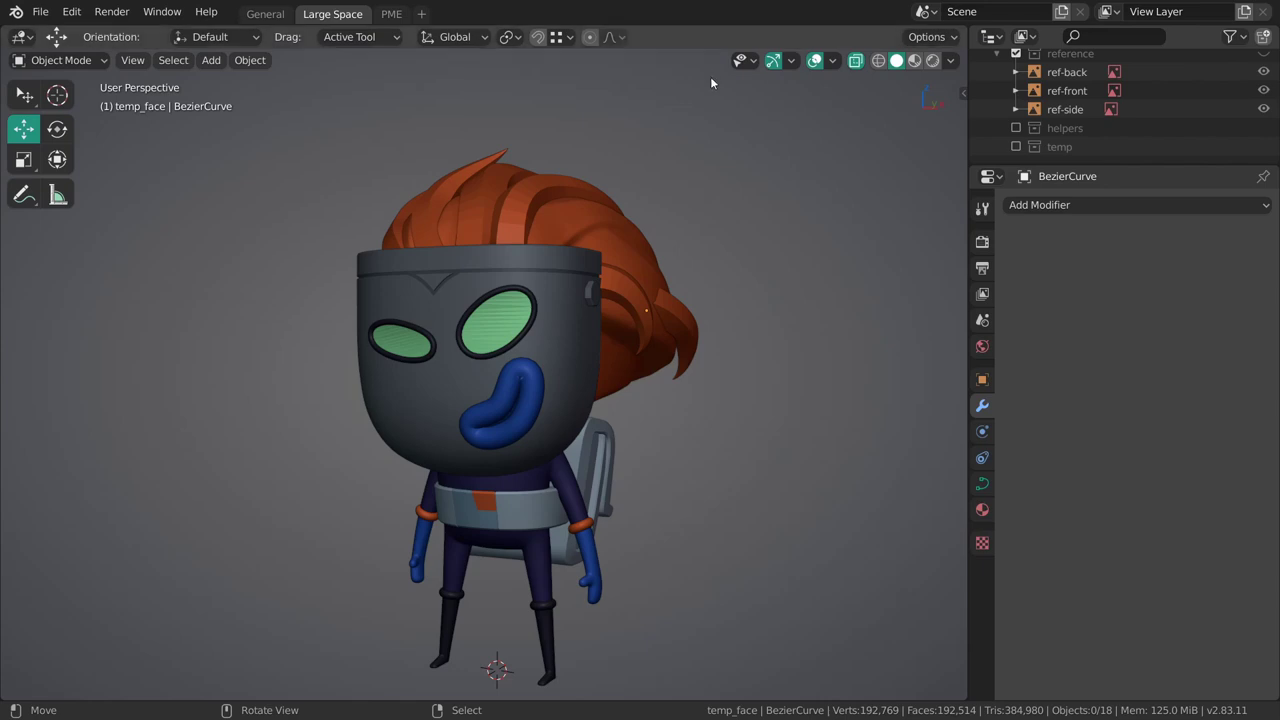
Switch to the reference board and examine the feedback notes on the front view, arm ring and backpack detail.
middle_click_drag(611, 340, 577, 369)
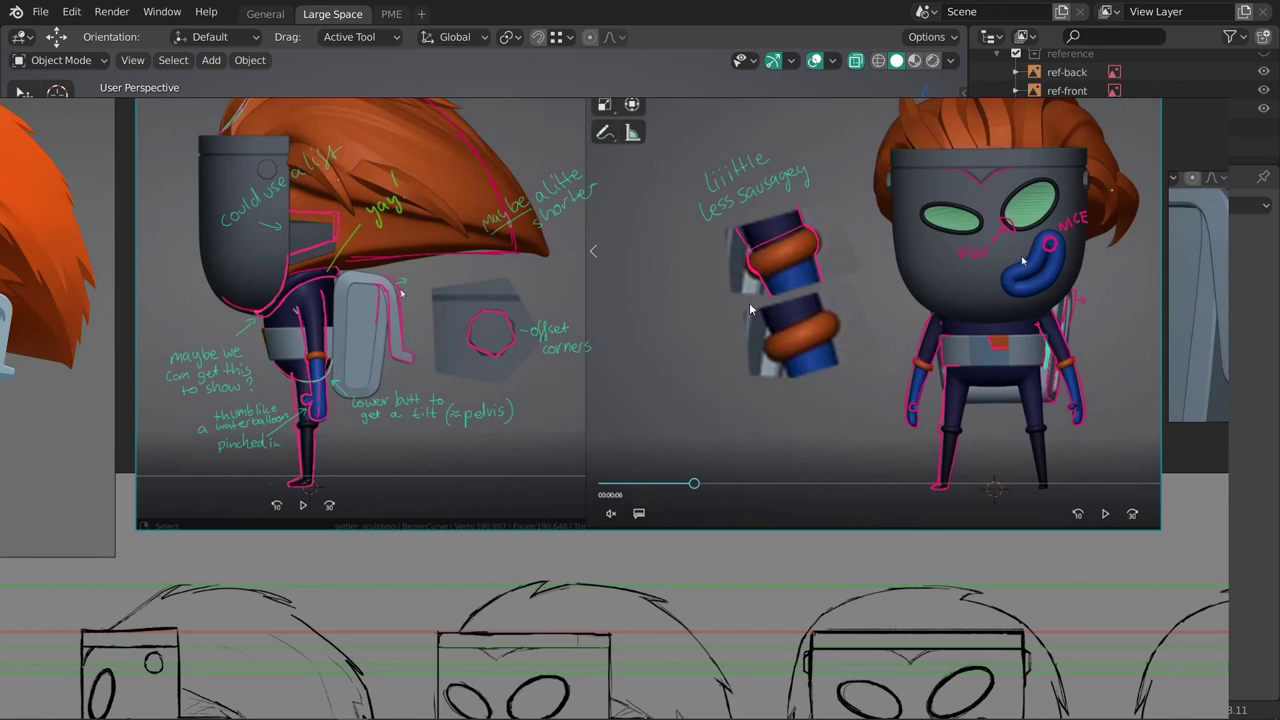
middle_click_drag(572, 346, 665, 350, "shift")
right_click_drag(577, 298, 596, 354)
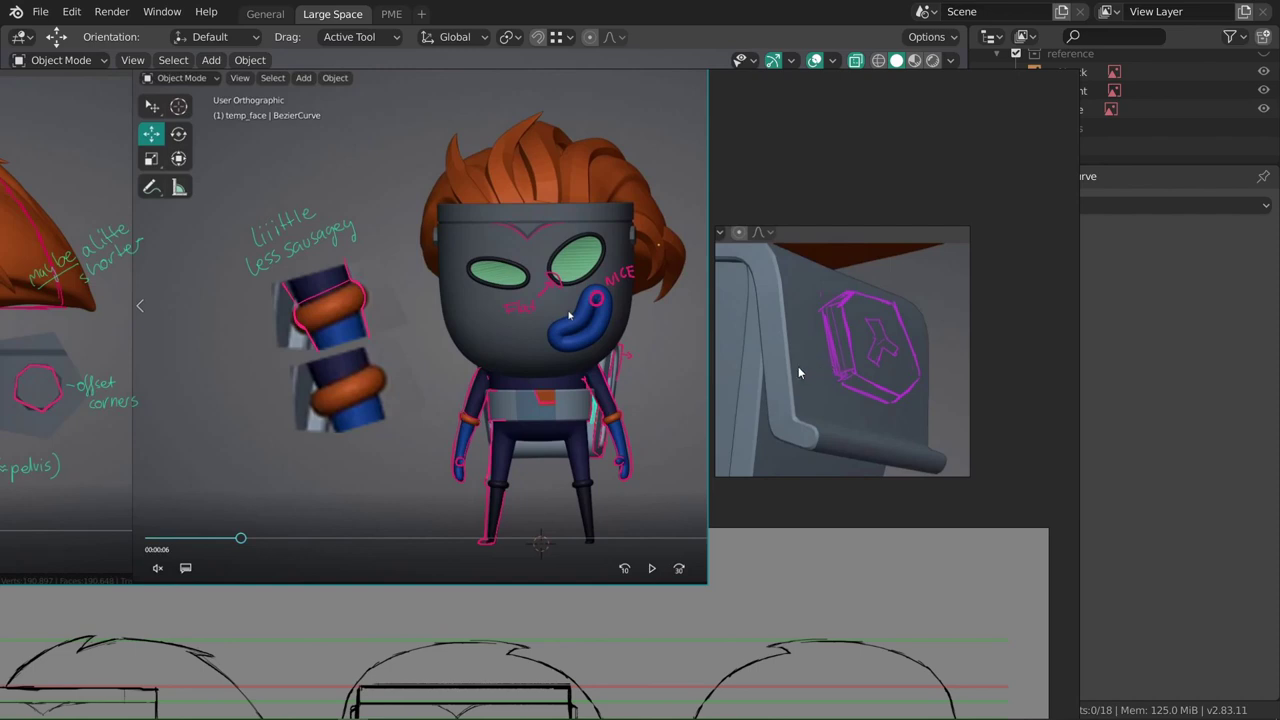
scroll(798, 368, "down", 2)
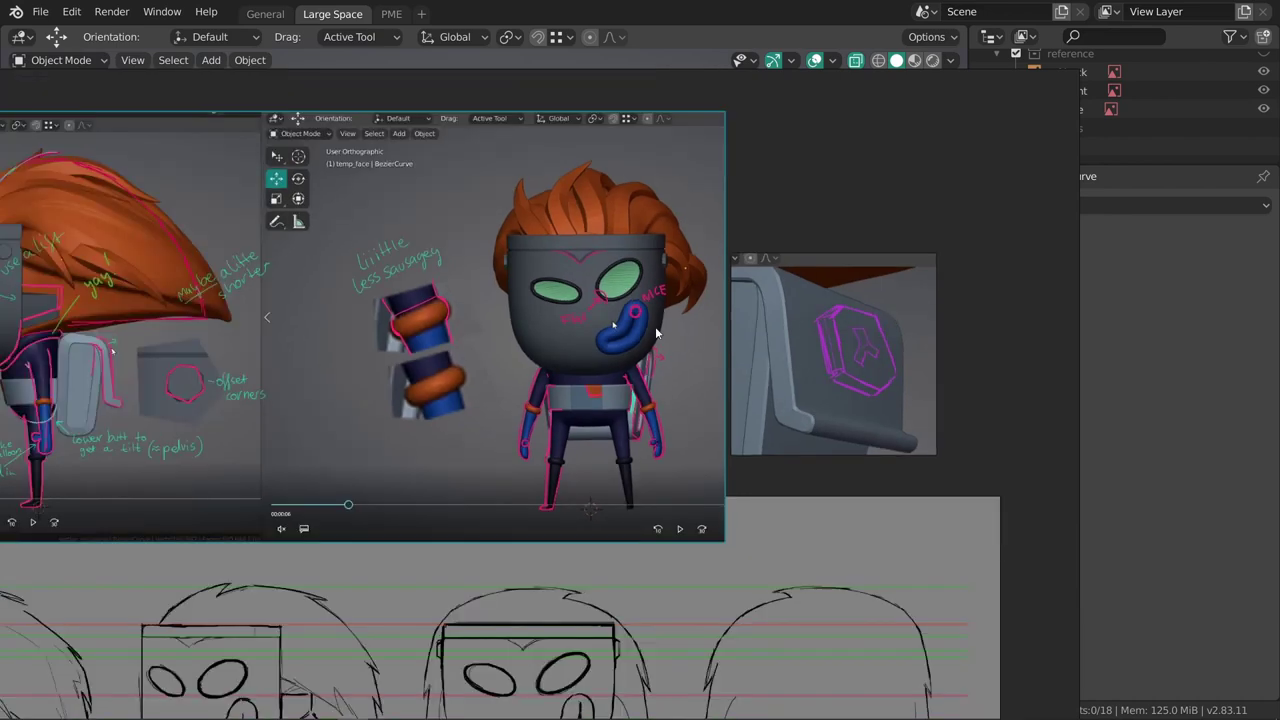
middle_click_drag(639, 327, 935, 325)
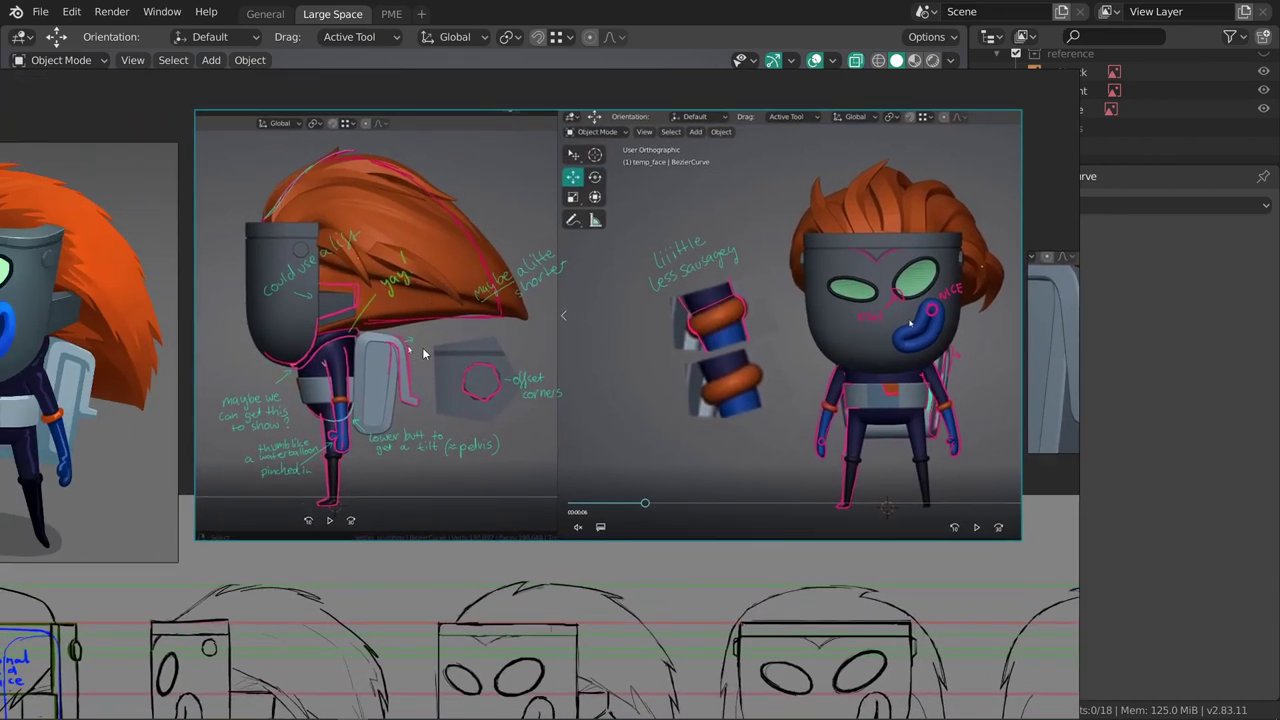
scroll(423, 348, "up", 1)
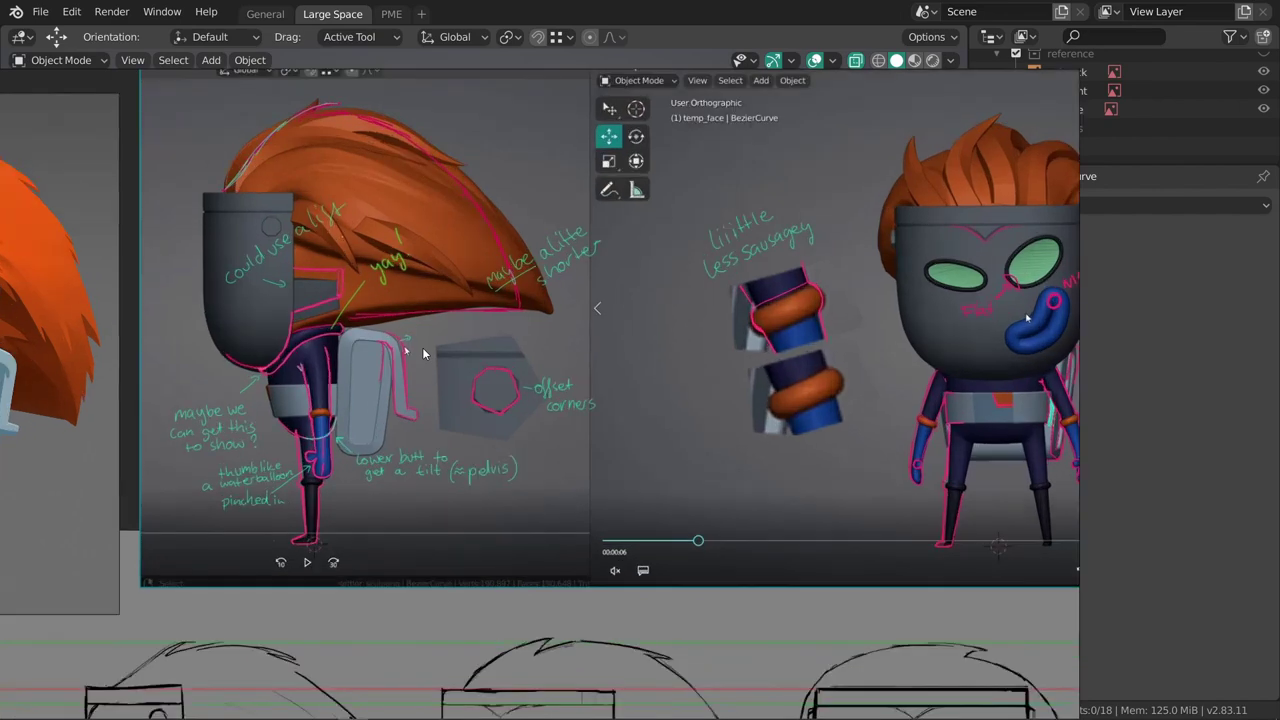
scroll(424, 349, "down", 1)
Examine the feedback notes drawn over the side view, covering hair length, pelvis tilt, thumb and backpack.
right_click_drag(478, 321, 620, 356)
middle_click_drag(620, 355, 686, 333, "shift")
scroll(572, 344, "up", 2)
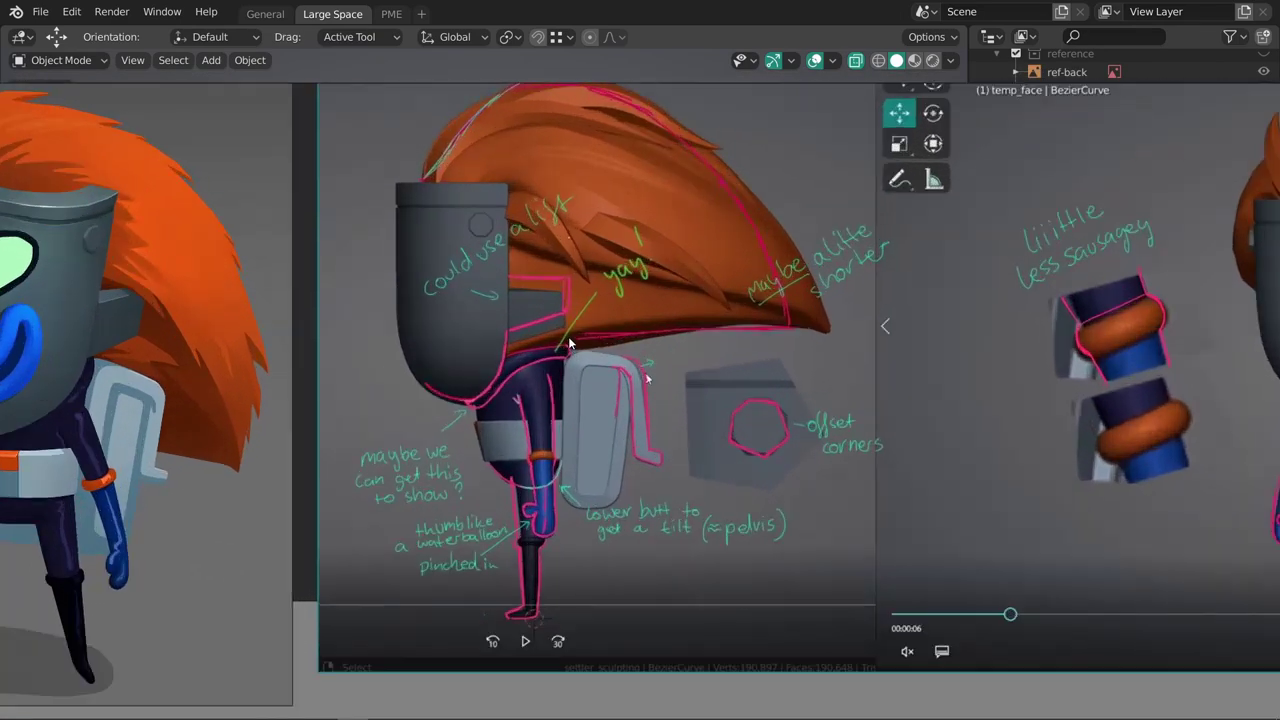
scroll(517, 379, "up", 1)
right_click_drag(602, 371, 696, 318)
scroll(724, 346, "down", 1)
middle_click_drag(697, 321, 804, 340, "shift")
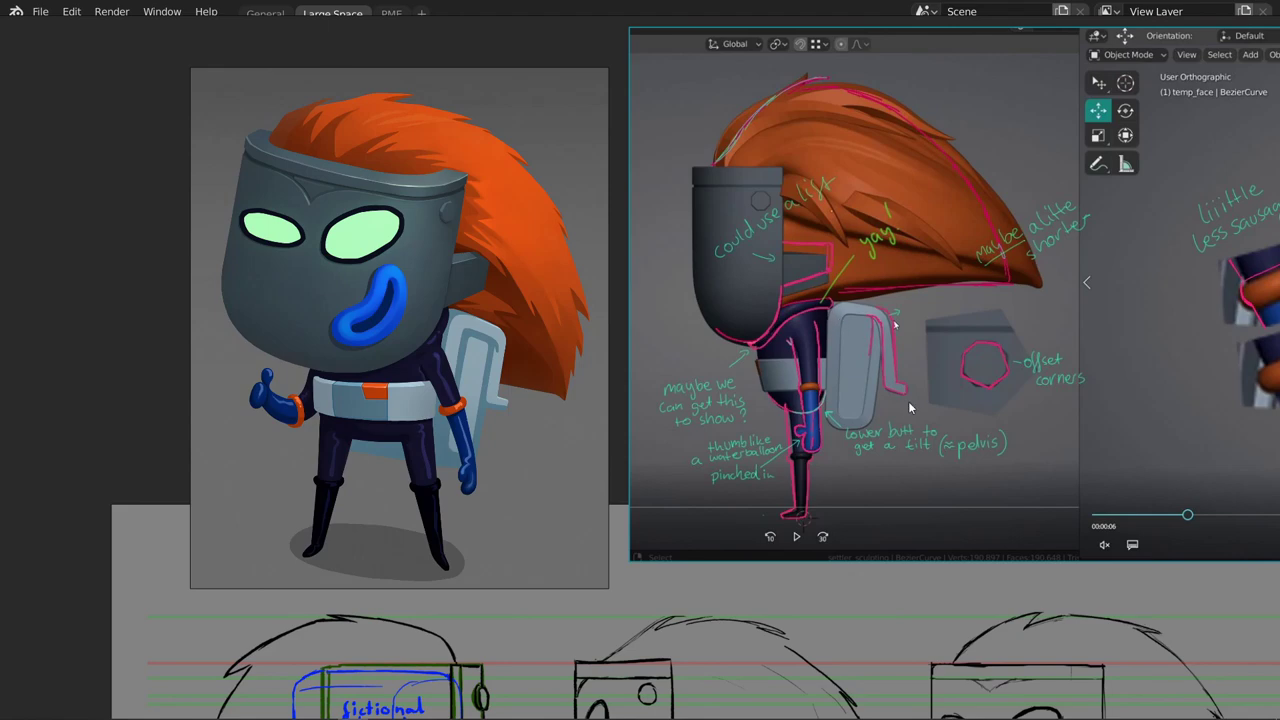
Compare the annotated side and front views with the coloured concept art on the reference board.
middle_click_drag(908, 409, 808, 385)
middle_click_drag(777, 334, 481, 380)
middle_click_drag(757, 386, 719, 379)
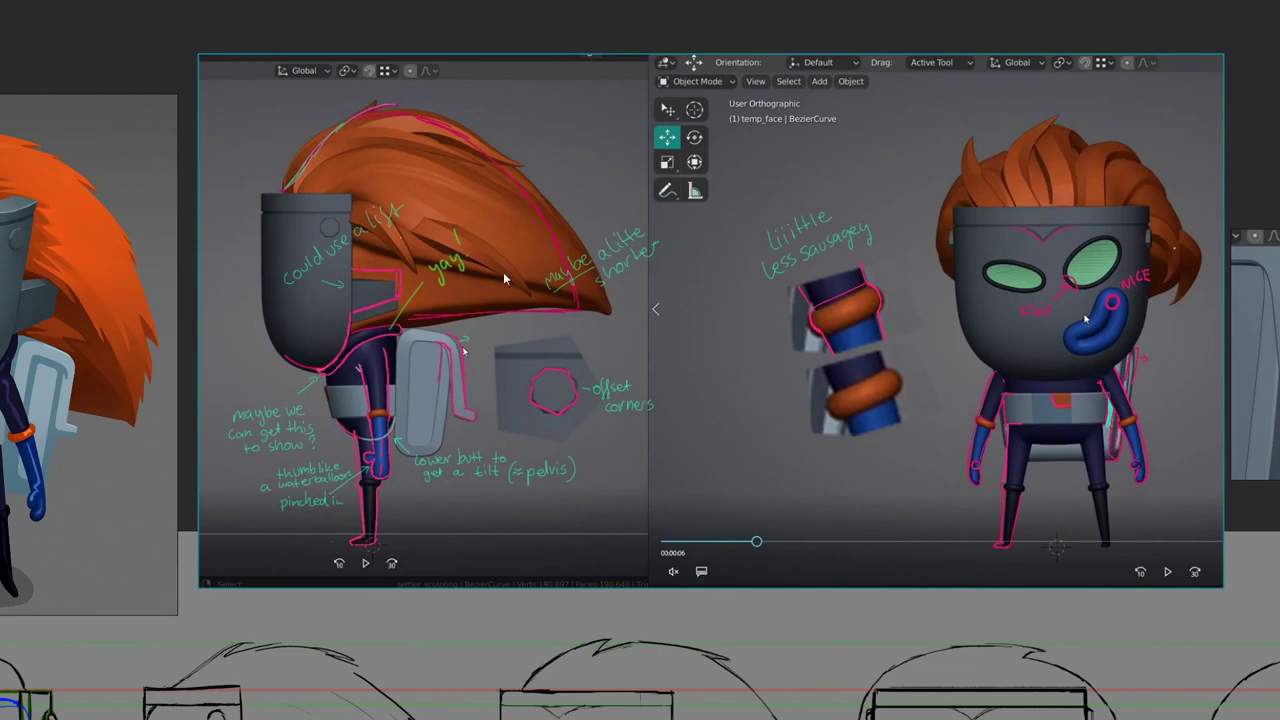
mouse_move(503, 277)
middle_mouse_down()
mouse_move(600, 286)
mouse_move(754, 271)
mouse_move(588, 266)
middle_mouse_up()
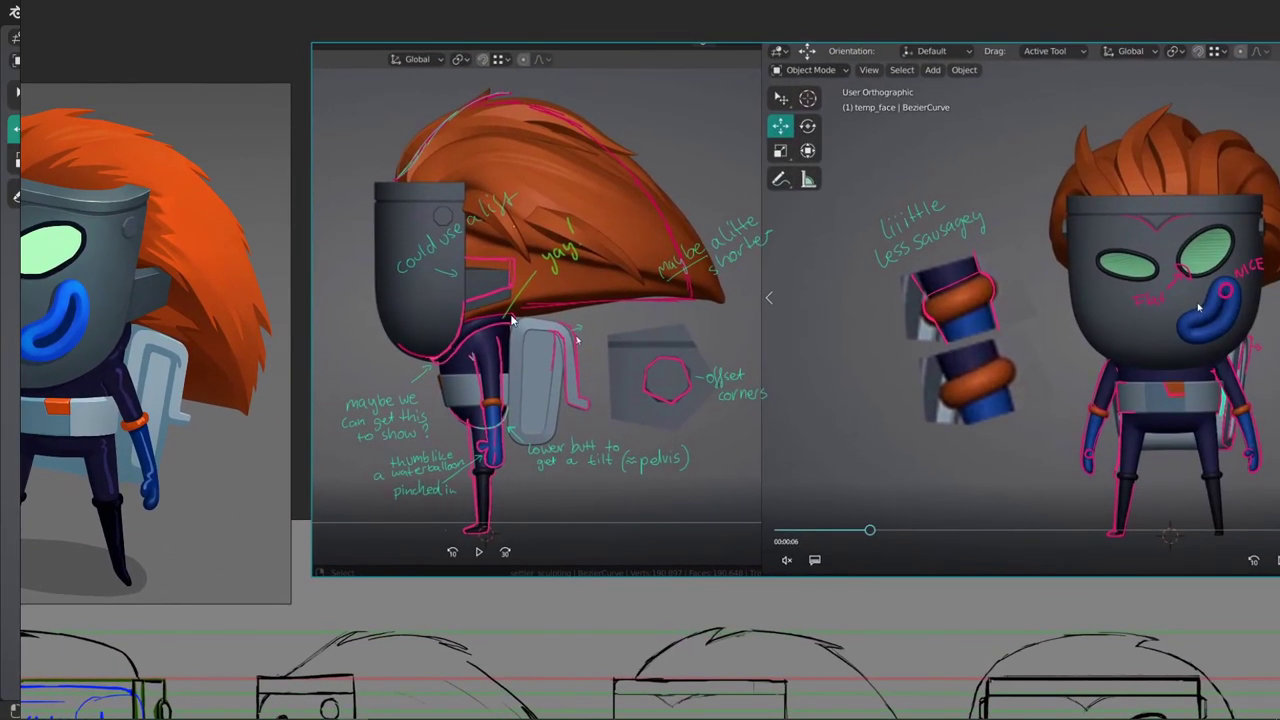
middle_click_drag(523, 366, 567, 378)
scroll(682, 362, "up", 2)
scroll(704, 347, "up", 2)
middle_click_drag(910, 391, 828, 387)
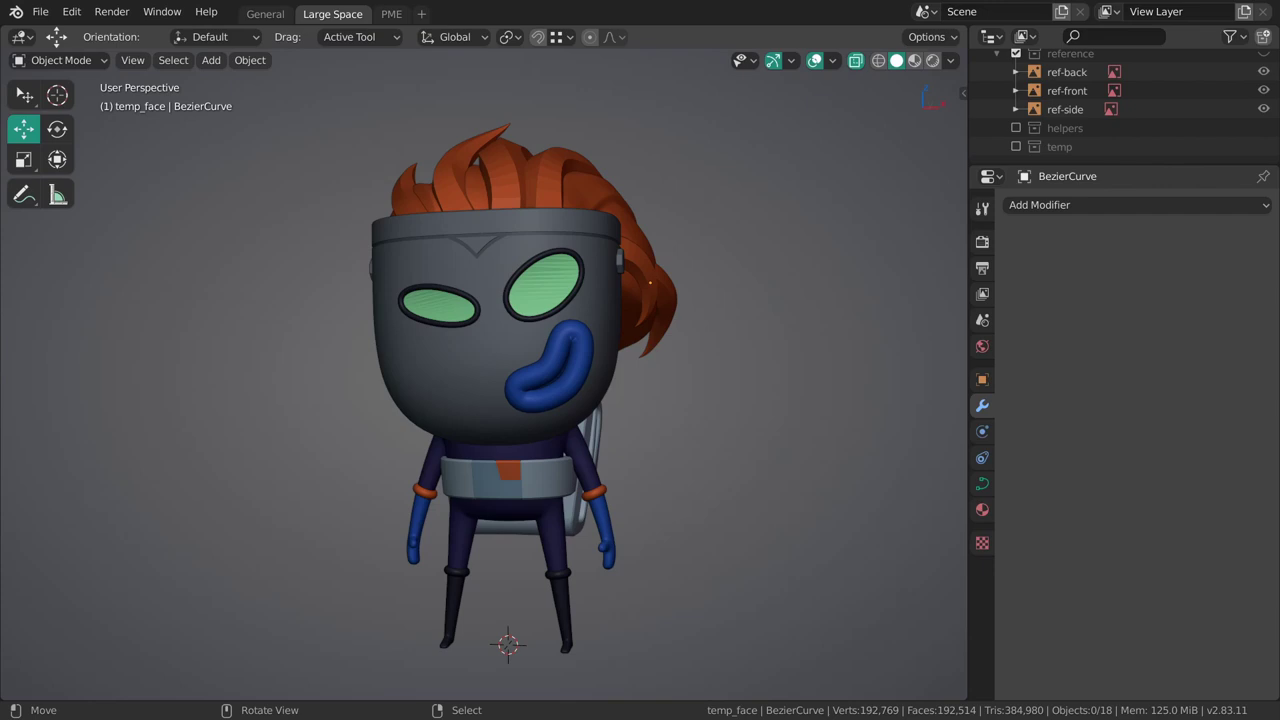
Return to Blender, select the character's body mesh and examine its proportions from the front and side.
middle_click_drag(572, 345, 550, 360)
scroll(568, 377, "up", 2)
middle_click_drag(568, 290, 552, 366)
scroll(570, 390, "up", 3)
middle_click_drag(585, 416, 668, 329)
left_click(668, 336)
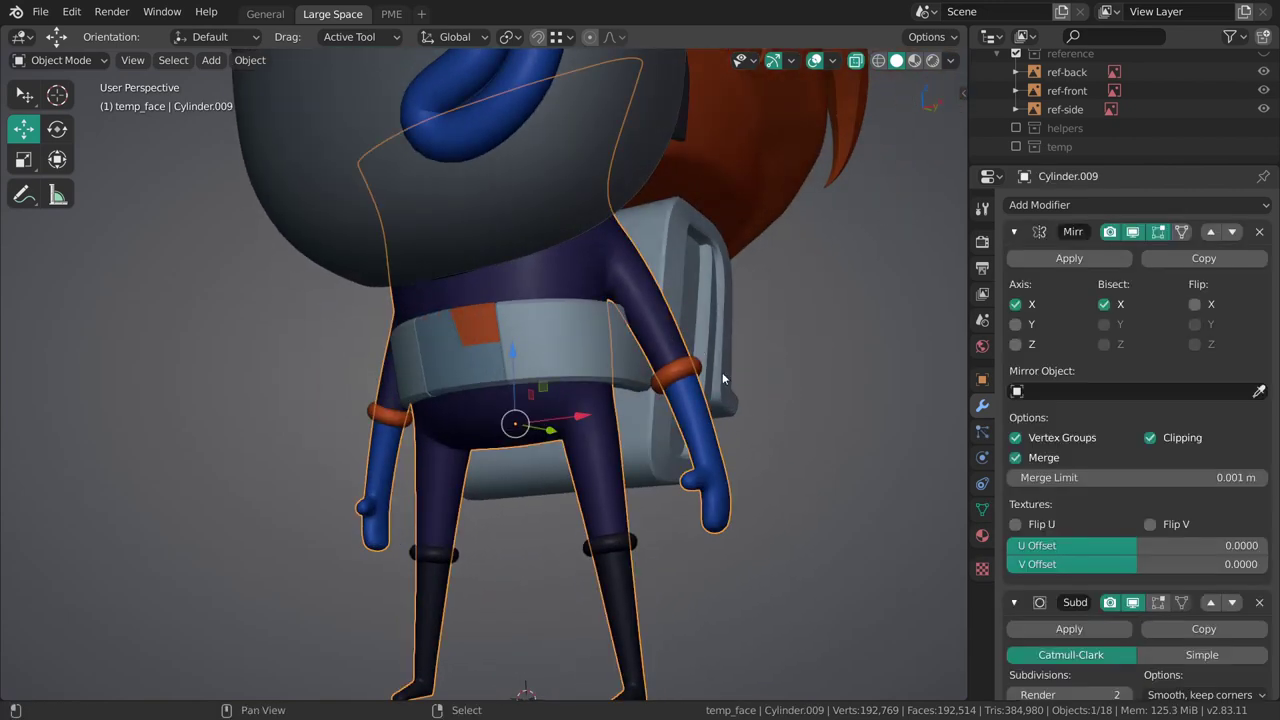
key("grave")
left_click(569, 466)
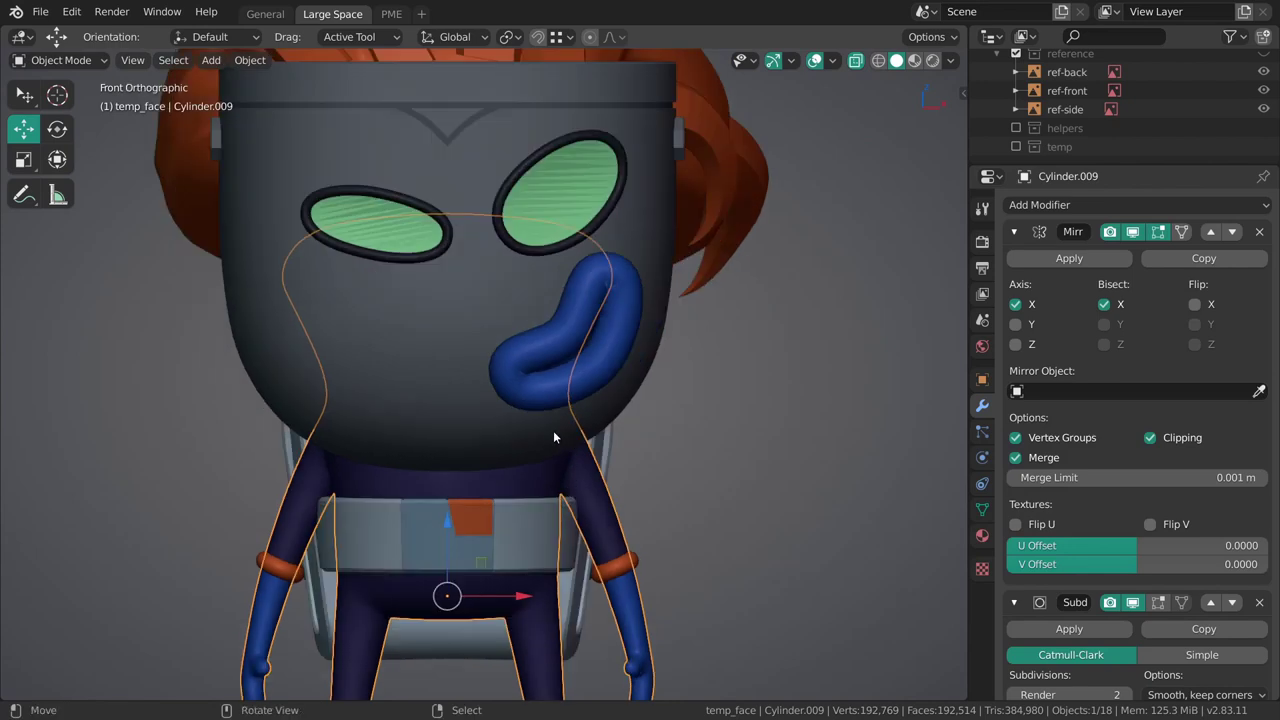
scroll(553, 430, "down", 5)
middle_click_drag(651, 348, 456, 408)
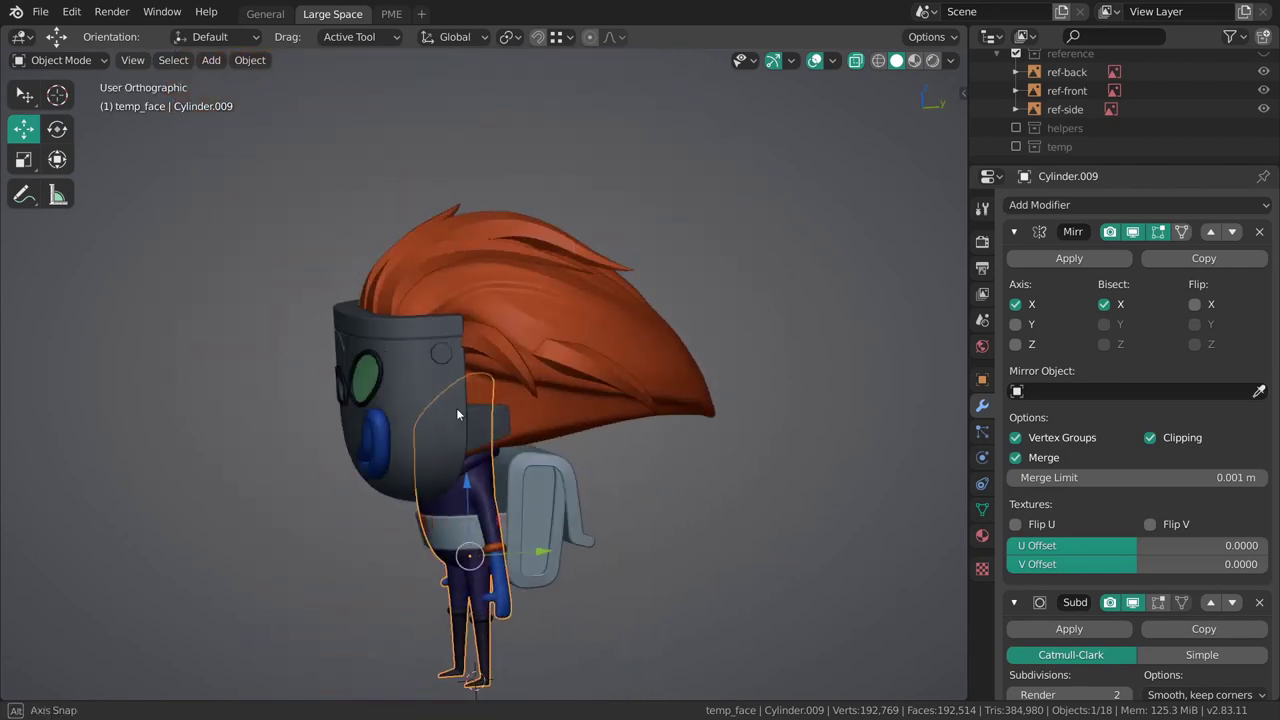
Show the wireframe overlay in the right view and add a Decimate modifier to the main hair mesh.
right_click(600, 347)
key("grave")
left_click(798, 370)
middle_click_drag(625, 383, 629, 365, "shift")
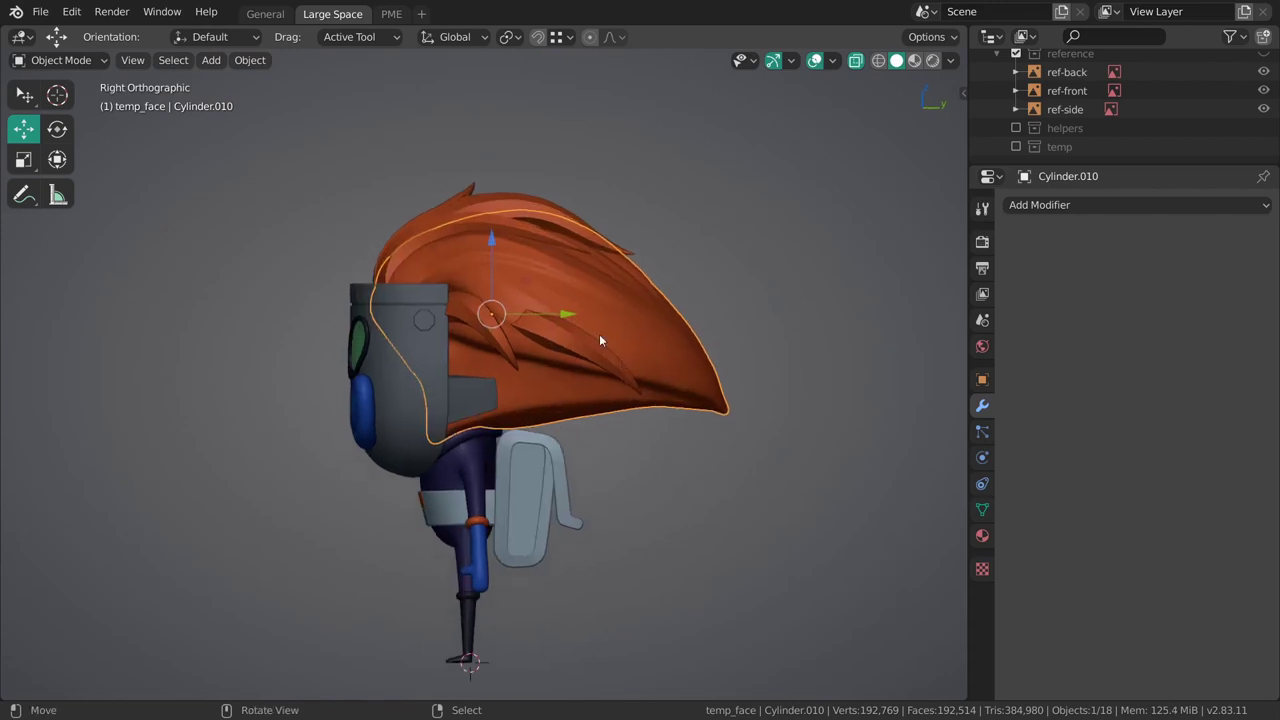
key("shift+z")
key("shift+z")
left_click(1052, 204)
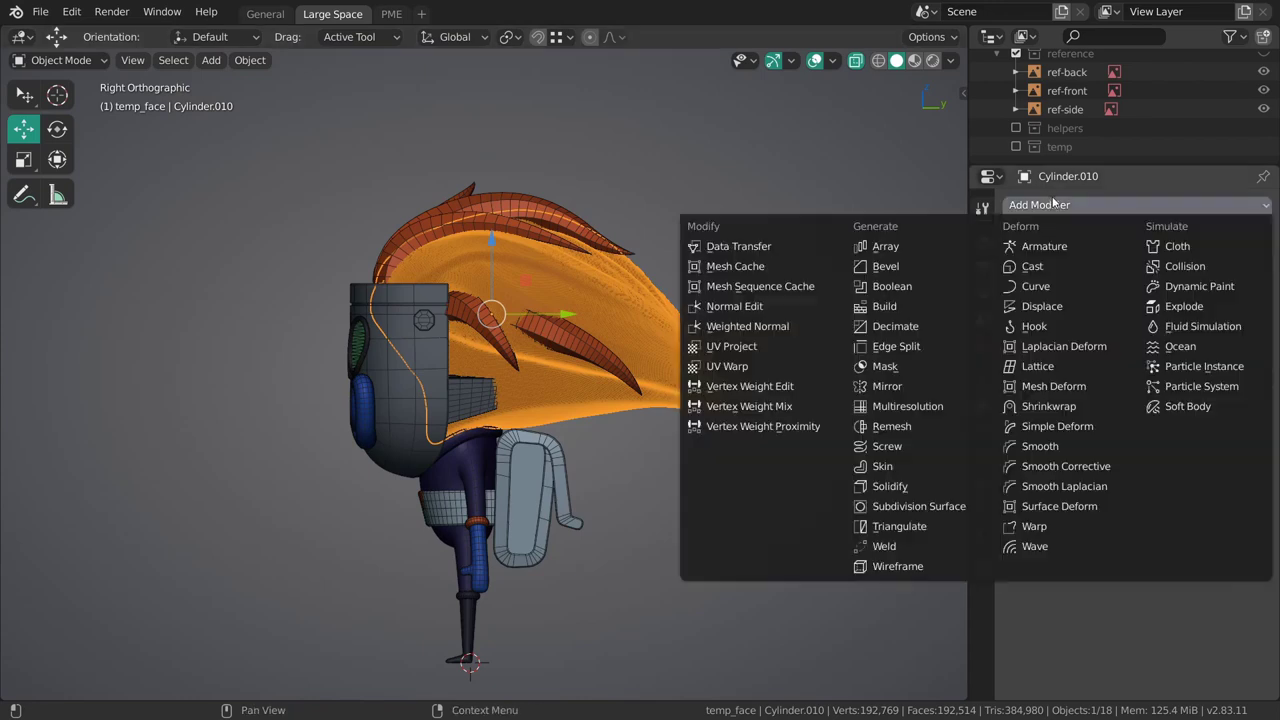
left_click(893, 330)
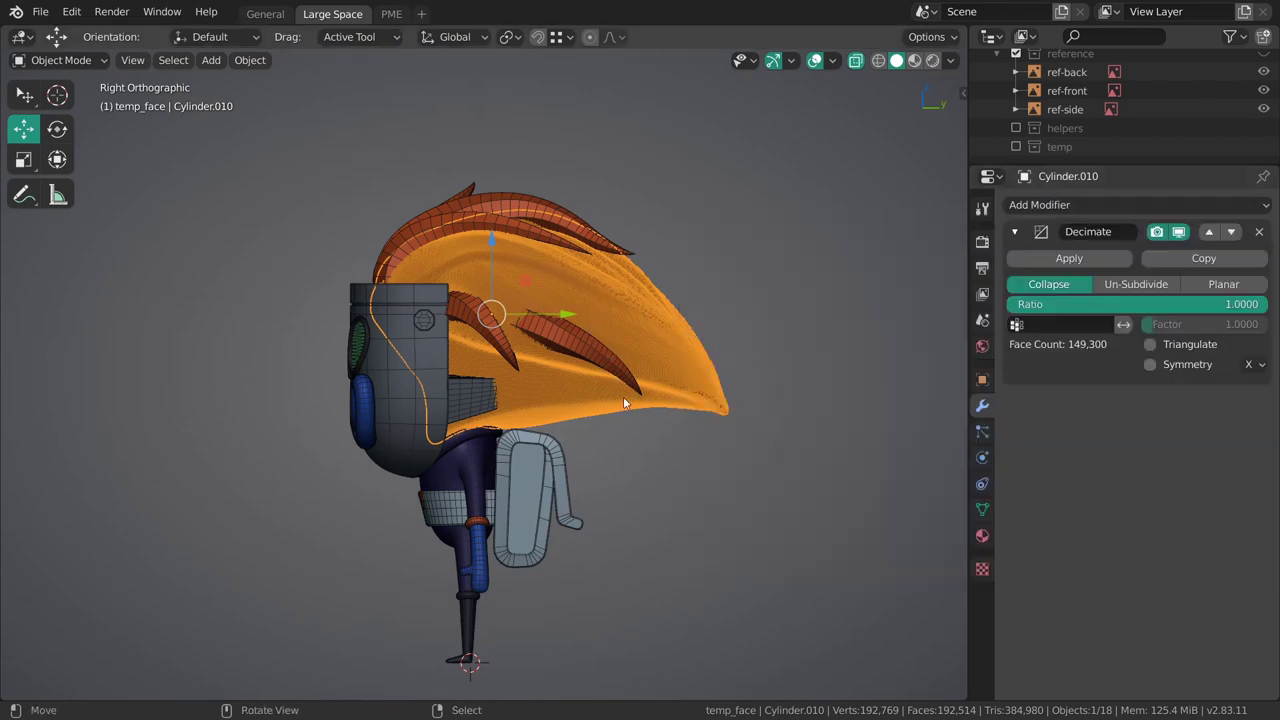
Set the hair's Decimate ratio to 0.1.
scroll(602, 384, "up", 3)
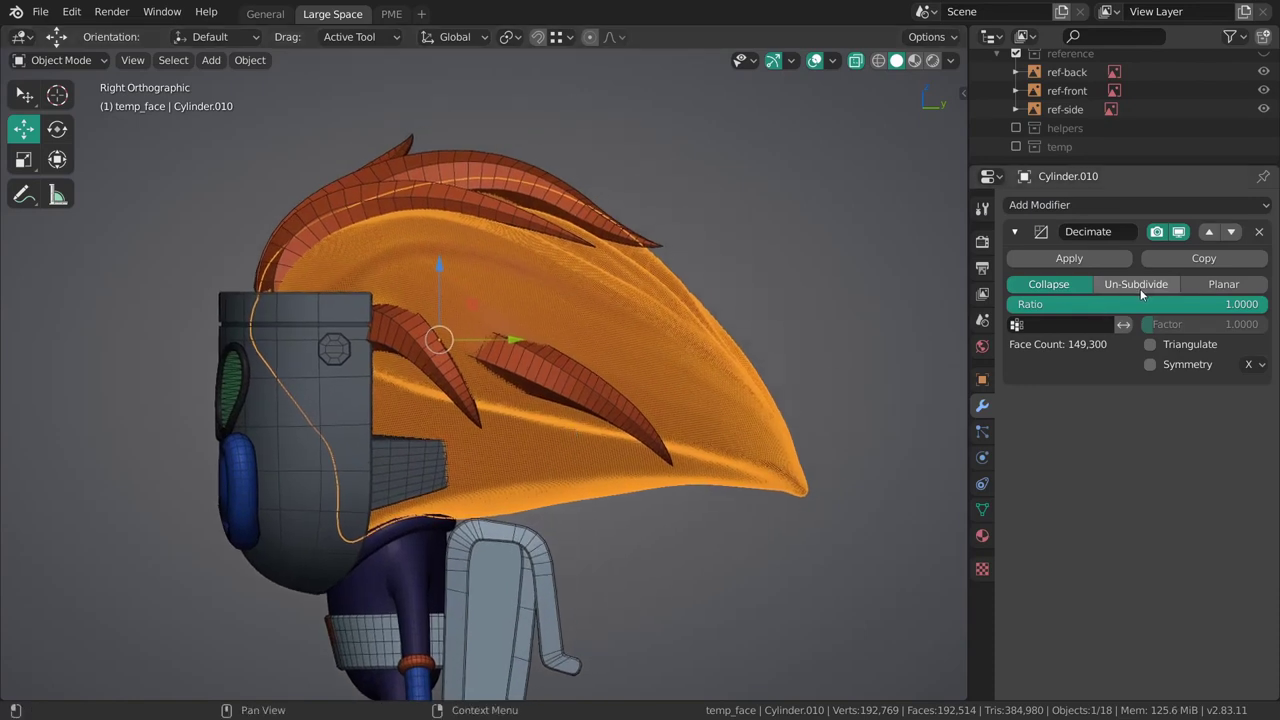
left_click(1140, 300)
key("BackSpace")
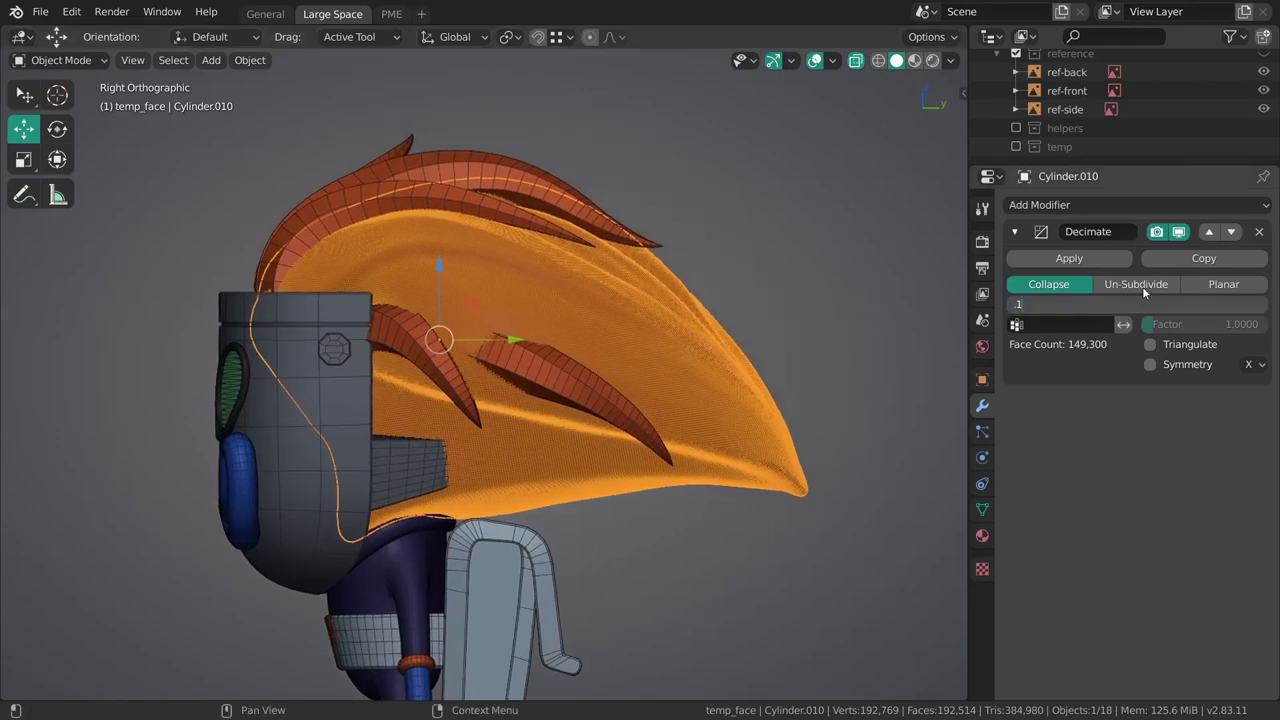
key("Return")
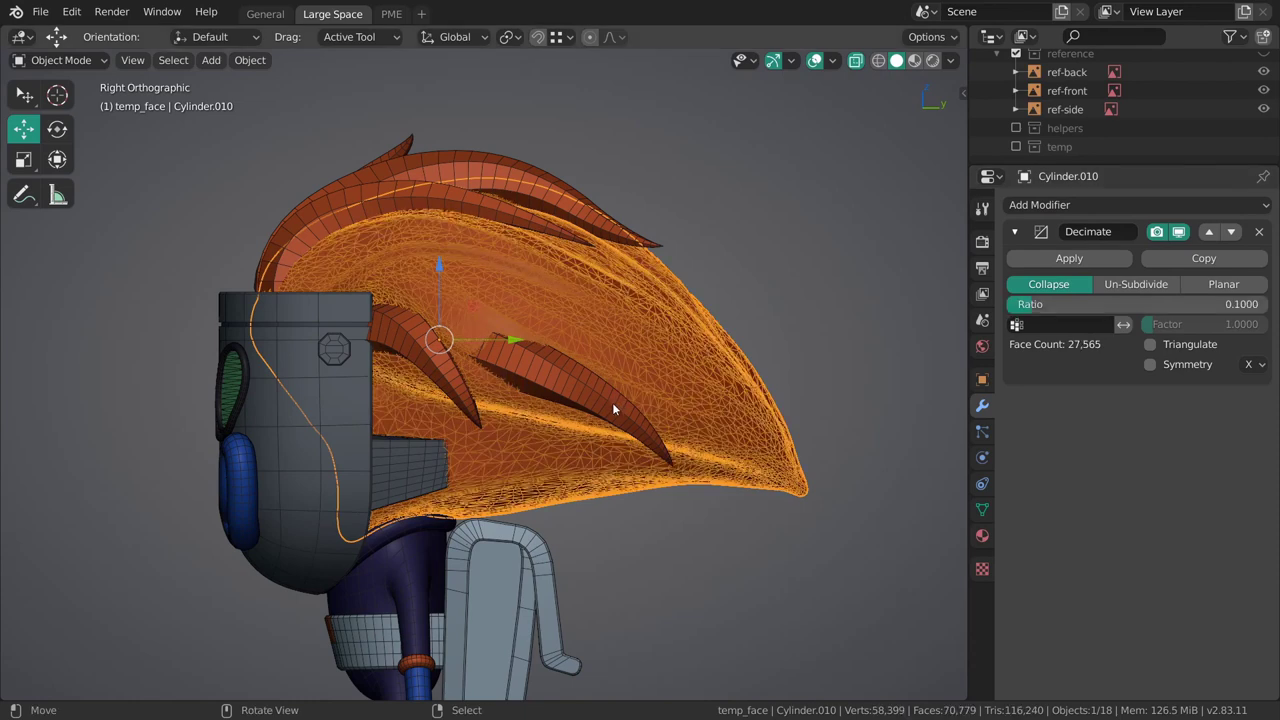
Set the hair's Decimate ratio to 0.02.
left_click(1173, 301)
type(".0")
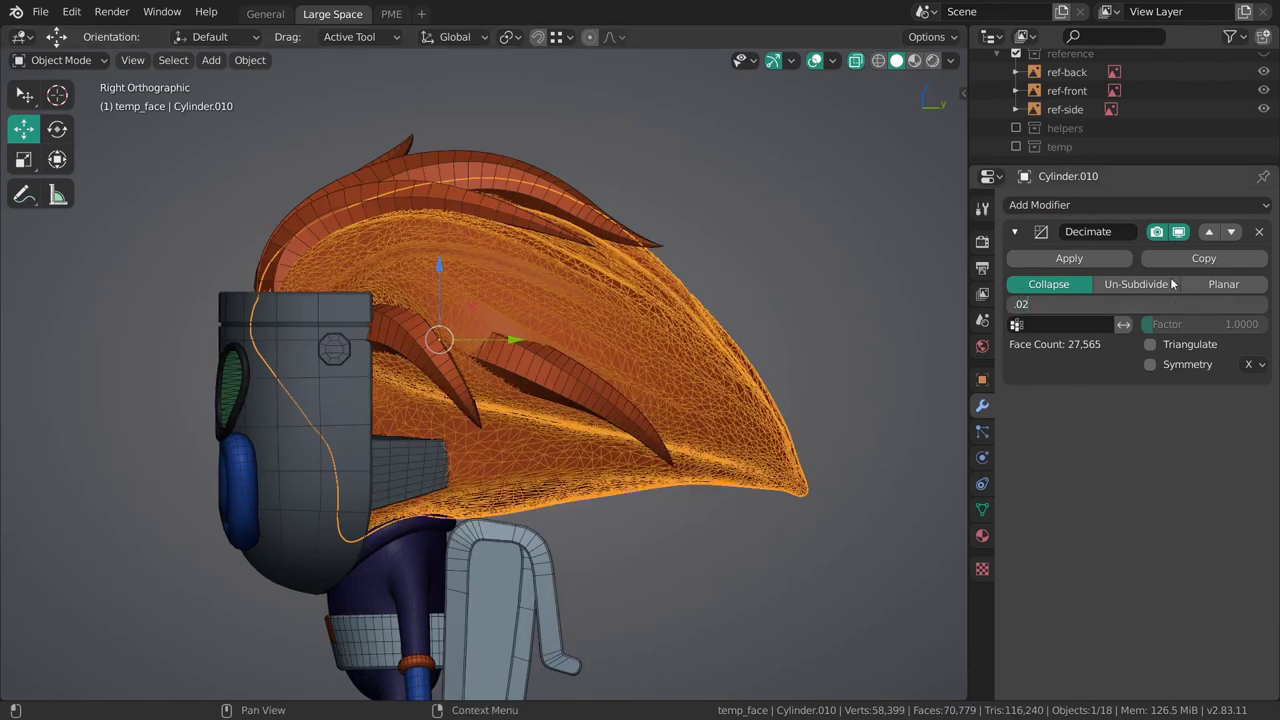
type("2")
key("Return")
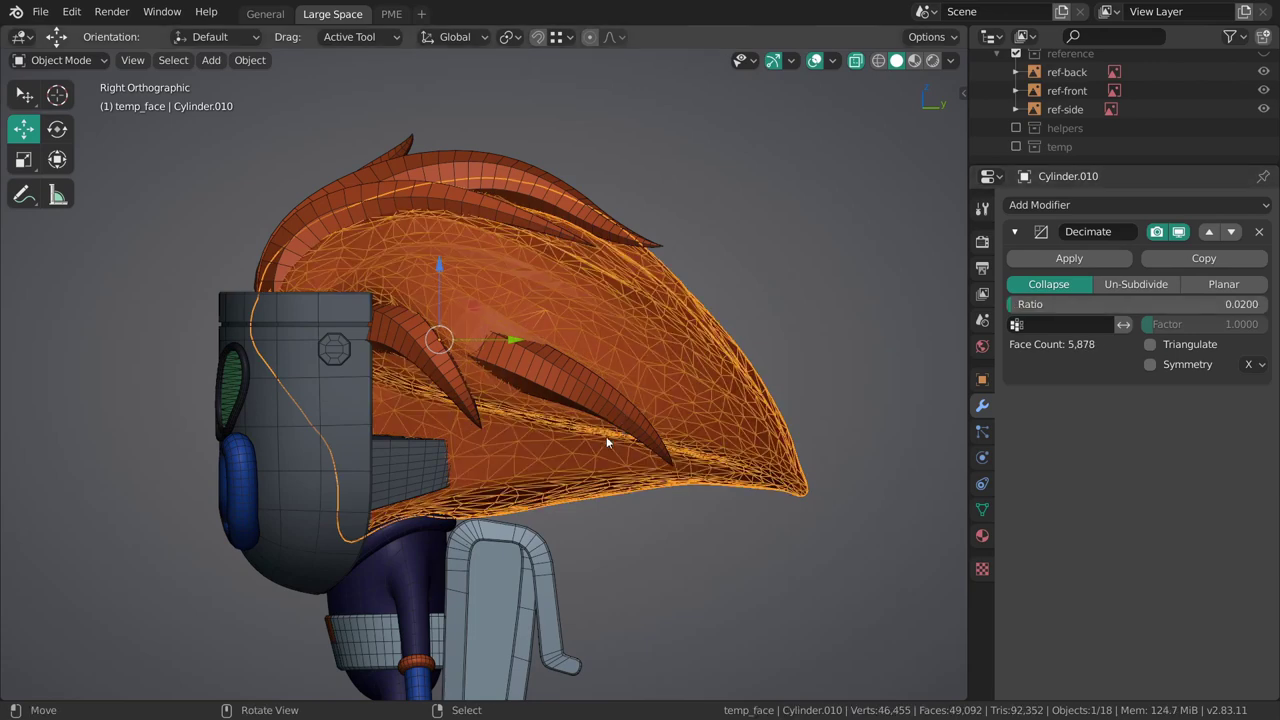
Examine the decimated hair topology with nothing selected and turn off the wireframe overlay.
middle_click_drag(590, 424, 480, 404, "shift")
key("grave")
left_click(418, 337)
key("grave")
left_click(699, 377)
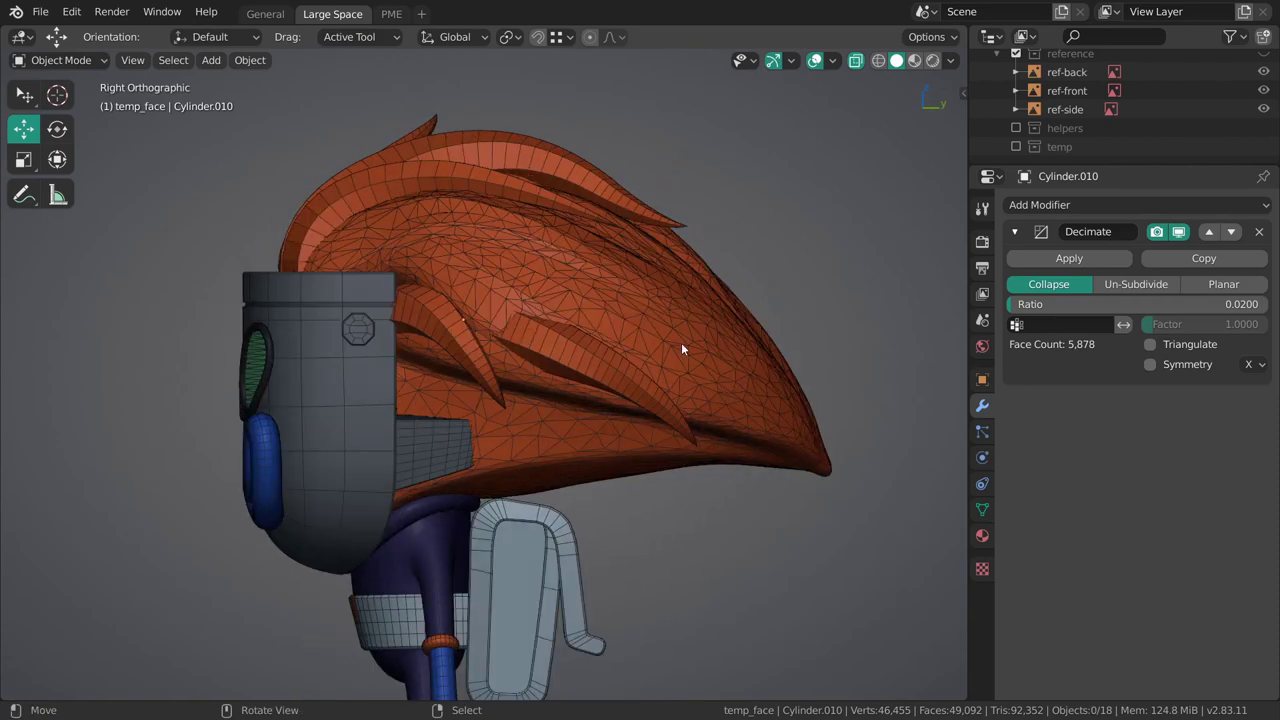
middle_click_drag(643, 380, 707, 421, "shift")
key("grave")
left_click(568, 378)
key("grave")
left_click(568, 378)
key("shift+z")
key("shift+z")
middle_click_drag(625, 352, 632, 381)
Isolate the sculpting collection so the temporary face is hidden, and disable the hair's Decimate modifier in the viewport.
key("1")
left_click(652, 413)
left_click(1178, 231)
Enter Sculpt Mode on the hair mesh in the right orthographic view.
key("KP_3")
scroll(700, 360, "down", 2)
key("ctrl+Tab")
left_click(657, 403)
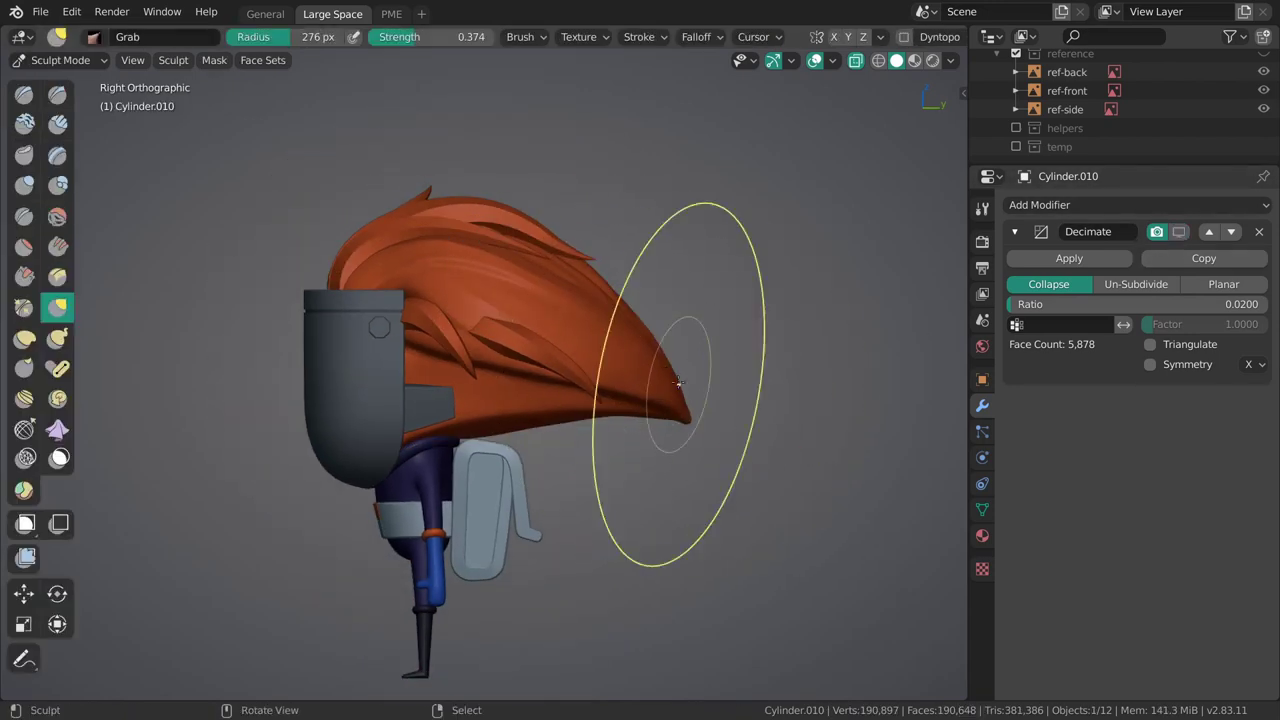
Inspect the hair and mask from the side, front and an angle, comparing orthographic and perspective projection.
scroll(677, 471, "up", 1)
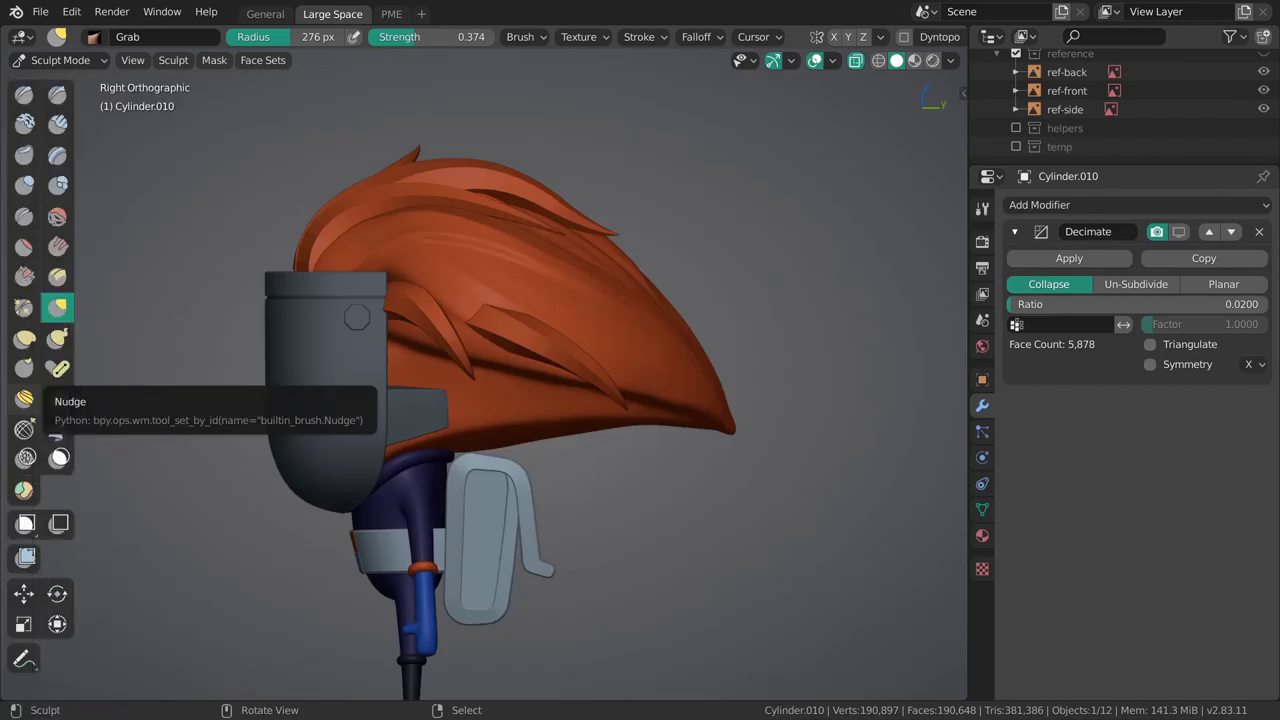
middle_click_drag(546, 310, 512, 306)
middle_click_drag(428, 289, 610, 322, "shift")
middle_click_drag(610, 322, 606, 288, "ctrl")
mouse_move(530, 260)
middle_mouse_down("shift")
mouse_move(462, 301)
mouse_move(580, 322)
middle_mouse_up("shift")
middle_click_drag(475, 348, 655, 352, "shift")
key("grave")
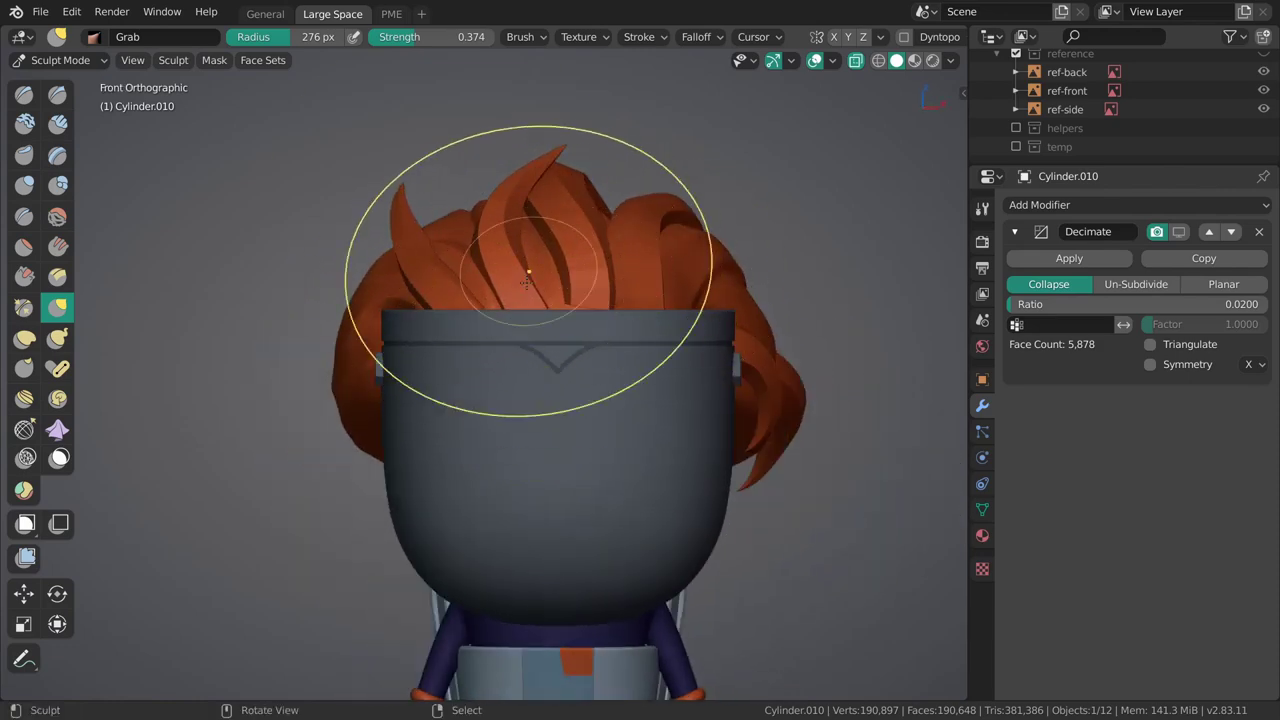
key("grave")
middle_click_drag(509, 323, 586, 349)
middle_click_drag(569, 271, 514, 329)
key("KP_5")
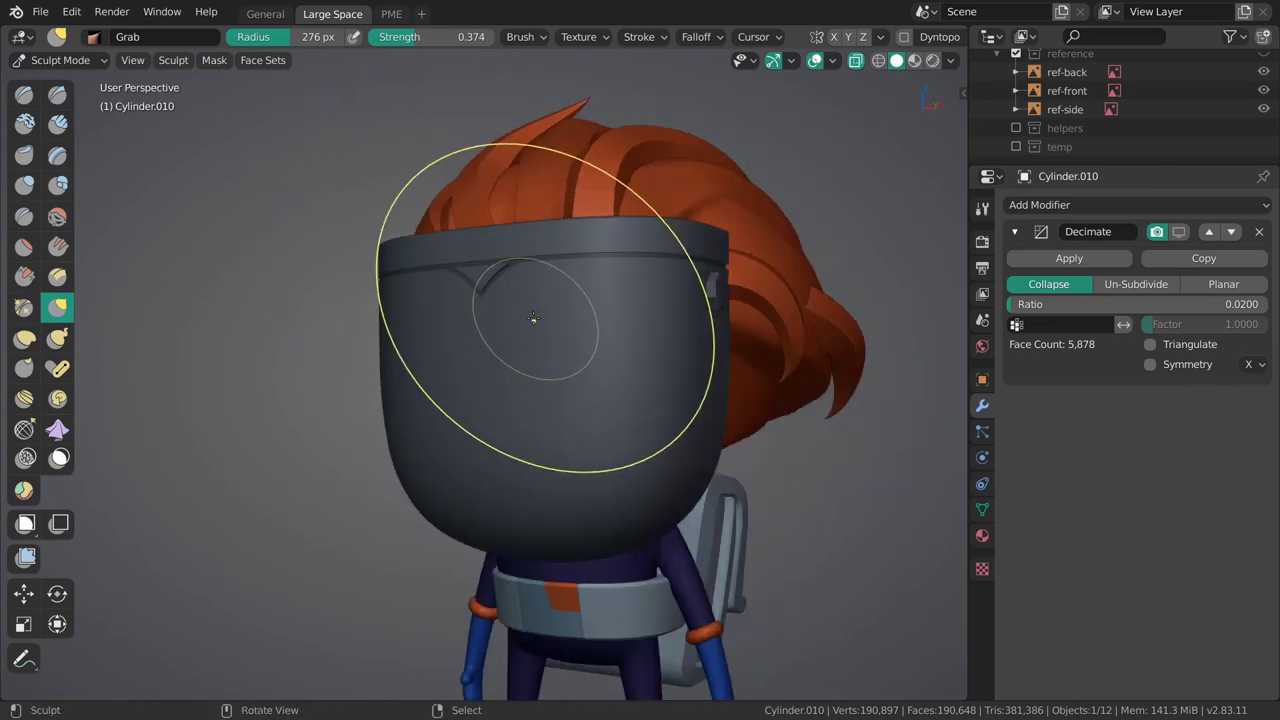
key("KP_5")
key("KP_5")
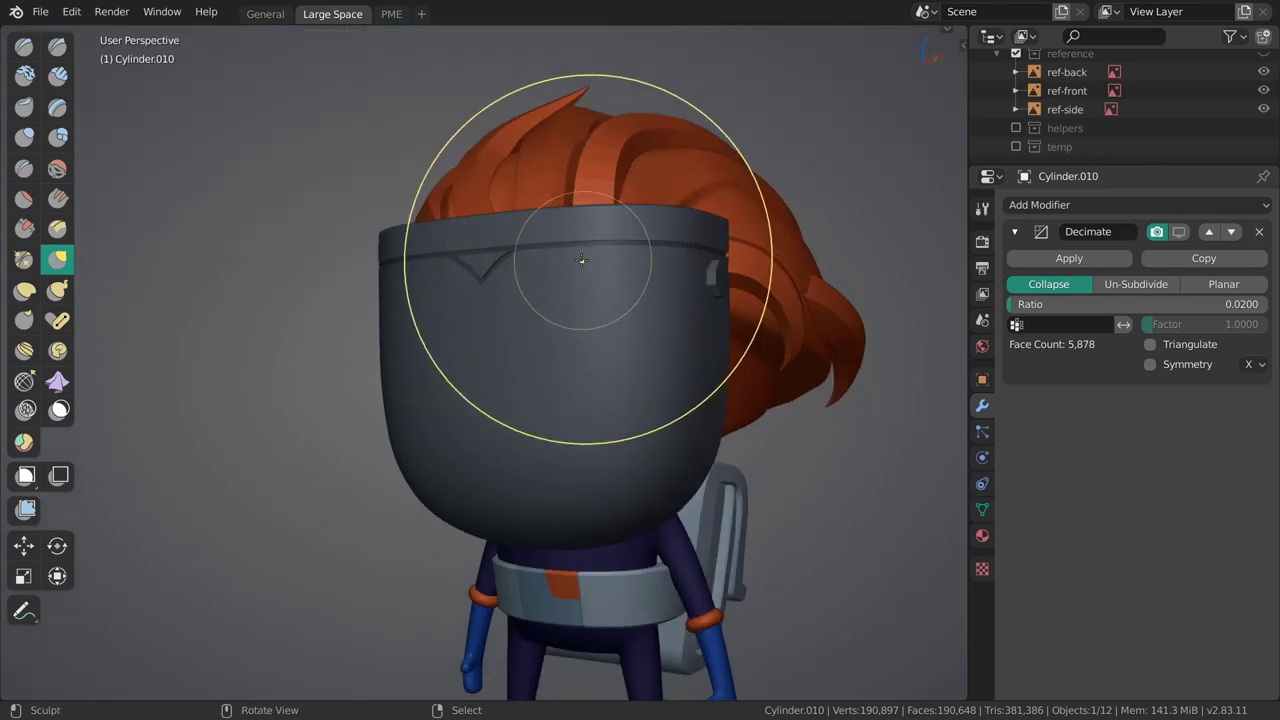
Set the viewport focal length to 50 mm and hide the sidebar.
key("n")
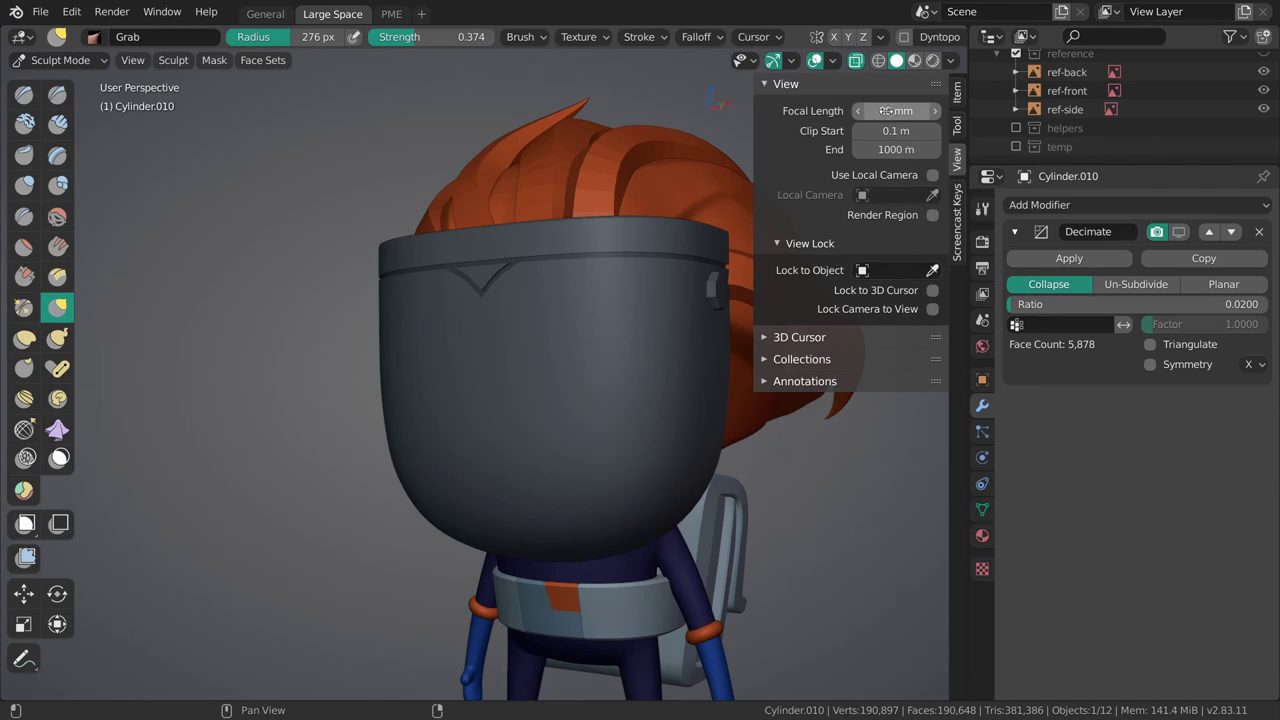
left_click(885, 111)
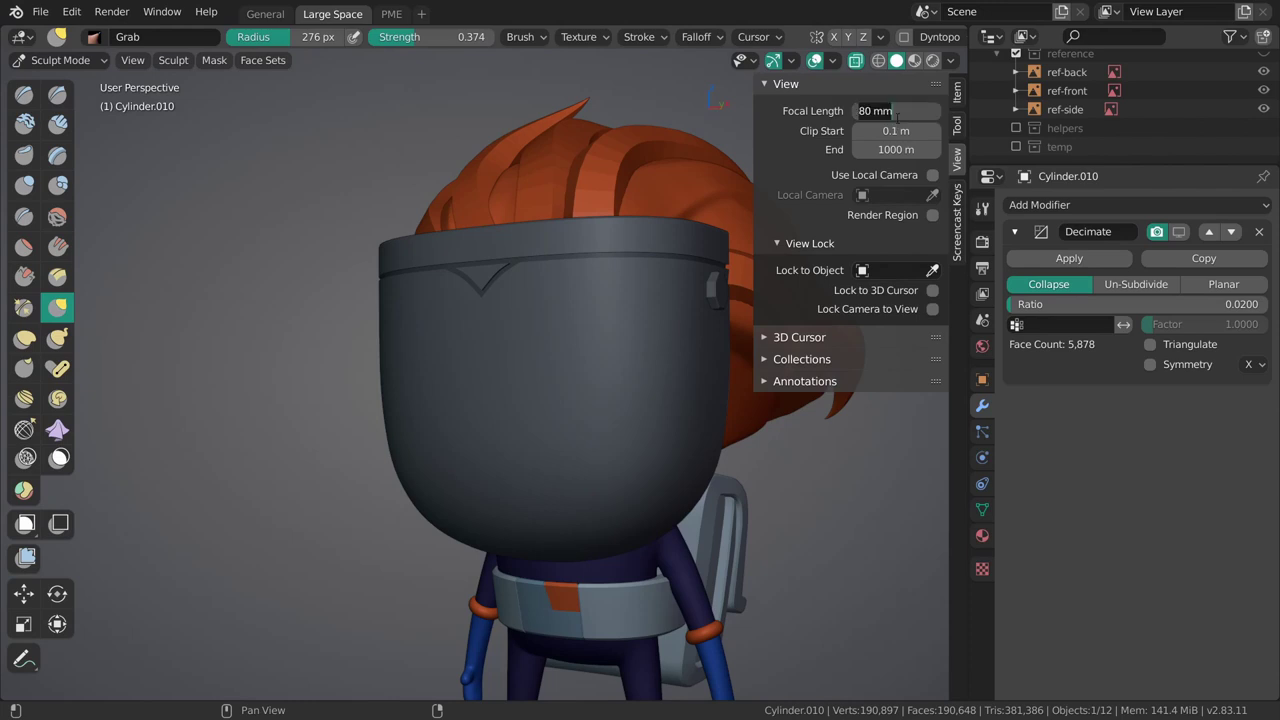
type("50")
key("Return")
middle_click_drag(616, 300, 585, 318, "ctrl")
key("n")
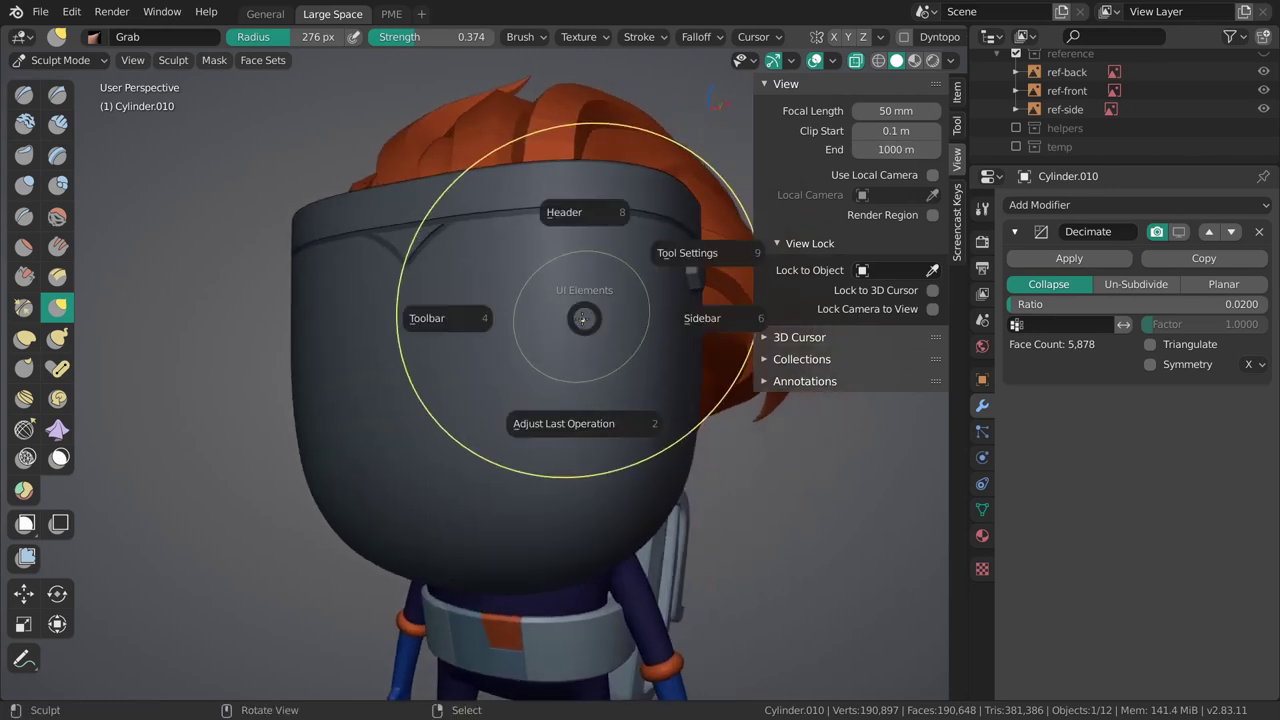
left_click(647, 341)
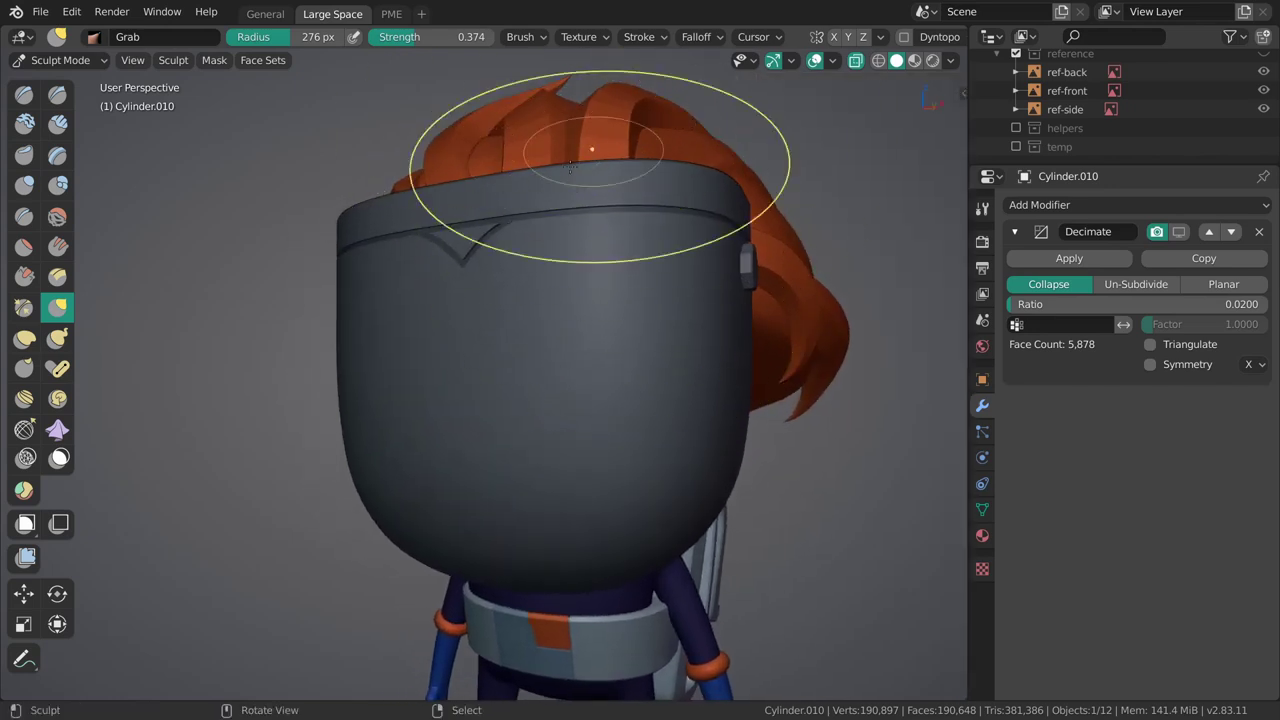
Restore the viewport focal length to 80 mm and hide the sidebar.
key("ctrl+space")
left_click(700, 309)
left_click(896, 111)
left_click(862, 111)
type("8")
key("Return")
key("ctrl+space")
left_click(626, 368)
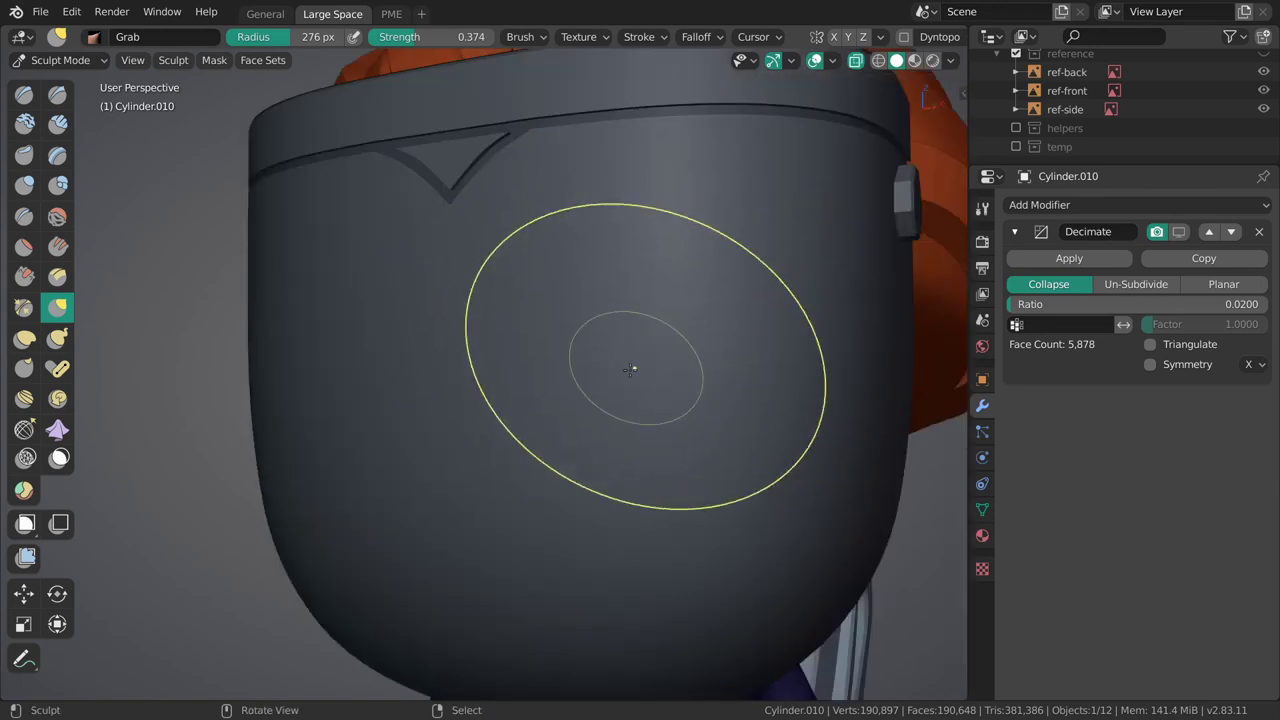
Return the hair mesh to Object Mode and clear the selection.
scroll(618, 330, "down", 7)
middle_click_drag(609, 285, 607, 226, "shift")
mouse_move(607, 226)
middle_mouse_down()
mouse_move(582, 240)
mouse_move(823, 297)
mouse_move(583, 349)
middle_mouse_up()
key("ctrl+Tab")
scroll(541, 362, "up", 2)
key("grave")
key("alt+a")
Examine the mask and body in front perspective and from the side, leaving nothing selected.
key("grave")
middle_click_drag(574, 303, 609, 356, "shift")
left_click(645, 351)
scroll(610, 345, "down", 2)
scroll(634, 378, "up", 2)
right_click(613, 367)
scroll(628, 362, "down", 1)
key("alt+a")
right_click(620, 560)
middle_click_drag(648, 612, 643, 505, "shift")
key("grave")
left_click(545, 379)
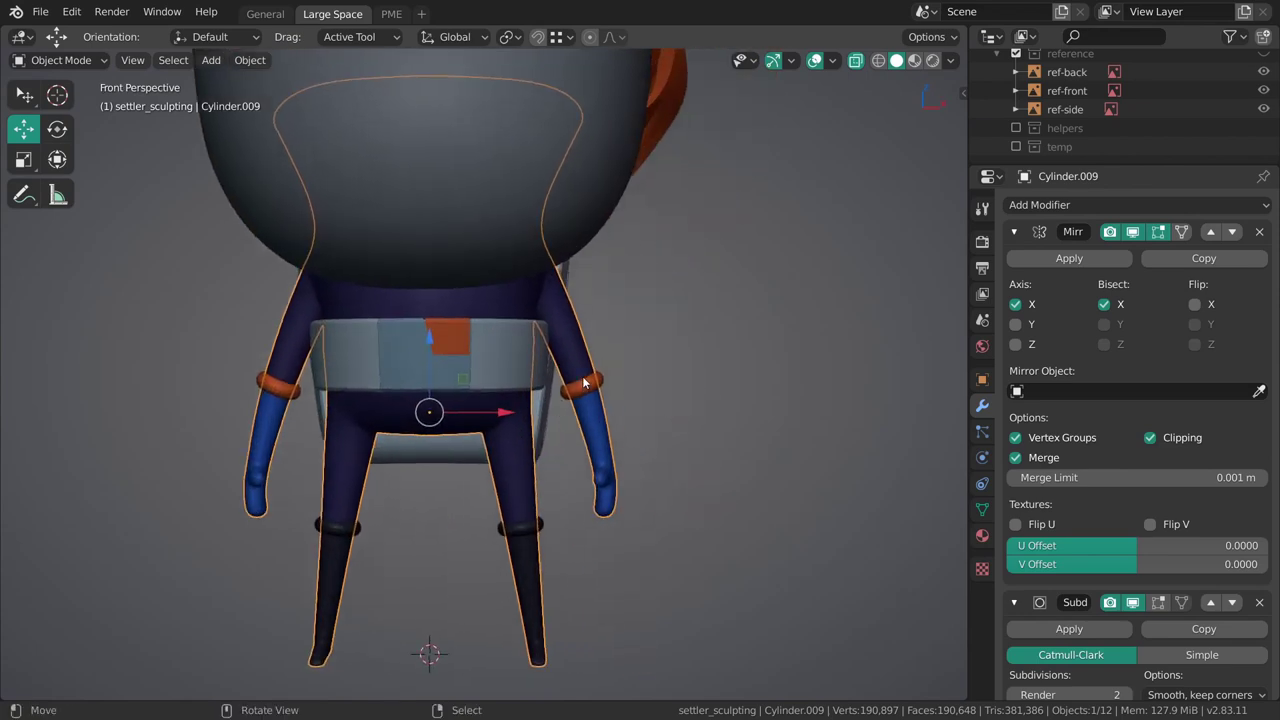
scroll(583, 383, "down", 3)
middle_click_drag(588, 384, 554, 280)
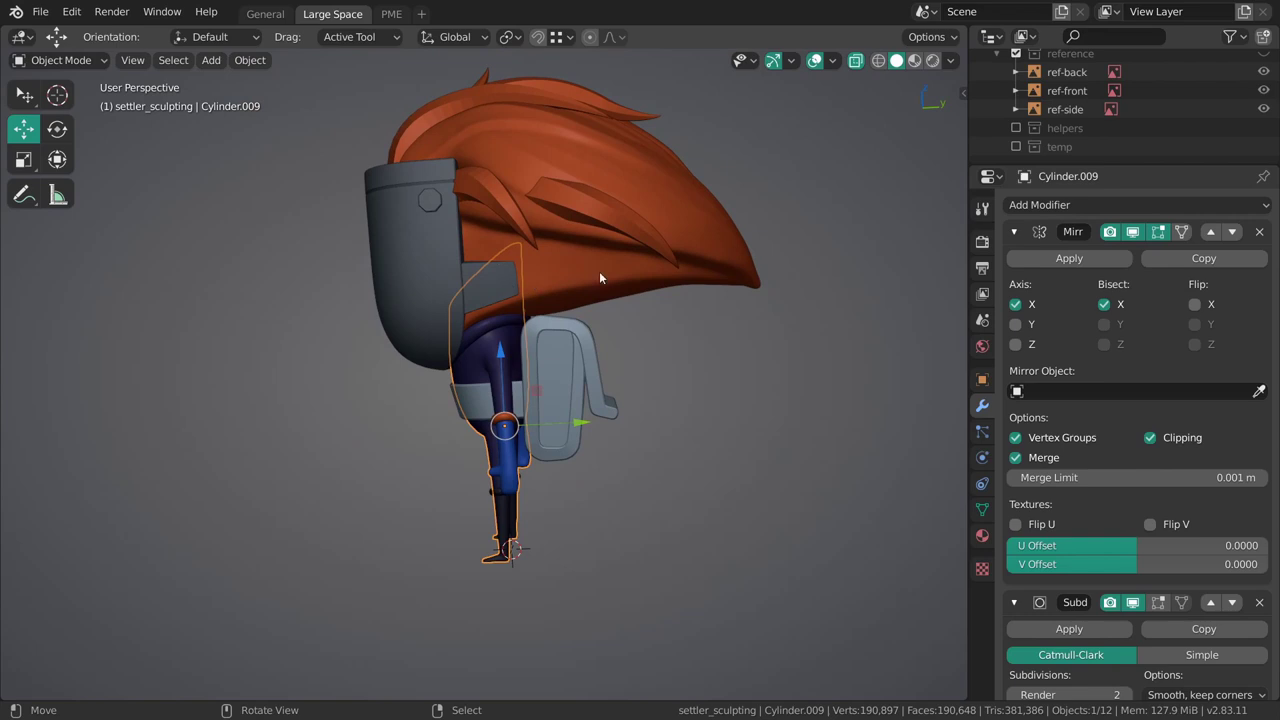
key("alt+a")
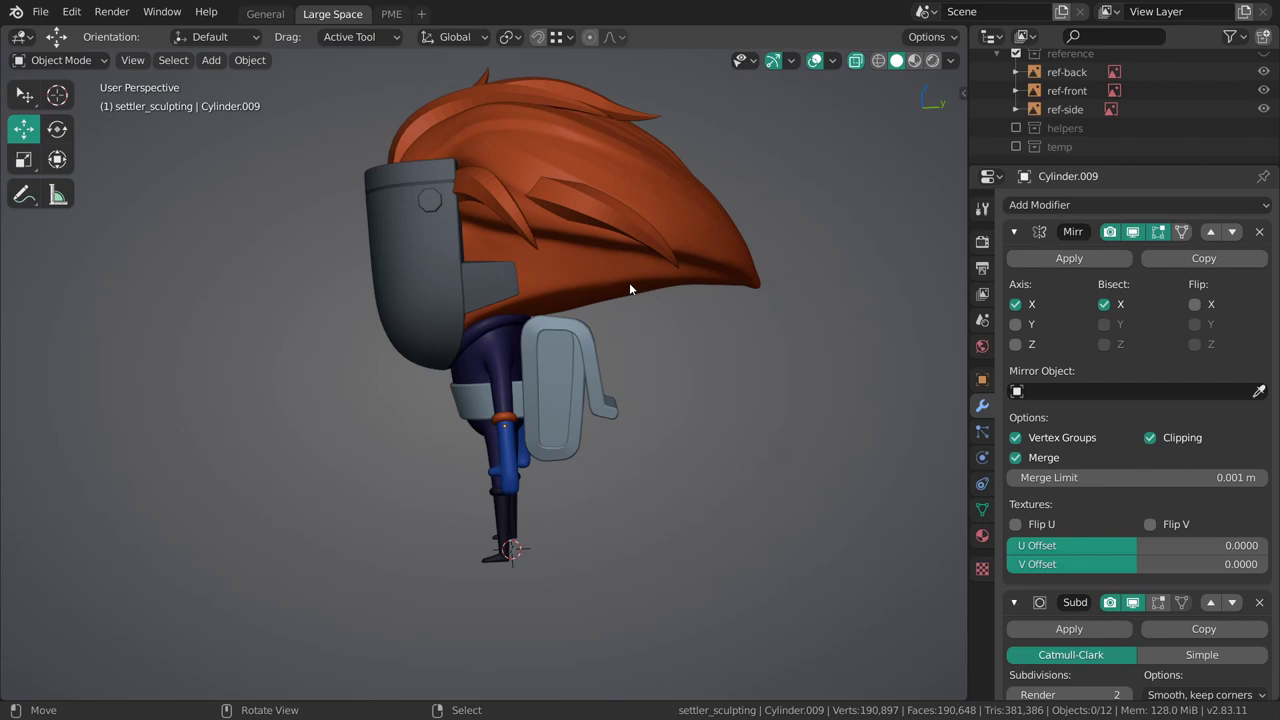
Show the sidebar's Item transform properties and check the dimensions of the hair and body meshes.
middle_click_drag(629, 286, 647, 340, "shift")
right_click(527, 378)
middle_click_drag(535, 378, 580, 370)
right_click(596, 340, "shift")
key("n")
left_click(717, 397)
left_click(957, 93)
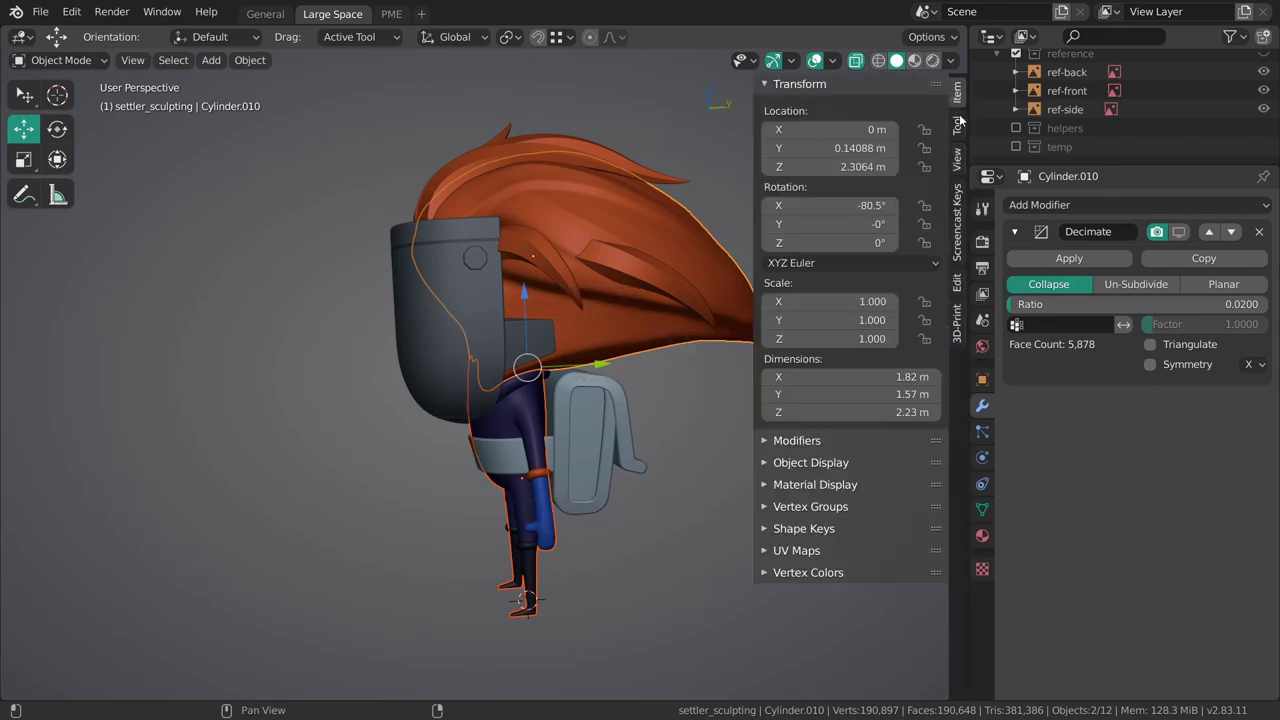
left_click(519, 446)
left_click(581, 333)
Select all visible character parts with the main hair mesh as the active object.
key("a")
left_click(592, 298, "shift")
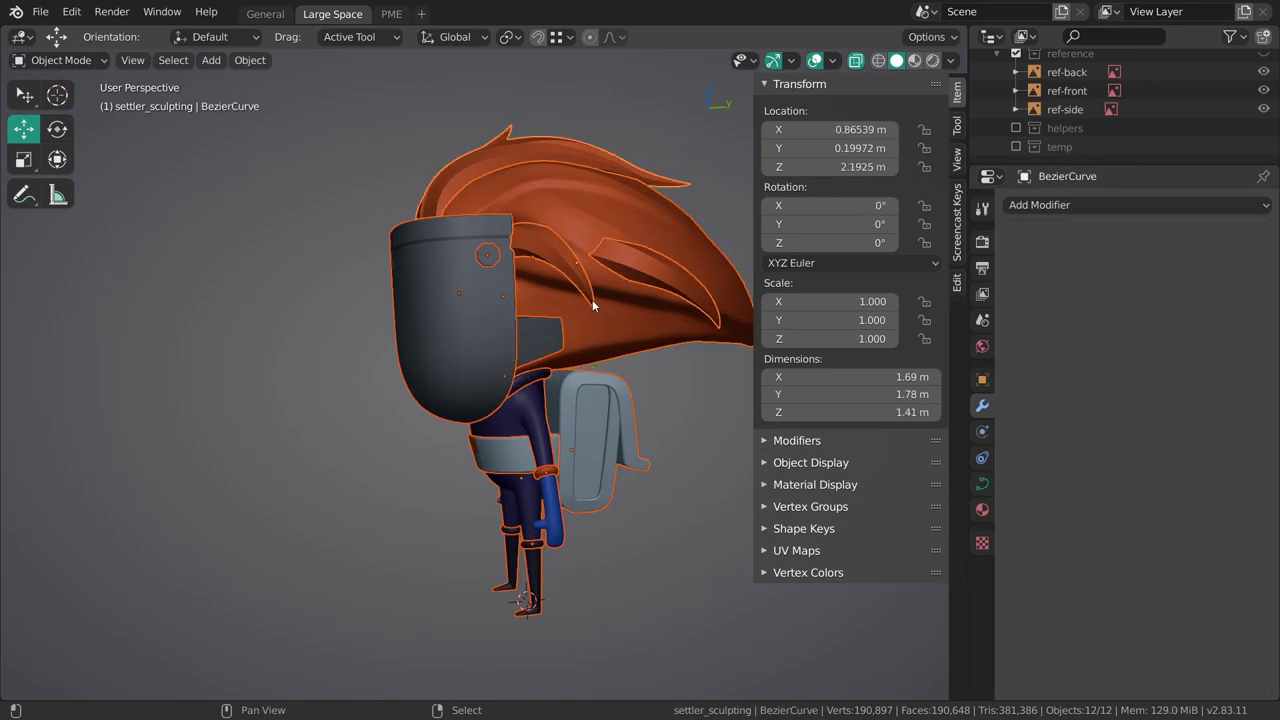
left_click(590, 316)
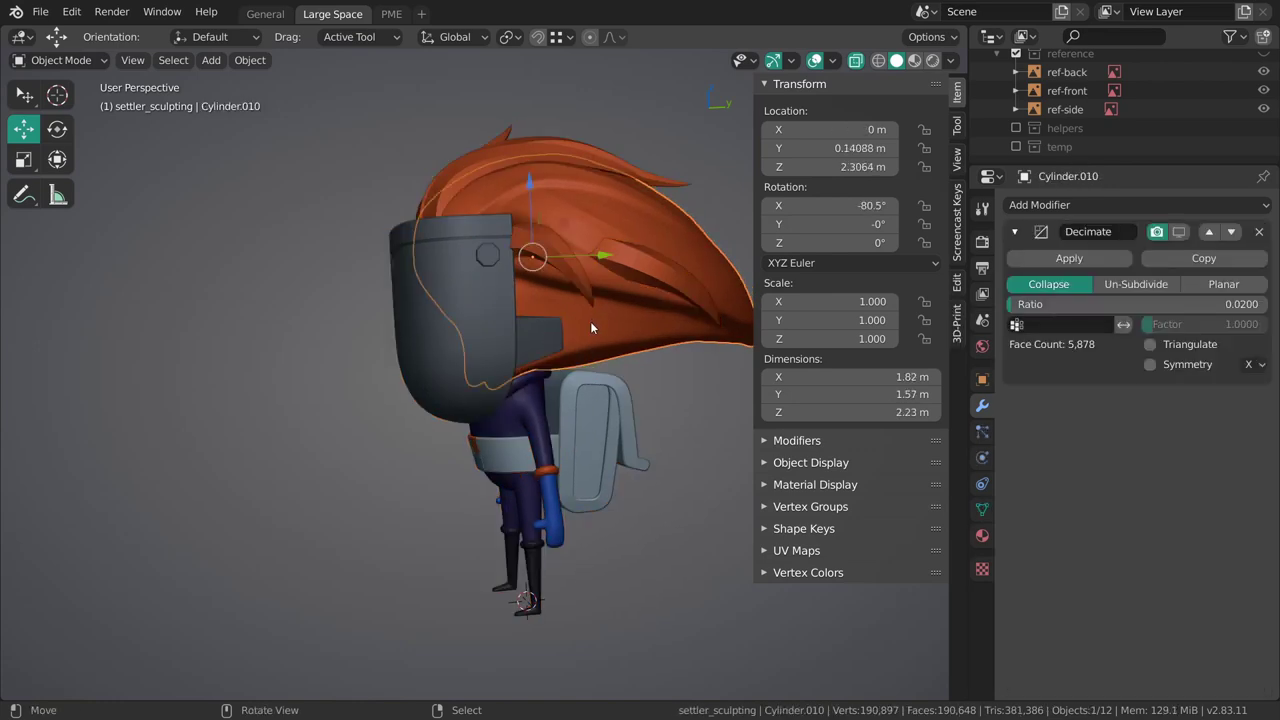
key("a")
left_click(596, 332, "shift")
left_click(596, 332, "shift")
left_click(596, 331, "shift")
left_click(596, 331, "shift")
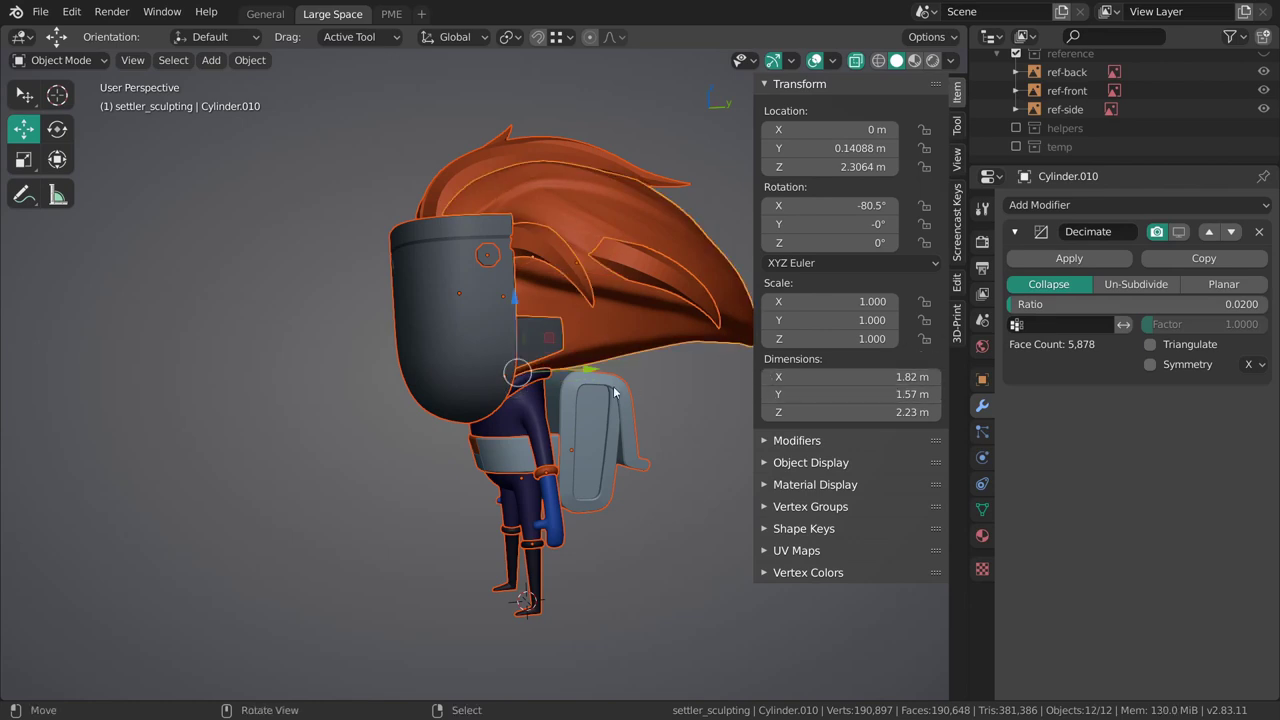
Make the mask the active object of the selection and save the file.
middle_click_drag(522, 430, 527, 415)
left_click(525, 408, "shift")
key("ctrl+s")
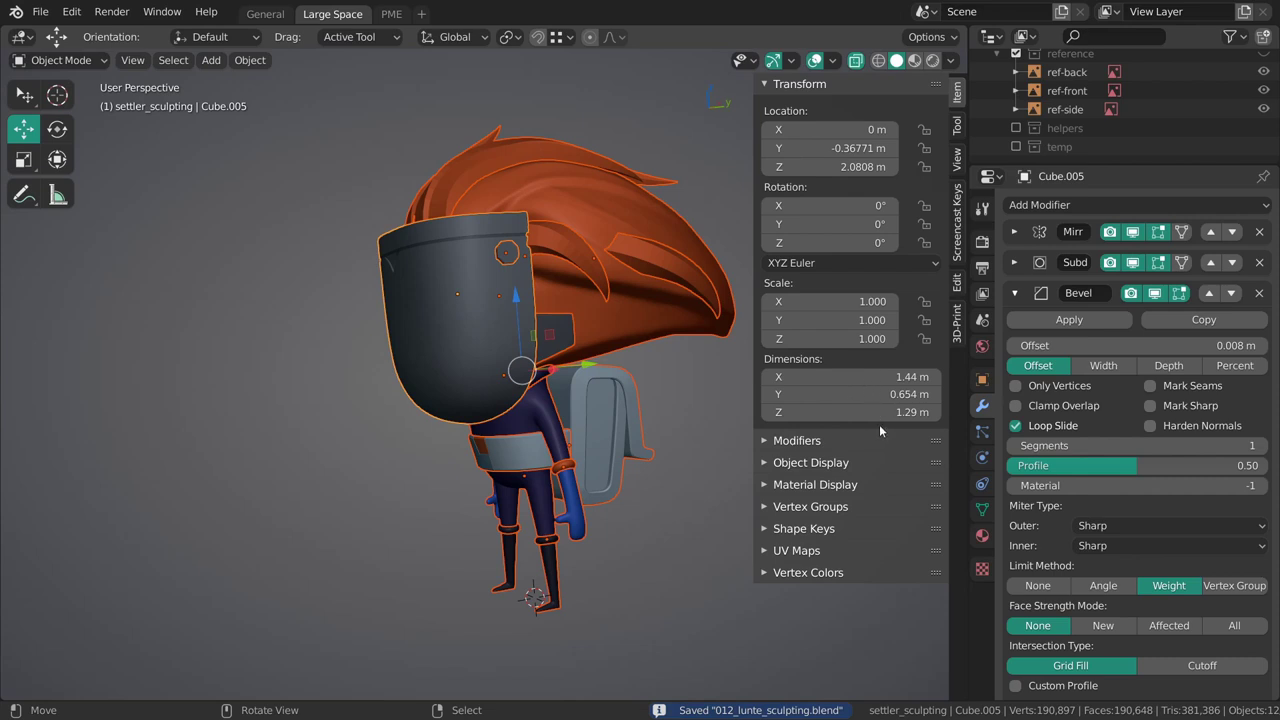
Try joining all selected parts into the mask to read the character's combined dimensions.
key("ctrl+j")
middle_click_drag(612, 370, 592, 407)
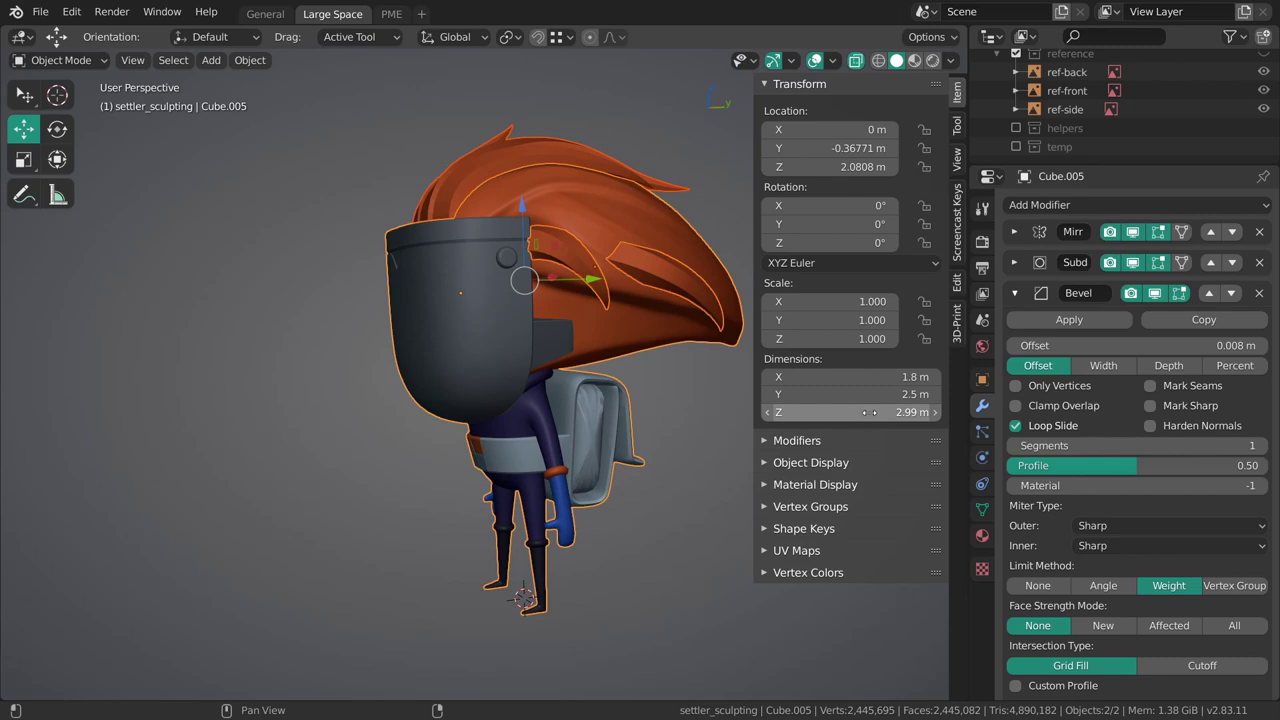
middle_click_drag(573, 345, 584, 350)
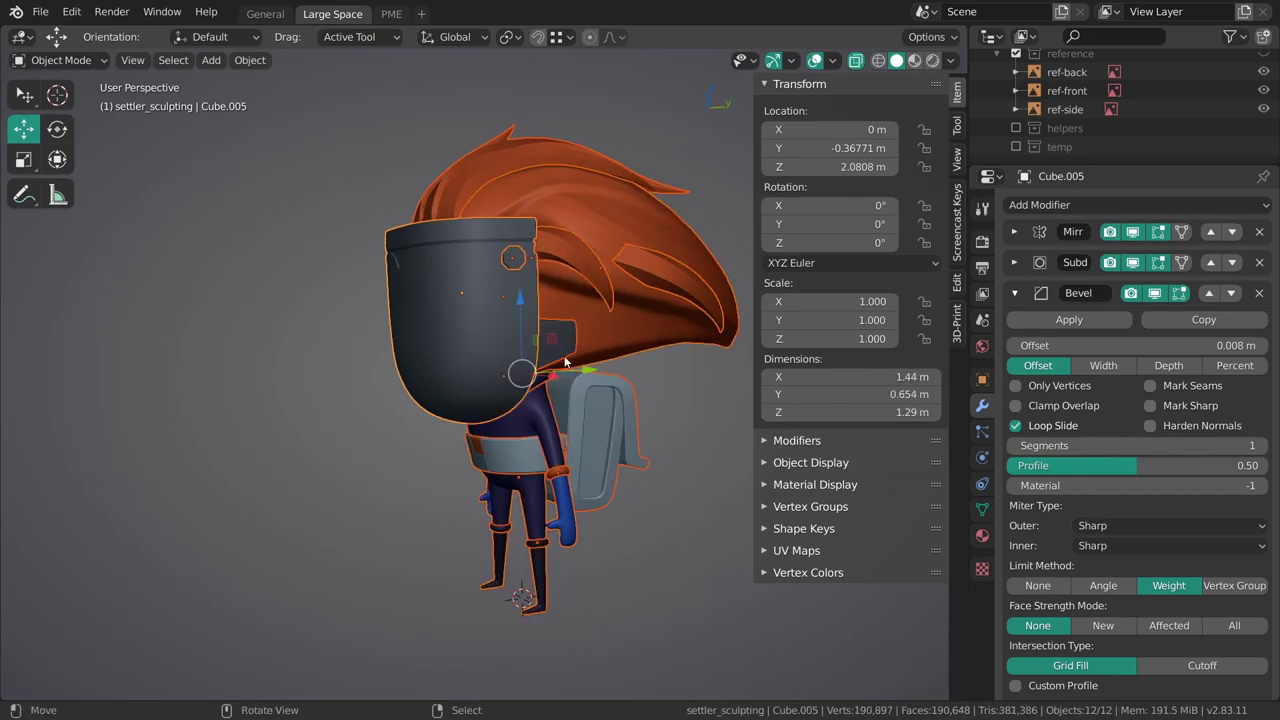
Clear the selection, select only the body mesh and examine its proportions in front perspective.
middle_click_drag(564, 373, 584, 372)
middle_click_drag(478, 340, 570, 346)
key("alt+a")
left_click(543, 415)
scroll(610, 420, "up", 4)
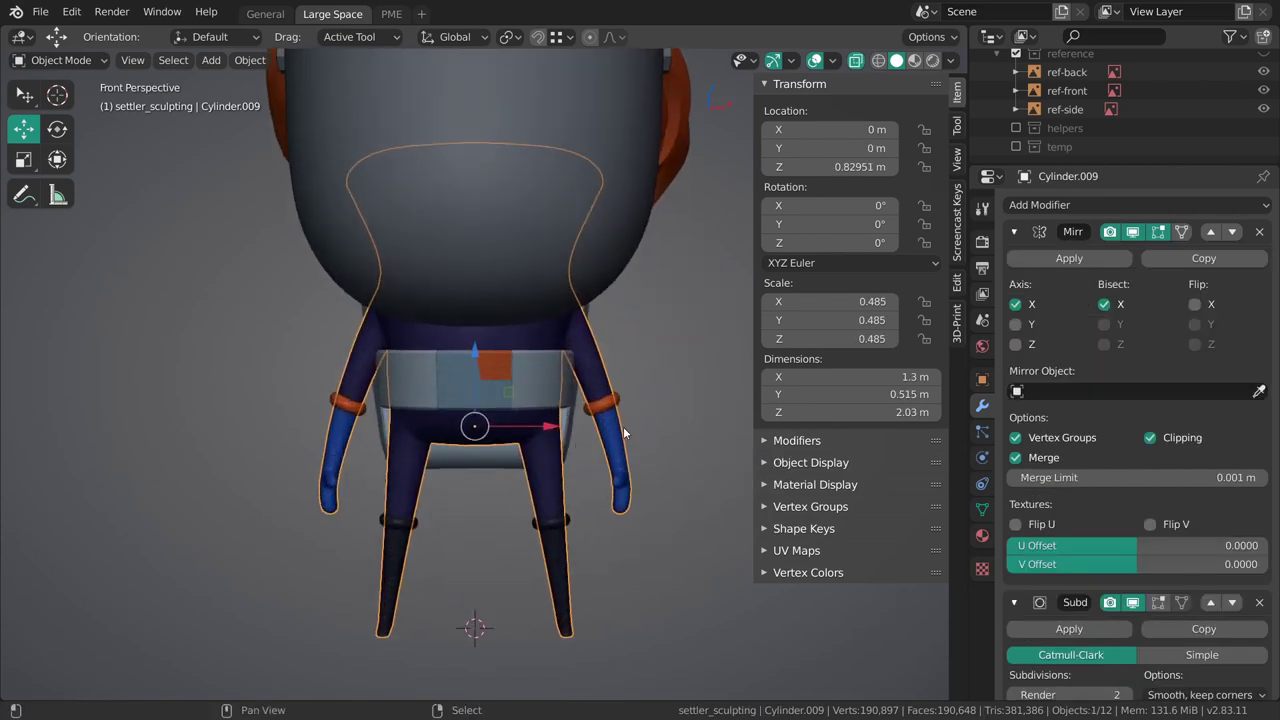
scroll(590, 380, "down", 4)
scroll(536, 463, "up", 1)
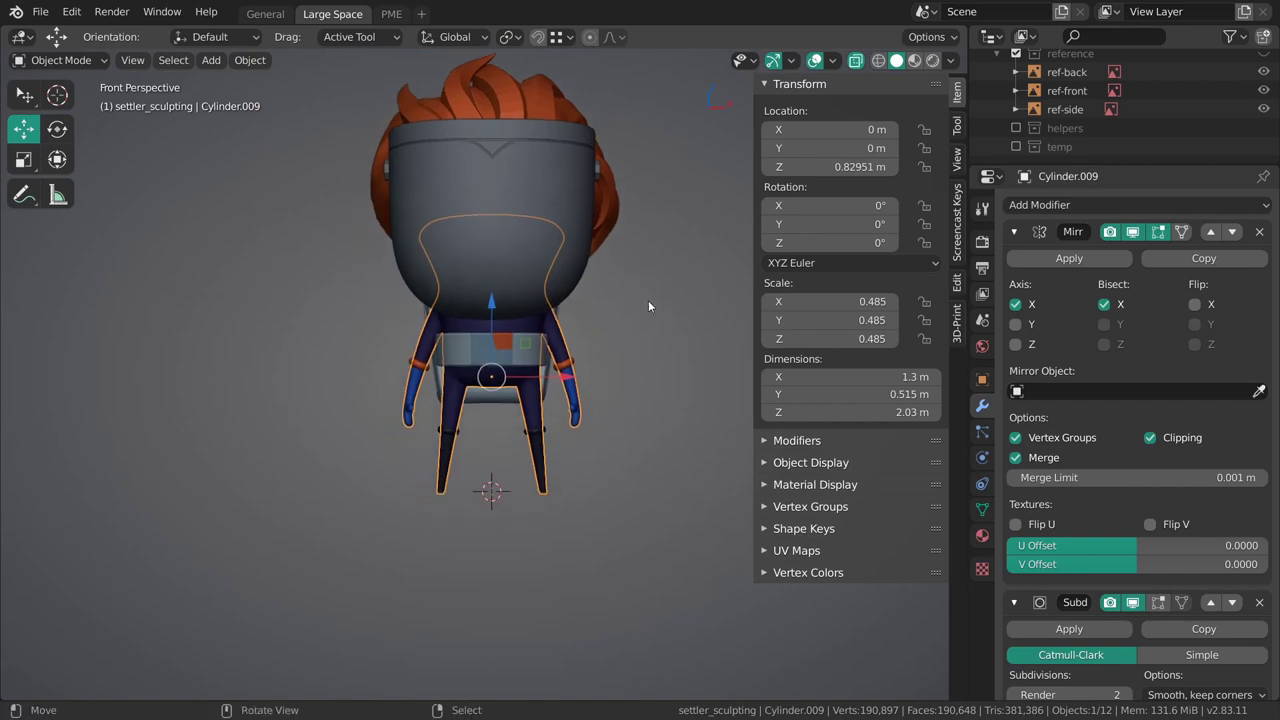
Make the hidden blocking, face and reference collections visible and collapse the settler_blocking, settler_sculpting and reference collections.
scroll(1068, 111, "up", 6)
left_click(1056, 64)
left_click(1016, 78)
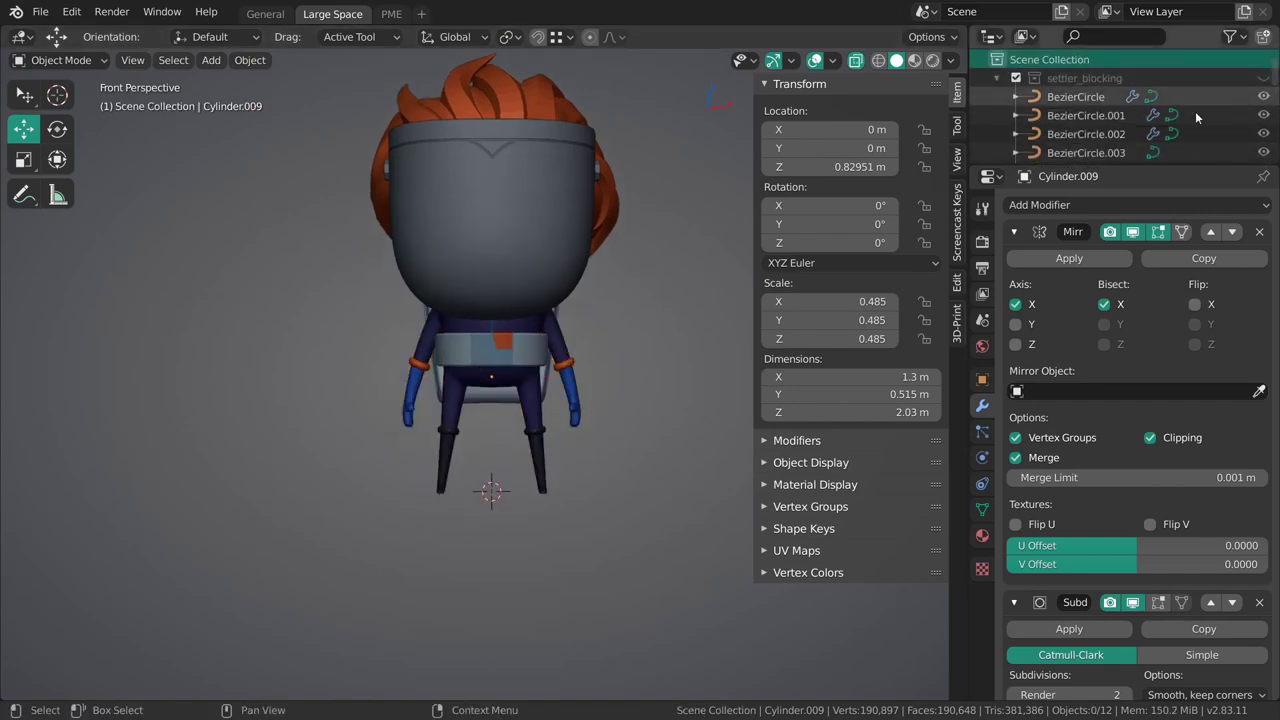
scroll(1085, 109, "down", 1)
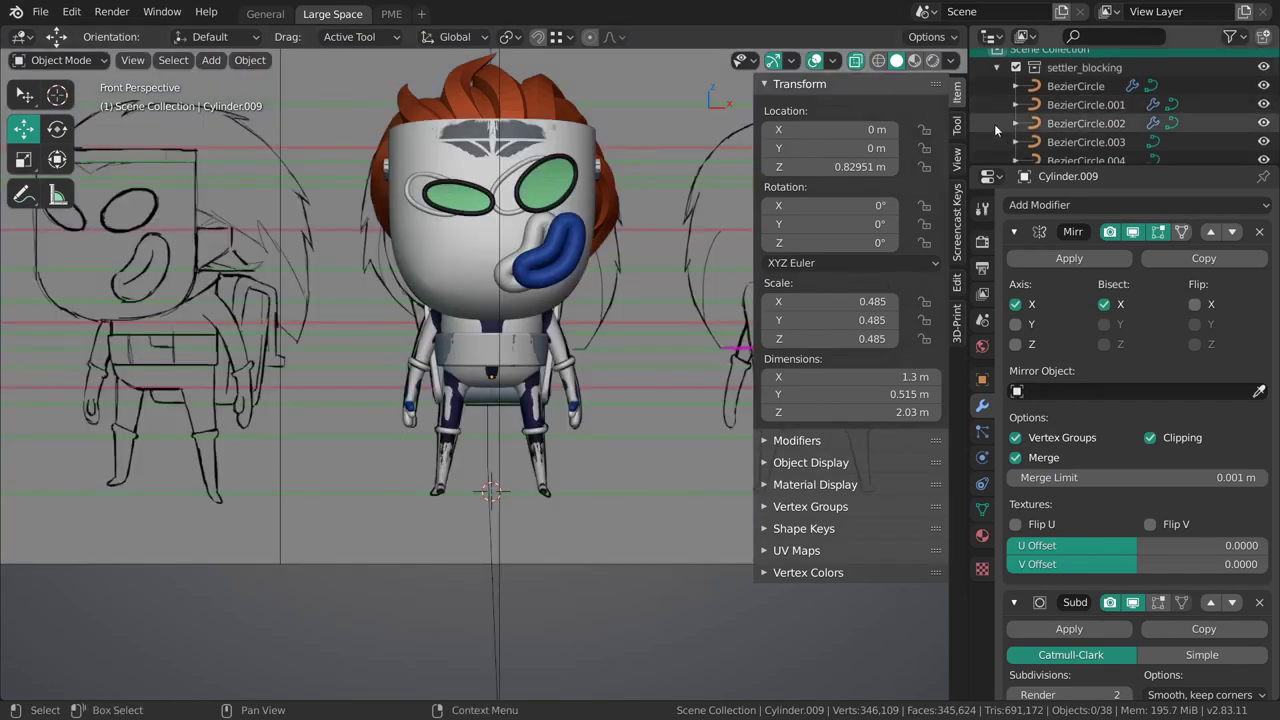
left_click(997, 68)
left_click(997, 105)
scroll(1038, 121, "down", 2)
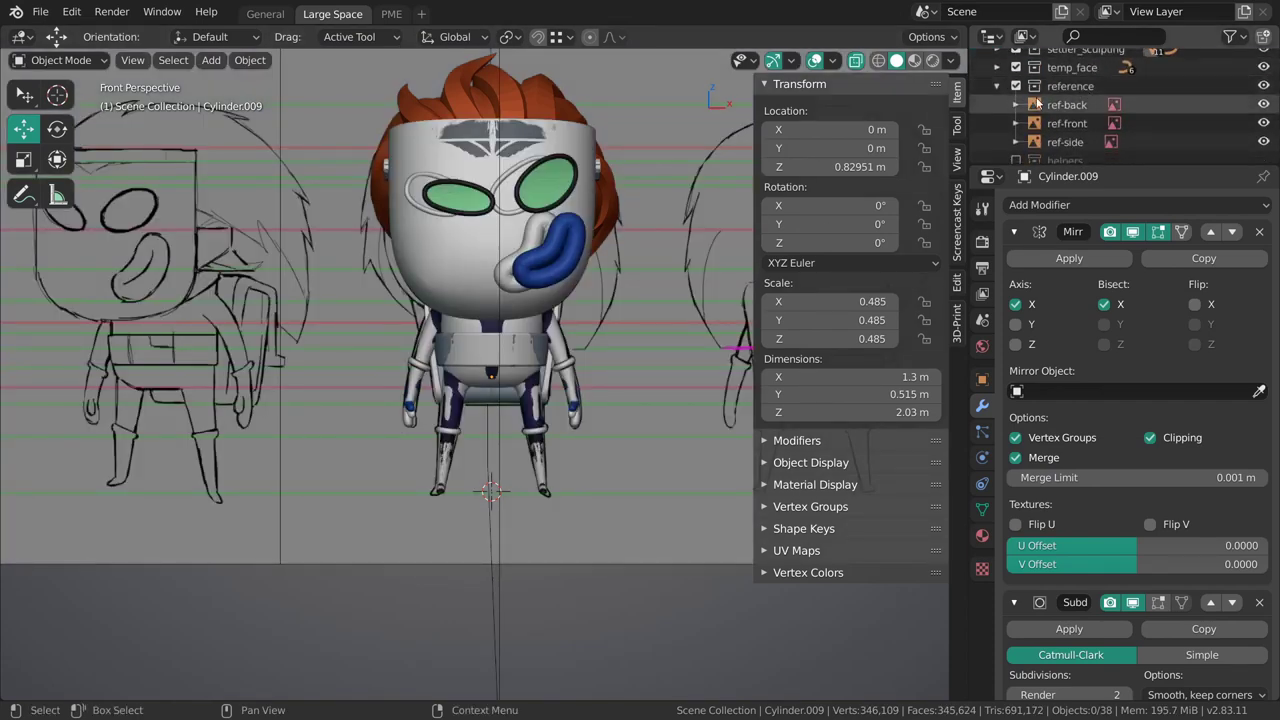
left_click(997, 86)
Enable the helpers and temp collections and select the Center empty inside helpers.
left_click(1016, 129)
left_click(1015, 148)
left_click(996, 128)
left_click(1062, 147)
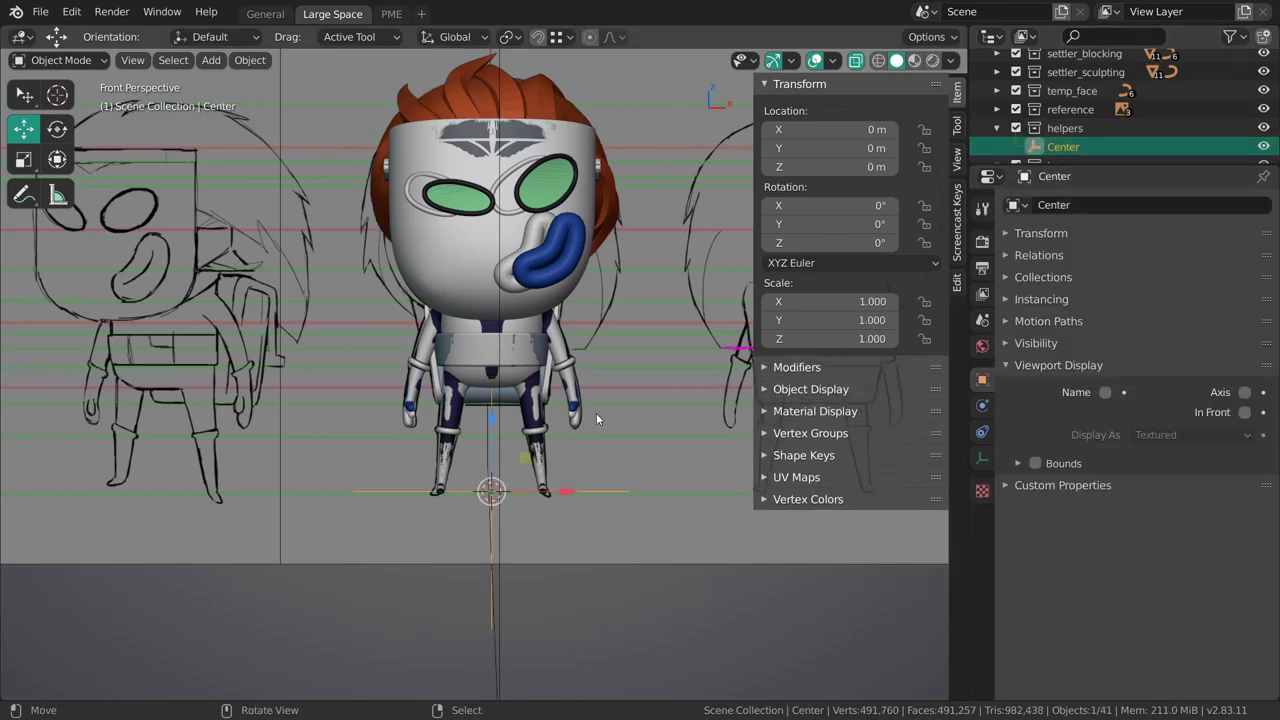
Select all objects with Center active and parent them to it using Object (Keep Transform).
middle_click_drag(597, 416, 618, 369)
scroll(1068, 83, "down", 2)
scroll(1068, 83, "down", 1)
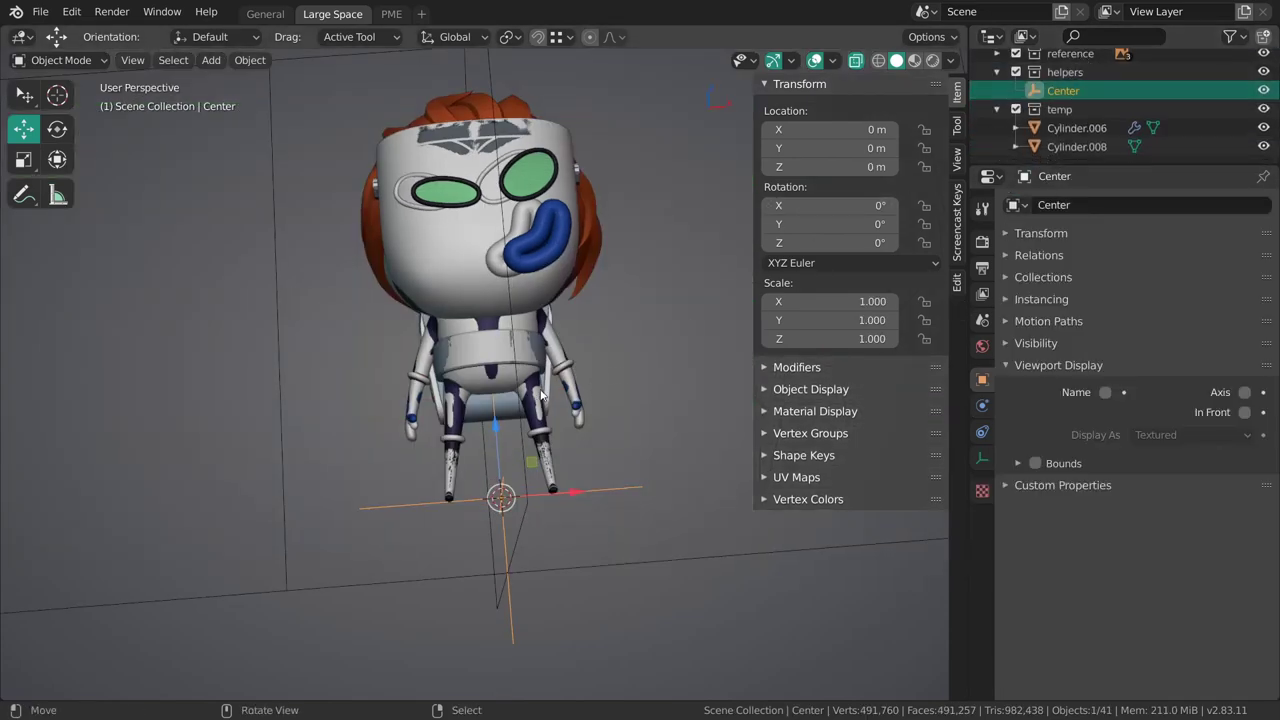
key("a")
key("ctrl+q")
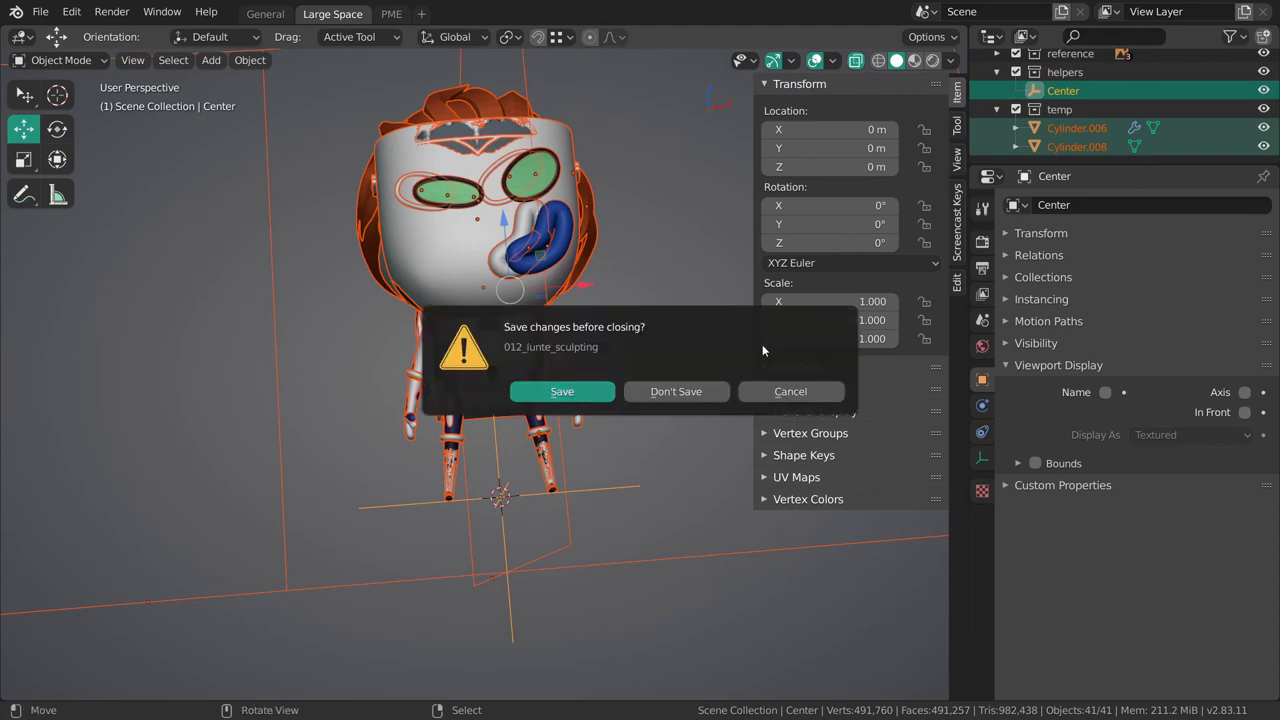
left_click(771, 396)
middle_click_drag(582, 470, 557, 479)
key("ctrl+p")
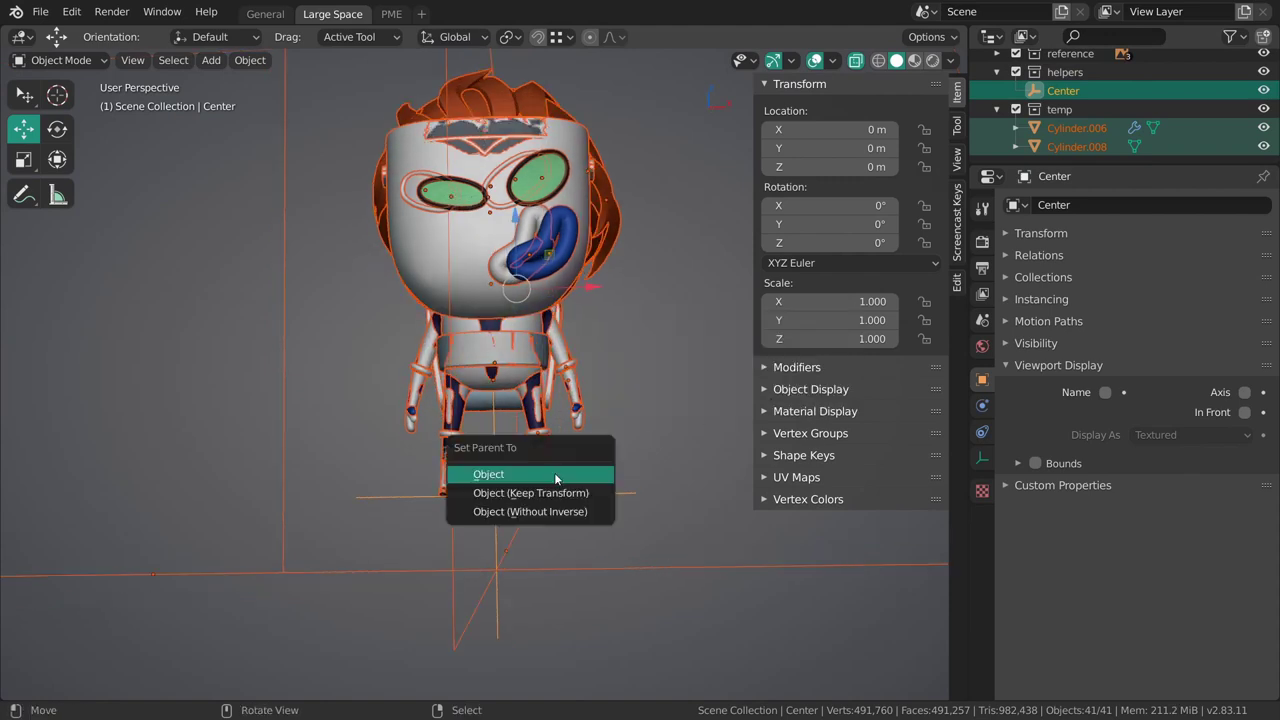
key("Down")
key("Return")
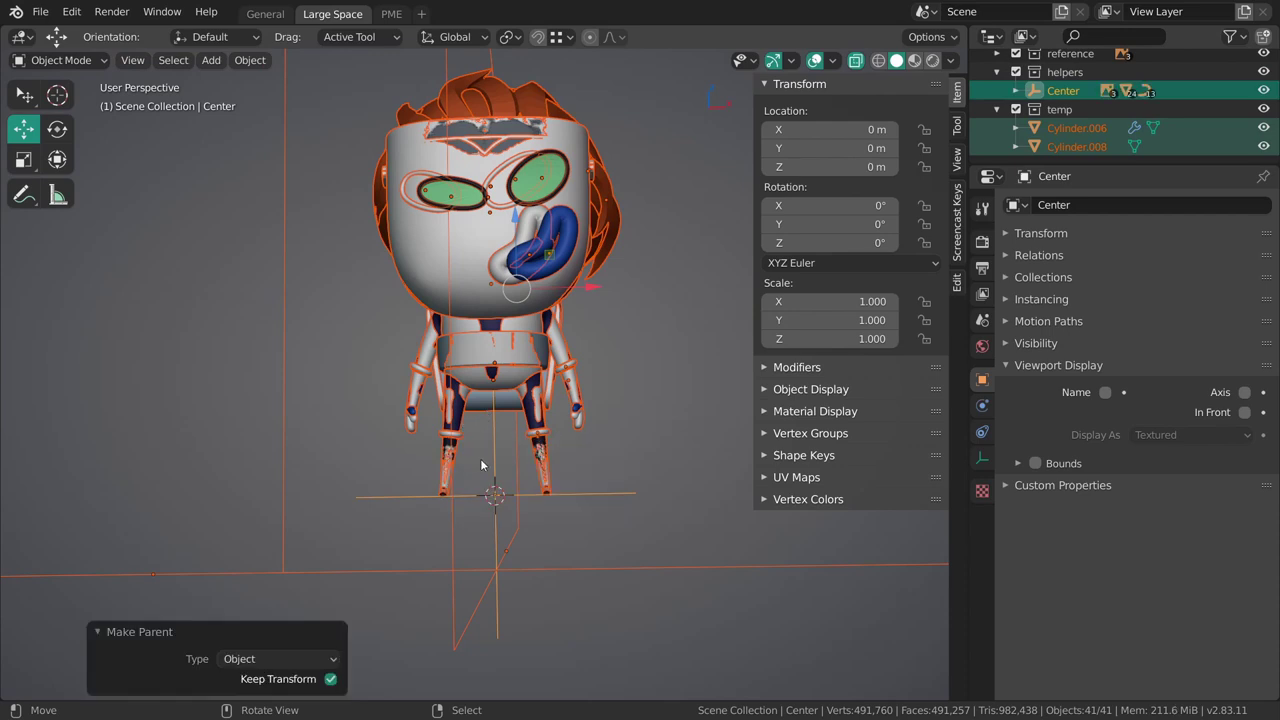
Select only the Center empty and scale it with its children by 0.33333.
left_click(498, 494)
mouse_move(498, 494)
middle_mouse_down()
mouse_move(513, 397)
mouse_move(575, 398)
middle_mouse_up()
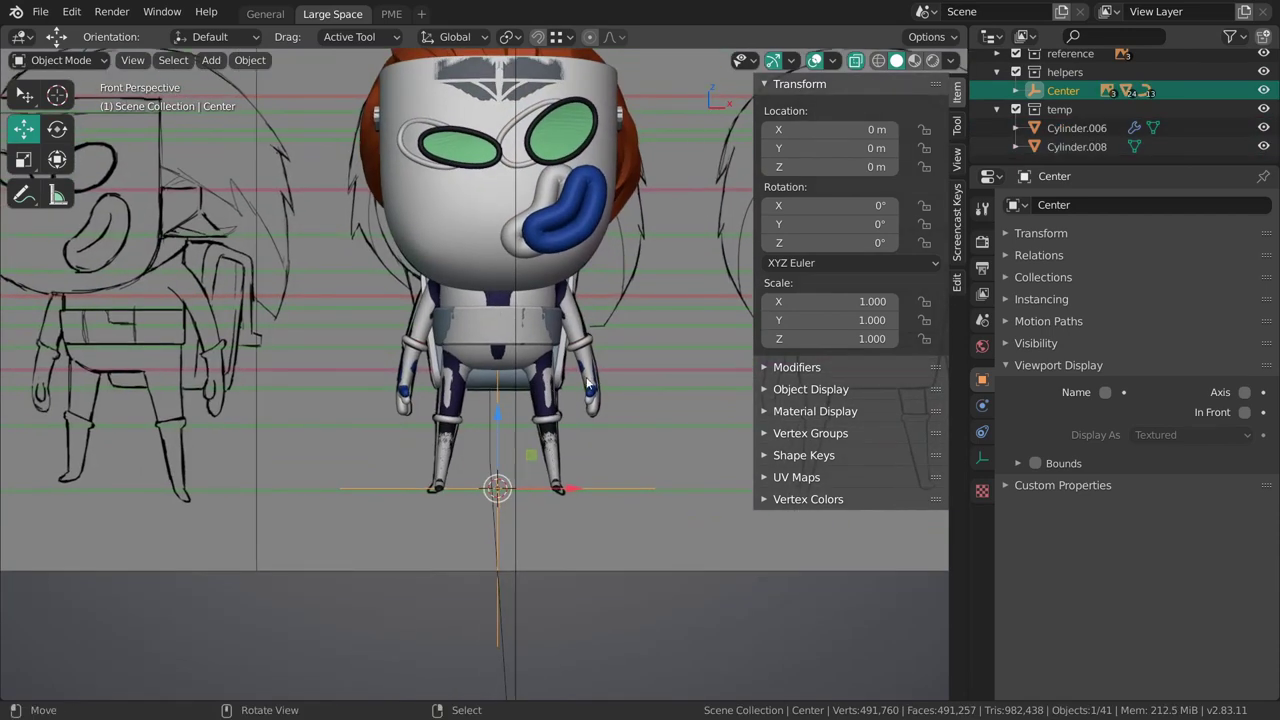
key("s")
type("s")
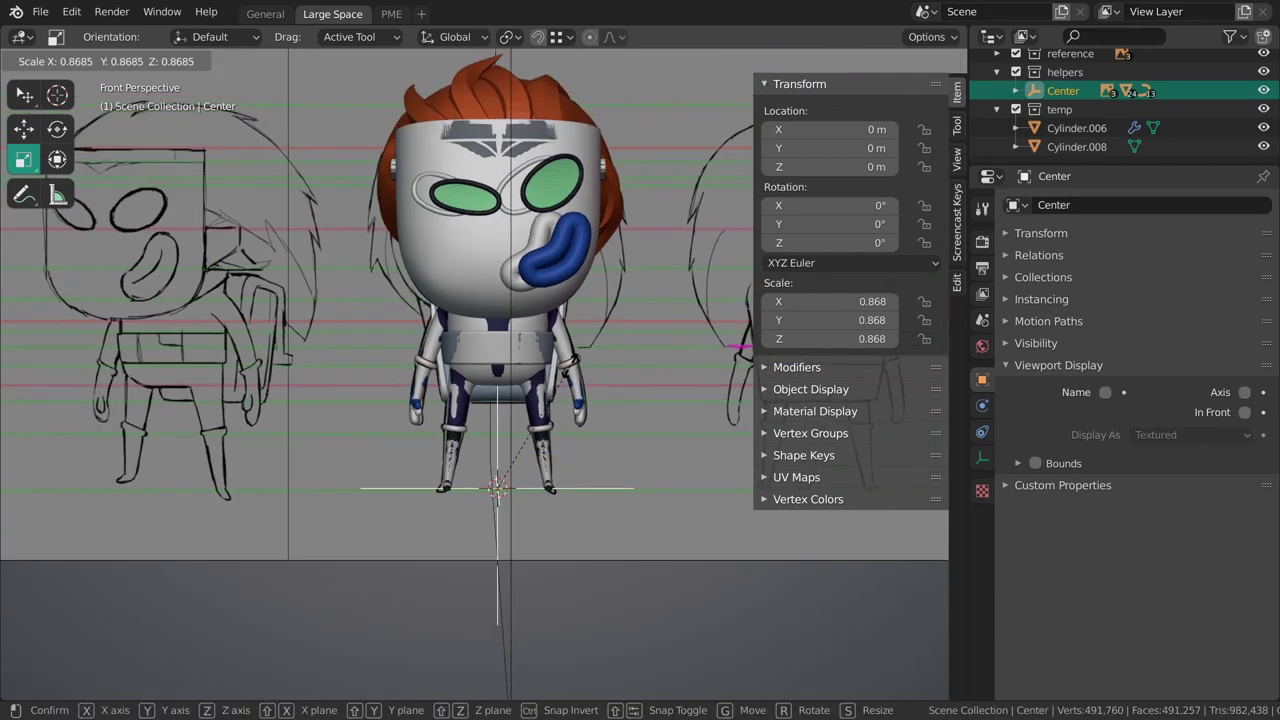
type(".33333")
key("Return")
scroll(579, 379, "up", 5)
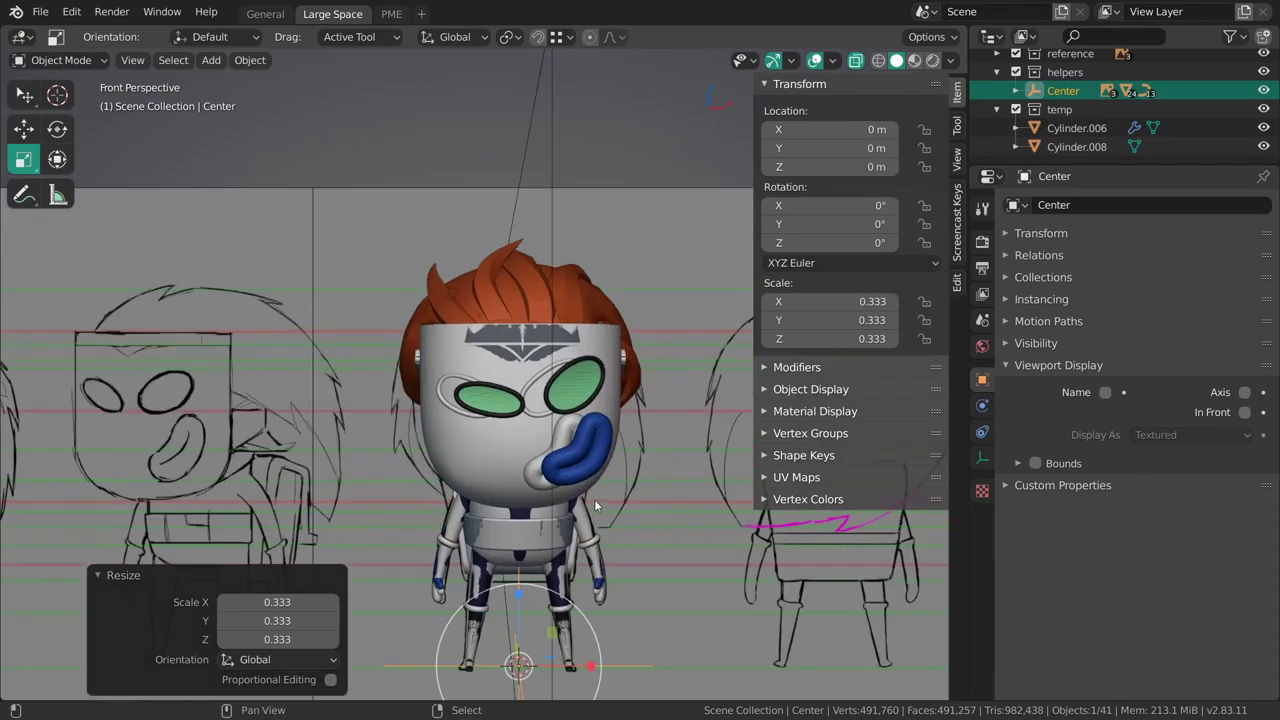
Clear the selection and add a 2 m mesh cube at the world origin in front orthographic view.
key("alt+a")
middle_click_drag(525, 497, 523, 440, "alt")
middle_click_drag(521, 355, 517, 385, "shift")
key("shift+a")
mouse_move(518, 347)
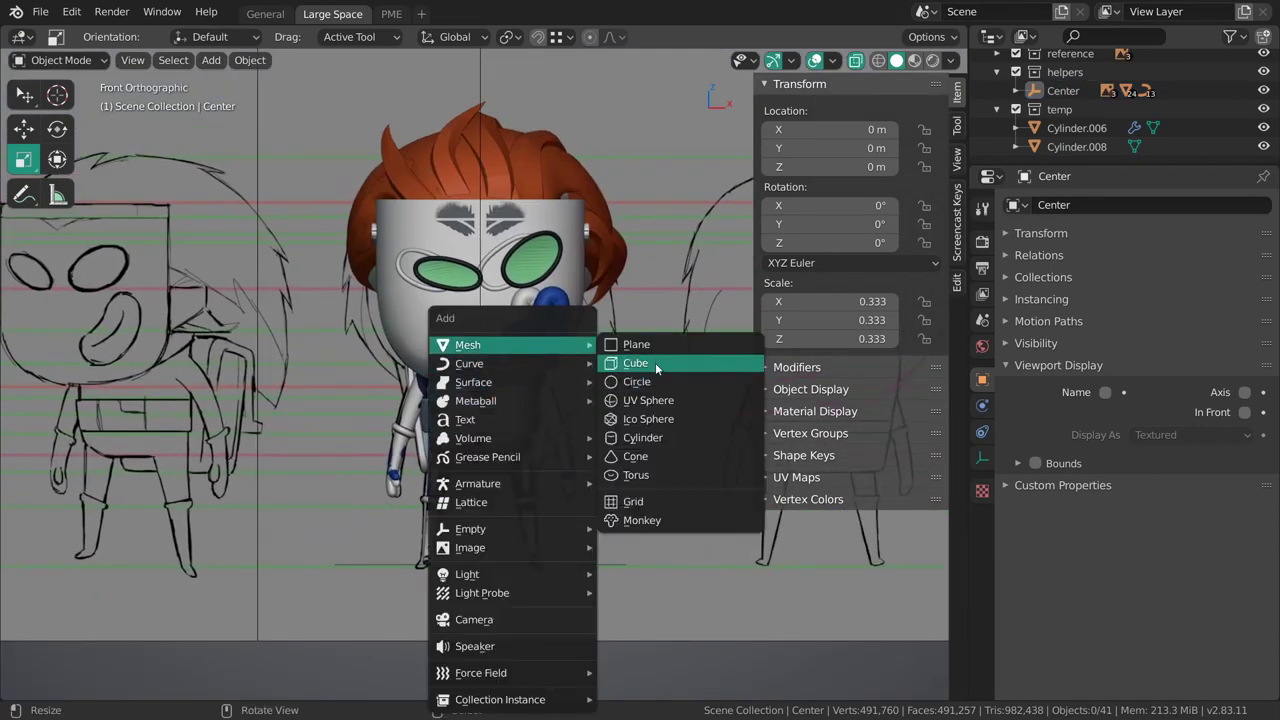
left_click(636, 365)
scroll(527, 385, "down", 2)
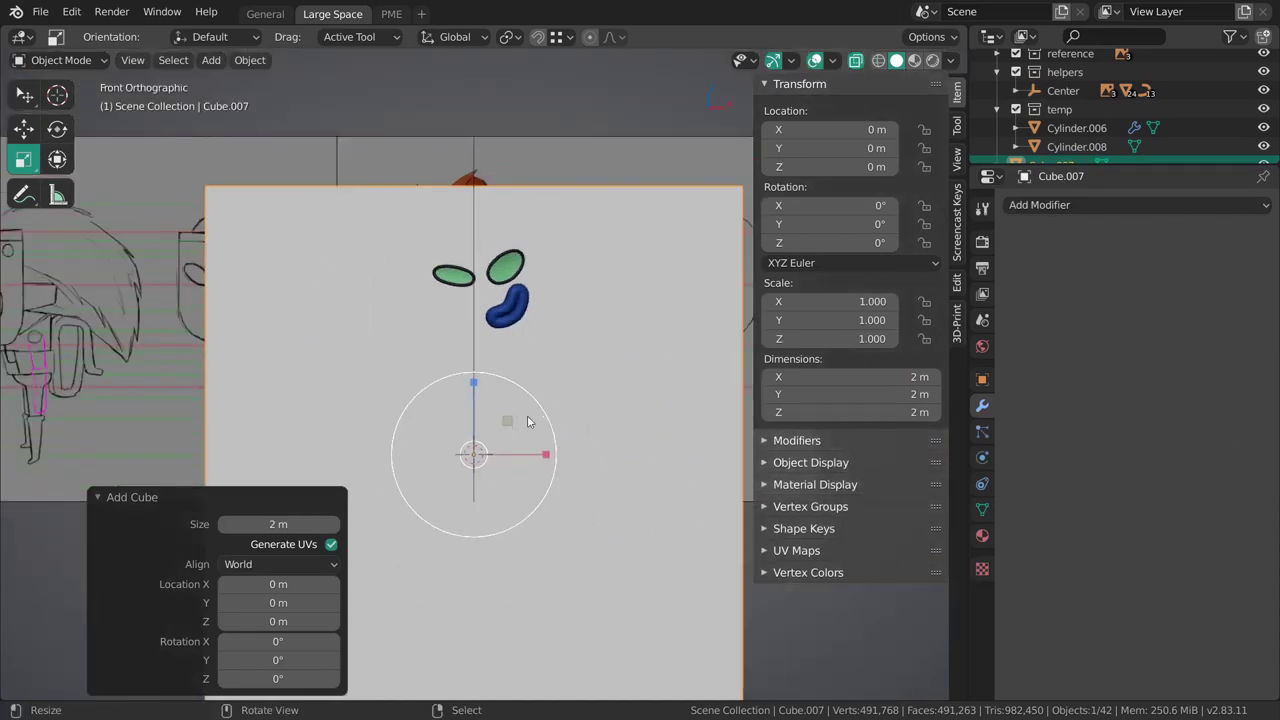
Move the new cube 1 m up along the global Z axis.
middle_click_drag(540, 305, 537, 339, "shift")
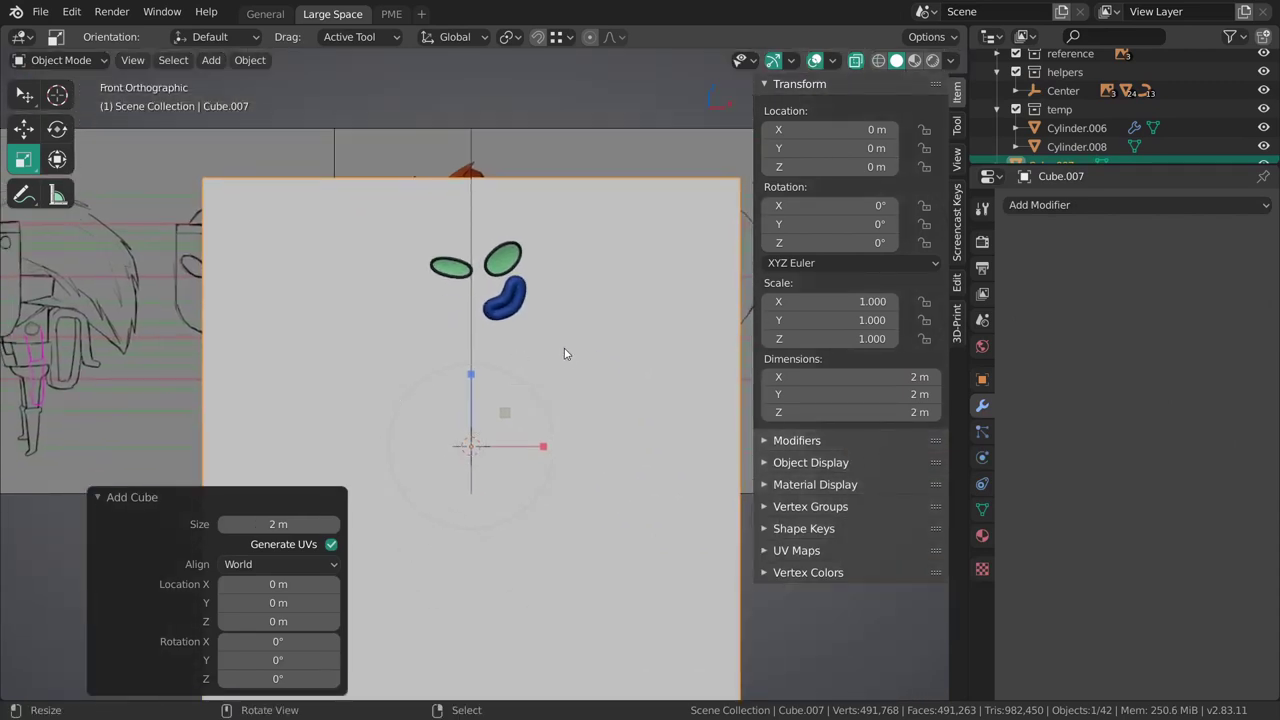
key("w")
key("g")
key("z")
key("1")
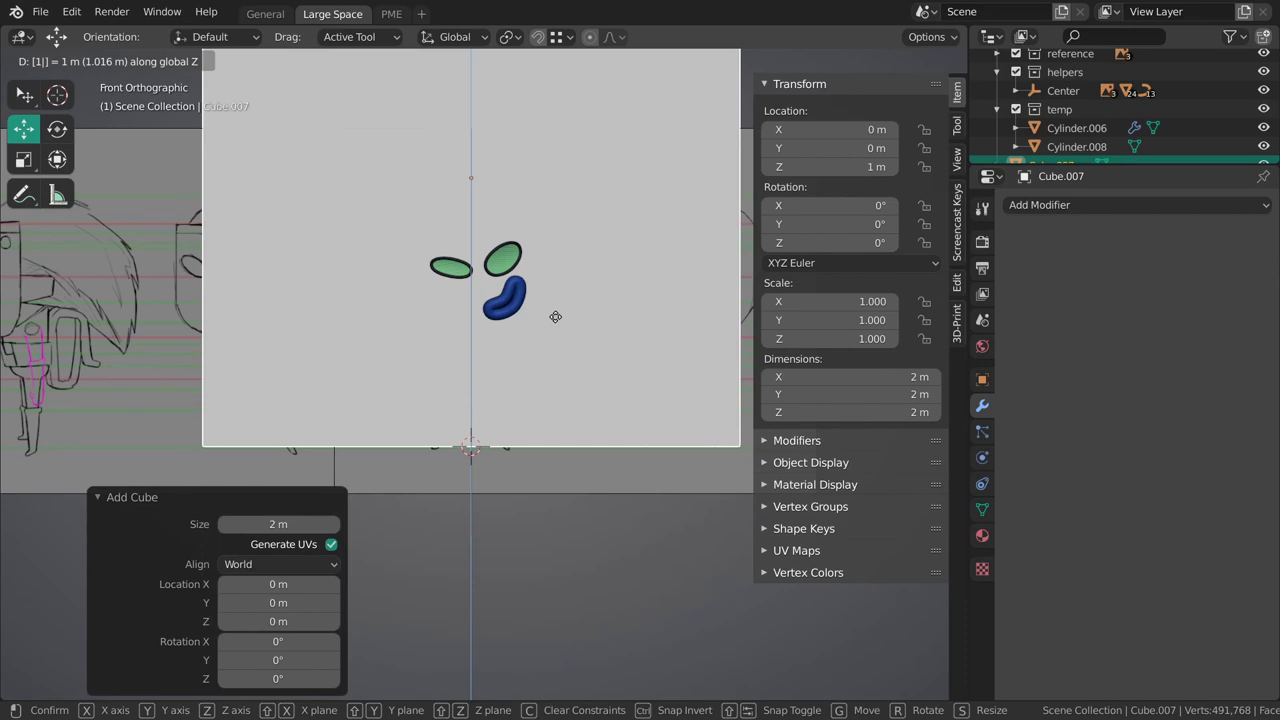
key("Return")
middle_click_drag(471, 409, 456, 466, "shift")
middle_click_drag(456, 466, 467, 271, "ctrl")
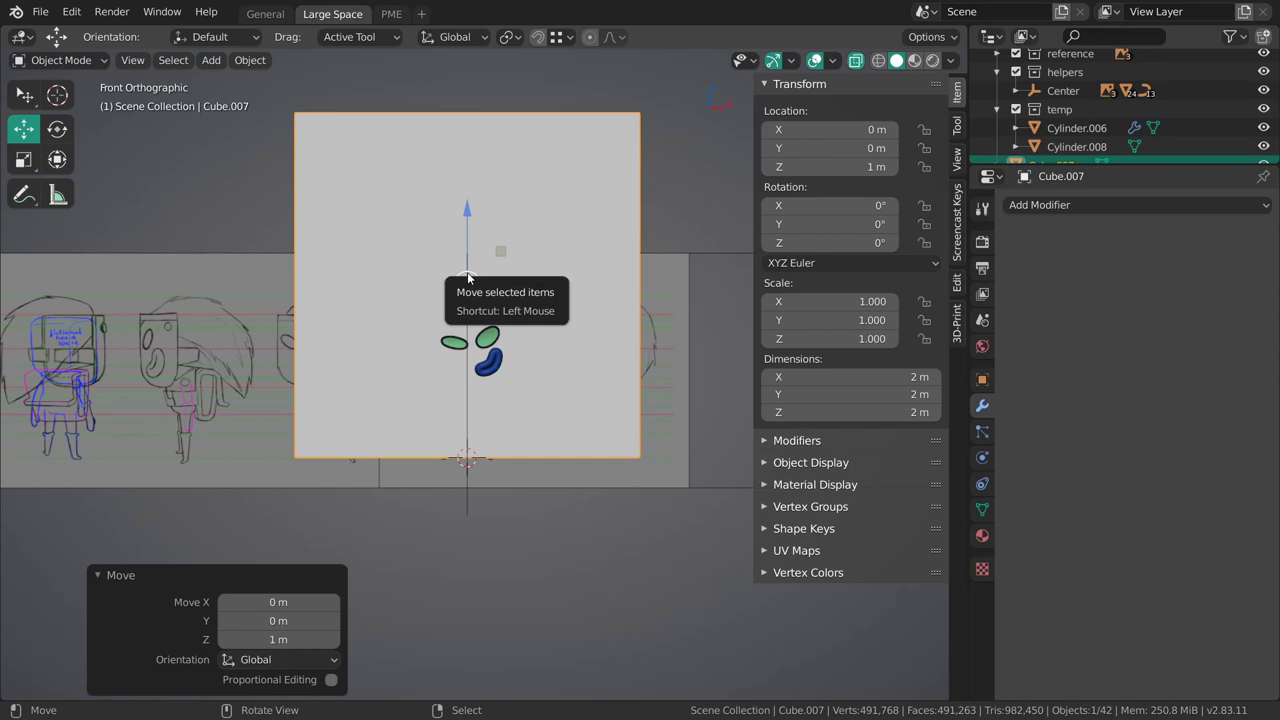
Set the cube's origin to the 3D cursor at the centre of its base.
middle_click_drag(597, 420, 482, 443)
right_click(486, 380)
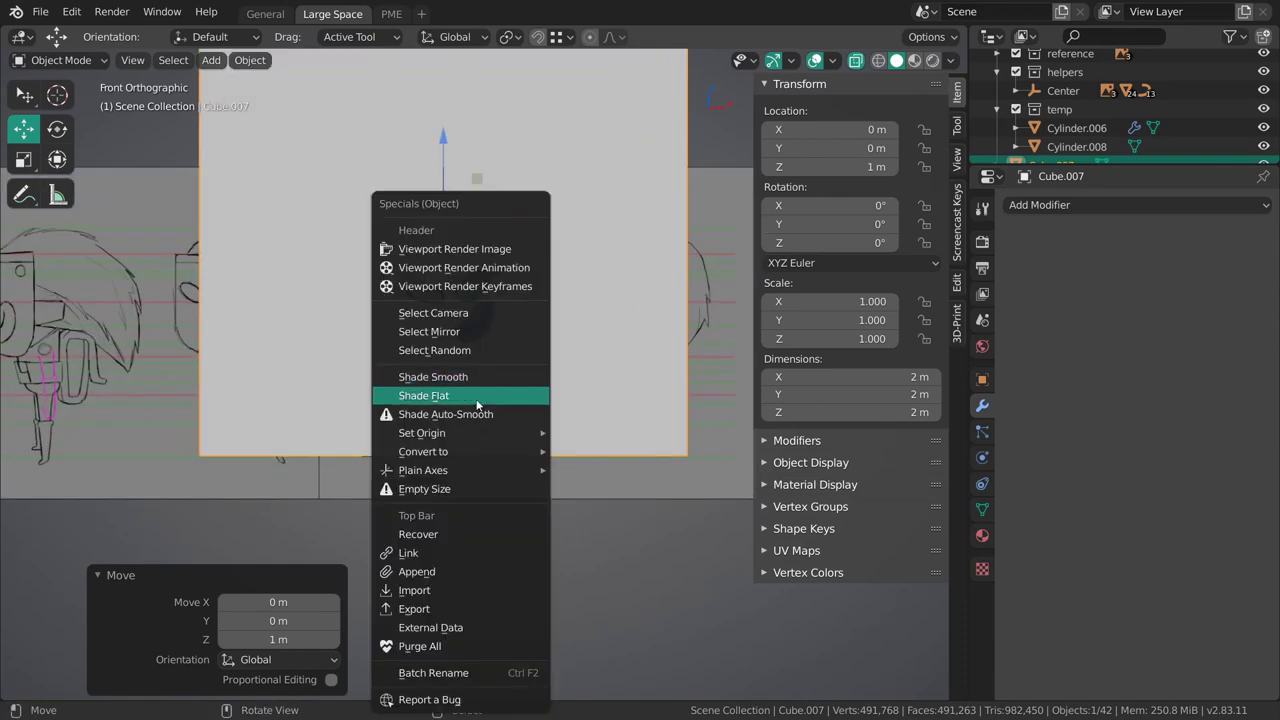
mouse_move(460, 432)
left_click(623, 472)
middle_click_drag(540, 453, 581, 428, "shift")
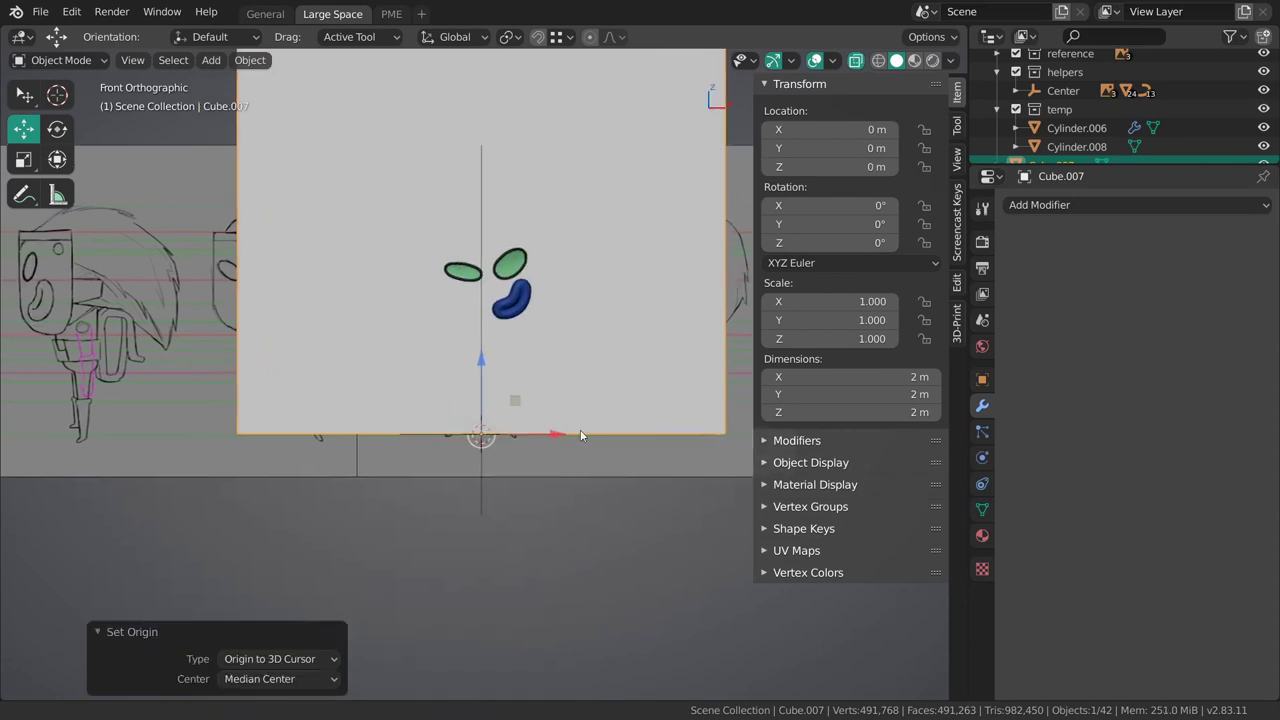
Scale the cube by 0.5 from its base origin so that it measures 1 m per side.
middle_click_drag(480, 447, 548, 538, "shift")
key("KP_1")
middle_click_drag(559, 352, 517, 415, "shift")
key("shift+space")
type("s")
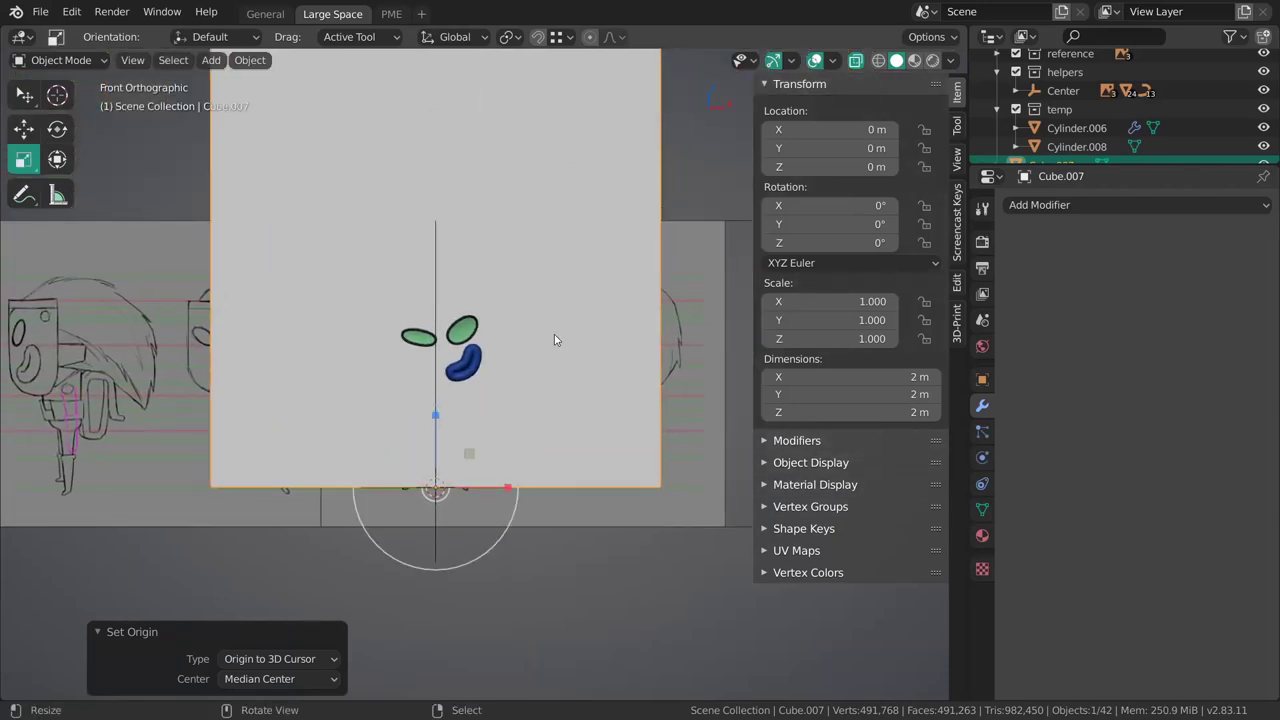
type("s.5")
key("Return")
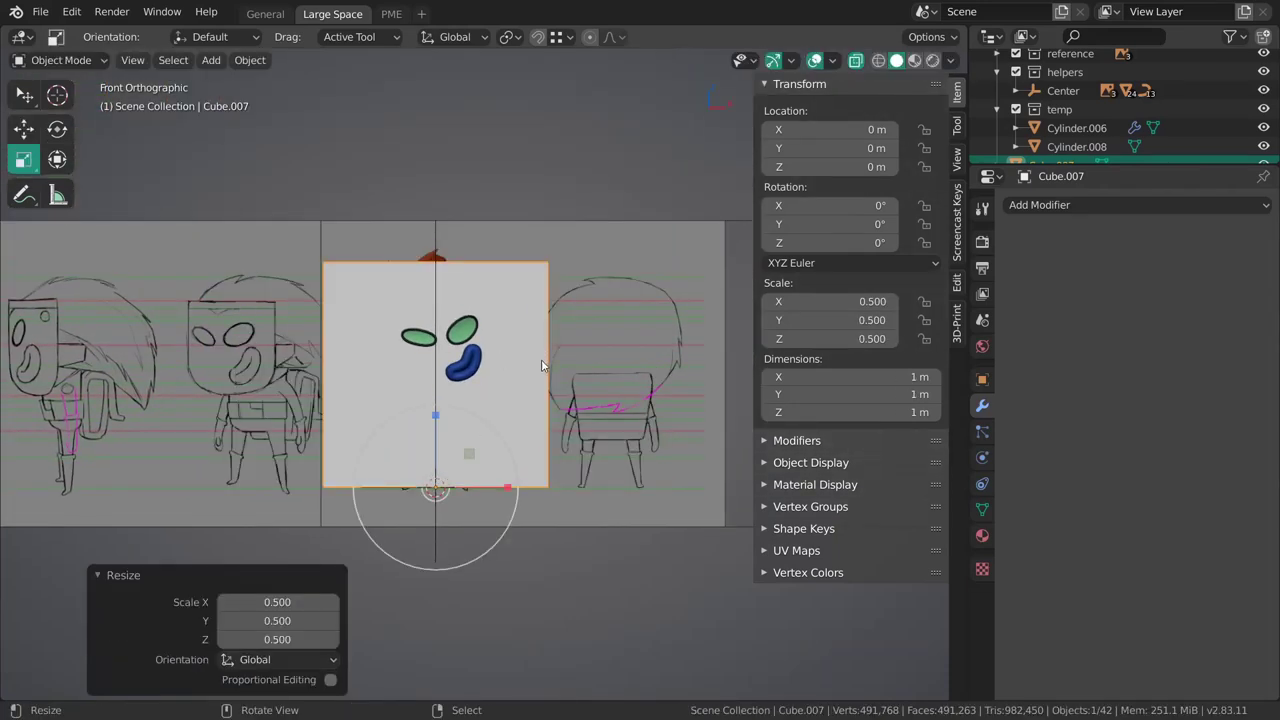
Compare the 1 m cube's height with the scaled character in front orthographic view.
scroll(549, 434, "up", 3)
middle_click_drag(558, 364, 584, 330, "shift")
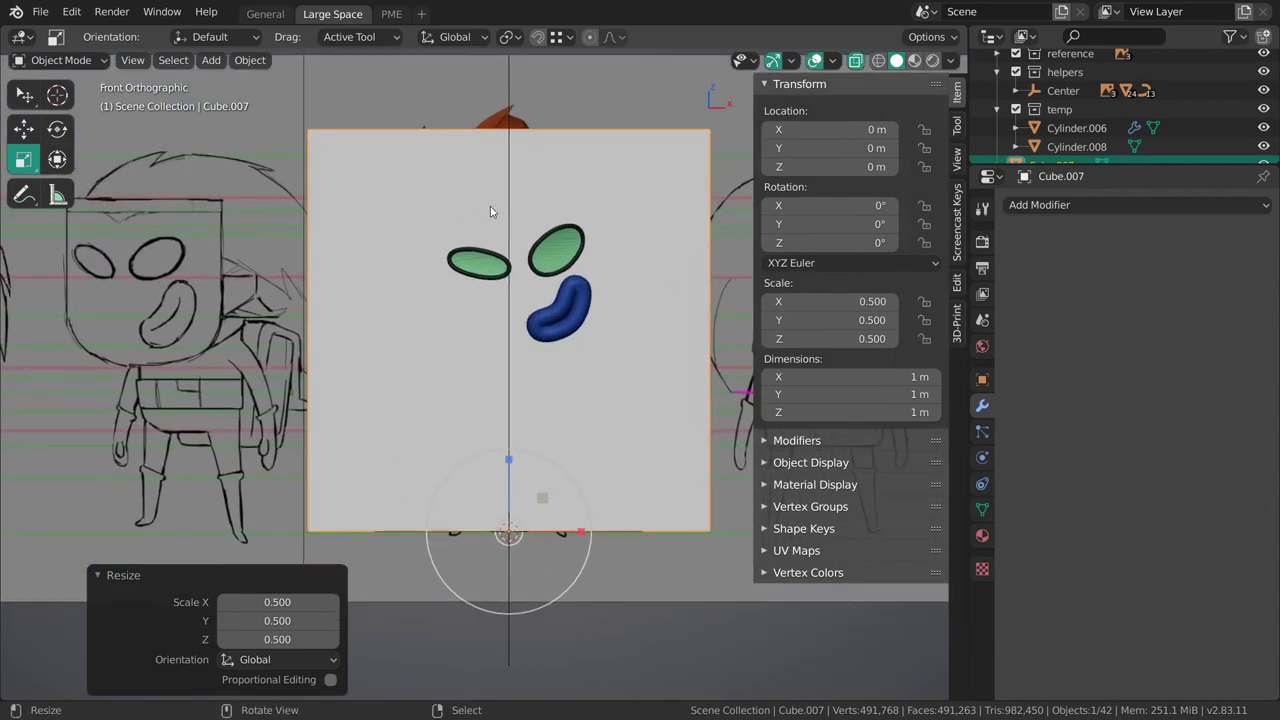
middle_click_drag(545, 437, 507, 496, "shift")
middle_click_drag(470, 601, 471, 519, "shift")
middle_click_drag(492, 417, 502, 522, "shift")
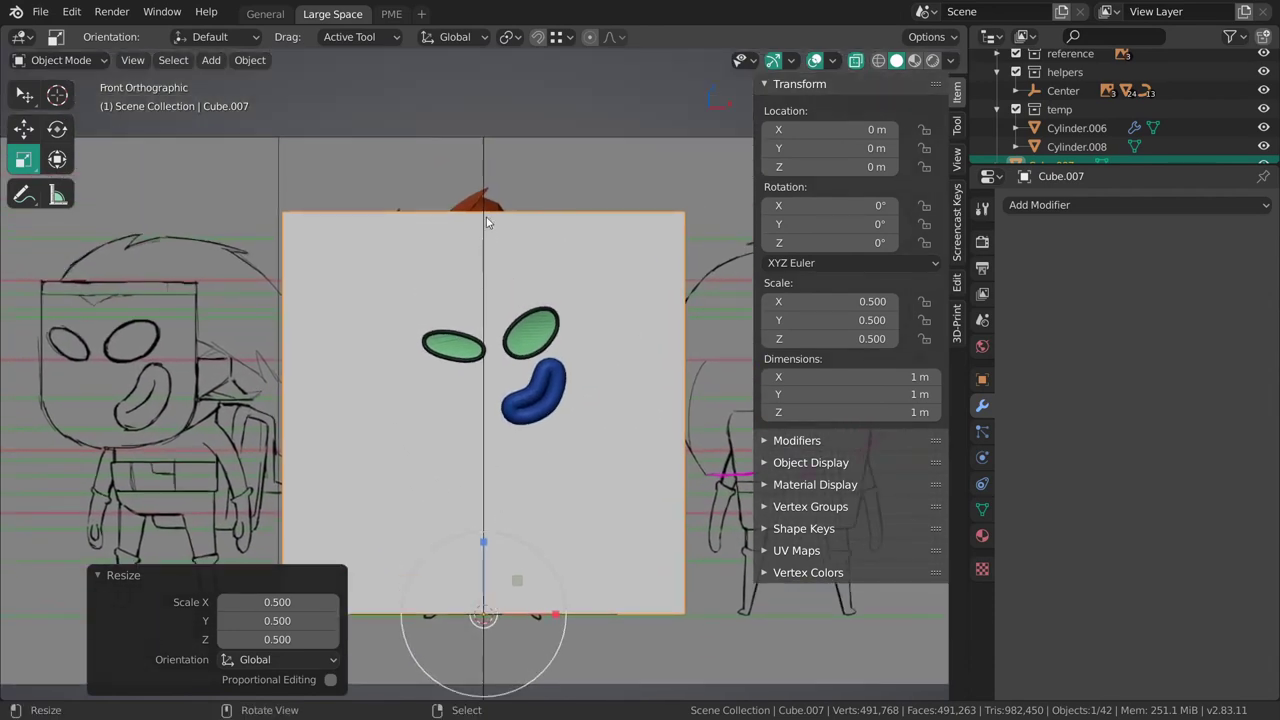
middle_click_drag(654, 370, 660, 336, "shift")
middle_click_drag(685, 395, 623, 375, "shift")
Set the reference cube's display type to Bounds and show its object viewport display properties.
middle_click_drag(571, 338, 543, 333)
key("alt+a")
left_click(543, 338)
key("z")
key("z")
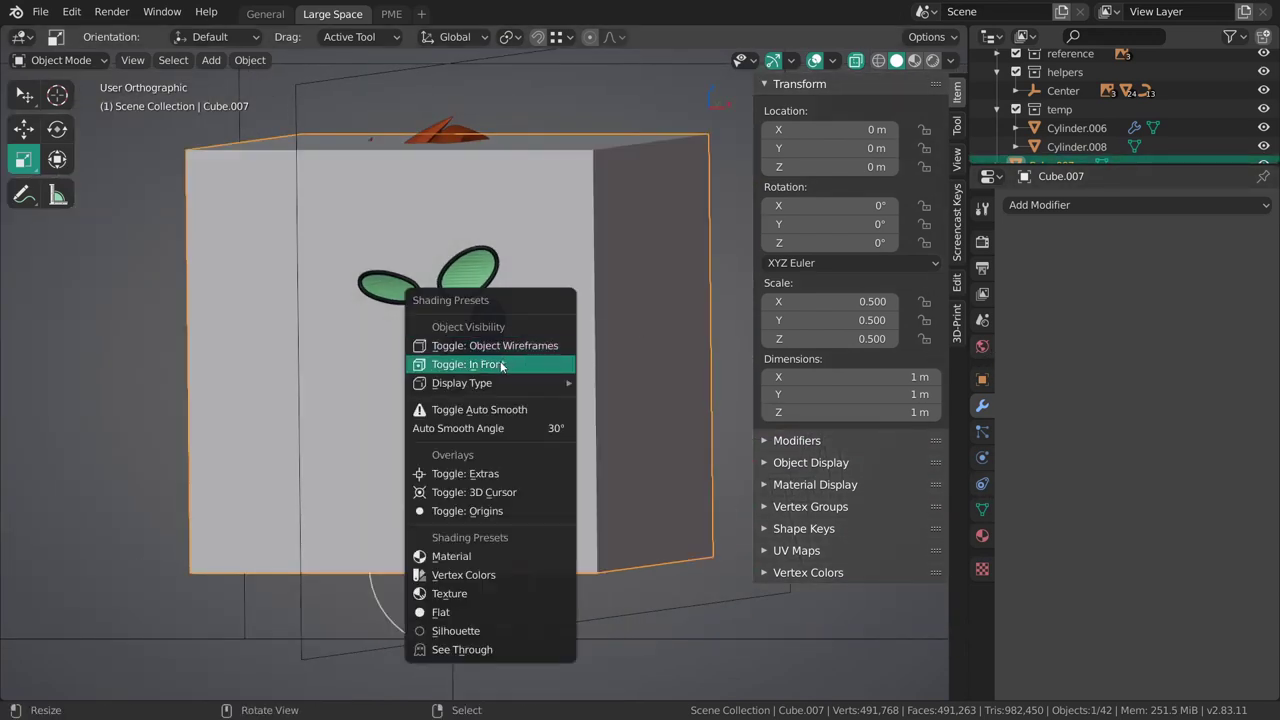
mouse_move(540, 385)
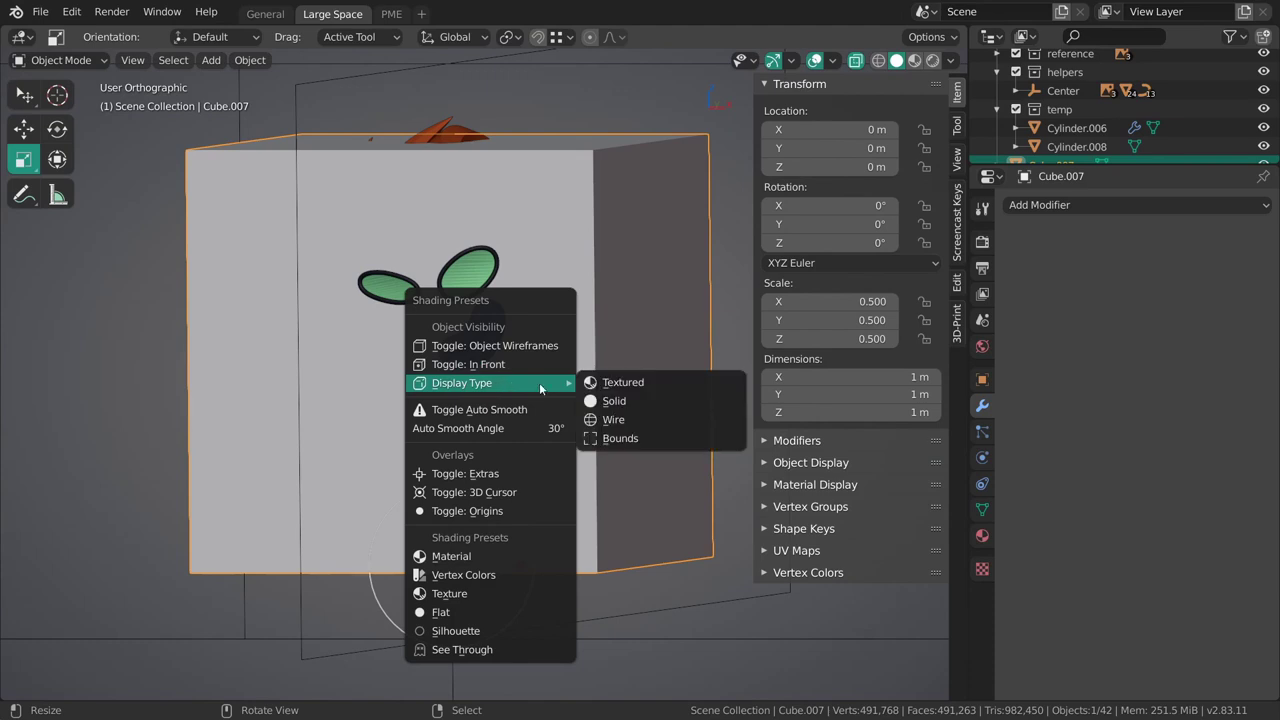
left_click(622, 438)
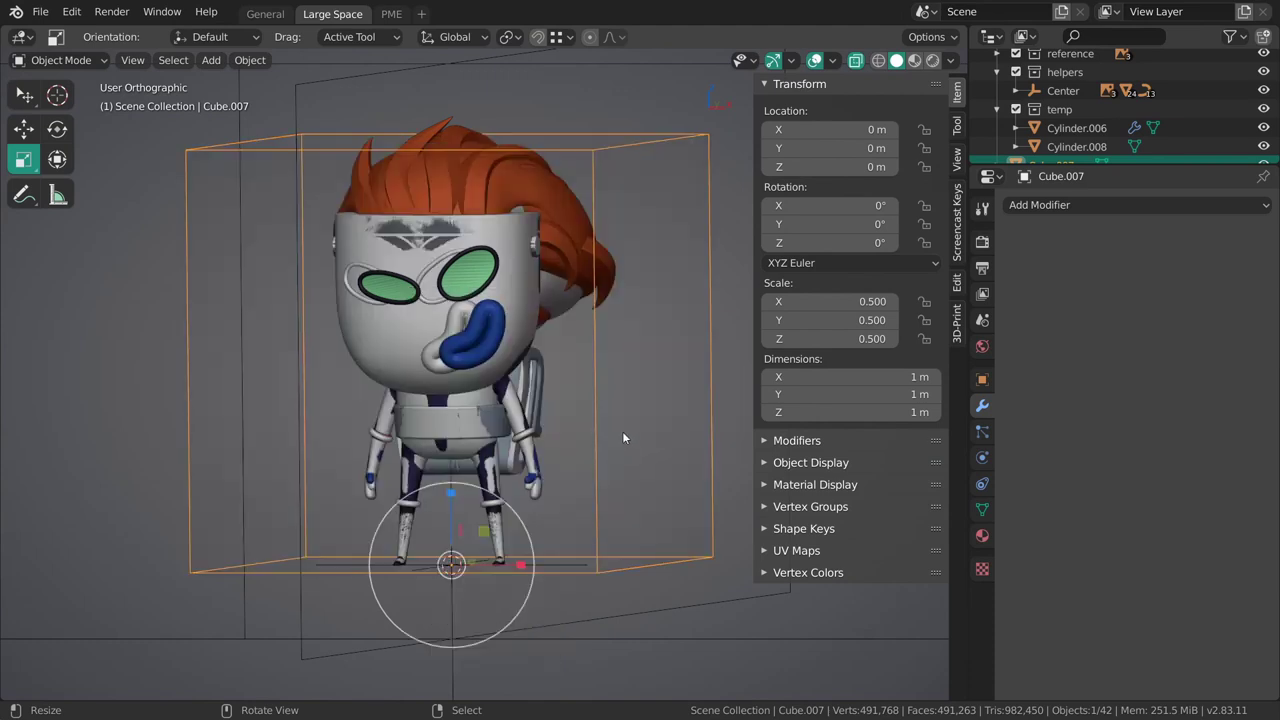
left_click(982, 379)
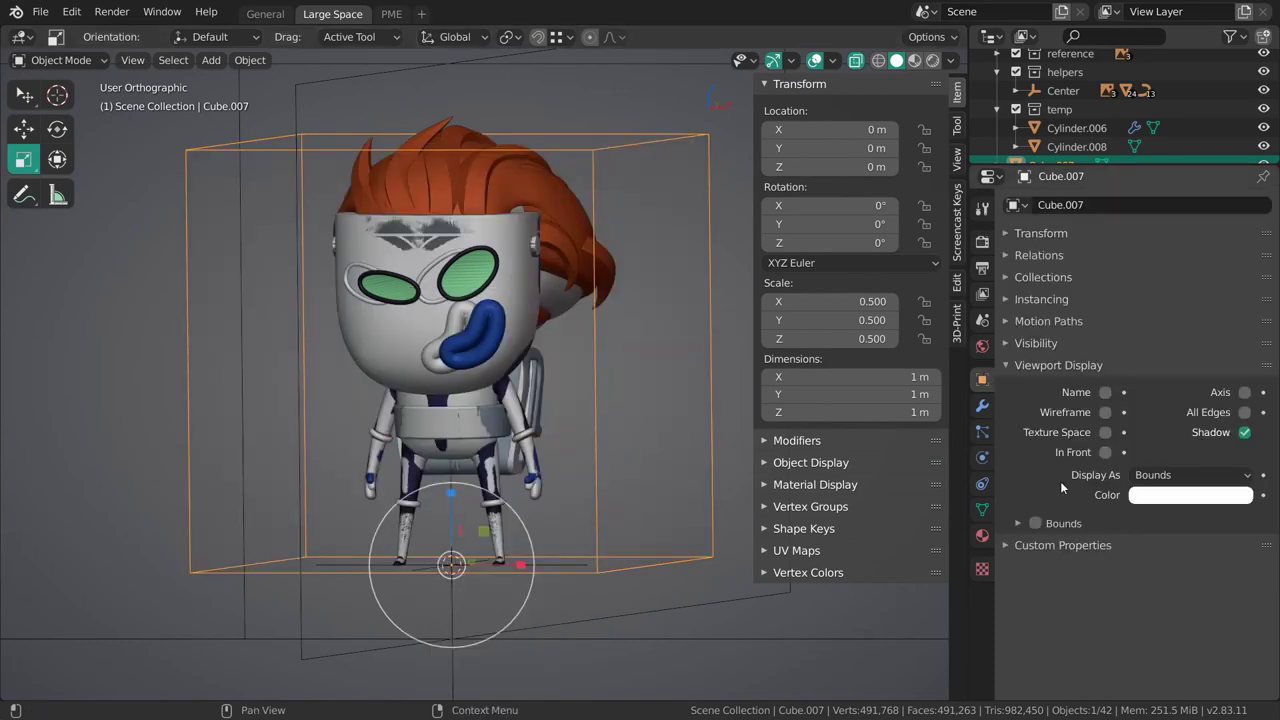
Try the Solid and Textured display types on the reference cube and return it to Bounds.
left_click(1137, 476)
left_click(1152, 533)
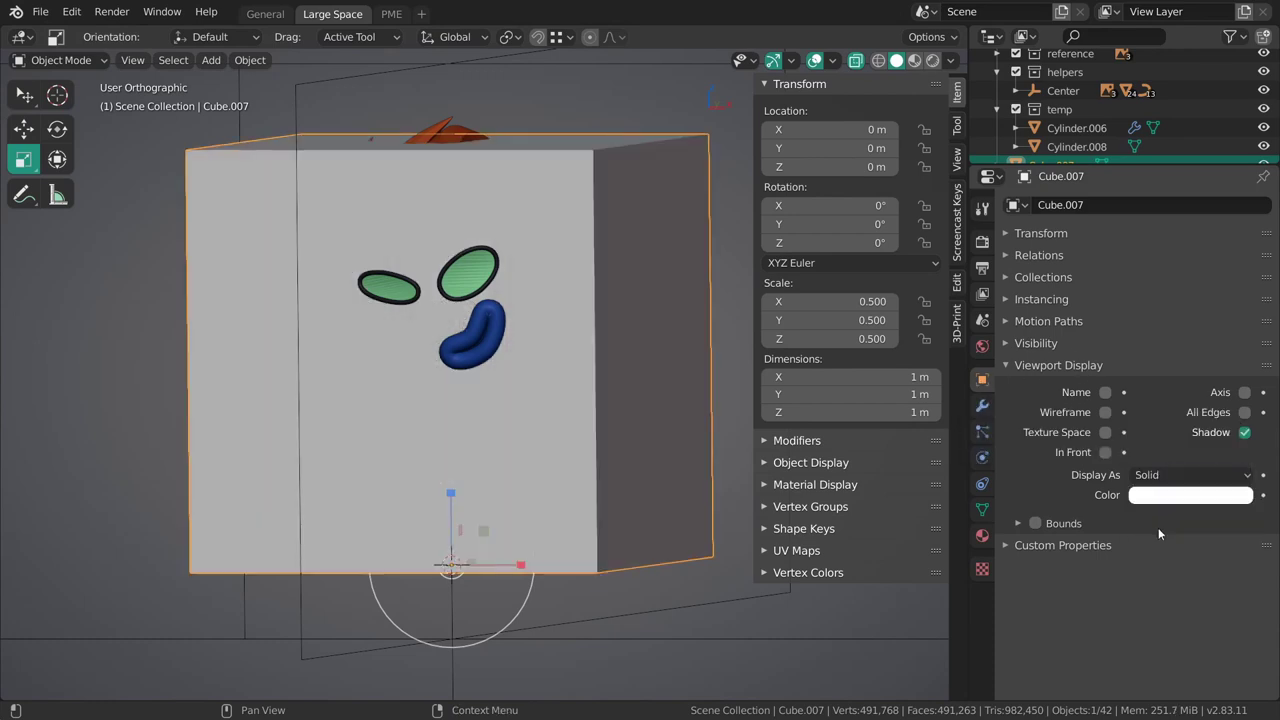
left_click(1155, 478)
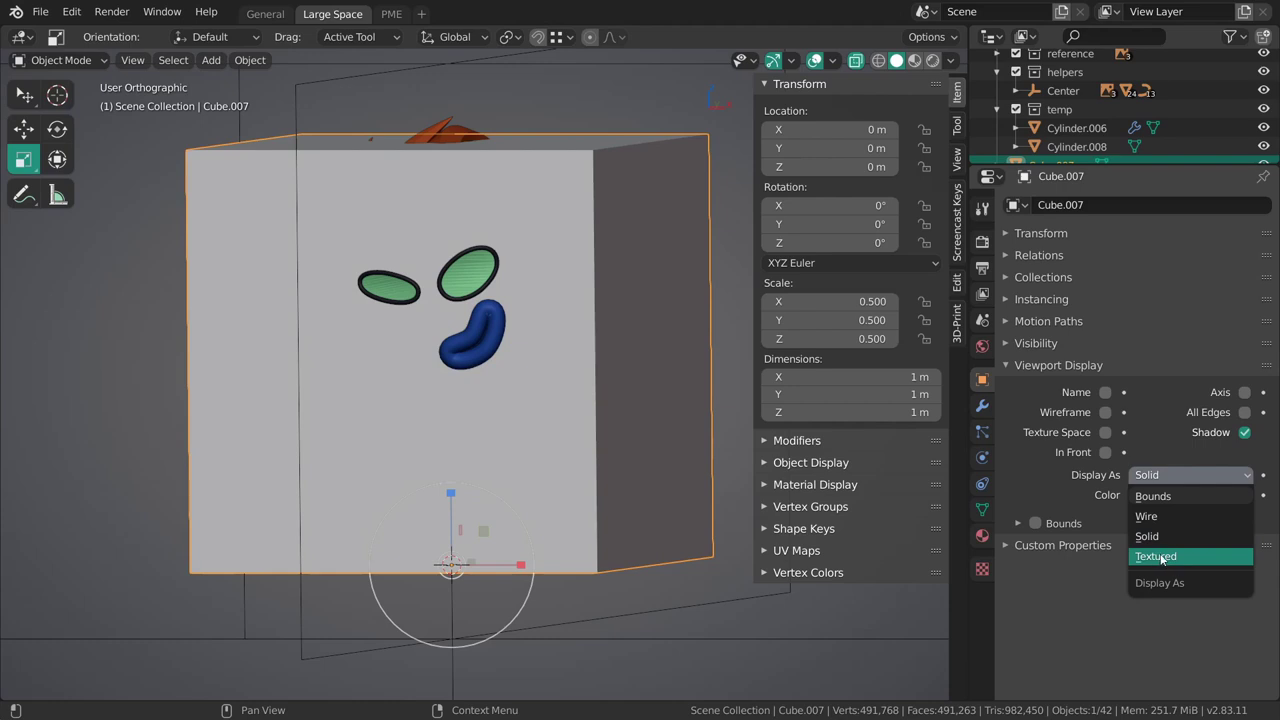
left_click(1157, 556)
left_click(1160, 476)
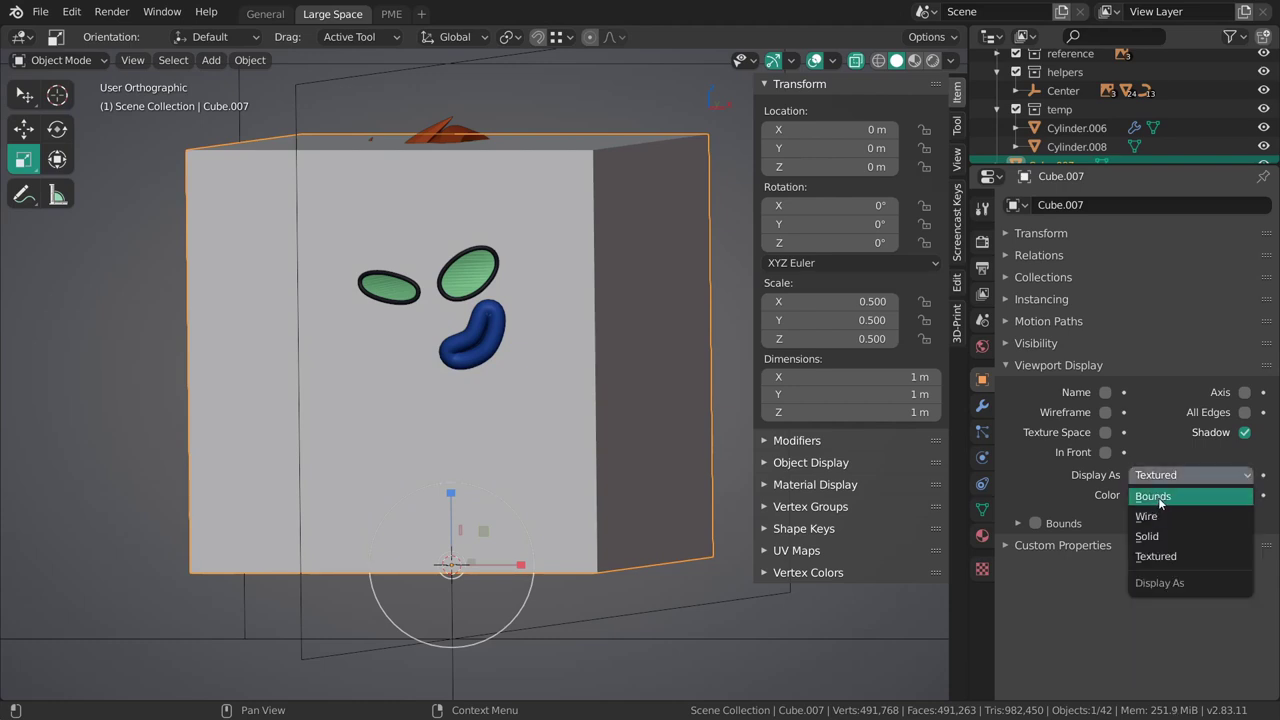
left_click(1159, 497)
Compare the character's size and placement with the 1 m bounding cube in front and angled views.
middle_click_drag(600, 432, 560, 429)
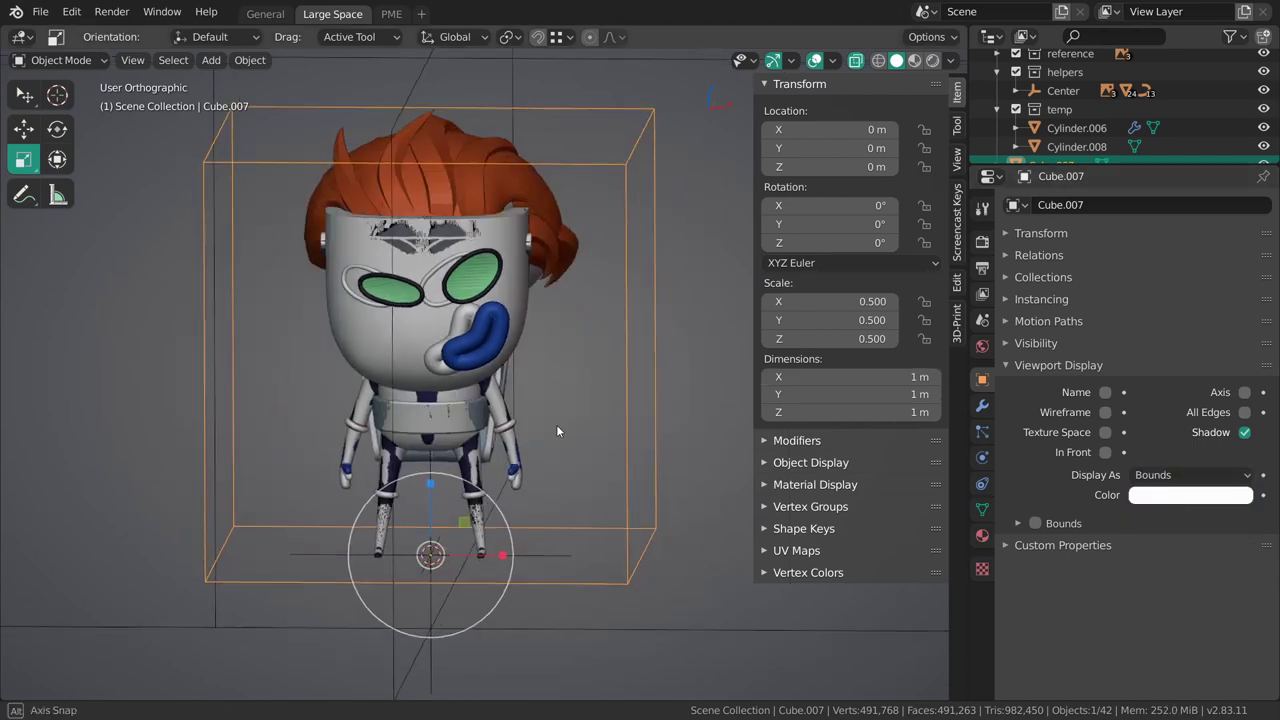
key("KP_1")
mouse_move(514, 388)
middle_mouse_down()
mouse_move(542, 405)
mouse_move(526, 389)
mouse_move(452, 398)
mouse_move(496, 354)
mouse_move(514, 476)
middle_mouse_up()
right_click(523, 540)
scroll(530, 542, "down", 3)
middle_click_drag(531, 542, 604, 430)
key("grave")
left_click(506, 366)
middle_click_drag(530, 340, 490, 334, "shift")
scroll(552, 372, "up", 2)
Scale the Center empty to about 0.322 in front view so that the character's height matches the 1 m cube.
right_click(466, 607)
scroll(578, 318, "up", 1)
right_click(476, 613)
middle_click_drag(552, 366, 594, 382)
scroll(592, 392, "up", 1)
key("grave")
left_click(608, 277)
key("s")
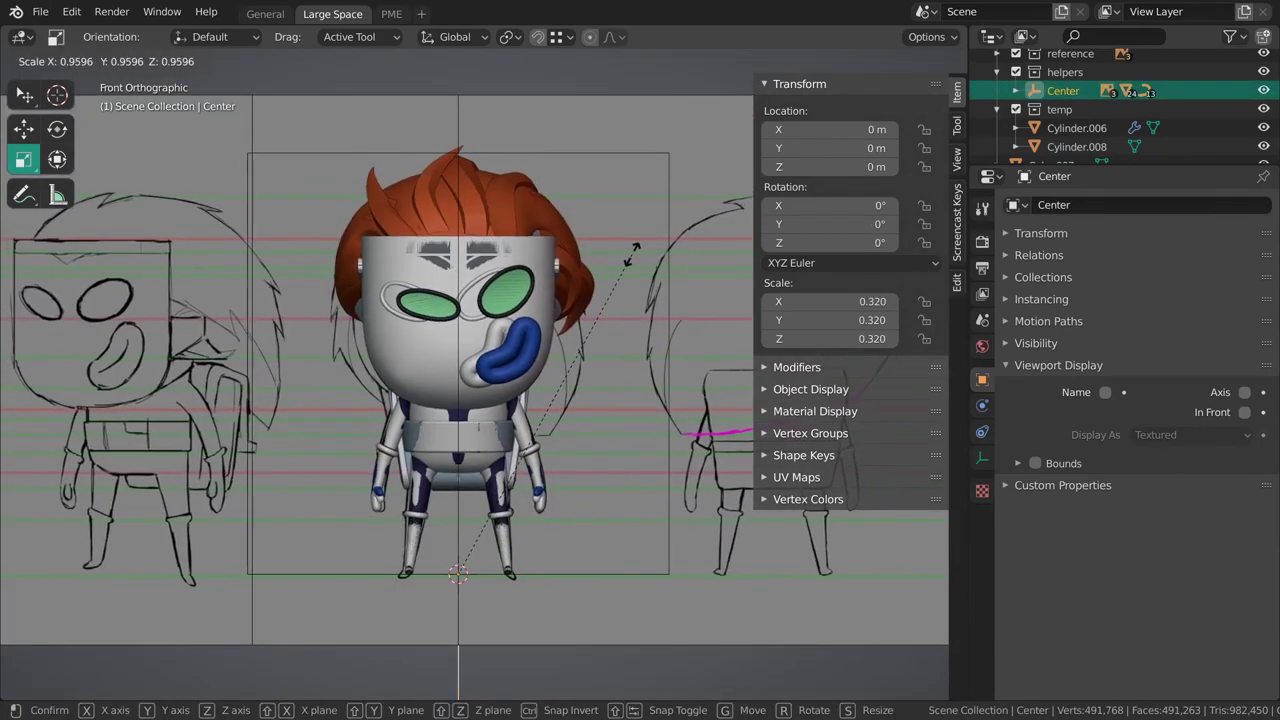
left_click(634, 251)
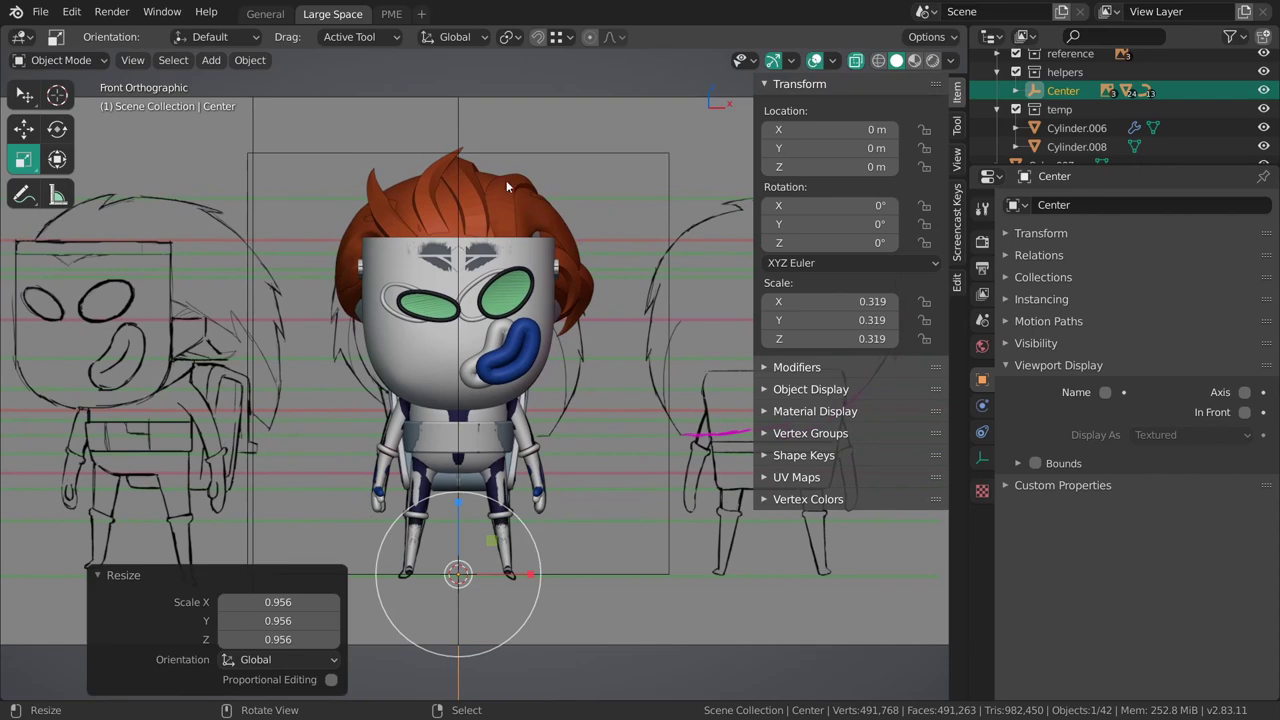
key("s")
left_click(626, 298)
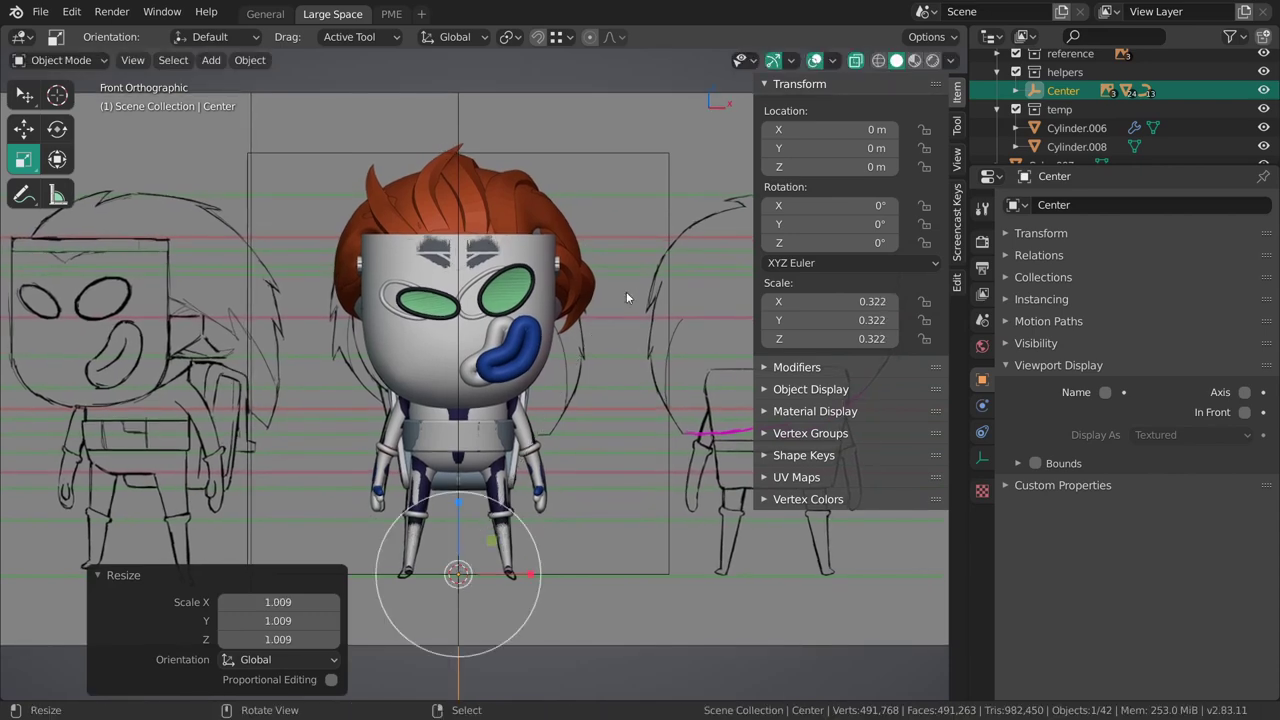
Clear the parent of all objects in the scene while keeping their transformation.
key("alt+a")
middle_click_drag(626, 298, 441, 305)
middle_click_drag(490, 402, 506, 373)
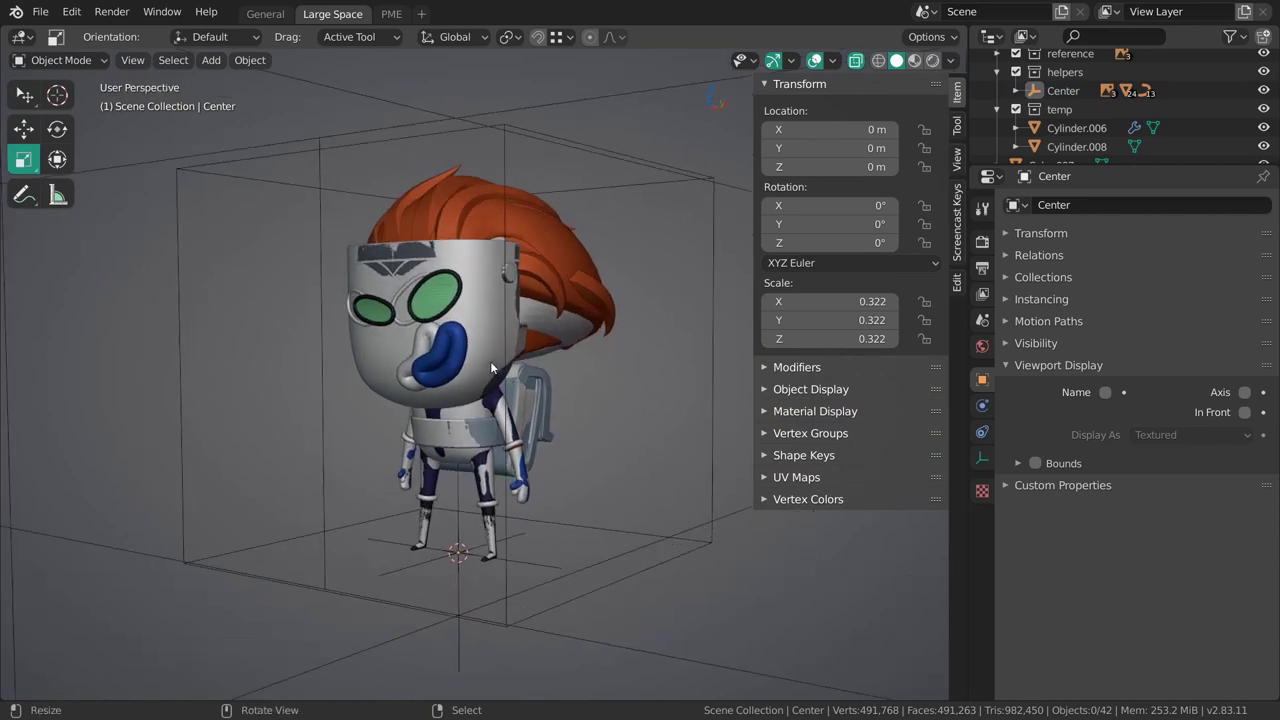
middle_click_drag(490, 375, 524, 478, "shift")
key("a")
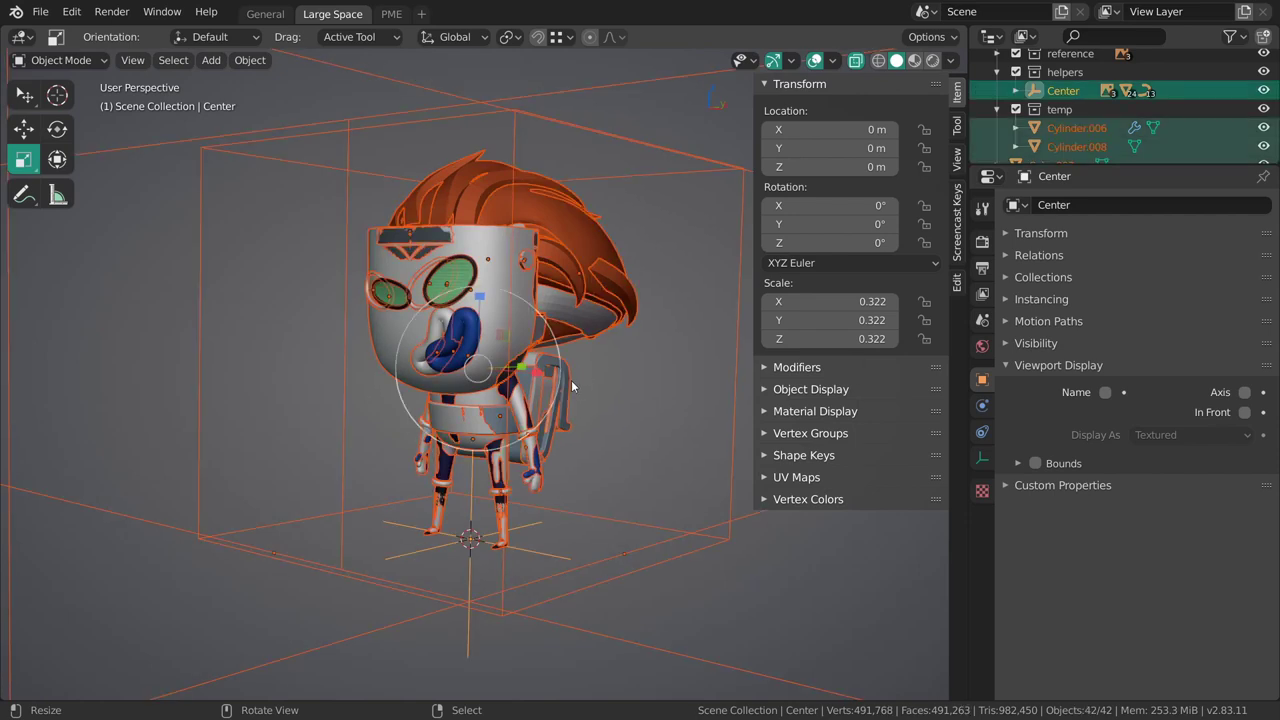
key("alt+p")
key("Down")
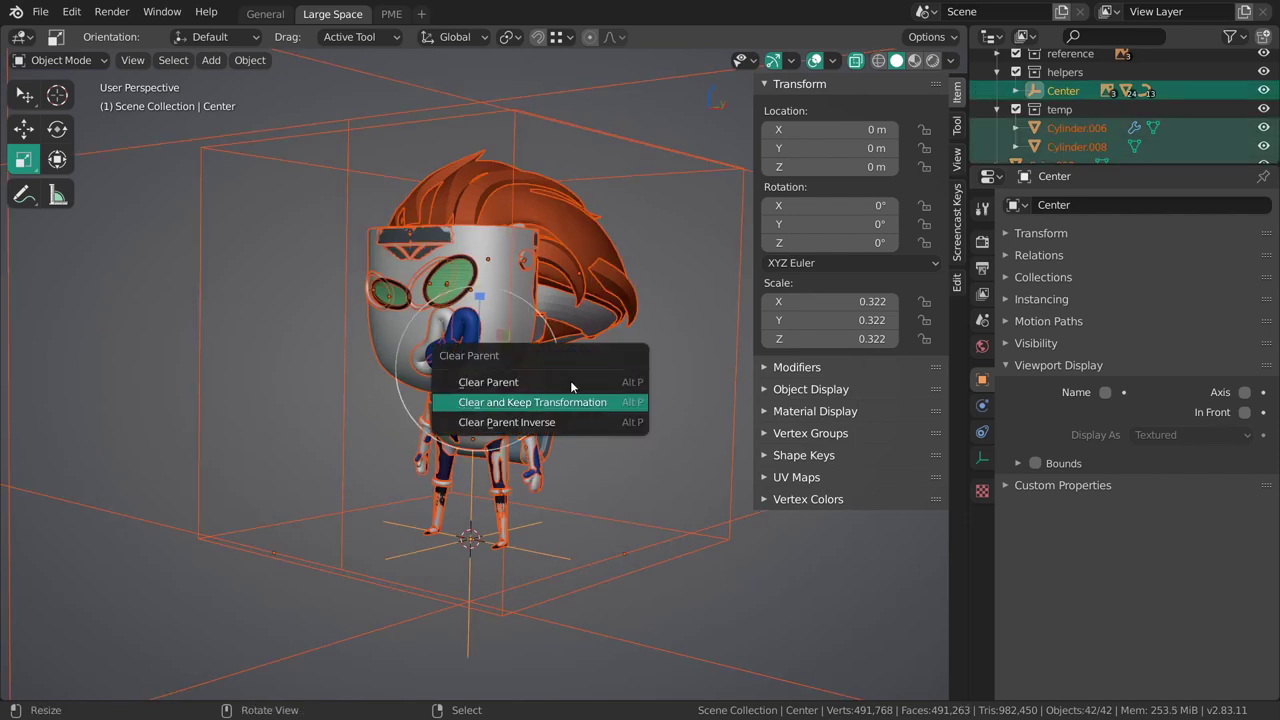
key("Return")
key("alt+a")
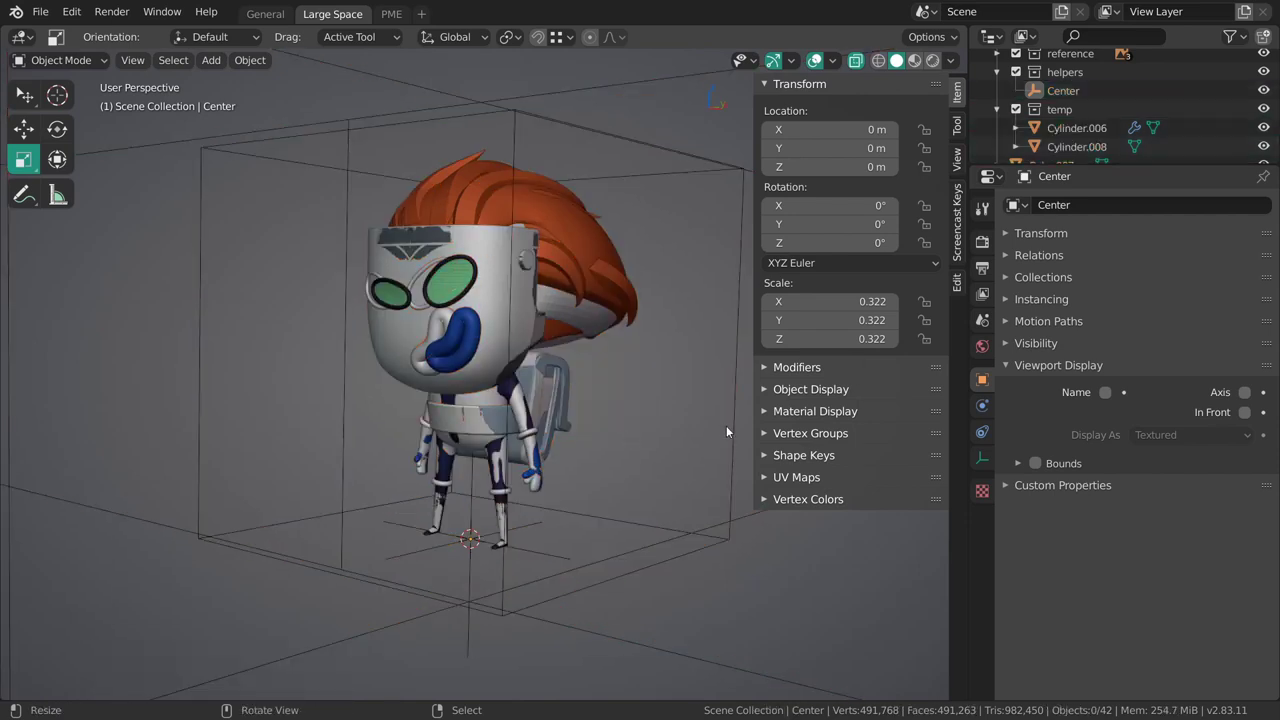
Rename the reference cube to REF-scale and move it into the helpers collection.
left_click(726, 424)
scroll(1050, 140, "down", 1)
double_click(1050, 146)
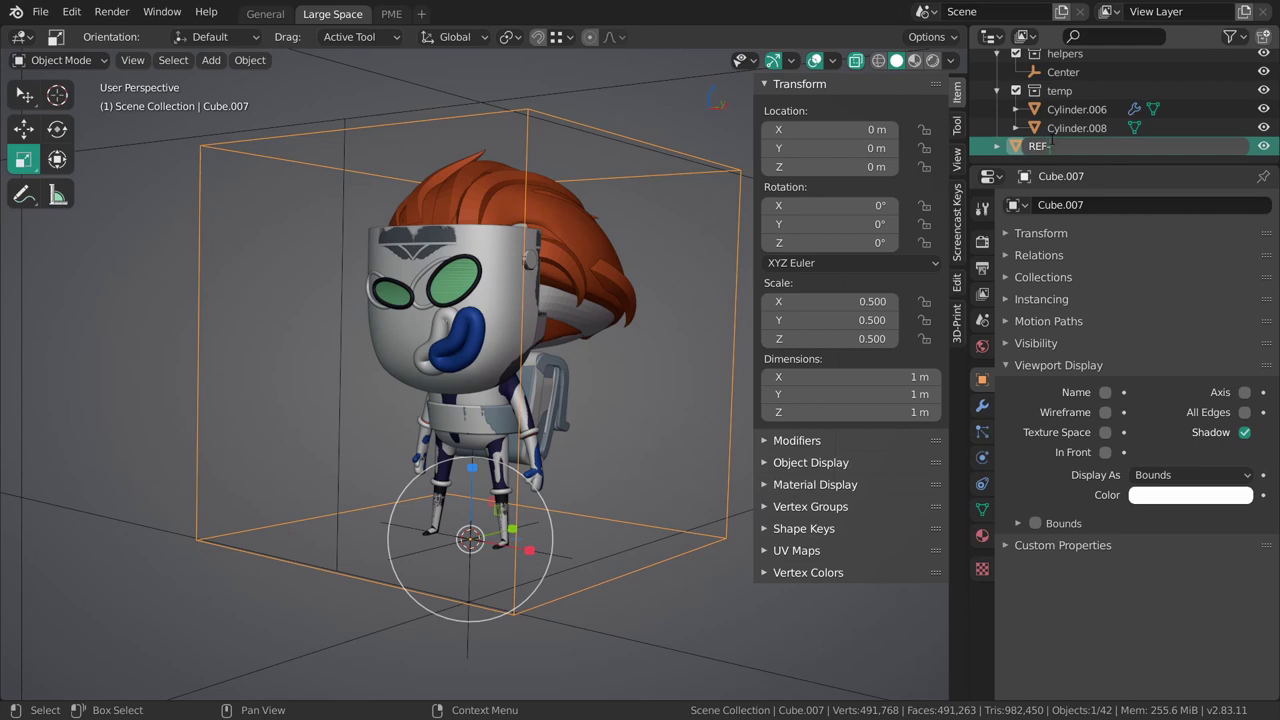
type("REF-scale")
key("Return")
middle_click_drag(498, 352, 504, 358)
key("m")
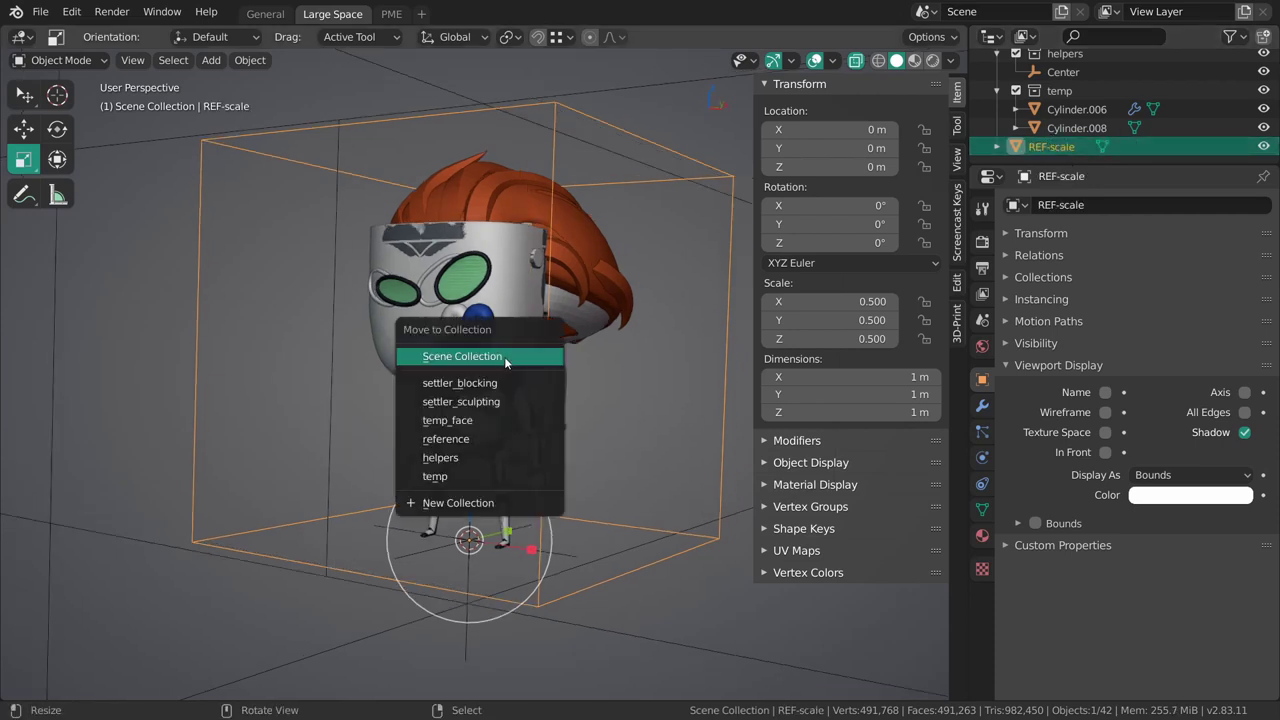
left_click(471, 456)
Exclude the helpers, temp and settler_blocking collections from the view layer and save the file.
scroll(1010, 128, "up", 2)
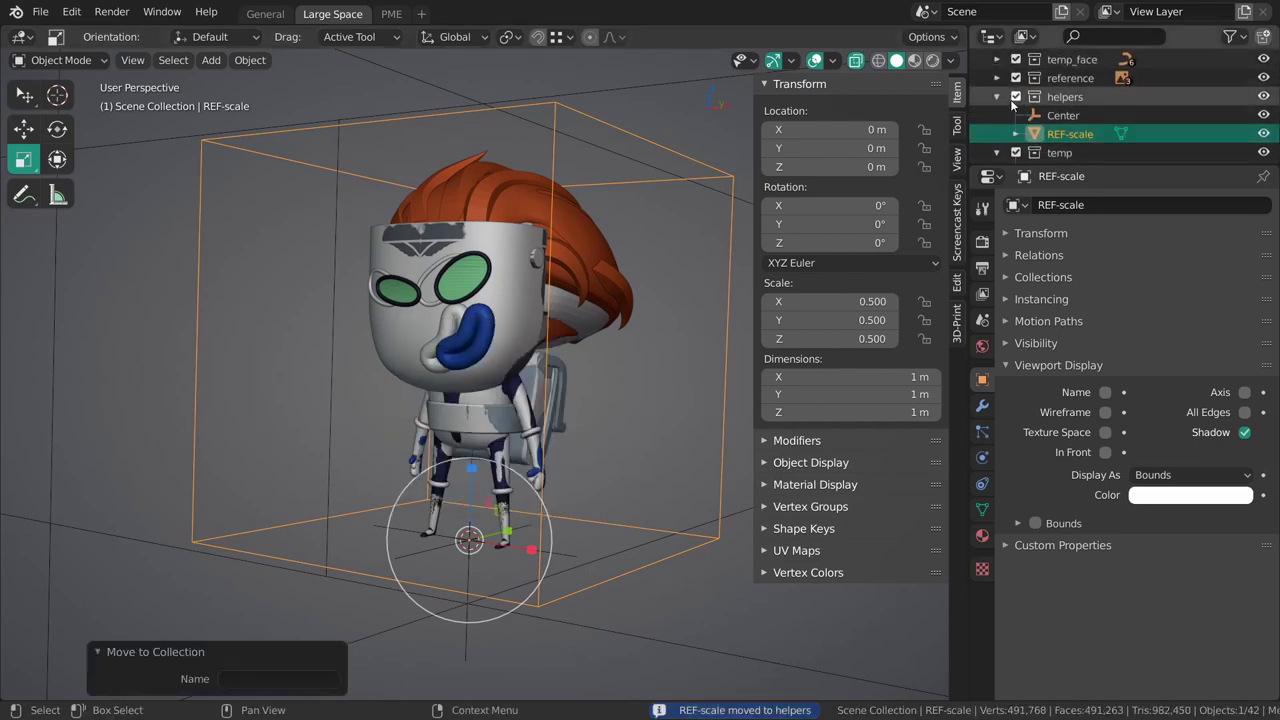
left_click(1016, 90)
left_click(1017, 110)
scroll(1022, 115, "up", 1)
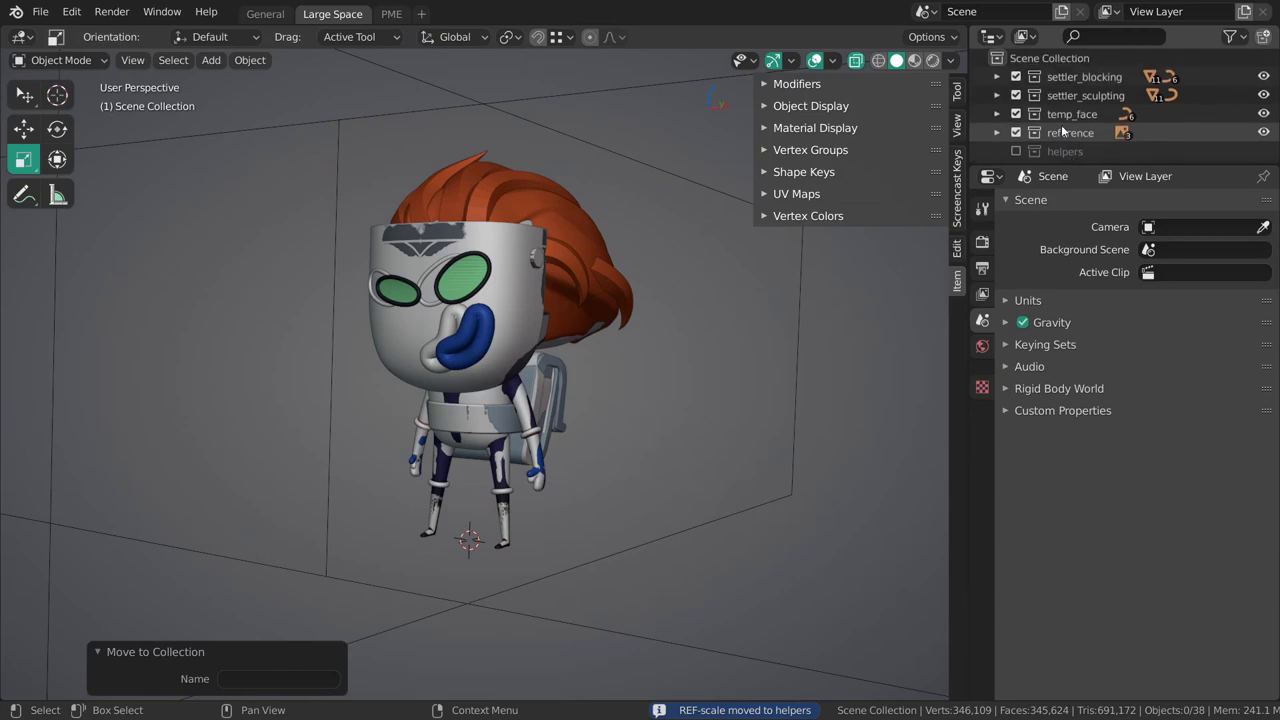
left_click(1016, 76)
mouse_move(447, 352)
middle_mouse_down()
mouse_move(508, 356)
mouse_move(534, 337)
mouse_move(578, 380)
mouse_move(532, 317)
middle_mouse_up()
scroll(506, 446, "up", 1)
key("KP_1")
scroll(550, 364, "up", 1)
scroll(541, 313, "up", 2)
key("ctrl+s")
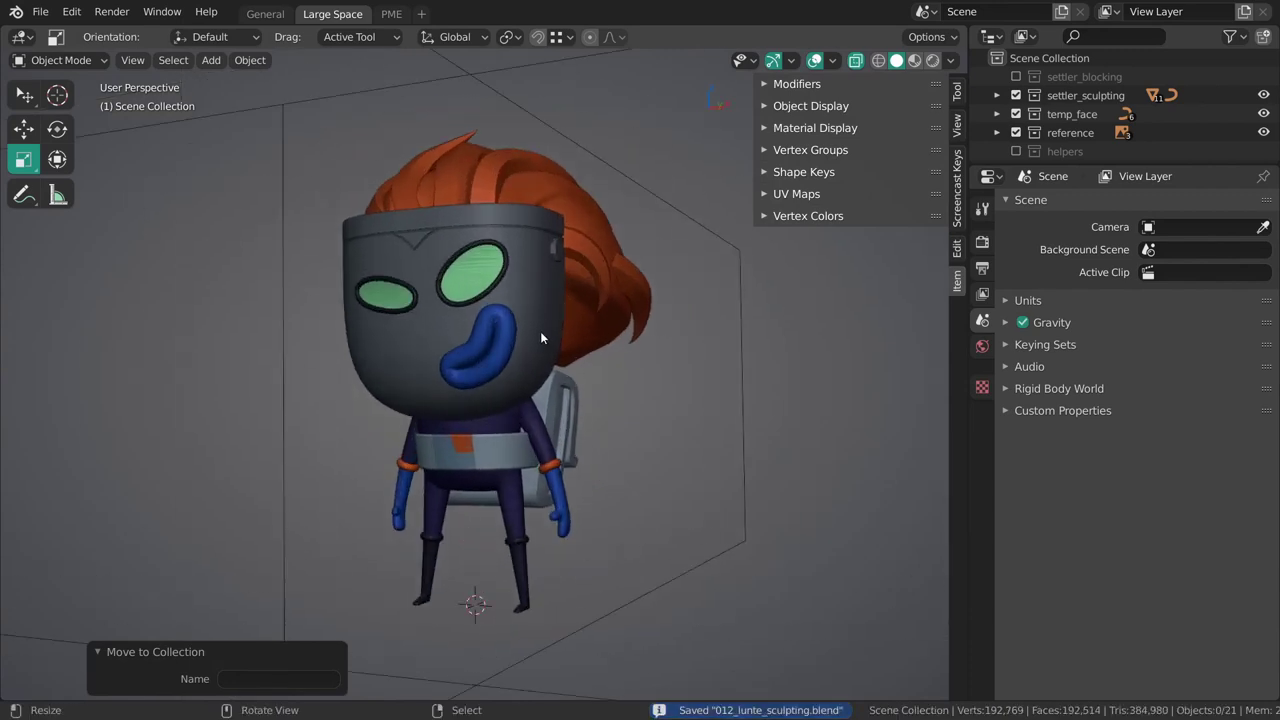
Examine the body mesh and its arm and leg rings up close, with the body's modifiers shown.
left_click(535, 334)
key("grave")
left_click(542, 373)
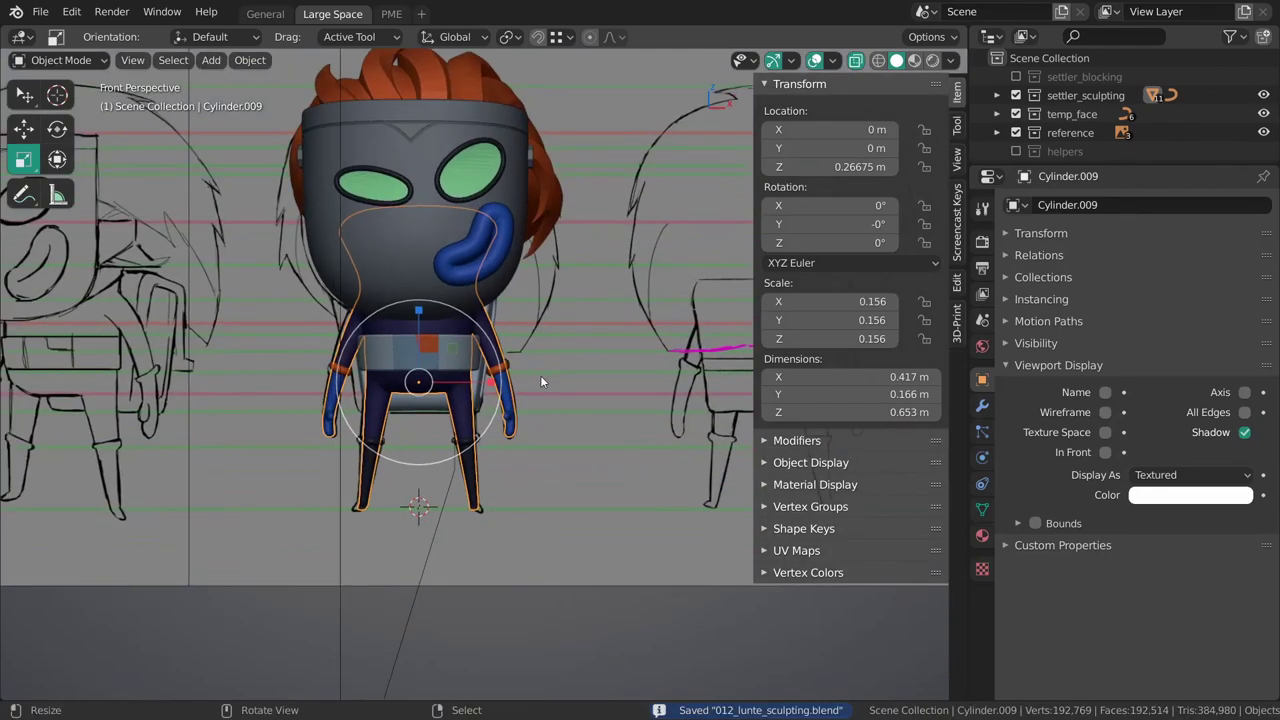
scroll(542, 373, "up", 4)
mouse_move(555, 383)
middle_mouse_down("shift")
mouse_move(574, 384)
mouse_move(571, 399)
mouse_move(545, 399)
mouse_move(538, 371)
middle_mouse_up("shift")
right_click(521, 382, "shift")
left_click(437, 511)
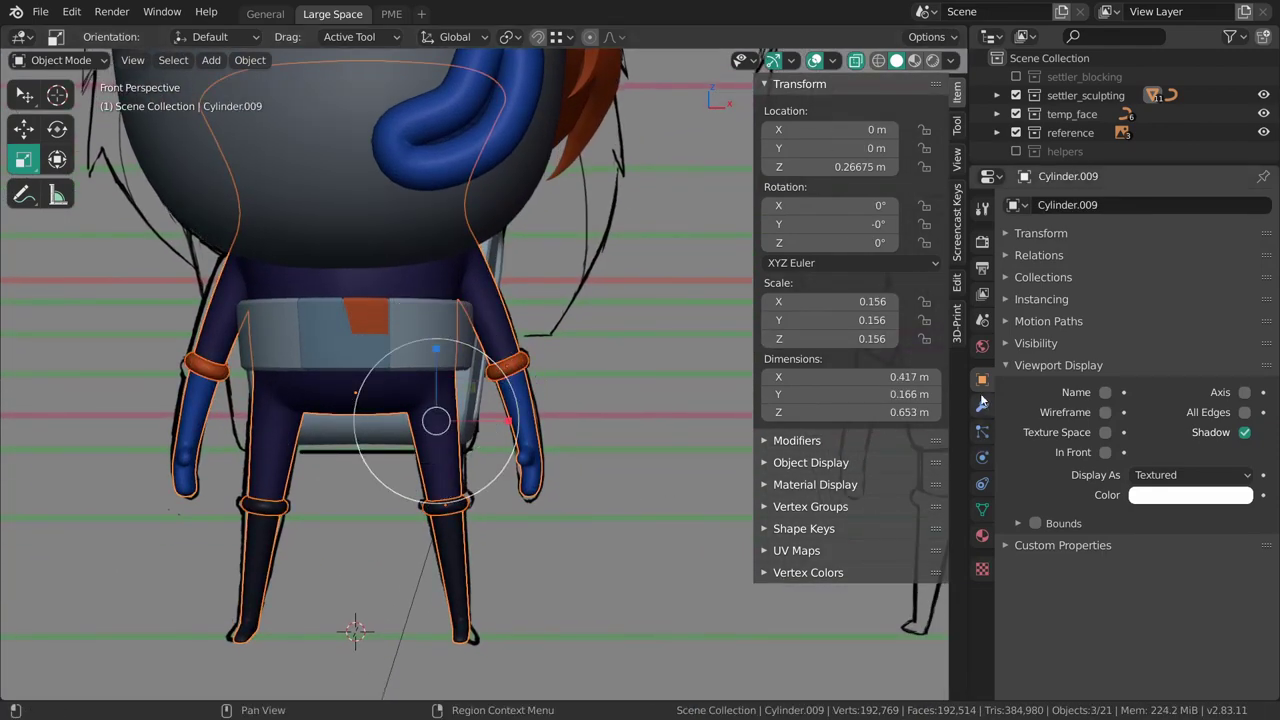
left_click(982, 405)
left_click(462, 506)
left_click(460, 528)
right_click(451, 508)
right_click(508, 366, "shift")
right_click(515, 412, "shift")
middle_click_drag(507, 425, 535, 396, "shift")
middle_click_drag(535, 396, 495, 429, "ctrl")
right_click(497, 375)
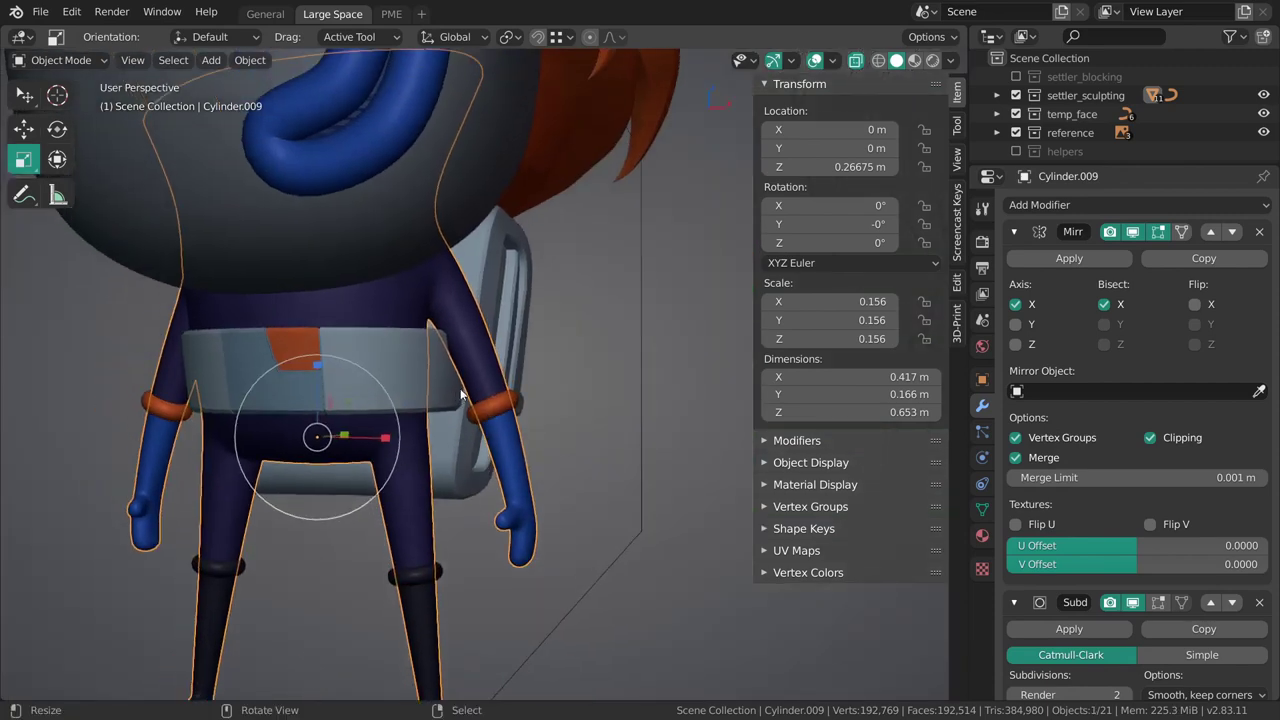
Check the Remesh settings for the body mesh in Sculpt Mode and return to Object Mode.
key("Tab")
key("ctrl+Tab")
left_click(538, 481)
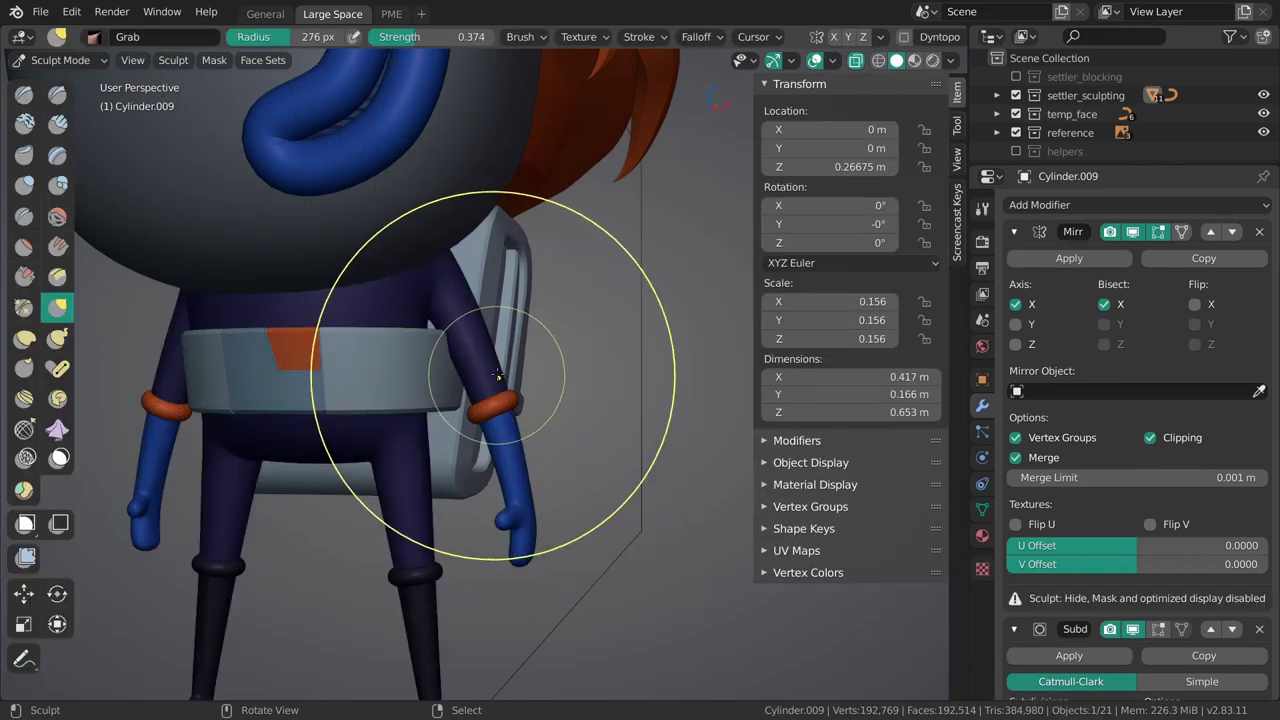
scroll(935, 38, "down", 3)
left_click(922, 37)
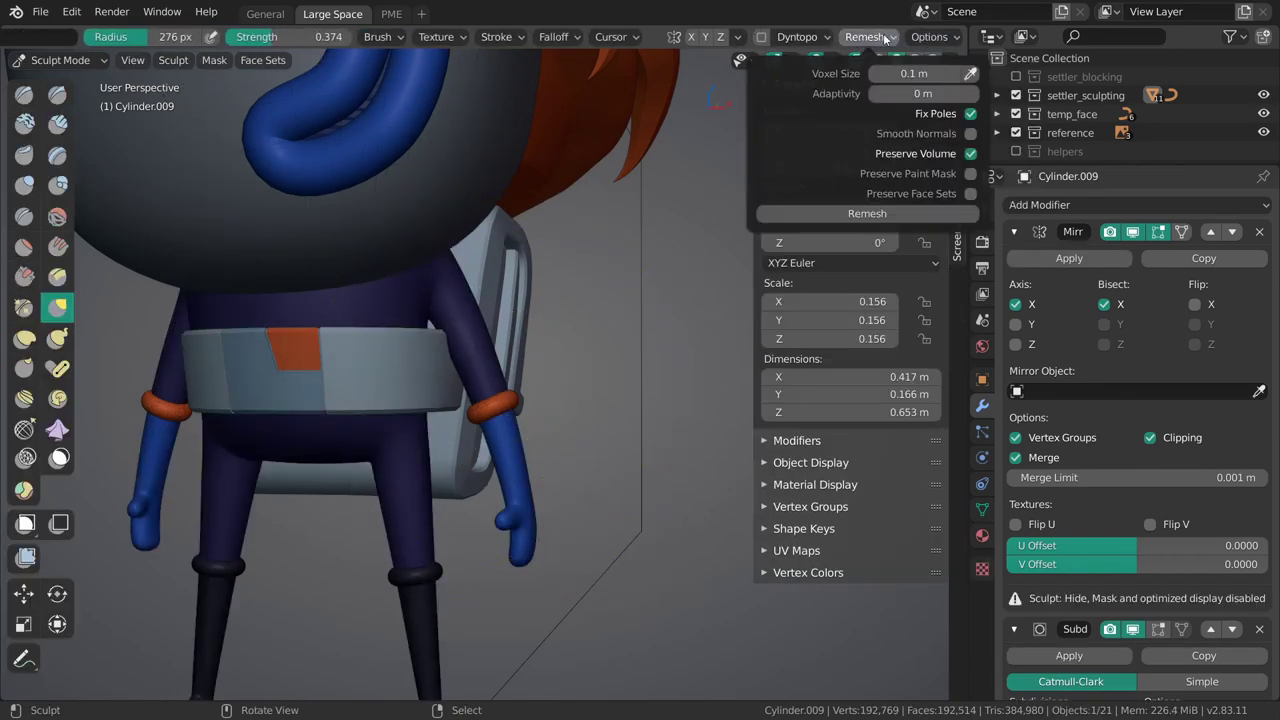
left_click(1018, 119)
mouse_move(452, 453)
middle_mouse_down("shift")
mouse_move(494, 355)
mouse_move(489, 384)
middle_mouse_up("shift")
scroll(494, 355, "up", 1)
key("ctrl+Tab")
middle_click_drag(481, 312, 526, 424, "shift")
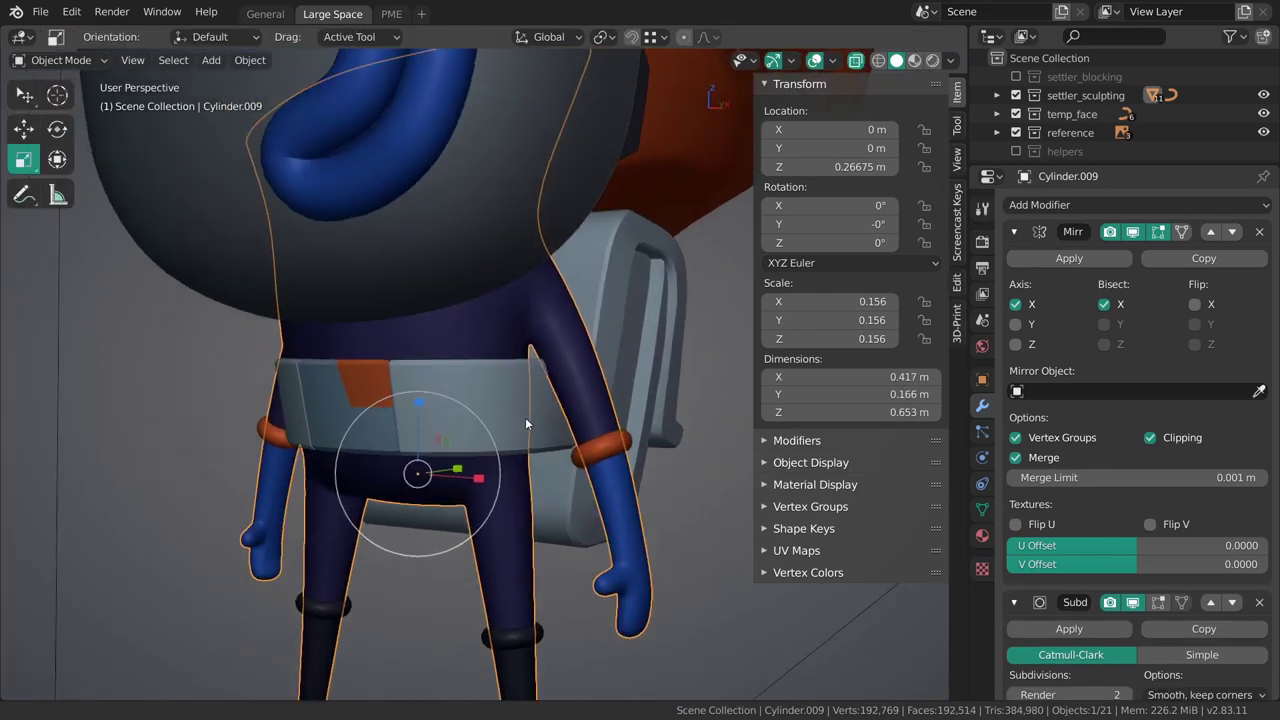
Shade all visible objects flat and clear the selection.
key("a")
scroll(492, 306, "down", 3)
key("w")
mouse_move(492, 306)
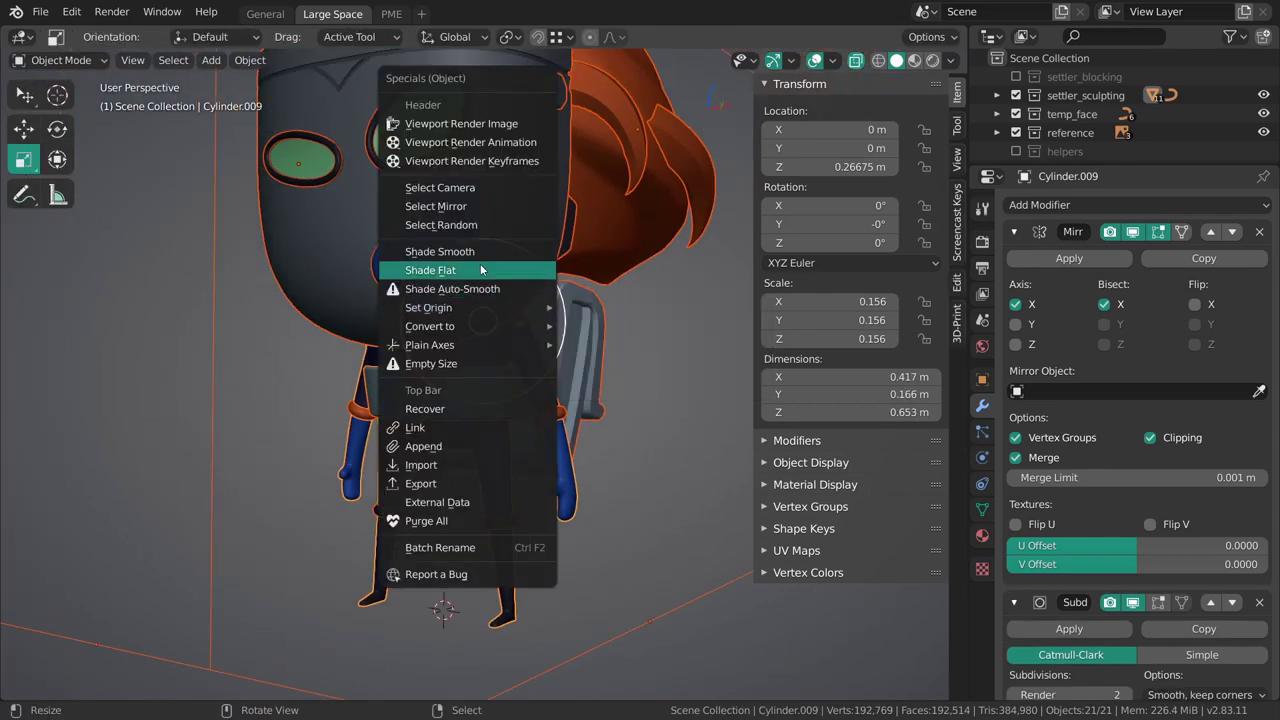
left_click(481, 270)
key("alt+a")
Put the body mesh in Sculpt Mode and change the viewport shading colour so its face sets stand out against grey.
right_click(531, 388)
key("ctrl+Tab")
scroll(543, 367, "up", 1)
mouse_move(543, 367)
middle_mouse_down("shift")
mouse_move(498, 382)
mouse_move(506, 362)
middle_mouse_up("shift")
scroll(498, 382, "up", 3)
left_click(951, 61)
left_click(873, 287)
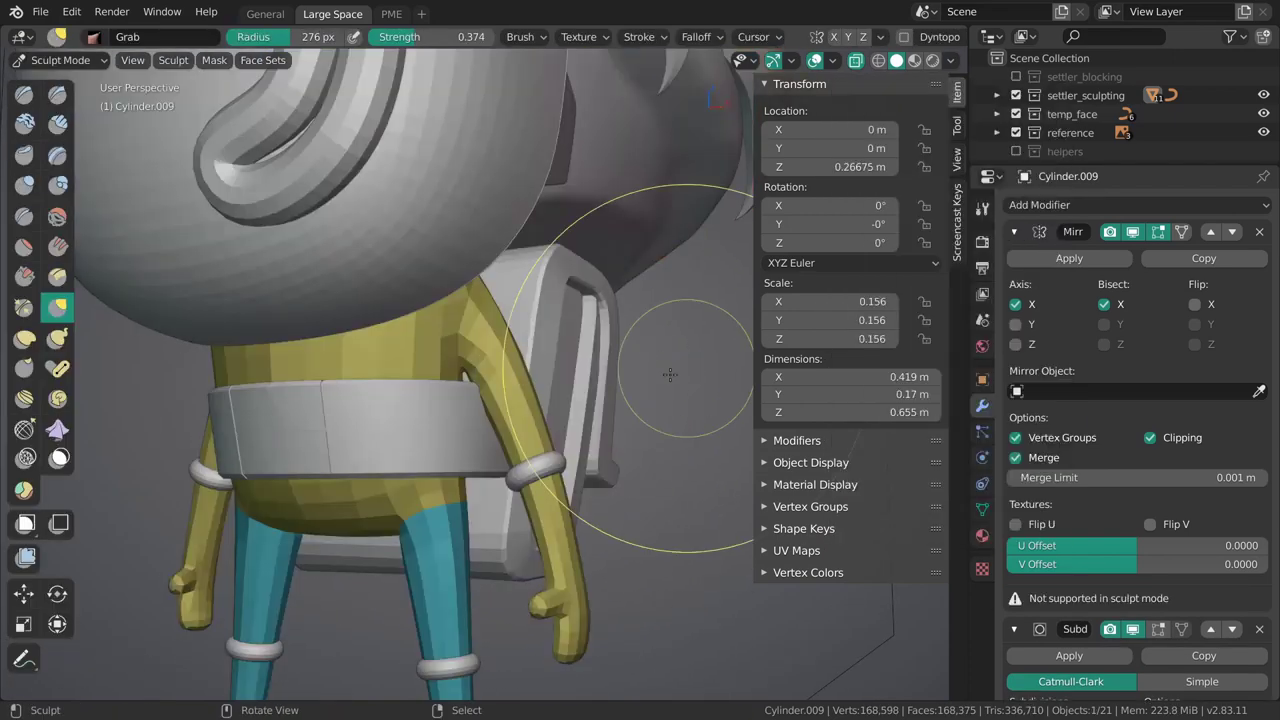
mouse_move(605, 393)
middle_mouse_down()
mouse_move(457, 271)
mouse_move(486, 277)
middle_mouse_up()
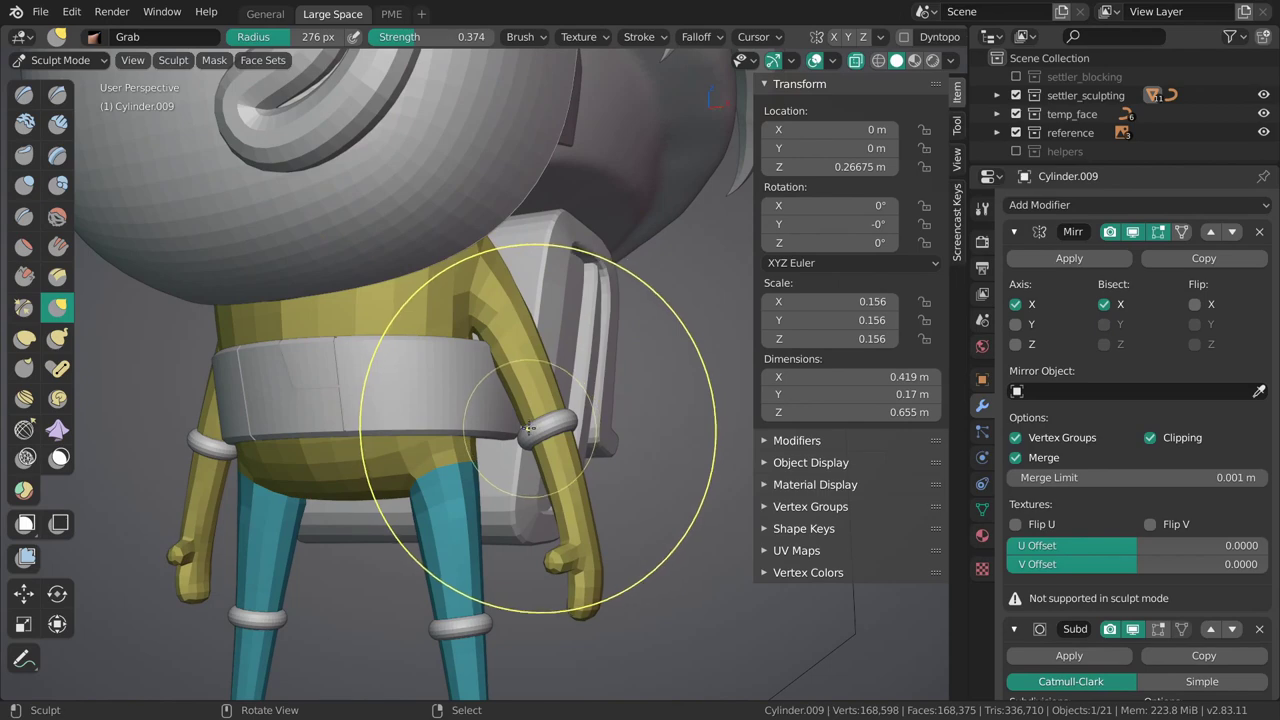
Select the arm's faces on the body mesh by temporarily hiding the shoulder face loop as a boundary.
key("Tab")
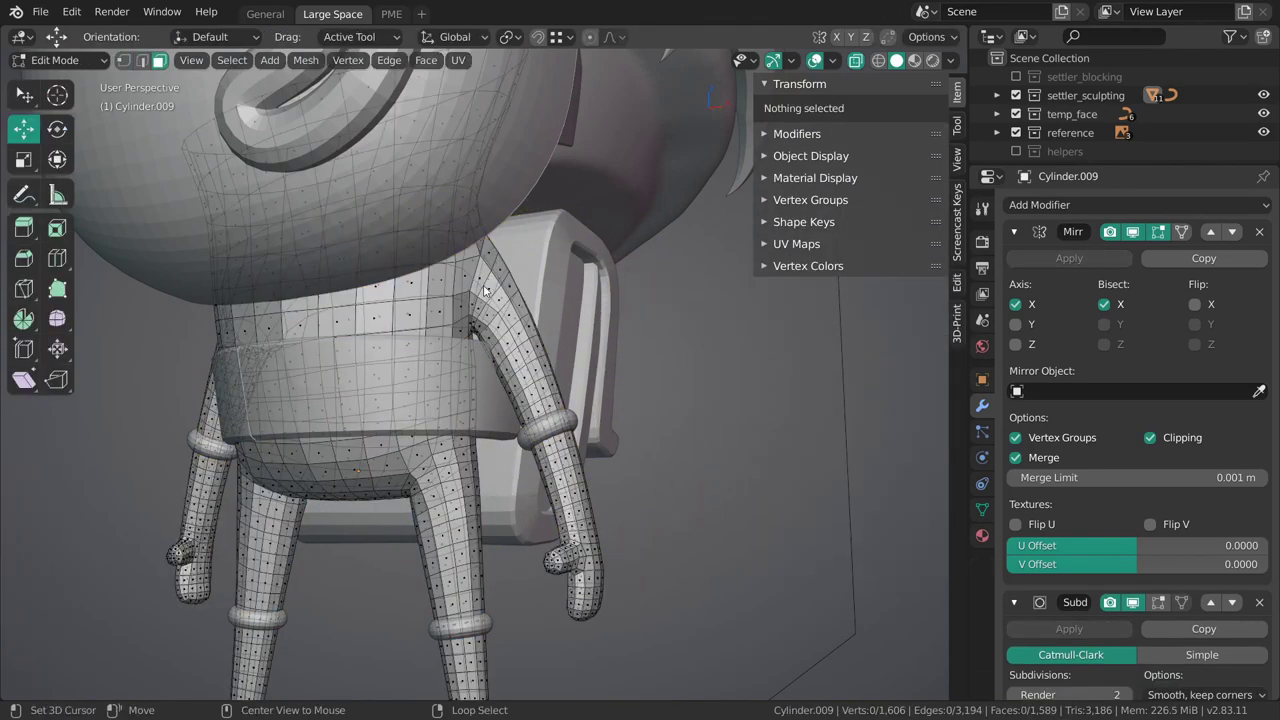
right_click(483, 273, "alt")
right_click(486, 275, "alt")
middle_click_drag(487, 276, 548, 358)
key("h")
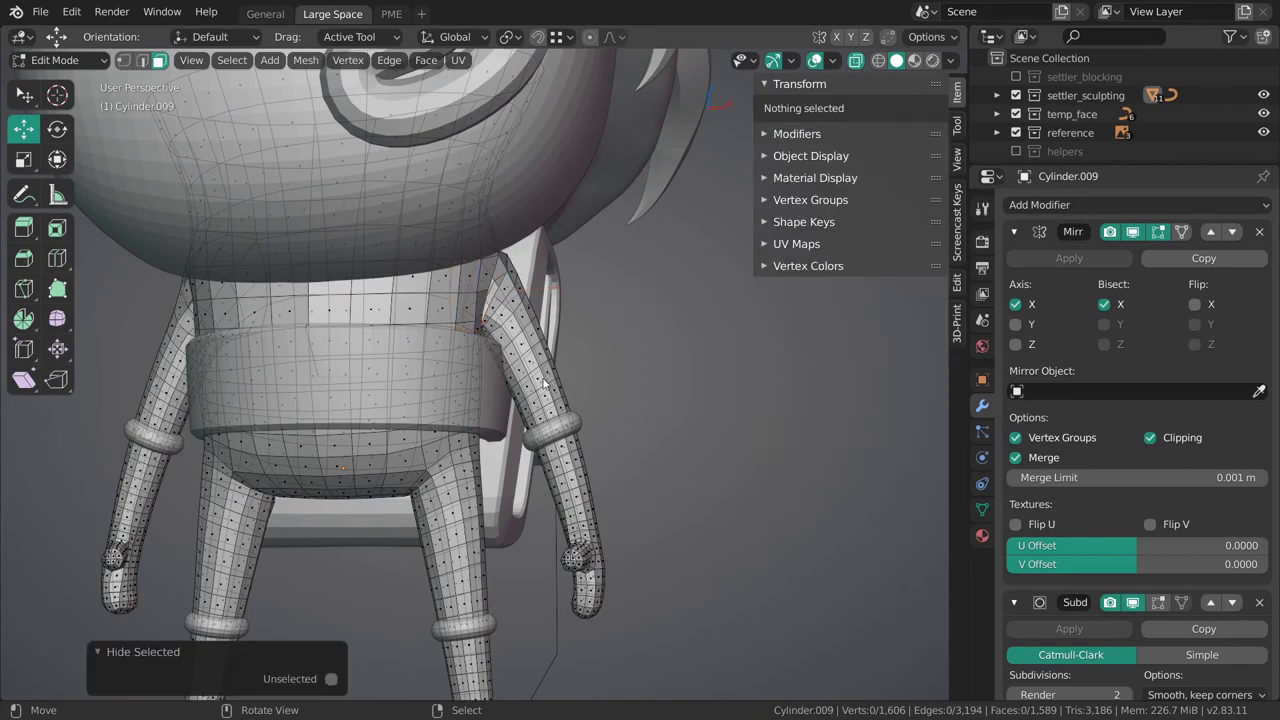
key("l")
key("alt+h")
middle_click_drag(545, 381, 498, 376)
Create a face set for the arm from the Edit Mode selection.
key("ctrl+Tab")
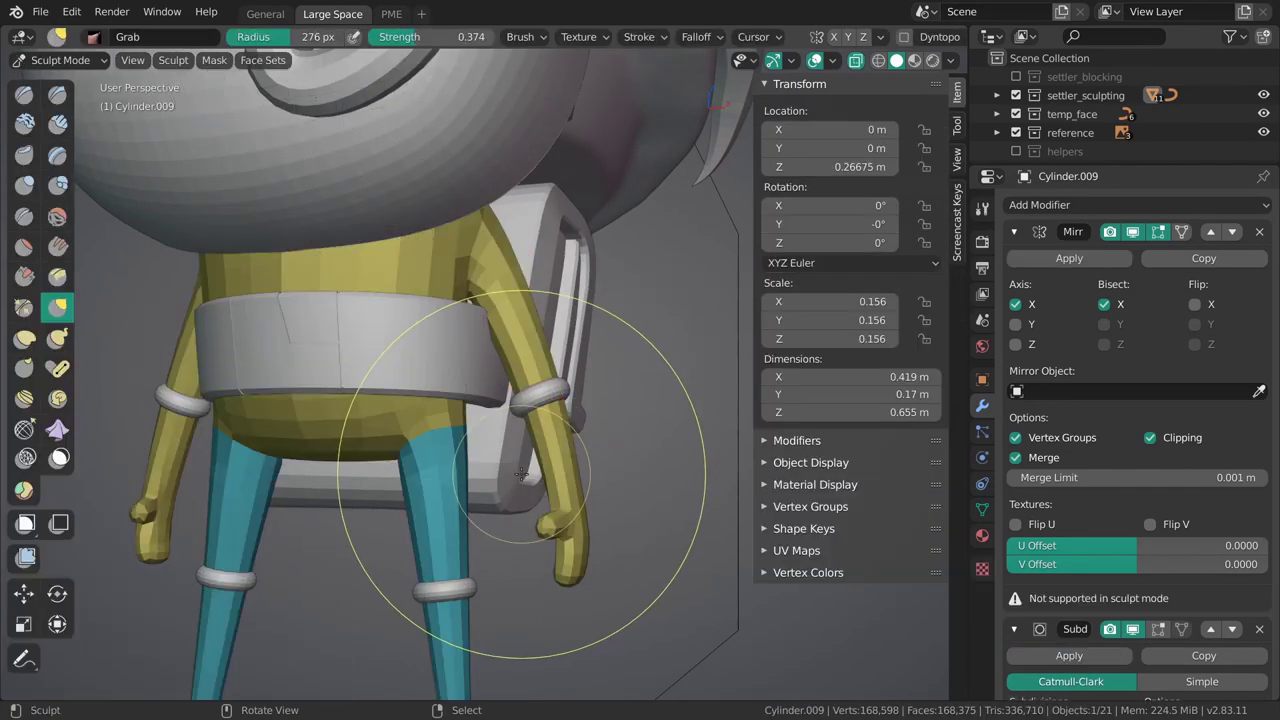
left_click(265, 62)
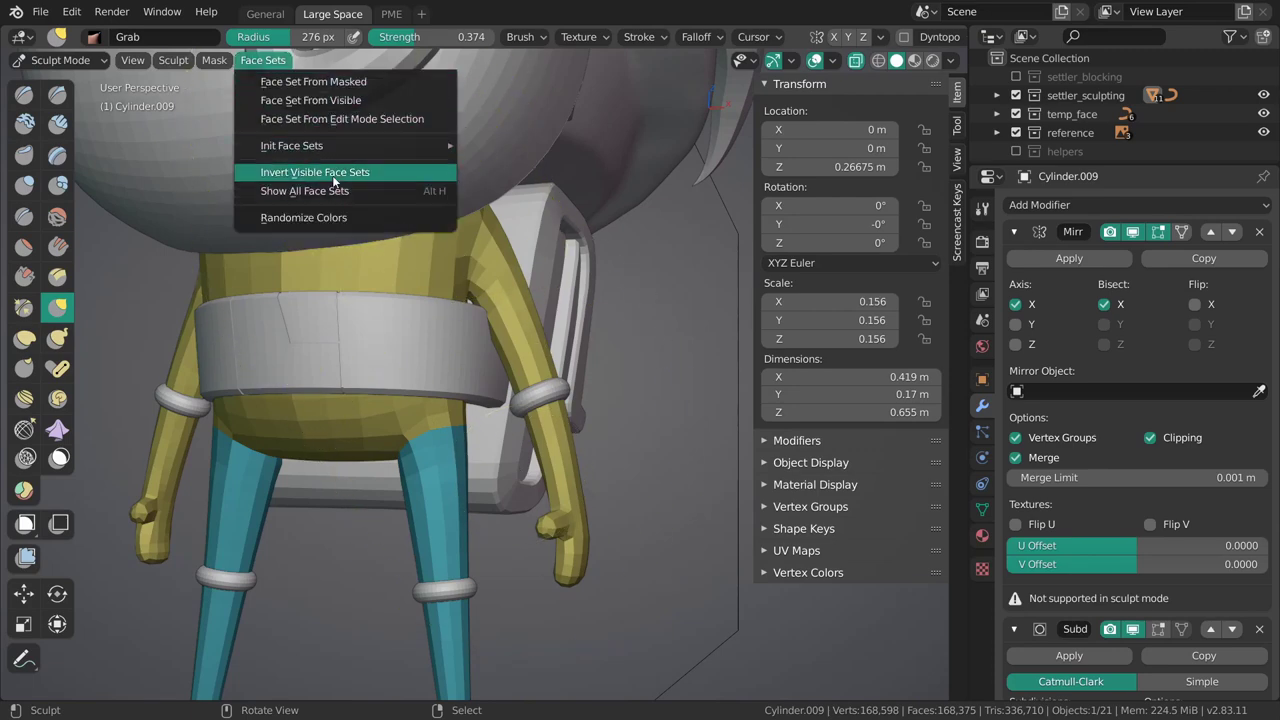
left_click(330, 119)
mouse_move(366, 194)
middle_mouse_down()
mouse_move(591, 407)
mouse_move(609, 331)
mouse_move(563, 354)
mouse_move(576, 353)
mouse_move(609, 334)
mouse_move(525, 338)
mouse_move(443, 400)
mouse_move(443, 386)
mouse_move(539, 342)
mouse_move(570, 394)
mouse_move(530, 352)
mouse_move(550, 411)
middle_mouse_up()
Add one loop cut around the body mesh's arm near the wrist ring in front view.
key("Tab")
scroll(539, 336, "up", 1)
left_click(531, 322, "alt")
key("KP_1")
middle_click_drag(539, 287, 542, 420, "shift")
key("alt+a")
middle_click_drag(528, 240, 560, 307, "shift")
key("ctrl+r")
left_click_drag(592, 272, 583, 266)
Select the forearm and hand faces below the ring by temporarily hiding the face loop beneath it.
middle_click_drag(572, 368, 563, 308, "ctrl")
key("3")
right_click(550, 332, "alt")
middle_click_drag(586, 460, 568, 395, "ctrl")
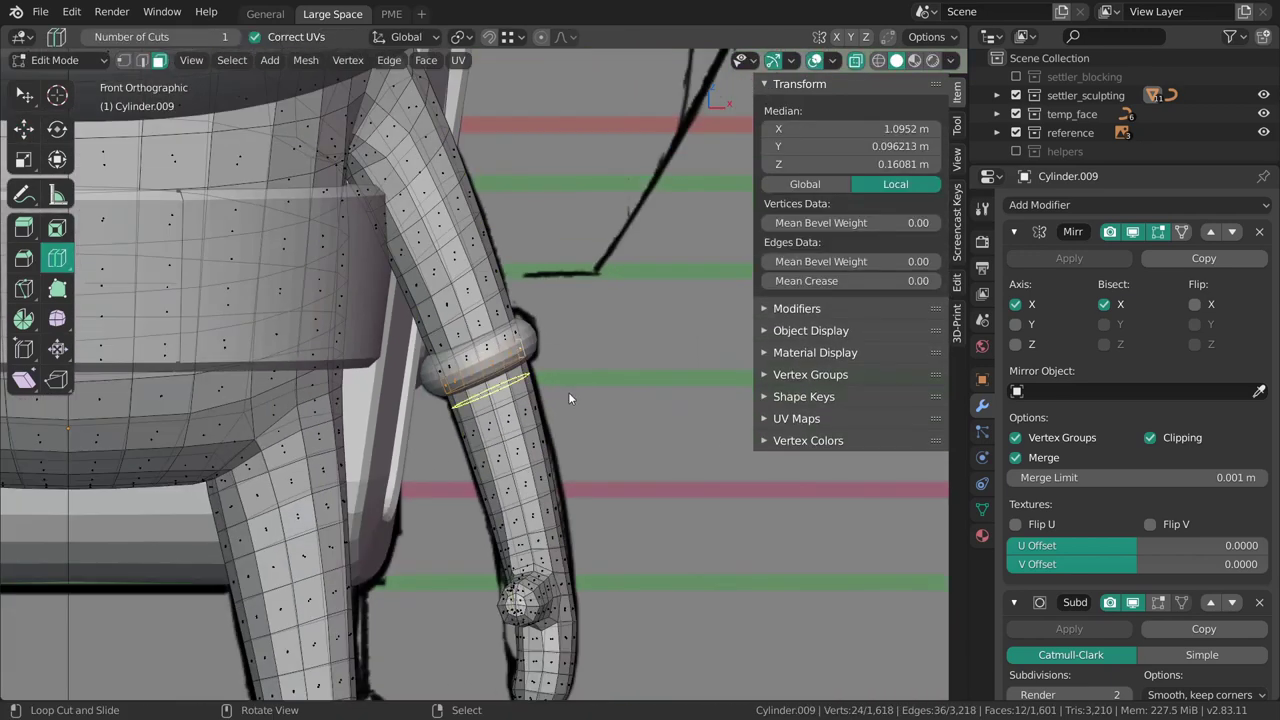
key("alt+a")
key("w")
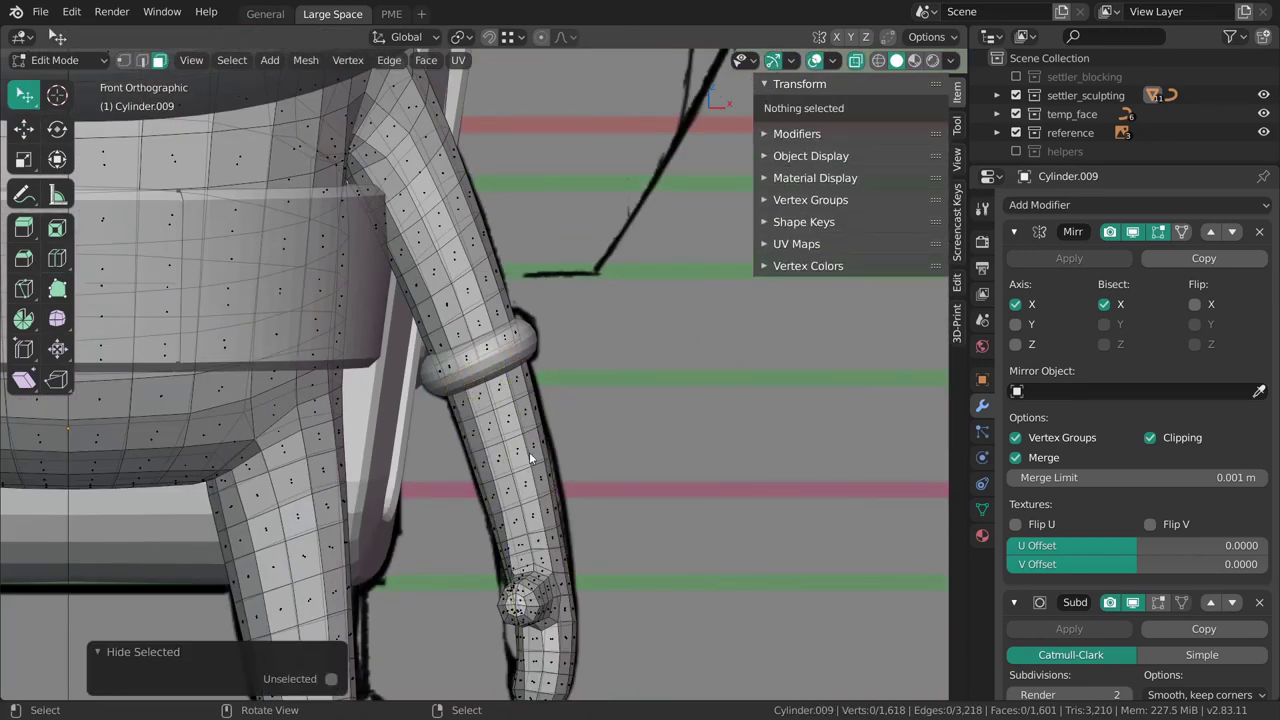
key("l")
key("alt+h")
scroll(560, 400, "down", 2)
Create a separate face set for the forearm and hand from the Edit Mode selection.
key("ctrl+Tab")
left_click(548, 403)
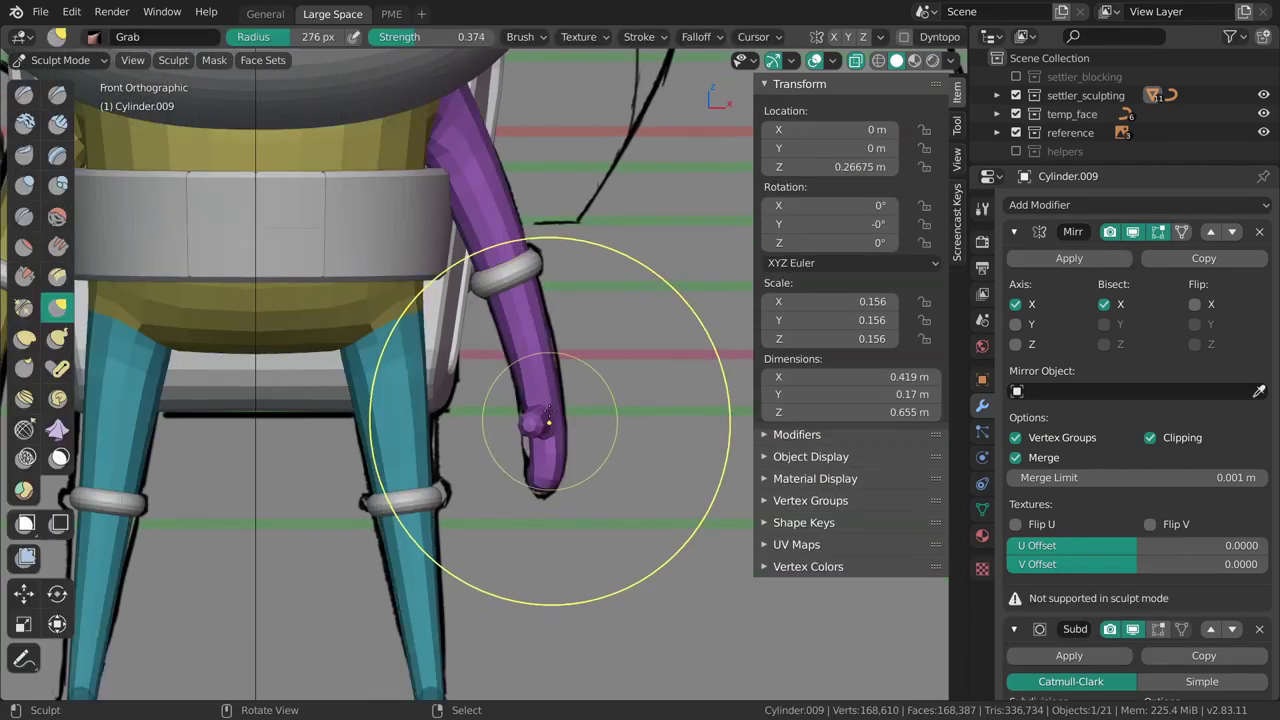
left_click(263, 60)
left_click(300, 114)
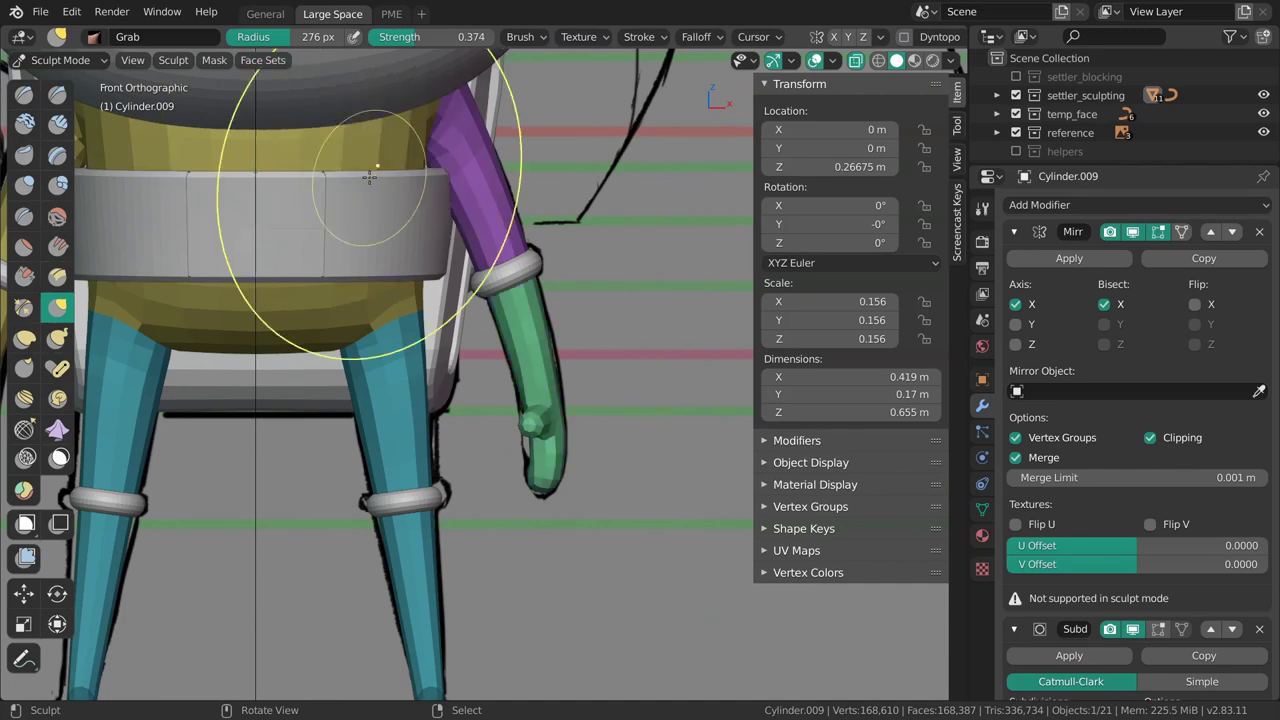
scroll(568, 306, "down", 3)
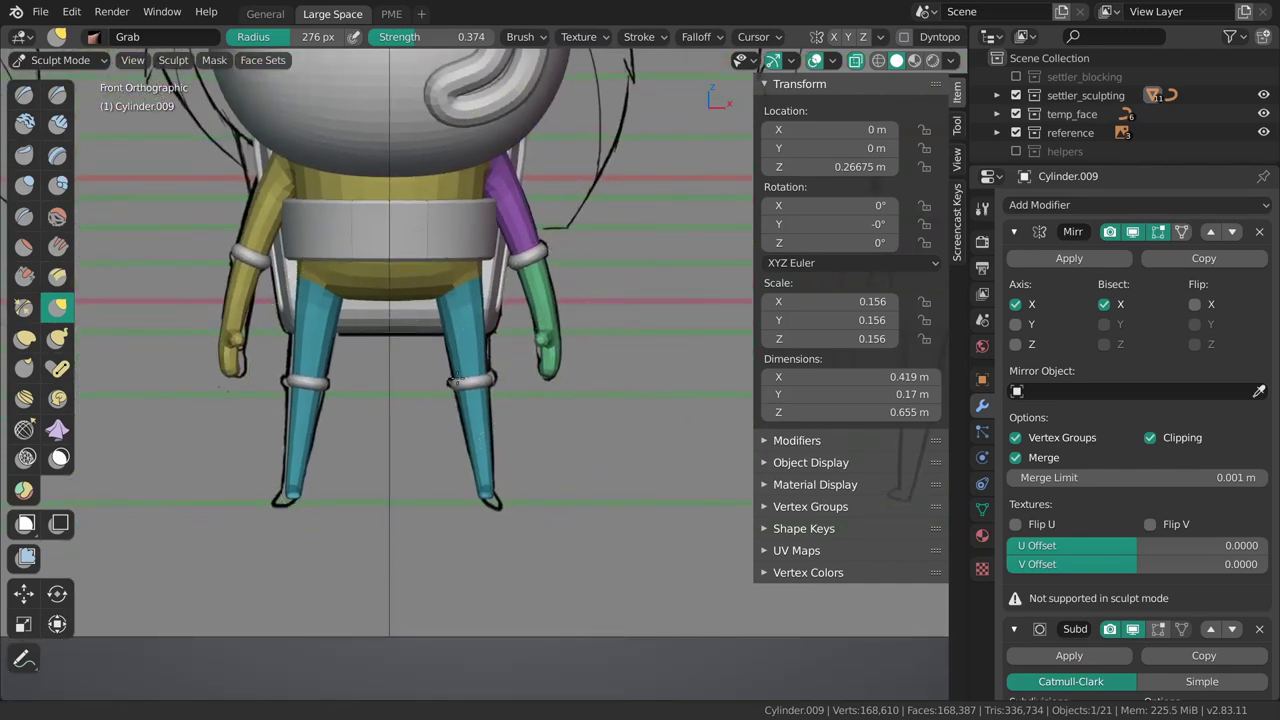
Join the wrist and knee rings into the body mesh, returning to Sculpt Mode in front view.
scroll(535, 330, "up", 4)
key("ctrl+Tab")
left_click(460, 338)
left_click(492, 330)
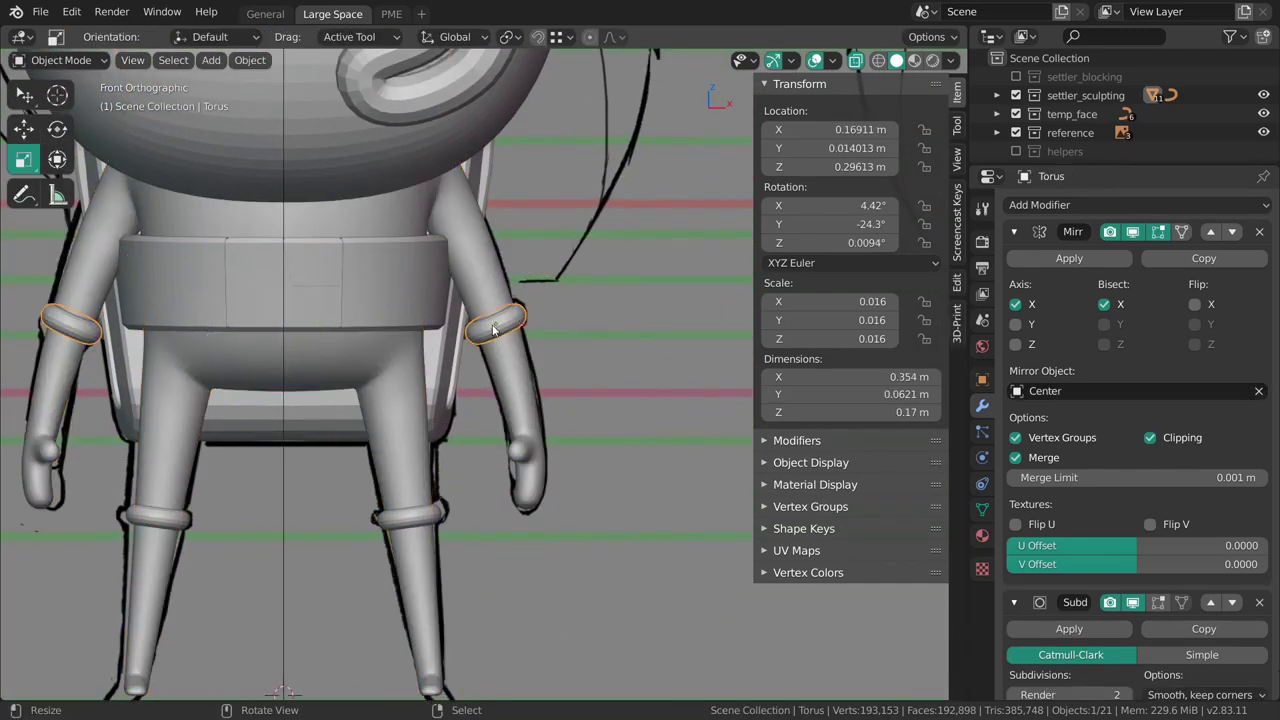
left_click(410, 470, "shift")
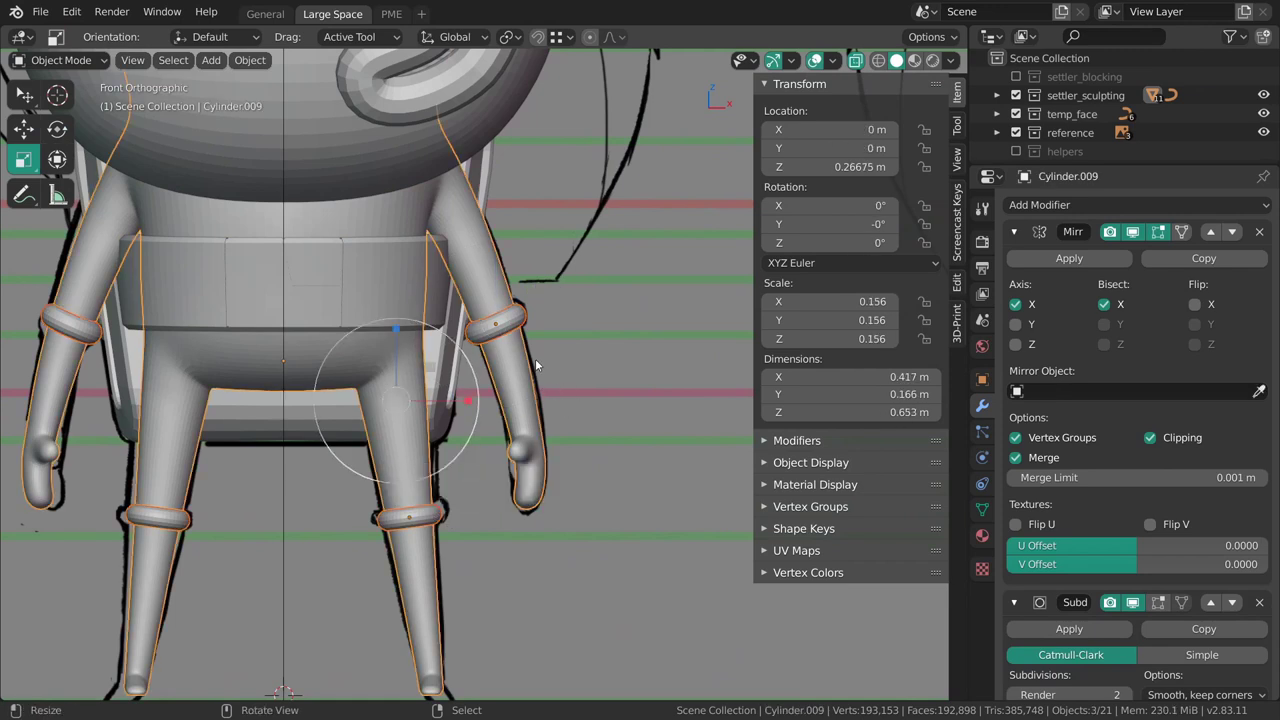
key("ctrl+j")
middle_click_drag(516, 337, 443, 332)
key("KP_1")
key("ctrl+Tab")
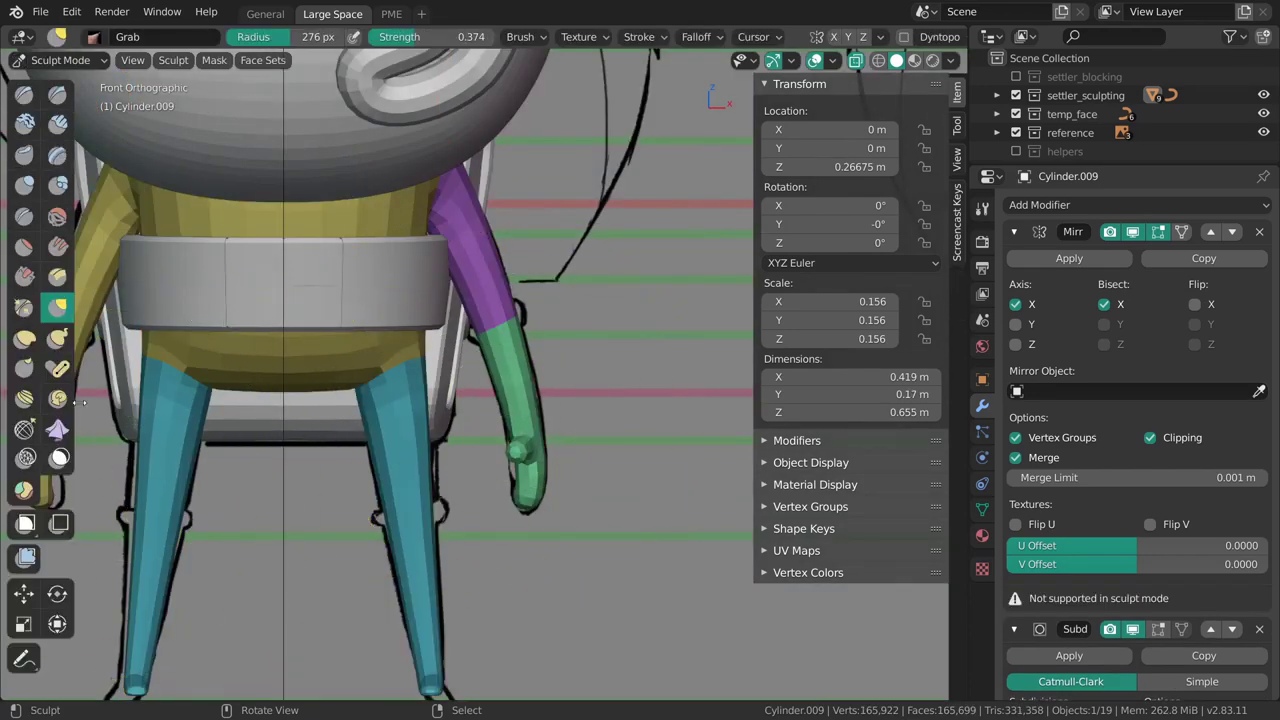
Reveal the joined rings in Sculpt Mode and test the Pose brush on the hand.
left_click(57, 368)
mouse_move(522, 478)
left_mouse_down()
mouse_move(612, 405)
mouse_move(578, 436)
left_mouse_up()
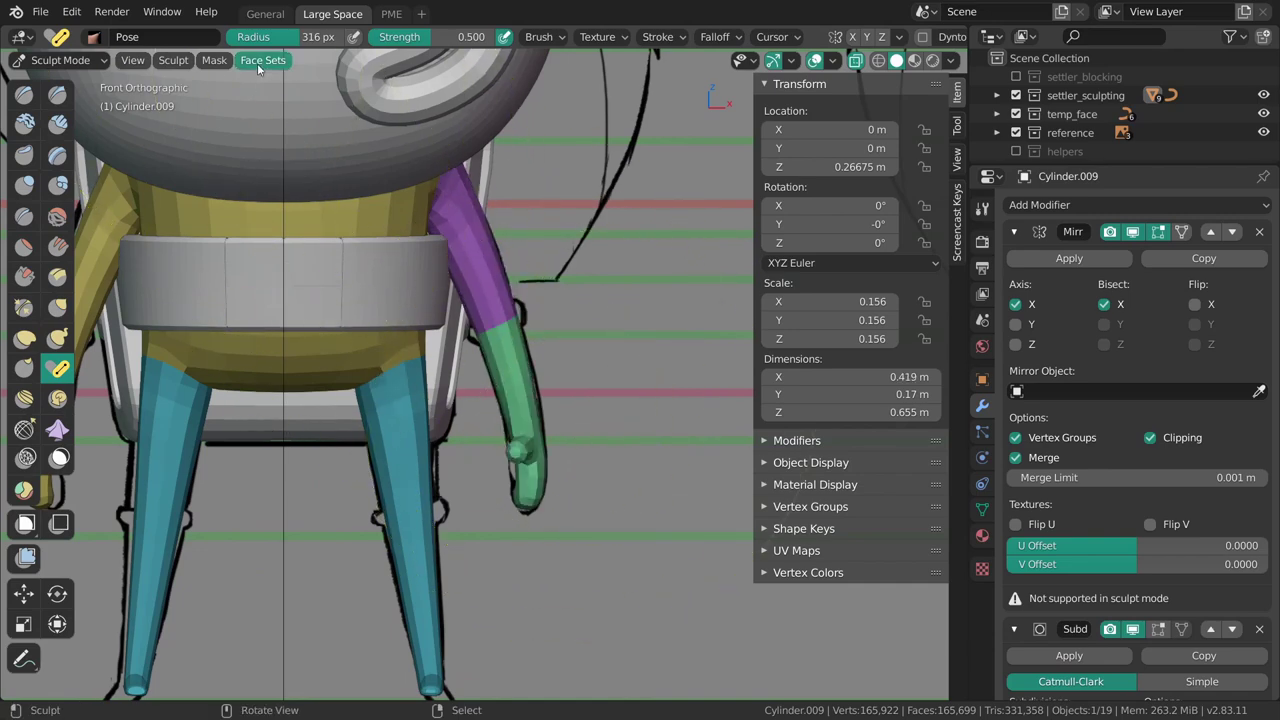
key("w")
left_click(481, 226)
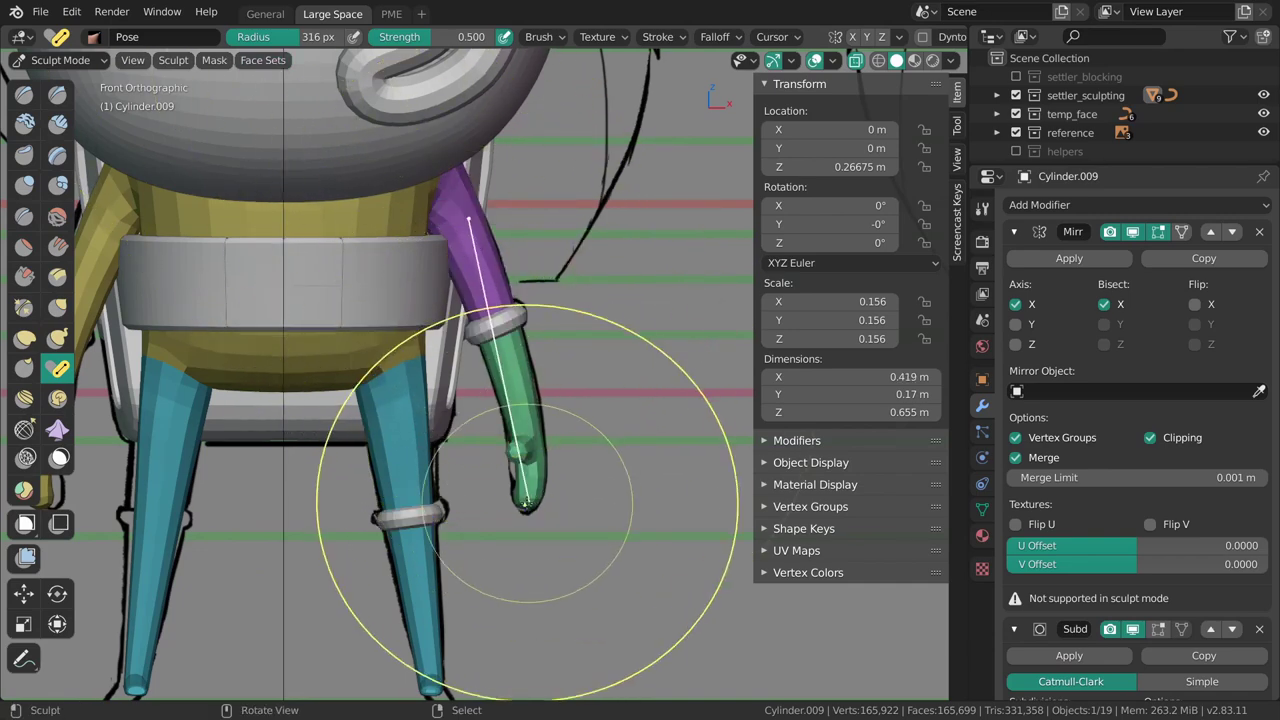
left_click_drag(526, 468, 619, 396)
key("ctrl+z")
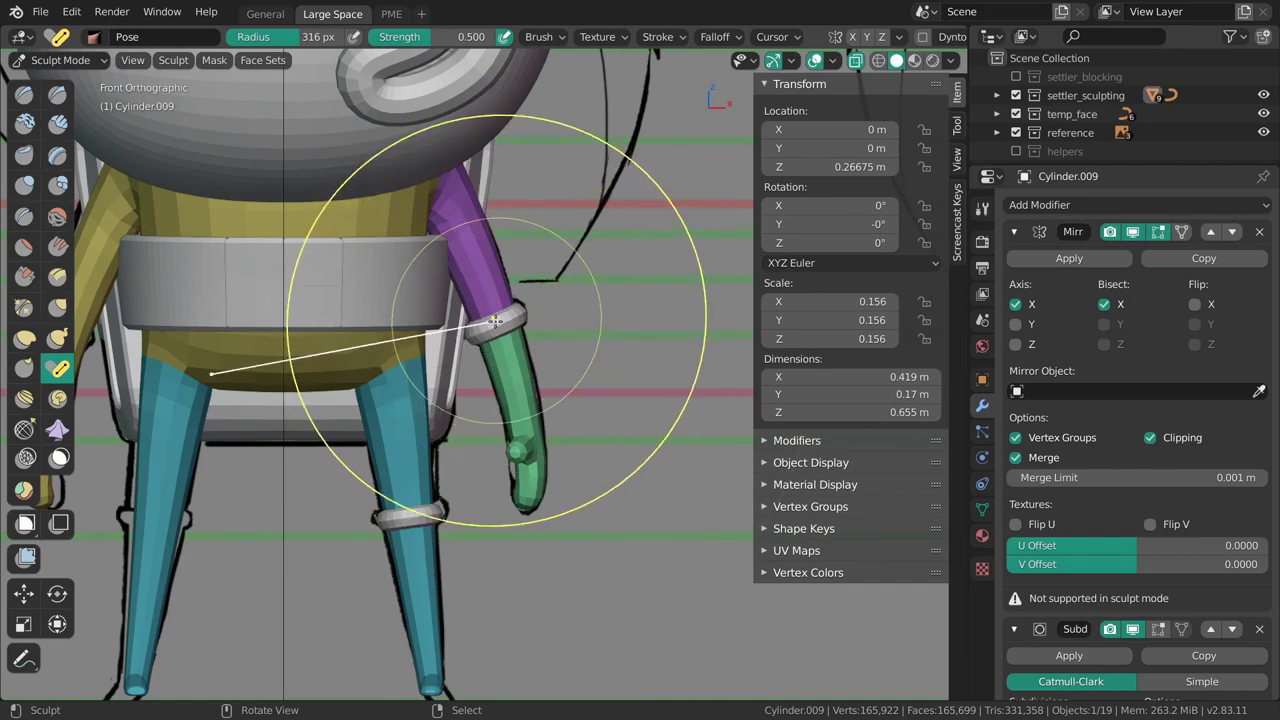
Set the Pose brush's rotation origins to Face Sets, replace topology auto-masking with face sets auto-masking, and test-pose the limb.
left_click(540, 36)
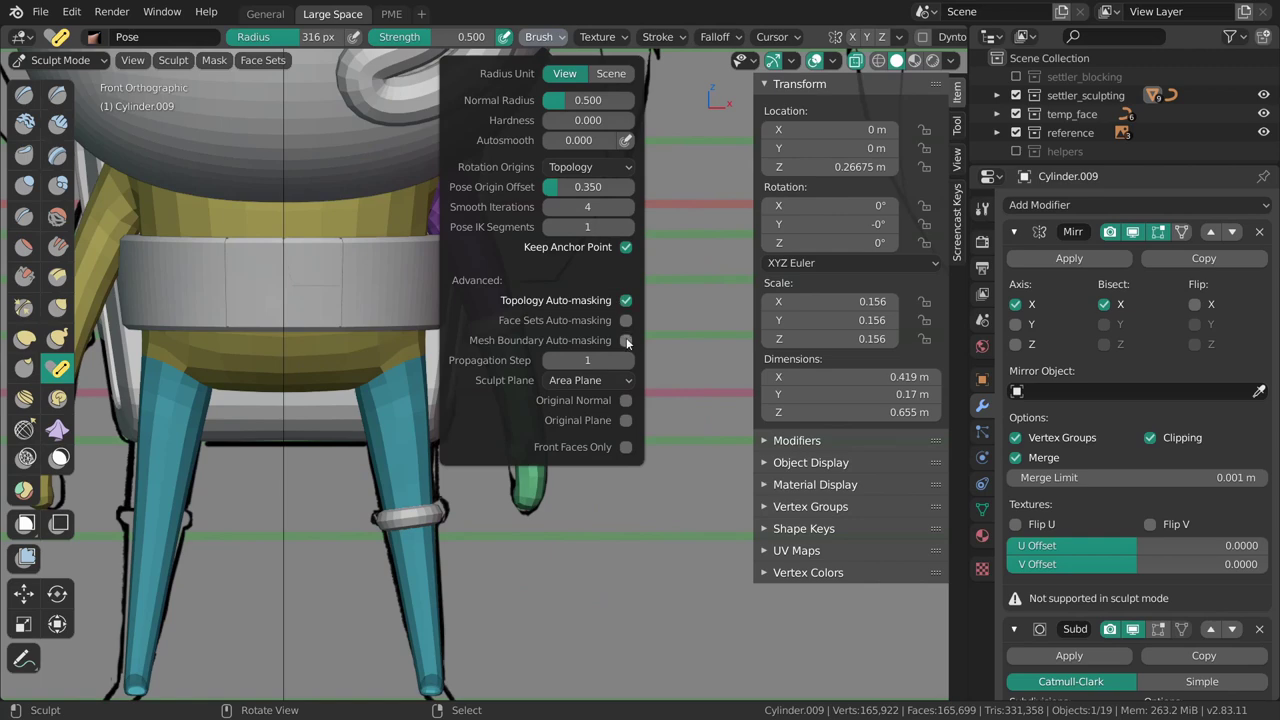
left_click(554, 34)
mouse_move(524, 485)
left_mouse_down()
mouse_move(608, 438)
mouse_move(530, 480)
left_mouse_up()
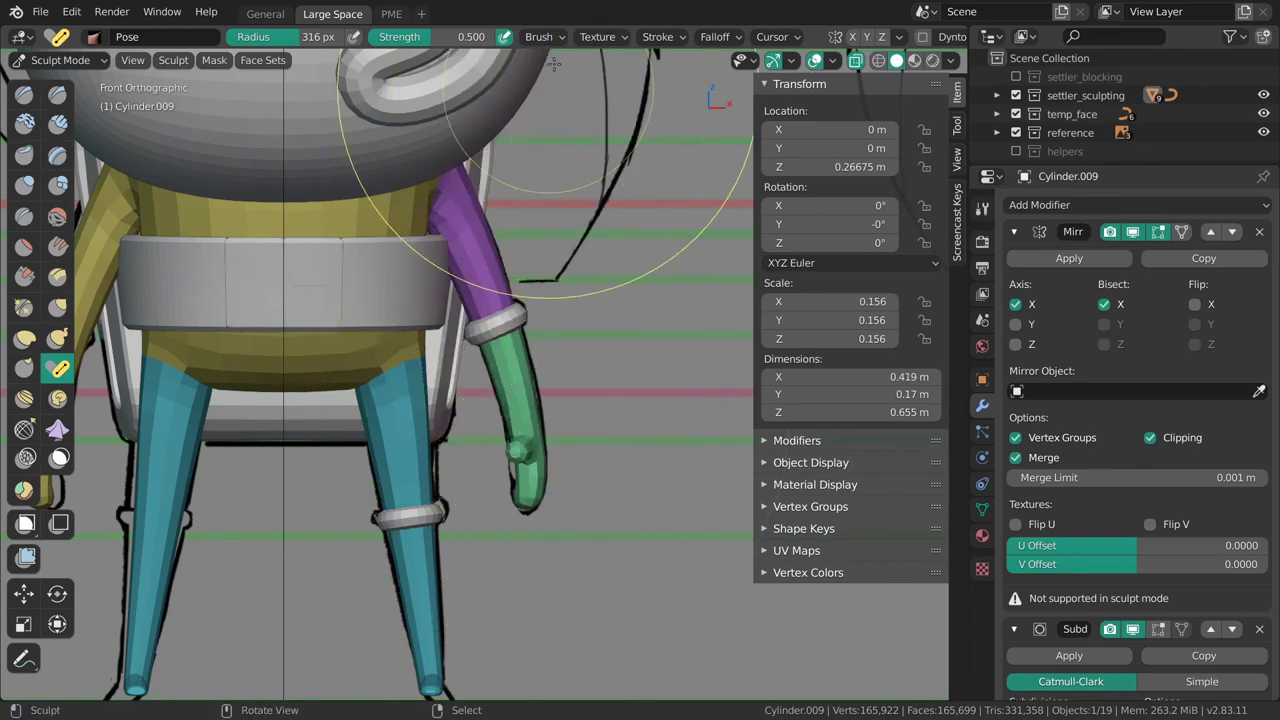
left_click(540, 36)
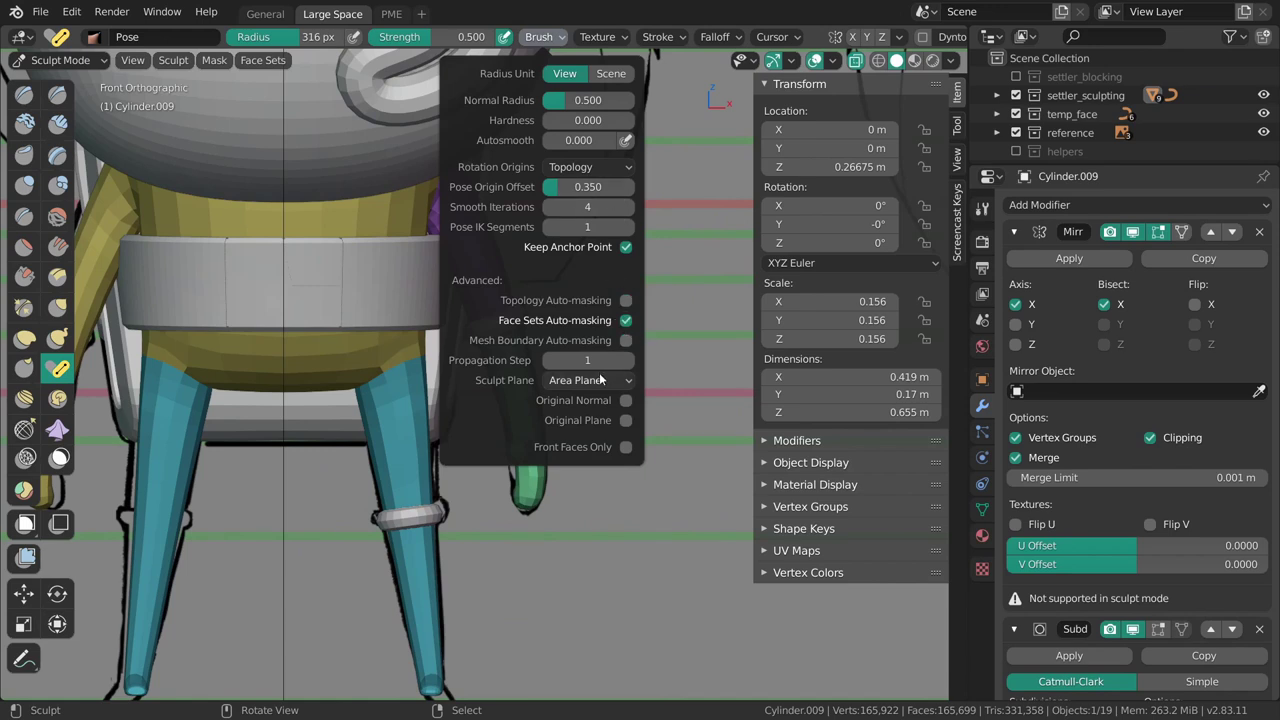
left_click(590, 208)
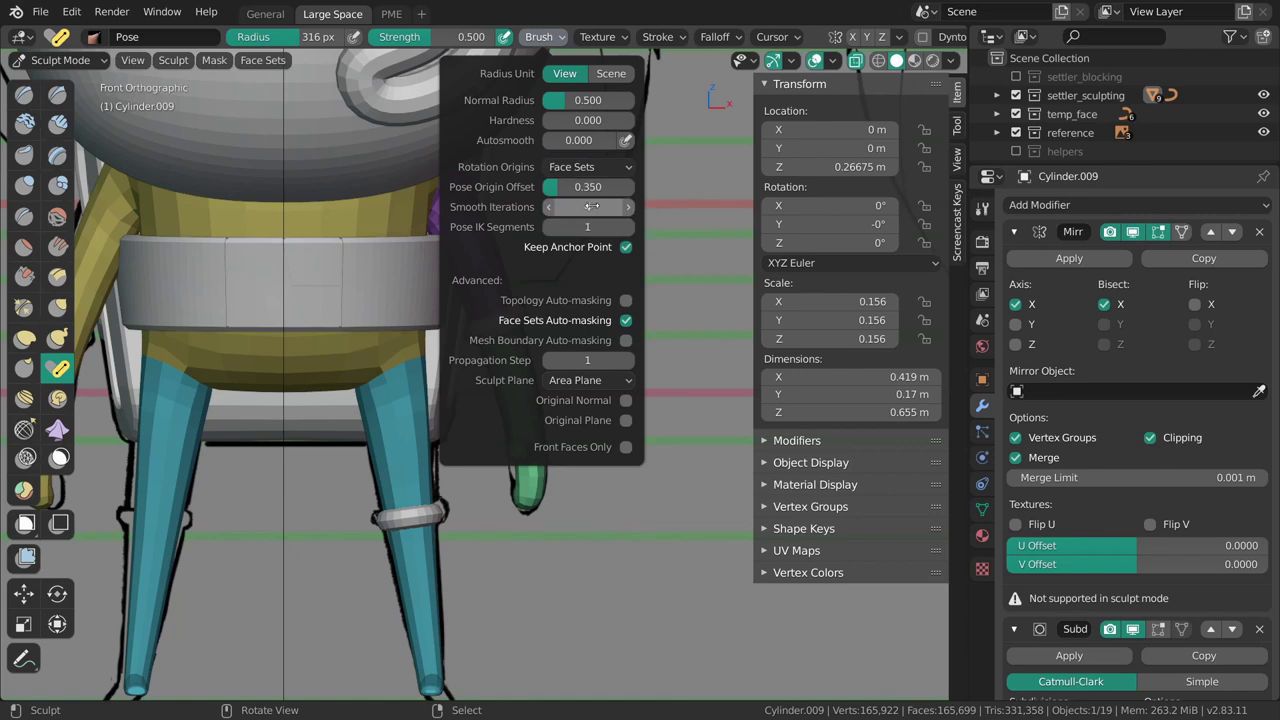
mouse_move(457, 486)
left_mouse_down()
mouse_move(662, 316)
mouse_move(600, 440)
mouse_move(652, 330)
mouse_move(612, 402)
mouse_move(551, 456)
mouse_move(689, 279)
left_mouse_up()
key("ctrl+z")
Apply the body's Mirror modifier while keeping a copy of it, and enable X symmetry in Sculpt Mode.
middle_click_drag(563, 421, 536, 443, "ctrl")
key("ctrl+Tab")
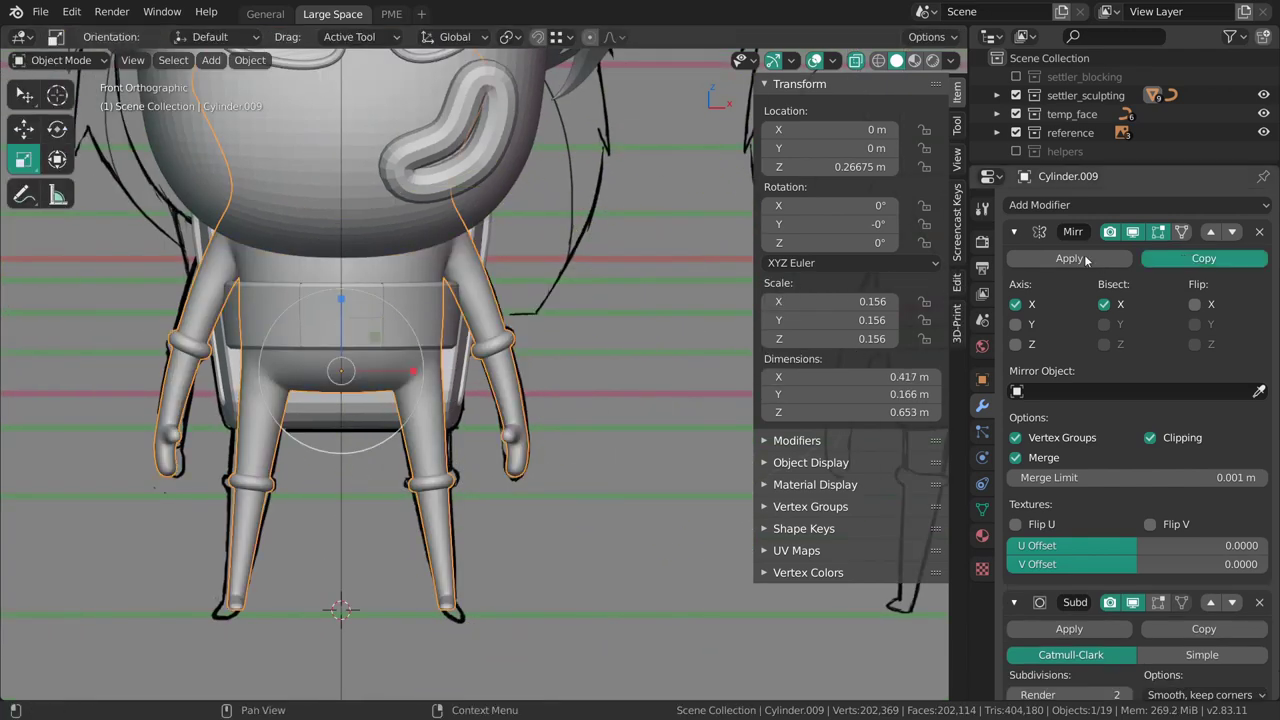
key("ctrl+Tab")
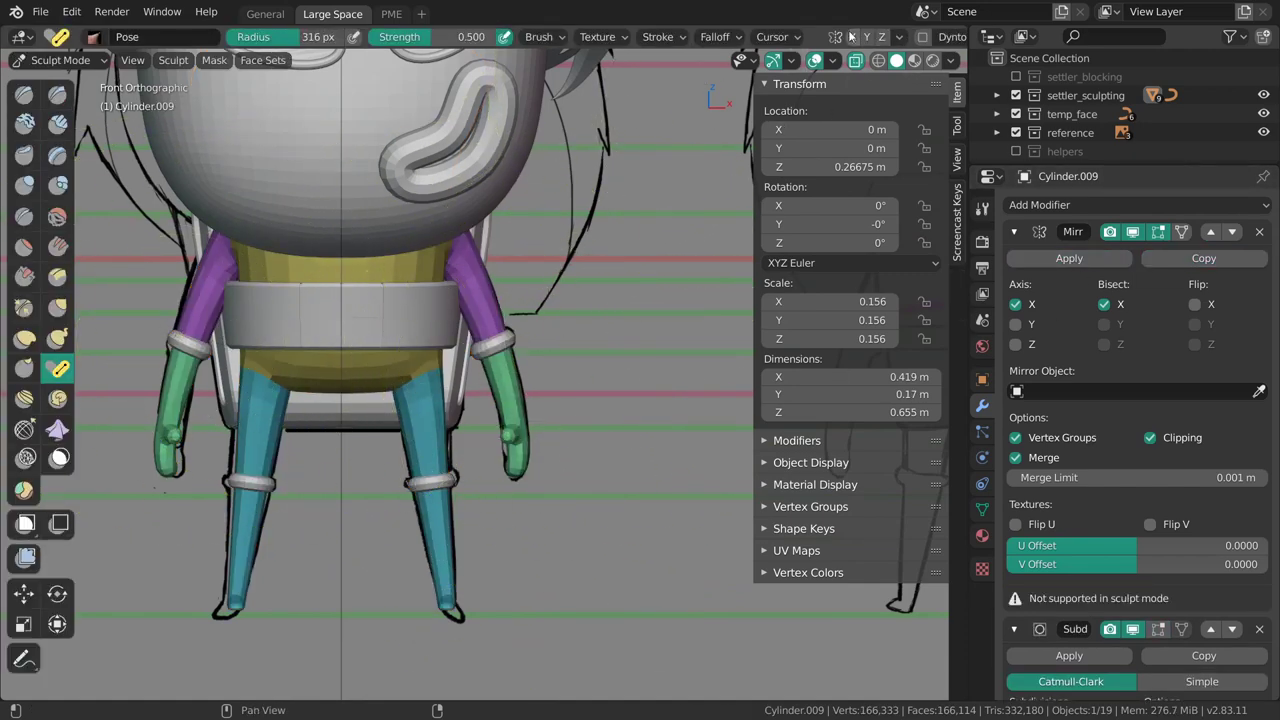
middle_click_drag(566, 384, 566, 345, "ctrl")
Try raising both arms symmetrically with the Pose brush at several brush radii.
left_click_drag(523, 452, 650, 386)
middle_click_drag(623, 316, 624, 370, "ctrl")
key("ctrl+z")
key("f")
left_click(567, 431)
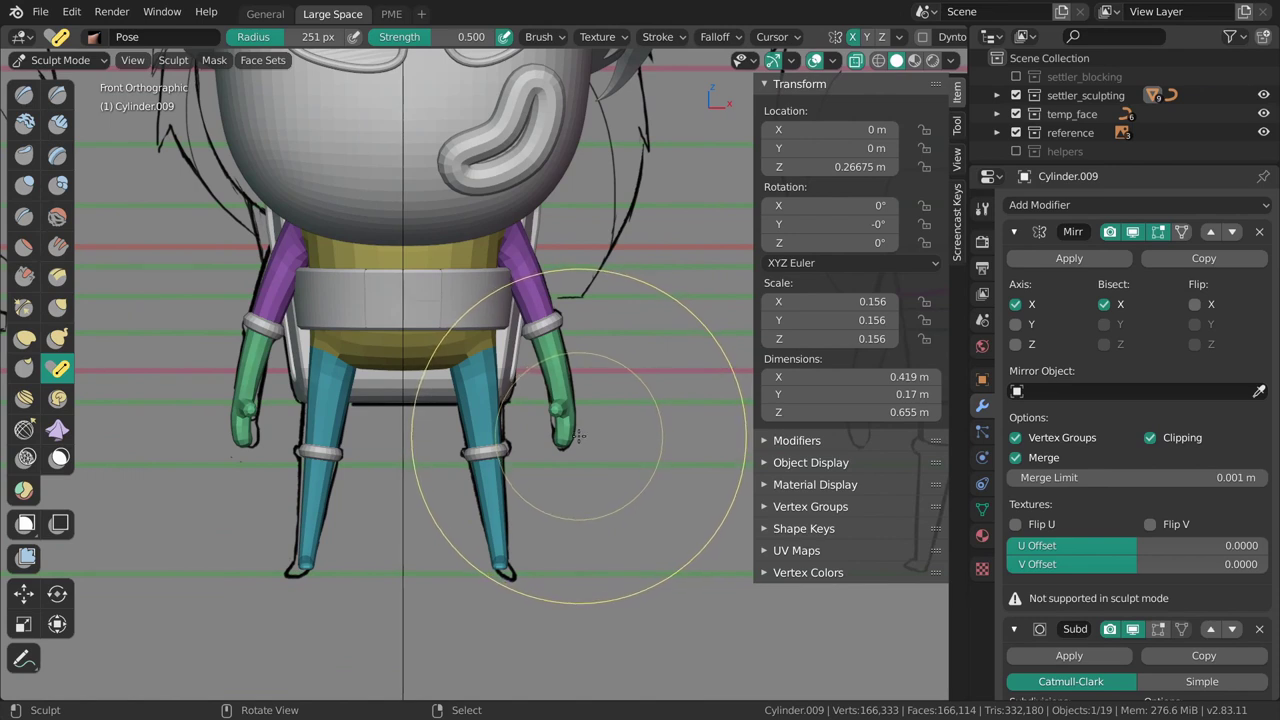
key("f")
left_click(534, 443)
middle_click_drag(559, 450, 562, 434, "ctrl")
key("f")
left_click(556, 440)
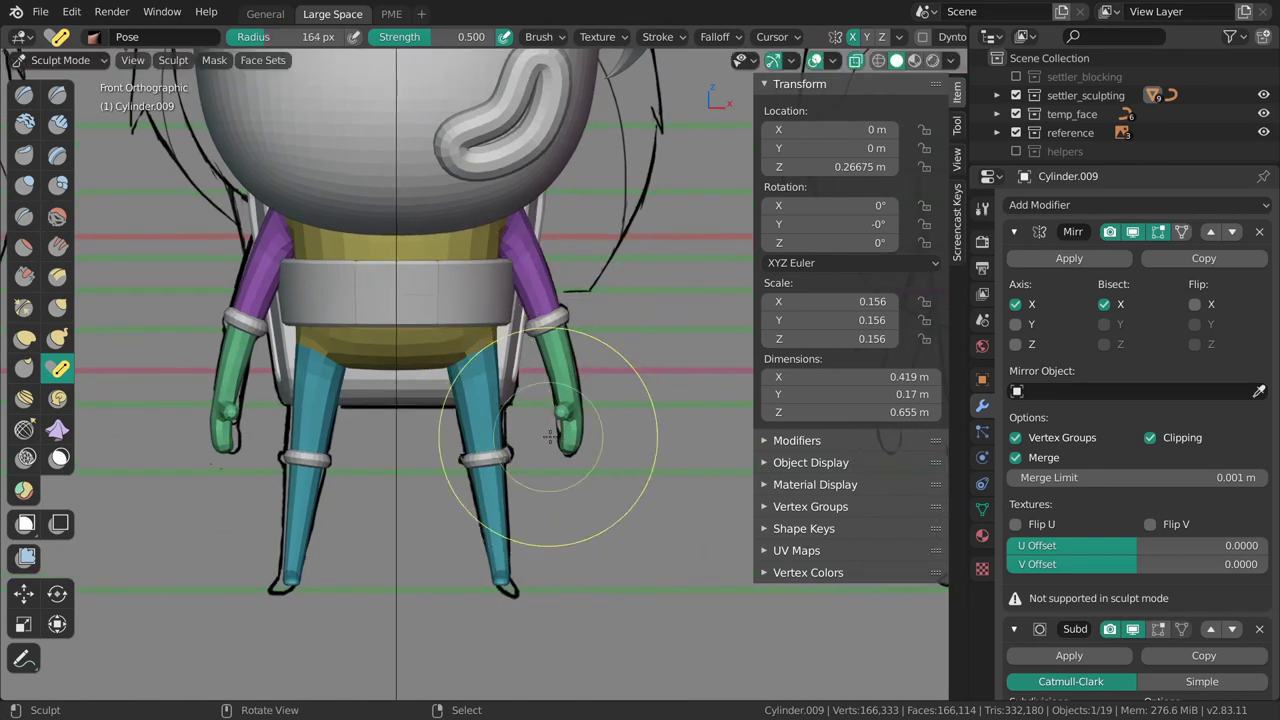
key("f")
left_click(623, 434)
key("f")
left_click(570, 441)
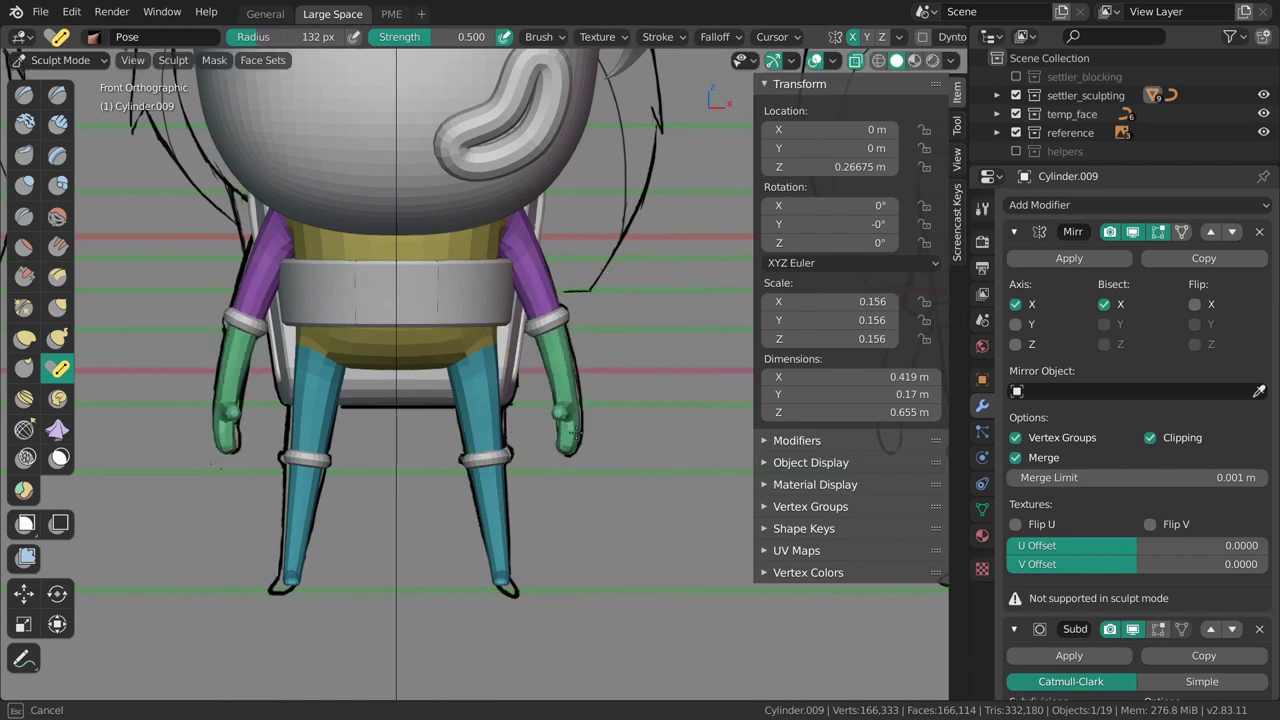
key("ctrl+z")
middle_click_drag(585, 437, 576, 457, "shift")
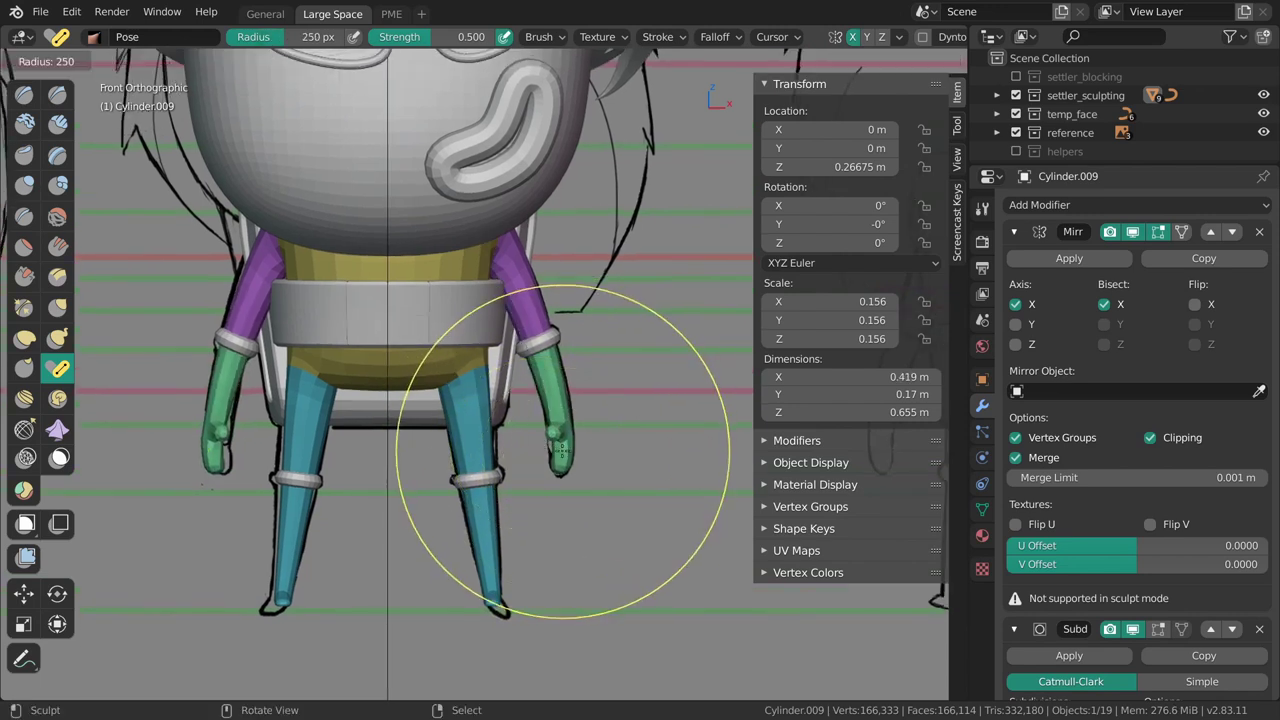
mouse_move(557, 455)
left_mouse_down()
mouse_move(680, 360)
mouse_move(694, 232)
mouse_move(697, 253)
left_mouse_up()
Isolate the body mesh in Local View and return to Sculpt Mode.
mouse_move(697, 253)
middle_mouse_down()
mouse_move(430, 330)
mouse_move(560, 360)
mouse_move(364, 438)
mouse_move(520, 330)
middle_mouse_up()
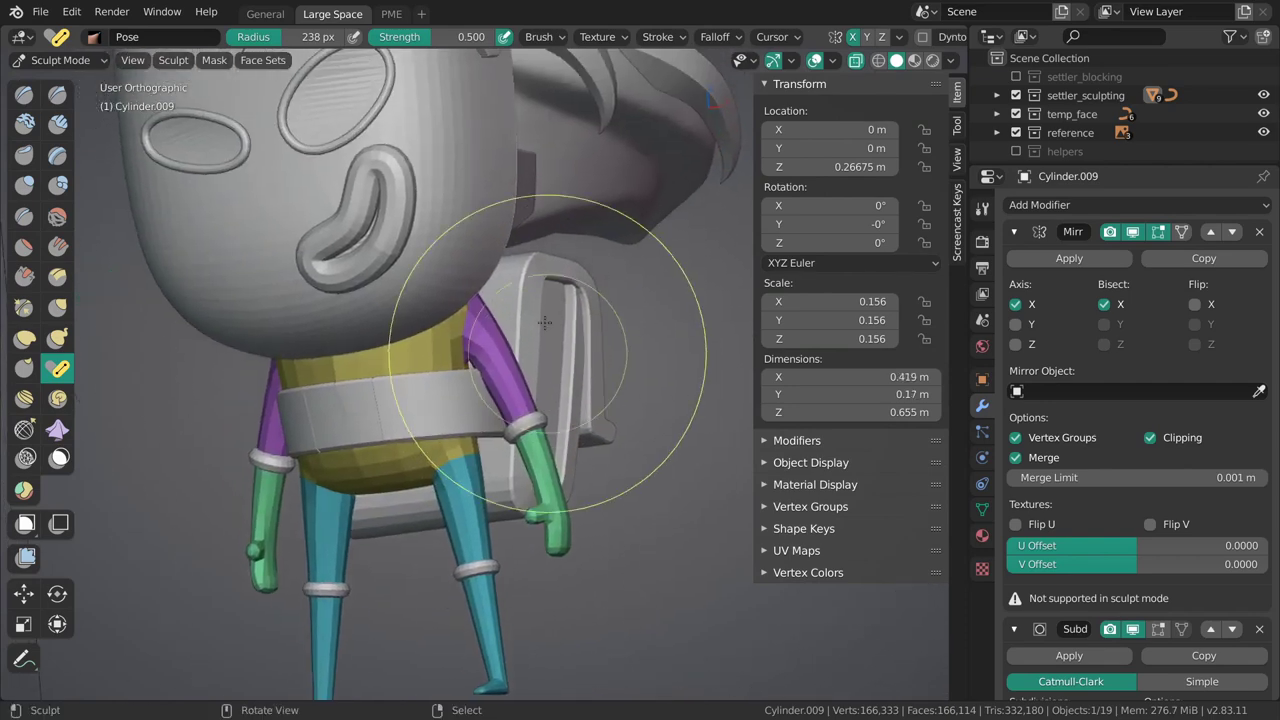
key("Tab")
scroll(541, 316, "up", 5)
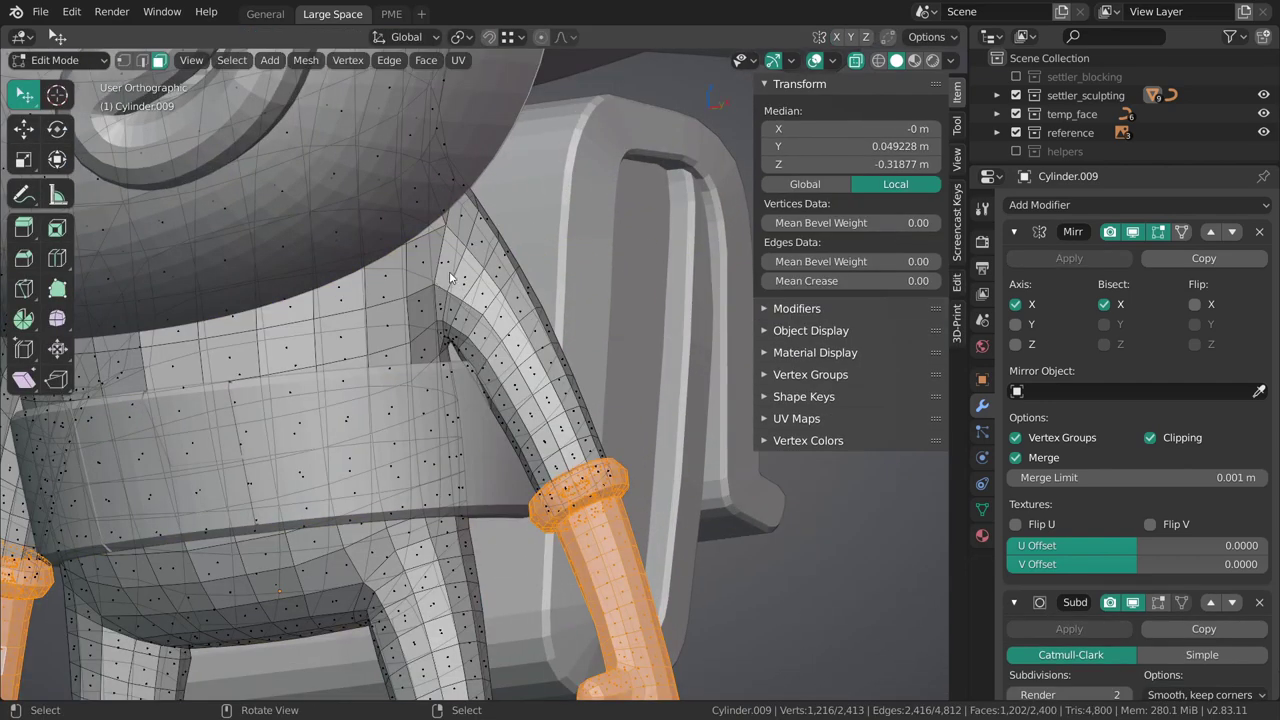
middle_click_drag(448, 274, 546, 354, "shift")
key("KP_Divide")
key("ctrl+Tab")
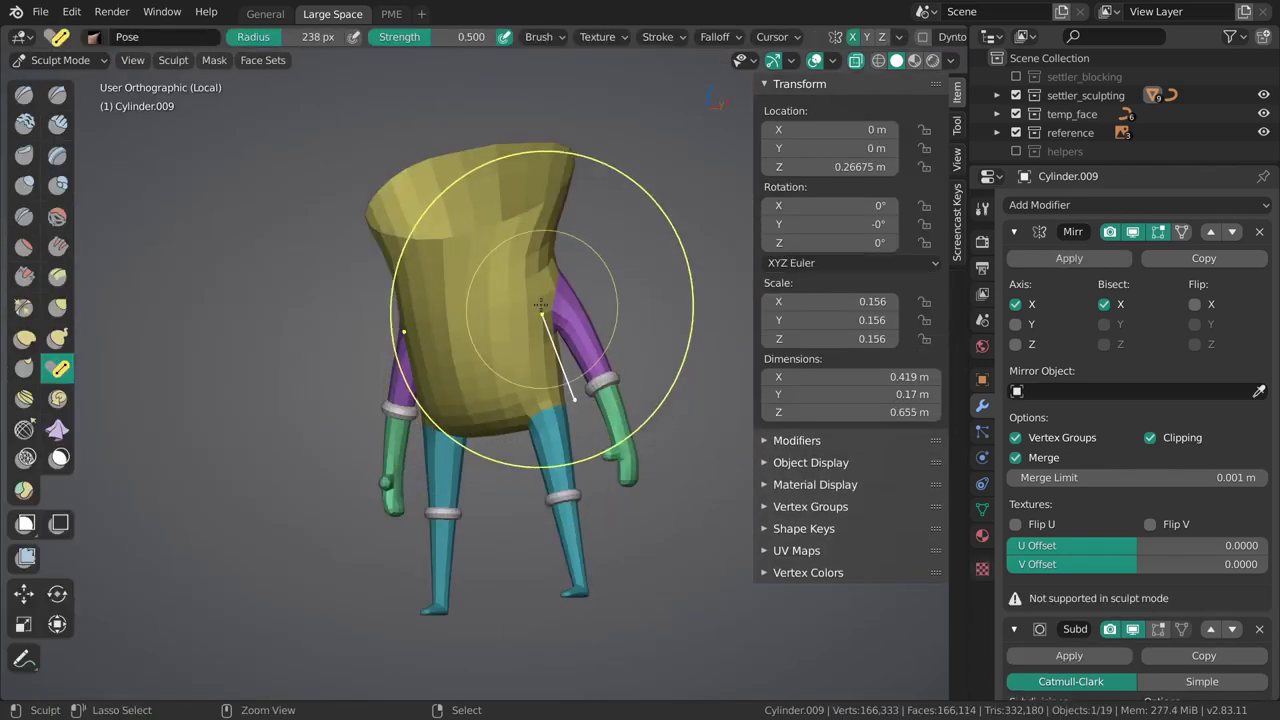
Clean up the shoulder boundary between the arm and torso face sets with the Draw Face Sets brush.
middle_click_drag(540, 287, 267, 404, "ctrl")
left_click(24, 489)
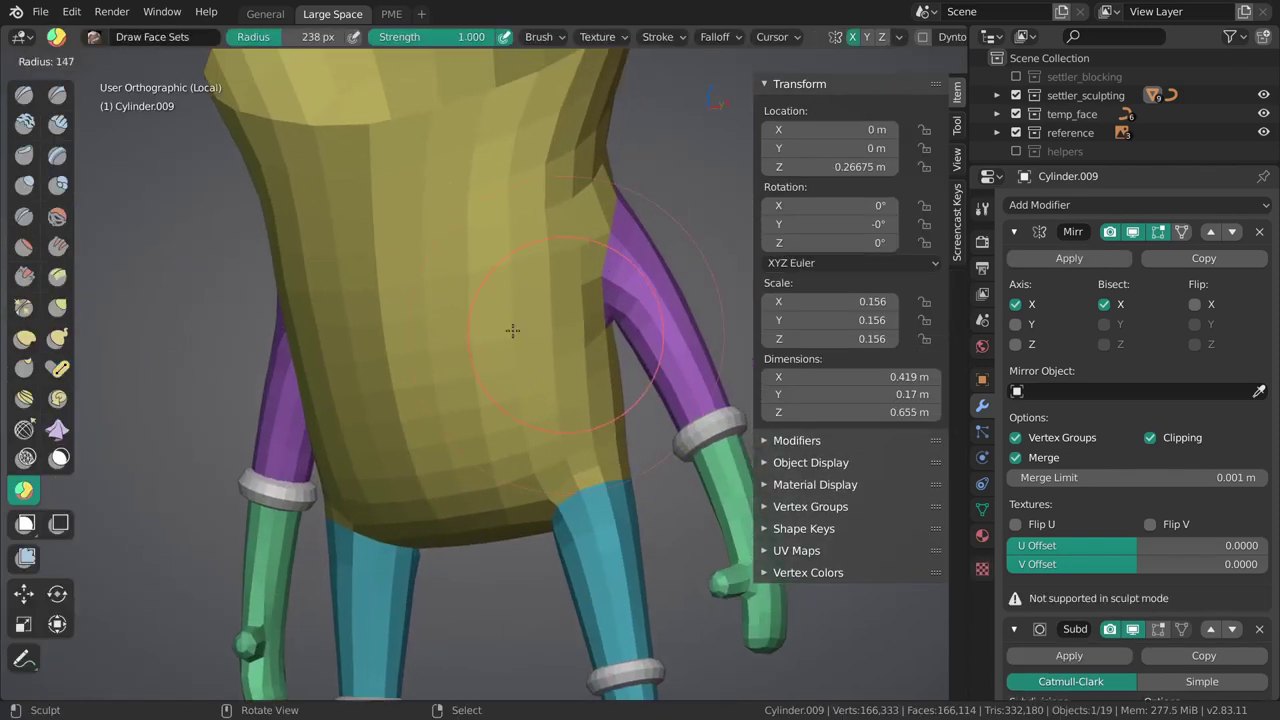
mouse_move(514, 303)
middle_mouse_down("ctrl")
mouse_move(524, 342)
mouse_move(480, 346)
middle_mouse_up("ctrl")
key("f")
left_click(452, 337)
mouse_move(488, 241)
middle_mouse_down()
mouse_move(399, 298)
mouse_move(472, 318)
mouse_move(479, 341)
middle_mouse_up()
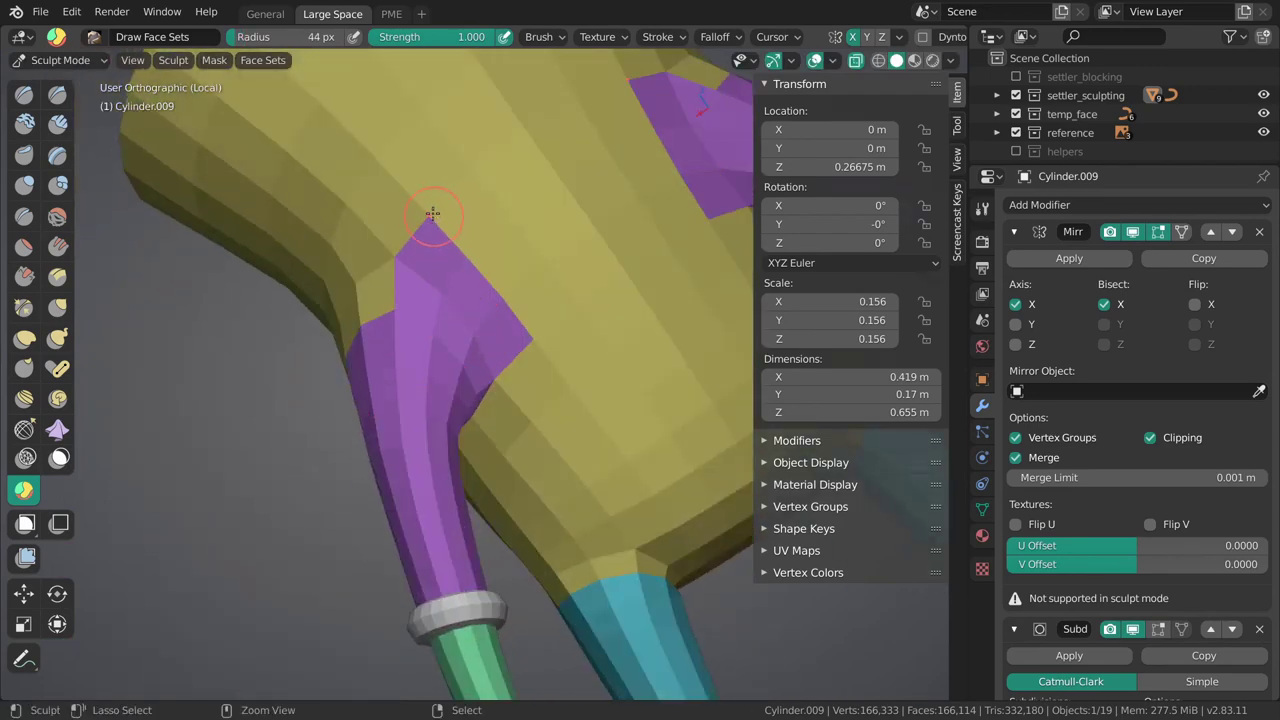
left_click_drag(432, 214, 458, 287)
mouse_move(473, 322)
middle_mouse_down()
mouse_move(434, 263)
mouse_move(488, 330)
middle_mouse_up()
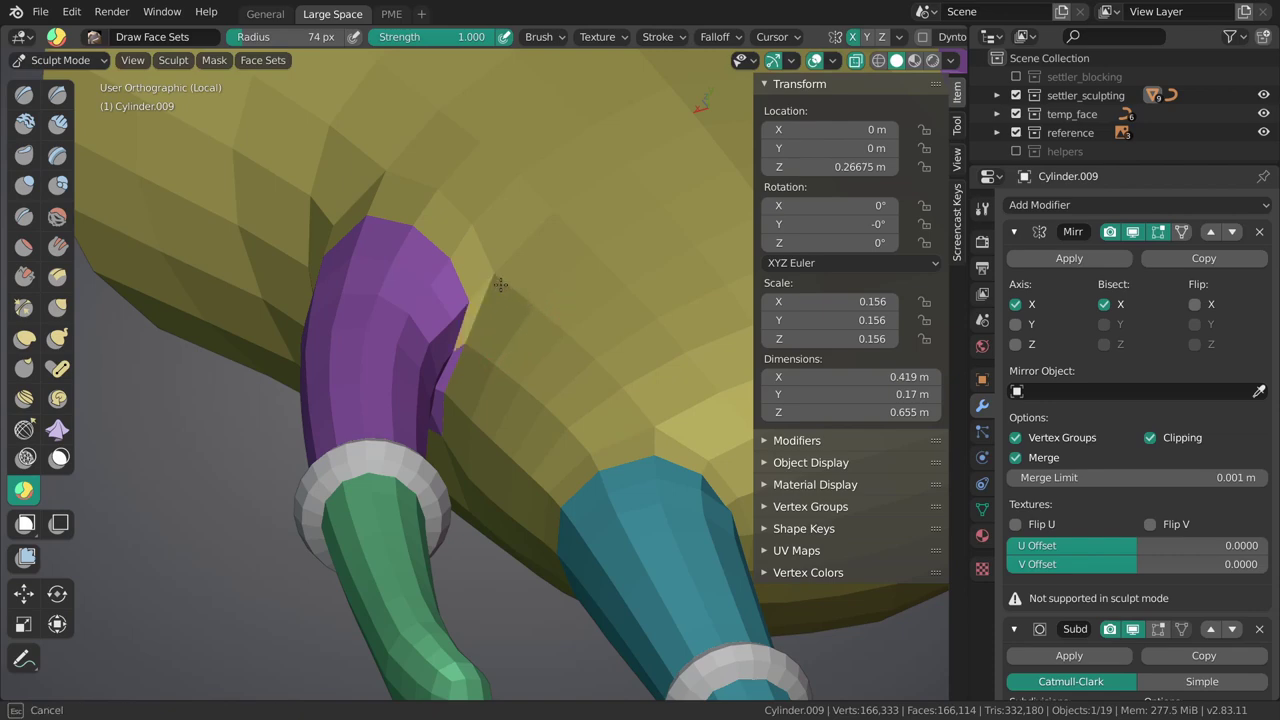
mouse_move(477, 388)
middle_mouse_down()
mouse_move(401, 343)
mouse_move(400, 280)
mouse_move(398, 316)
mouse_move(500, 371)
middle_mouse_up()
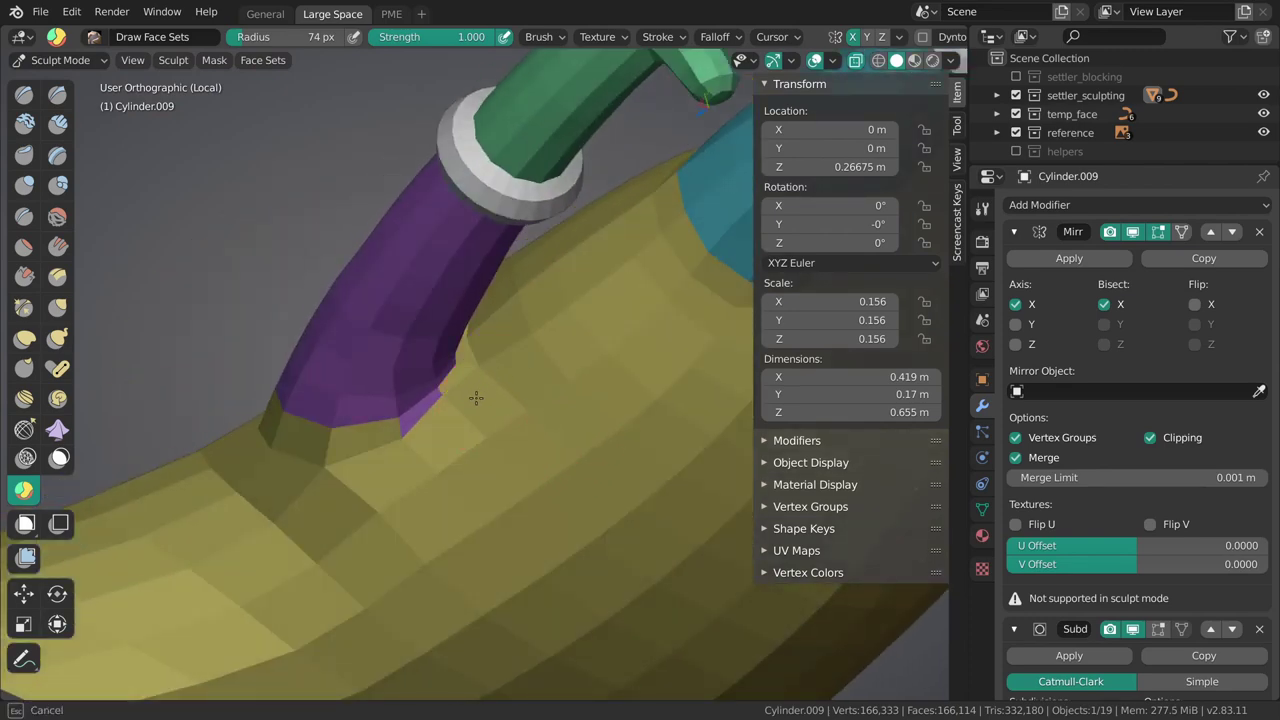
middle_click_drag(465, 419, 634, 557)
Try bending the arm in front view with the Pose brush at a radius of about 251 px.
key("grave")
left_click(486, 471)
middle_click_drag(625, 431, 540, 400, "shift")
scroll(541, 400, "down", 3)
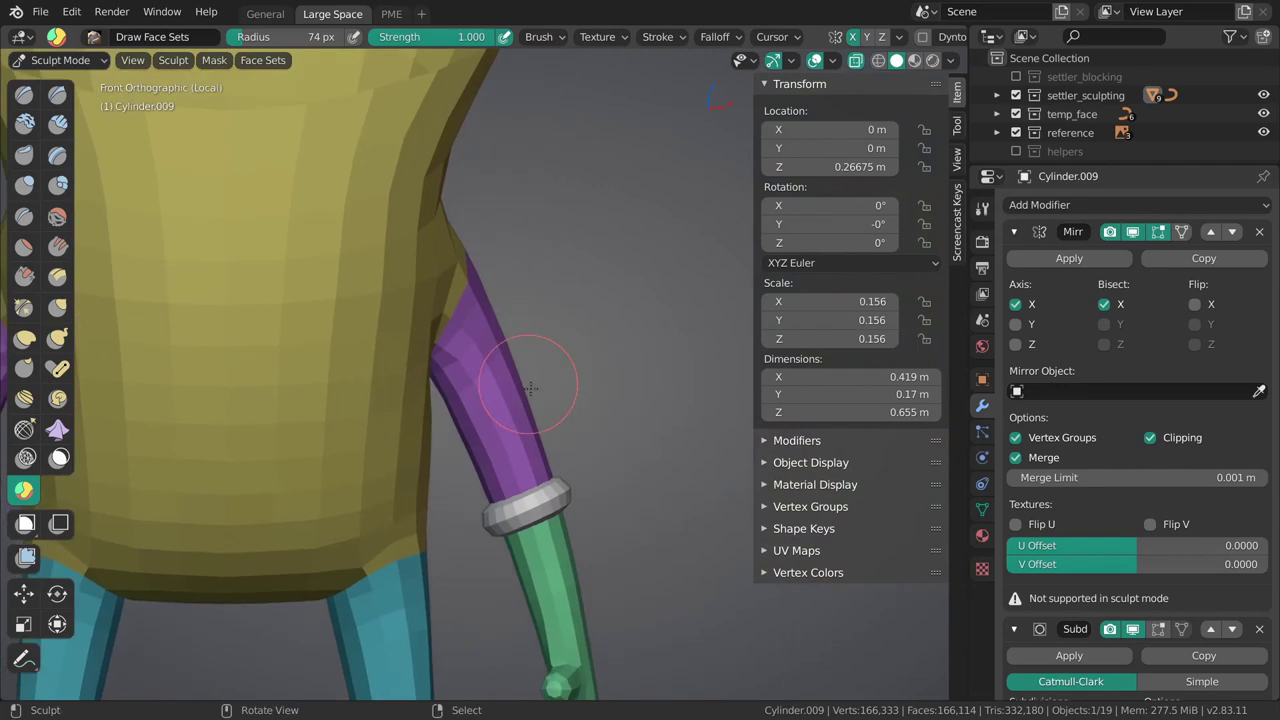
middle_click_drag(398, 457, 338, 427, "shift")
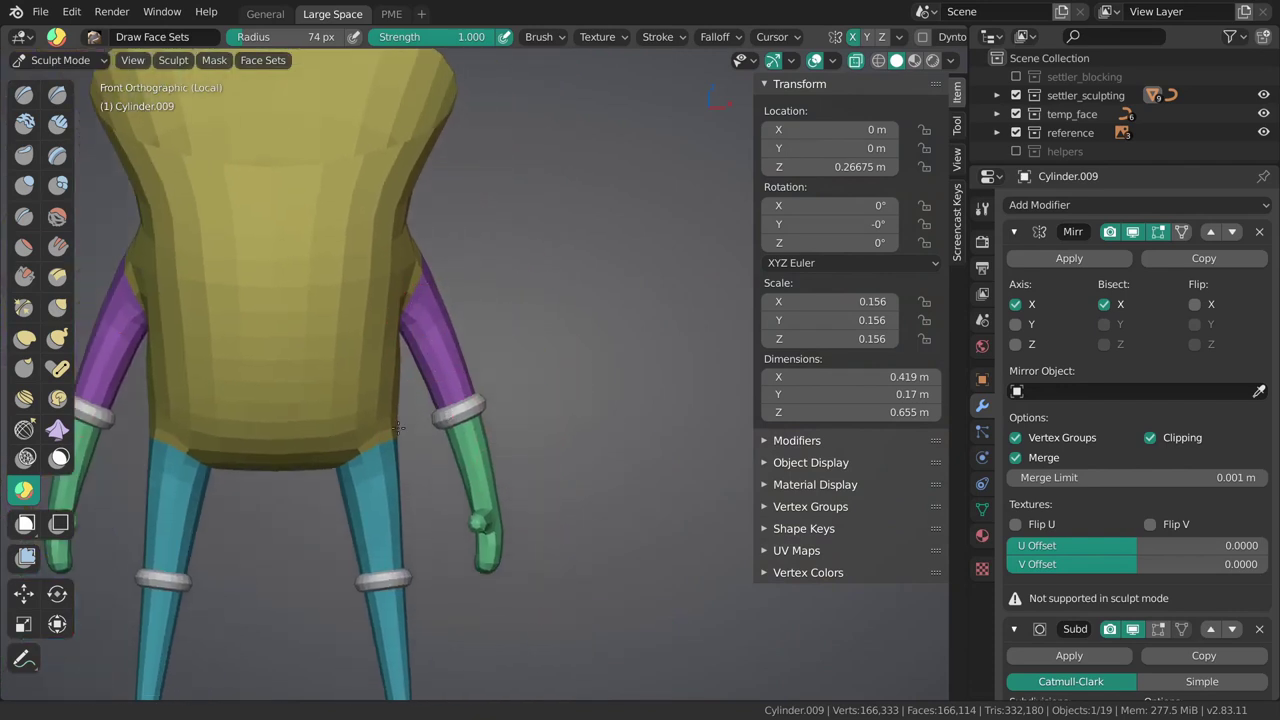
left_click(58, 369)
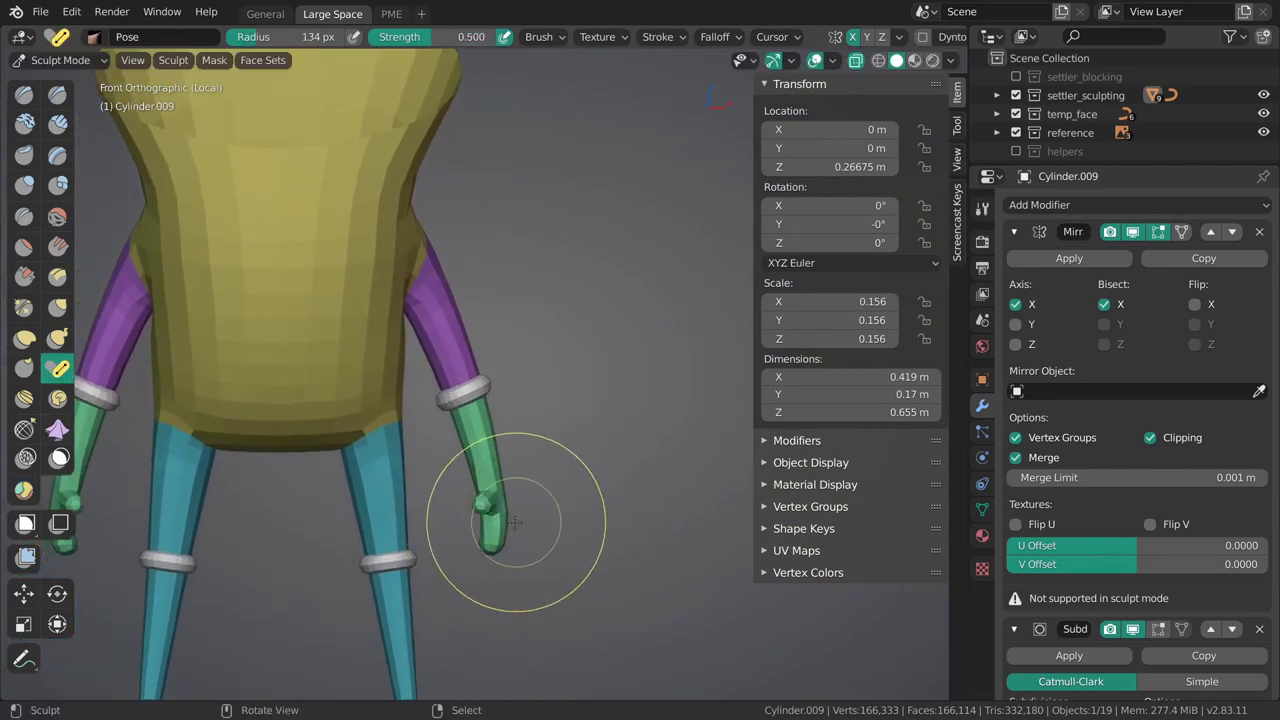
key("f")
left_click(551, 489)
key("f")
left_click(496, 512)
mouse_move(495, 512)
left_mouse_down()
mouse_move(604, 379)
mouse_move(650, 252)
mouse_move(572, 448)
left_mouse_up()
key("ctrl+z")
Review the Pose brush settings and try raising the arm once more.
left_click(666, 40)
mouse_move(547, 40)
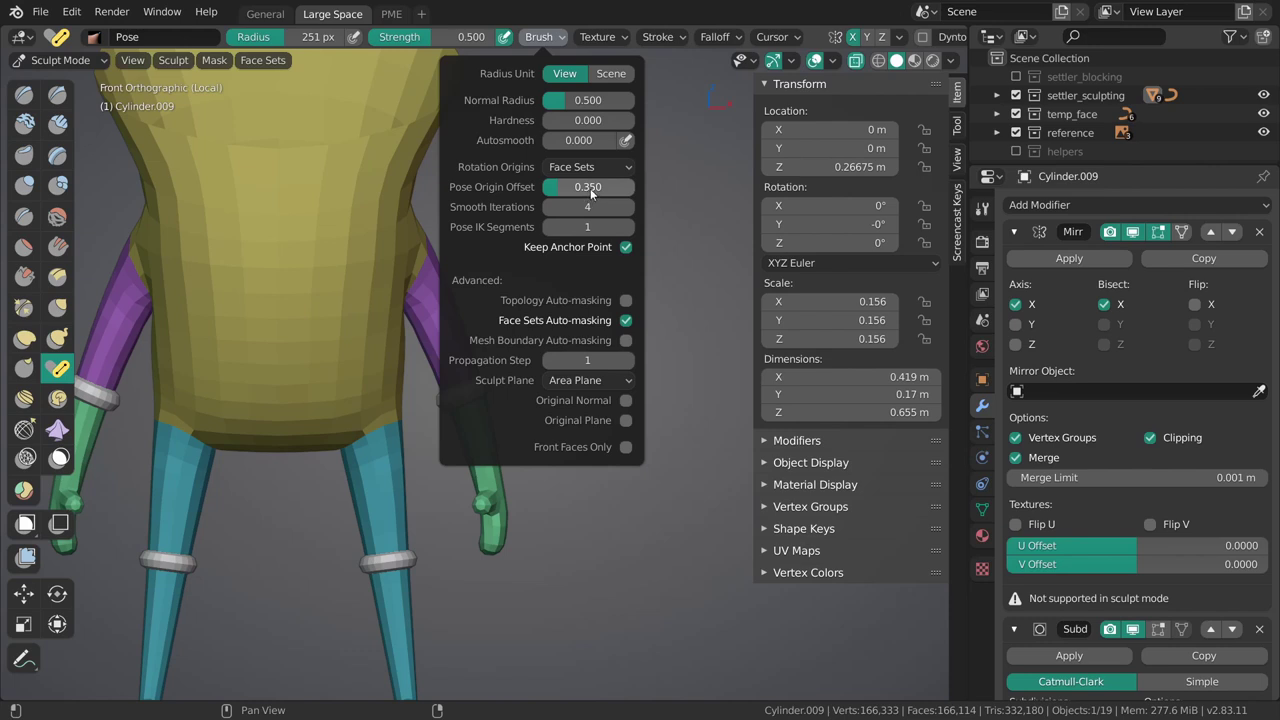
mouse_move(488, 512)
left_mouse_down()
mouse_move(580, 438)
mouse_move(618, 321)
left_mouse_up()
key("ctrl+z")
middle_click_drag(520, 339, 561, 344, "shift")
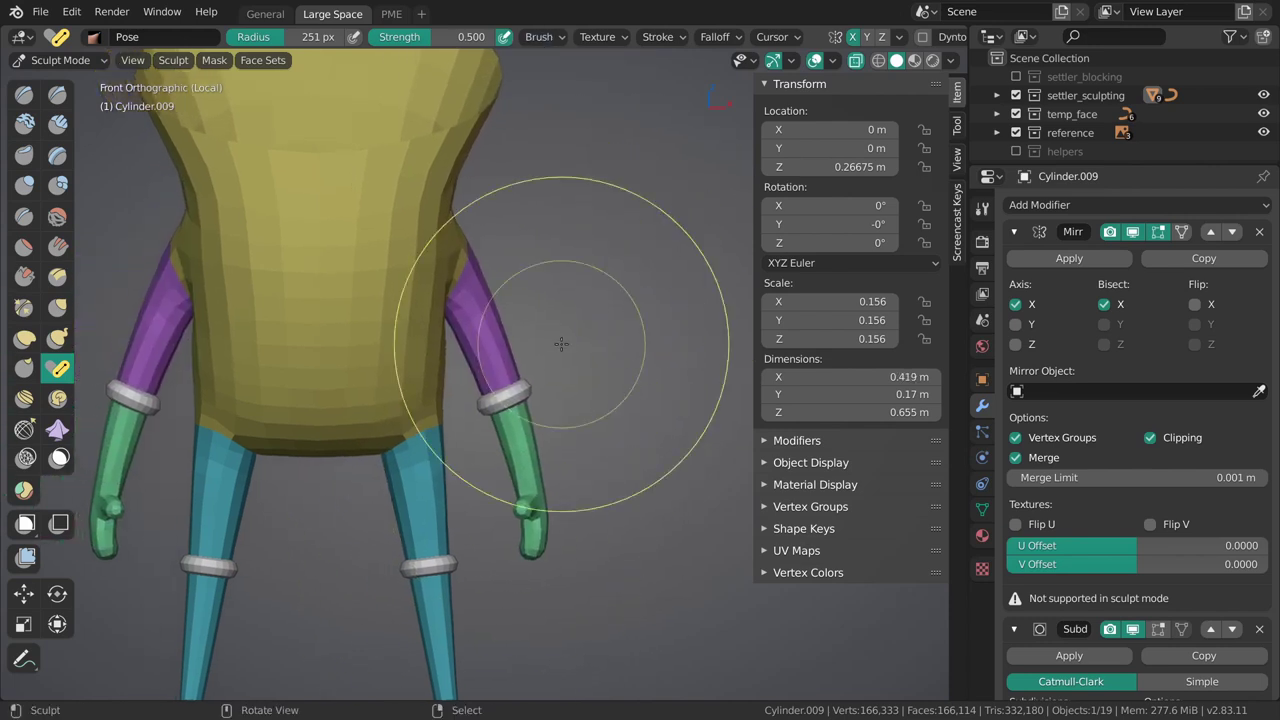
Set the Pose brush's Pose Origin Offset to 0.300 and test it on the hand and forearm.
left_click(558, 38)
left_click_drag(654, 186, 678, 188)
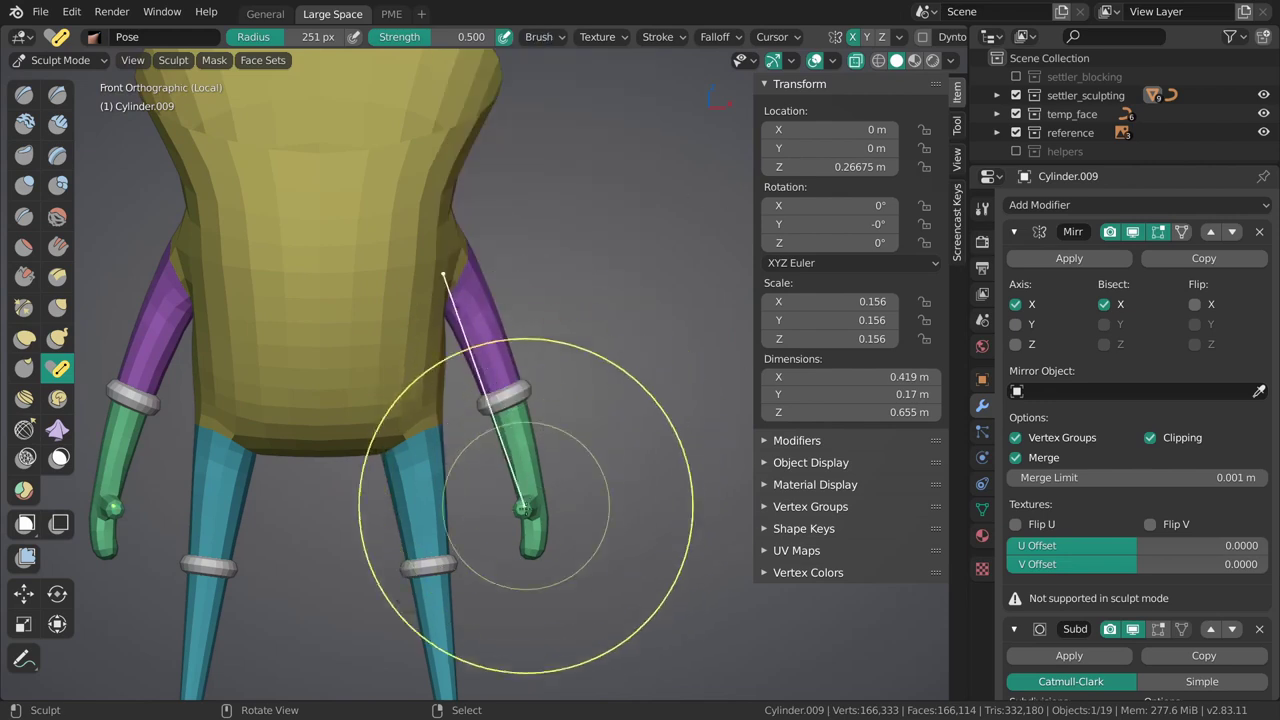
mouse_move(526, 511)
left_mouse_down()
mouse_move(668, 363)
mouse_move(625, 120)
left_mouse_up()
key("ctrl+z")
left_click(565, 45)
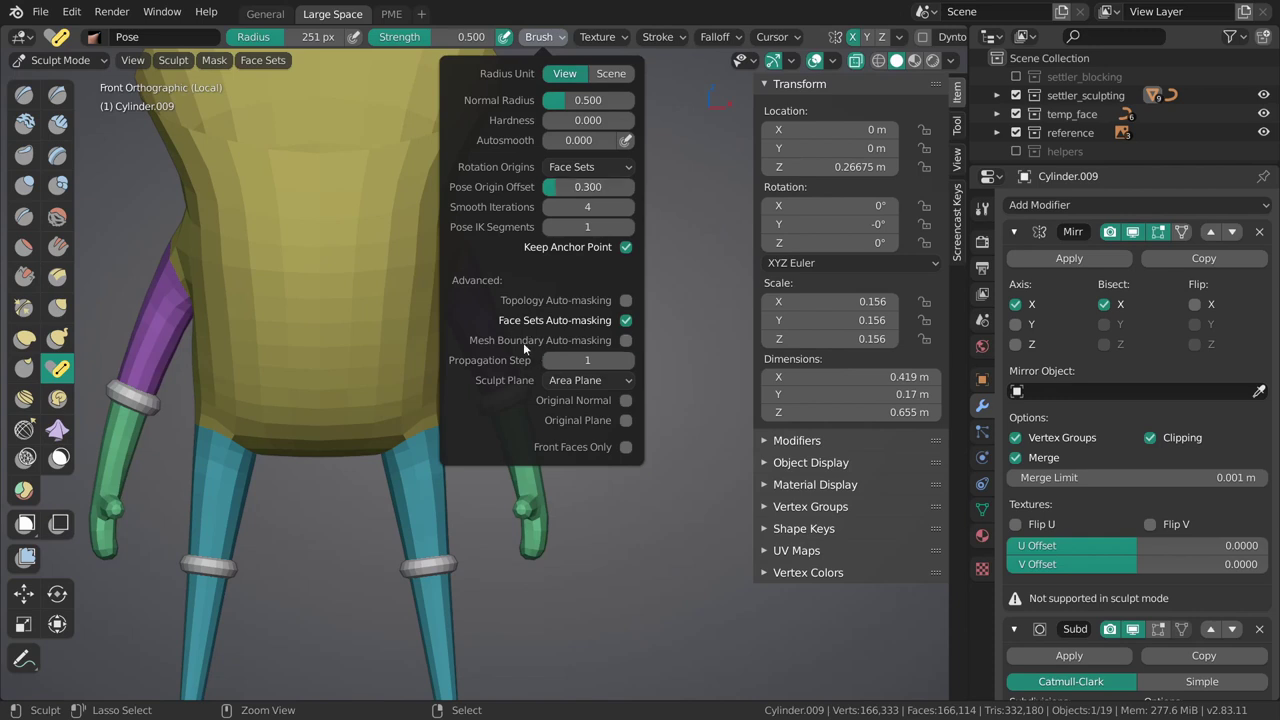
mouse_move(523, 470)
left_mouse_down()
mouse_move(529, 414)
mouse_move(743, 263)
mouse_move(506, 484)
mouse_move(740, 262)
mouse_move(592, 382)
mouse_move(578, 432)
mouse_move(526, 462)
mouse_move(526, 448)
left_mouse_up()
mouse_move(548, 371)
middle_mouse_down("shift")
mouse_move(568, 374)
mouse_move(496, 382)
middle_mouse_up("shift")
Select the whole arm including ring and hand in Edit Mode by temporarily hiding the shoulder's face loop.
key("Tab")
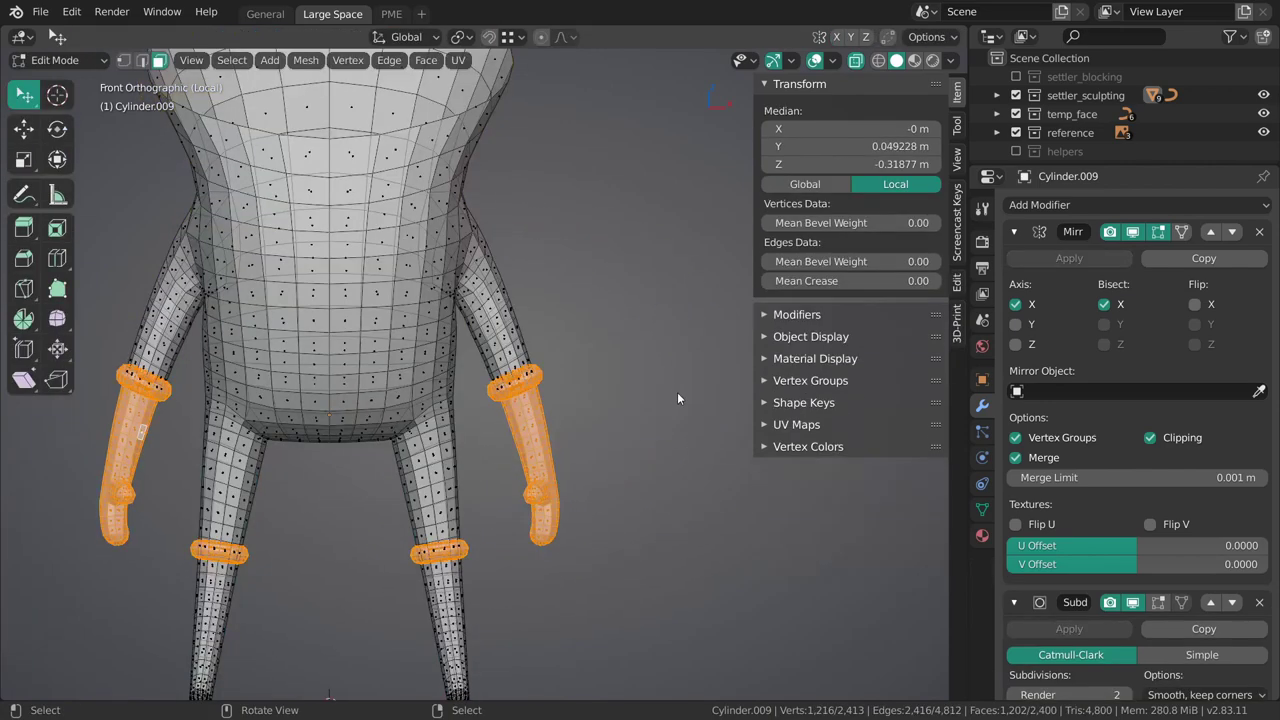
key("alt+a")
key("2")
middle_click_drag(526, 294, 432, 307)
key("KP_1")
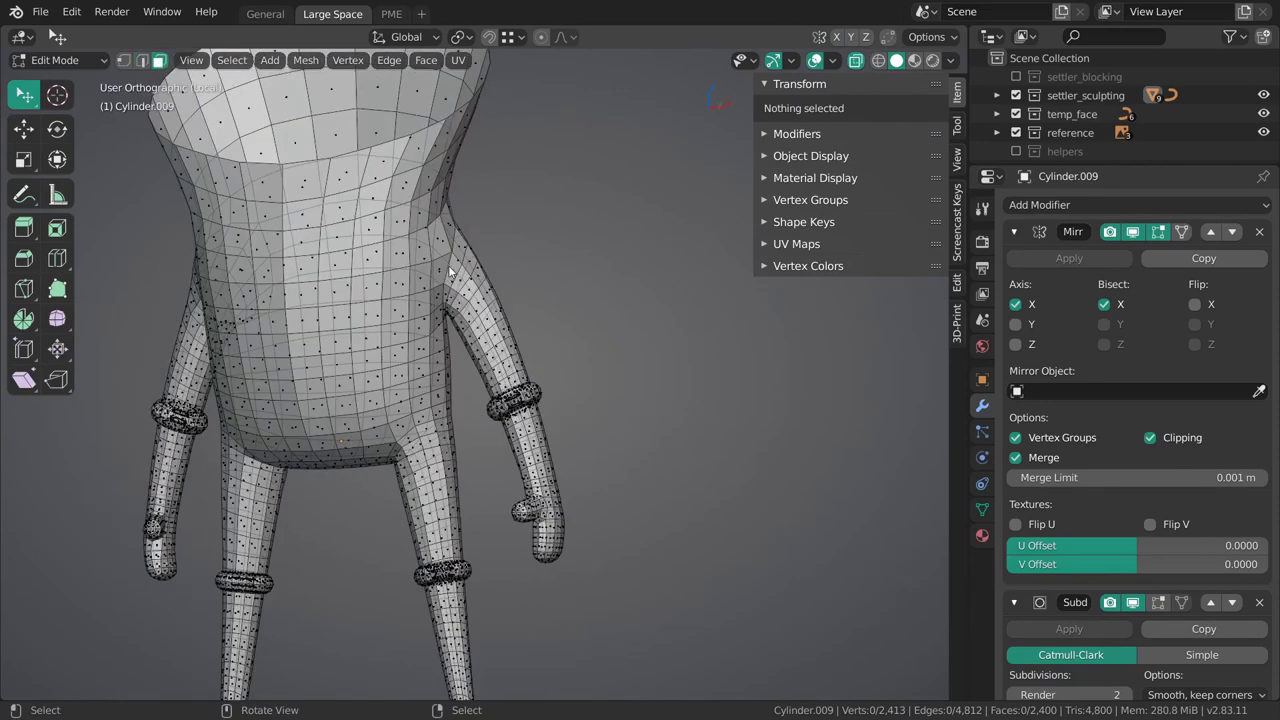
left_click(451, 270, "alt")
left_click(465, 280, "alt")
key("h")
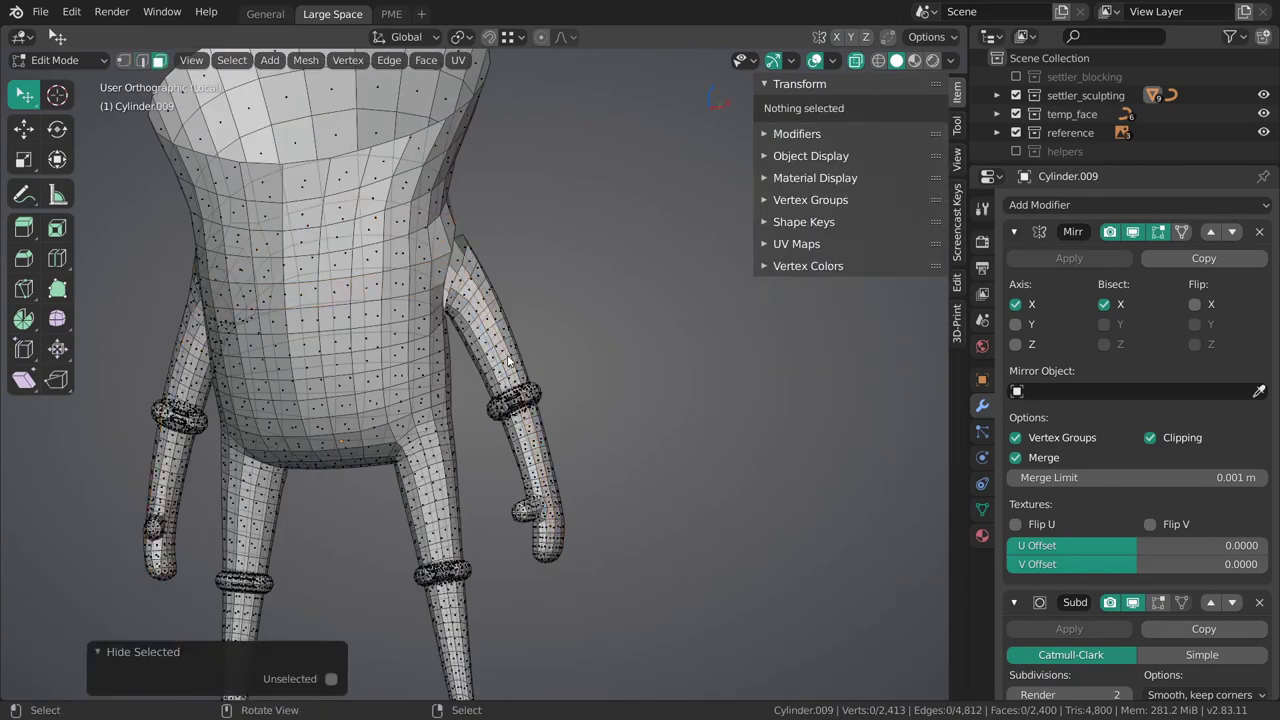
key("l")
key("alt+h")
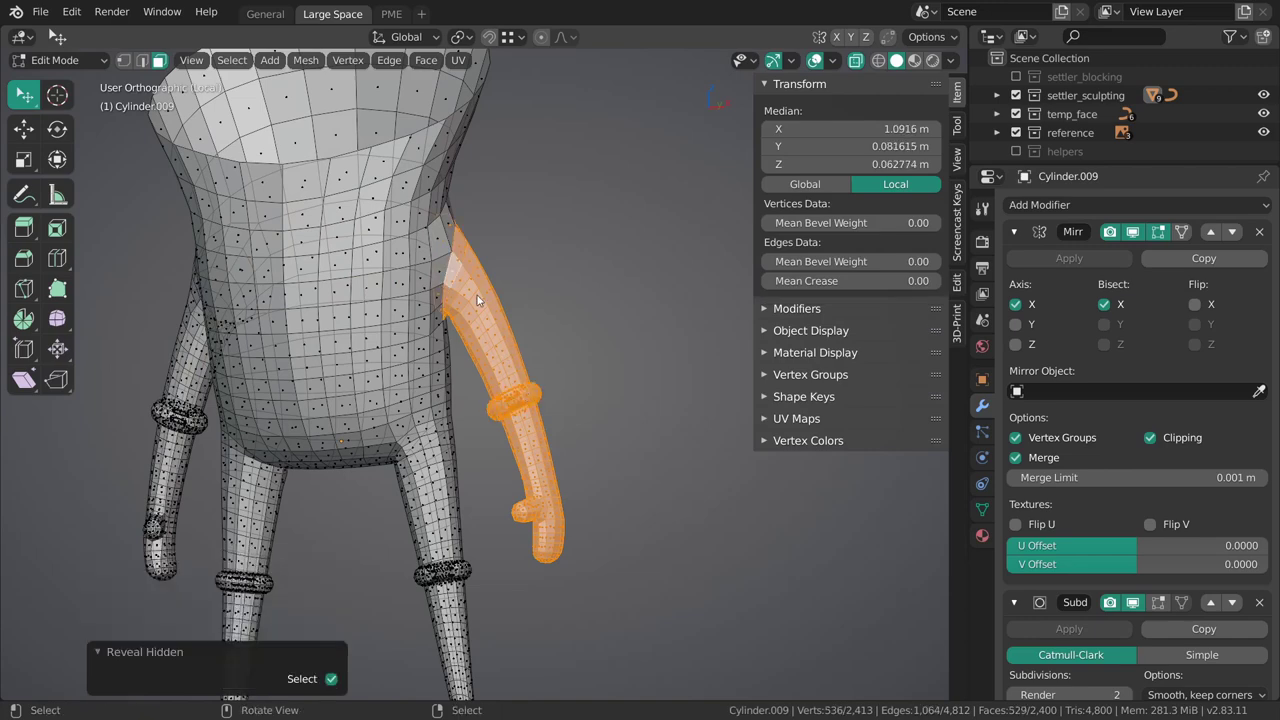
Try rotating the whole selected arm up to roughly horizontal in front view.
middle_click_drag(477, 294, 542, 344)
key("r")
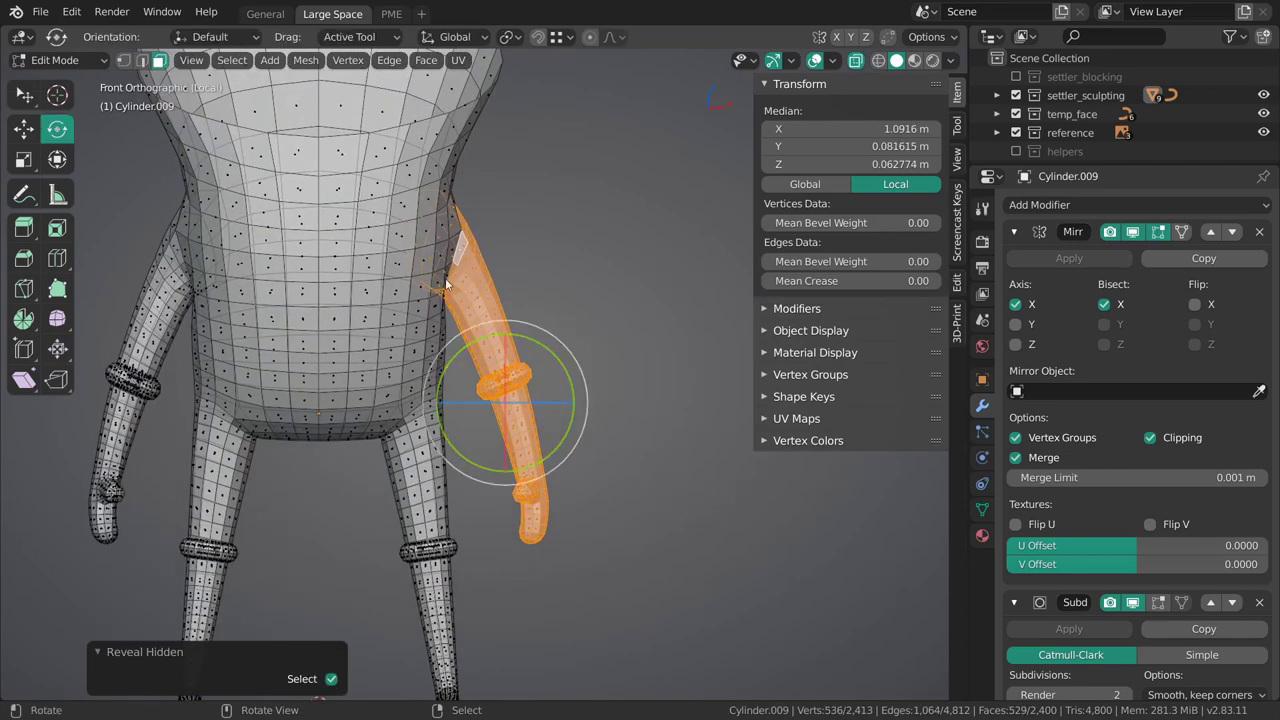
left_click_drag(616, 448, 716, 230)
key("shift+space")
key("g")
key("ctrl+z")
key("ctrl+z")
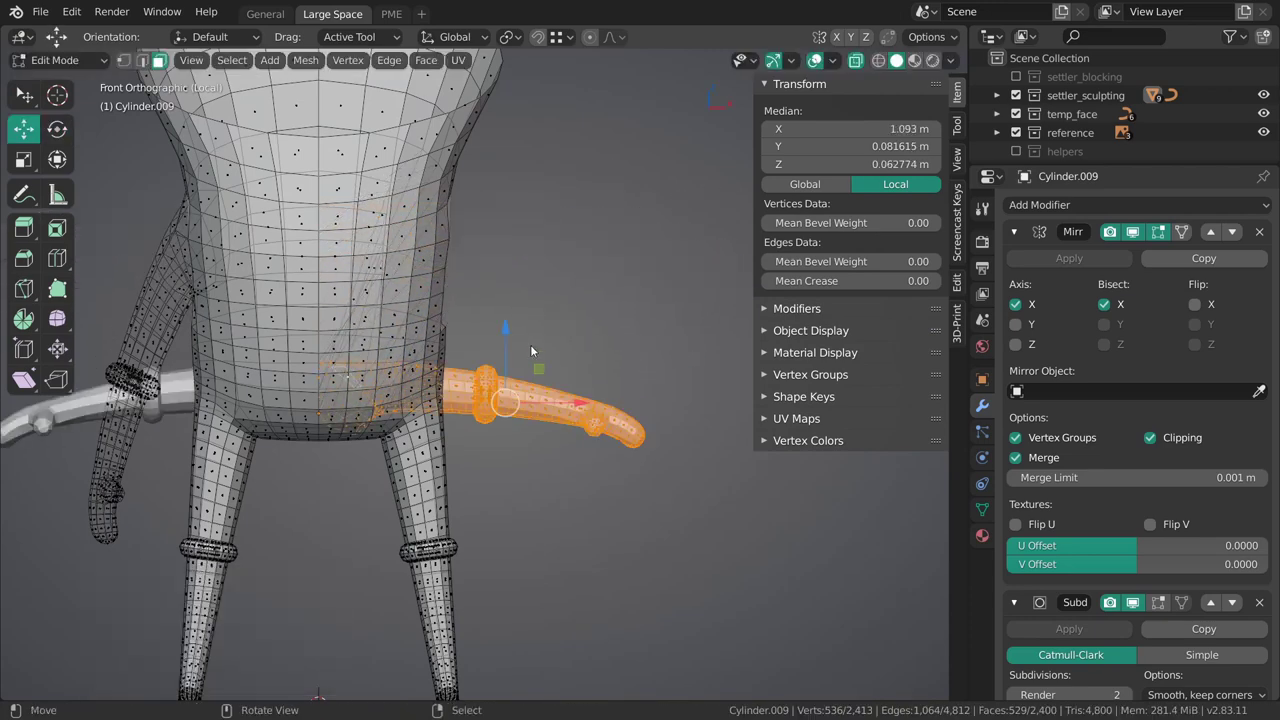
Turn off X-ray and deselect the face loops closest to the shoulder, keeping the rest of the arm selected.
middle_click_drag(463, 246, 437, 257)
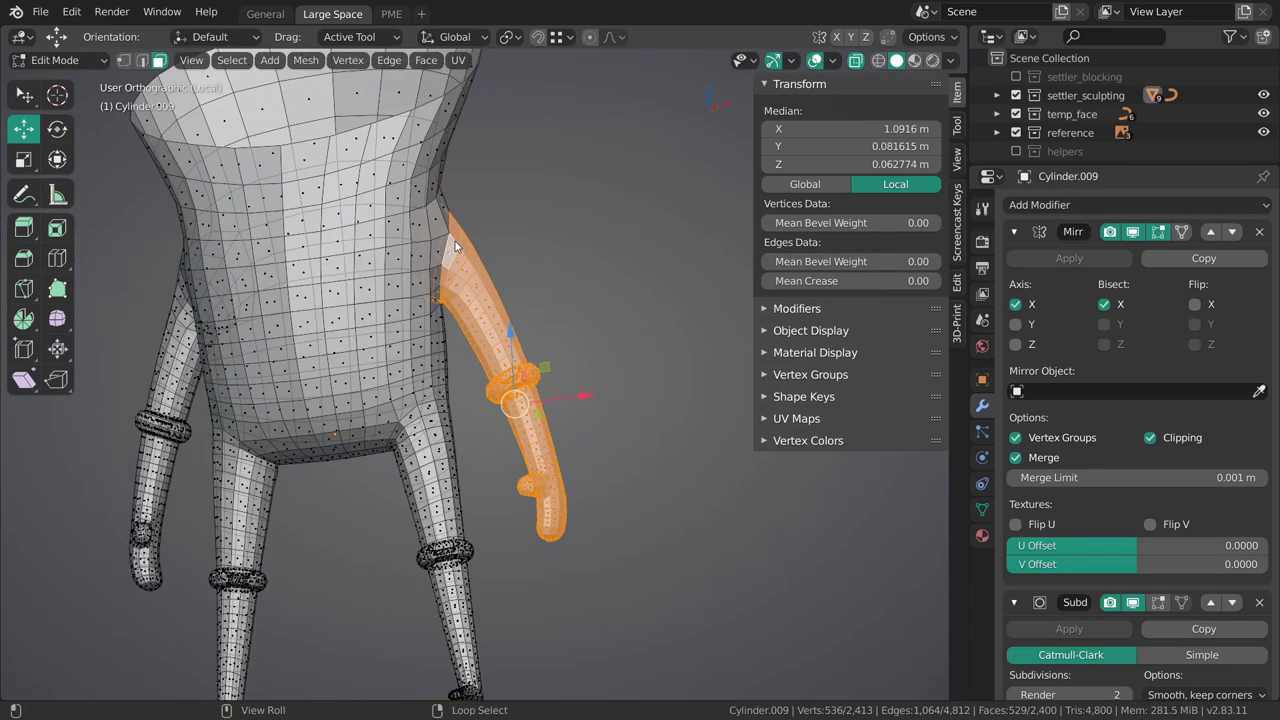
key("alt+z")
right_click(455, 238, "alt+shift")
right_click(471, 261, "alt+shift")
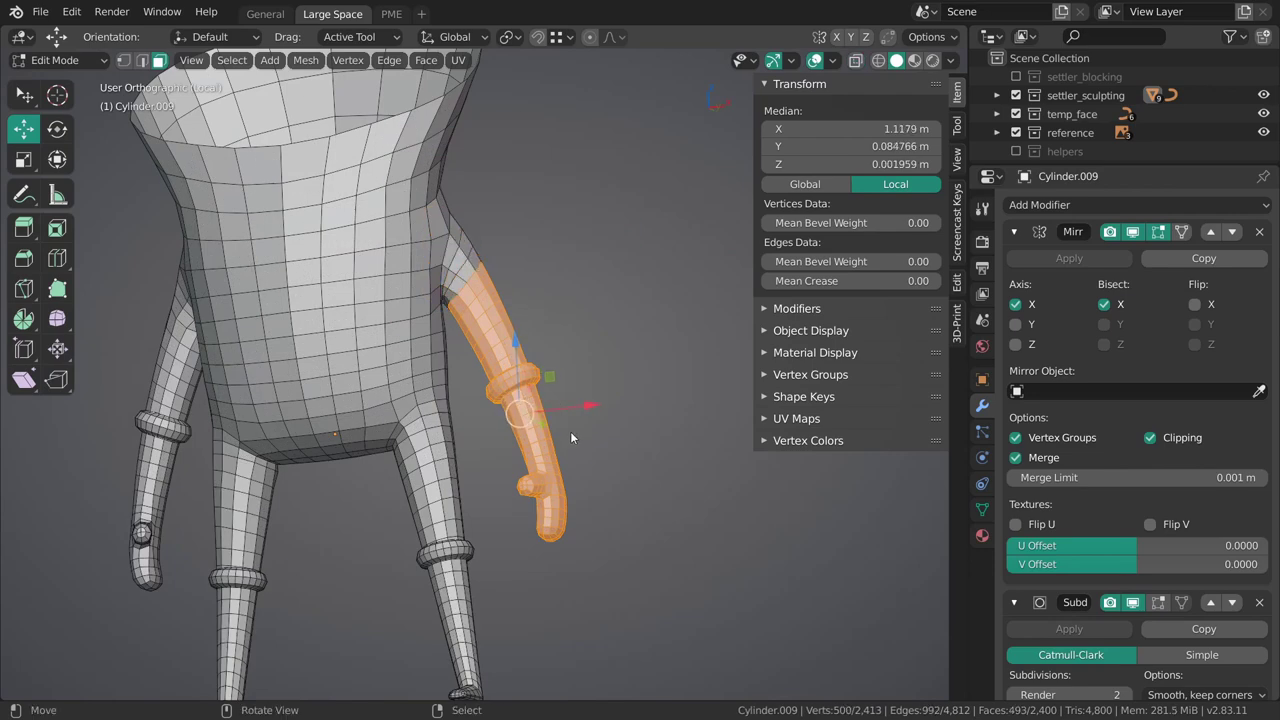
Rotate and move the selected arm faces in front view until the arm extends roughly horizontally from the shoulder.
key("KP_1")
key("r")
left_click(600, 327)
key("g")
left_click(694, 342)
key("r")
left_click(660, 378)
key("g")
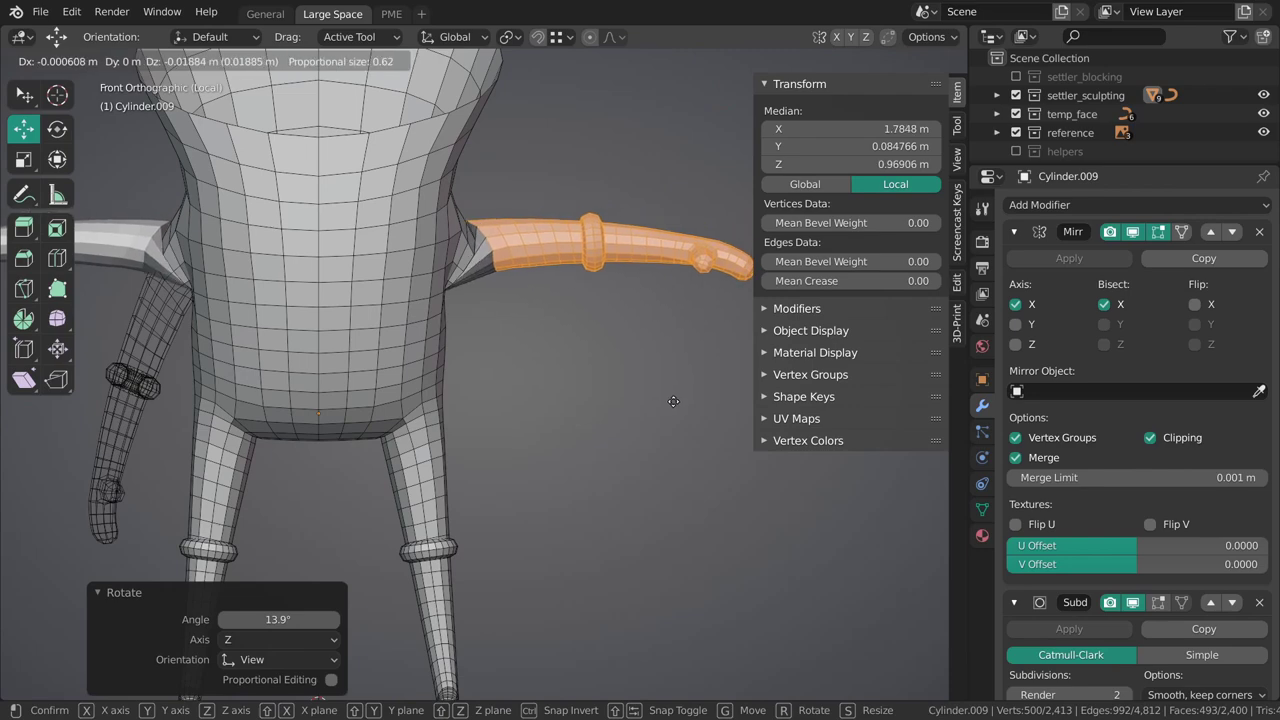
left_click(673, 404)
scroll(496, 319, "down", 4)
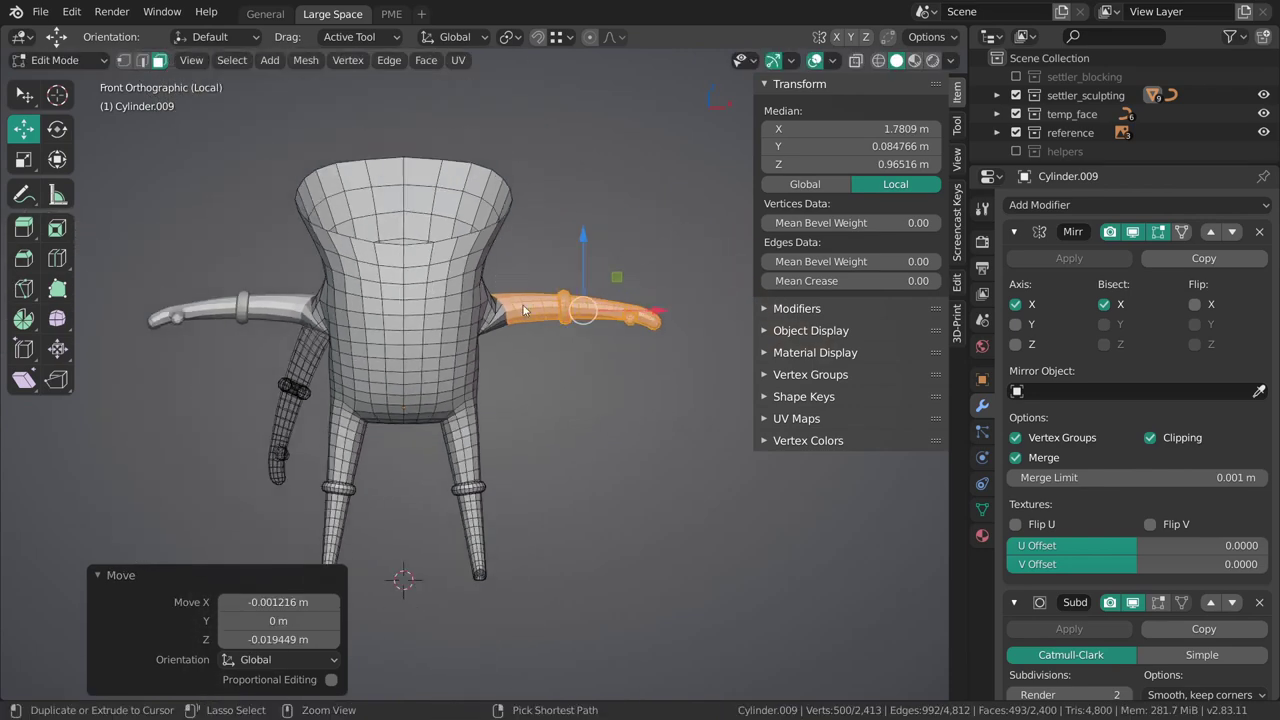
Refine the raised arm's tilt and shift it outward by about 0.011 m in X and 0.009 m in Z.
scroll(569, 374, "up", 5)
key("r")
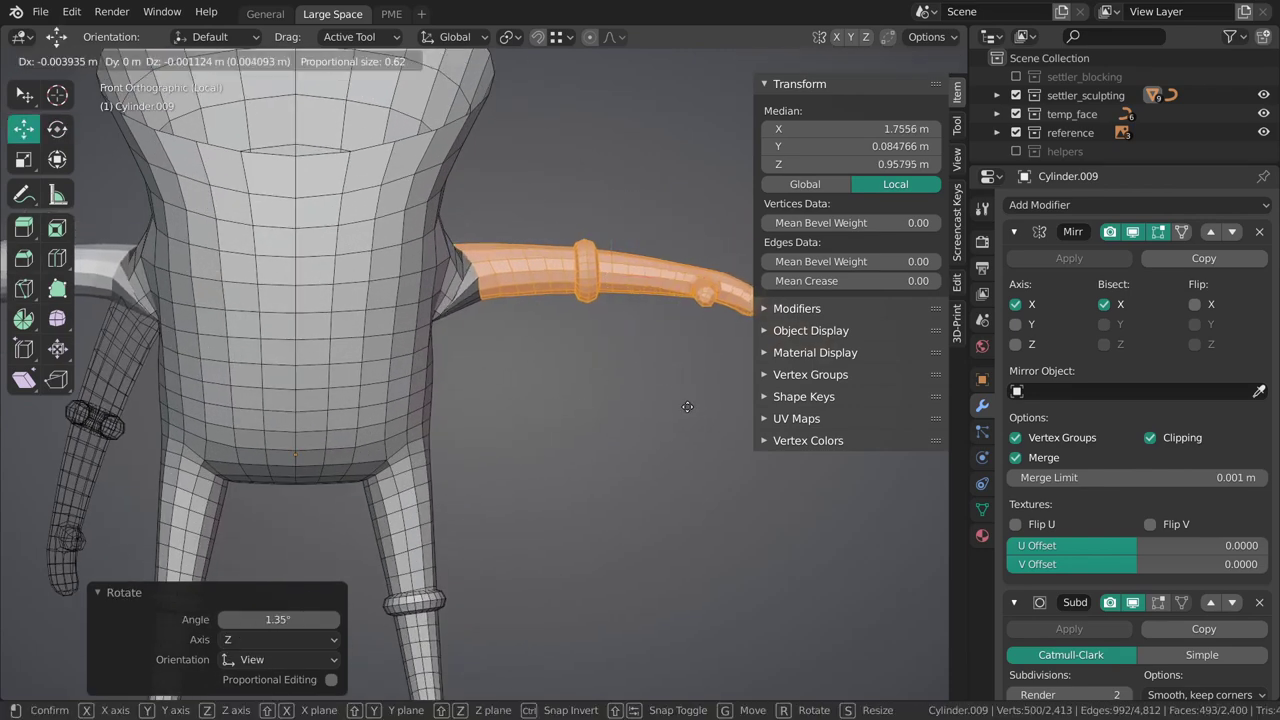
left_click_drag(687, 409, 687, 411)
key("r")
left_click_drag(687, 410, 690, 404)
middle_click_drag(646, 368, 637, 396, "shift")
middle_click_drag(715, 435, 645, 438, "shift")
left_click_drag(659, 433, 665, 429)
key("g")
left_click_drag(667, 430, 680, 419)
Make a final small rotation and move of the arm so it lines up with the shoulder.
key("r")
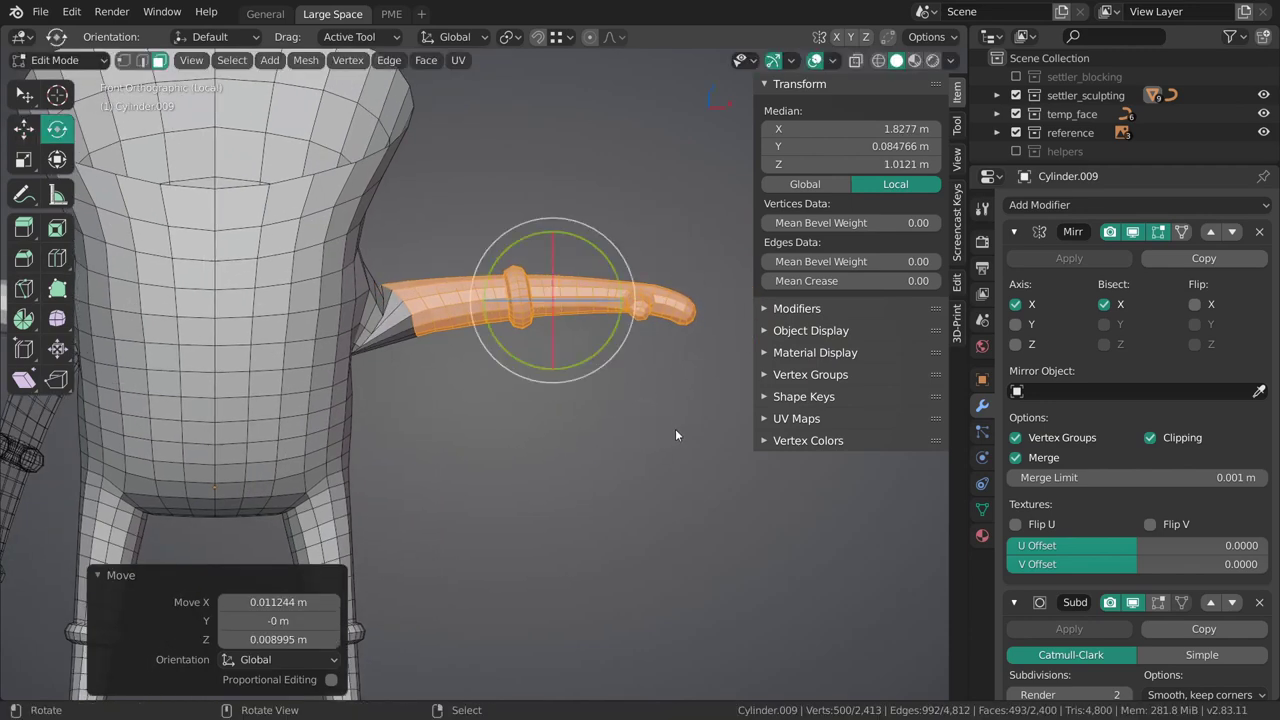
key("r")
left_click(676, 432)
scroll(600, 360, "down", 2)
left_click_drag(731, 457, 728, 459)
key("g")
left_click_drag(728, 456, 727, 460)
scroll(690, 400, "up", 2)
middle_click_drag(662, 353, 501, 390, "shift")
Switch to Sculpt Mode and pull the underside of the shoulder joint with the Grab brush at a 175 px radius.
key("ctrl+Tab")
left_click(562, 325)
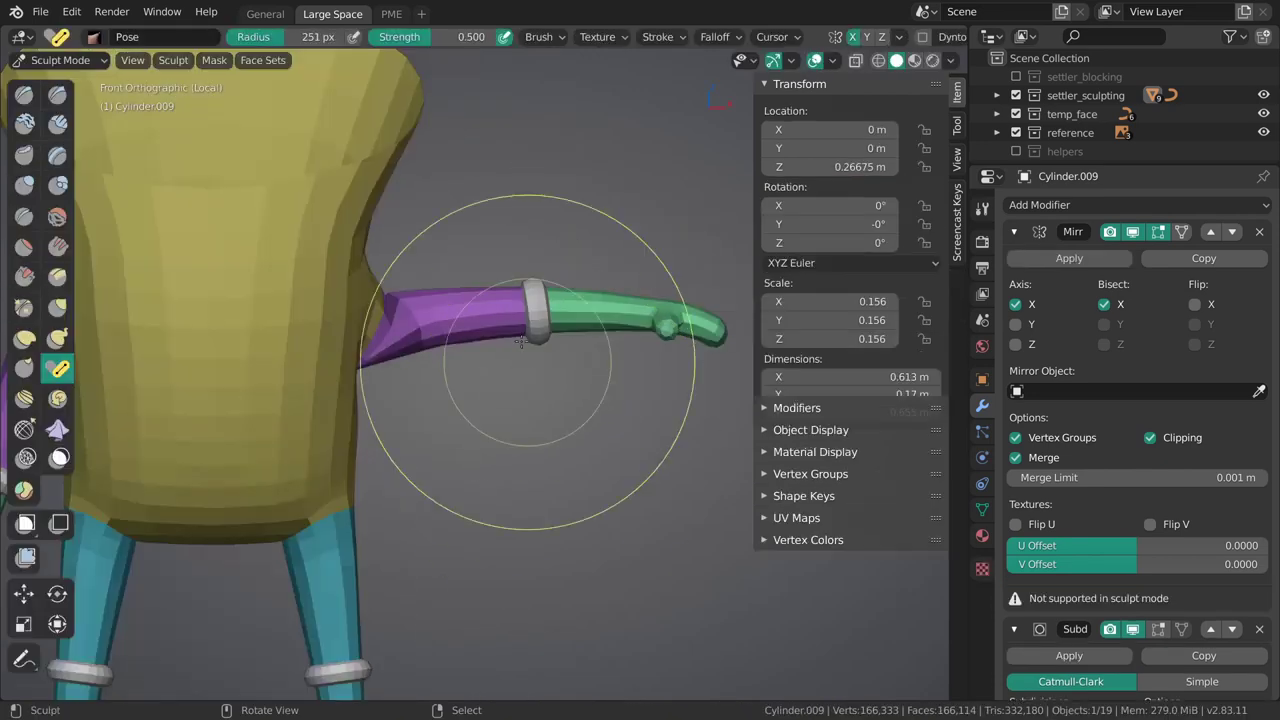
mouse_move(474, 313)
middle_mouse_down("shift")
mouse_move(521, 317)
mouse_move(425, 320)
mouse_move(490, 382)
mouse_move(520, 394)
mouse_move(528, 369)
mouse_move(608, 389)
middle_mouse_up("shift")
key("g")
key("f")
left_click(608, 390)
left_click_drag(489, 391, 482, 406)
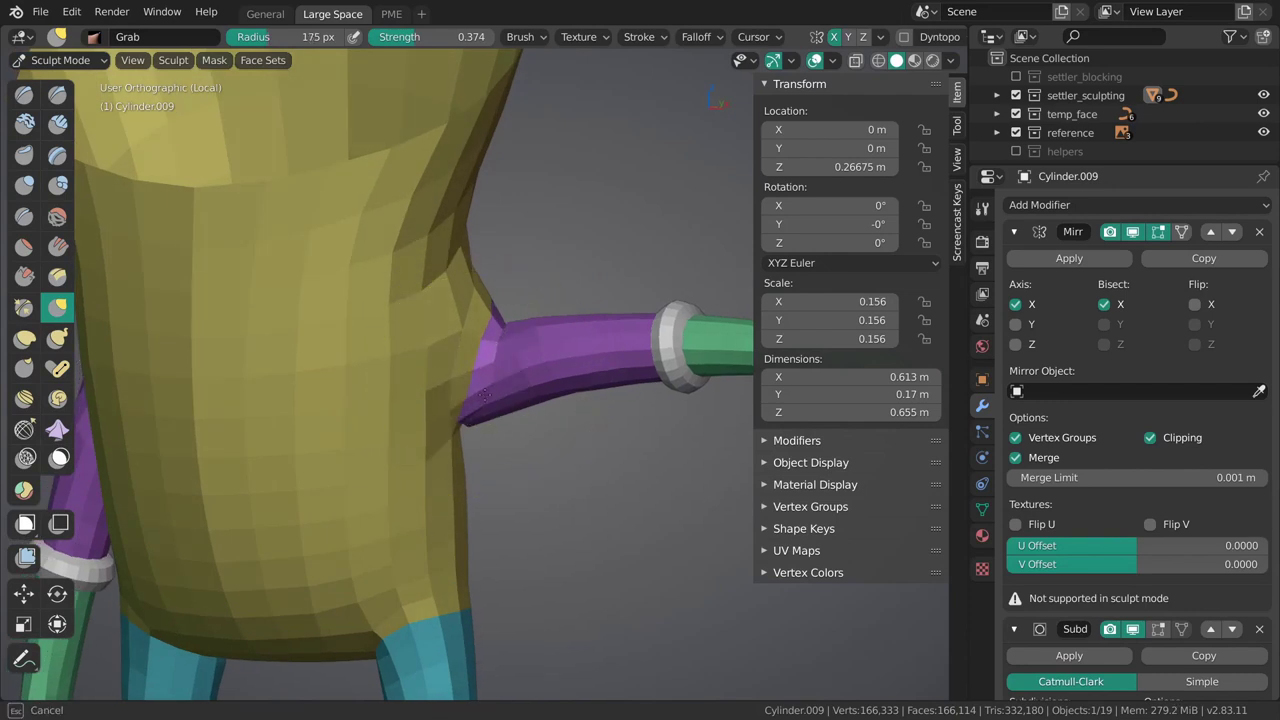
middle_click_drag(494, 407, 541, 337)
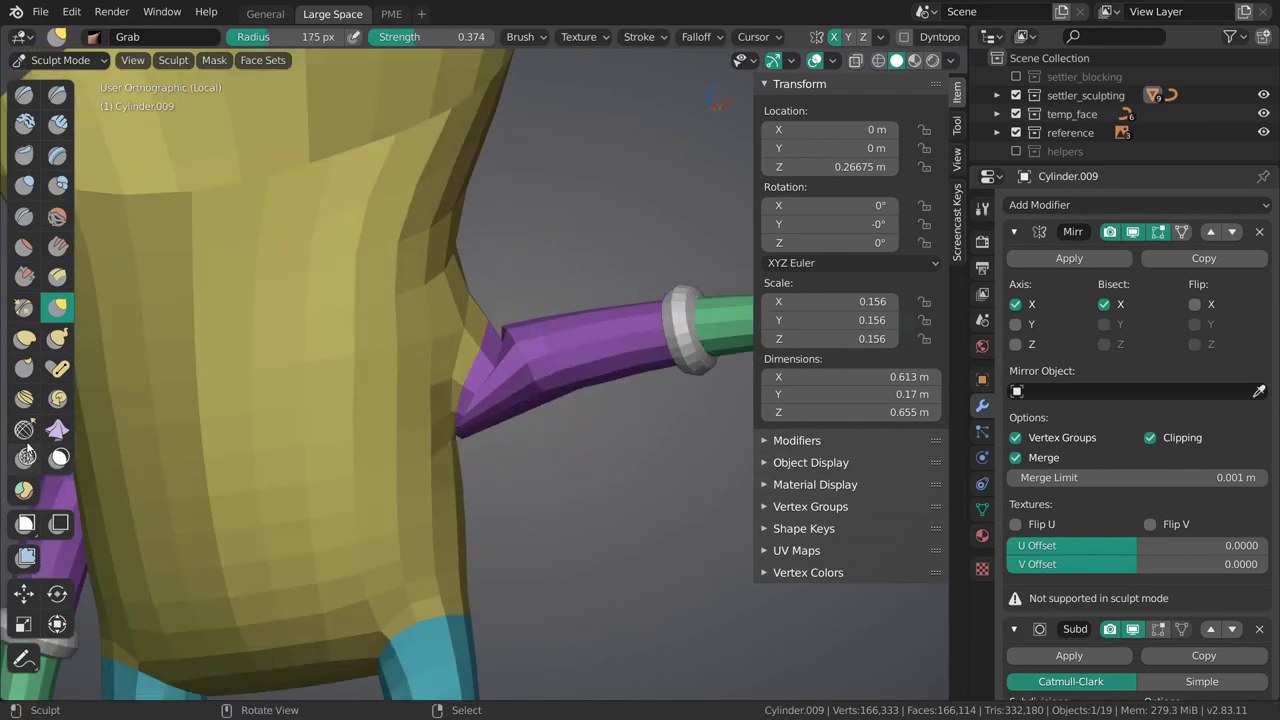
Even out the stretched faces at the shoulder joint with the Topology brush, reducing its radius from 216 to 73 px.
left_click(24, 430)
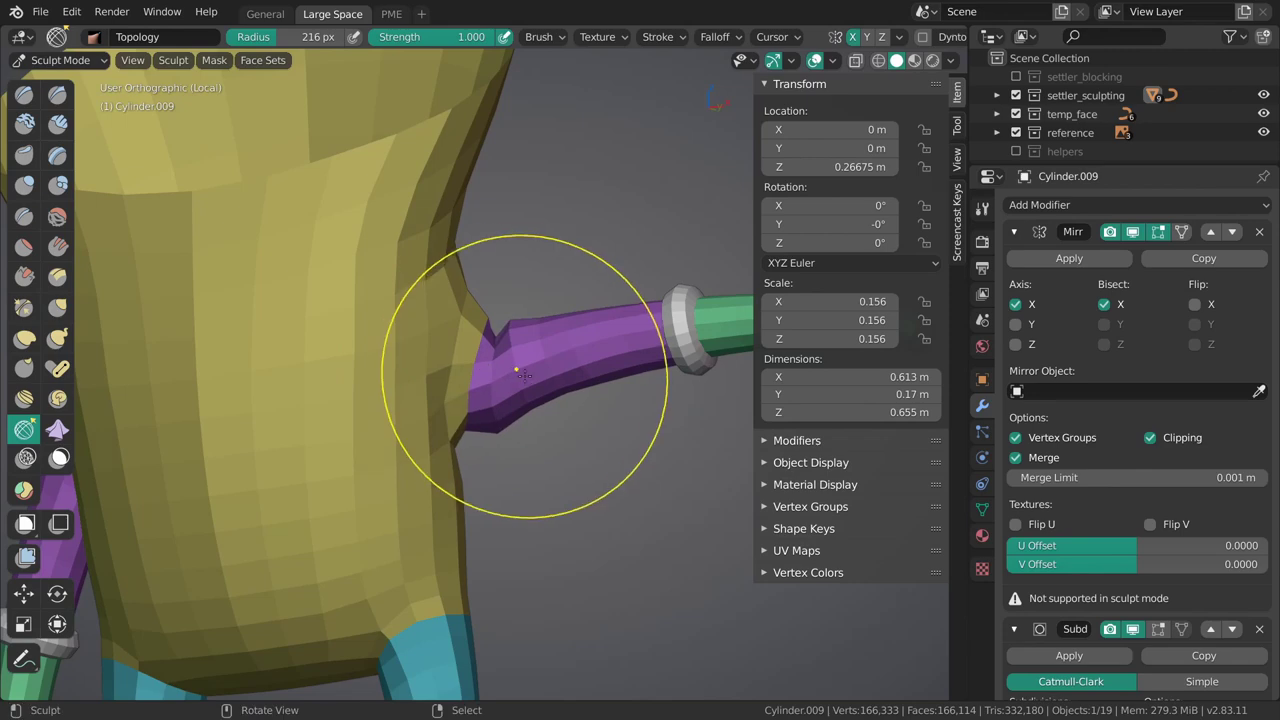
middle_click_drag(522, 368, 514, 372)
left_click_drag(531, 374, 505, 376)
key("f")
left_click(500, 370)
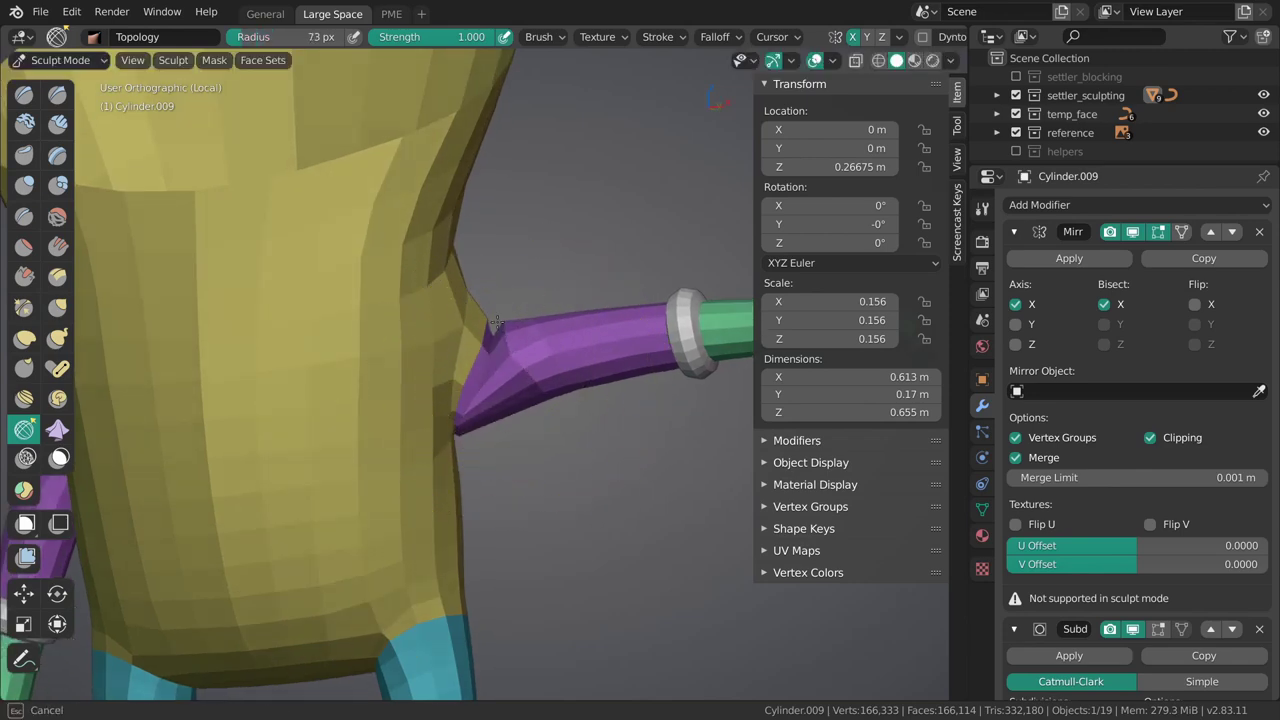
key("f")
left_click(502, 326)
mouse_move(510, 347)
middle_mouse_down()
mouse_move(502, 330)
mouse_move(520, 365)
middle_mouse_up()
middle_click_drag(539, 318, 484, 339)
Try smoothing the shoulder joint with the Smooth brush at strength 0.819, enlarging its radius to 240 px.
mouse_move(568, 398)
middle_mouse_down()
mouse_move(457, 386)
mouse_move(491, 314)
mouse_move(527, 304)
middle_mouse_up()
mouse_move(634, 428)
middle_mouse_down()
mouse_move(660, 400)
mouse_move(423, 529)
mouse_move(509, 400)
mouse_move(470, 332)
middle_mouse_up()
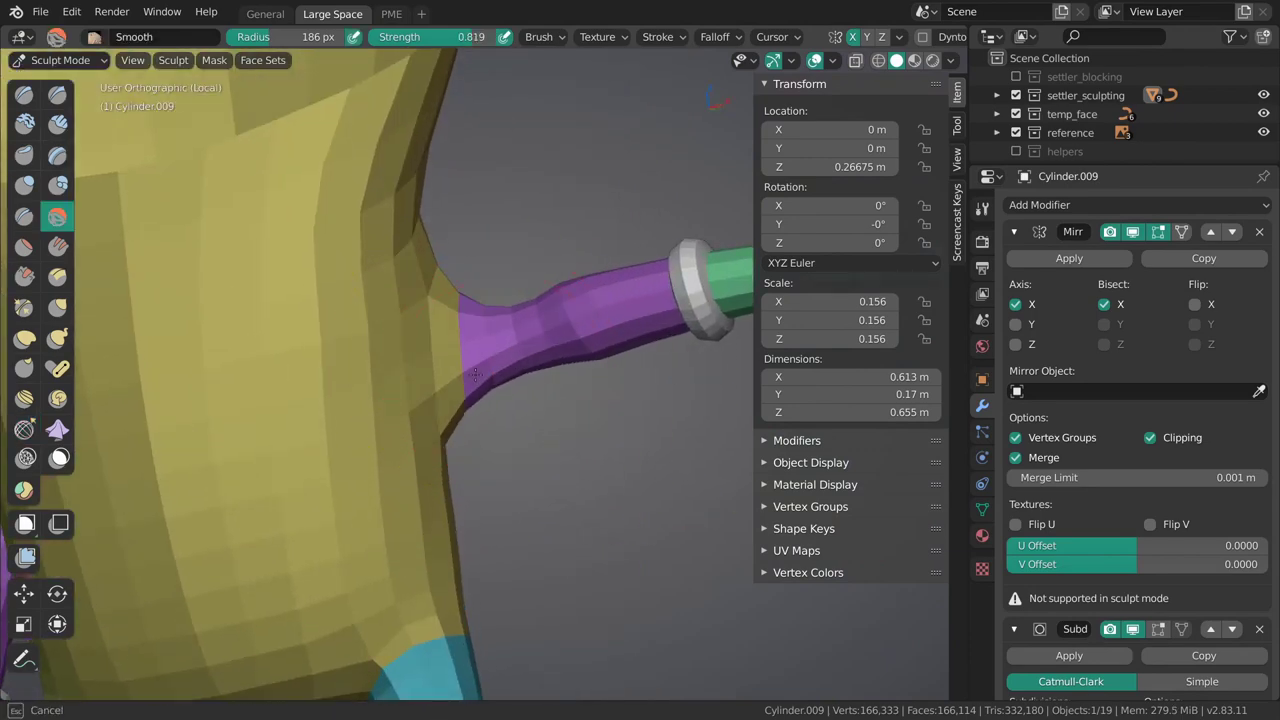
middle_click_drag(506, 376, 532, 374)
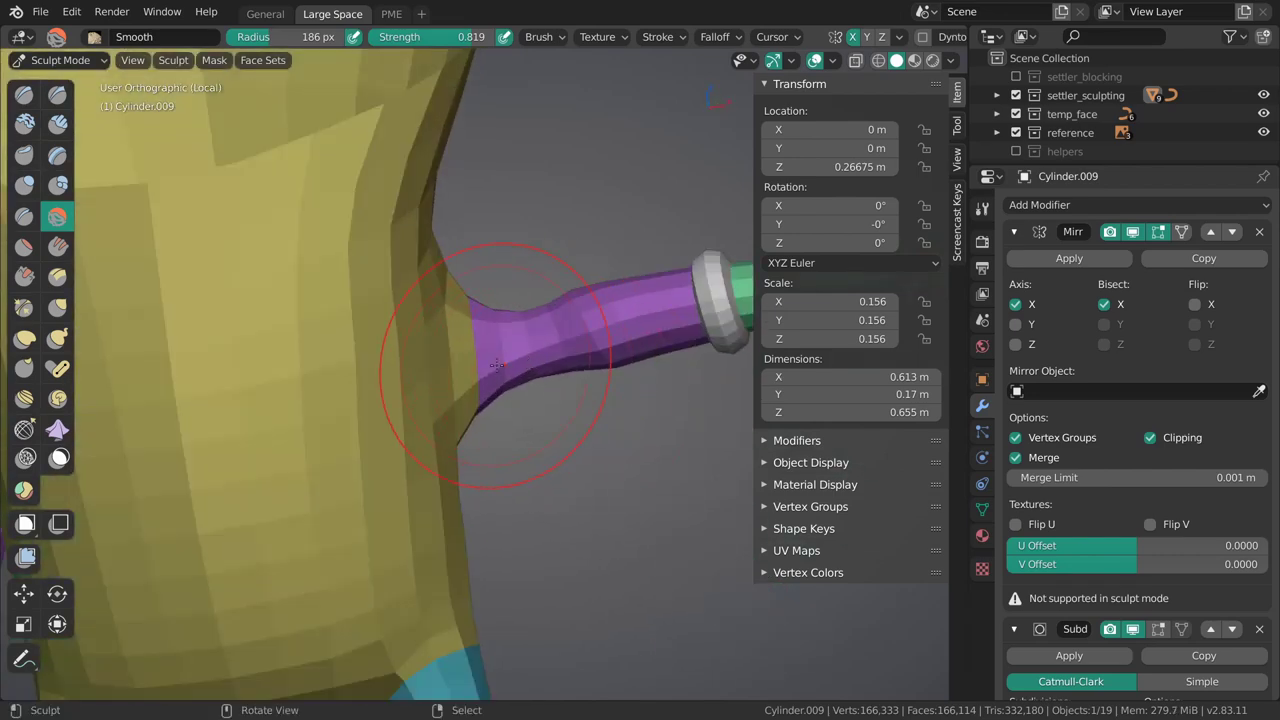
key("f")
left_click(536, 346)
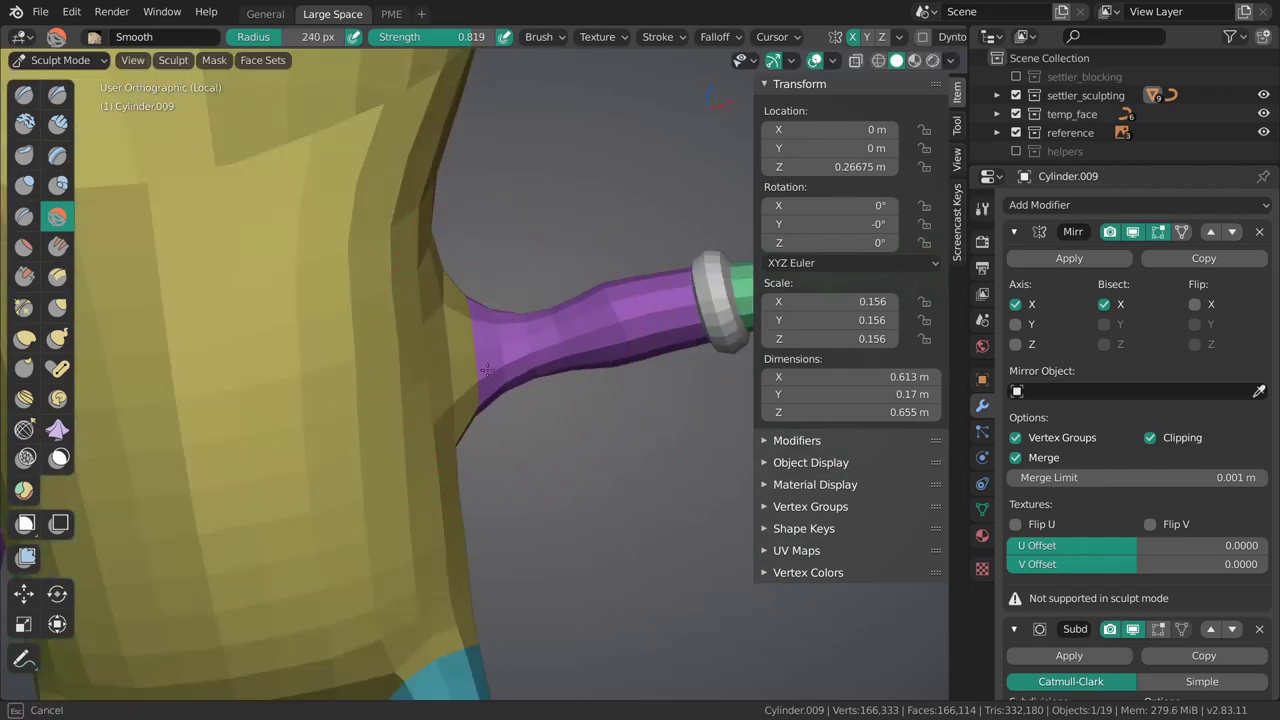
middle_click_drag(539, 349, 484, 375)
Lower the Smooth brush's strength to 0.171 and gently smooth the transition between arm and torso.
key("shift+f")
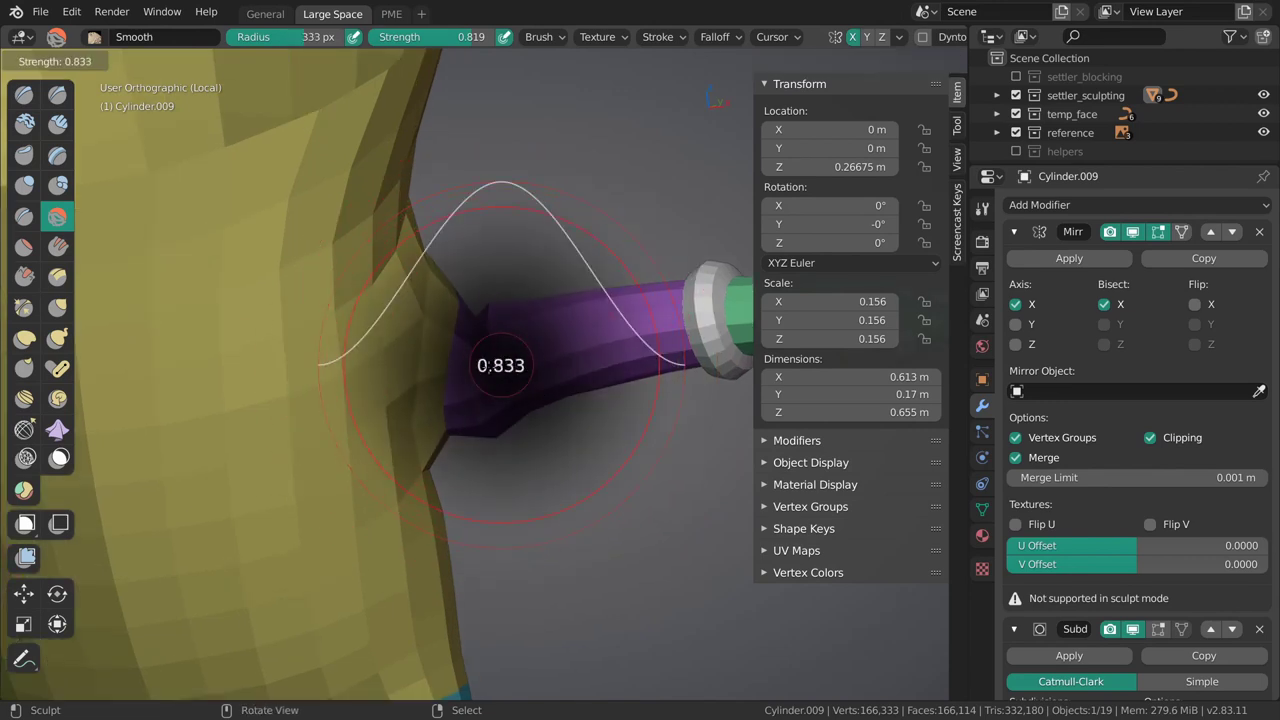
left_click(458, 366)
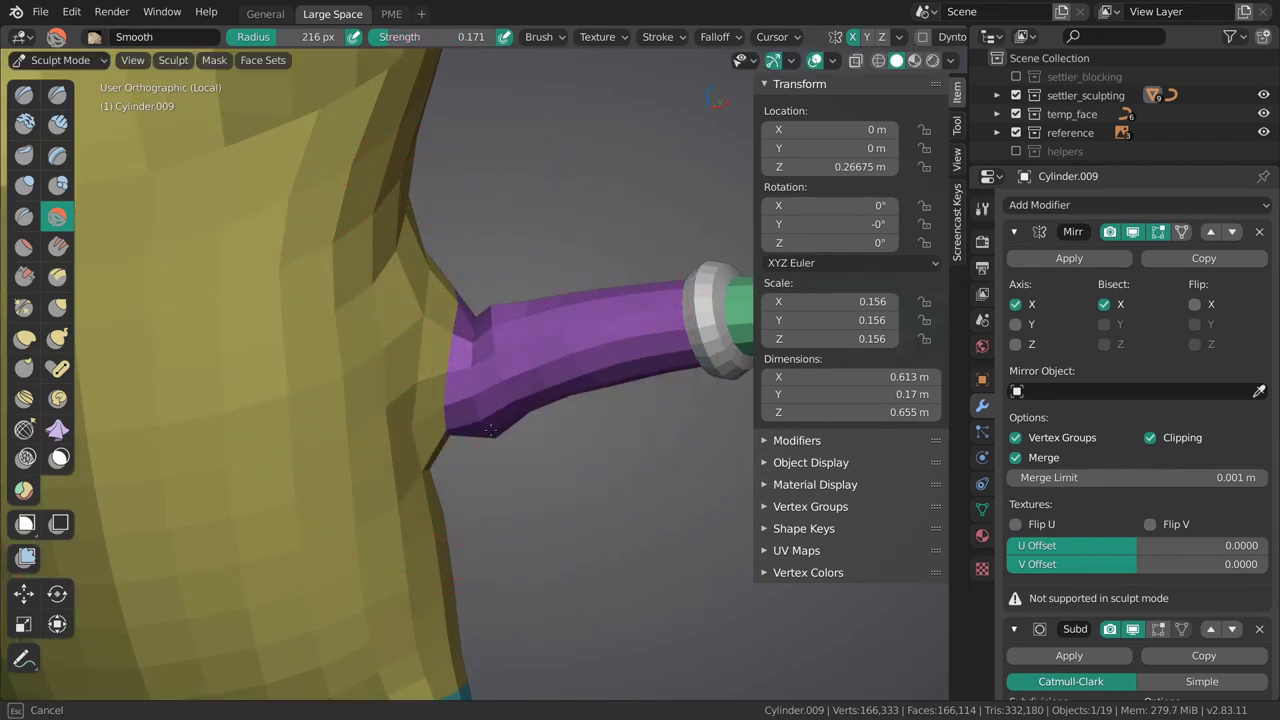
middle_click_drag(503, 320, 512, 245)
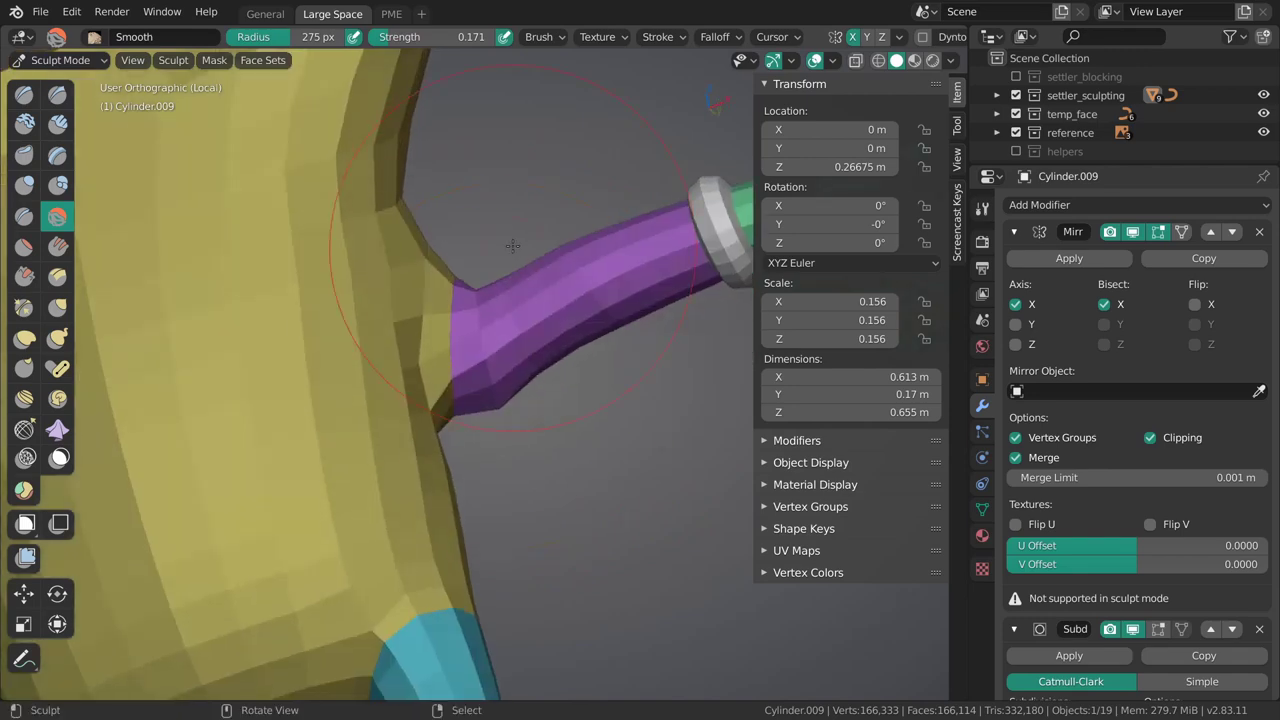
middle_click_drag(460, 362, 468, 316)
mouse_move(523, 372)
middle_mouse_down()
mouse_move(509, 343)
mouse_move(529, 357)
mouse_move(577, 363)
mouse_move(574, 353)
middle_mouse_up()
Pull the armpit and lower shoulder into shape with the Grab brush, adjusting its radius between strokes.
key("g")
key("f")
left_click(508, 388)
left_click_drag(488, 387, 485, 387)
mouse_move(467, 428)
middle_mouse_down()
mouse_move(396, 378)
mouse_move(446, 403)
middle_mouse_up()
key("f")
left_click(420, 408)
left_click_drag(431, 413, 434, 411)
key("f")
left_click(434, 424)
Refine the shoulder and armpit outline in front view with the Grab brush at a radius of about 106 px.
key("f")
mouse_move(432, 408)
middle_mouse_down()
mouse_move(356, 431)
mouse_move(465, 400)
mouse_move(508, 345)
middle_mouse_up()
left_click(428, 431)
key("f")
left_click(538, 308)
middle_click_drag(542, 305, 460, 234, "shift")
key("f")
left_click(432, 332)
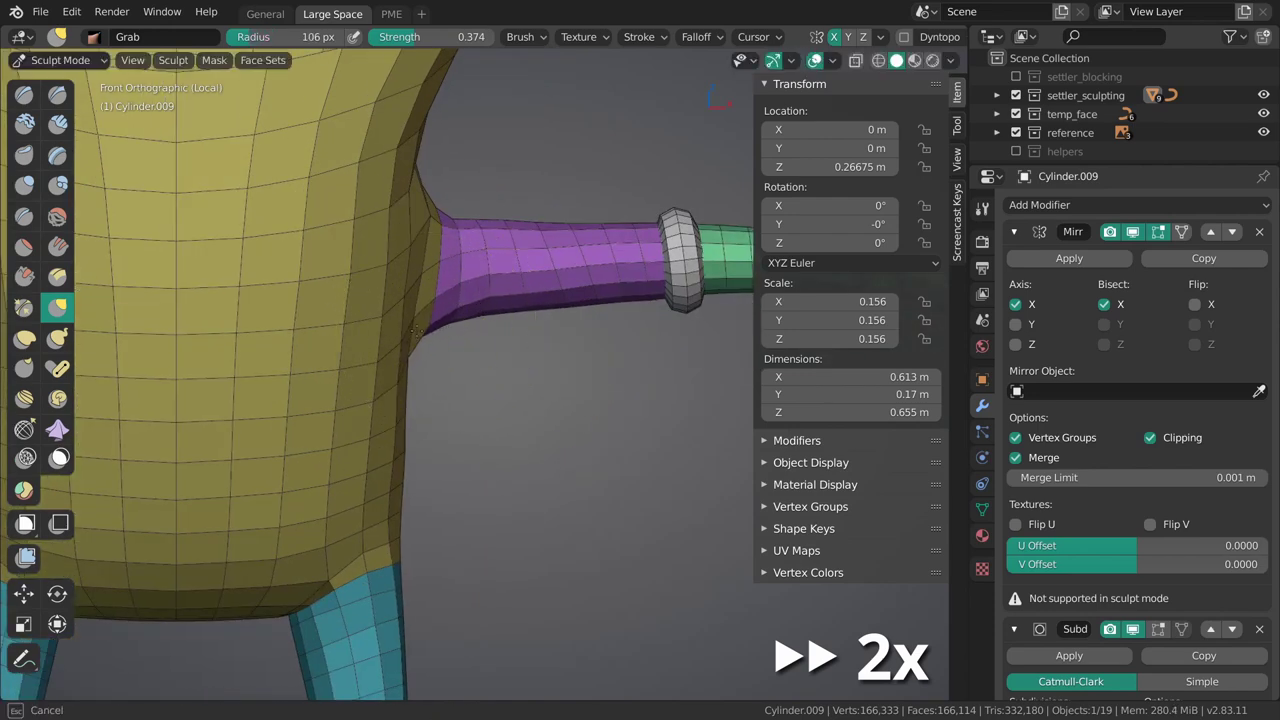
middle_click_drag(415, 318, 410, 378)
left_click_drag(412, 354, 406, 349)
key("f")
left_click(530, 385)
Relax the face distribution around the armpit and shoulder with the Topology brush.
left_click(24, 430)
left_click_drag(440, 419, 455, 417)
left_click_drag(522, 383, 523, 388)
key("KP_5")
key("KP_5")
key("f")
left_click(526, 388)
left_click_drag(224, 283, 338, 206)
middle_click_drag(342, 210, 325, 259, "shift")
middle_click_drag(528, 226, 528, 361, "shift")
middle_click_drag(506, 434, 530, 276, "shift")
Adjust the arm's attachment to the torso with a resized Grab brush, checking it from several angles.
key("g")
key("f")
left_click(390, 373)
middle_click_drag(480, 360, 623, 365)
middle_click_drag(432, 369, 430, 330, "ctrl")
middle_click_drag(365, 379, 500, 429, "shift")
Add an edge loop around the shoulder joint in Edit Mode and offset it 0.0266 m with Shrink/Fatten.
key("Tab")
key("ctrl+r")
left_click_drag(514, 414, 520, 418)
key("alt+s")
left_click_drag(591, 463, 588, 503)
left_click(588, 508)
middle_click_drag(588, 505, 517, 309)
Return to Sculpt Mode and shape the torso faces around the arm base in right view with a 98 px Grab brush.
key("ctrl+Tab")
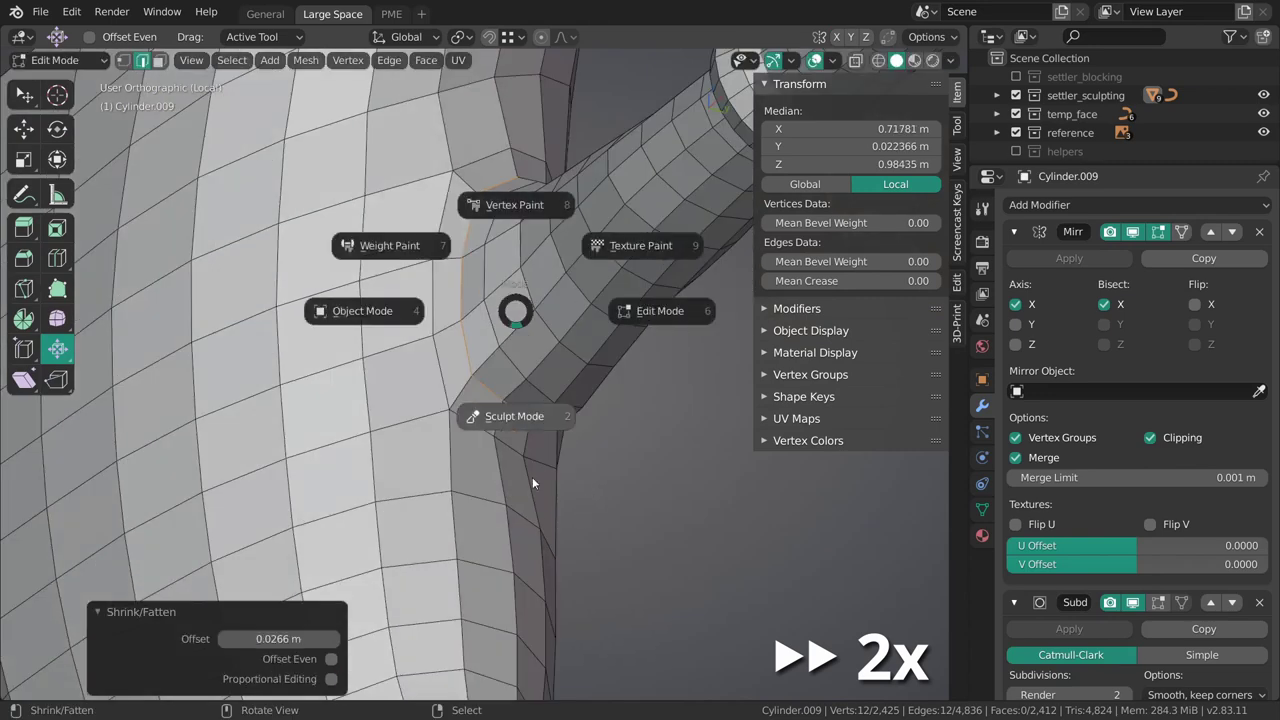
left_click(517, 415)
key("KP_3")
key("f")
left_click(527, 443)
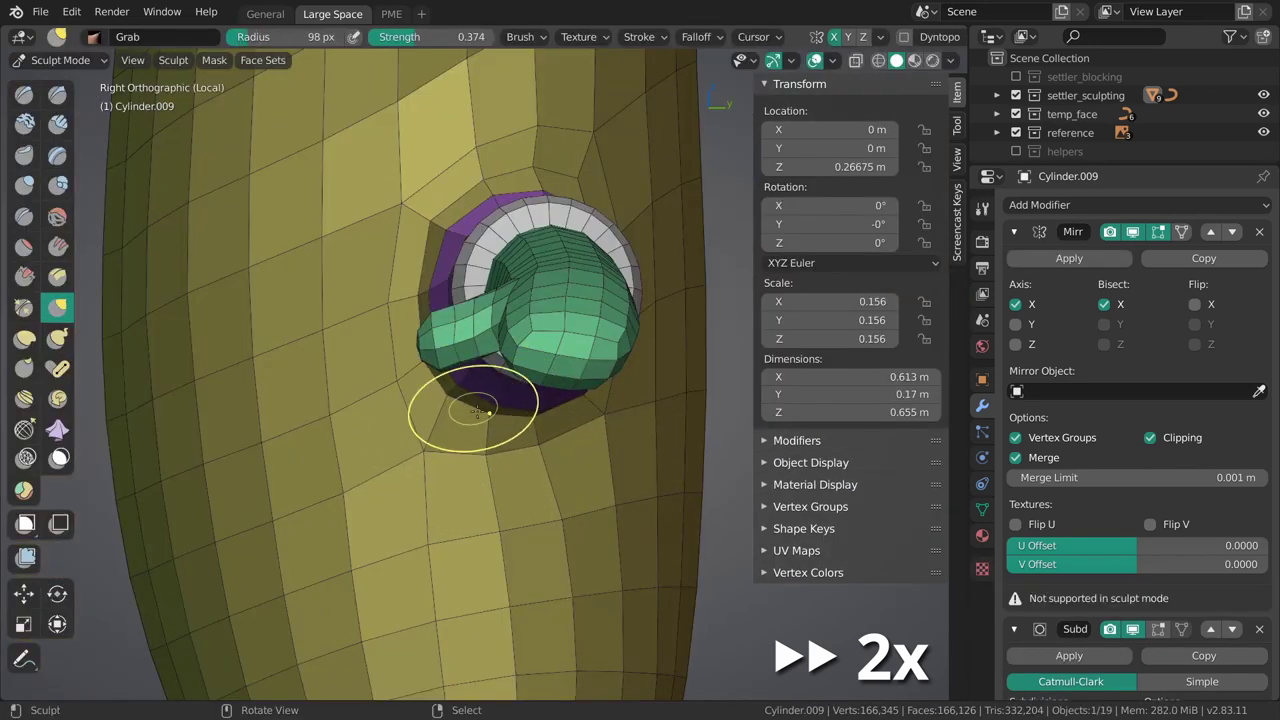
middle_click_drag(561, 435, 490, 430)
key("f")
left_click(688, 410)
Round out the back of the shoulder joint with the Grab brush at a radius of about 216 px.
middle_click_drag(688, 410, 570, 395)
left_click_drag(515, 368, 530, 352)
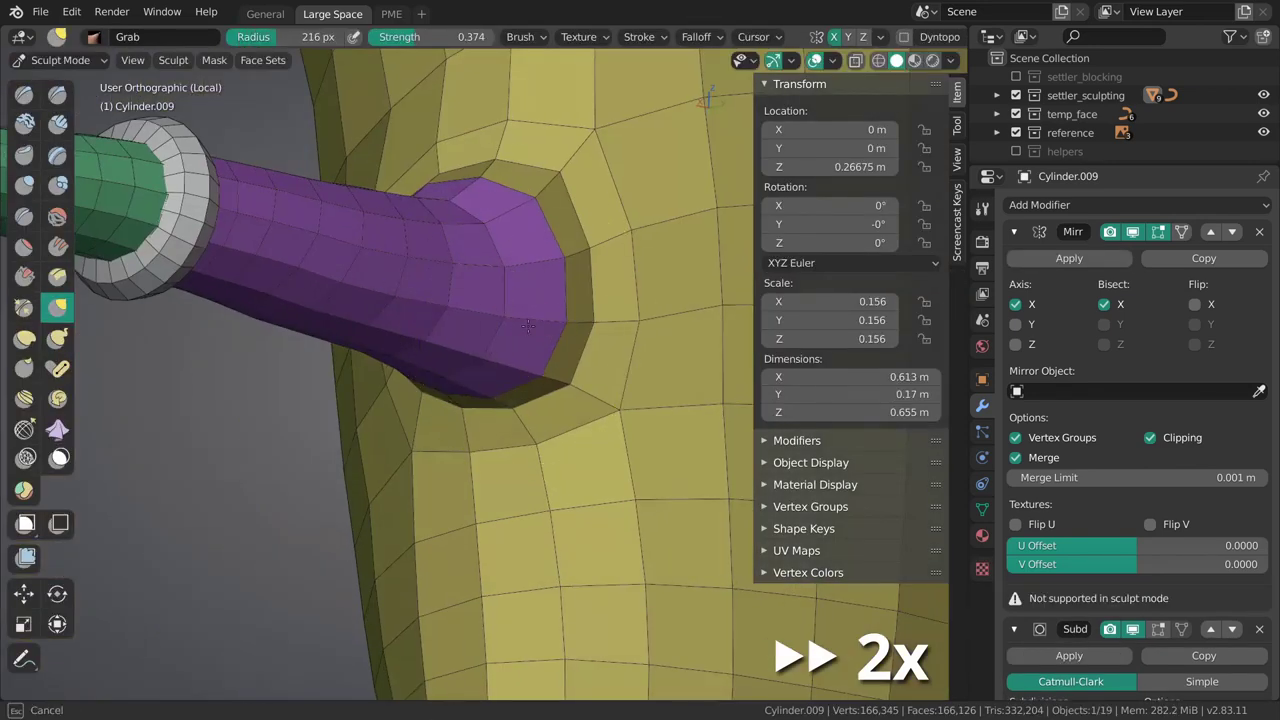
middle_click_drag(550, 300, 520, 350)
left_click_drag(468, 300, 463, 289)
mouse_move(463, 289)
middle_mouse_down()
mouse_move(485, 345)
mouse_move(460, 305)
mouse_move(483, 290)
middle_mouse_up()
mouse_move(566, 254)
middle_mouse_down()
mouse_move(460, 380)
mouse_move(640, 312)
mouse_move(374, 486)
middle_mouse_up()
key("f")
left_click(680, 293)
key("f")
left_click(613, 312)
Reshape the torso contour above the arm in back view with the Grab brush at a radius of about 195 px.
key("grave")
left_click(425, 272)
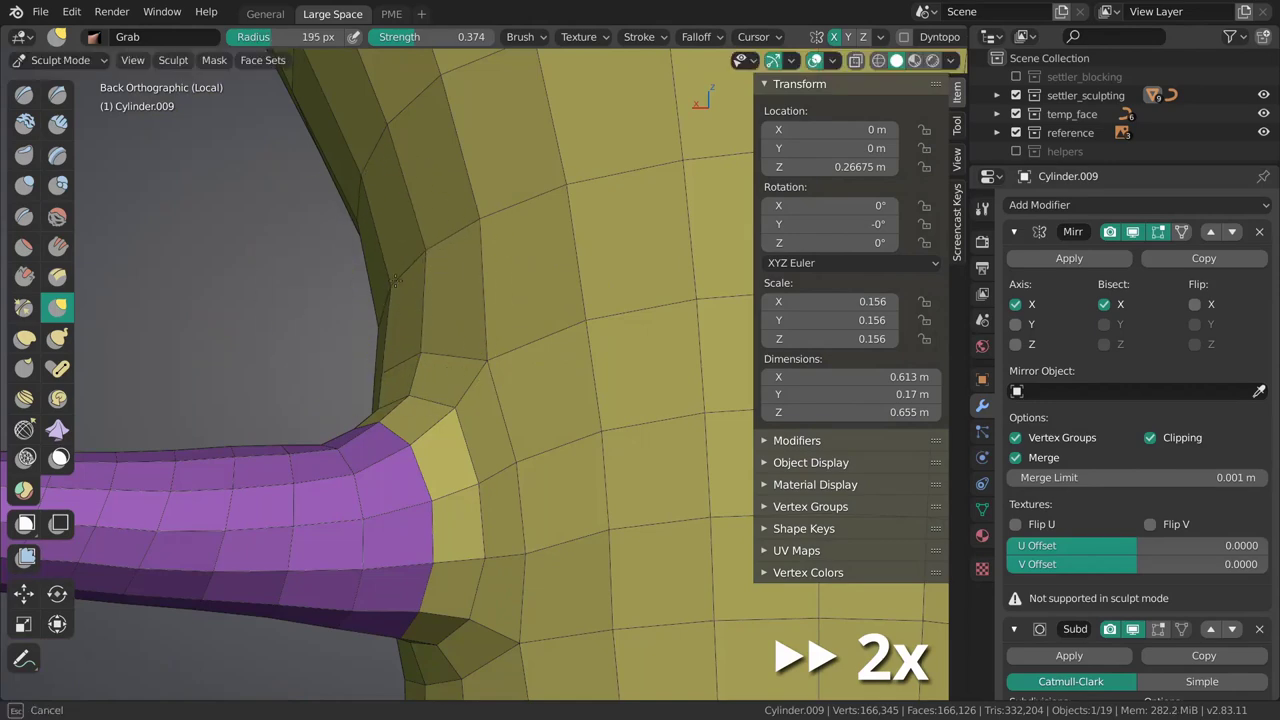
middle_click_drag(456, 298, 480, 334, "shift")
scroll(500, 332, "down", 1)
key("f")
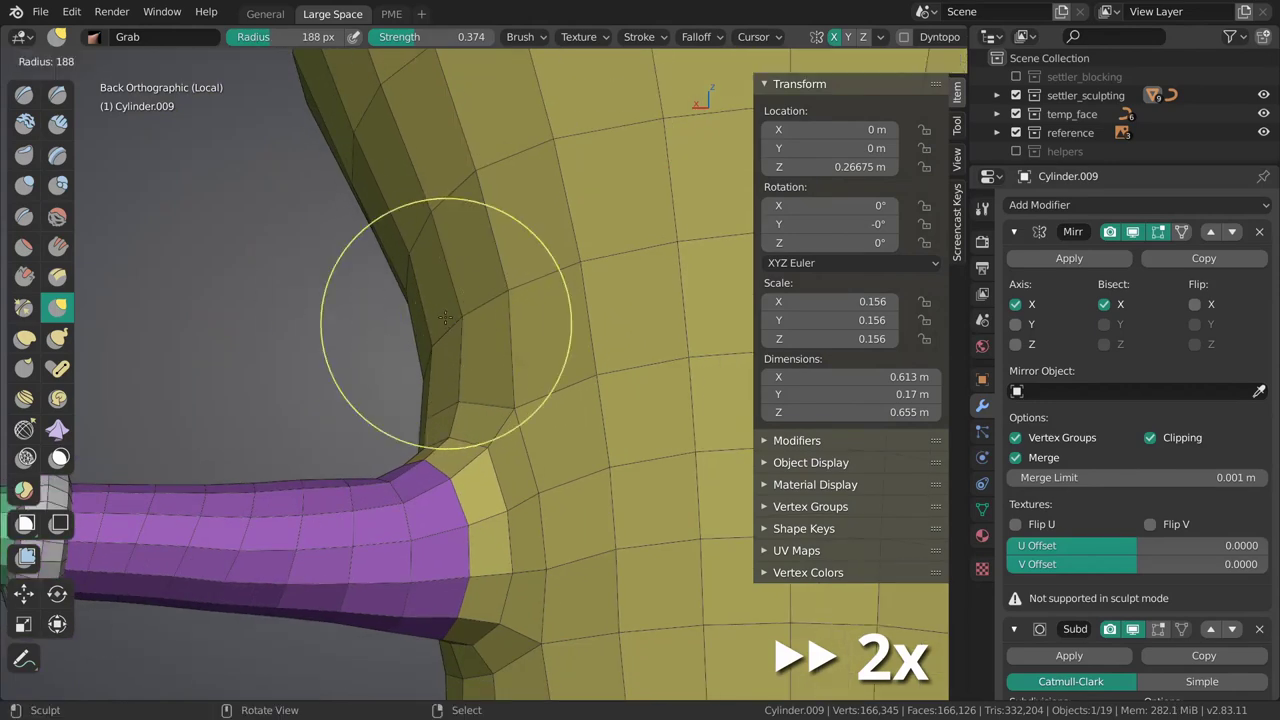
left_click(568, 326)
mouse_move(517, 453)
middle_mouse_down("shift")
mouse_move(515, 413)
mouse_move(548, 338)
middle_mouse_up("shift")
Adjust the shoulder area from another preset view with a resized Grab brush.
key("grave")
left_click(446, 372)
key("f")
left_click(569, 383)
middle_click_drag(580, 430, 539, 361, "shift")
left_click_drag(536, 336, 526, 326)
key("f")
left_click(640, 368)
Refine the torso side just above the arm joint from an angled view with the Grab brush at 106 px.
mouse_move(560, 385)
middle_mouse_down()
mouse_move(317, 414)
mouse_move(578, 348)
mouse_move(479, 335)
middle_mouse_up()
scroll(558, 352, "down", 3)
key("t")
left_click_drag(479, 335, 479, 329)
middle_click_drag(479, 329, 518, 305)
key("f")
left_click(503, 305)
scroll(525, 310, "up", 3)
key("g")
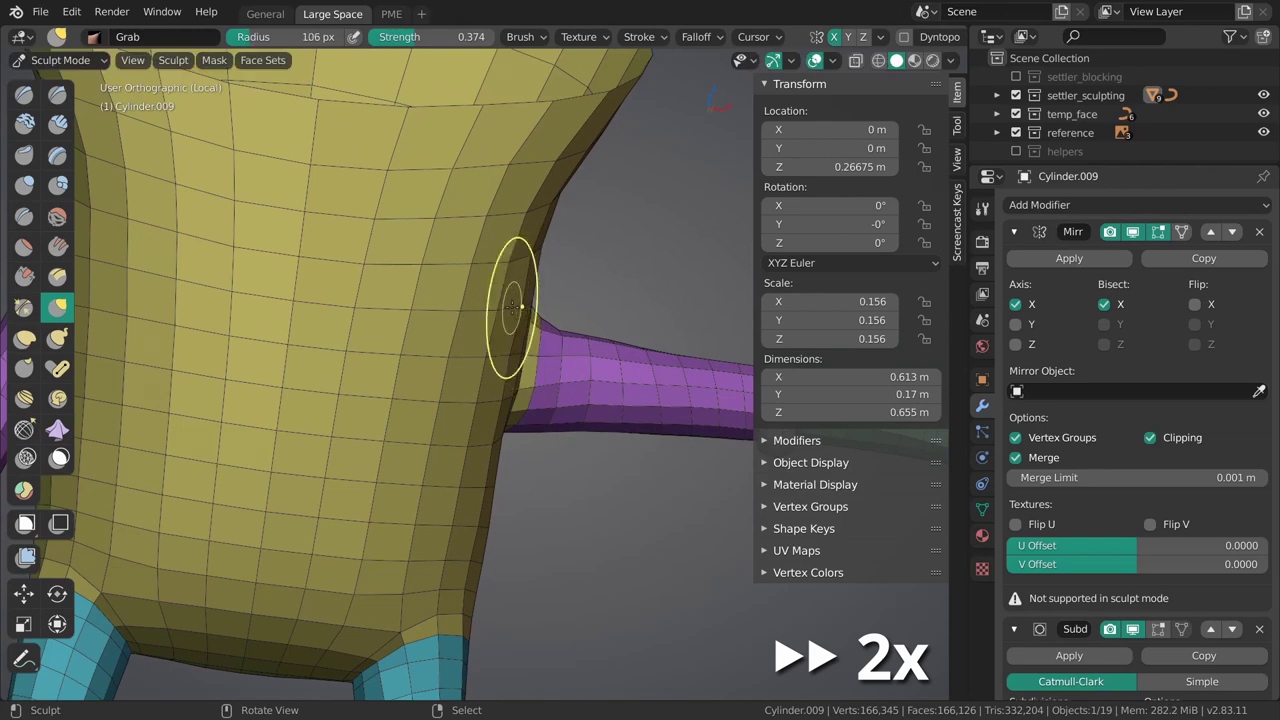
Turn off Use Deform Only in the sculpting options.
scroll(938, 39, "down", 5)
left_click(880, 38)
mouse_move(930, 38)
left_click(1015, 116)
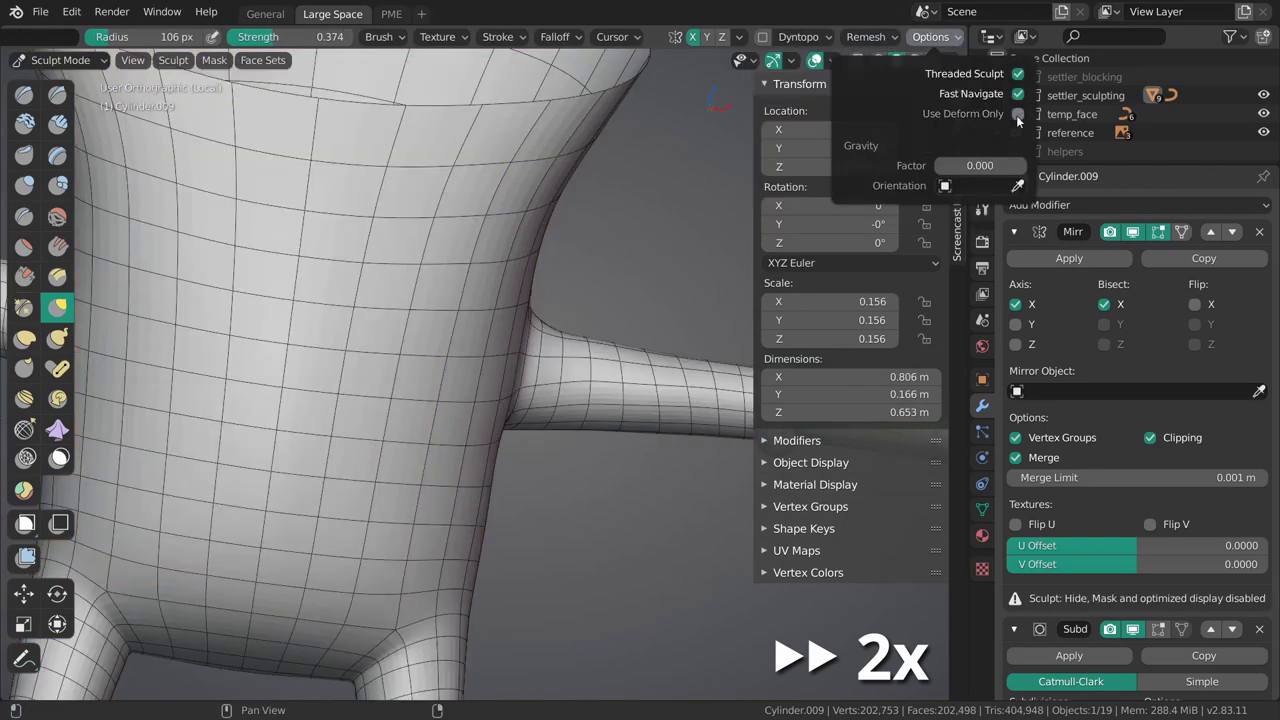
Pull the side of the torso inward just above the arm joint with a resized Grab brush.
key("f")
left_click(548, 354)
left_click_drag(545, 360, 516, 374)
Return to Object Mode and exit local view to show the whole character in front view.
key("ctrl+Tab")
mouse_move(560, 360)
middle_mouse_down()
mouse_move(531, 380)
mouse_move(452, 386)
mouse_move(457, 350)
mouse_move(424, 340)
middle_mouse_up()
left_click(400, 406)
scroll(532, 415, "down", 5)
key("shift+z")
key("grave")
left_click(356, 287)
right_click(520, 390)
key("slash")
key("grave")
left_click(497, 414)
scroll(497, 400, "down", 6)
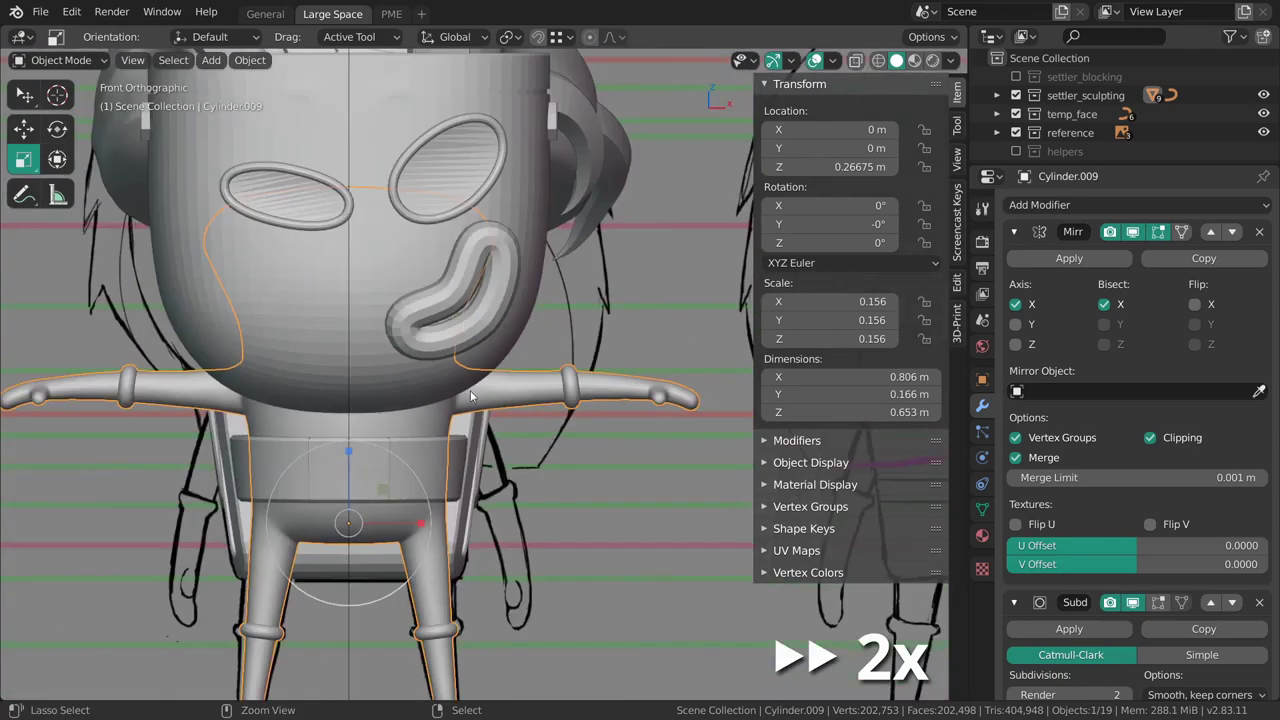
Enter Sculpt Mode on the body again and turn on Use Deform Only in the sculpting options.
middle_click_drag(543, 430, 508, 395, "shift")
scroll(508, 395, "up", 3)
key("ctrl+Tab")
left_click(672, 150)
left_click(943, 40)
left_click(945, 41)
scroll(945, 41, "down", 5)
left_click(922, 41)
left_click(940, 108)
Nudge the arm around the elbow ring in front view with the Grab brush at a radius of 257 px.
middle_click_drag(536, 268, 540, 280, "shift")
key("f")
left_click(563, 345)
key("Tab")
key("Tab")
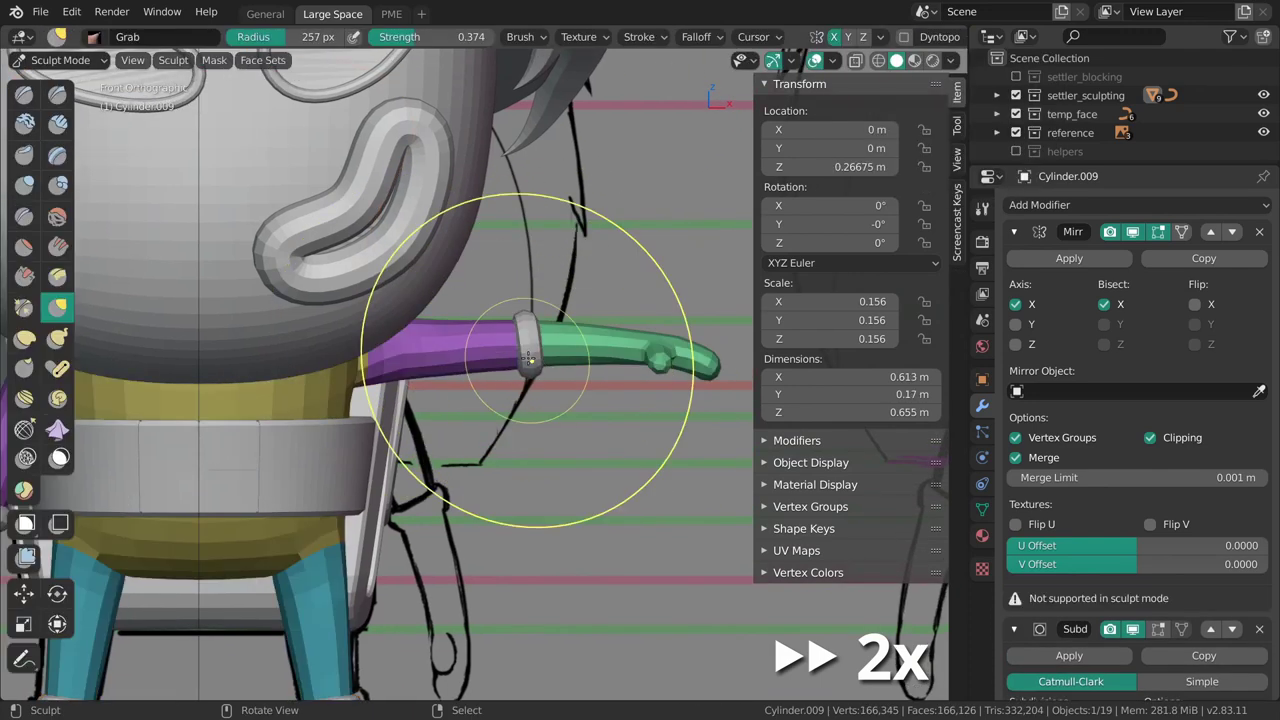
left_click_drag(530, 325, 529, 317)
Check the Grab brush's auto-masking settings and switch to the Grab 2D brush with a radius of 354 px.
left_click(530, 45)
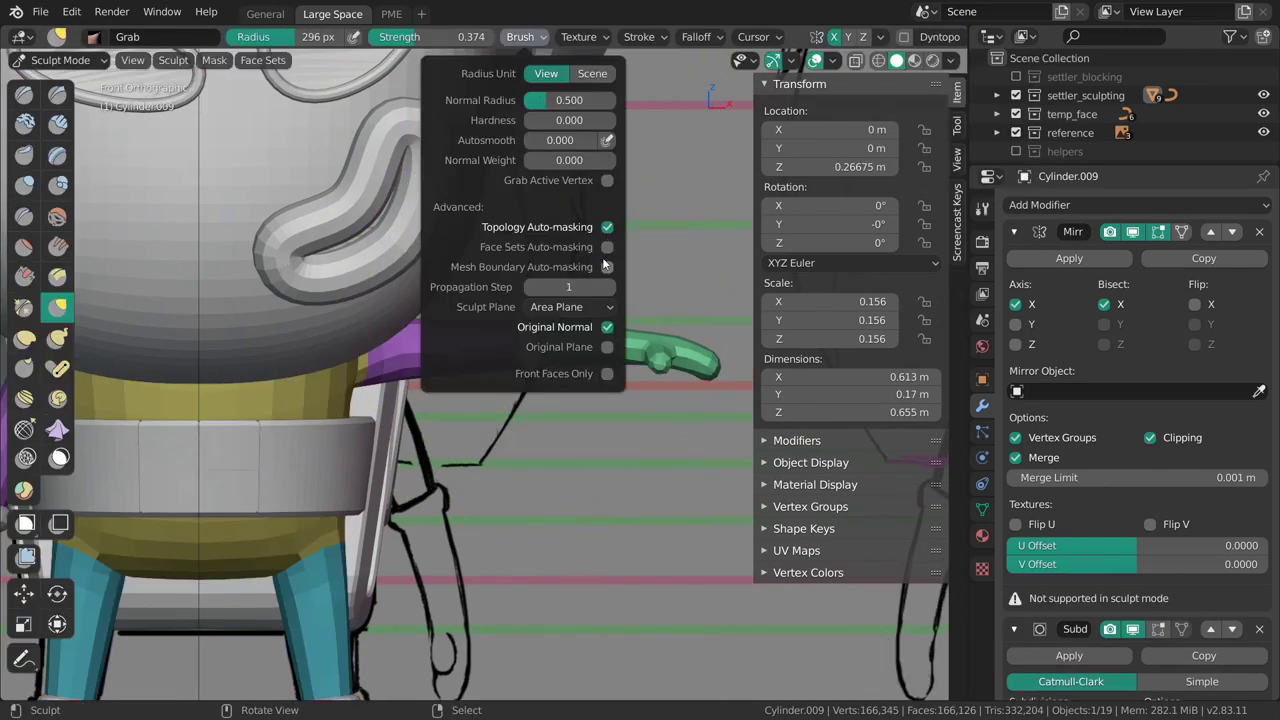
scroll(580, 450, "up", 2)
key("f")
left_click(549, 307)
middle_click_drag(549, 307, 551, 324, "shift")
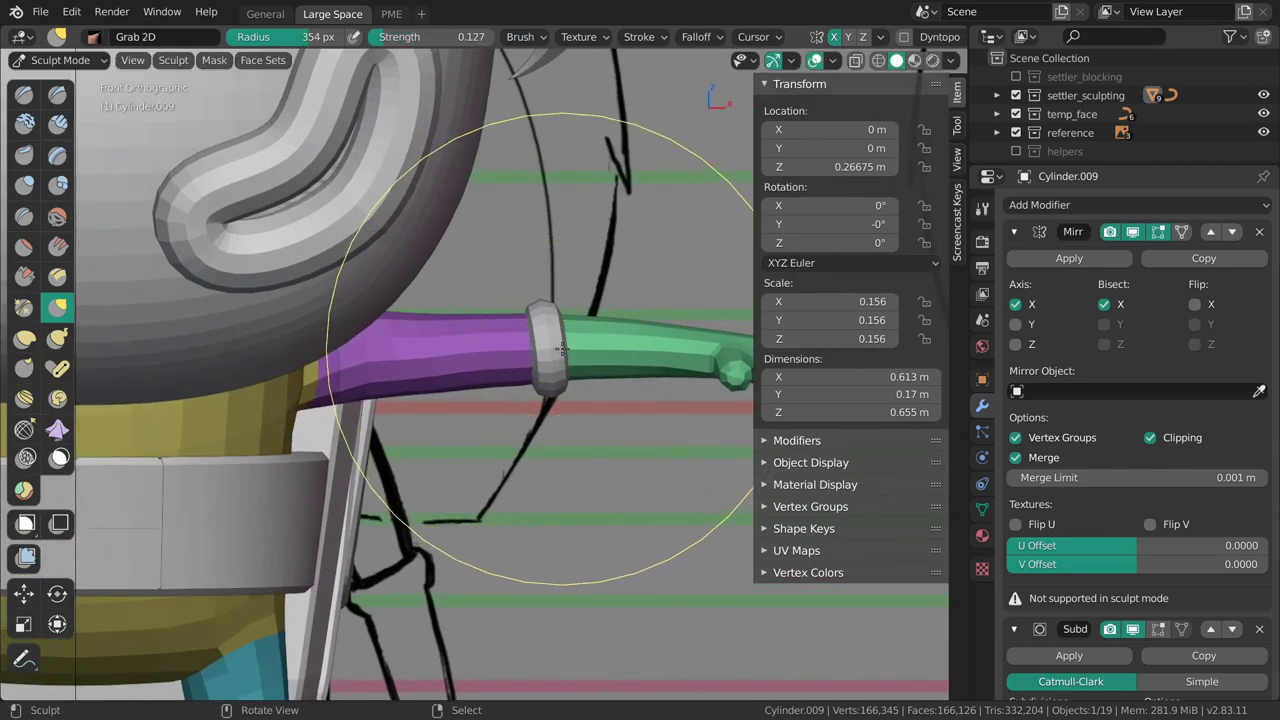
Compare the Grab and Grab 2D brush settings and shift the elbow area with Grab 2D at 286 px.
left_click(525, 37)
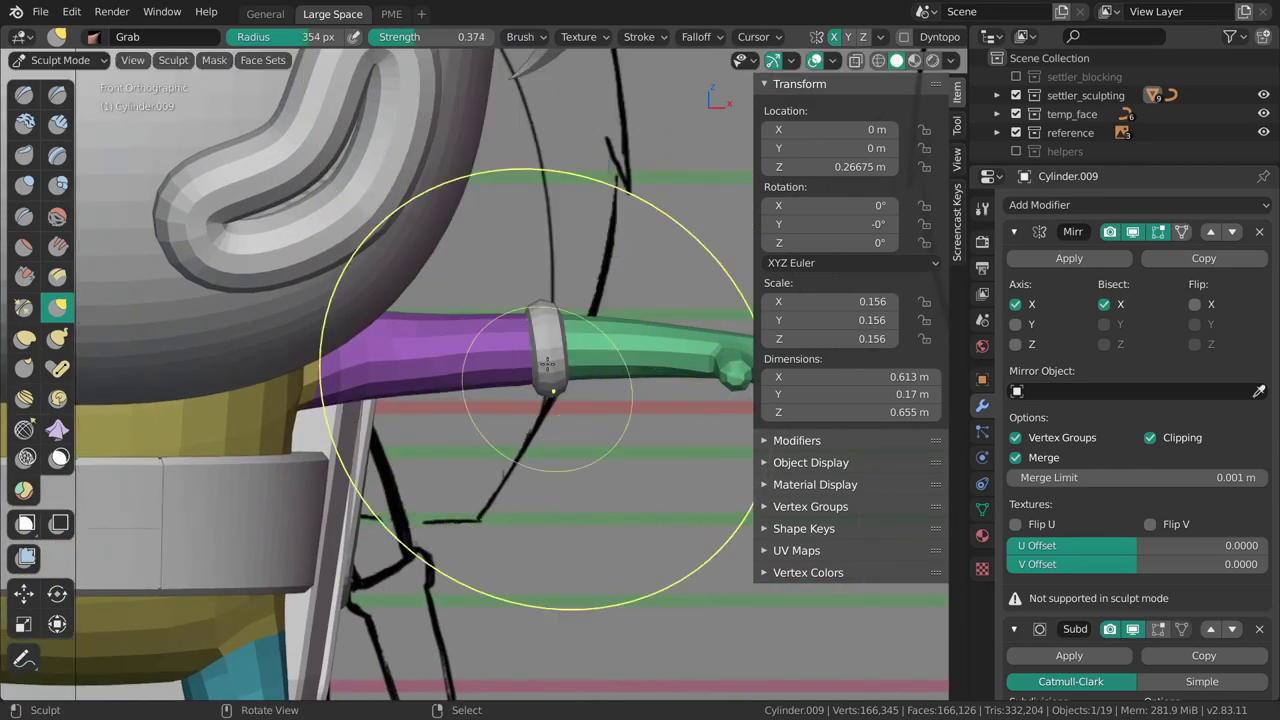
key("f")
left_click(545, 305)
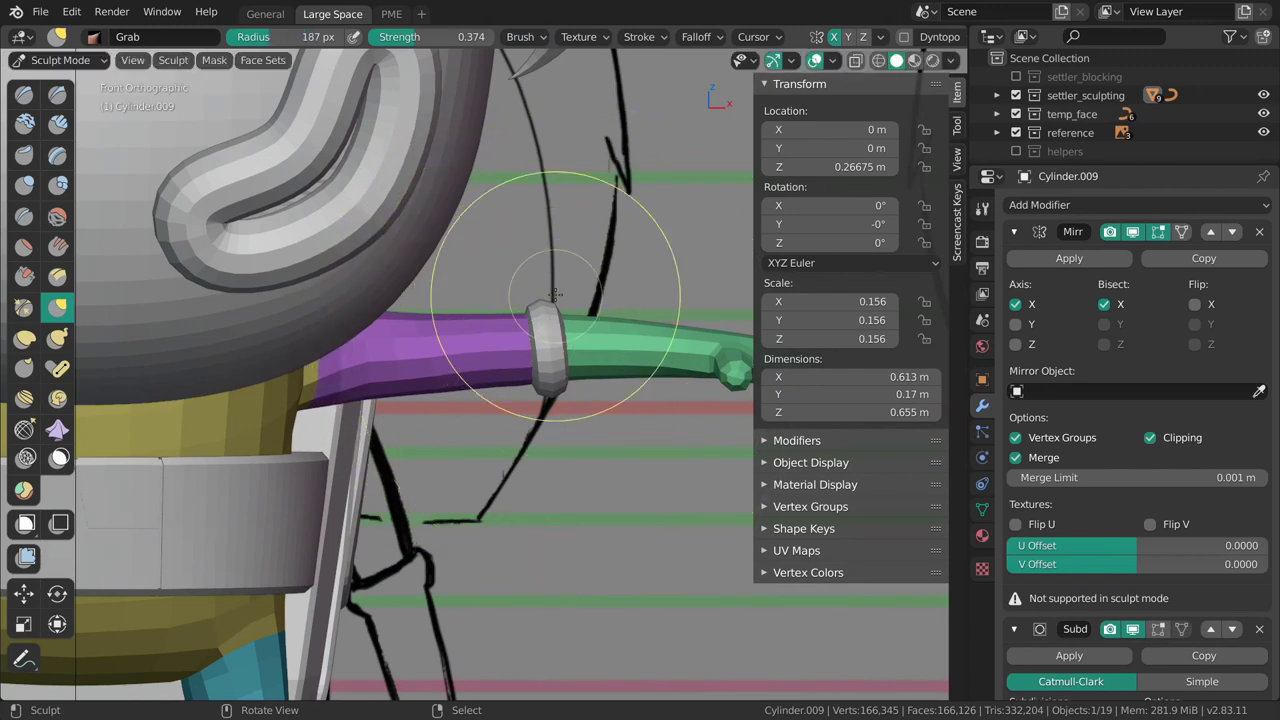
left_click(525, 37)
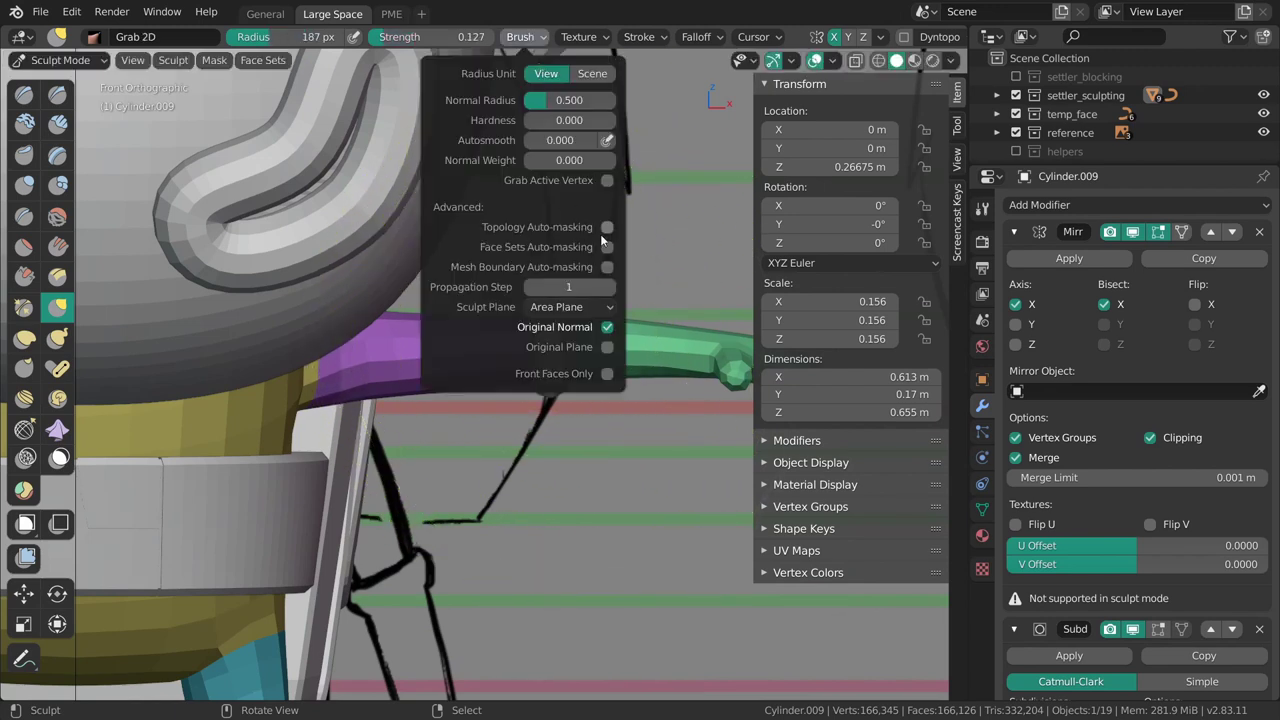
key("f")
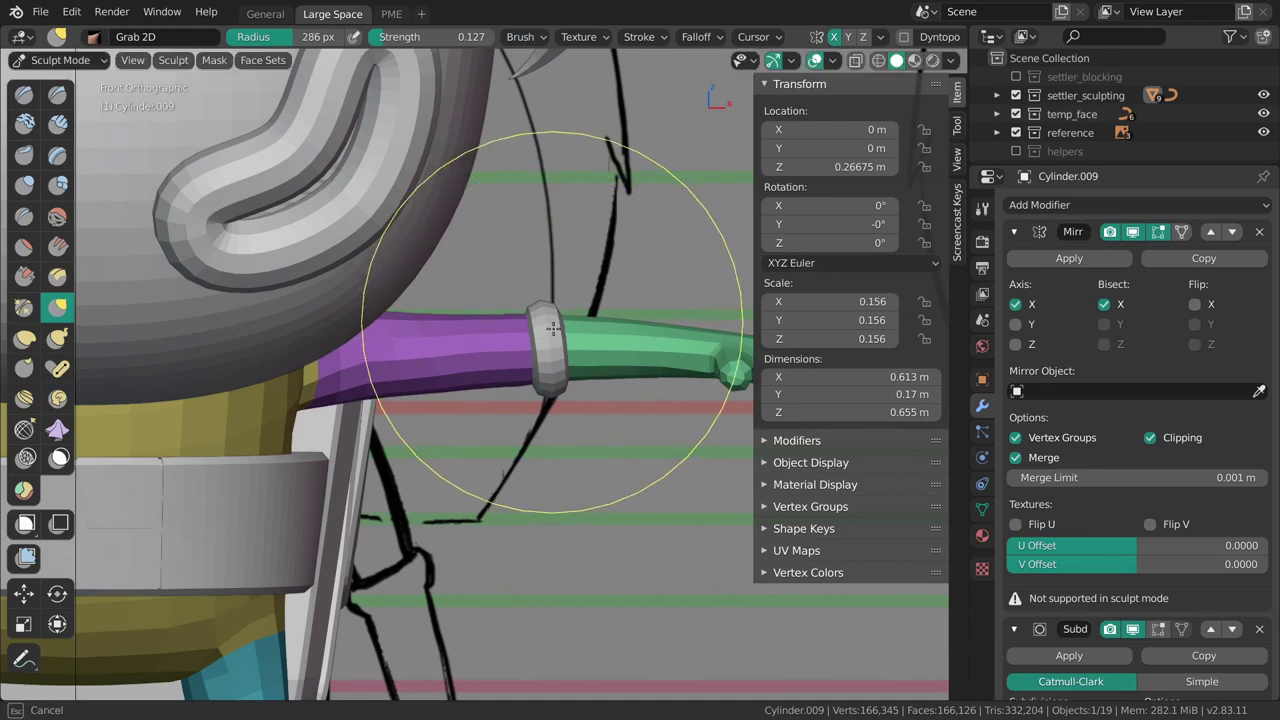
left_click_drag(553, 329, 553, 335)
Refine the arm on both sides of the elbow ring with the Grab 2D brush at radii of 189 and 129 px.
middle_click_drag(549, 331, 470, 320, "shift")
key("f")
left_click(450, 321)
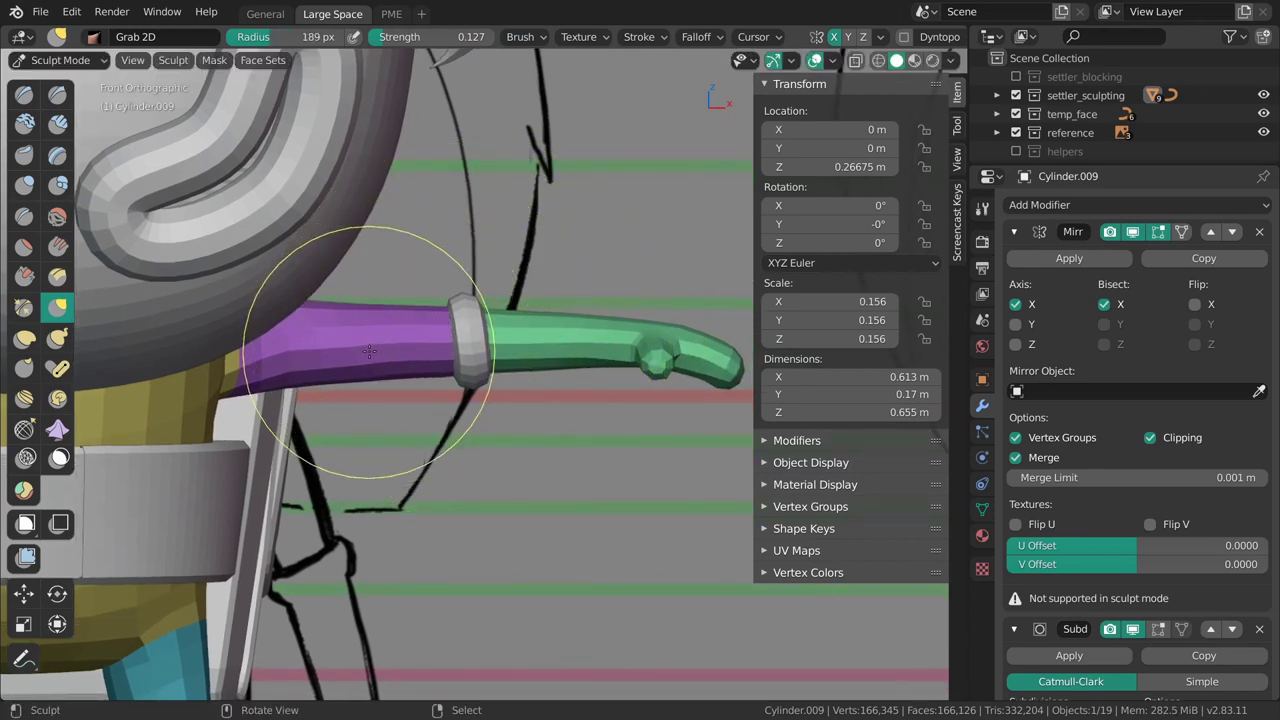
key("f")
key("f")
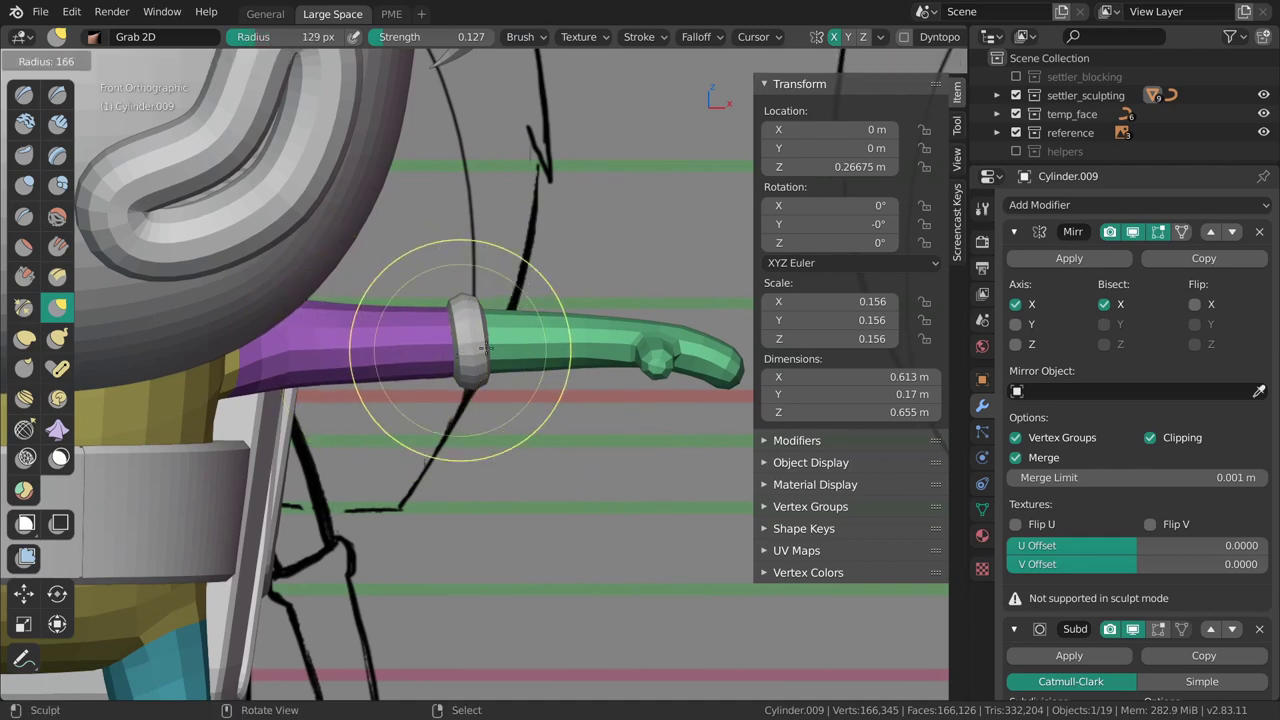
middle_click_drag(596, 335, 548, 309, "shift")
key("f")
left_click(586, 347)
Select only the linked elbow ring in Edit Mode and rotate it to suit the horizontal arm.
middle_click_drag(363, 369, 477, 389, "shift")
key("ctrl+Tab")
scroll(480, 383, "up", 1)
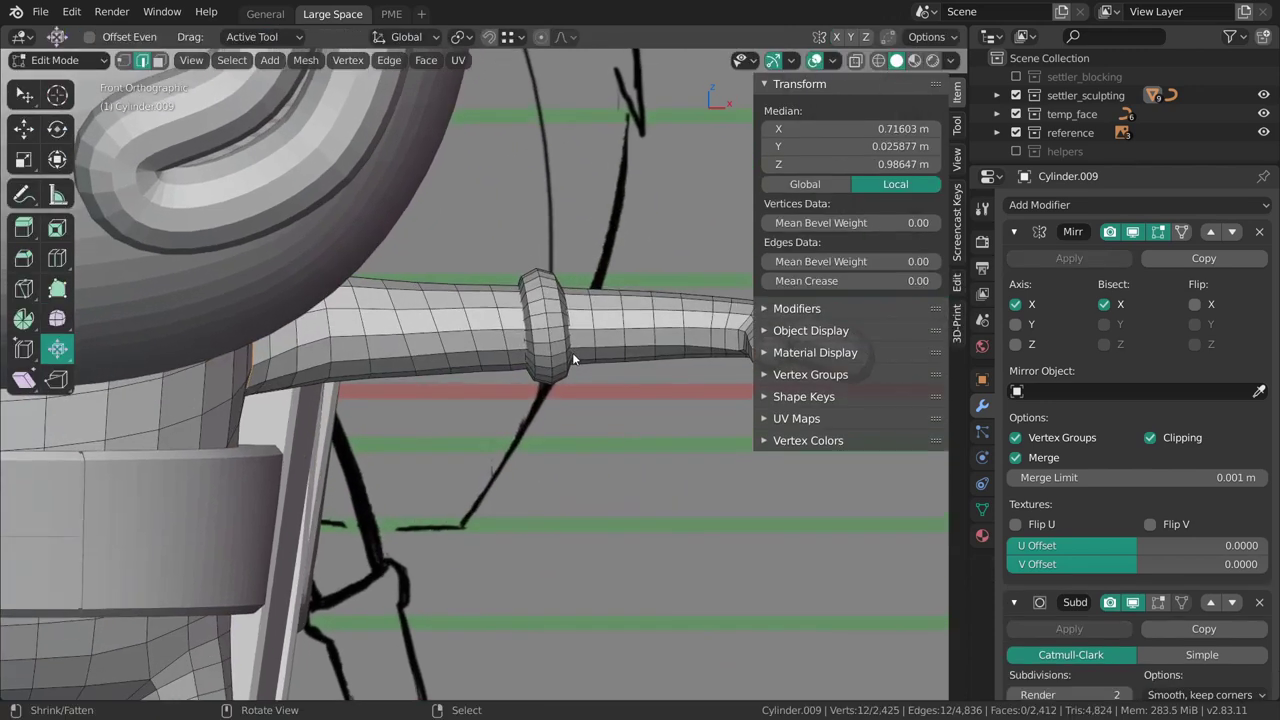
key("alt+a")
key("l")
key("r")
left_click_drag(636, 391, 628, 399)
Trackball-rotate the elbow ring by -0.573° and -2.29°, fine-tune its rotation and deselect it.
key("r")
key("r")
left_click(568, 341)
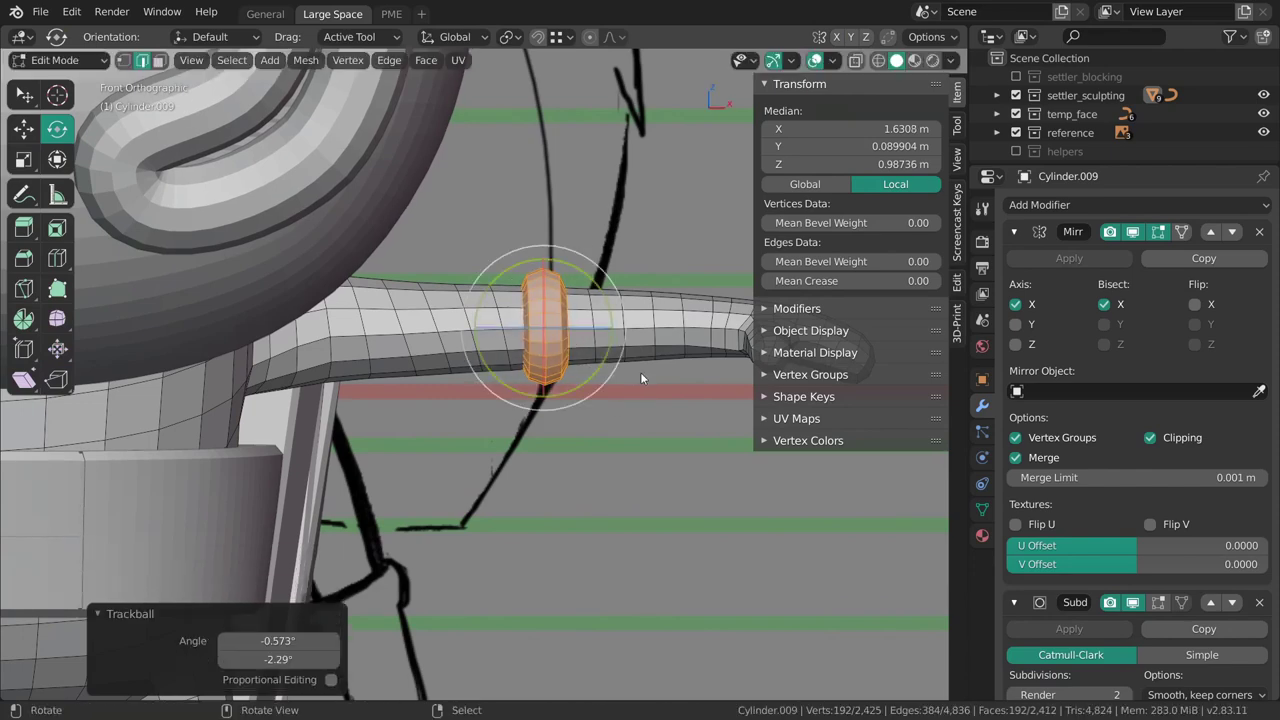
key("r")
left_click(638, 372)
key("alt+a")
Return to Sculpt Mode and prepare the Hair variant of the Snake Hook brush for the hand at 236 px.
key("ctrl+Tab")
mouse_move(634, 343)
middle_mouse_down("shift")
mouse_move(531, 343)
mouse_move(484, 380)
middle_mouse_up("shift")
key("f")
left_click(740, 343)
mouse_move(734, 357)
middle_mouse_down("shift")
mouse_move(543, 343)
mouse_move(497, 364)
mouse_move(530, 362)
middle_mouse_up("shift")
key("k")
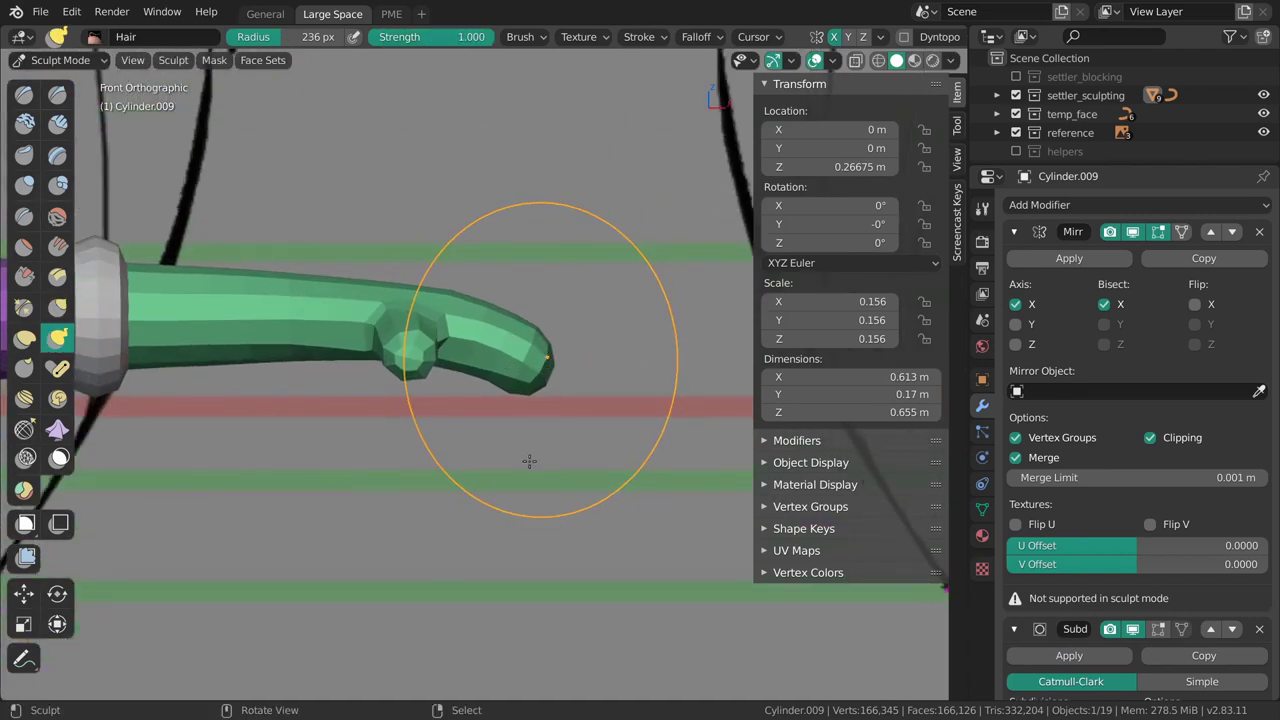
Select the Pose brush and review its rotation origins and auto-masking settings.
left_click(57, 368)
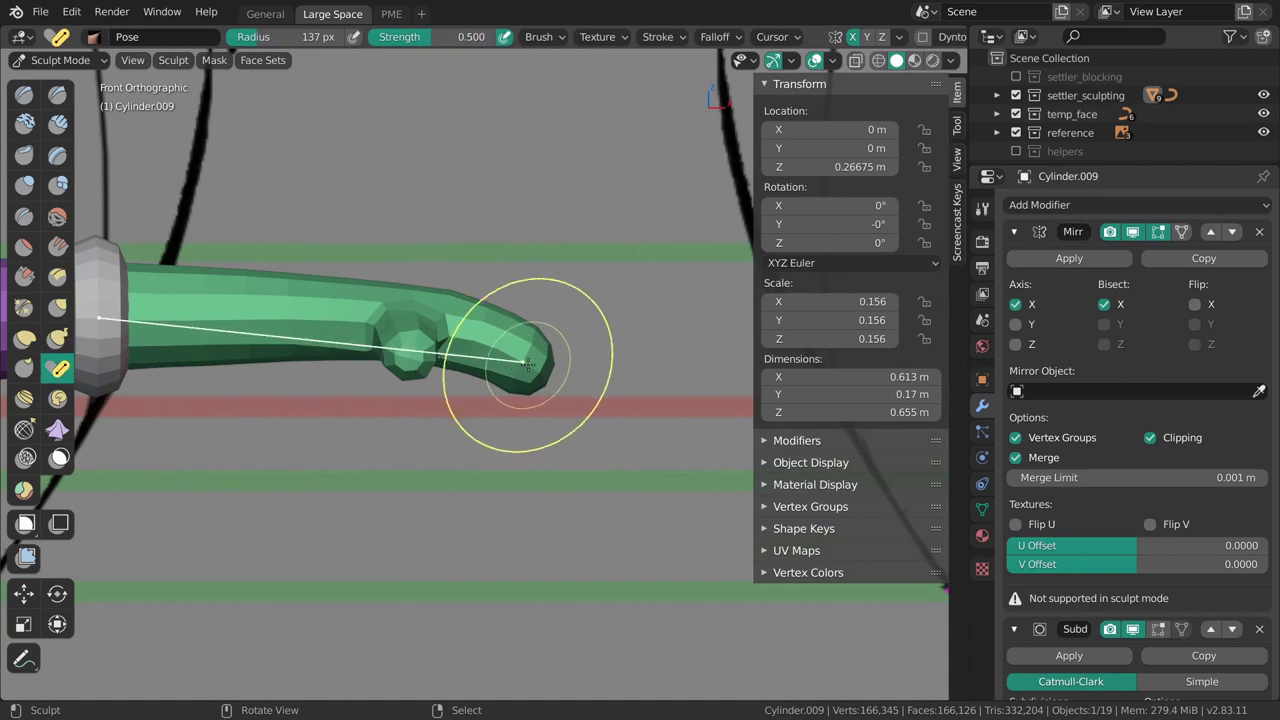
left_click(541, 37)
left_click(588, 167)
left_click(592, 186)
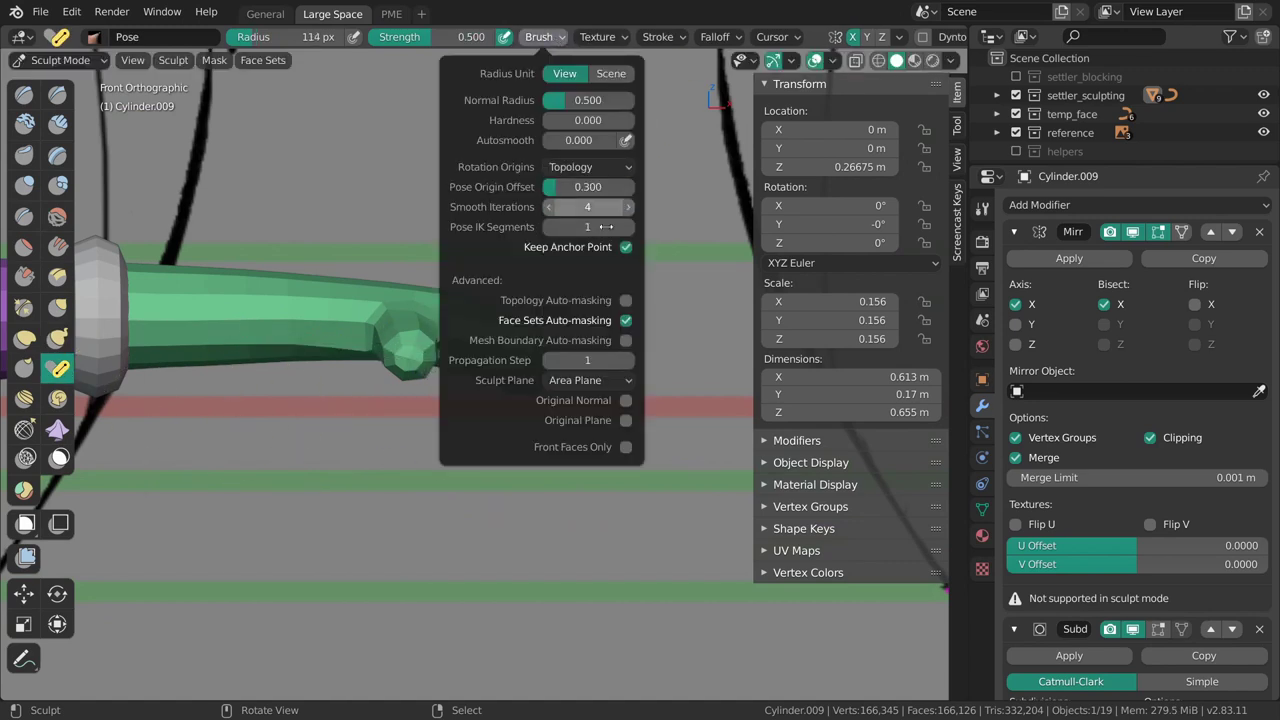
left_click(586, 168)
Try posing the fingertips with a resized Pose brush and undo the stroke.
key("f")
left_click(583, 366)
key("f")
left_click(535, 367)
mouse_move(536, 367)
left_mouse_down()
mouse_move(546, 328)
mouse_move(553, 376)
left_mouse_up()
key("ctrl+z")
Raise the drooping fingers to a horizontal pose with the Pose brush at a radius of 135 px.
key("f")
left_click(515, 362)
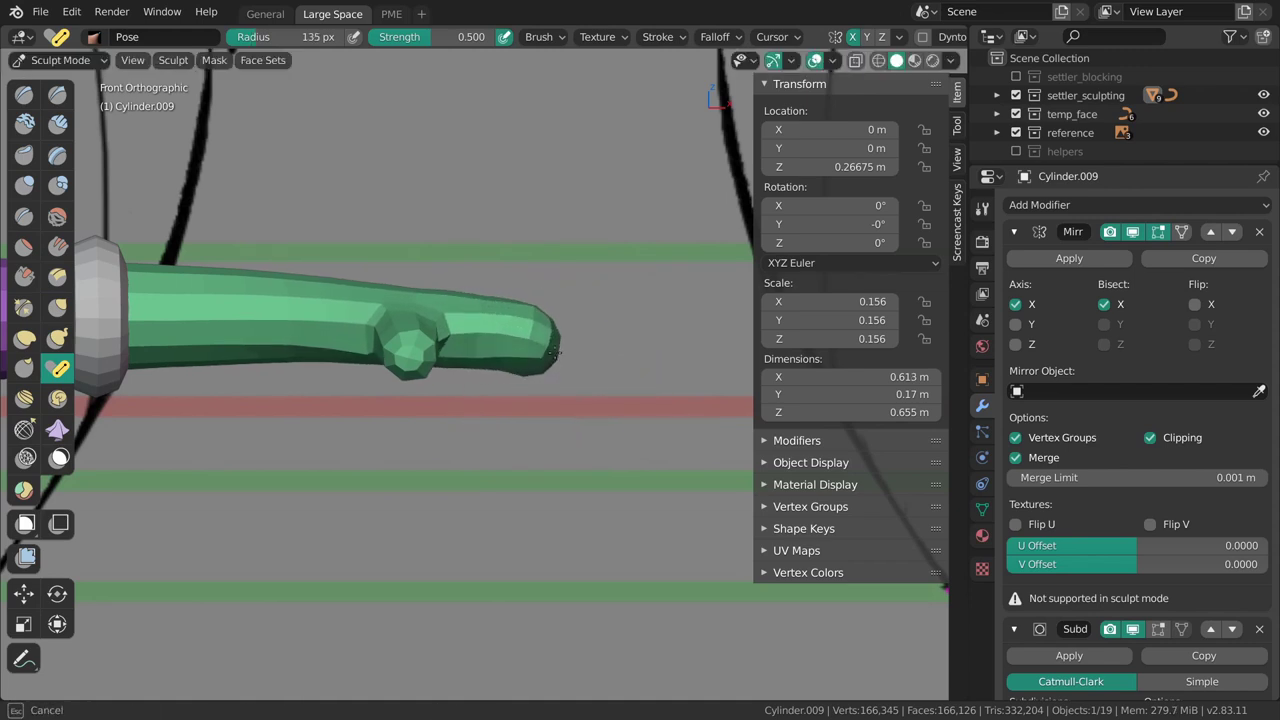
mouse_move(556, 355)
middle_mouse_down()
mouse_move(472, 352)
mouse_move(511, 337)
mouse_move(597, 354)
middle_mouse_up()
mouse_move(500, 353)
middle_mouse_down()
mouse_move(568, 348)
mouse_move(501, 378)
middle_mouse_up()
Try pulling the fingertip in front view with the Snake Hook brush at 208 px and undo the stroke.
key("k")
key("f")
left_click(587, 357)
key("KP_1")
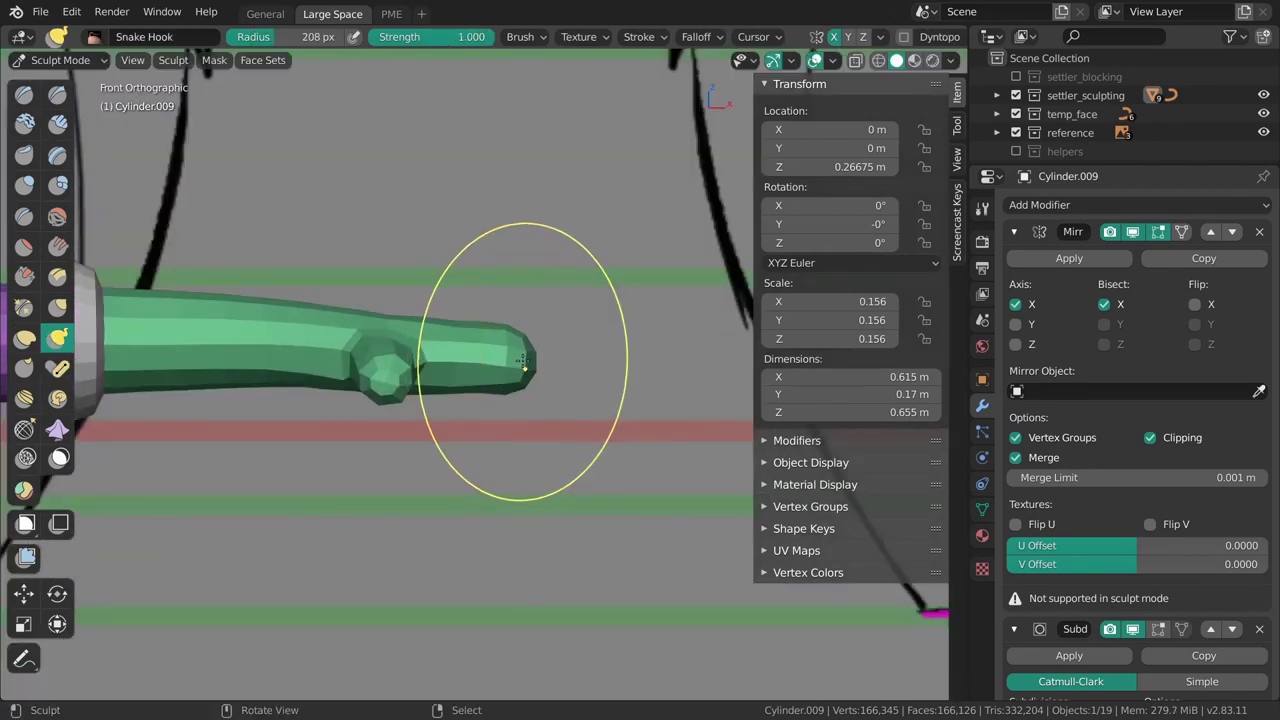
mouse_move(523, 367)
left_mouse_down()
mouse_move(545, 335)
mouse_move(575, 345)
mouse_move(565, 361)
mouse_move(513, 350)
mouse_move(541, 322)
mouse_move(543, 396)
left_mouse_up()
key("ctrl+z")
key("f")
left_click(681, 364)
key("Escape")
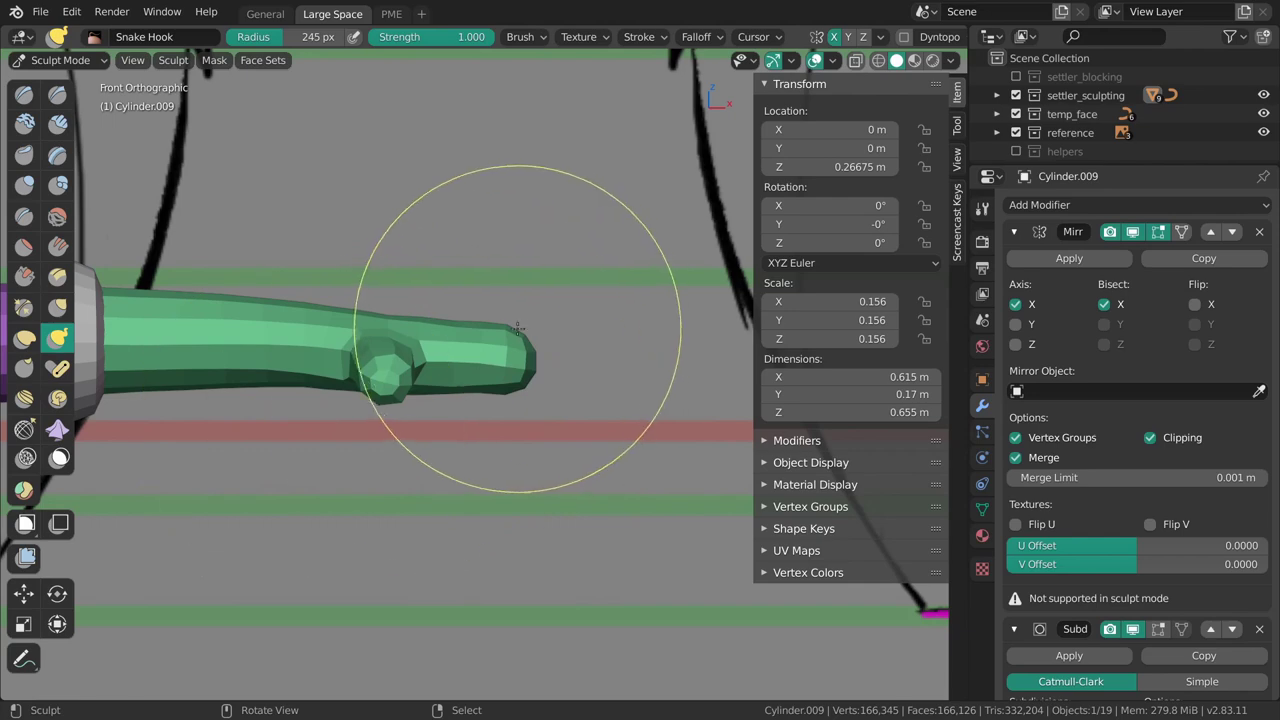
Relax the mesh of the fingers with the Topology brush at a radius of 136 px.
mouse_move(498, 370)
middle_mouse_down("shift")
mouse_move(555, 382)
mouse_move(411, 455)
mouse_move(520, 346)
middle_mouse_up("shift")
key("f")
left_click(668, 373)
left_click(26, 400)
left_click(26, 428)
mouse_move(425, 436)
middle_mouse_down()
mouse_move(506, 416)
mouse_move(451, 390)
middle_mouse_up()
middle_click_drag(530, 418, 508, 423)
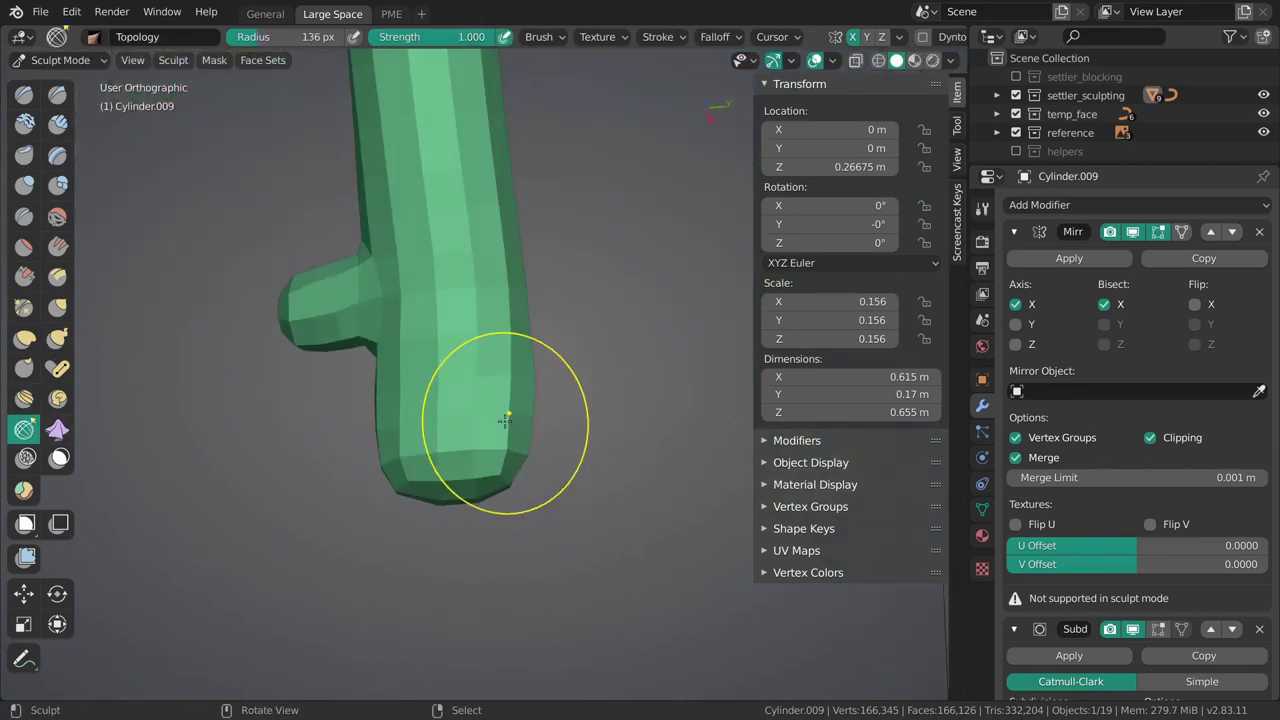
Reshape the outer edge of the fingers opposite the thumb with the Grab 2D brush, starting at 54 px.
key("g")
key("f")
left_click(530, 389)
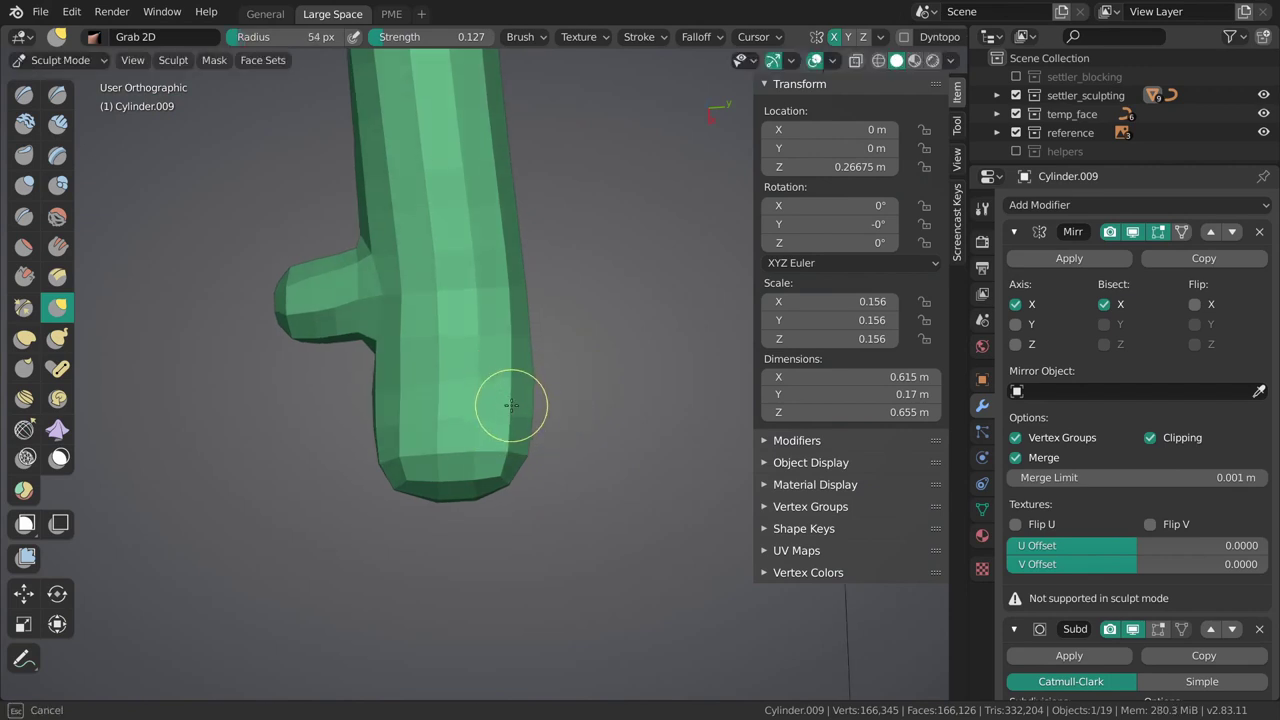
key("f")
left_click(558, 400)
left_click_drag(505, 387, 537, 375)
key("f")
left_click(601, 408)
Adjust the hand's profile between thumb and fingertips in front view with the Grab 2D brush at 106 px.
middle_click_drag(612, 328, 669, 312)
middle_click_drag(485, 458, 575, 460)
key("KP_1")
middle_click_drag(480, 345, 546, 396, "shift")
key("f")
left_click(530, 380)
key("f")
left_click(469, 364)
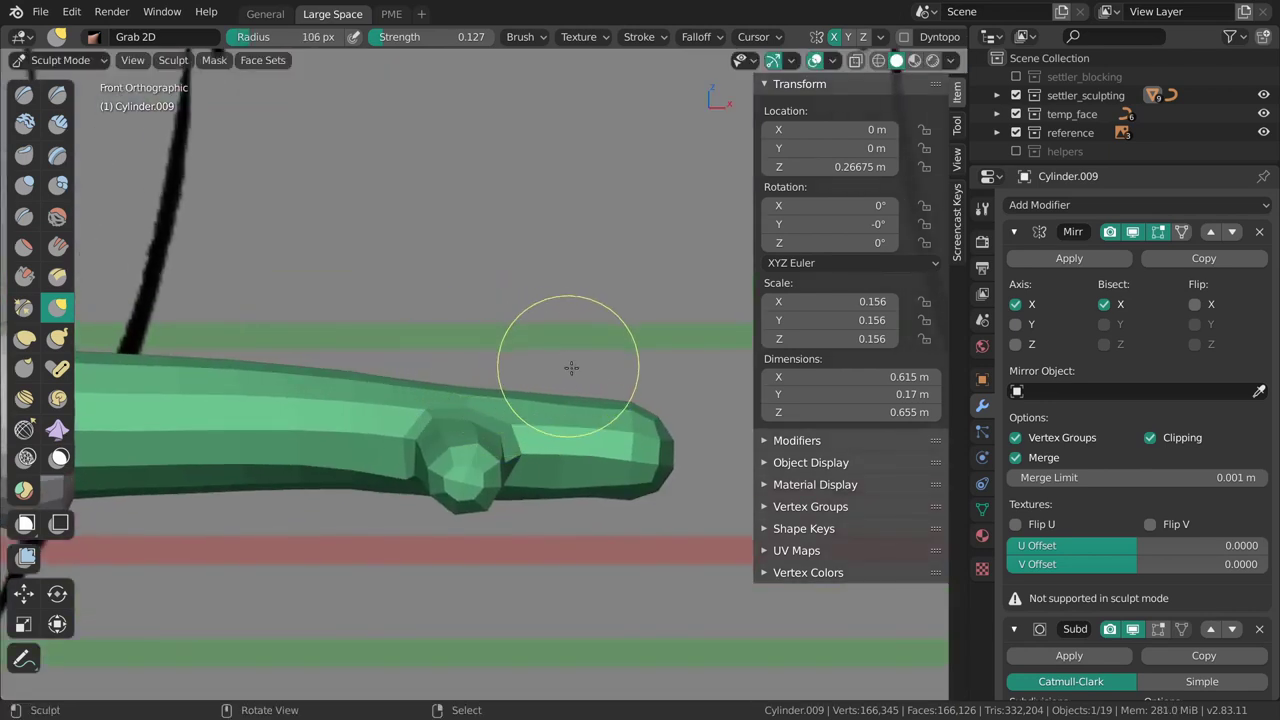
key("f")
left_click(575, 440)
Refine the fingertip contour on the side away from the thumb with the Grab 2D brush, starting at 101 px.
mouse_move(575, 491)
middle_mouse_down("shift")
mouse_move(568, 345)
mouse_move(607, 286)
middle_mouse_up("shift")
key("f")
left_click(630, 377)
key("f")
left_click(486, 377)
key("f")
left_click(595, 370)
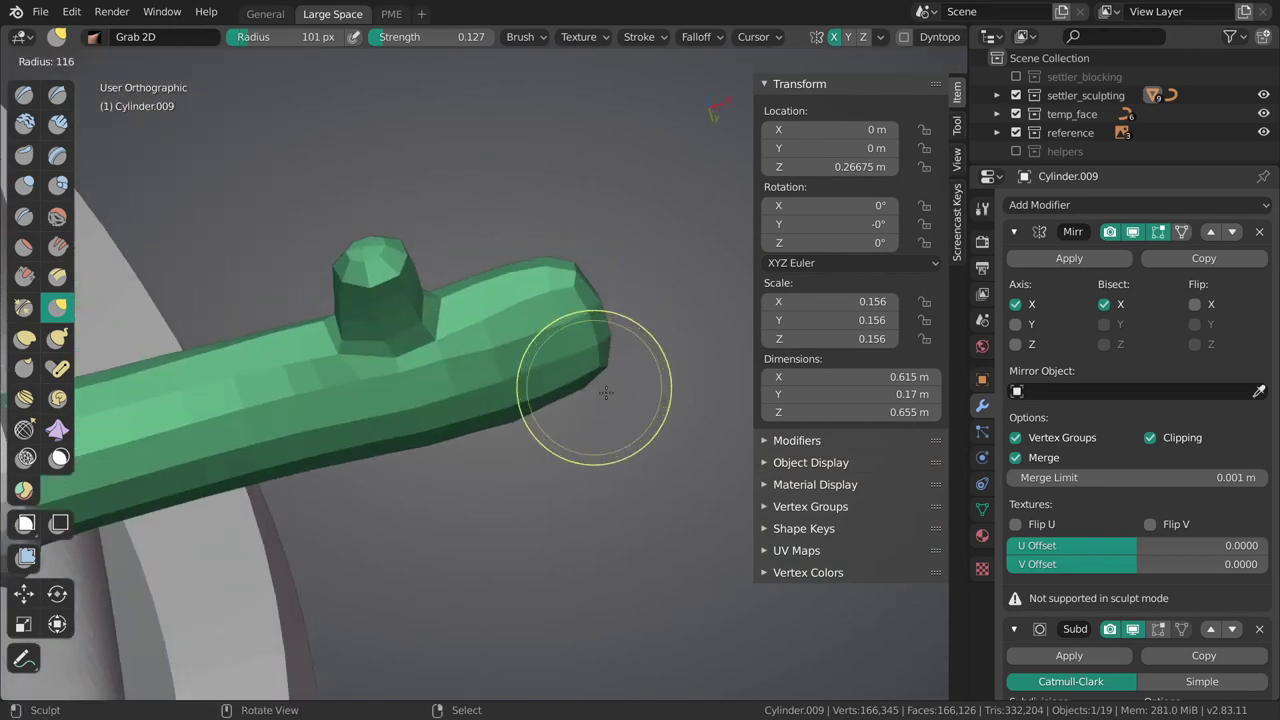
middle_click_drag(595, 370, 582, 343)
left_click_drag(572, 388, 565, 391)
Shape the upper contour of the hand above the thumb in front view with a resized Grab 2D brush.
mouse_move(485, 449)
middle_mouse_down()
mouse_move(543, 454)
mouse_move(610, 528)
middle_mouse_up()
key("KP_1")
middle_click_drag(449, 389, 549, 409, "shift")
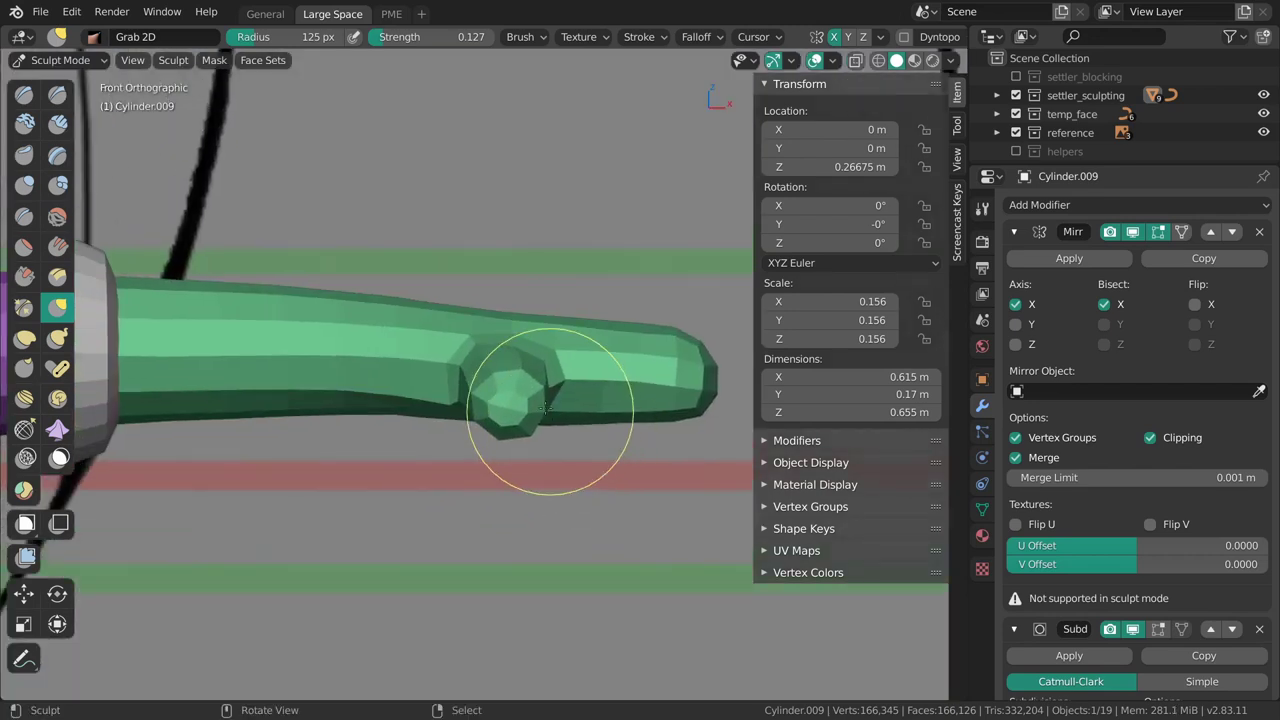
key("f")
left_click(532, 355)
key("f")
left_click(526, 340)
left_click_drag(528, 328, 525, 338)
middle_click_drag(524, 337, 536, 365, "shift")
Adjust the base of the thumb from a slightly tilted view with the Grab brush at 96 px.
key("f")
middle_click_drag(509, 440, 503, 414)
key("f")
left_click(497, 386)
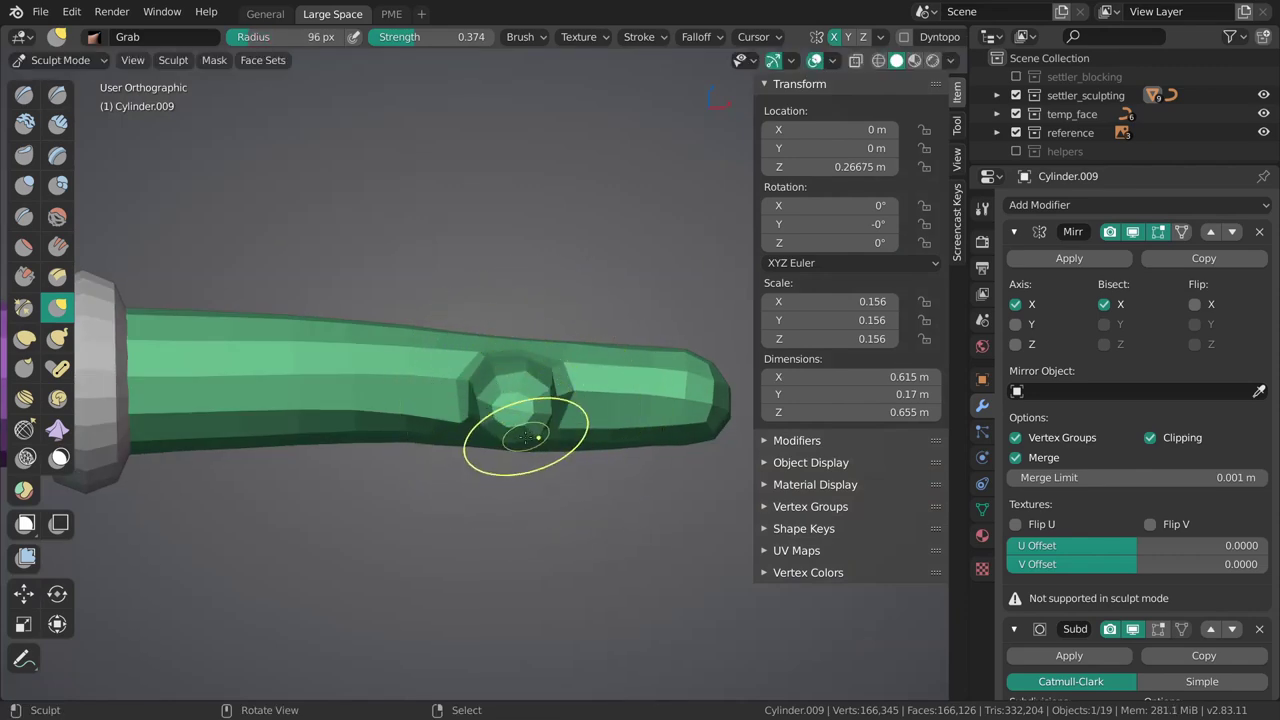
Raise the thumb to a horizontal pose in right view with the Pose brush at a radius of 101 px.
middle_click_drag(566, 417, 618, 443, "alt")
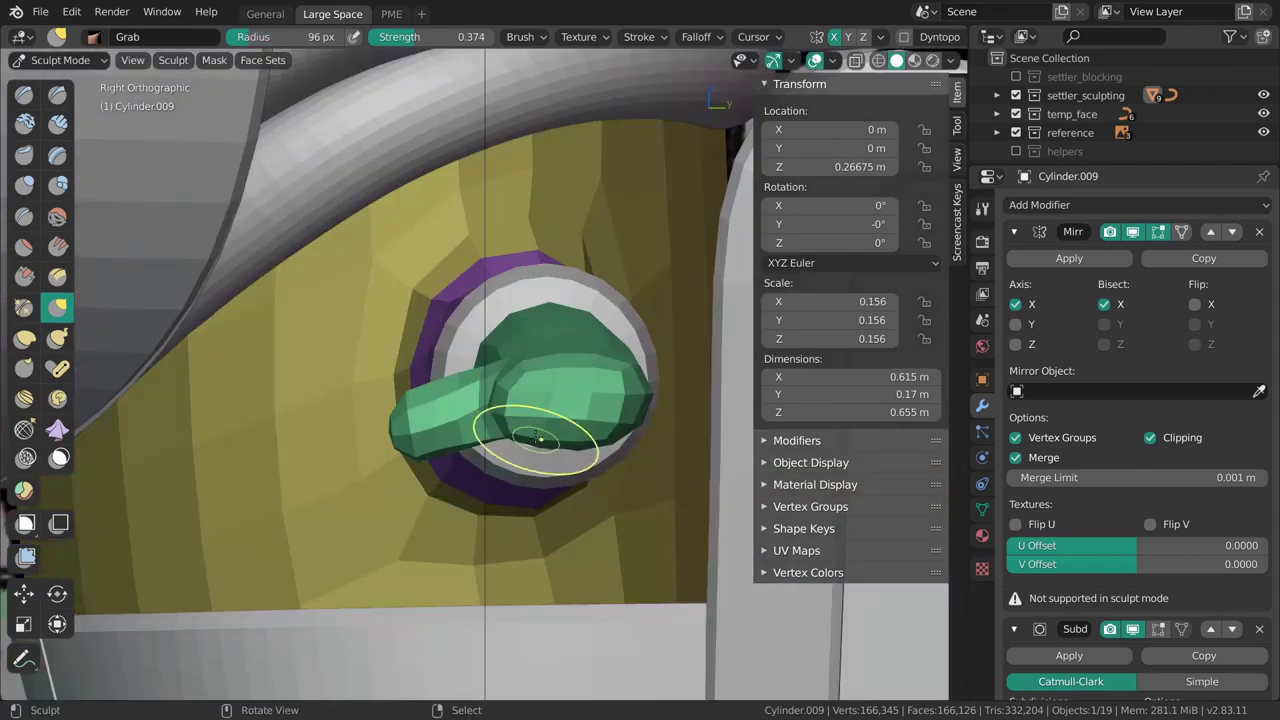
middle_click_drag(510, 423, 535, 410, "shift")
key("f")
left_click(473, 417)
key("f")
left_click(436, 412)
left_click(59, 370)
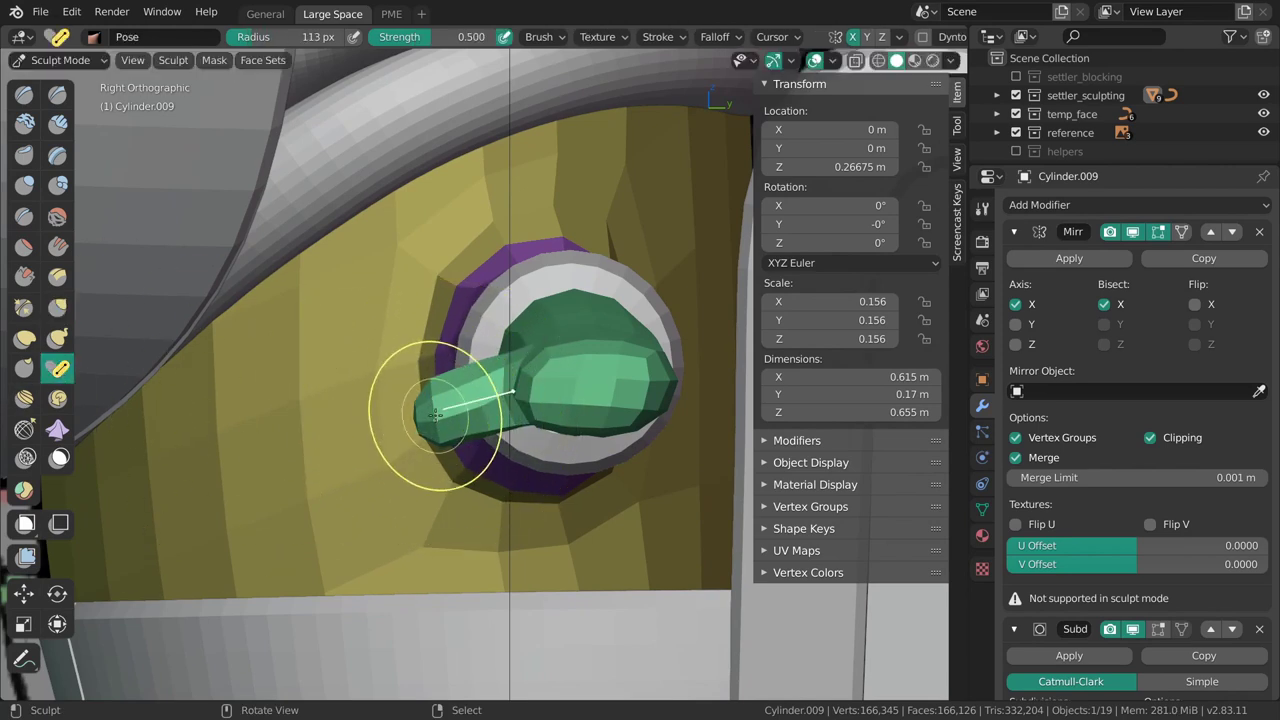
key("bracketleft")
left_click_drag(435, 414, 423, 407)
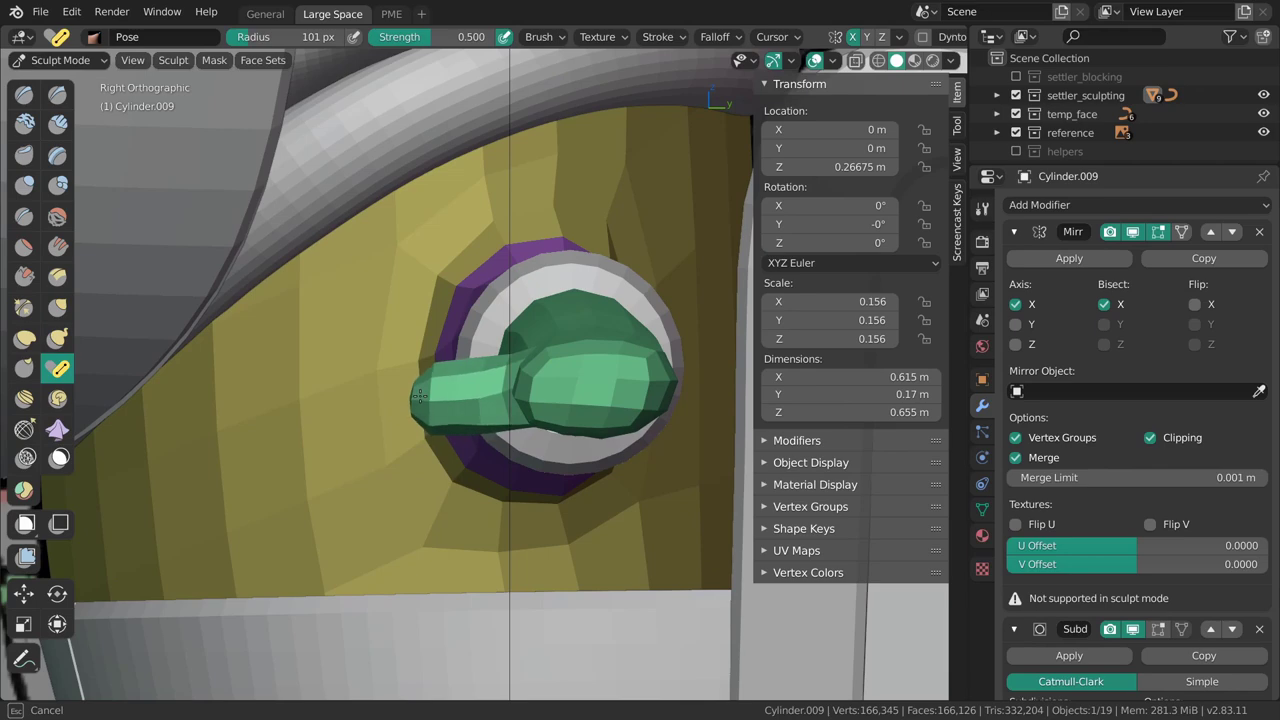
Reshape the thumb and its base from tilted views with a repeatedly resized Grab brush.
key("g")
key("f")
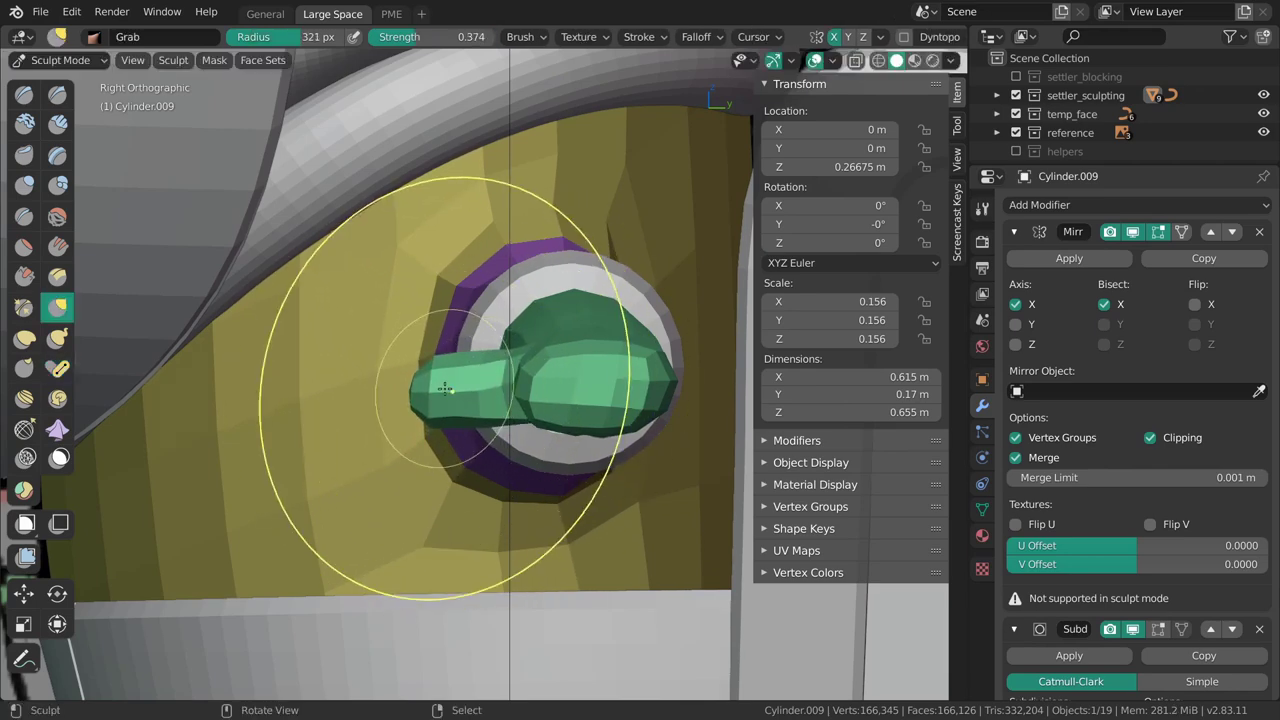
middle_click_drag(445, 388, 574, 401)
key("f")
left_click(562, 372)
key("f")
left_click(556, 376)
key("f")
left_click(616, 356)
key("f")
left_click(552, 422)
key("f")
left_click(549, 402)
key("f")
Refine the thumb from another angle and in top view with the Grab brush, reducing the radius to 89 px.
mouse_move(463, 418)
middle_mouse_down()
mouse_move(457, 450)
mouse_move(477, 389)
mouse_move(551, 456)
mouse_move(651, 371)
mouse_move(466, 643)
middle_mouse_up()
left_click(450, 414)
key("f")
left_click(485, 415)
key("grave")
left_click(491, 400)
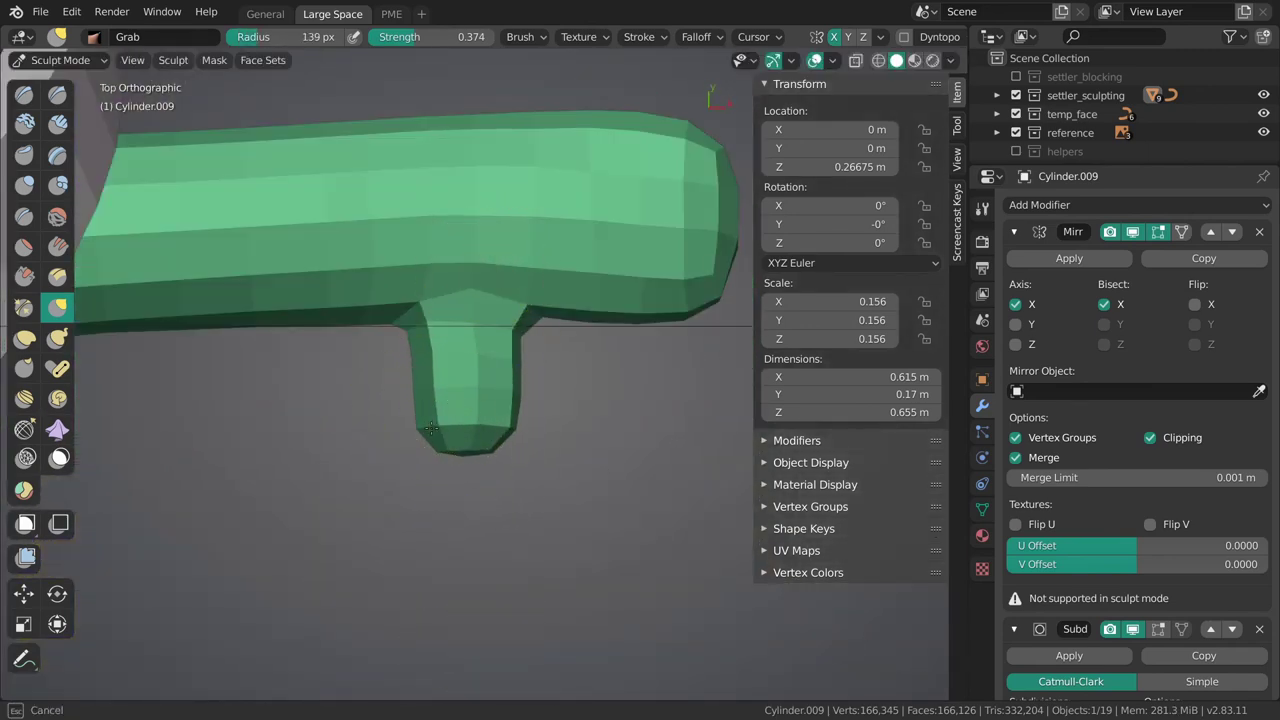
key("f")
left_click(435, 365)
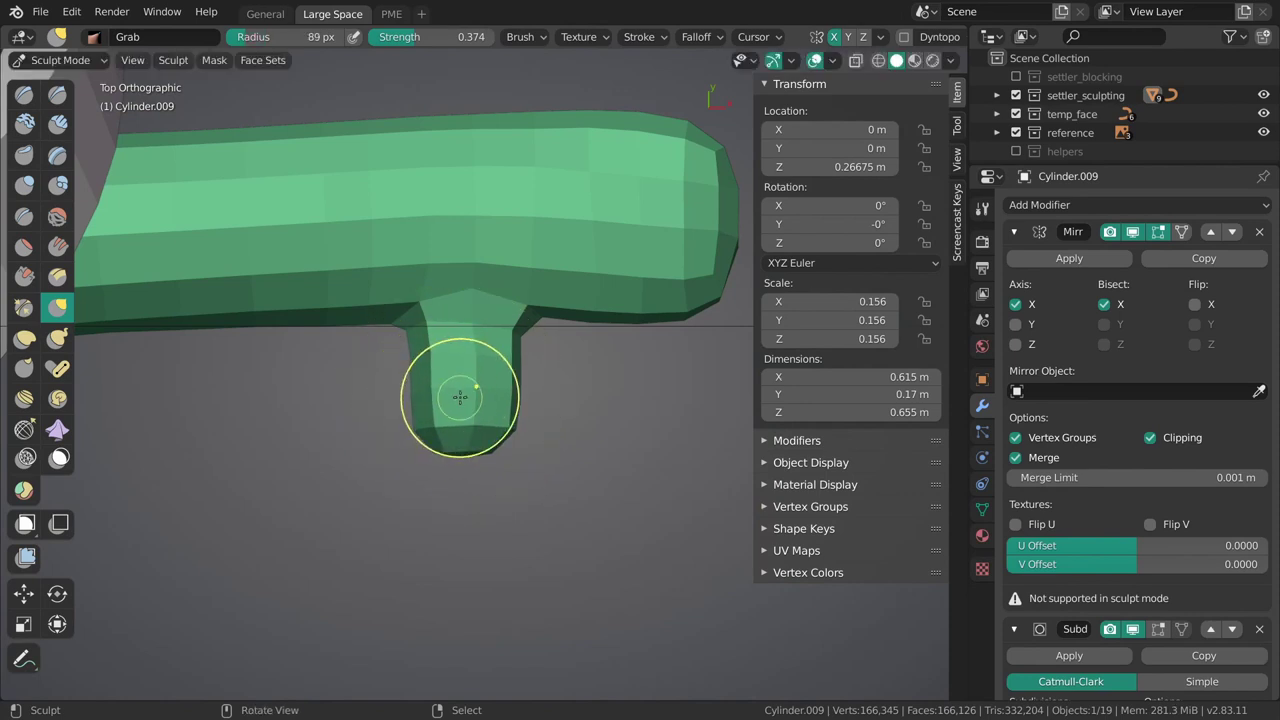
middle_click_drag(459, 394, 443, 409)
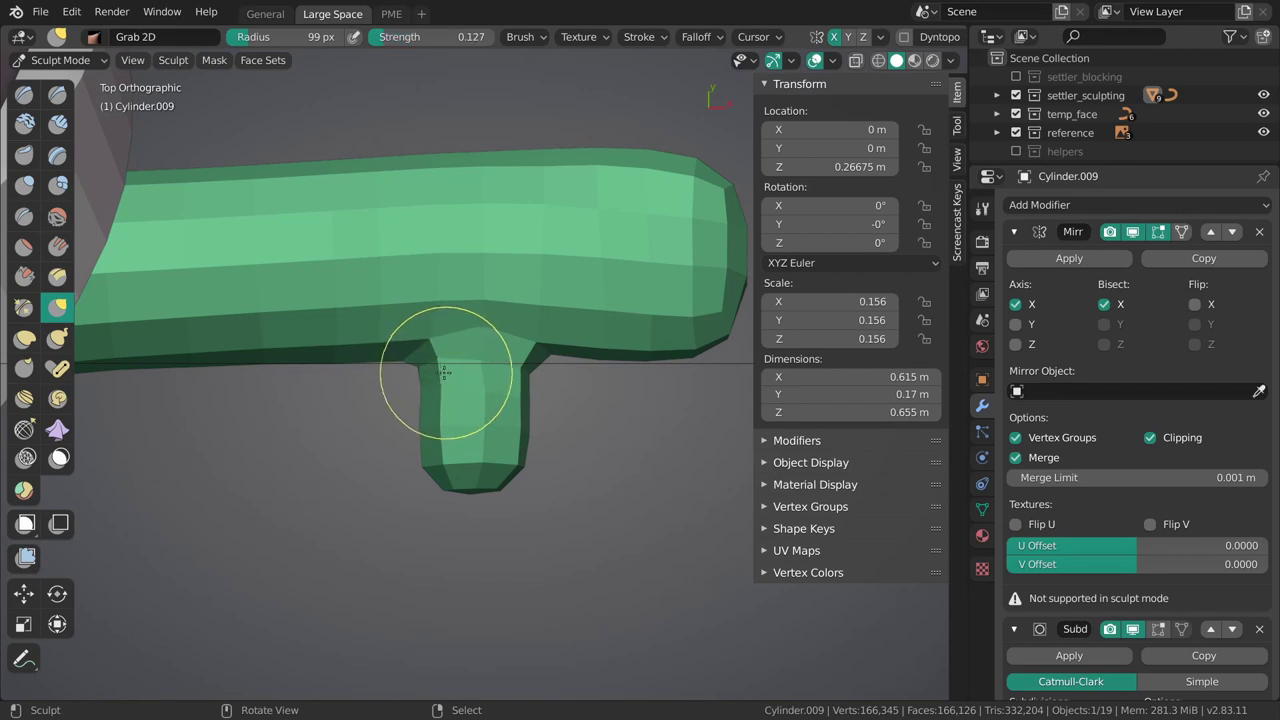
Narrow the thumb's base on both sides in top view with the Grab 2D brush at about 100 to 119 px.
key("f")
left_click(416, 364)
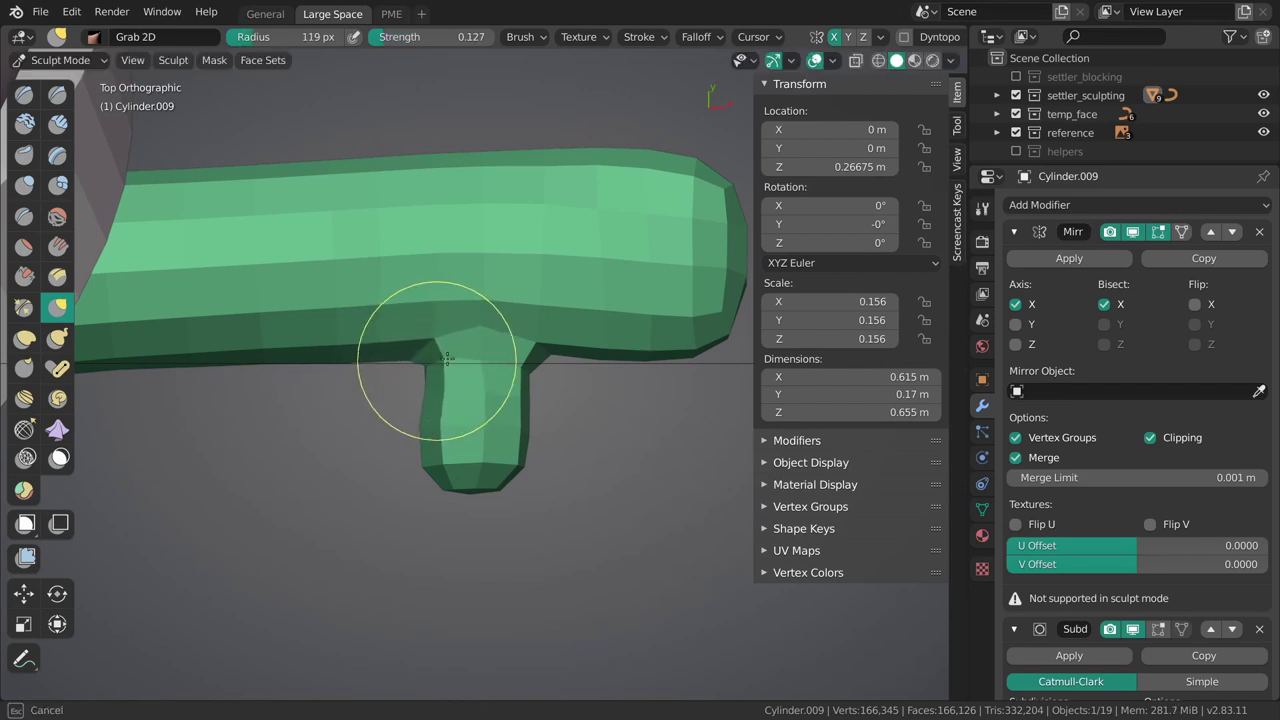
key("f")
left_click(498, 398)
key("f")
left_click(525, 371)
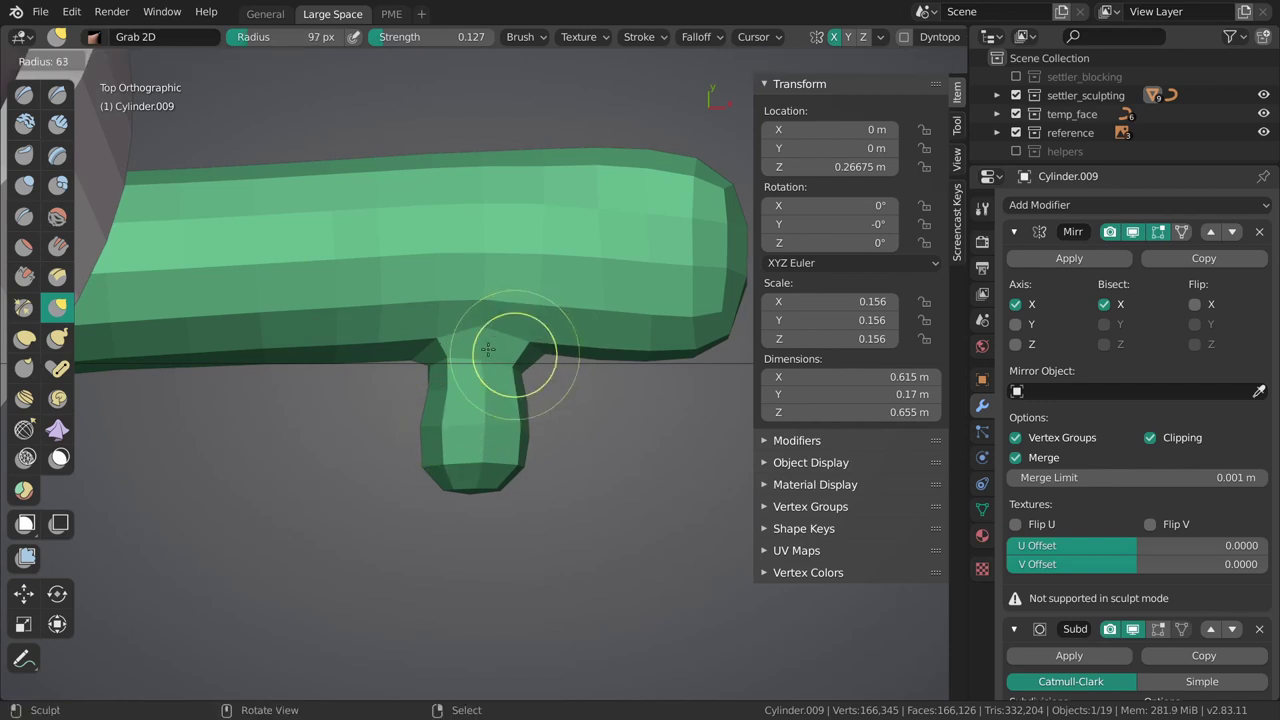
left_click(518, 368)
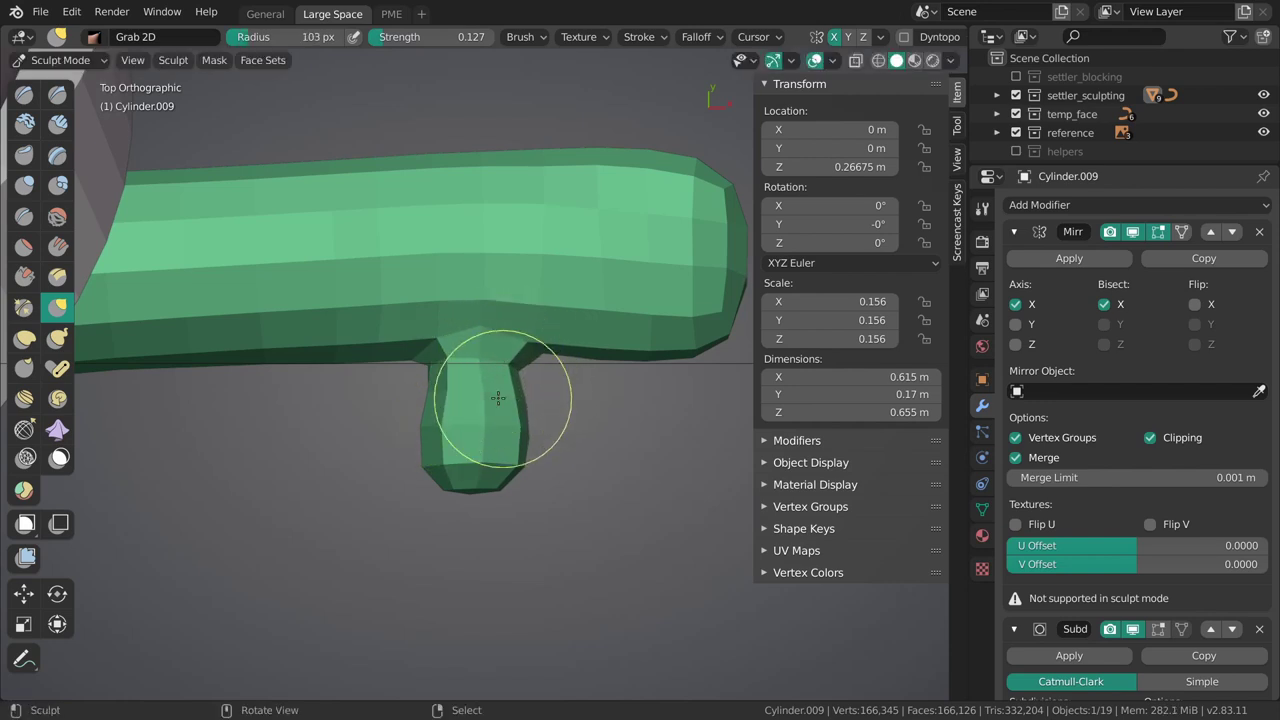
Switch the hand to Edit Mode and add an edge loop around the base of the thumb.
key("ctrl+Tab")
left_click(484, 436)
key("ctrl+Tab")
left_click(463, 456)
key("f")
left_click(438, 430)
key("ctrl+Tab")
left_click(474, 428)
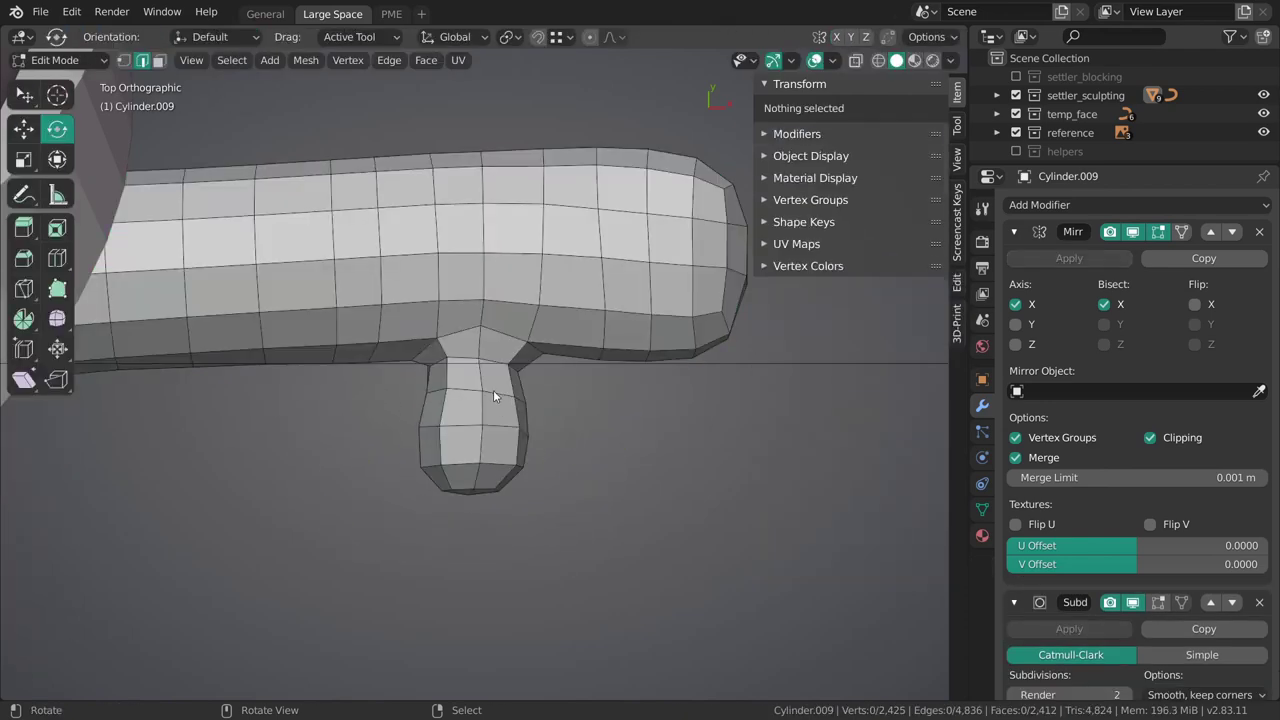
key("ctrl+r")
left_click_drag(514, 378, 514, 363)
Slide the edge loop at the thumb's base by a factor of 0.313 and adjust its thickness with Shrink/Fatten.
right_click(491, 362, "alt")
key("shift+space")
key("g")
key("g")
key("g")
left_click(479, 355)
key("alt+s")
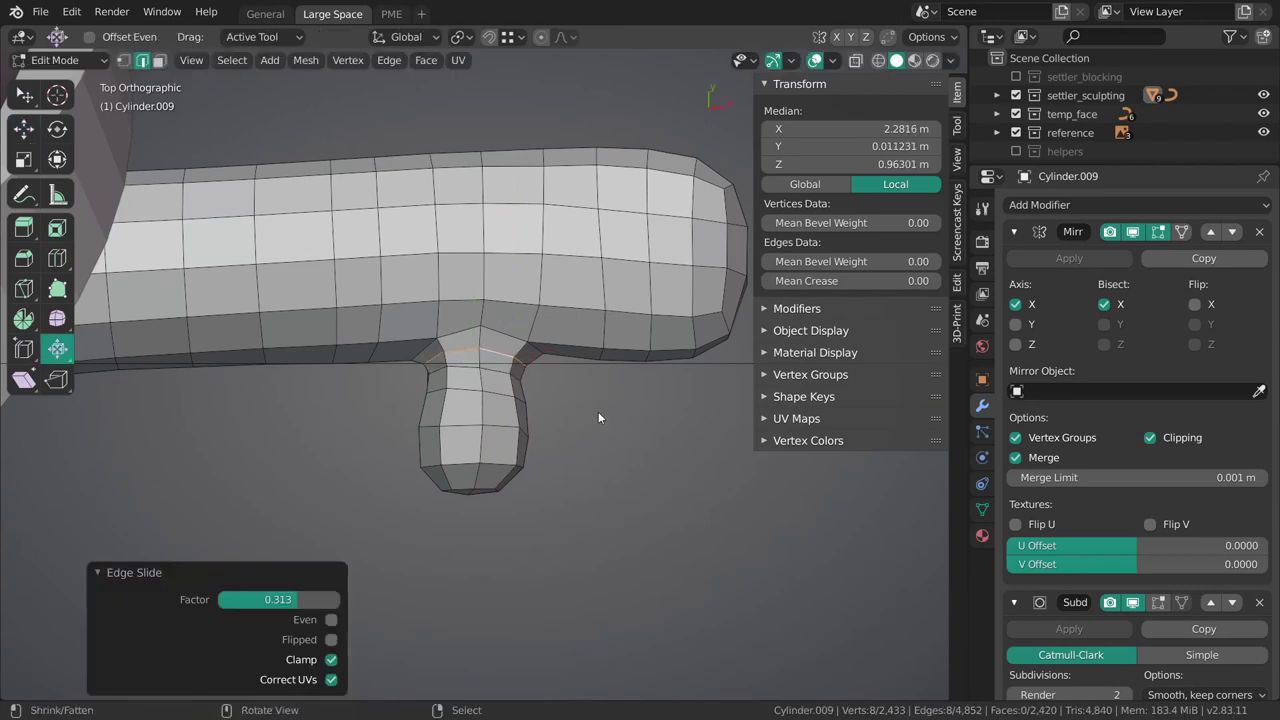
left_click_drag(592, 406, 560, 431)
right_click(486, 370, "alt")
key("alt+a")
Return to Sculpt Mode, adjust the thumb's rounded end with the Grab 2D brush, and undo the last stroke.
key("ctrl+Tab")
left_click(504, 441)
key("f")
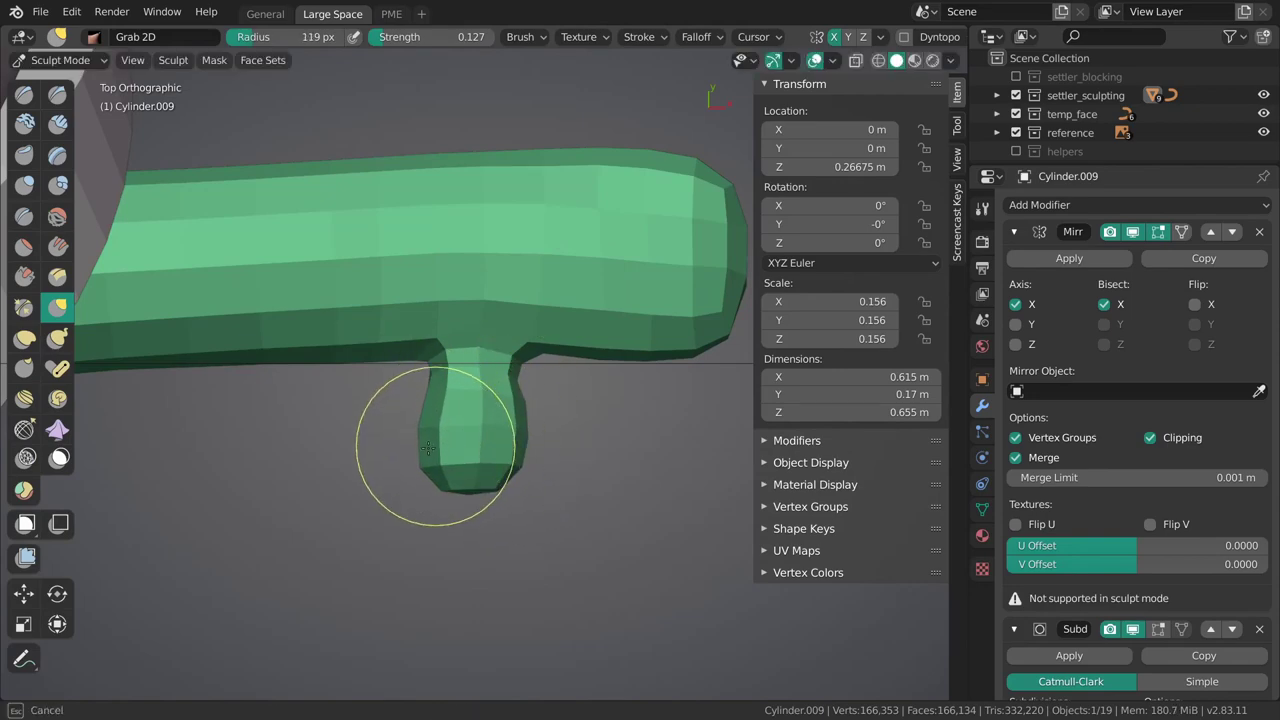
middle_click_drag(517, 448, 489, 331)
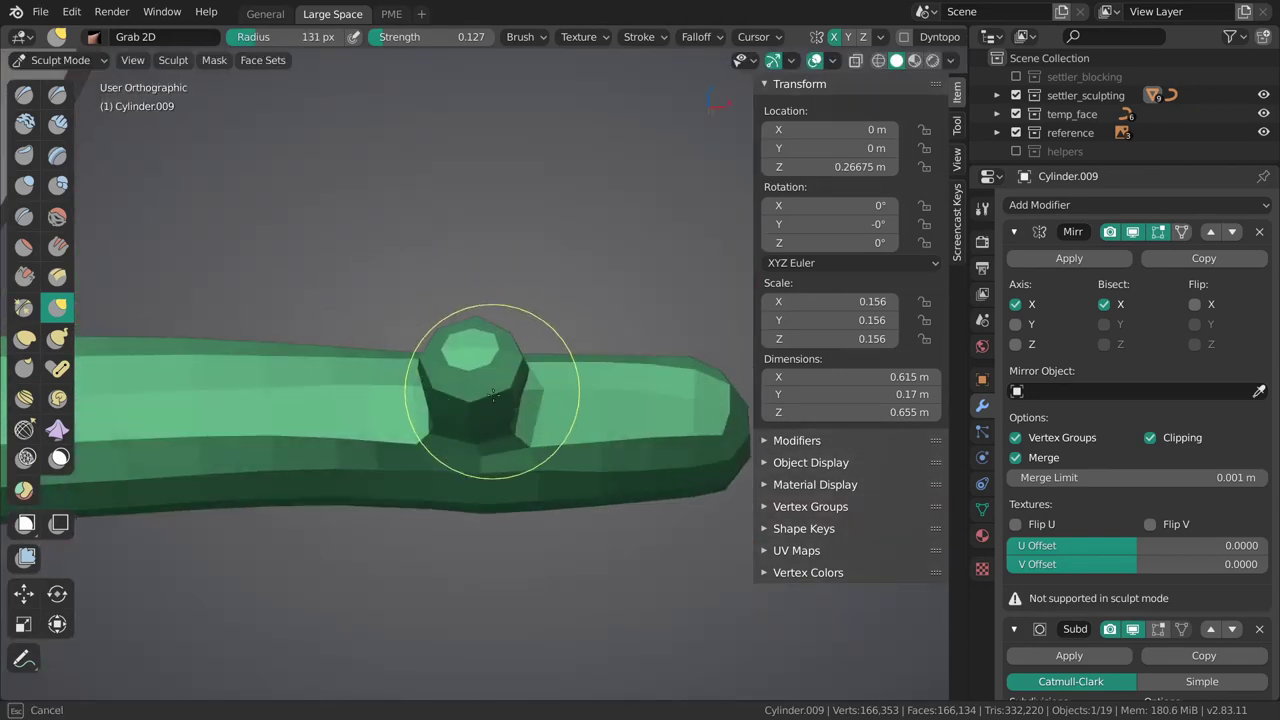
middle_click_drag(493, 393, 543, 400)
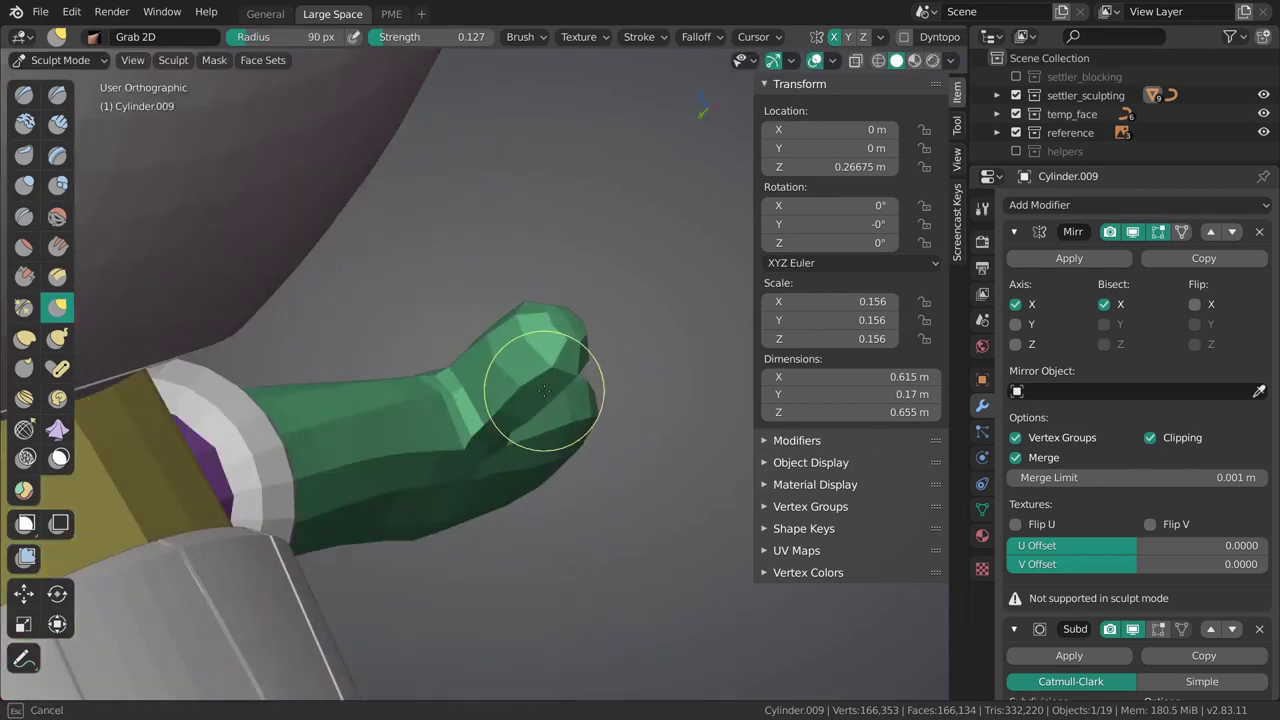
key("ctrl+z")
Rework the junction between thumb and fingers from several angles with the Grab brush, starting at 42 px.
key("f")
left_click(514, 391)
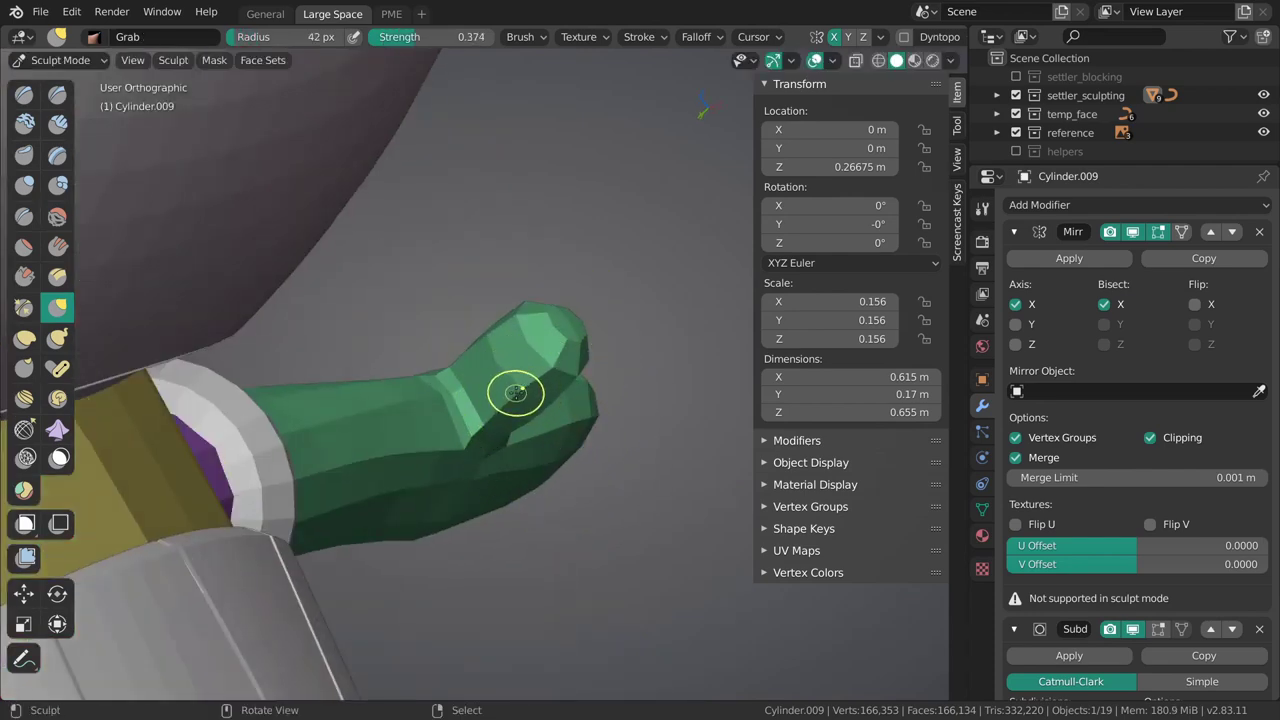
mouse_move(524, 389)
middle_mouse_down()
mouse_move(443, 400)
mouse_move(526, 377)
mouse_move(356, 465)
mouse_move(489, 430)
mouse_move(530, 452)
mouse_move(457, 251)
mouse_move(508, 430)
mouse_move(523, 431)
mouse_move(540, 277)
mouse_move(656, 330)
mouse_move(523, 380)
mouse_move(440, 309)
middle_mouse_up()
key("f")
left_click(504, 430)
key("f")
left_click(510, 430)
mouse_move(481, 373)
middle_mouse_down()
mouse_move(507, 328)
mouse_move(493, 338)
middle_mouse_up()
key("f")
left_click(464, 349)
Refine the palm and finger volume with the Grab brush at 109 to 129 px, checking the wireframe overlay.
key("shift+w")
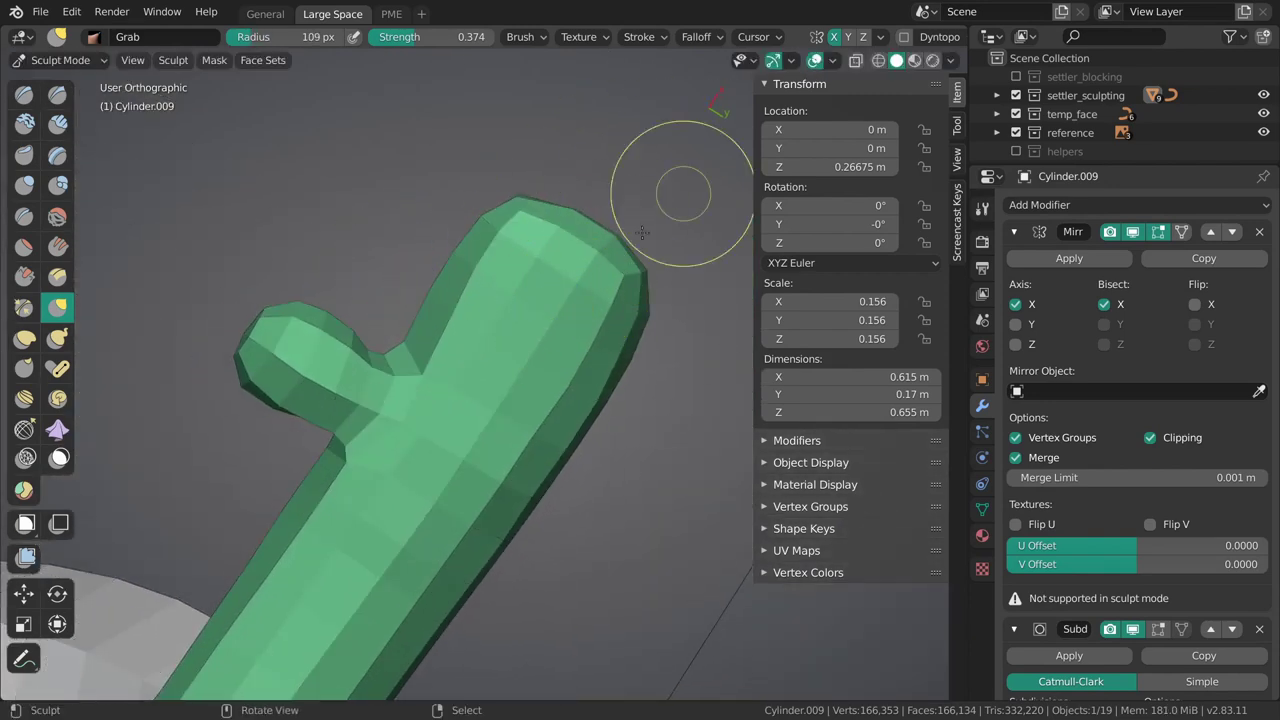
mouse_move(591, 281)
middle_mouse_down()
mouse_move(500, 337)
mouse_move(500, 386)
mouse_move(549, 459)
middle_mouse_up()
key("f")
left_click(500, 388)
key("shift+w")
mouse_move(516, 382)
middle_mouse_down()
mouse_move(580, 457)
mouse_move(466, 434)
mouse_move(476, 412)
mouse_move(486, 454)
mouse_move(531, 371)
mouse_move(534, 387)
middle_mouse_up()
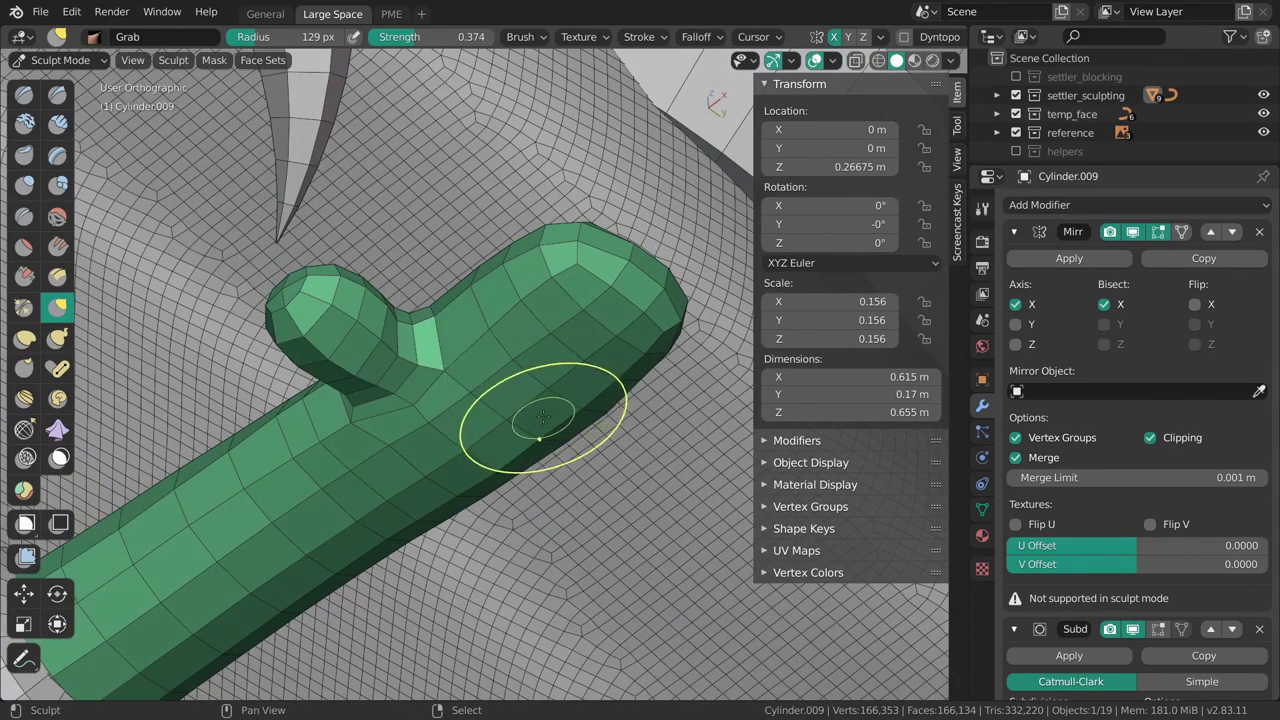
Adjust the hand's contour in front view with the Grab 2D brush resized to 150 px.
key("KP_1")
mouse_move(335, 446)
middle_mouse_down("shift")
mouse_move(526, 523)
mouse_move(594, 457)
middle_mouse_up("shift")
mouse_move(594, 457)
middle_mouse_down("ctrl")
mouse_move(523, 371)
mouse_move(587, 396)
mouse_move(575, 382)
middle_mouse_up("ctrl")
key("f")
left_click(608, 388)
key("f")
left_click(627, 387)
left_click(597, 387)
Examine the alignment of the arm, elbow ring and hand from the top and front in local view.
scroll(557, 377, "down", 2)
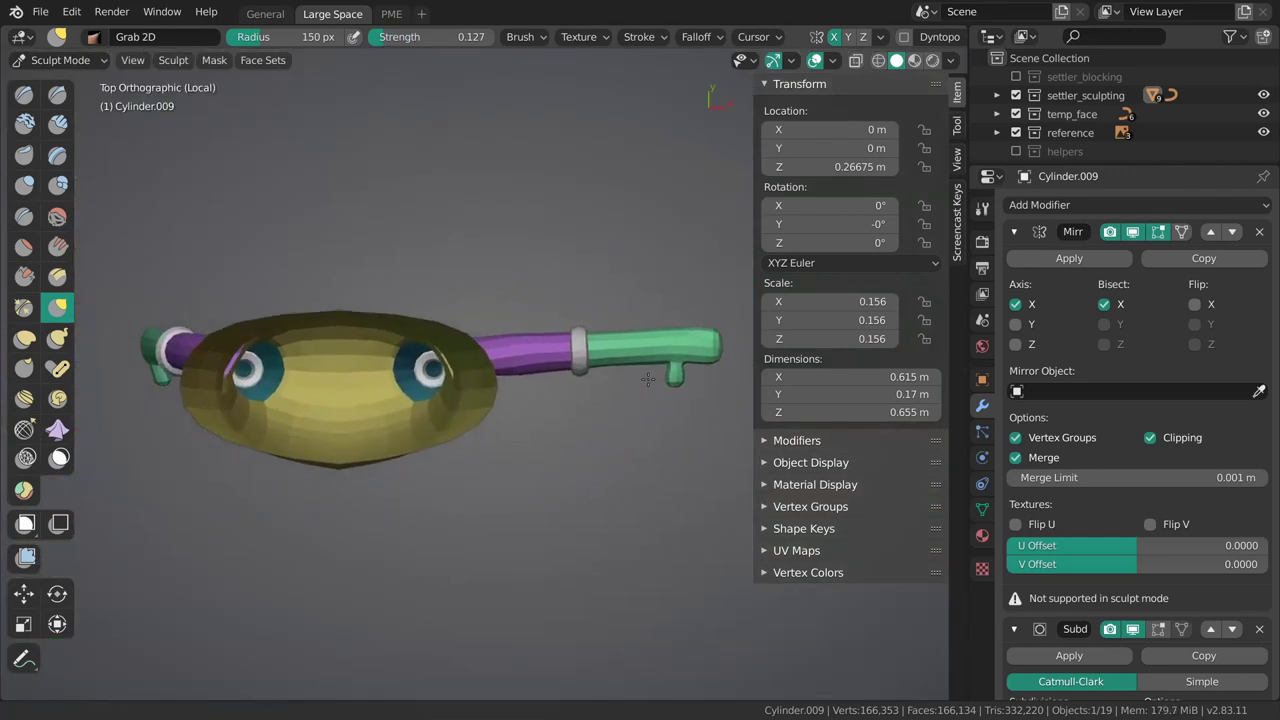
key("KP_5")
key("KP_5")
middle_click_drag(648, 394, 610, 381, "shift")
key("grave")
left_click(545, 340)
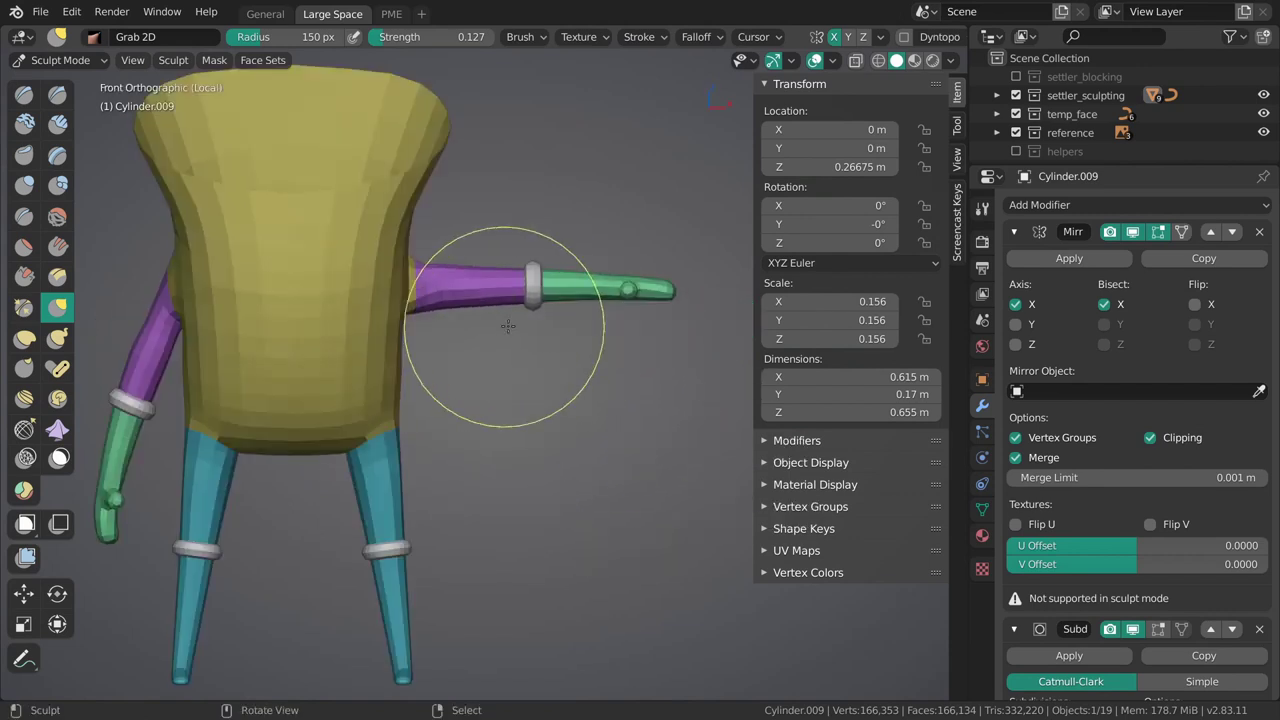
key("grave")
left_click(546, 290)
middle_click_drag(565, 287, 540, 208, "shift")
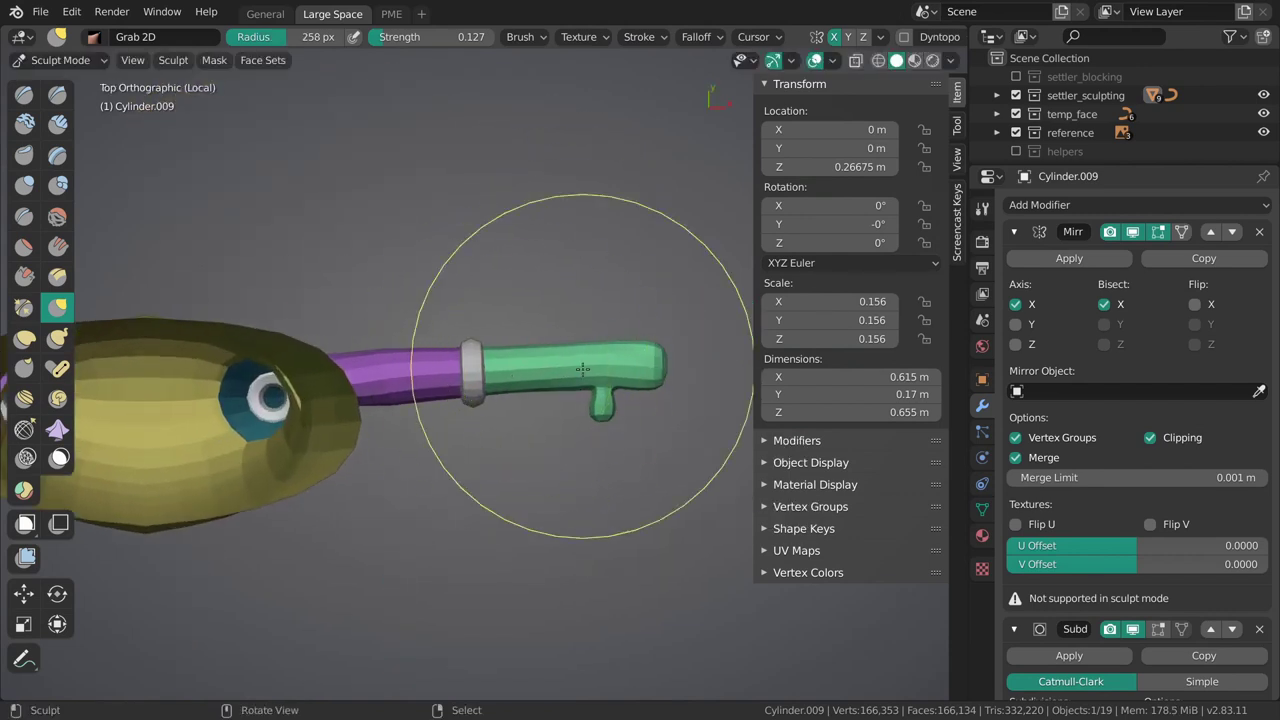
key("KP_1")
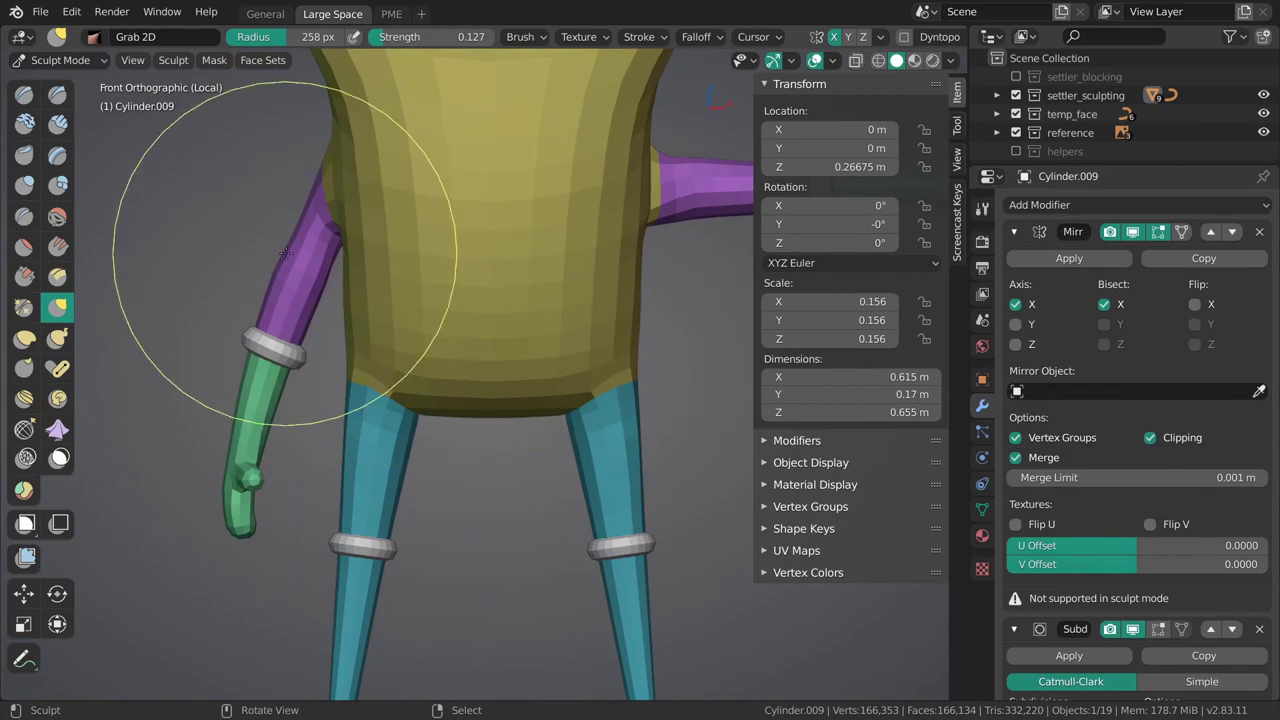
mouse_move(285, 252)
middle_mouse_down("shift")
mouse_move(499, 275)
mouse_move(332, 305)
middle_mouse_up("shift")
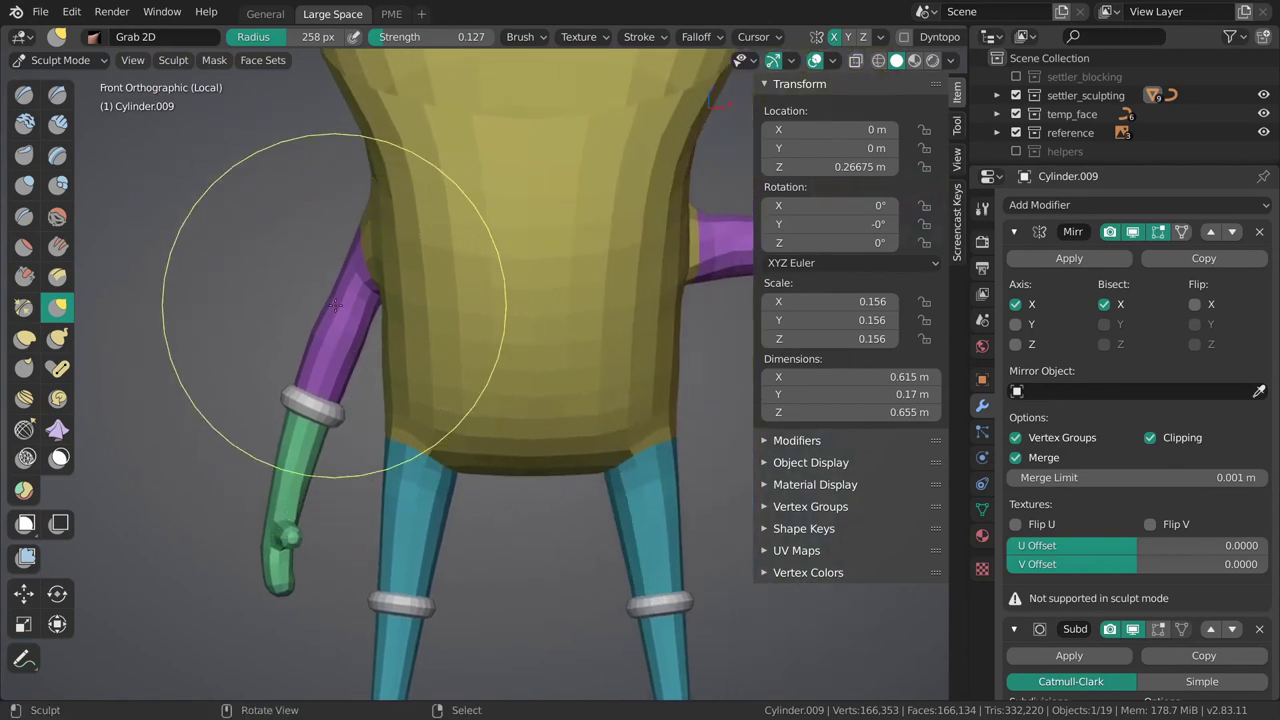
key("KP_7")
scroll(498, 411, "up", 2)
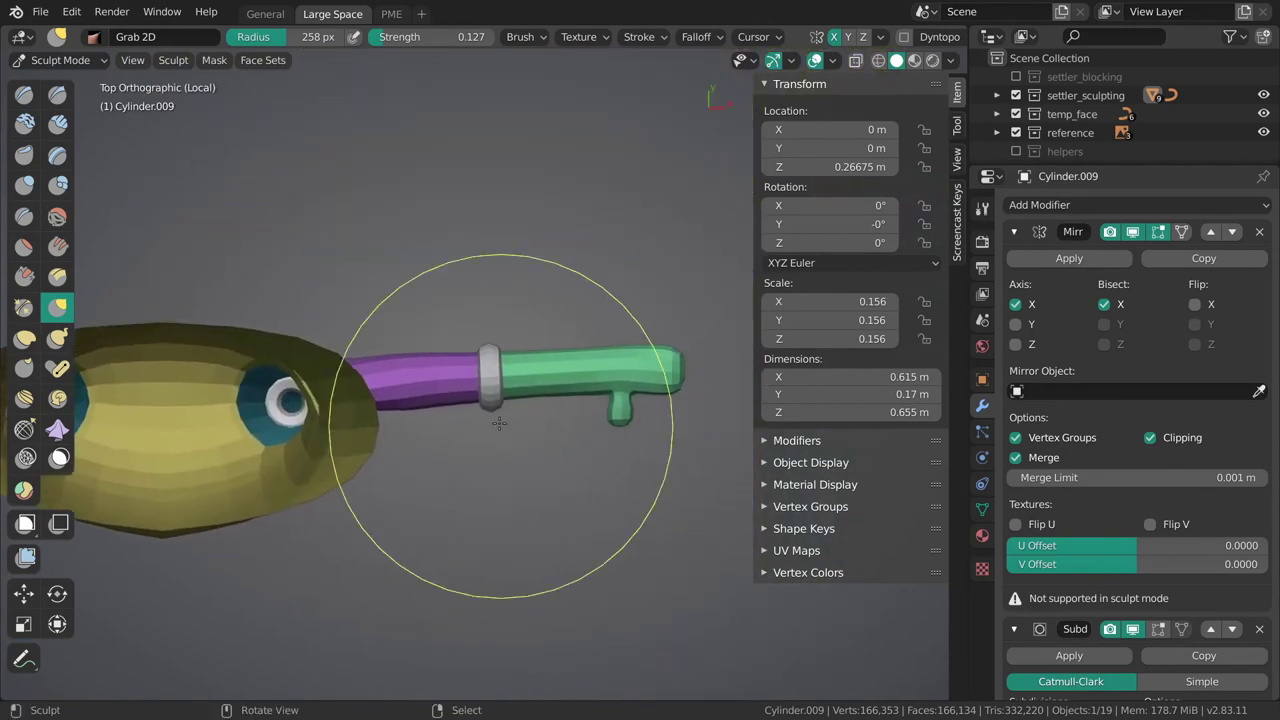
middle_click_drag(512, 394, 510, 393, "ctrl")
key("f")
left_click(448, 408)
middle_click_drag(504, 450, 584, 488, "shift")
key("KP_1")
middle_click_drag(459, 400, 470, 336, "ctrl")
middle_click_drag(477, 483, 534, 355, "alt")
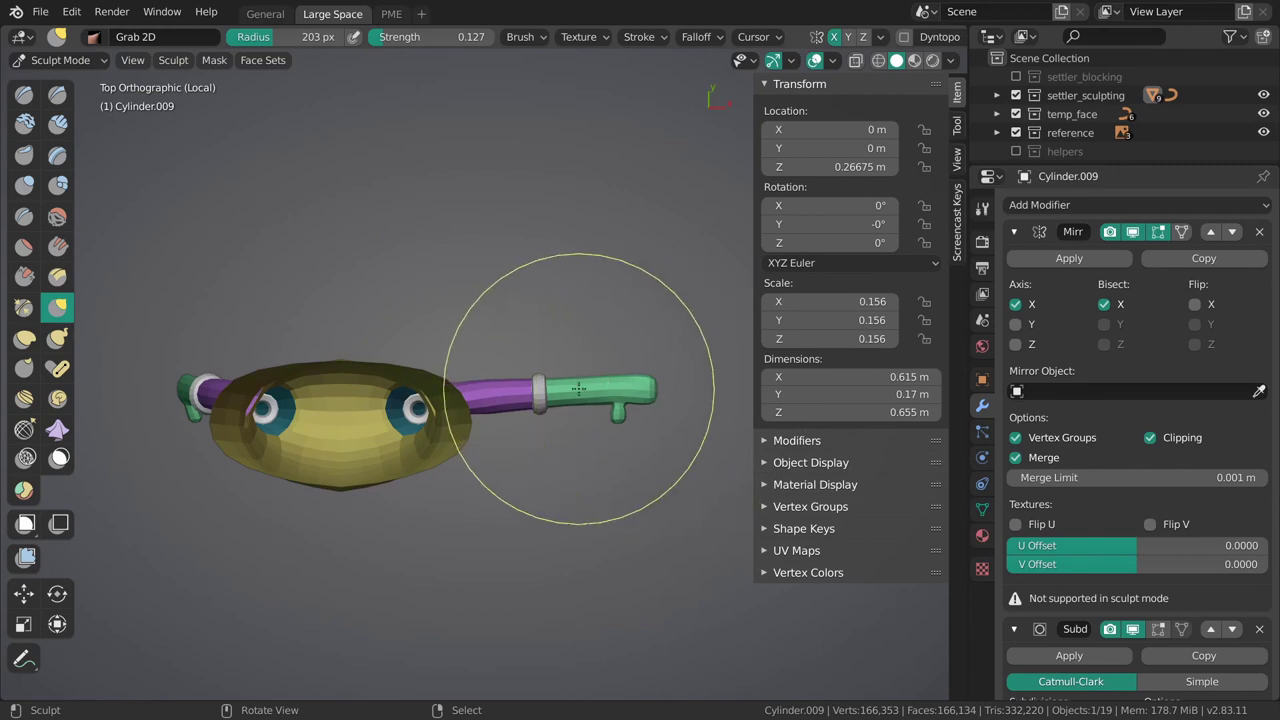
middle_click_drag(618, 428, 498, 370, "alt")
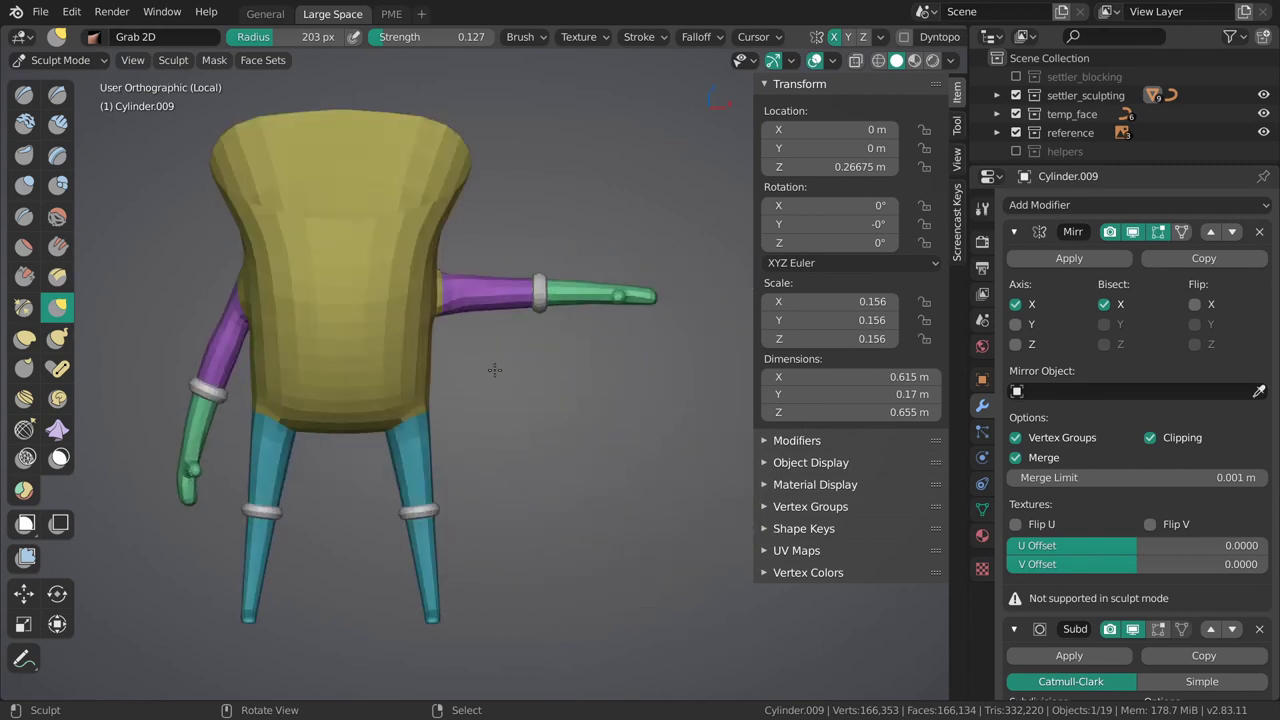
Clip the view to a front-view region covering the arms and legs below the upper torso, and hide the sidebar.
middle_click_drag(461, 422, 481, 409, "shift")
key("b")
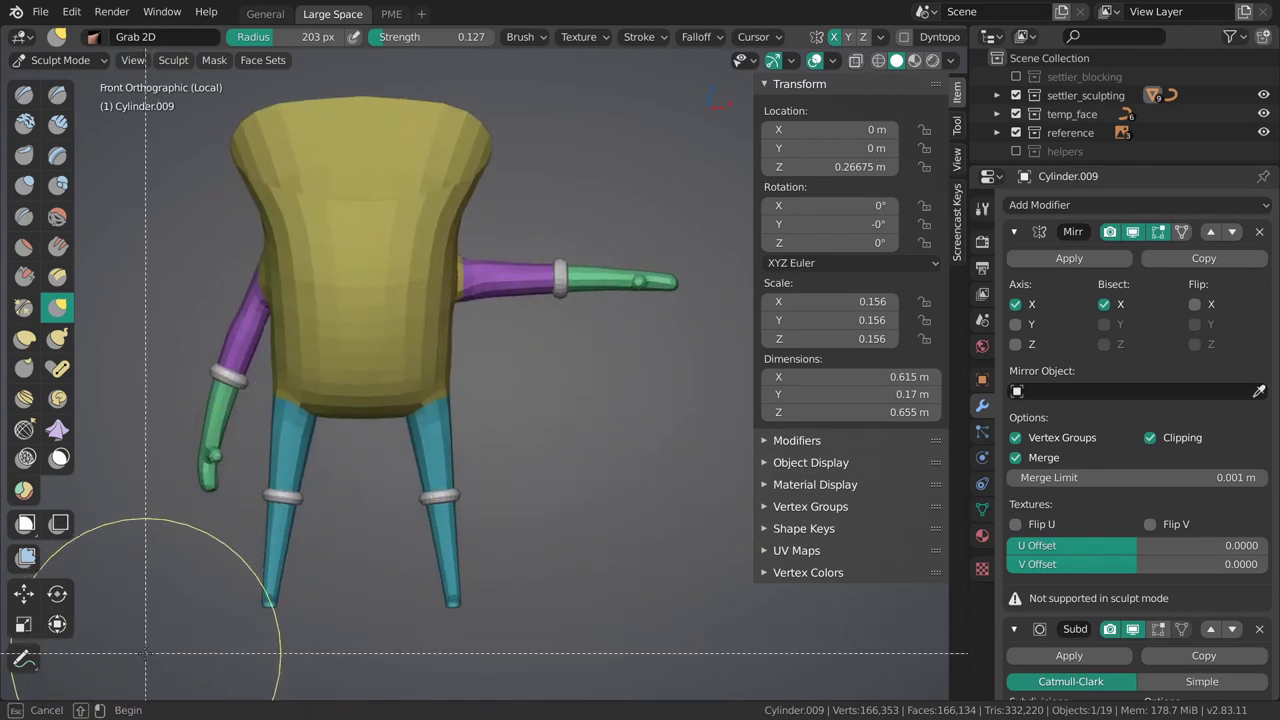
left_click_drag(141, 649, 729, 252)
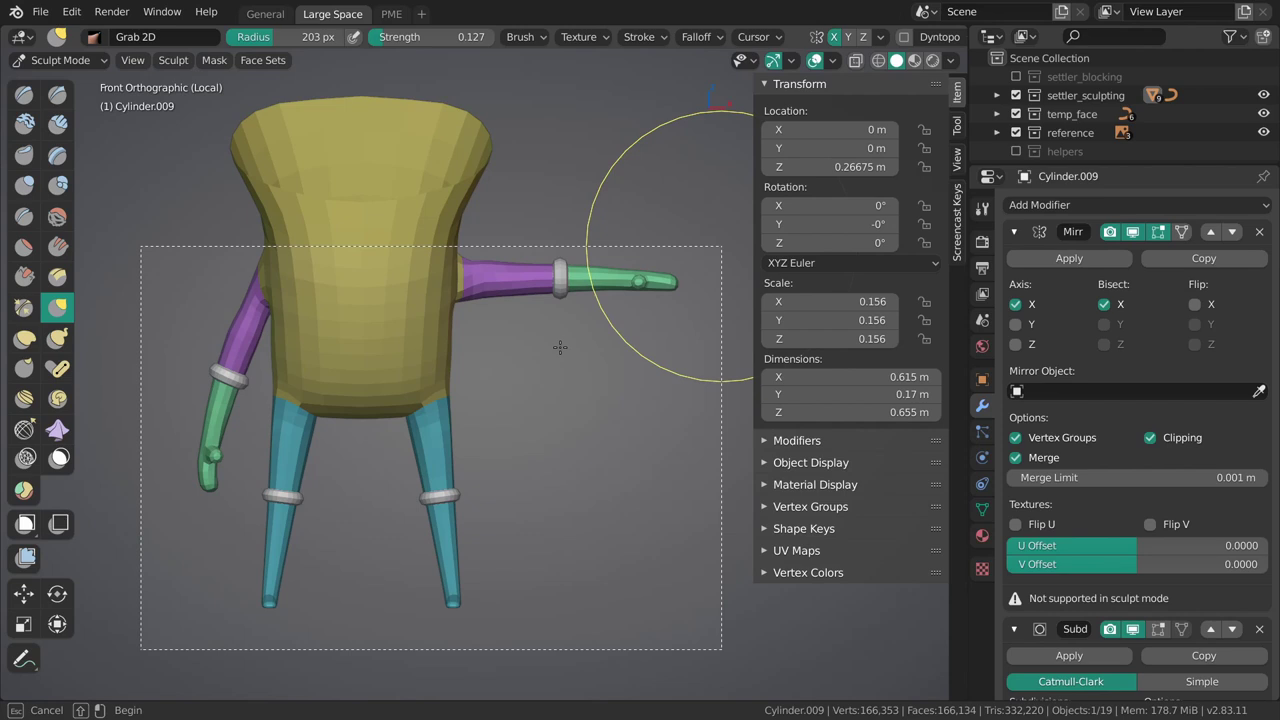
left_click_drag(721, 246, 721, 246)
key("n")
Straighten the upper arm in top view with the Grab 2D brush at 164 px and 287 px.
middle_click_drag(582, 441, 579, 277, "alt")
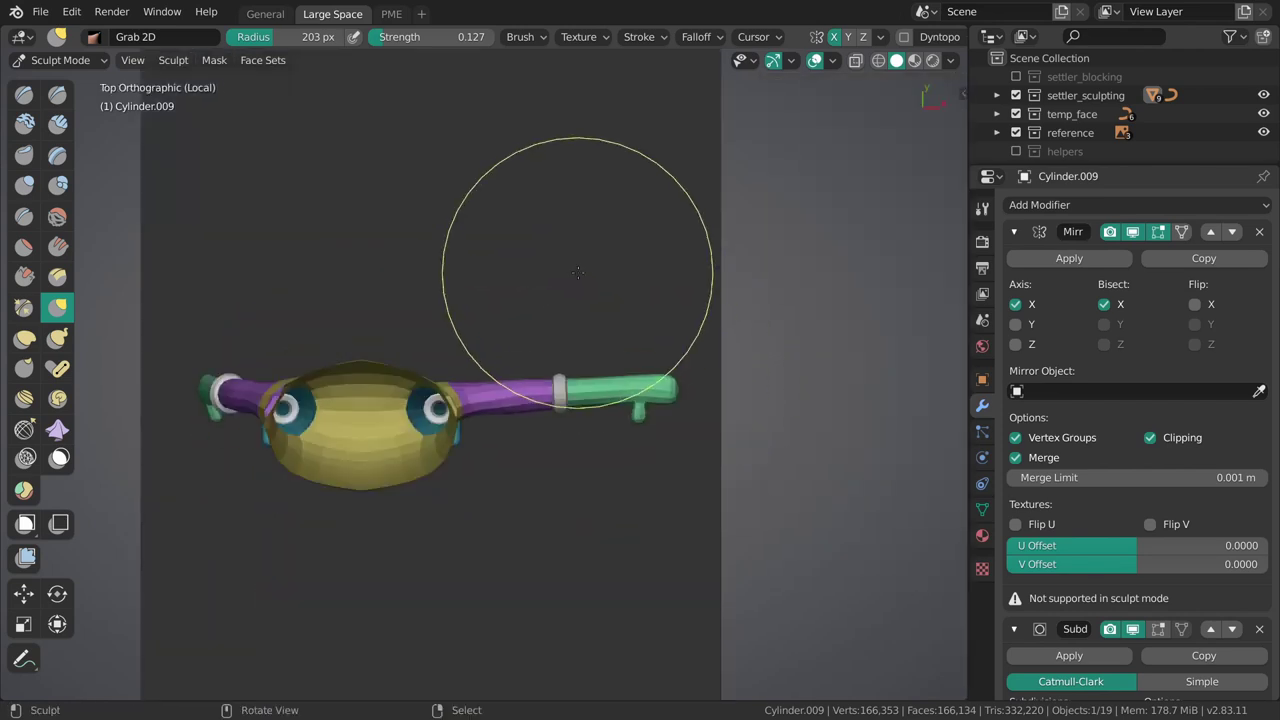
middle_click_drag(443, 400, 428, 391, "ctrl")
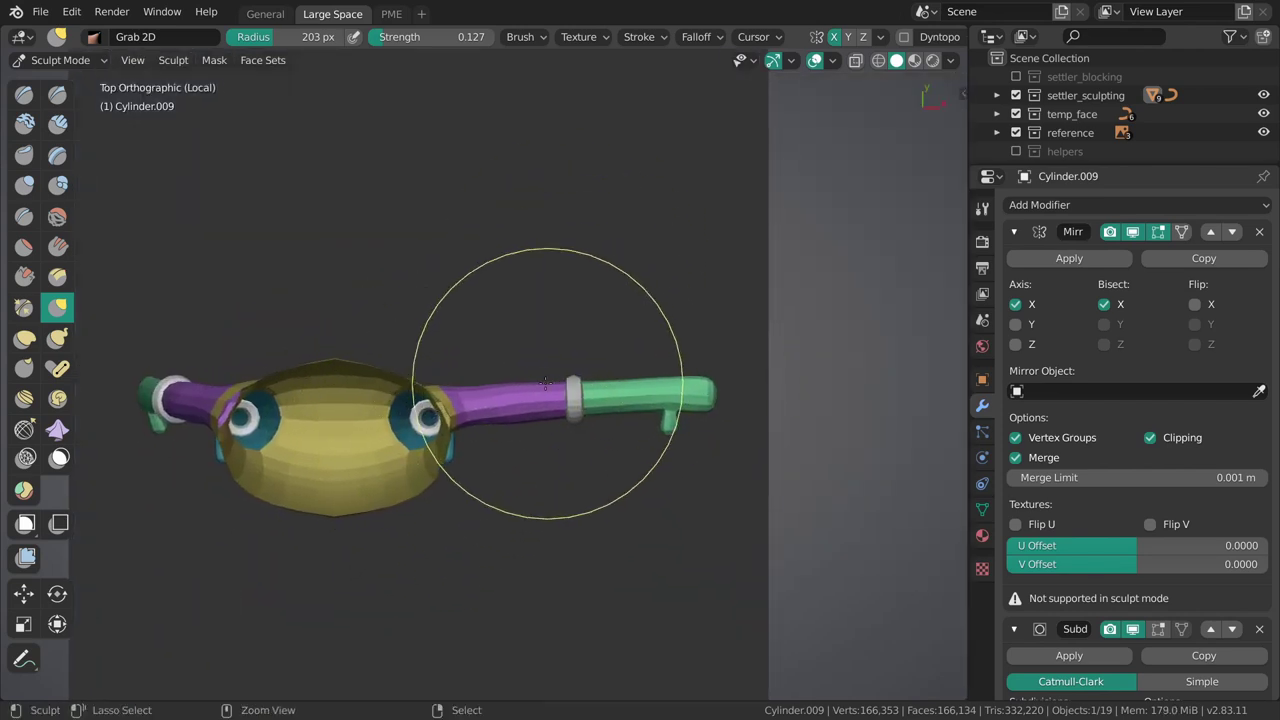
middle_click_drag(541, 380, 528, 414, "ctrl")
key("f")
left_click(502, 408)
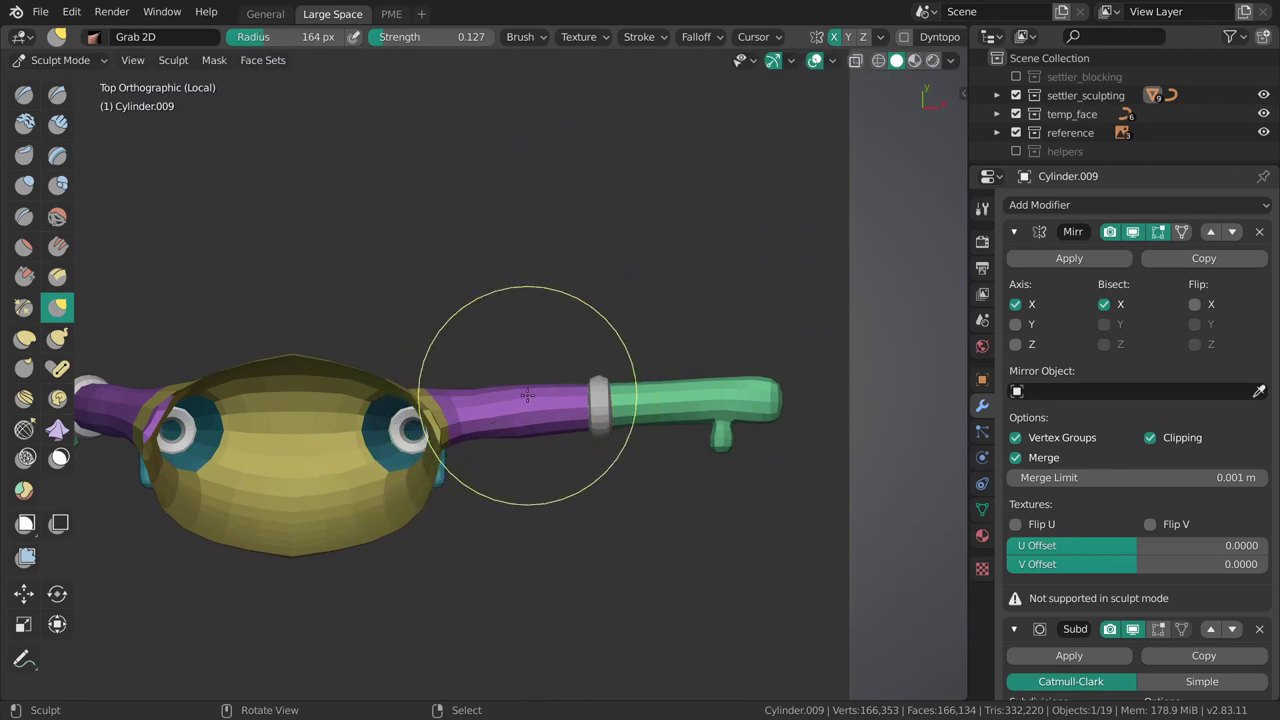
key("f")
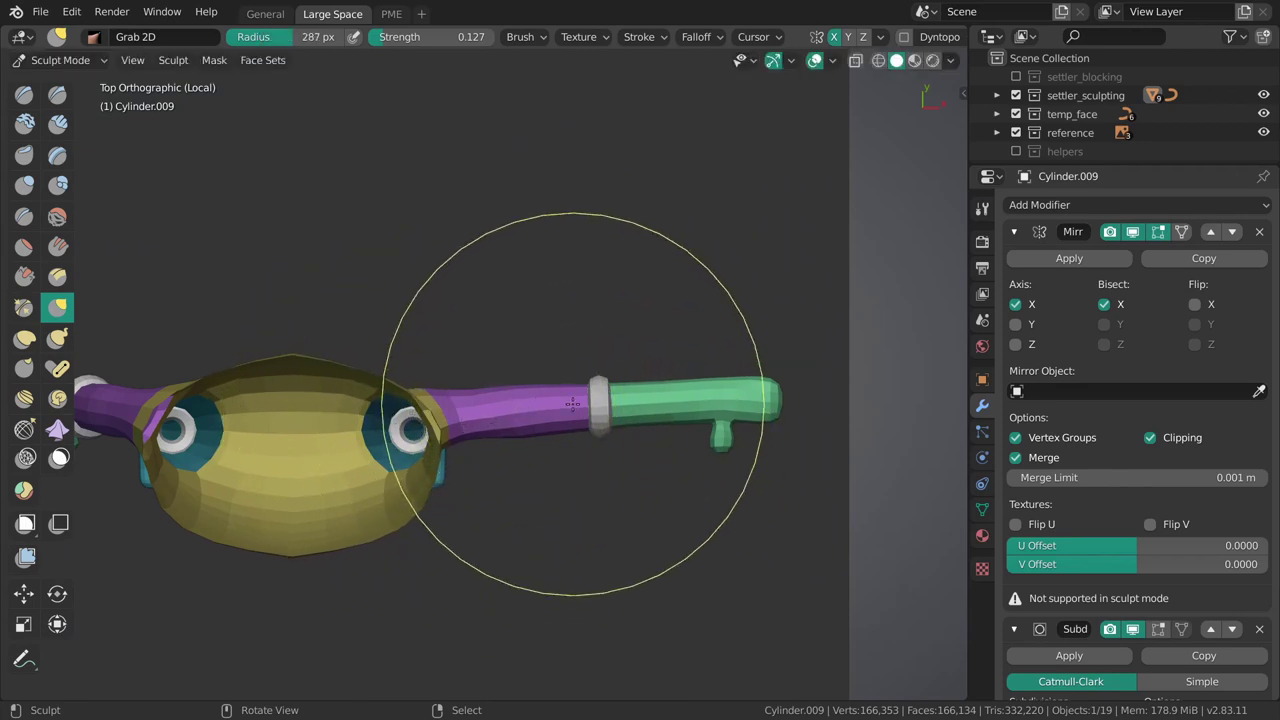
left_click(584, 404)
Bring the forearm and hand into line with the upper arm using the Grab 2D brush at 367 px.
middle_click_drag(686, 418, 667, 386, "shift")
key("f")
left_click(711, 379)
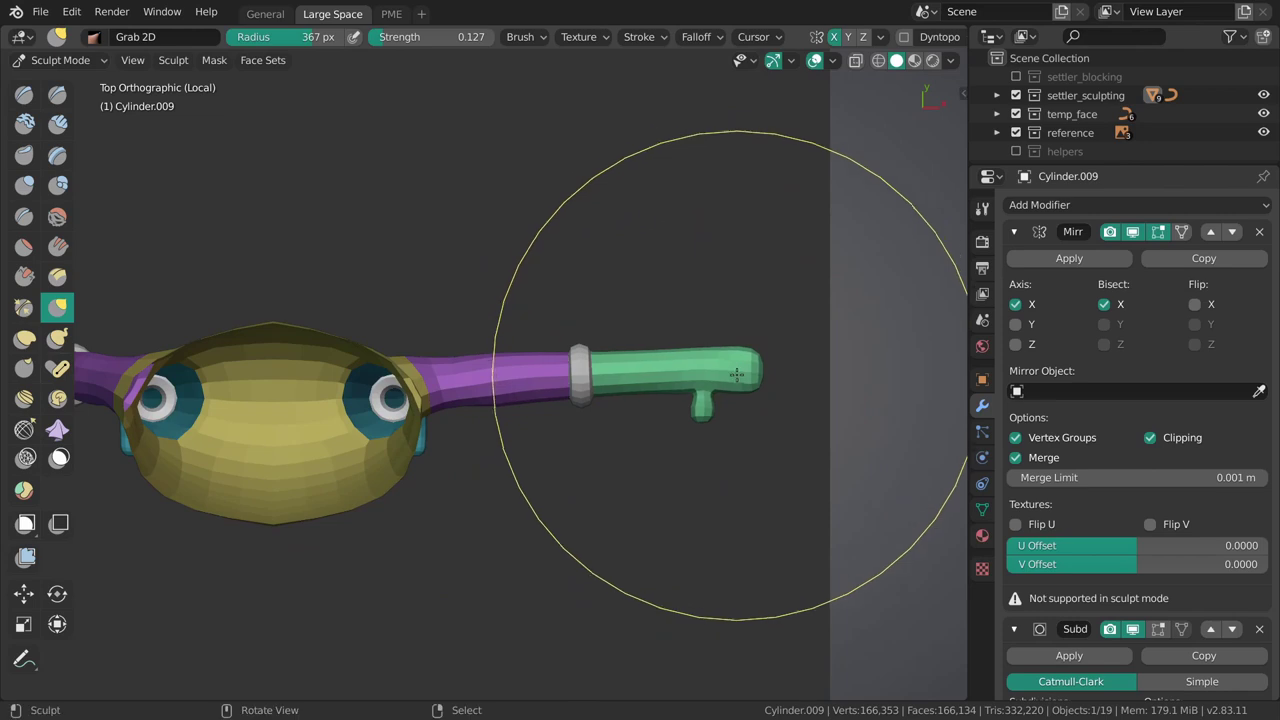
Even out the upper arm's contours between shoulder and elbow ring in top view with the Grab 2D brush at 100 to 204 px.
key("f")
left_click(547, 370)
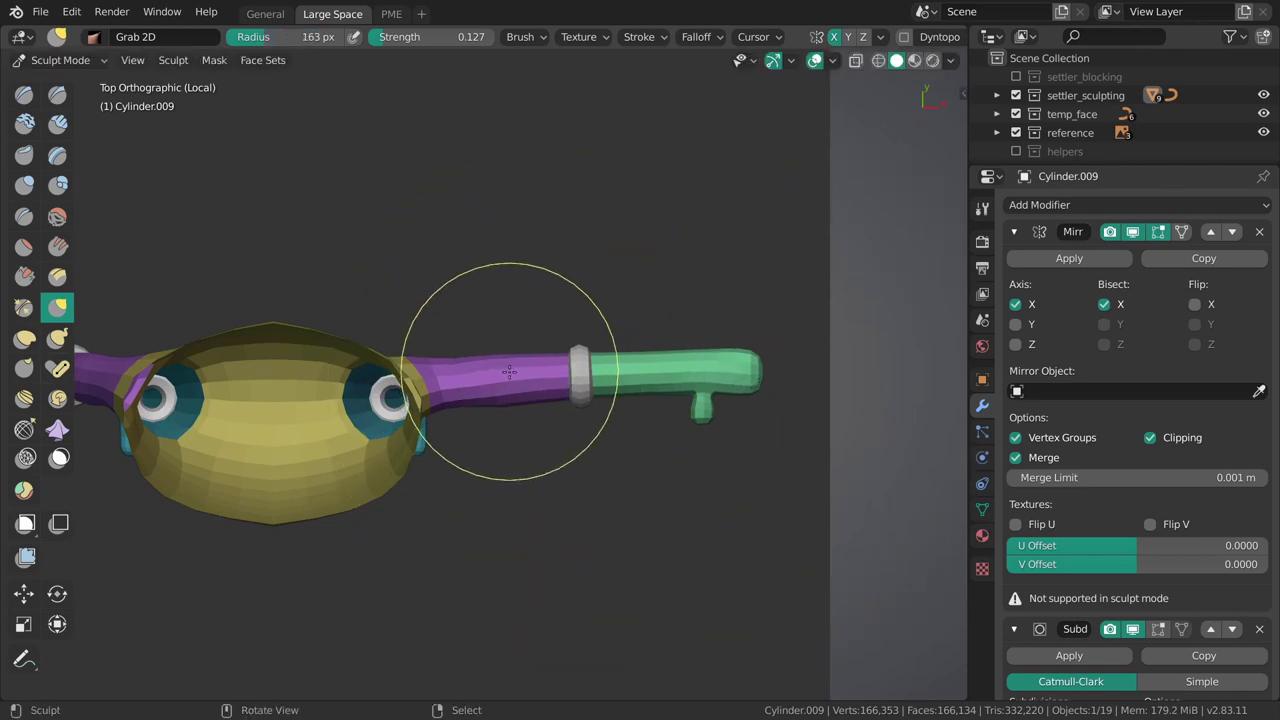
middle_click_drag(510, 378, 512, 436, "ctrl")
key("f")
left_click(505, 439)
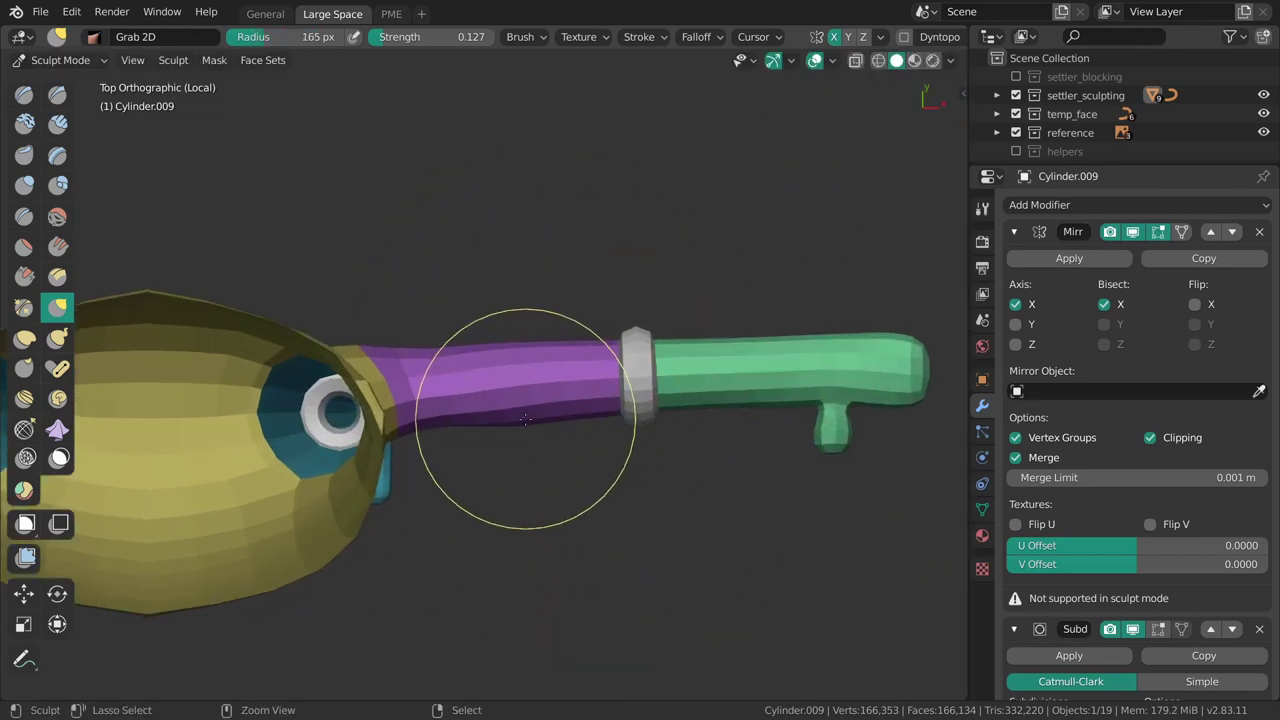
key("bracketright")
key("bracketright")
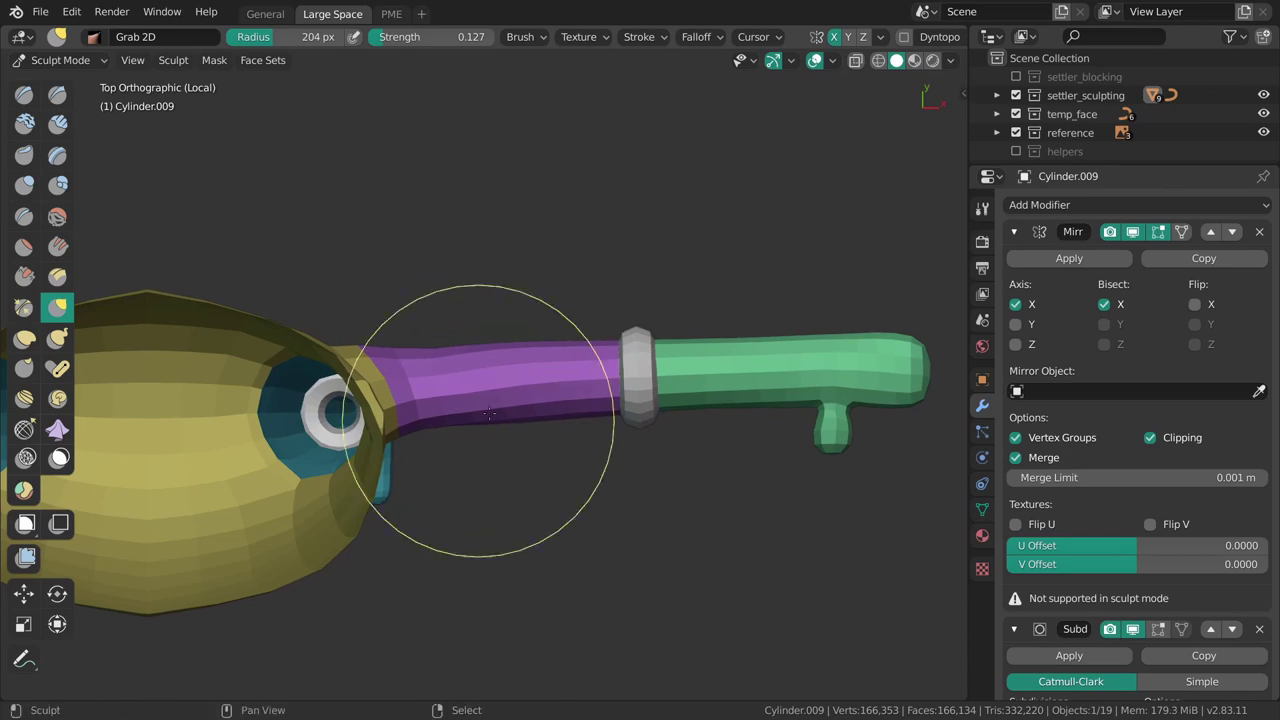
left_click(411, 336)
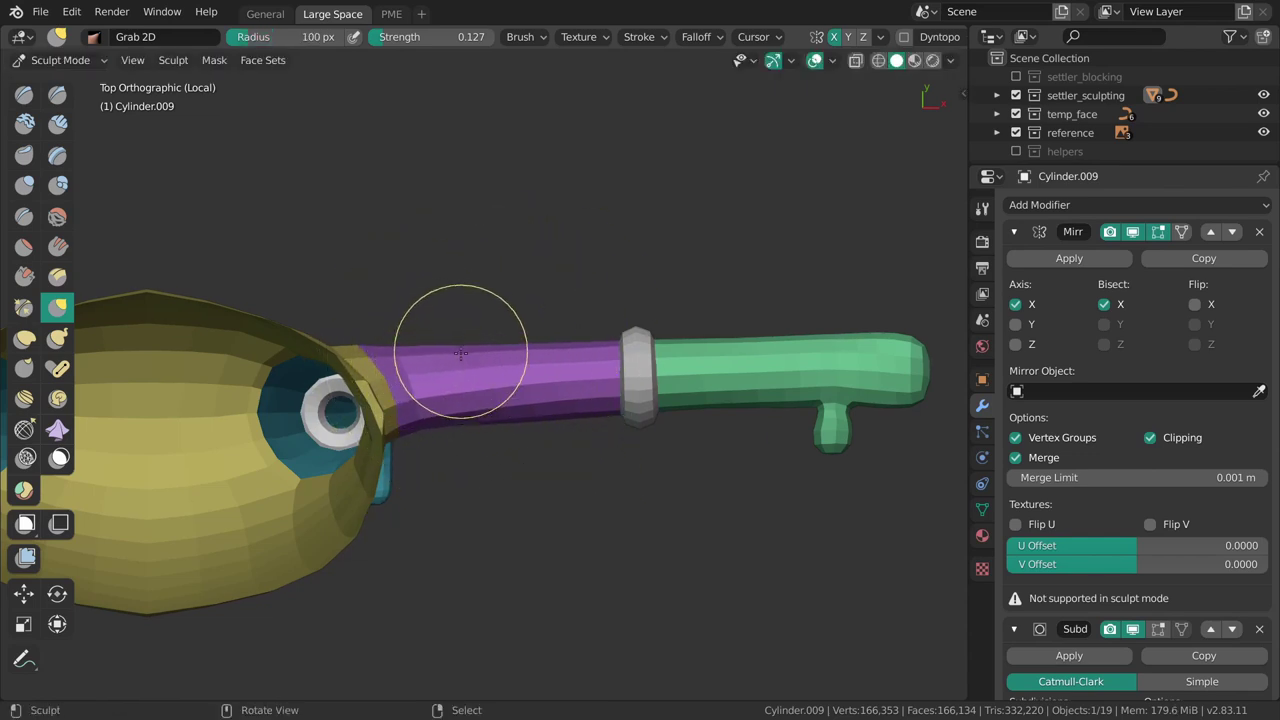
key("f")
Try to bend the arm into line in top view with the Pose brush.
mouse_move(711, 411)
middle_mouse_down("shift")
mouse_move(568, 428)
mouse_move(740, 376)
middle_mouse_up("shift")
key("f")
left_click(893, 377)
left_click(58, 371)
key("f")
left_click(620, 402)
left_click_drag(698, 391, 699, 412)
key("ctrl+z")
key("f")
left_click(728, 400)
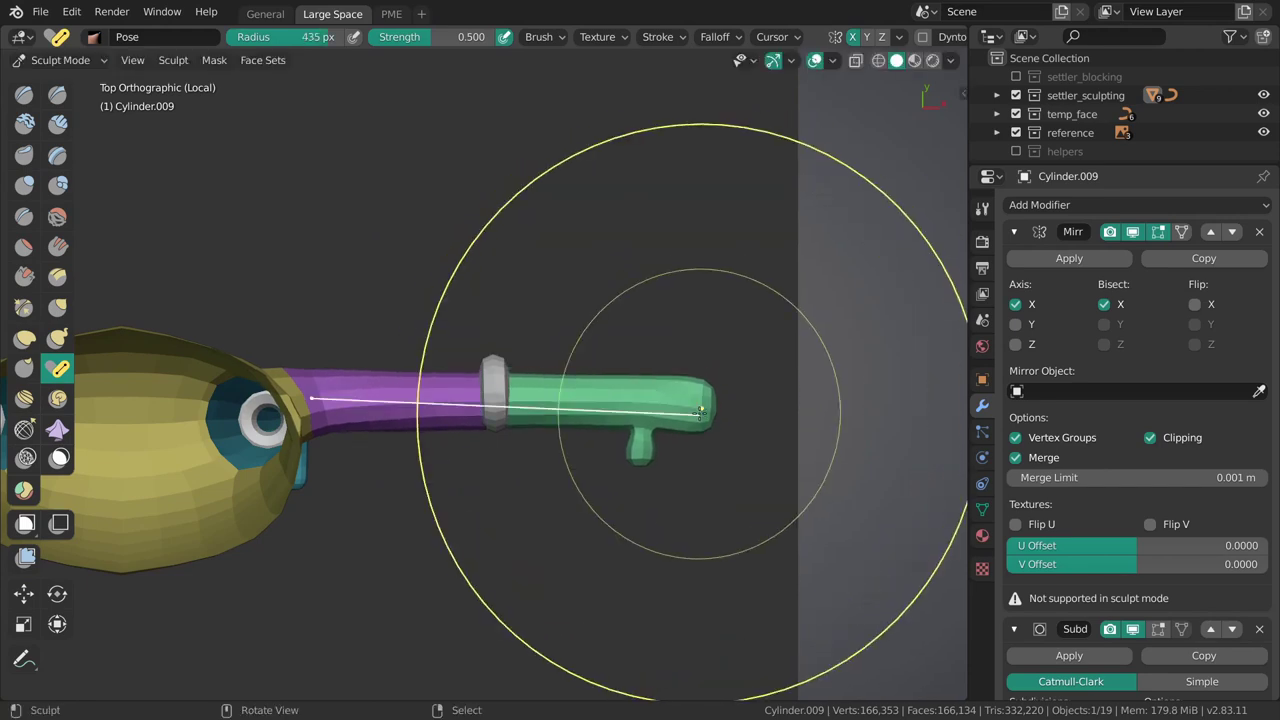
Select the whole elbow ring in Edit Mode, align it with the arm by moving and rotating, and deselect it in front view.
key("ctrl+Tab")
left_click(507, 388)
key("ctrl+Tab")
left_click(483, 384)
key("Tab")
key("l")
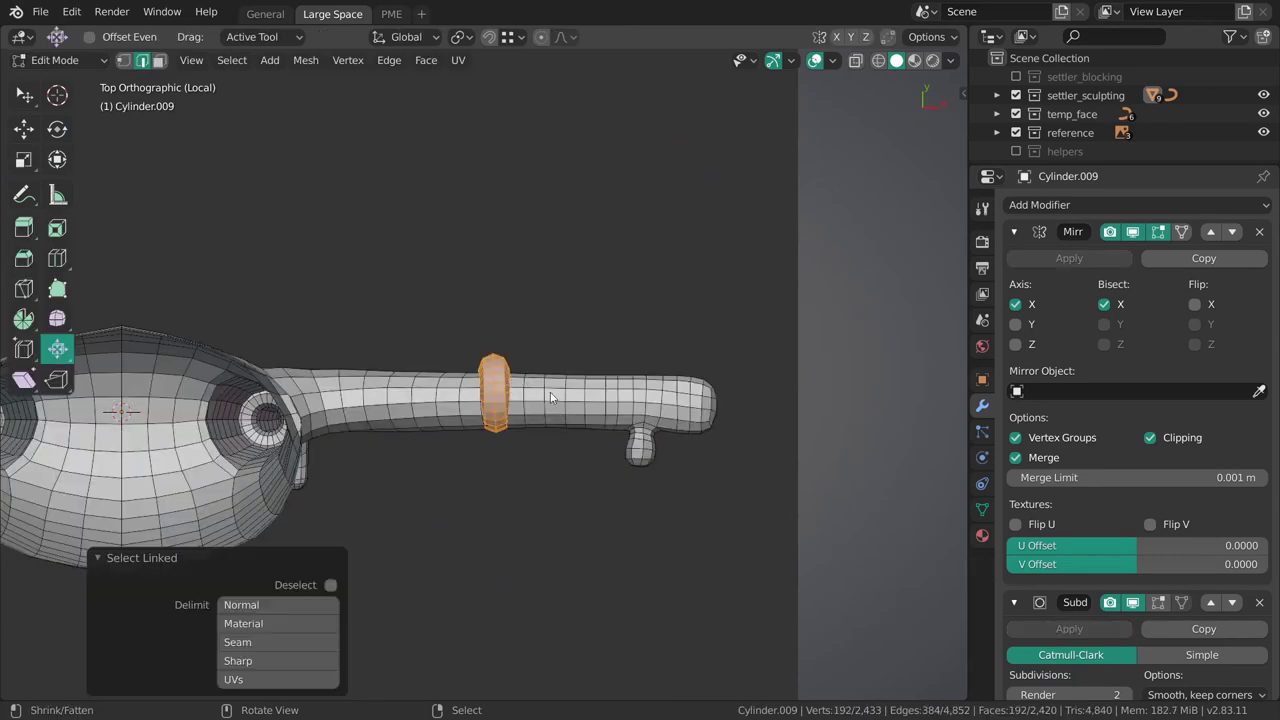
key("g")
left_click_drag(556, 378, 602, 366)
key("r")
key("grave")
left_click(497, 330)
middle_click_drag(598, 294, 641, 408, "shift")
key("alt+a")
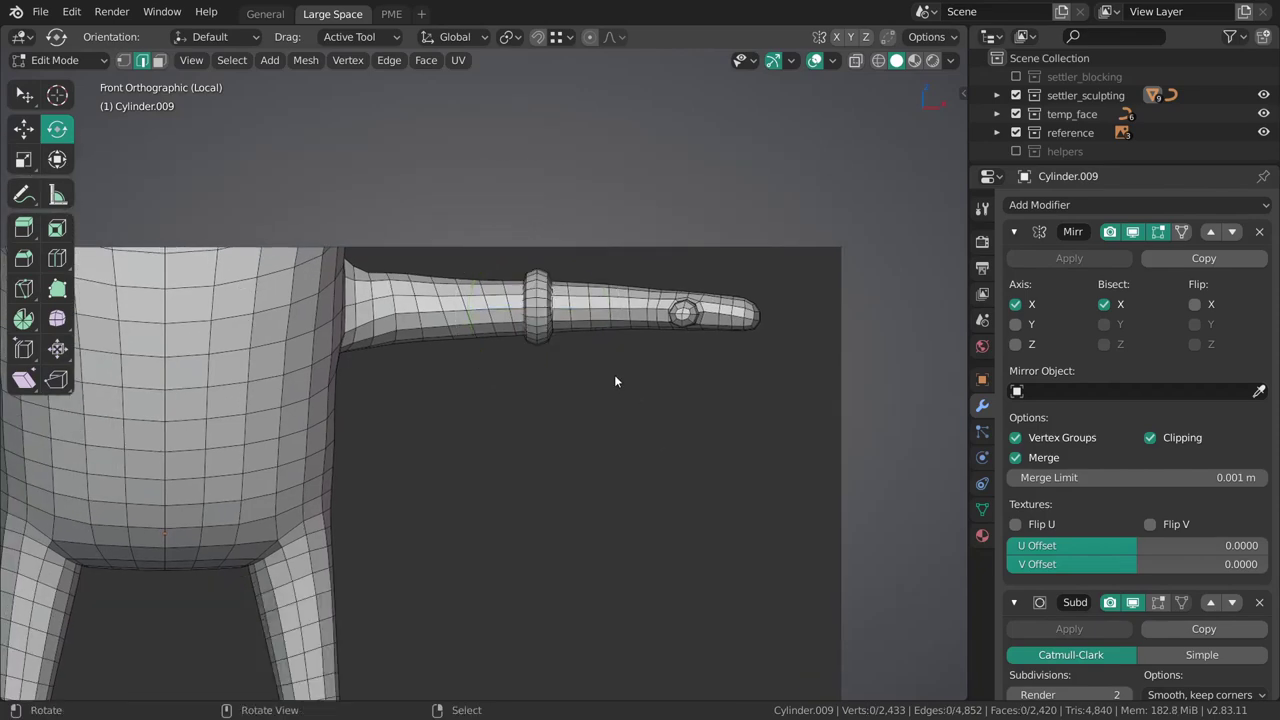
Even out the upper arm near the shoulder in front view with the Grab 2D brush at 70 to 84 px, with wireframe shown.
middle_click_drag(597, 361, 674, 401, "shift")
key("ctrl+Tab")
left_click(611, 514)
middle_click_drag(608, 510, 600, 438, "ctrl")
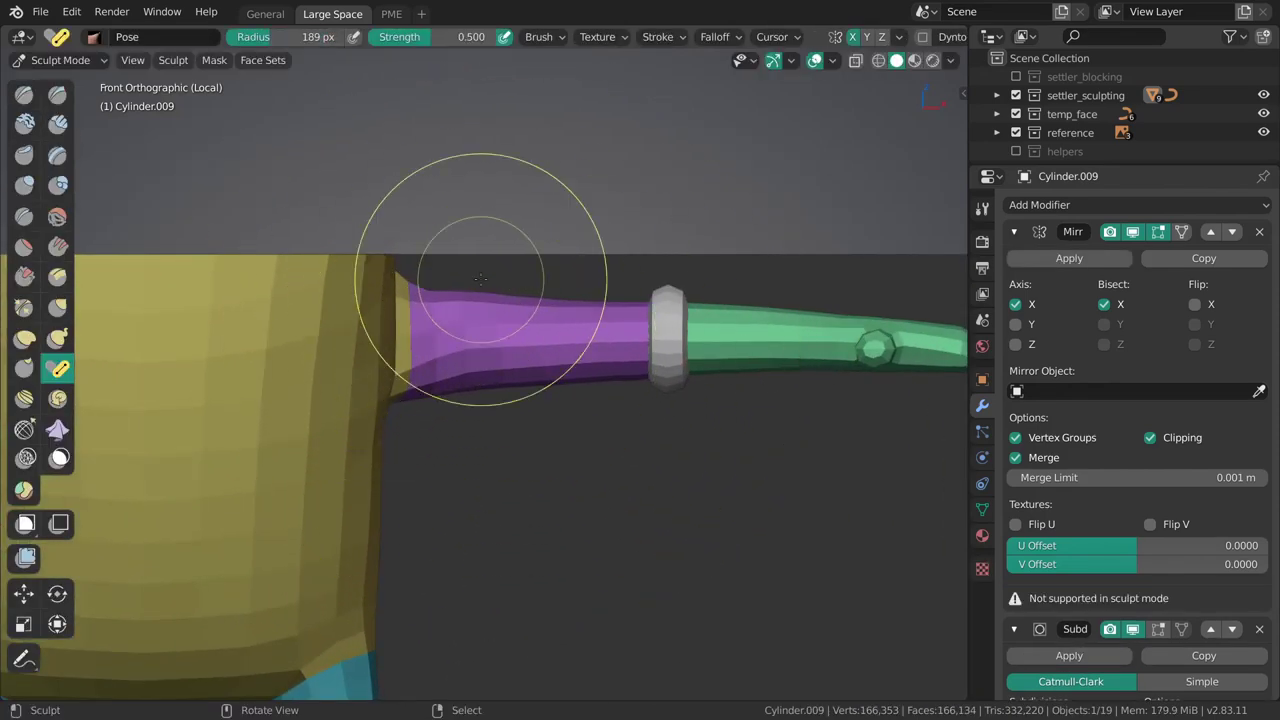
key("g")
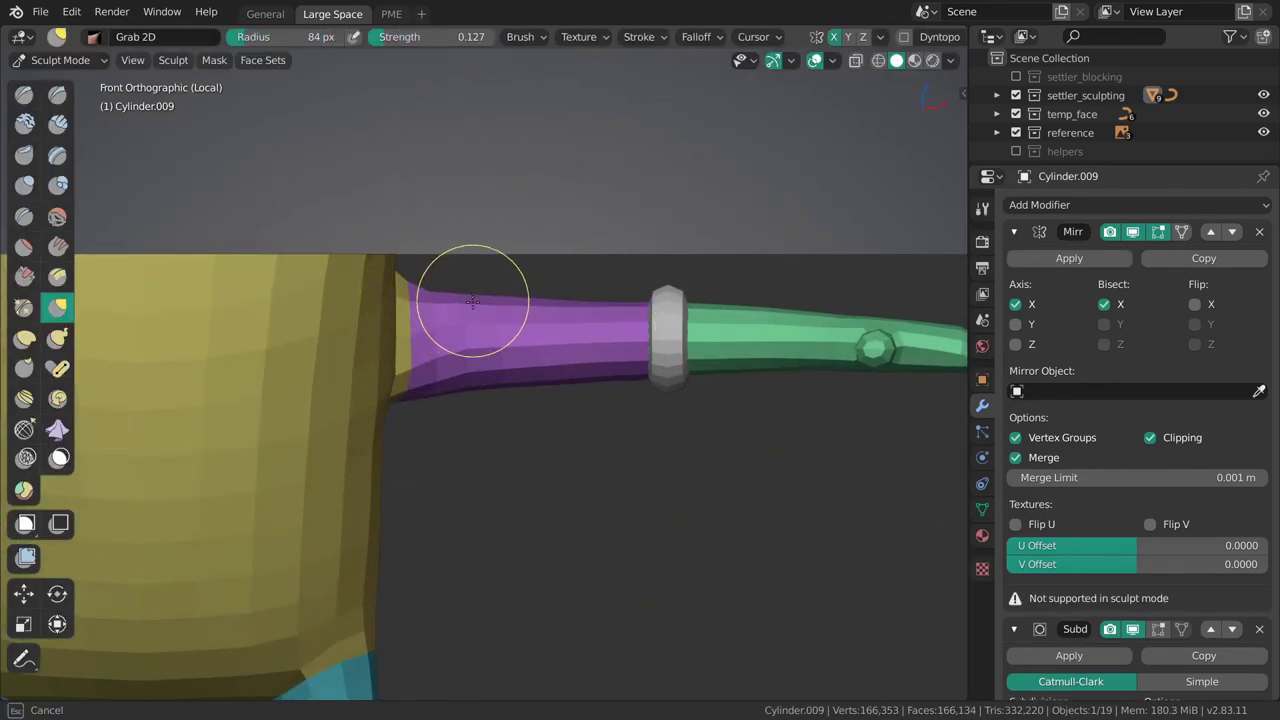
key("shift+w")
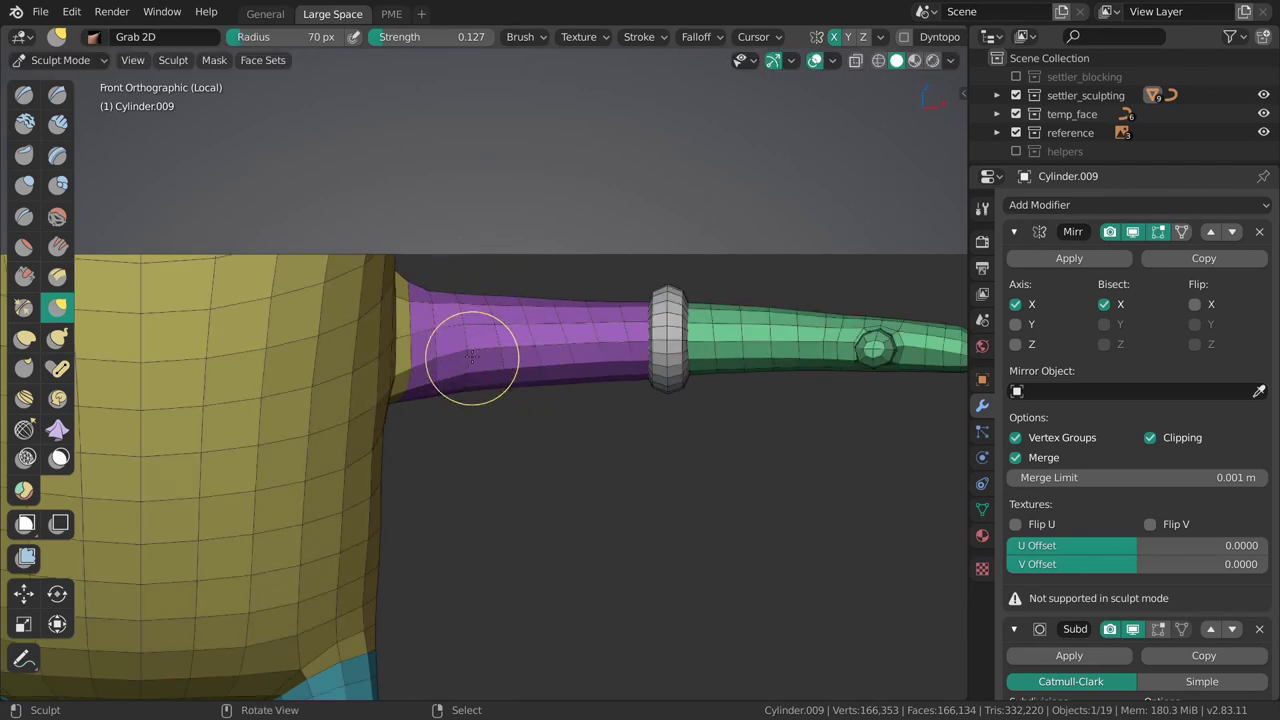
left_click(463, 350)
Refine the upper arm's contours between shoulder and elbow ring in top view with the Grab 2D brush at 90 to 123 px.
key("KP_7")
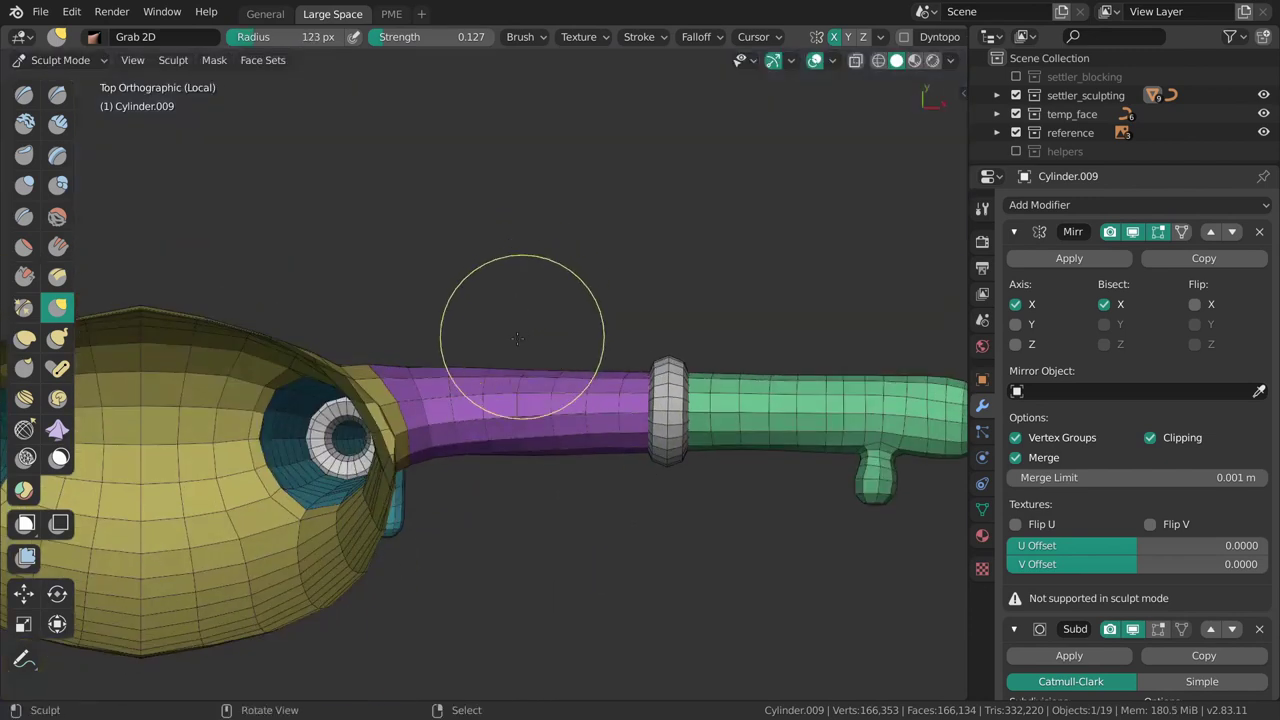
key("bracketleft")
key("bracketleft")
key("bracketleft")
key("bracketleft")
key("bracketleft")
key("bracketleft")
key("bracketleft")
key("bracketleft")
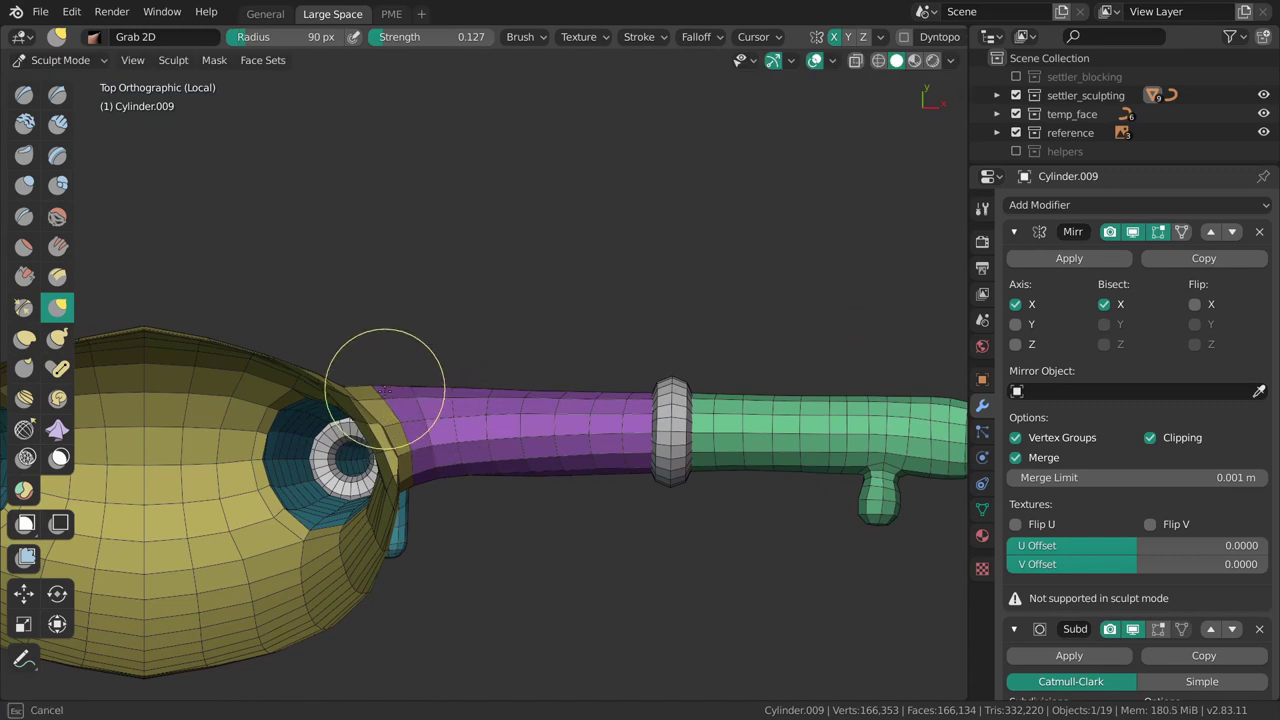
key("f")
left_click(472, 387)
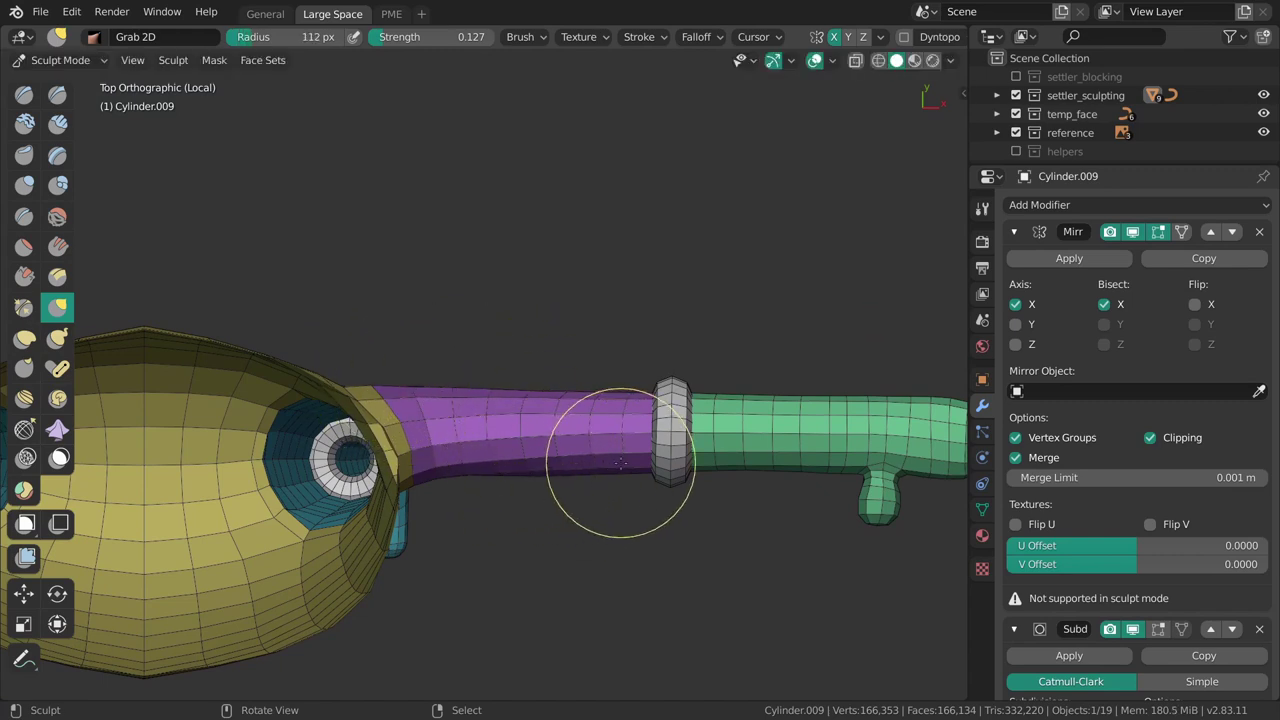
mouse_move(626, 465)
middle_mouse_down("shift")
mouse_move(517, 463)
mouse_move(543, 472)
middle_mouse_up("shift")
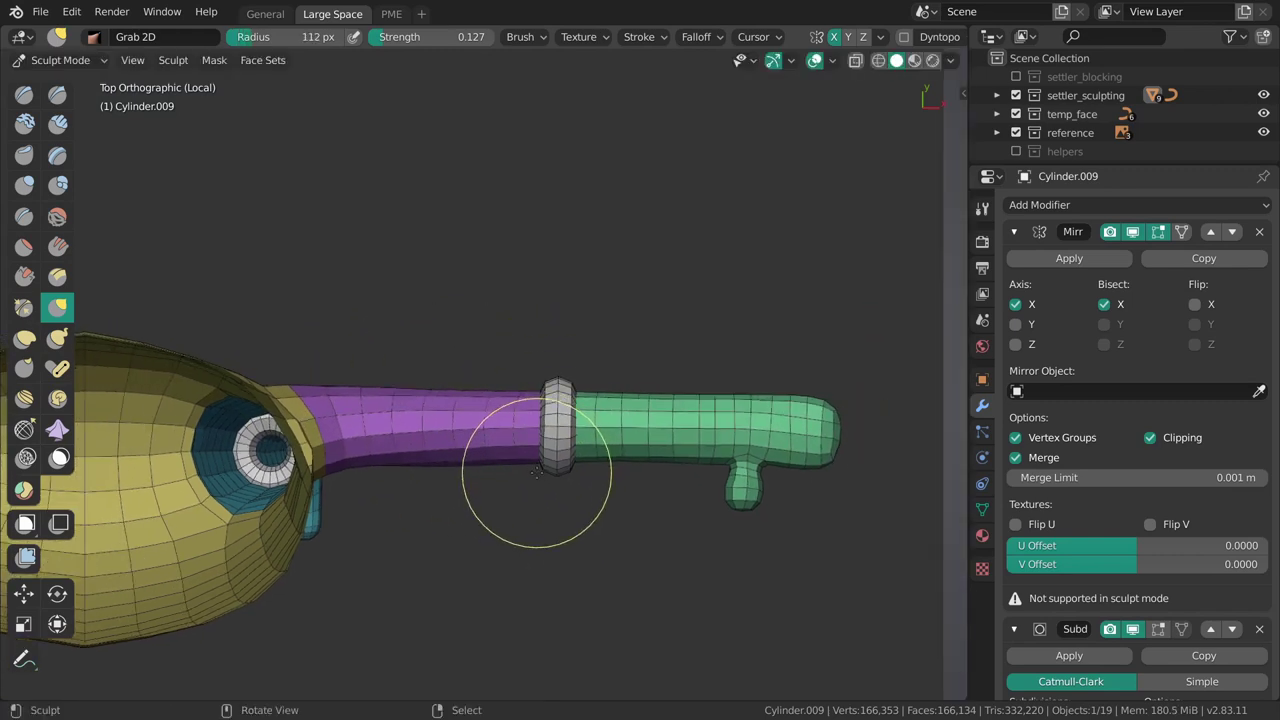
Refine the forearm and hand contours in front view with the Grab 2D brush at 75 to 105 px.
key("KP_1")
middle_click_drag(553, 395, 462, 447, "shift")
middle_click_drag(466, 445, 518, 378, "ctrl")
middle_click_drag(610, 345, 568, 361, "shift")
key("f")
left_click(630, 355)
key("f")
left_click(596, 393)
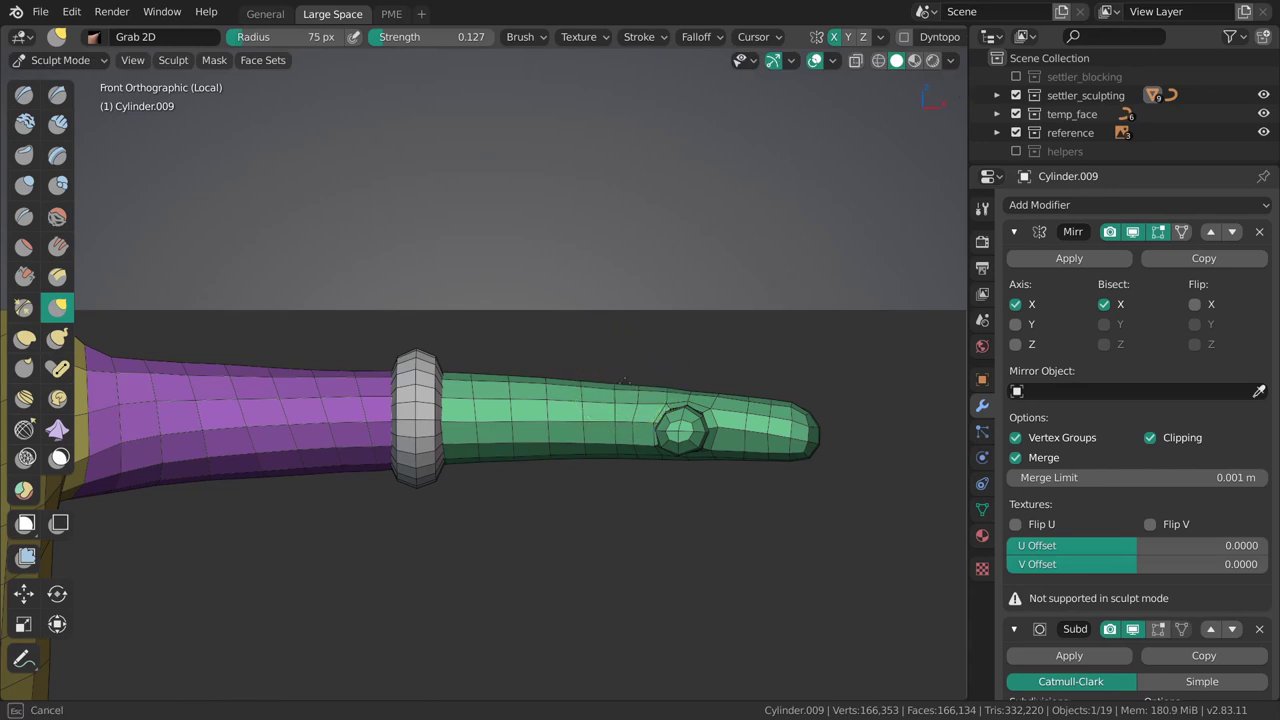
key("f")
left_click(628, 375)
left_click_drag(660, 384, 665, 384)
key("f")
left_click(728, 386)
key("f")
left_click(762, 378)
middle_click_drag(748, 374, 675, 374, "shift")
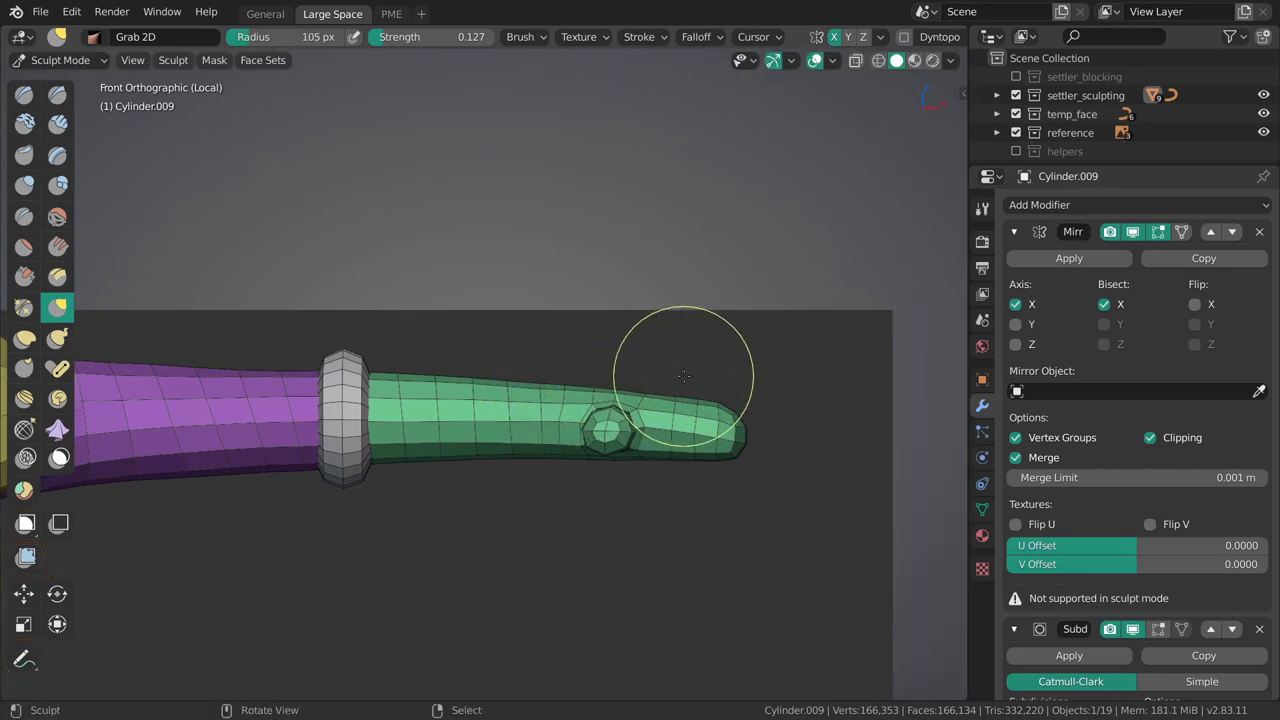
Slide the hand's two edge loops beyond the thumb to even their spacing and insert another loop cut beside the thumb.
key("Tab")
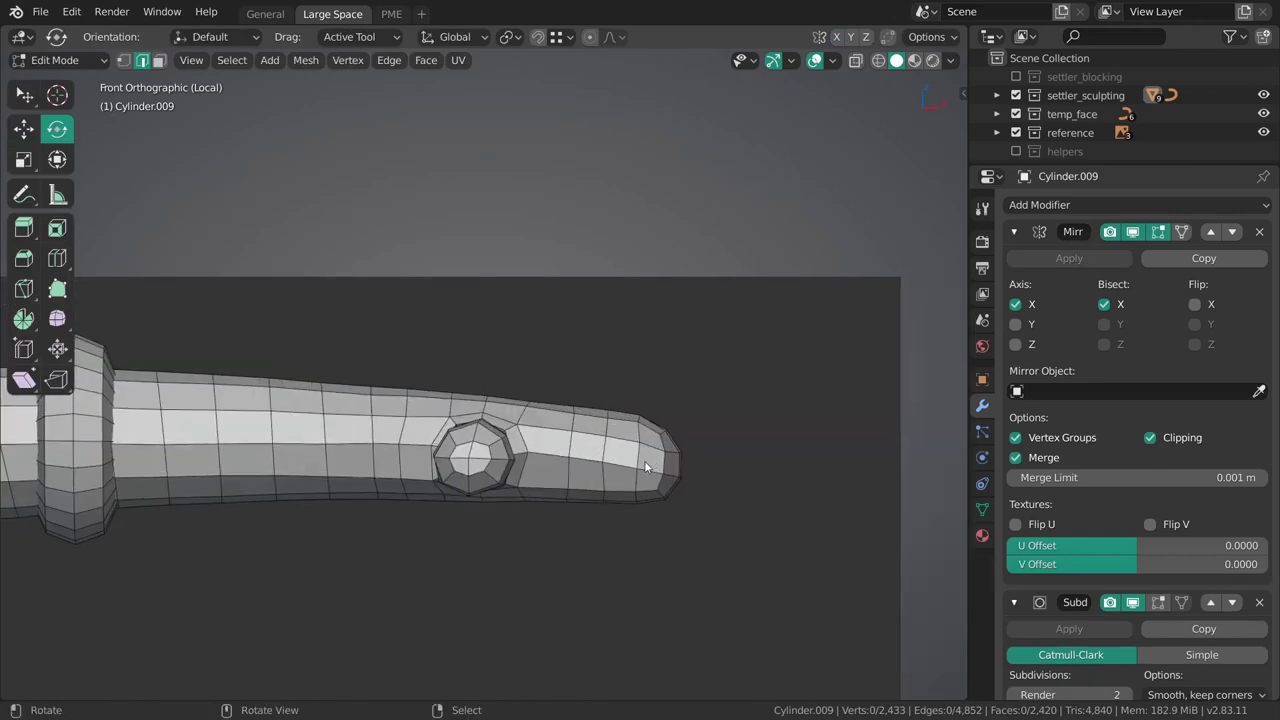
left_click(620, 466, "alt")
key("g")
key("g")
left_click(613, 458)
left_click(573, 460, "alt")
key("g")
key("g")
left_click(594, 446)
key("ctrl+r")
left_click_drag(556, 457, 559, 453)
Adjust the hand's loops beyond the thumb in front view with the Grab 2D brush at 102 px.
key("ctrl+Tab")
key("f")
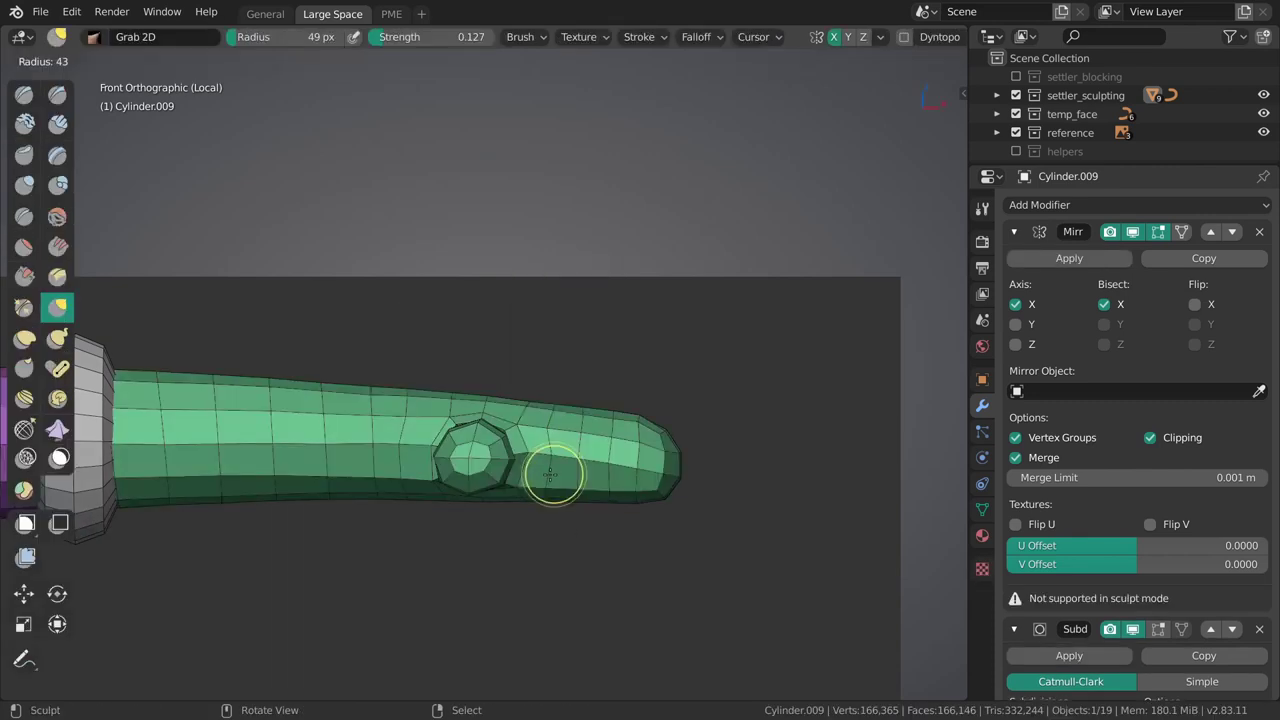
left_click(620, 466)
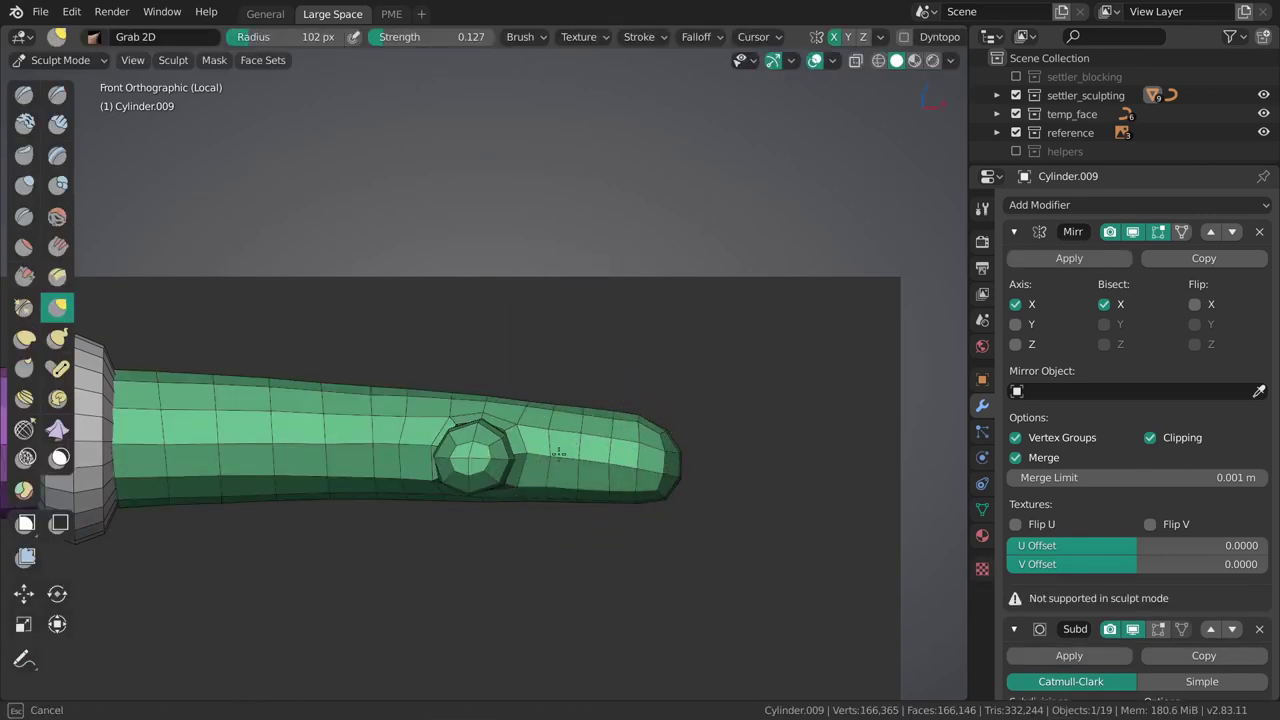
Try to slide the hand's edge loop beside the thumb in top view.
mouse_move(588, 461)
middle_mouse_down()
mouse_move(443, 671)
mouse_move(548, 444)
mouse_move(629, 457)
mouse_move(588, 389)
middle_mouse_up()
key("ctrl+Tab")
left_click(578, 388)
key("w")
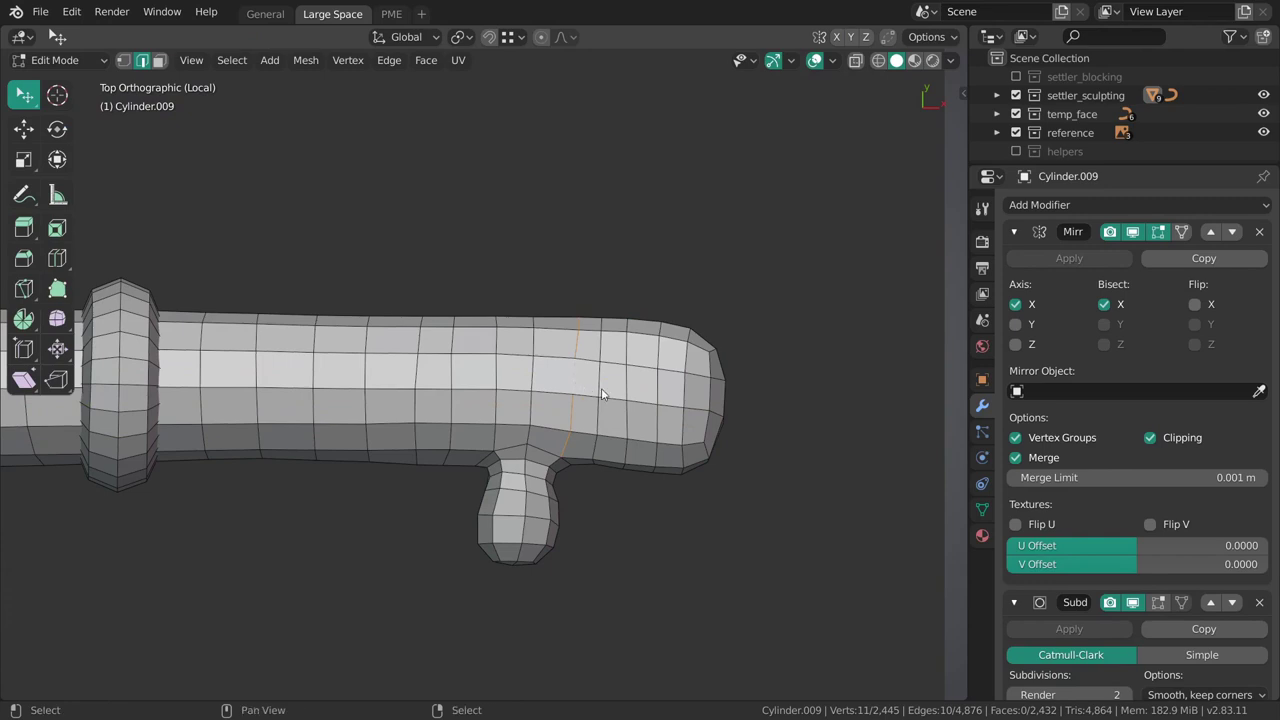
scroll(603, 381, "up", 2, "shift")
key("shift+space")
key("g")
key("g")
key("g")
left_click(570, 413)
key("ctrl+z")
Redistribute the mesh over the hand and forearm in top view with the Topology brush at 169 px.
key("ctrl+Tab")
left_click(592, 521)
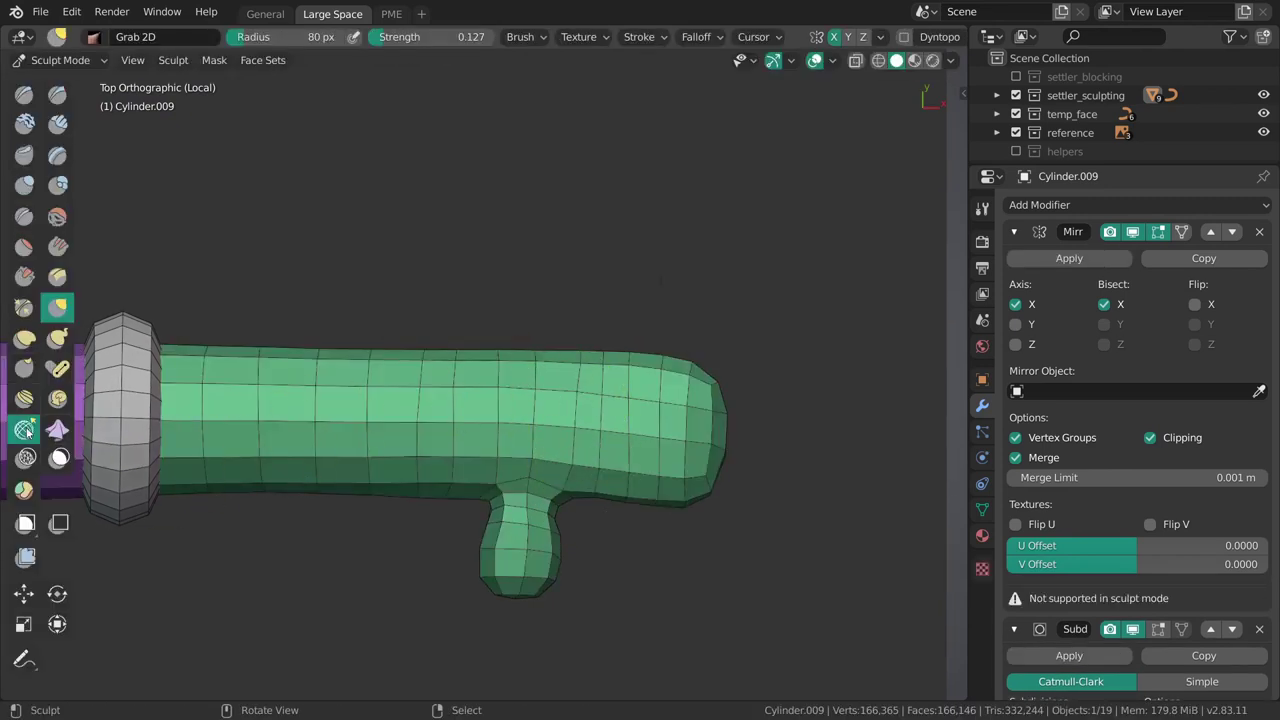
left_click(25, 429)
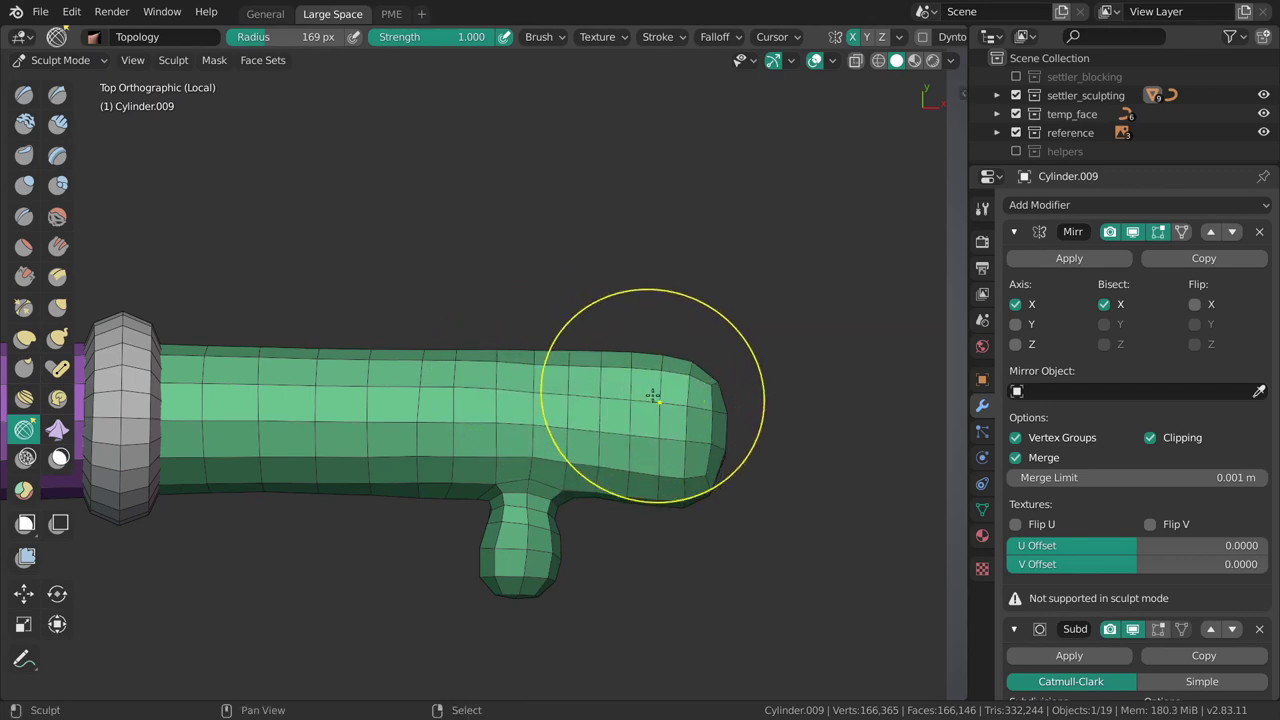
left_click_drag(658, 392, 692, 396)
left_click_drag(446, 402, 347, 402)
key("f")
left_click(380, 396)
Even out the topology around the forearm's circumference from angled views with the Topology brush.
mouse_move(352, 497)
middle_mouse_down()
mouse_move(443, 403)
mouse_move(527, 398)
mouse_move(505, 318)
middle_mouse_up()
key("f")
left_click(350, 440)
left_click_drag(502, 312, 457, 424)
middle_click_drag(457, 426, 415, 345)
key("f")
left_click(464, 319)
left_click_drag(464, 319, 458, 459)
Space the edge loops evenly along the underside of the forearm and hand with the Topology brush at 156 px.
middle_click_drag(561, 475, 580, 374)
key("f")
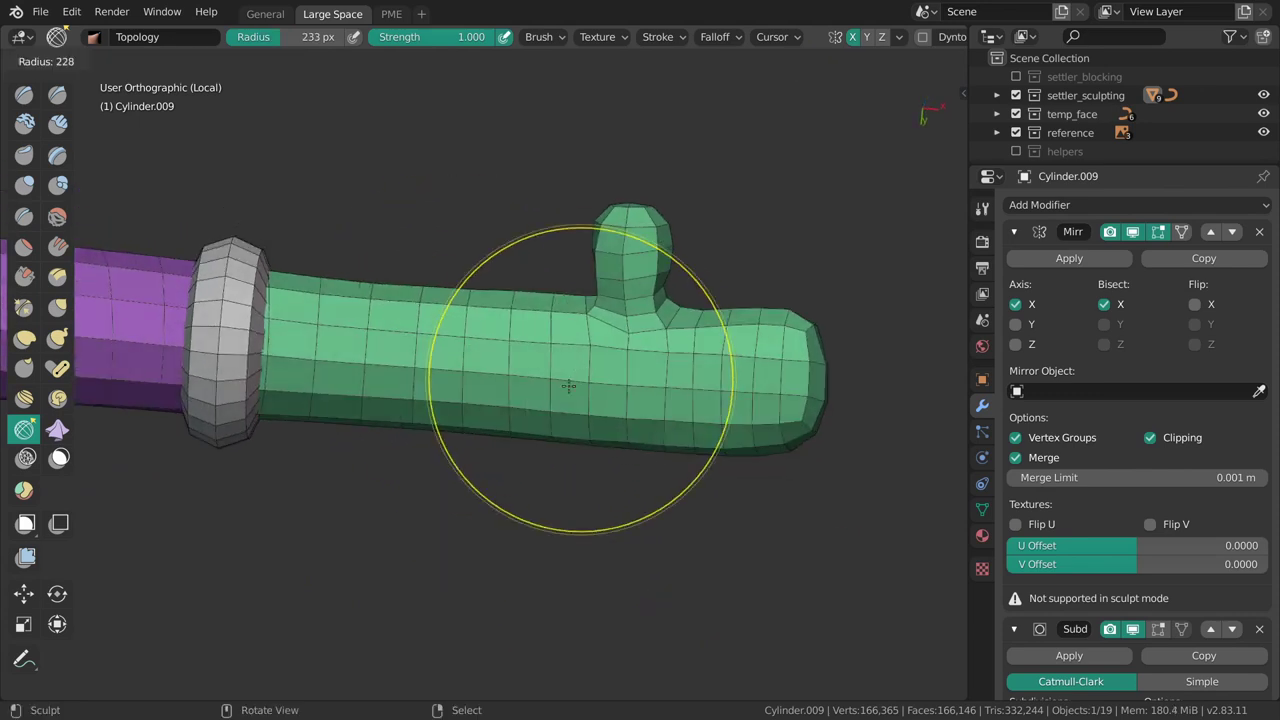
left_click(531, 389)
left_click_drag(535, 390, 612, 394)
middle_click_drag(640, 440, 650, 395)
middle_click_drag(765, 400, 670, 400, "shift")
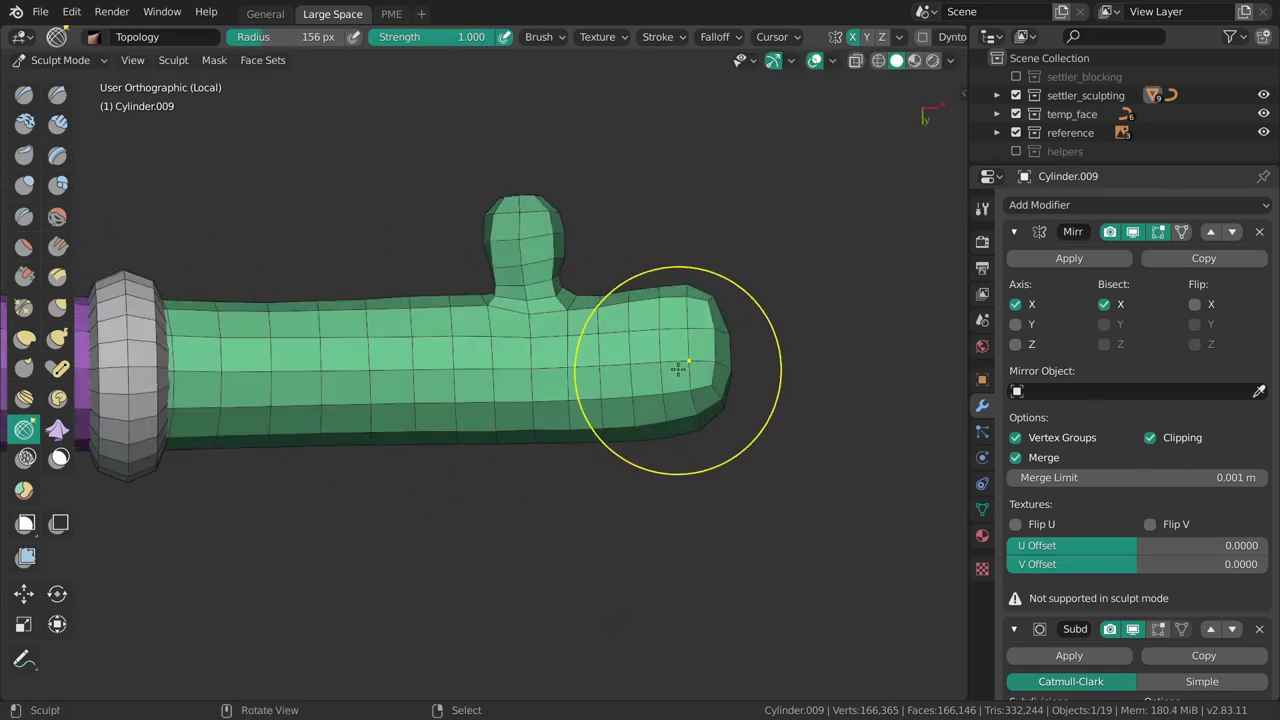
Slide the mesh along the back side of the forearm towards the fingertips with the Topology brush to even the loops.
mouse_move(491, 377)
middle_mouse_down()
mouse_move(410, 358)
mouse_move(454, 312)
middle_mouse_up()
key("f")
left_click(498, 382)
left_click_drag(454, 312, 660, 376)
middle_click_drag(655, 420, 600, 350)
key("f")
left_click(545, 351)
left_click_drag(468, 340, 655, 370)
mouse_move(655, 372)
middle_mouse_down()
mouse_move(603, 389)
mouse_move(555, 348)
middle_mouse_up()
Reshape the end of the hand and its thumb side in right view with the Grab brush at 224 px and 111 px.
key("g")
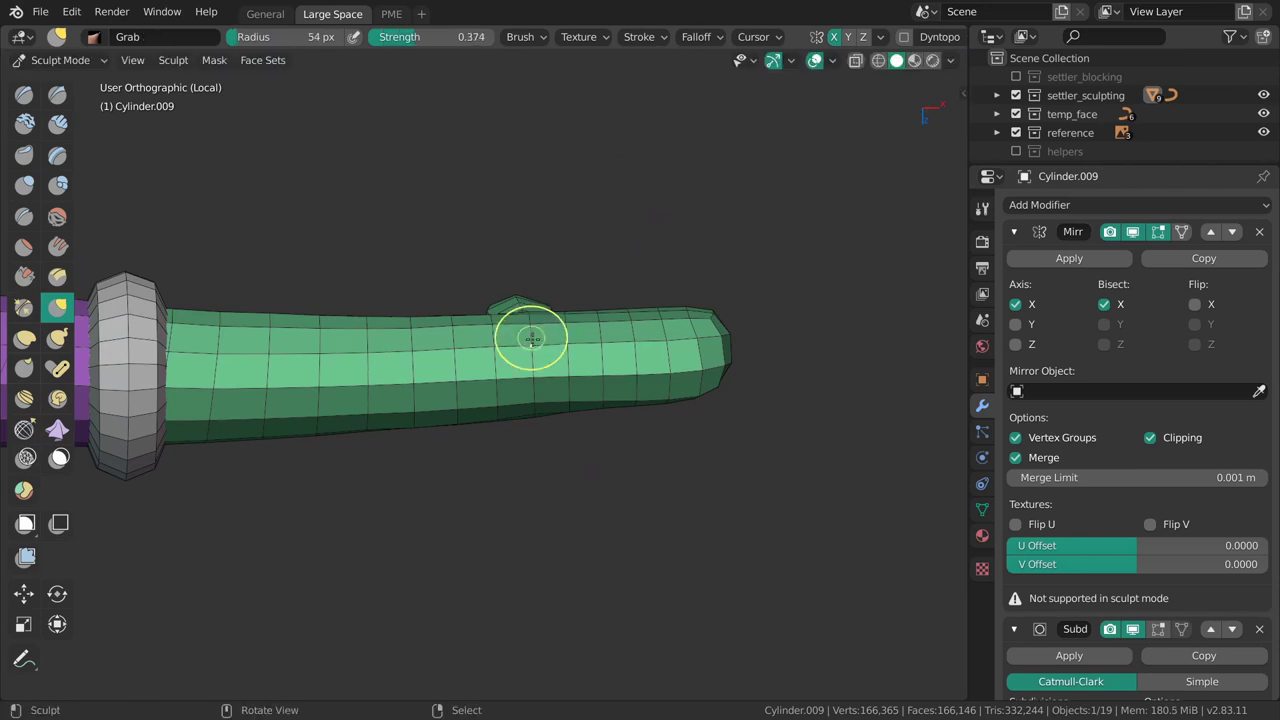
middle_click_drag(540, 350, 710, 532)
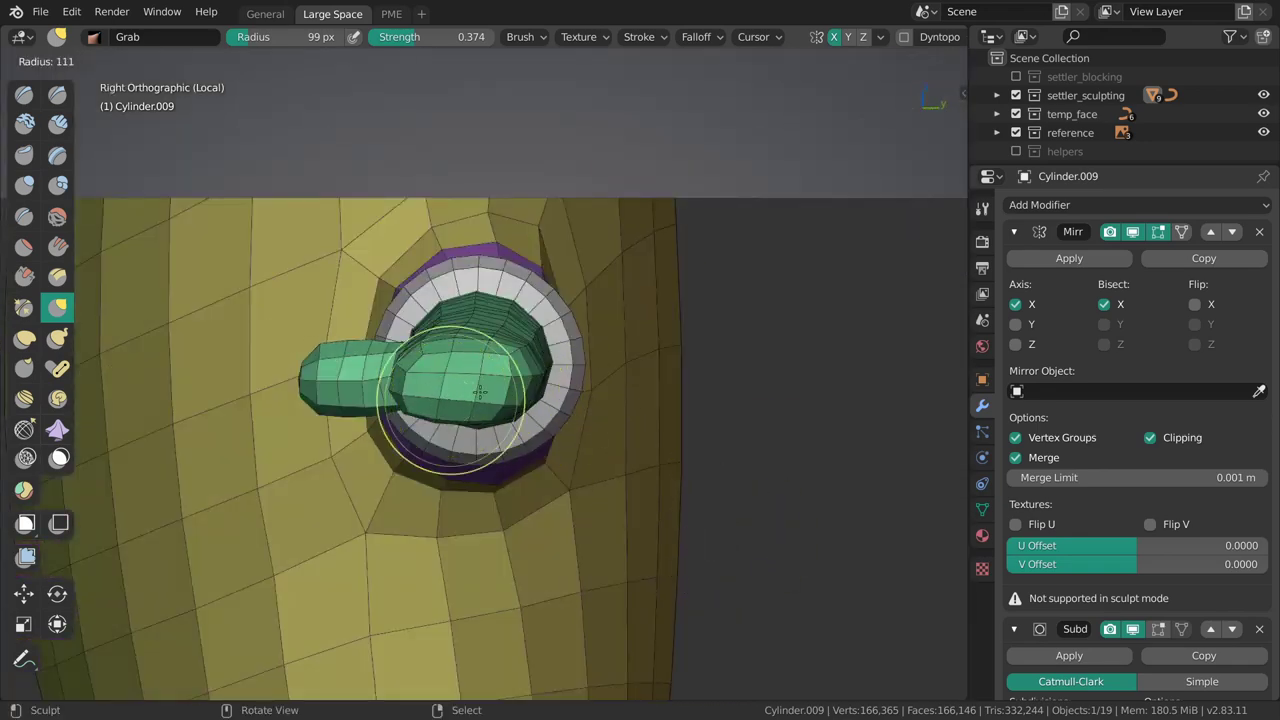
key("f")
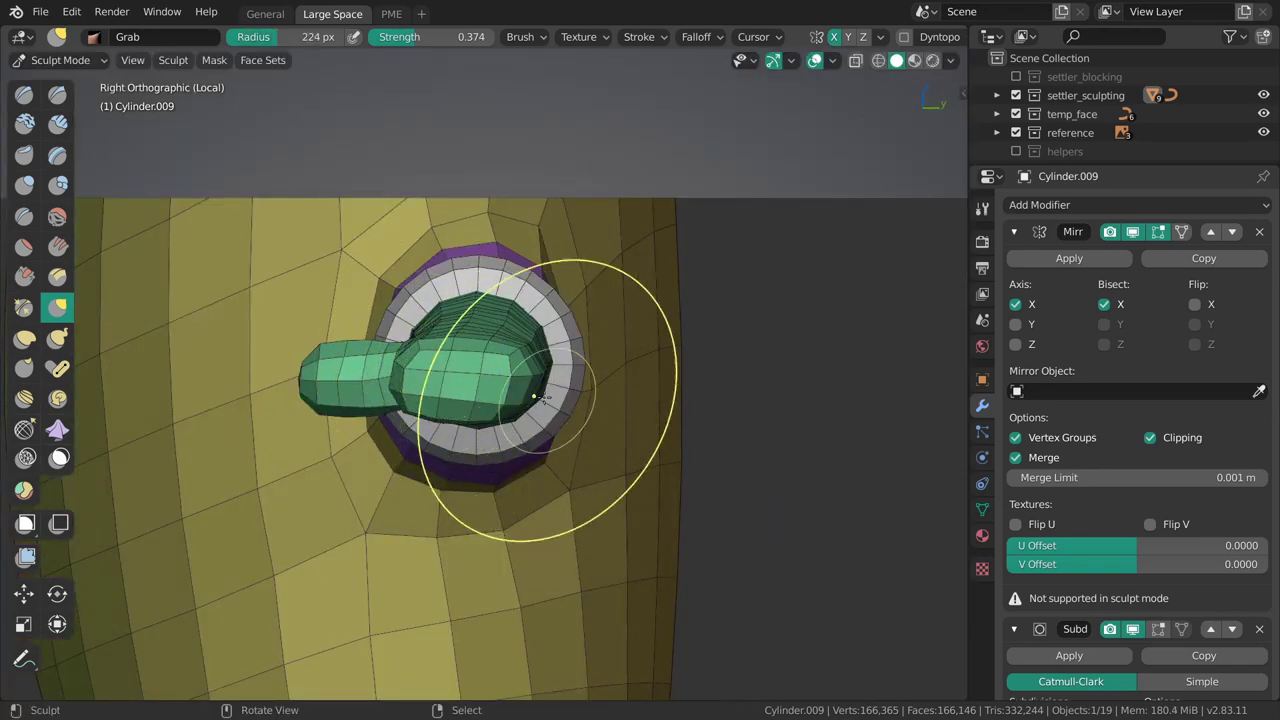
left_click(531, 398)
key("f")
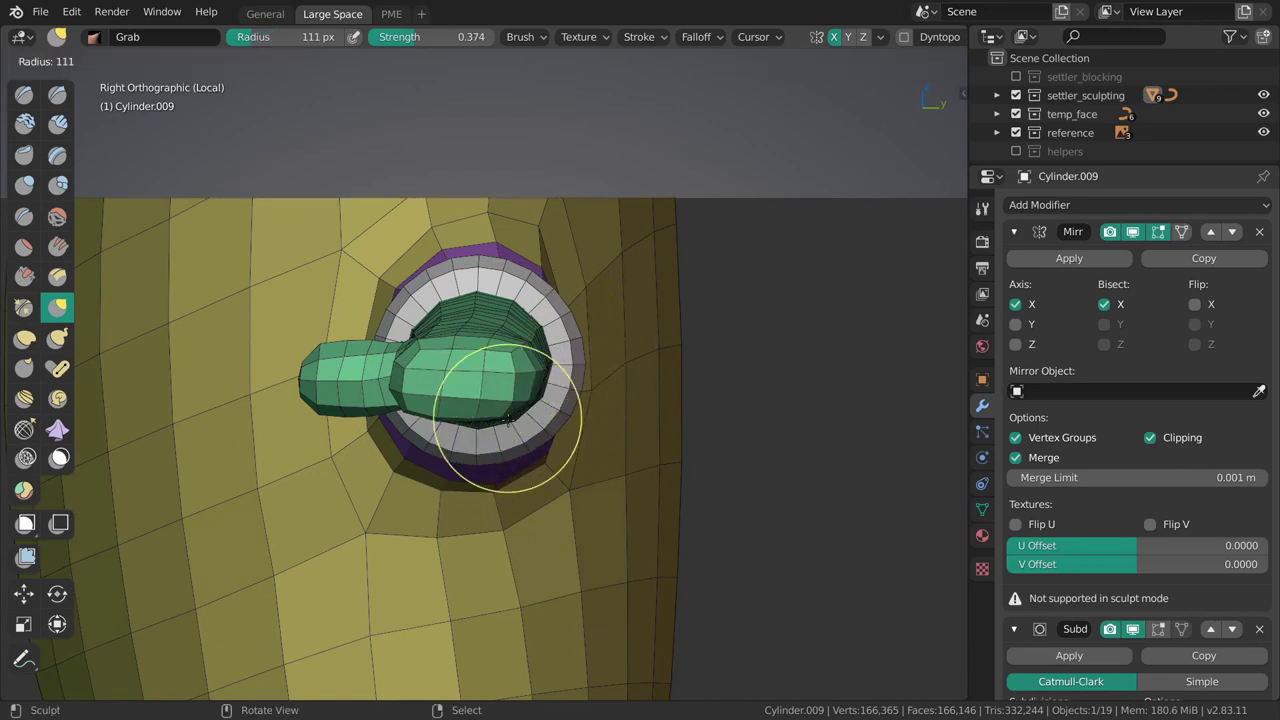
left_click(690, 412)
left_click_drag(398, 362, 424, 357)
key("f")
left_click(601, 328)
left_click_drag(475, 312, 478, 314)
Adjust the thumb's shape in right view with the Grab brush.
key("f")
left_click(488, 322)
left_click_drag(350, 359, 364, 379)
middle_click_drag(432, 391, 519, 398, "shift")
key("f")
left_click(368, 395)
Refine the hand's surface beside the thumb from an angled view with the Grab brush at 102 px.
middle_click_drag(592, 421, 602, 318, "shift")
key("f")
left_click(588, 404)
key("f")
left_click(650, 373)
key("f")
left_click(655, 328)
left_click_drag(612, 338, 601, 358)
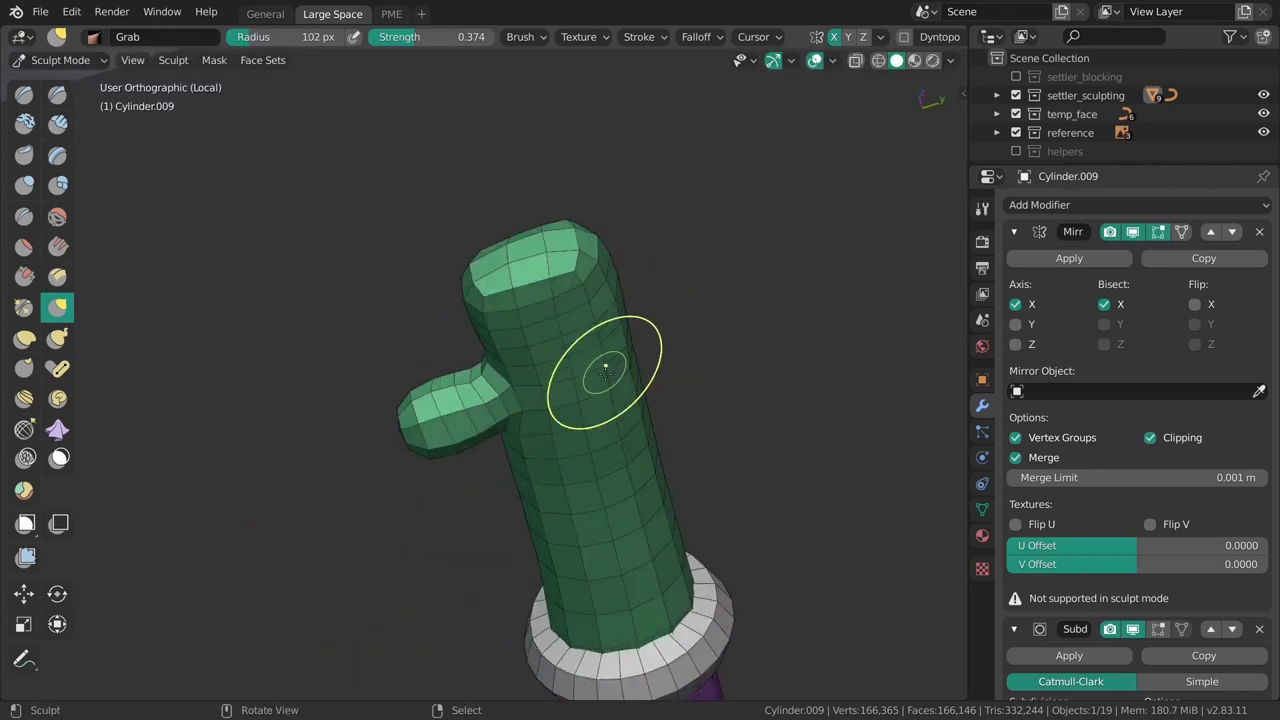
Even out the upper contour of the forearm and hand in front view with the Grab brush at 172 px.
key("KP_1")
middle_click_drag(517, 422, 583, 435, "shift")
key("f")
left_click(608, 371)
left_click_drag(613, 351, 606, 353)
middle_click_drag(556, 341, 602, 378, "shift")
left_click_drag(579, 375, 577, 373)
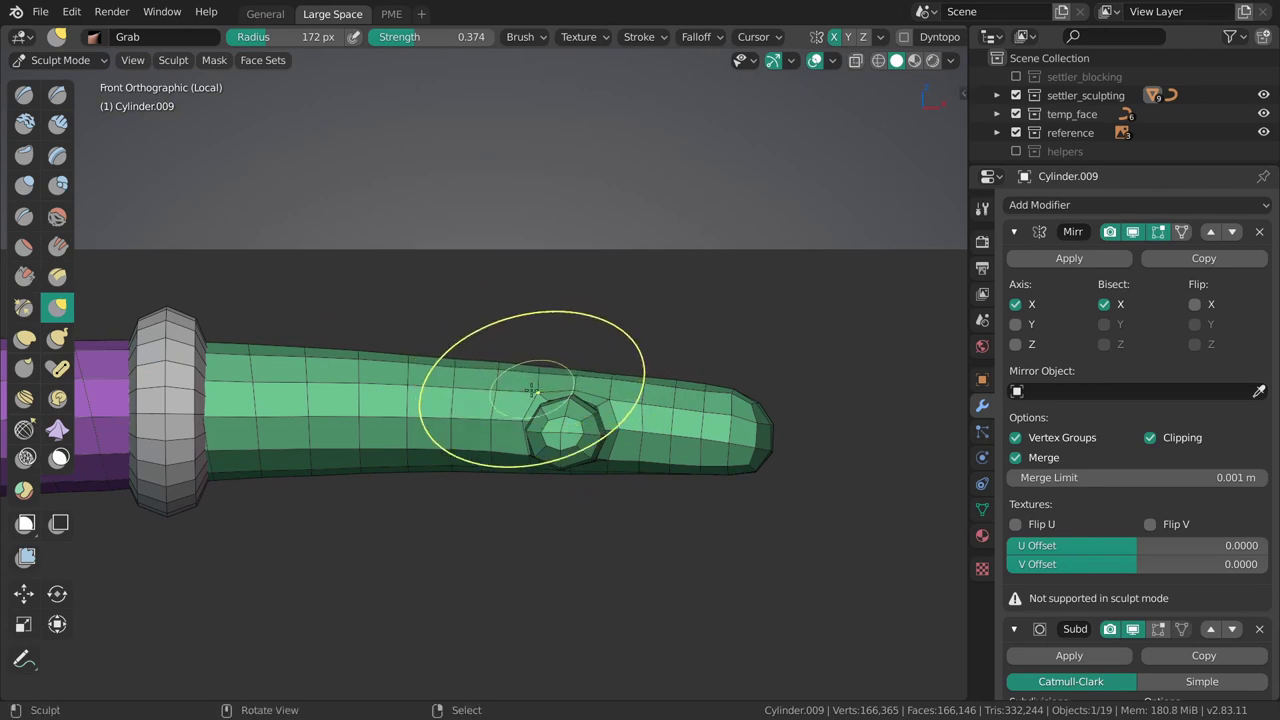
Touch up the forearm's edge flow next to the thumb base in front view with the Grab brush at 49 px.
key("f")
left_click(512, 416)
mouse_move(520, 402)
left_mouse_down("shift")
mouse_move(576, 397)
mouse_move(554, 406)
left_mouse_up("shift")
key("f")
left_click(522, 400)
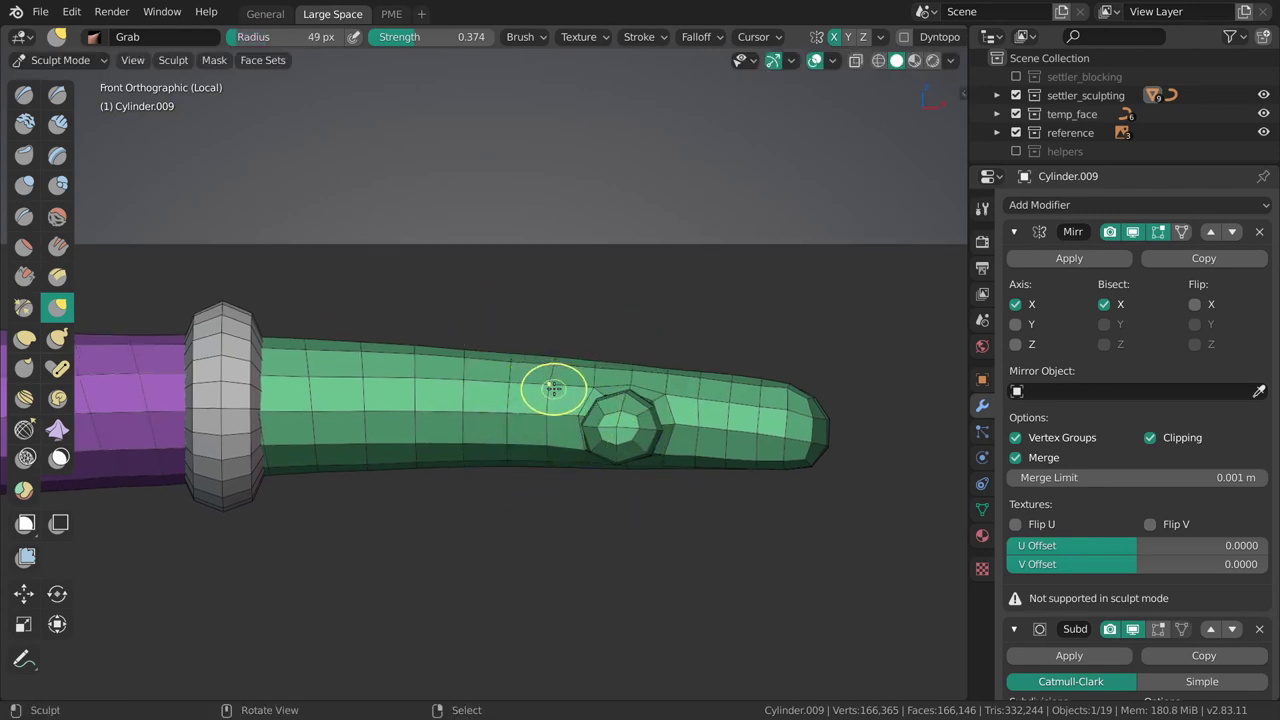
Shear the slanted edge loop halfway along the upper arm in Edit Mode until it stands vertical in front view.
middle_click_drag(557, 372, 480, 530, "ctrl")
key("ctrl+Tab")
key("alt+a")
mouse_move(430, 445)
middle_mouse_down("shift")
mouse_move(750, 409)
mouse_move(700, 515)
middle_mouse_up("shift")
right_click(527, 369)
middle_click_drag(510, 480, 498, 409, "ctrl")
key("Tab")
middle_click_drag(572, 387, 552, 429, "shift")
middle_click_drag(585, 540, 605, 434, "ctrl")
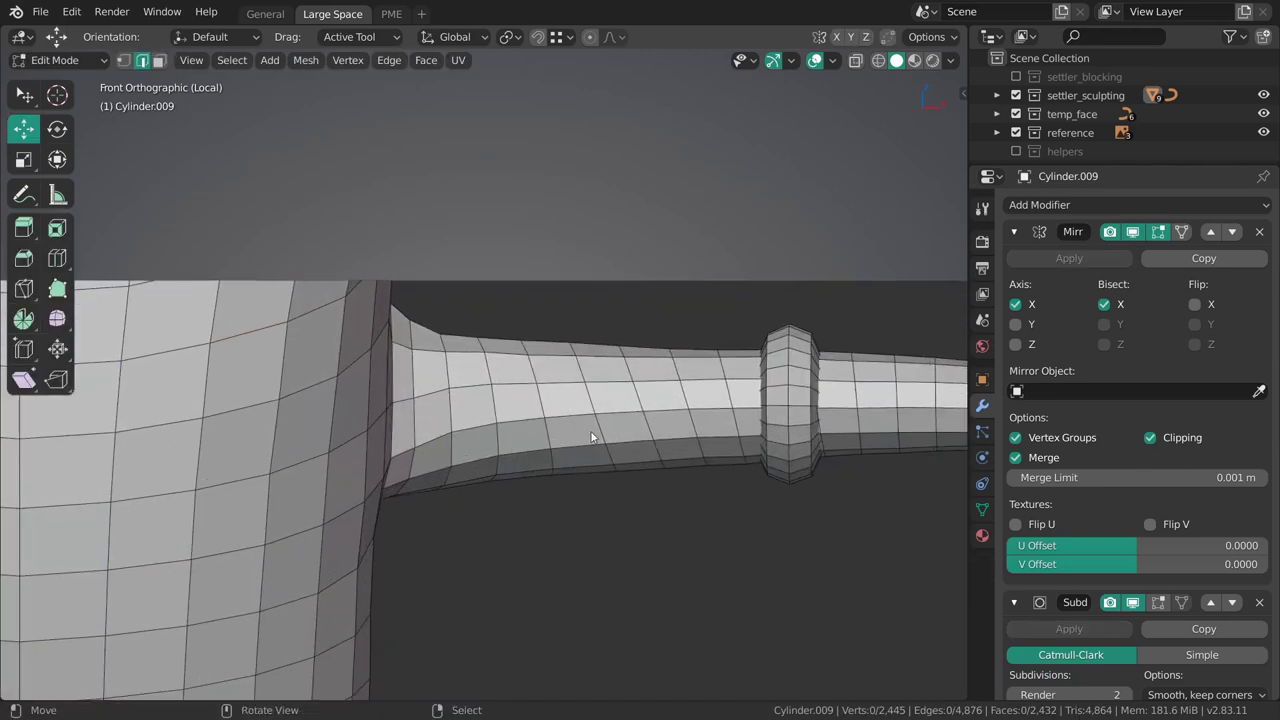
left_click(601, 435, "alt")
key("KP_Decimal")
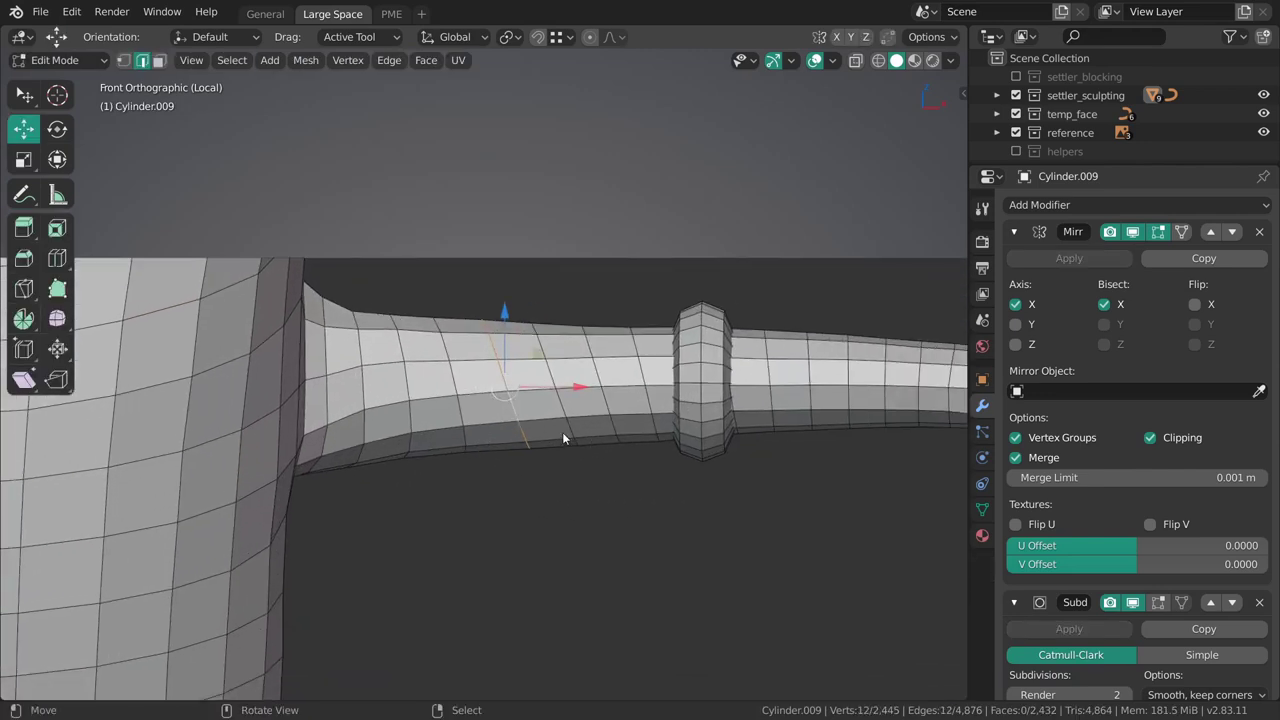
key("ctrl+alt+shift+s")
left_click_drag(549, 478, 507, 478)
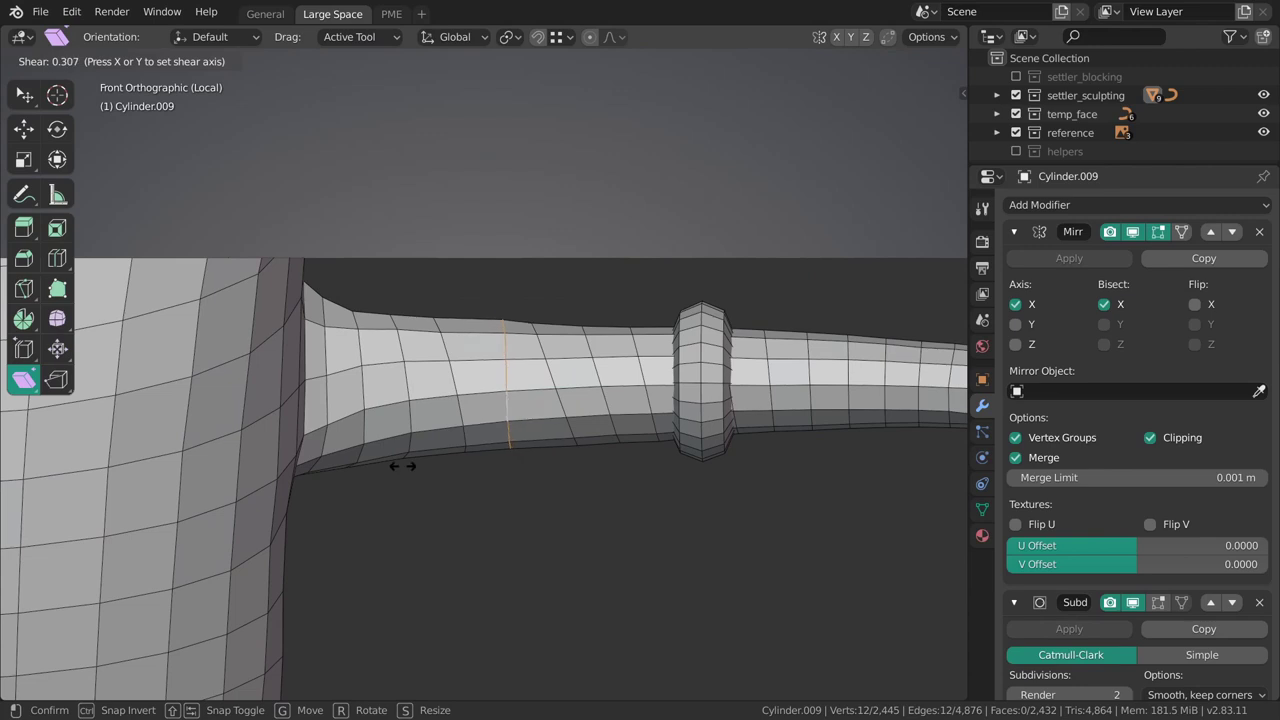
left_click_drag(368, 455, 534, 409)
Dissolve the three slanted edge loops between the straightened upper-arm loop and the elbow ring.
key("alt+a")
left_click(556, 399, "alt")
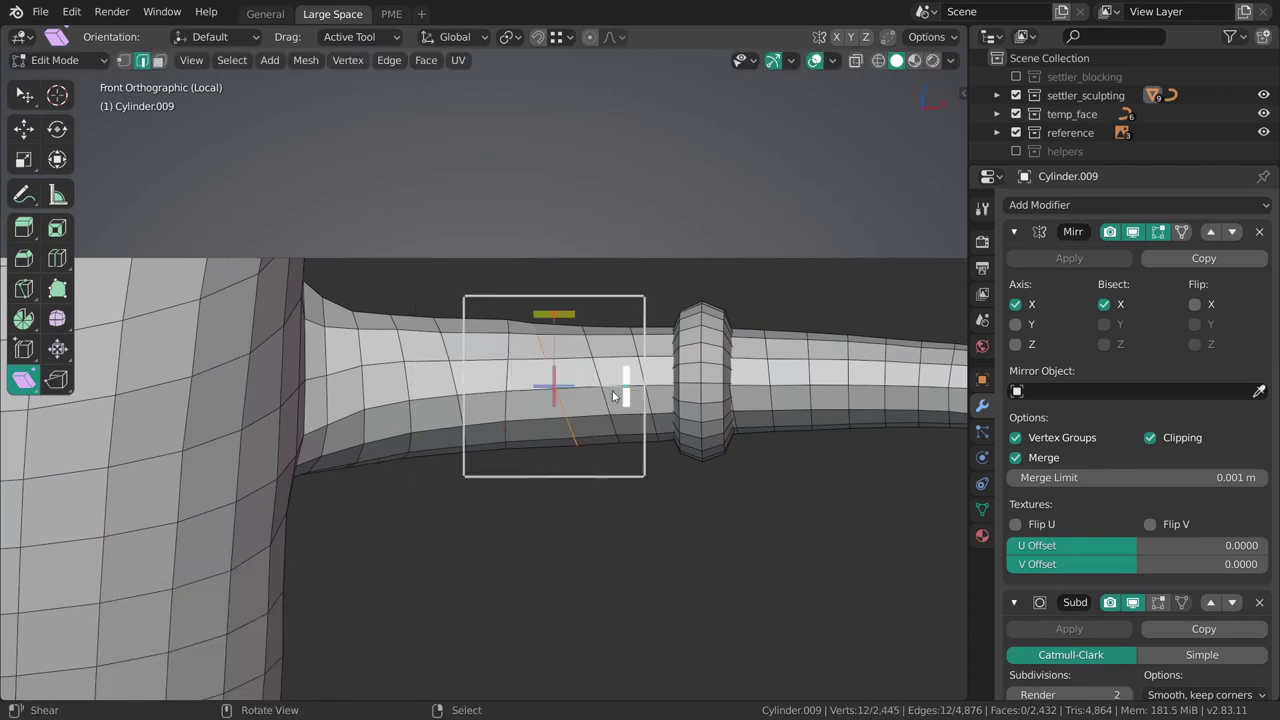
key("ctrl+x")
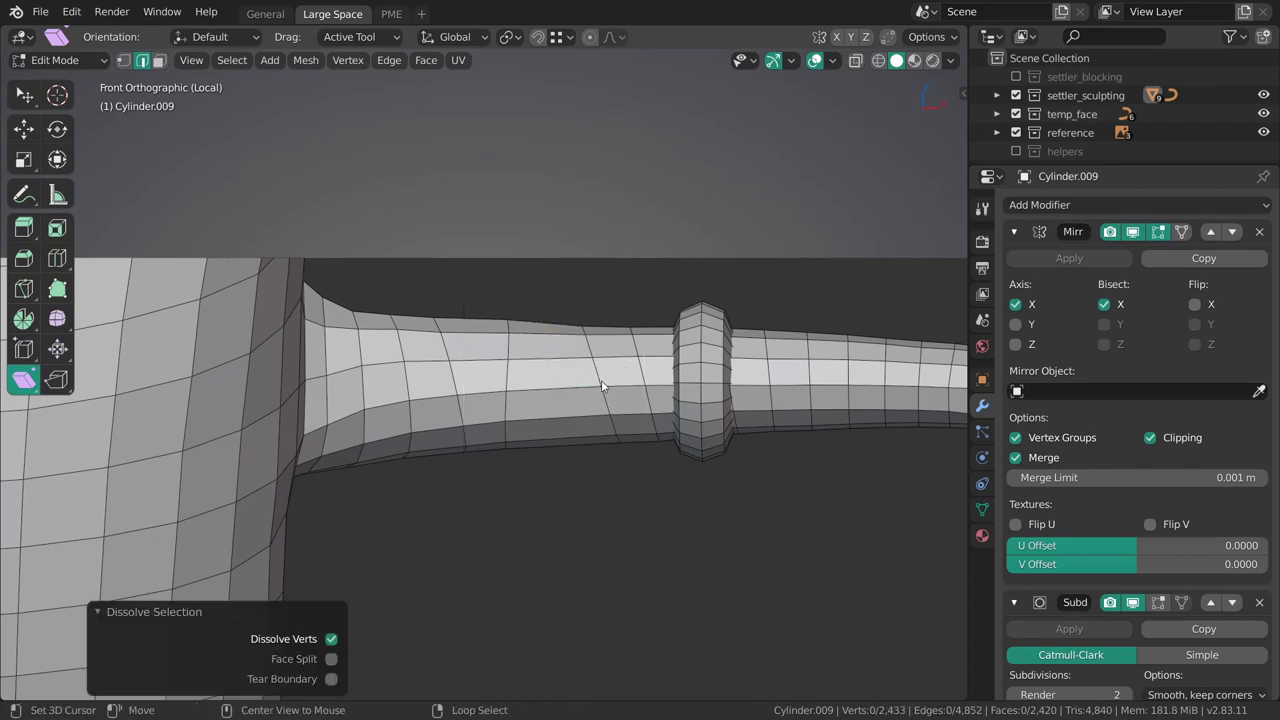
left_click(640, 380, "alt")
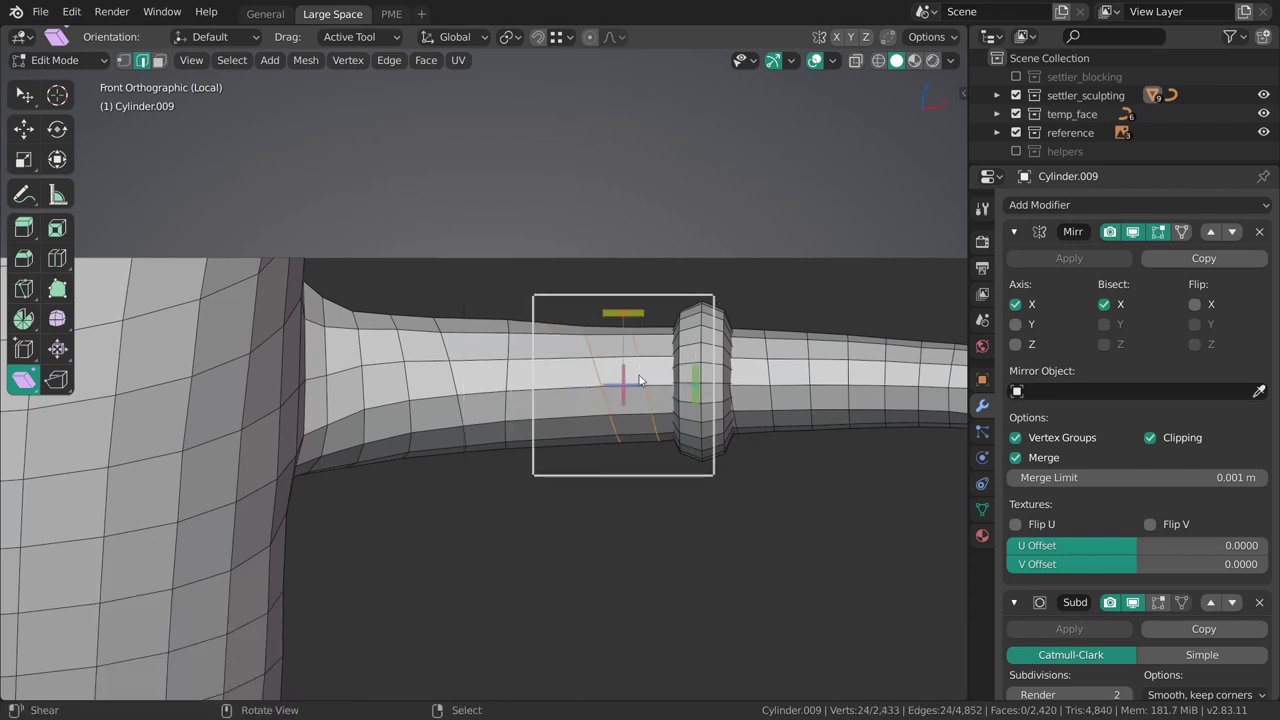
key("ctrl+x")
Hide the elbow ring and dissolve the two slanted edge loops beneath it.
key("l")
key("h")
left_click(709, 376, "alt")
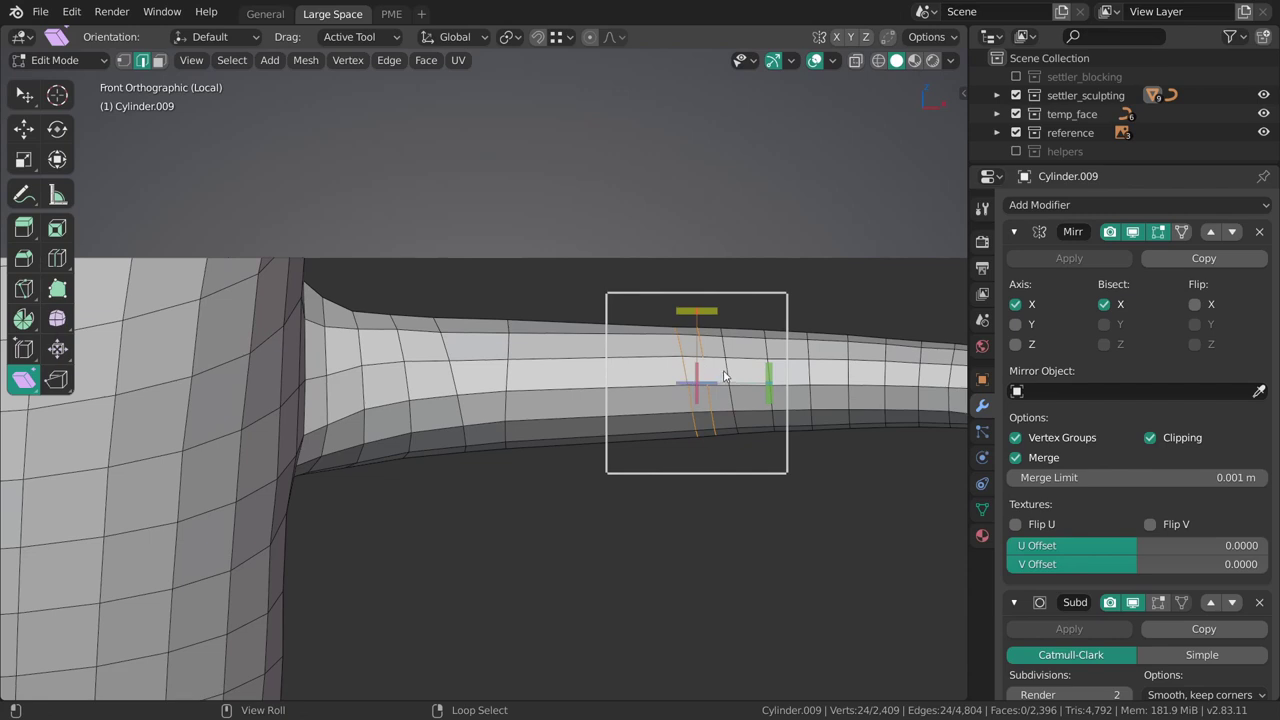
key("ctrl+x")
middle_click_drag(761, 410, 578, 421, "shift")
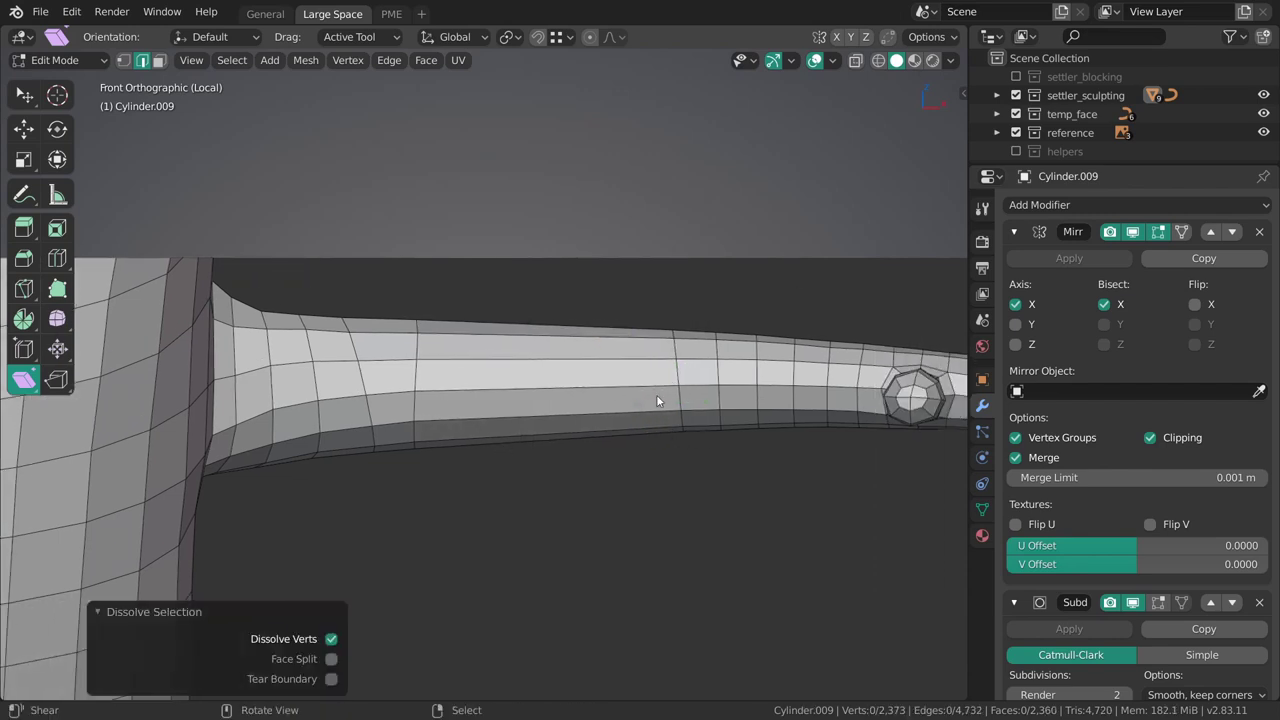
key("ctrl+z")
key("alt+a")
key("ctrl+x")
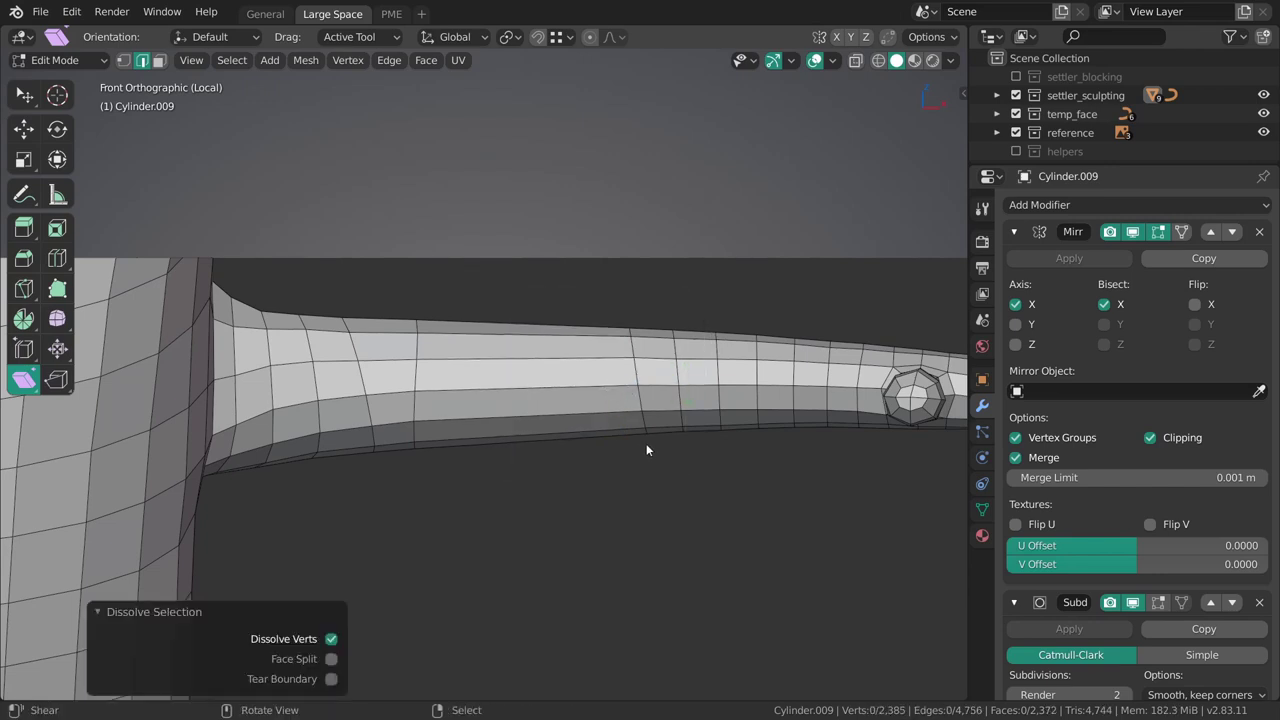
Insert one edge loop in the cleared arm section with Even and Flipped on, sliding it close to the forearm's first slanted loop.
key("r")
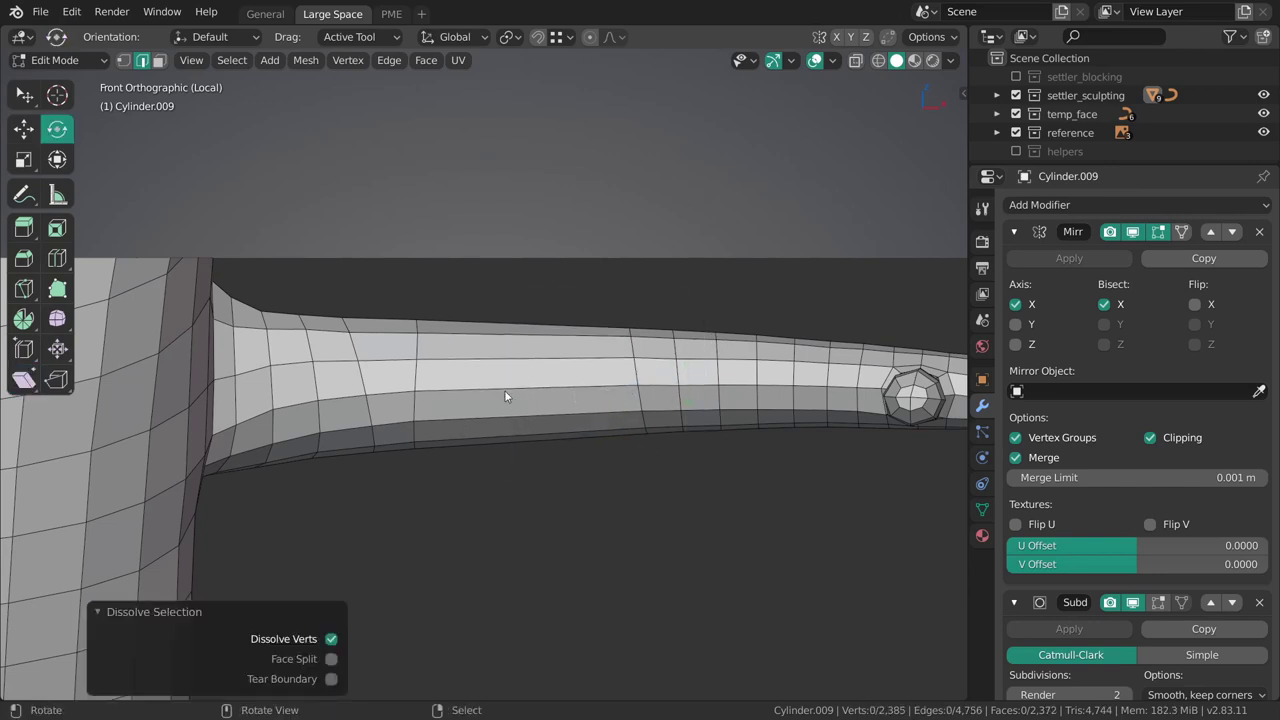
key("shift+space")
key("ctrl+r")
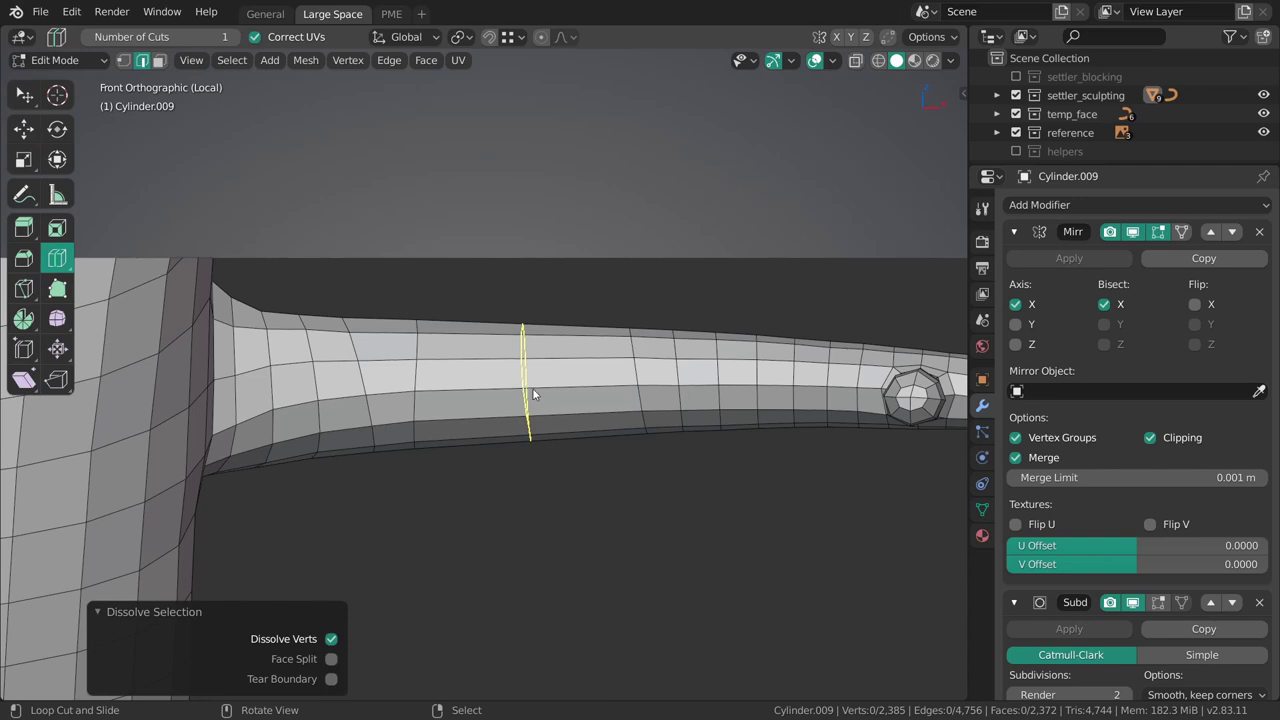
left_click_drag(537, 394, 516, 386)
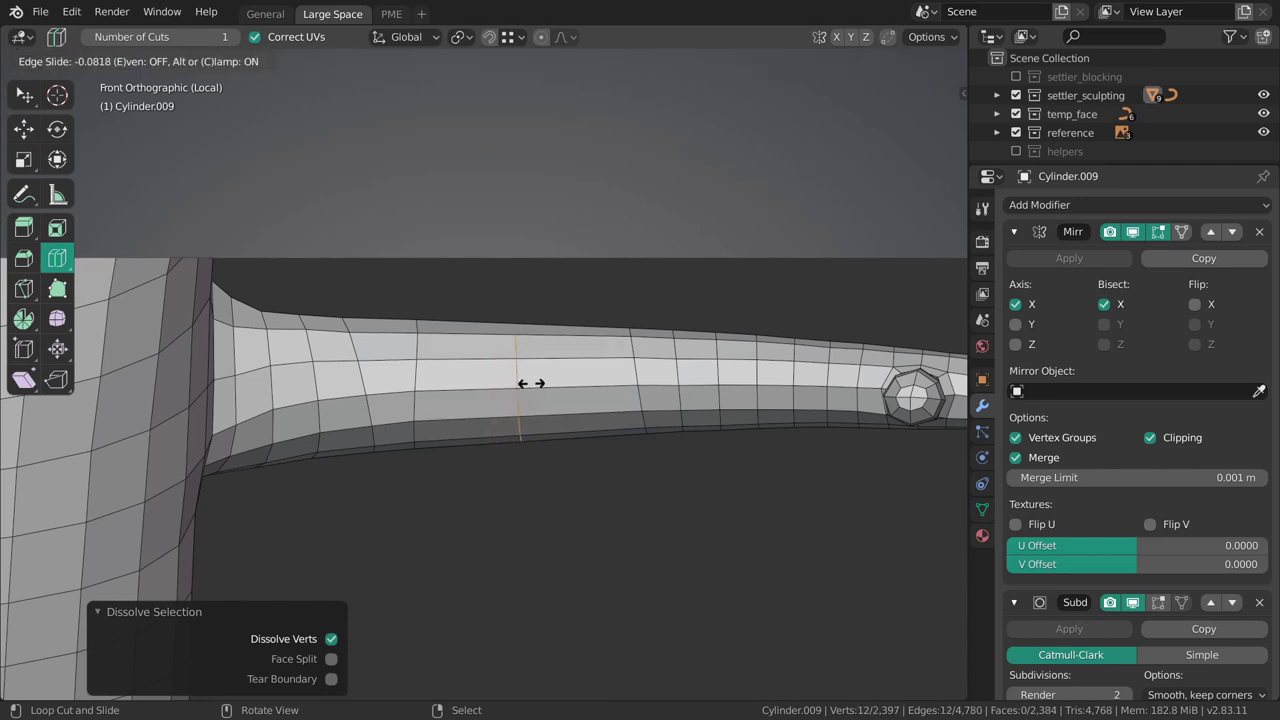
key("e")
left_click_drag(531, 383, 553, 400)
key("e")
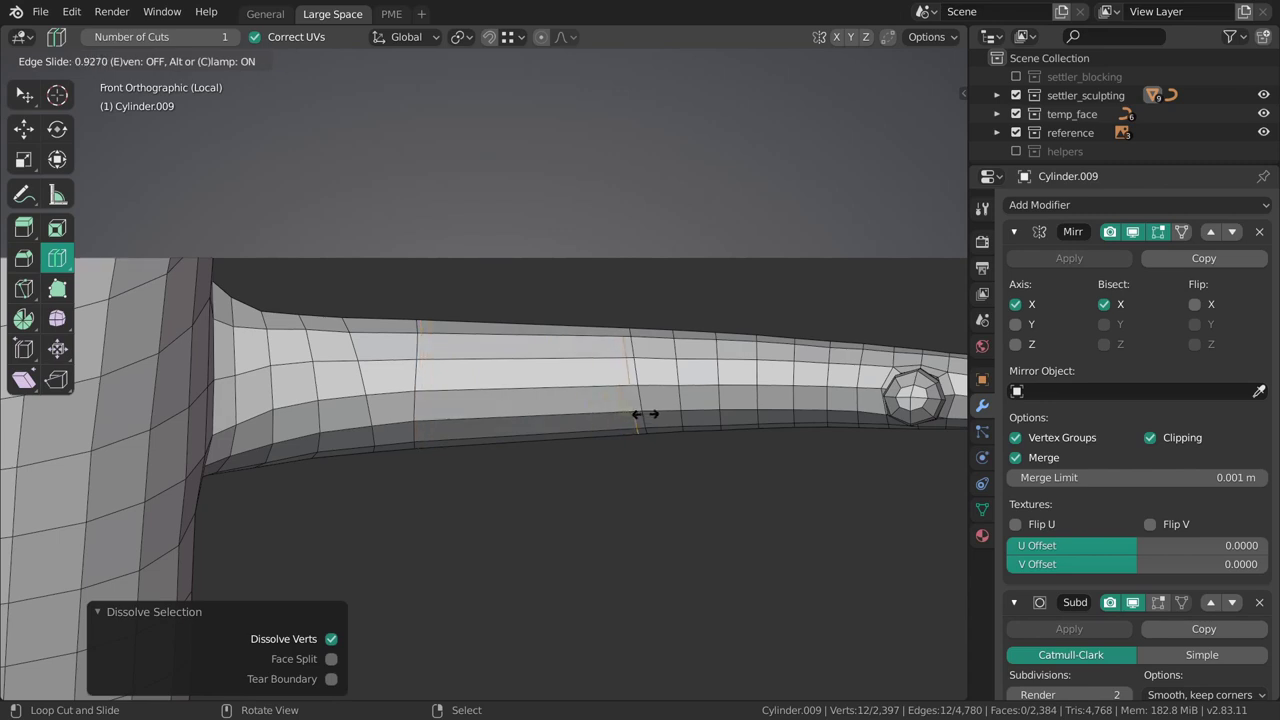
key("e")
left_click_drag(642, 414, 647, 414)
left_click_drag(563, 417, 594, 411)
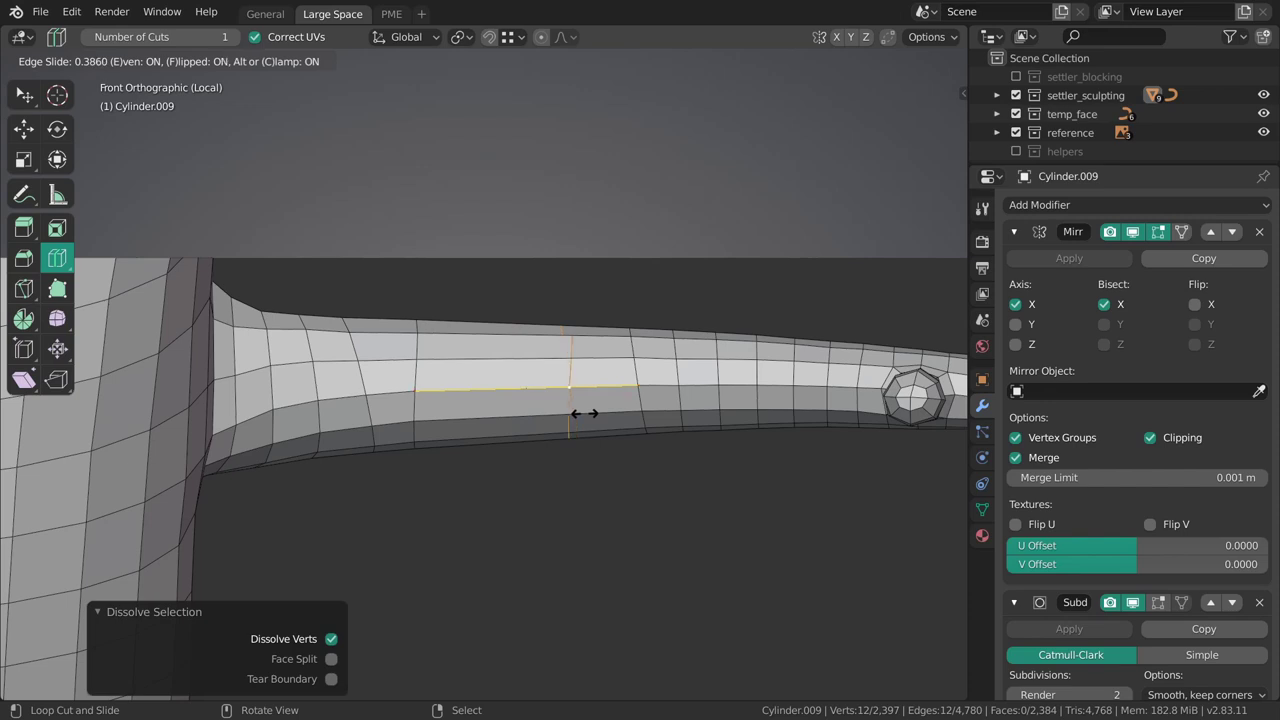
left_click_drag(584, 413, 487, 400)
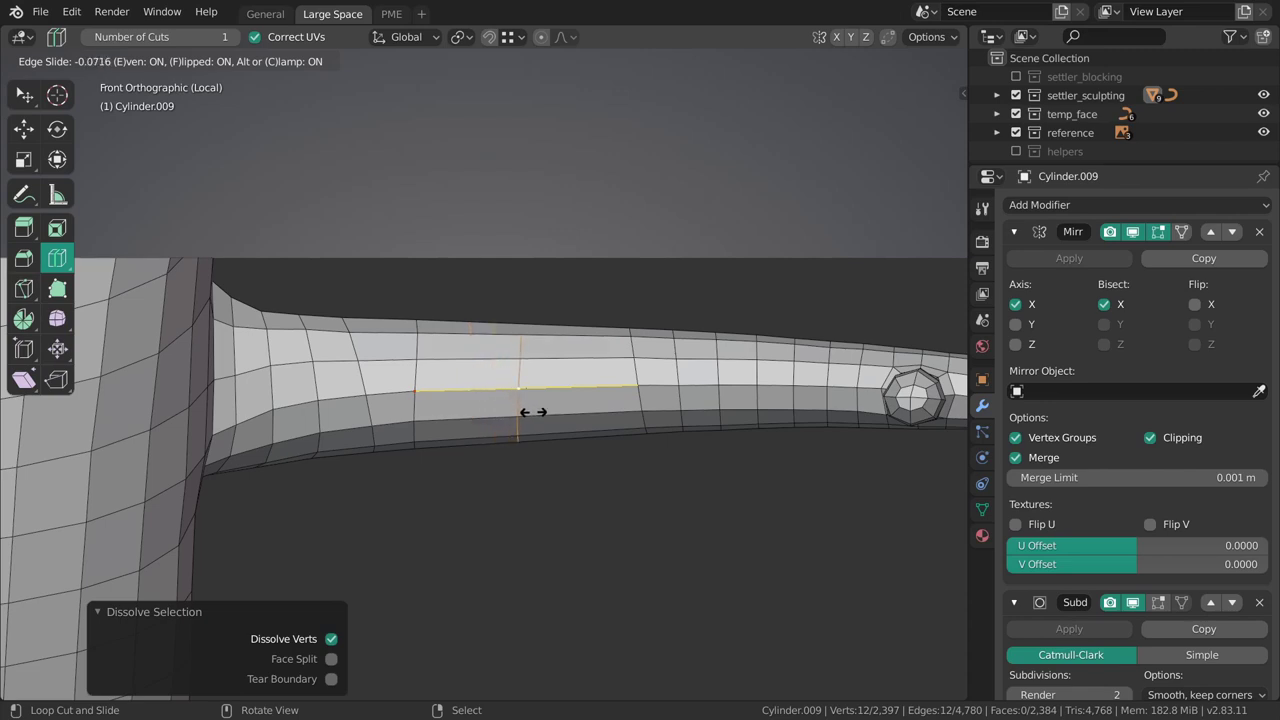
left_click_drag(533, 411, 610, 413)
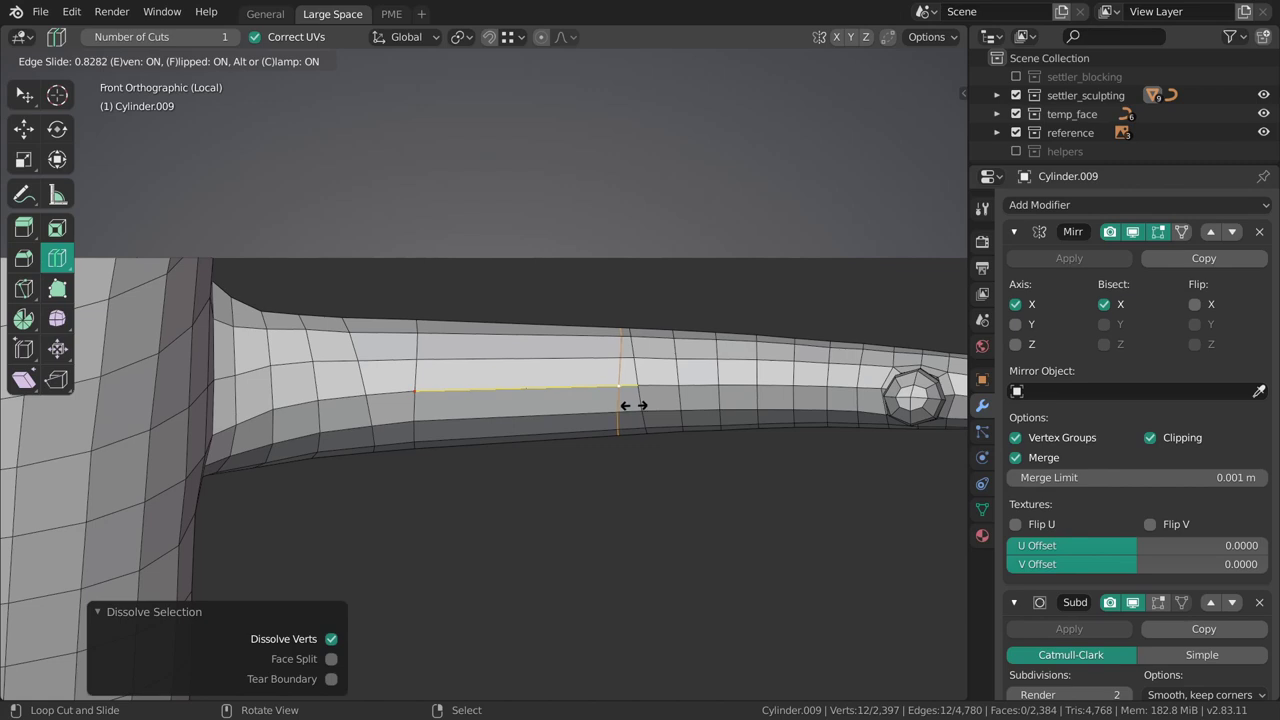
left_click_drag(634, 405, 635, 405)
Dissolve the four uneven forearm edge loops between the new vertical loop and the thumb area.
middle_click_drag(649, 403, 595, 430, "shift")
right_click(592, 430, "alt")
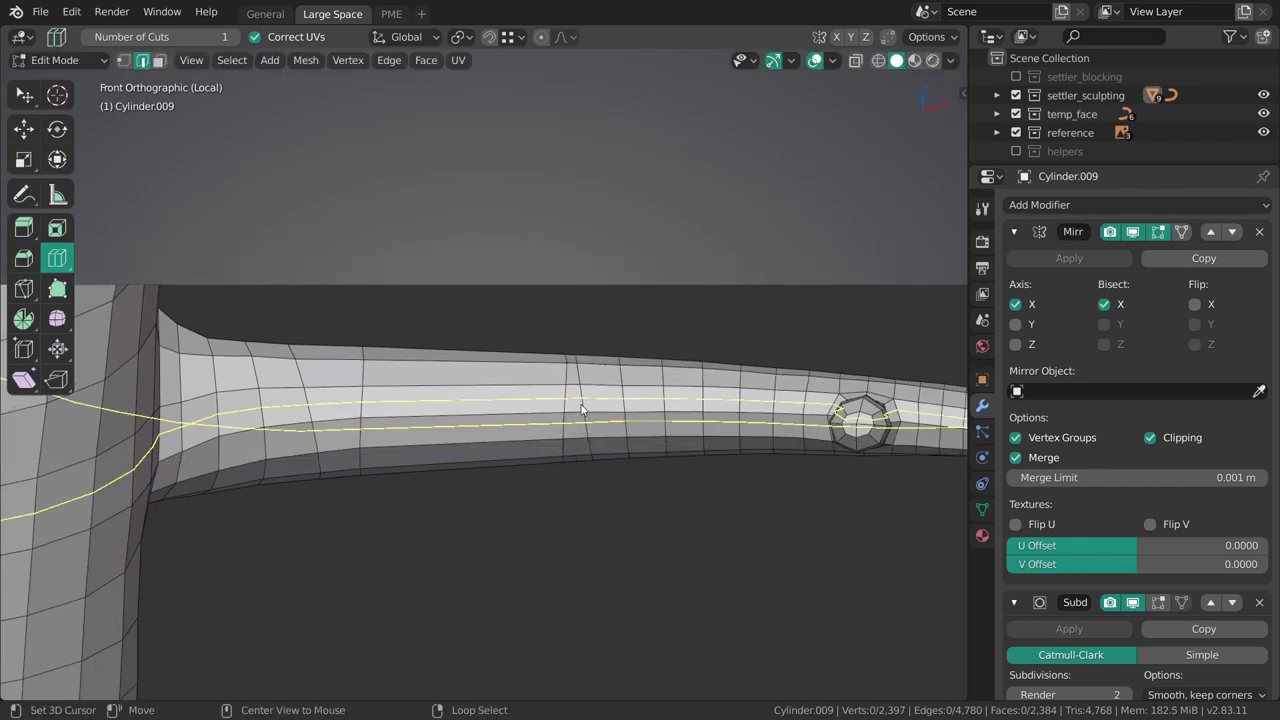
key("w")
key("ctrl+x")
left_click(610, 396, "alt")
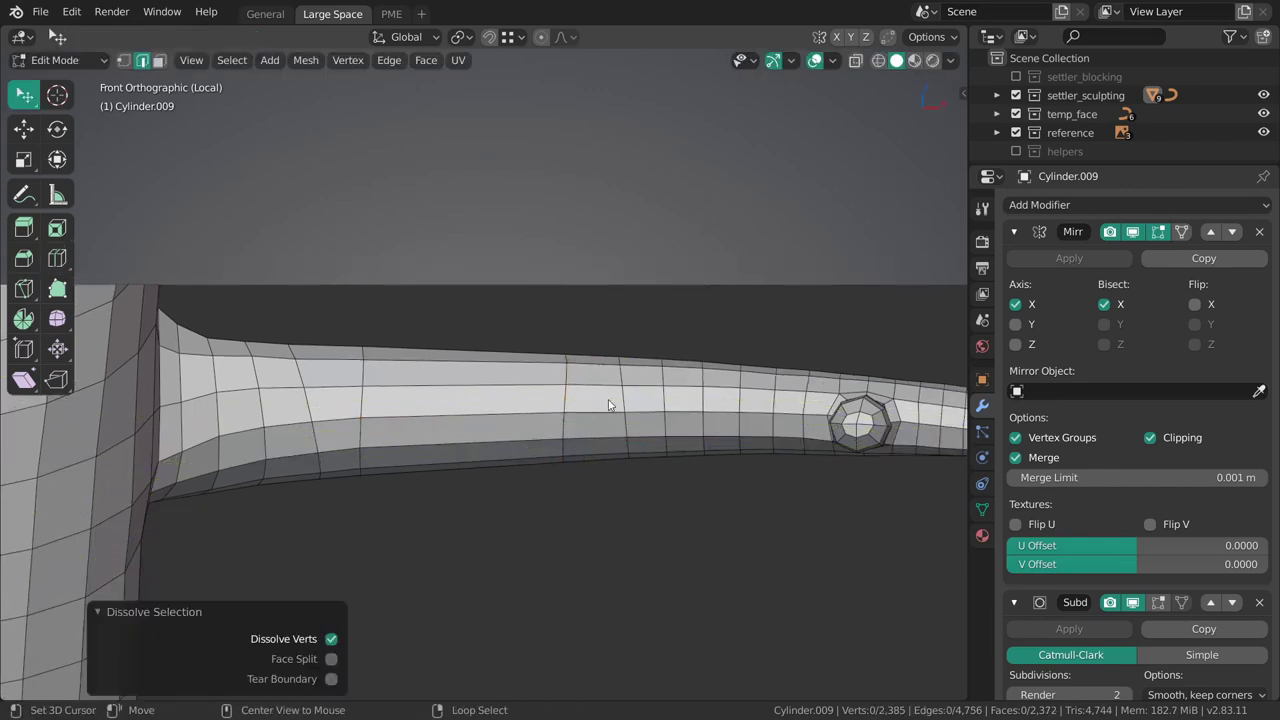
key("ctrl+x")
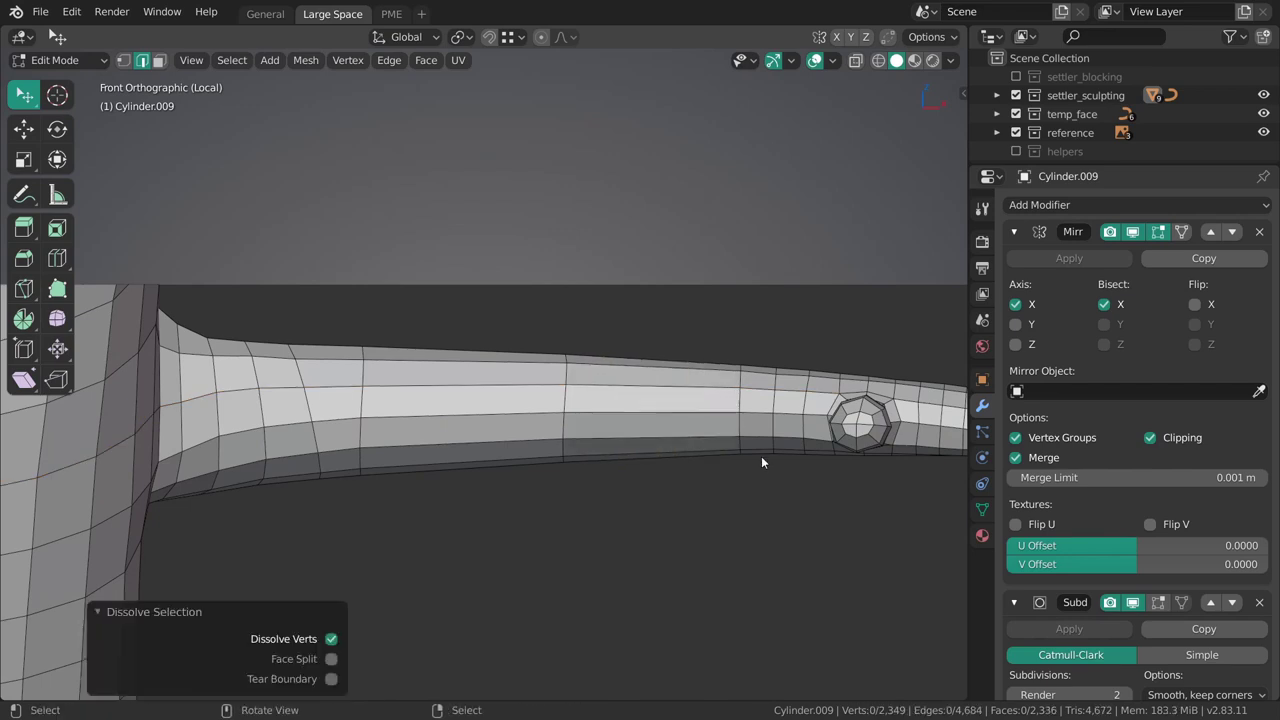
Insert four evenly spaced edge loops into the cleared forearm section with Loop Cut.
middle_click_drag(760, 450, 668, 447, "shift")
key("ctrl+r")
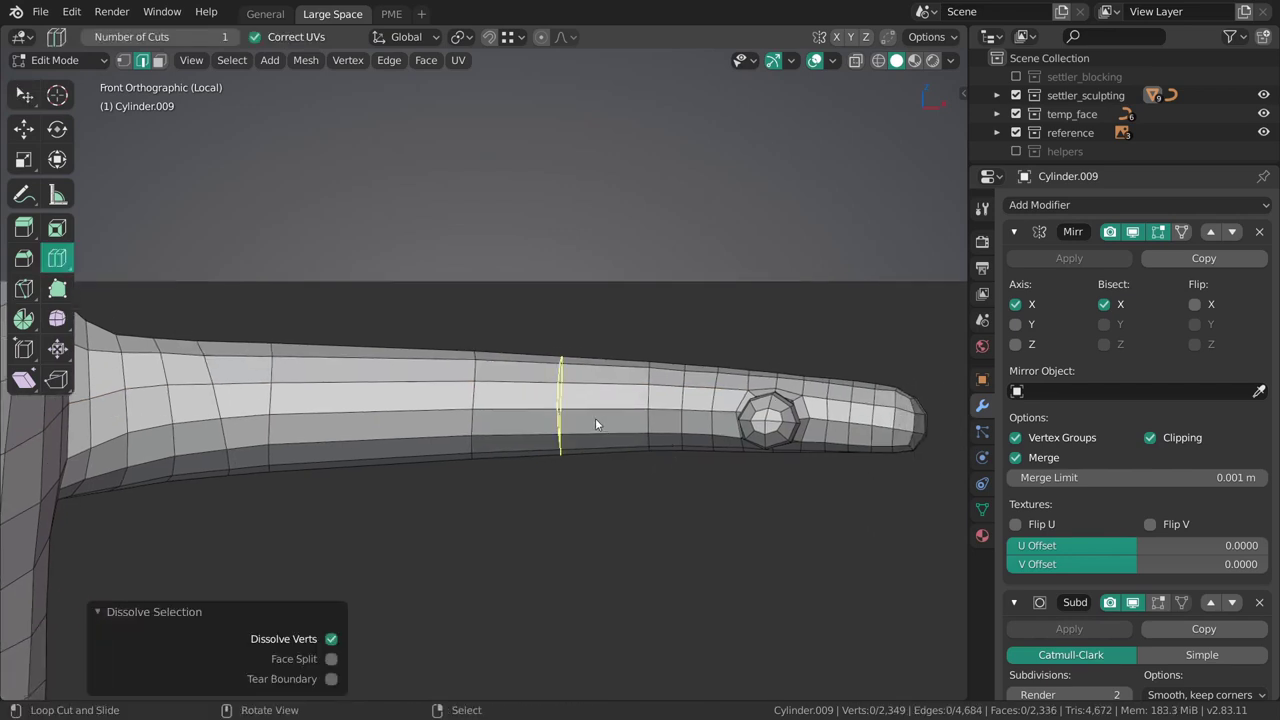
left_click_drag(595, 417, 594, 417)
left_click(594, 416)
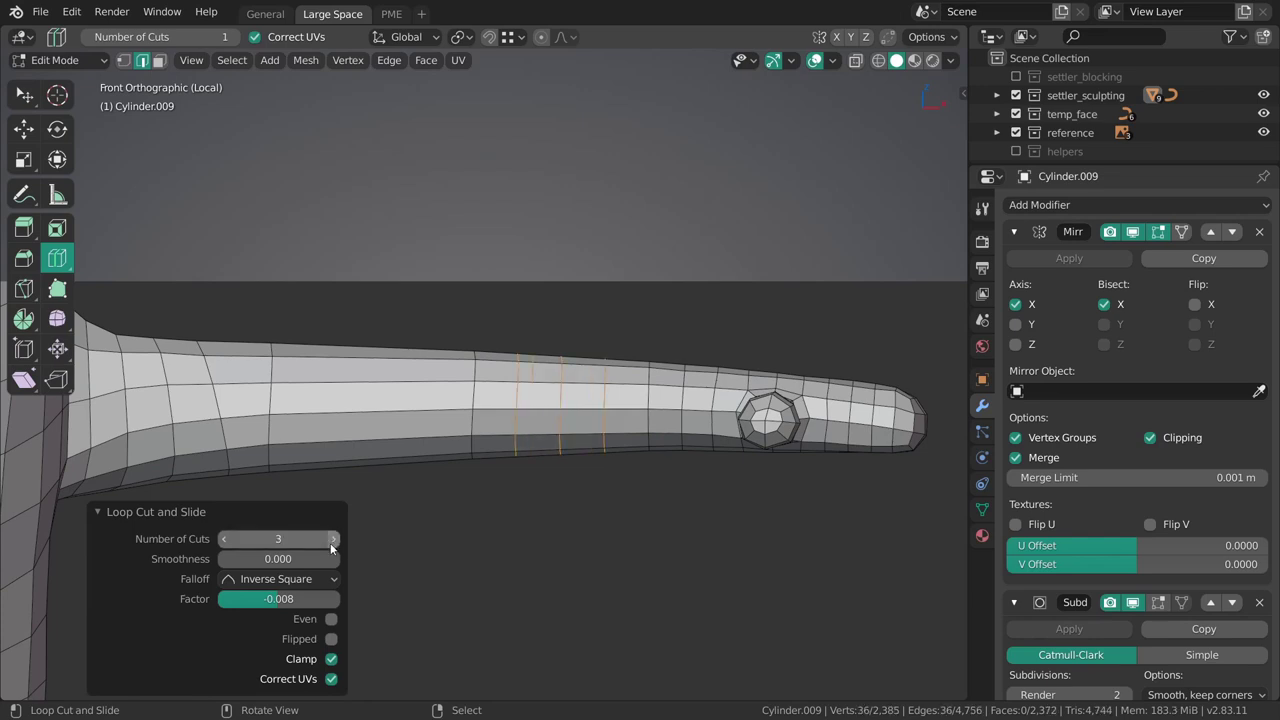
middle_click_drag(376, 465, 551, 422, "shift")
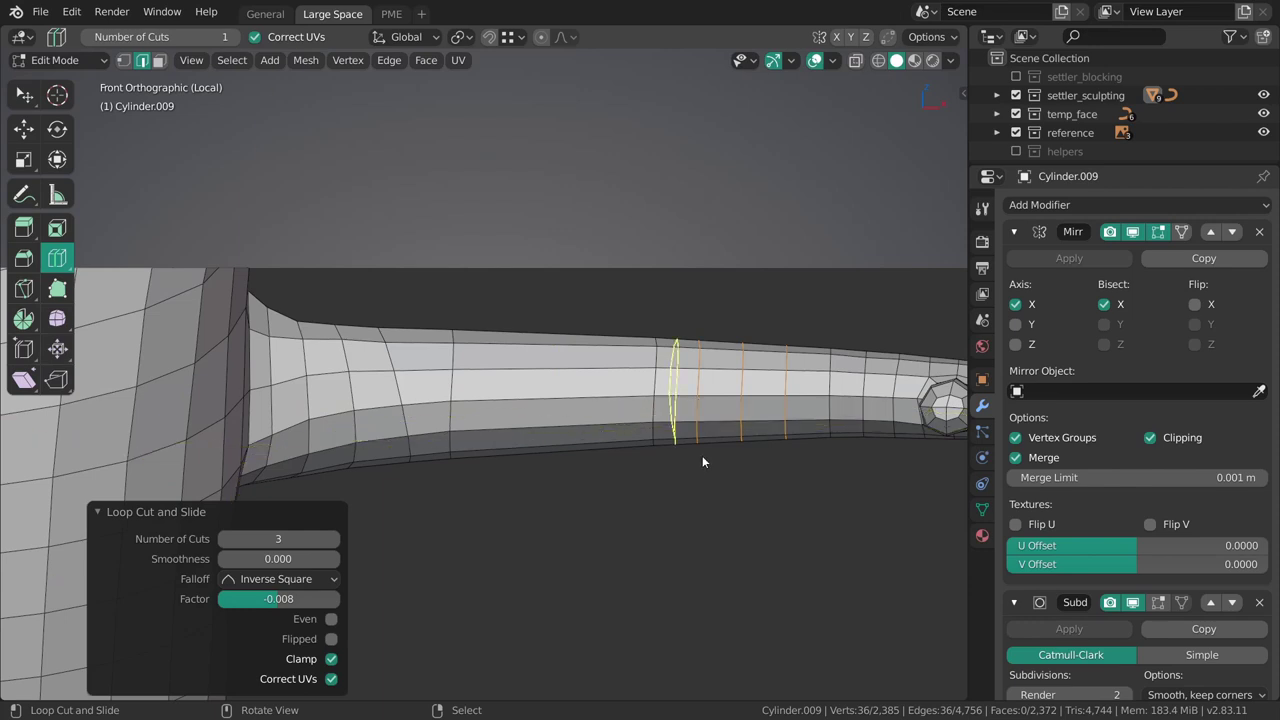
left_click(329, 542)
left_click(329, 537)
left_click(540, 415)
left_click(543, 409)
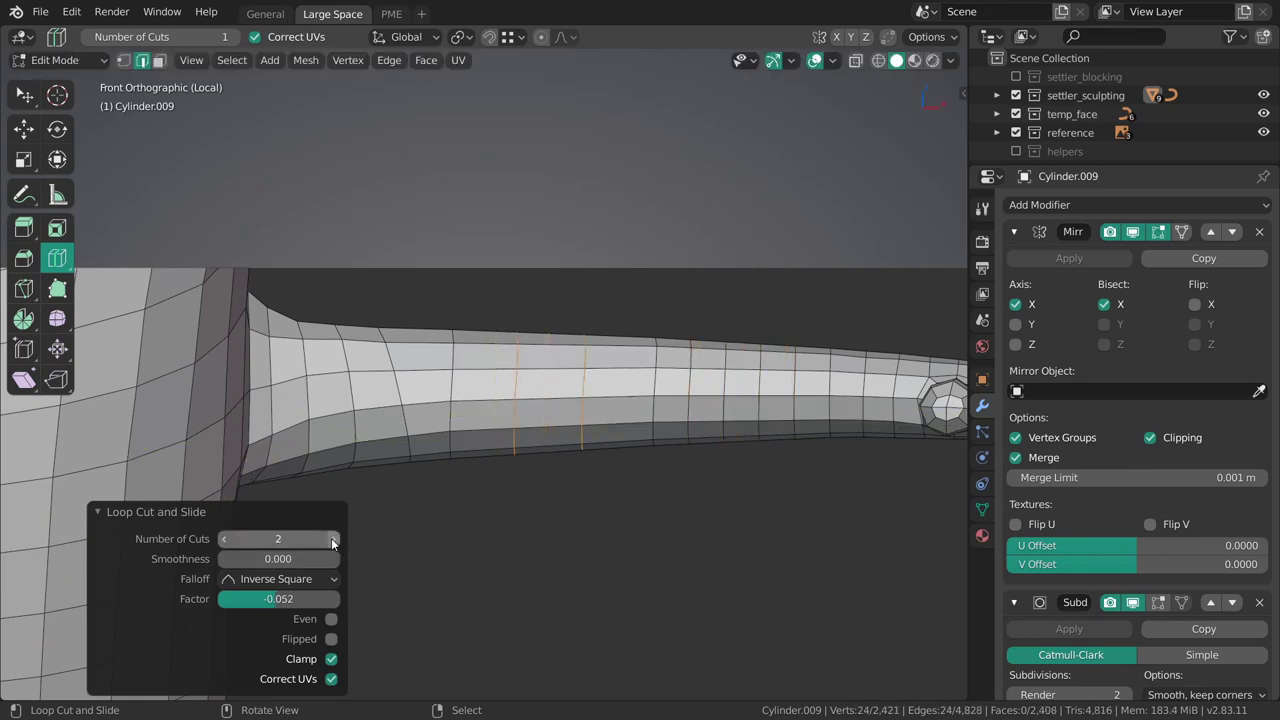
left_click(334, 541)
left_click(334, 541)
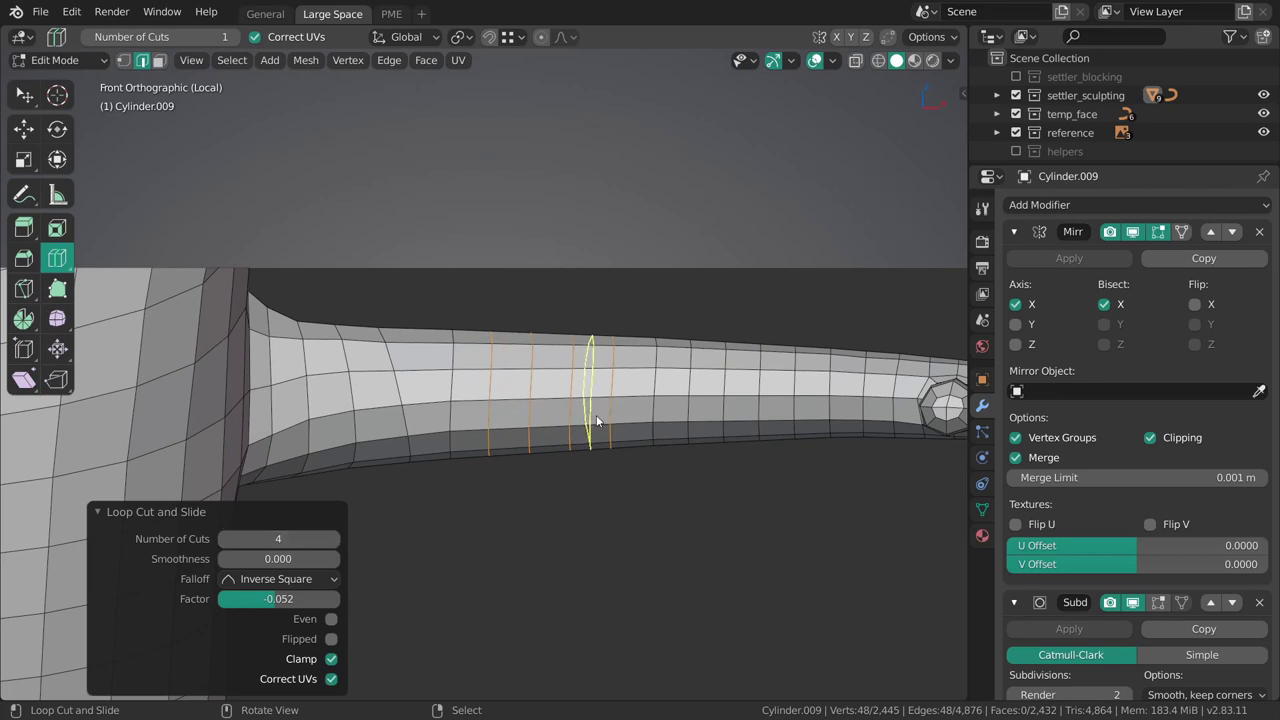
key("ctrl+z")
Insert four centred edge loops into the empty upper-arm section, keeping the slide factor at 0.
left_click(545, 414)
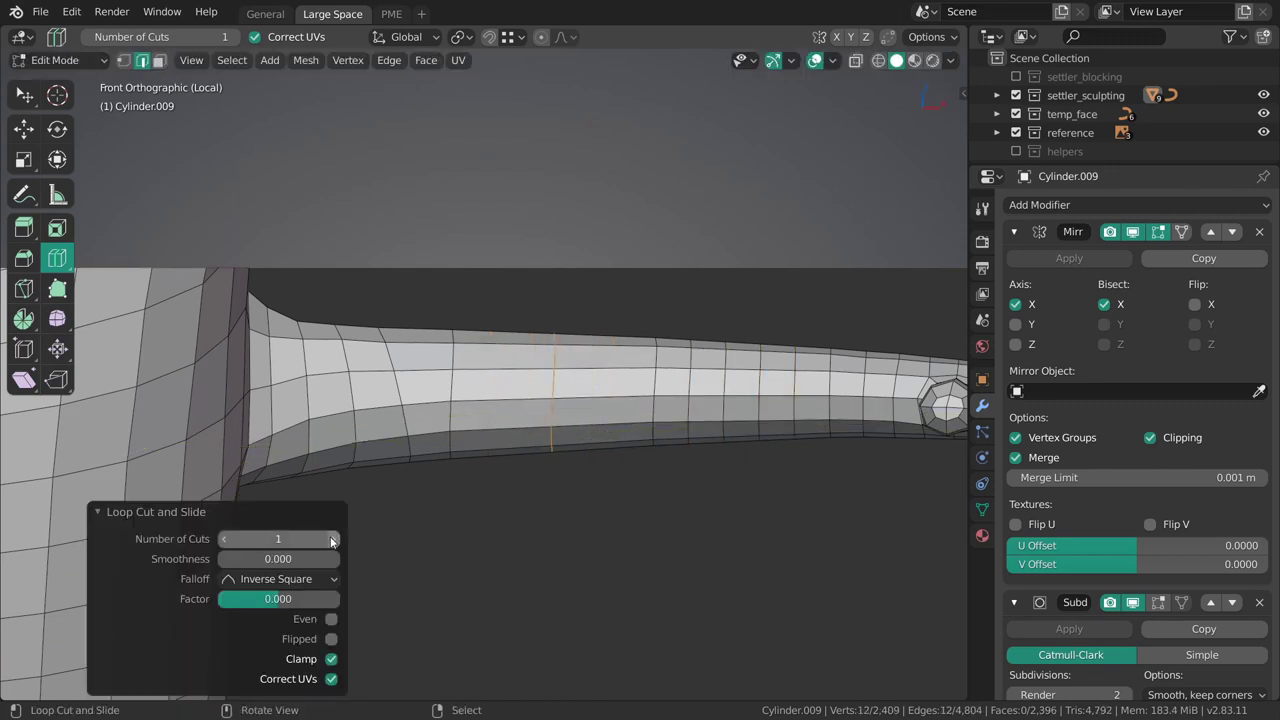
middle_click_drag(460, 451, 534, 473, "shift")
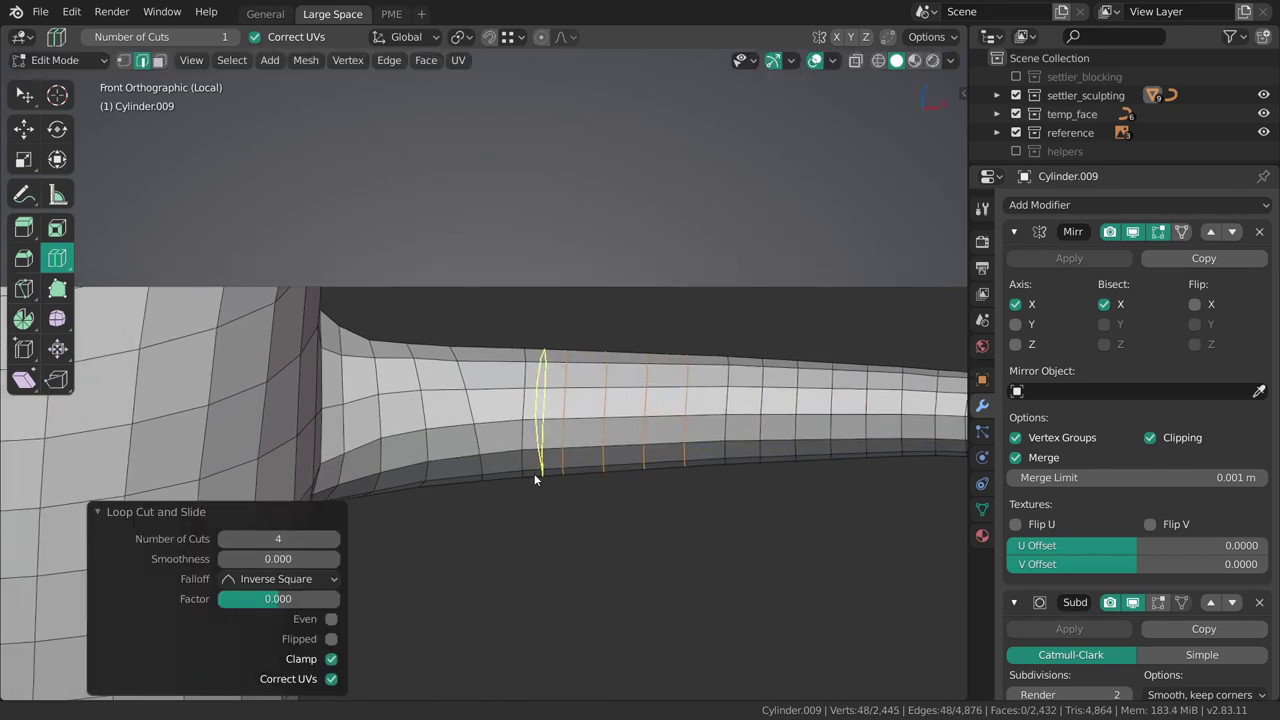
Dissolve the two slanted edge loops on the upper arm close to the shoulder, keeping the loop at the shoulder flare.
right_click(475, 430, "alt")
right_click(384, 432, "alt+shift")
middle_click_drag(383, 434, 486, 436)
key("ctrl+x")
key("ctrl+z")
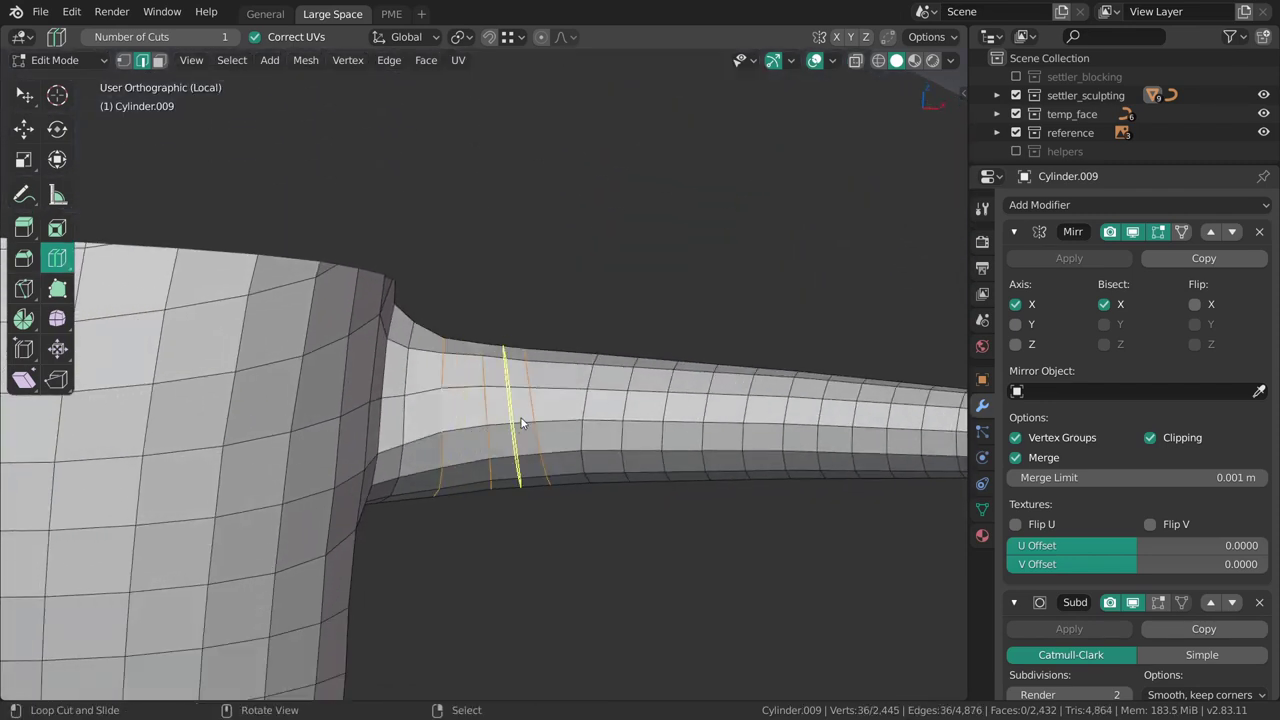
right_click(531, 411, "alt")
key("ctrl+x")
right_click(490, 412, "alt")
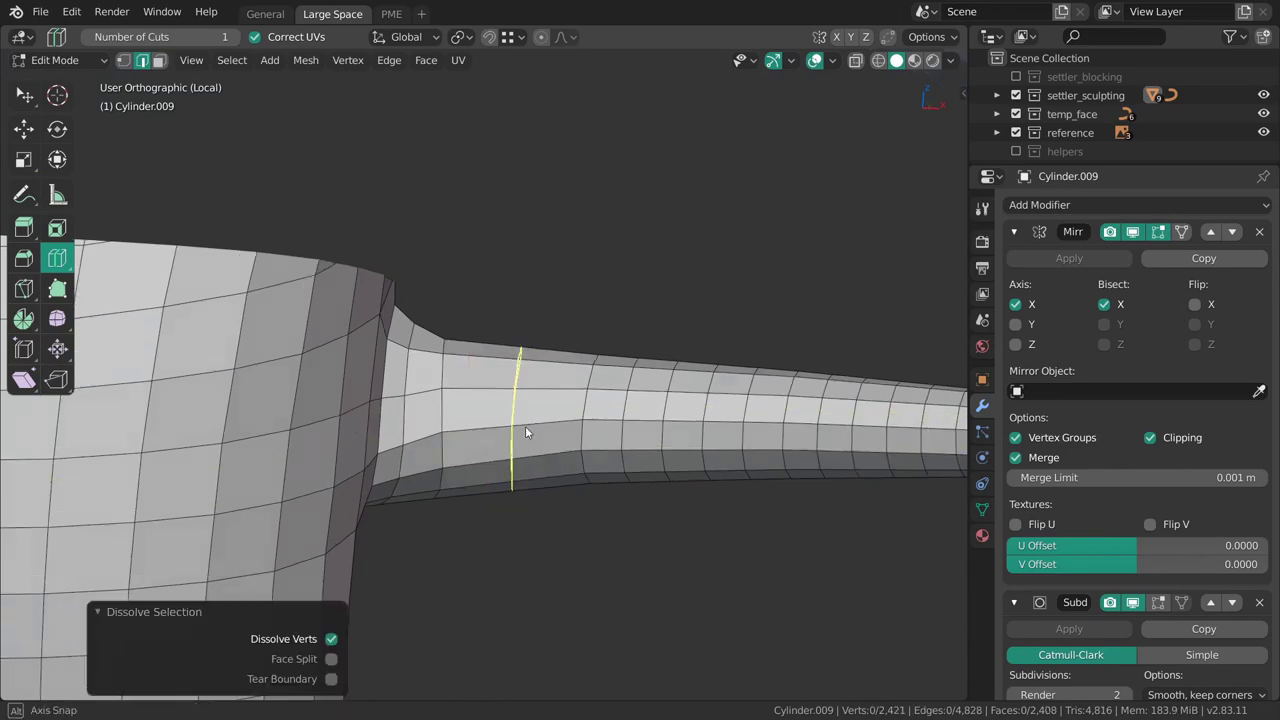
Insert two edge loops in the cleared section near the shoulder and slide the neighbouring upper-arm loop along the arm.
left_click_drag(512, 415, 493, 412)
left_click_drag(529, 409, 530, 408)
right_click(586, 413, "alt")
middle_click_drag(591, 423, 536, 573)
key("g")
key("g")
key("g")
left_click(577, 371)
middle_click_drag(572, 372, 496, 445)
key("alt+a")
middle_click_drag(496, 445, 543, 321)
right_click(506, 412, "alt")
Reshape the junction between shoulder and upper arm in Sculpt Mode with an enlarged Grab brush.
key("ctrl+Tab")
left_click(557, 517)
middle_click_drag(472, 400, 480, 376)
key("f")
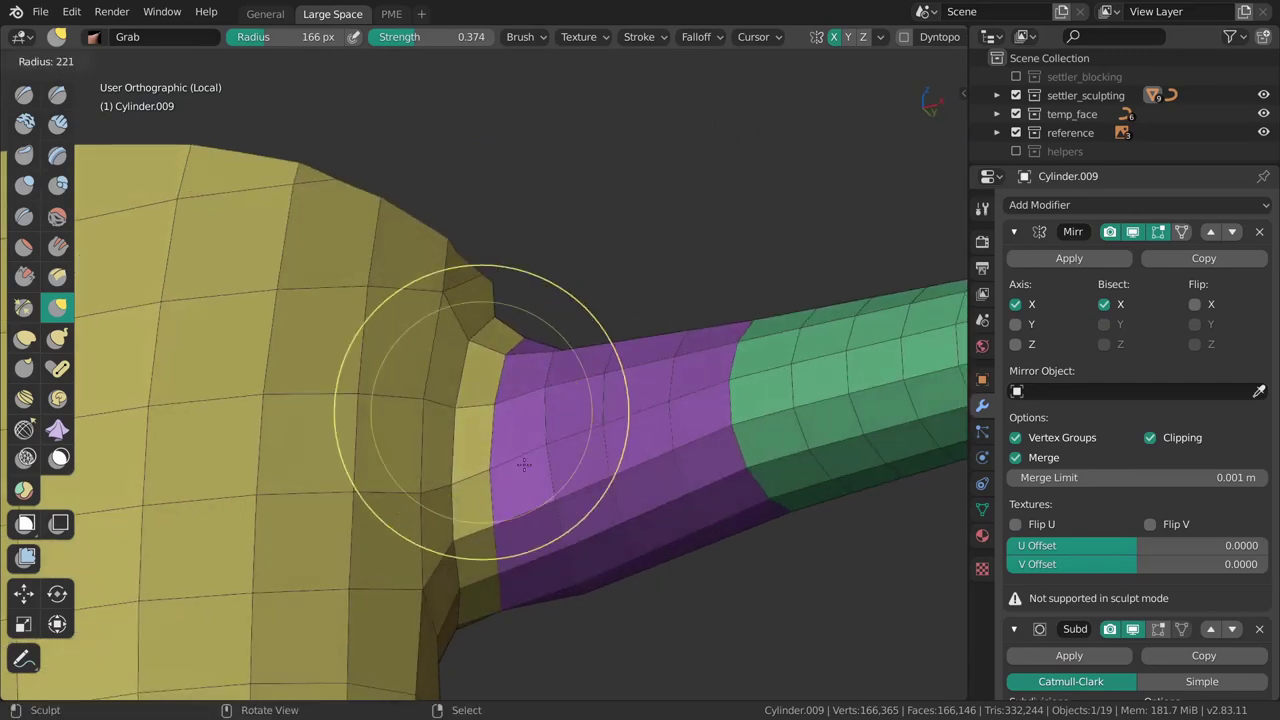
left_click(630, 440)
left_click_drag(488, 473, 488, 492)
middle_click_drag(496, 270, 501, 337)
left_click_drag(501, 337, 530, 343)
Refine the upper arm beside the shoulder from several angles with the Grab brush, finishing at a radius of 209 px.
middle_click_drag(561, 377, 470, 310)
middle_click_drag(689, 283, 575, 285)
mouse_move(697, 444)
middle_mouse_down()
mouse_move(620, 345)
mouse_move(600, 257)
mouse_move(700, 175)
mouse_move(517, 322)
mouse_move(406, 514)
mouse_move(669, 406)
mouse_move(666, 417)
mouse_move(645, 380)
mouse_move(516, 435)
mouse_move(700, 394)
mouse_move(654, 405)
middle_mouse_up()
key("f")
left_click(655, 380)
key("f")
left_click(685, 394)
key("f")
left_click(673, 405)
middle_click_drag(527, 400, 586, 270)
key("f")
left_click(697, 440)
Touch up the upper arm's contour in front view with a resized Grab brush.
key("KP_1")
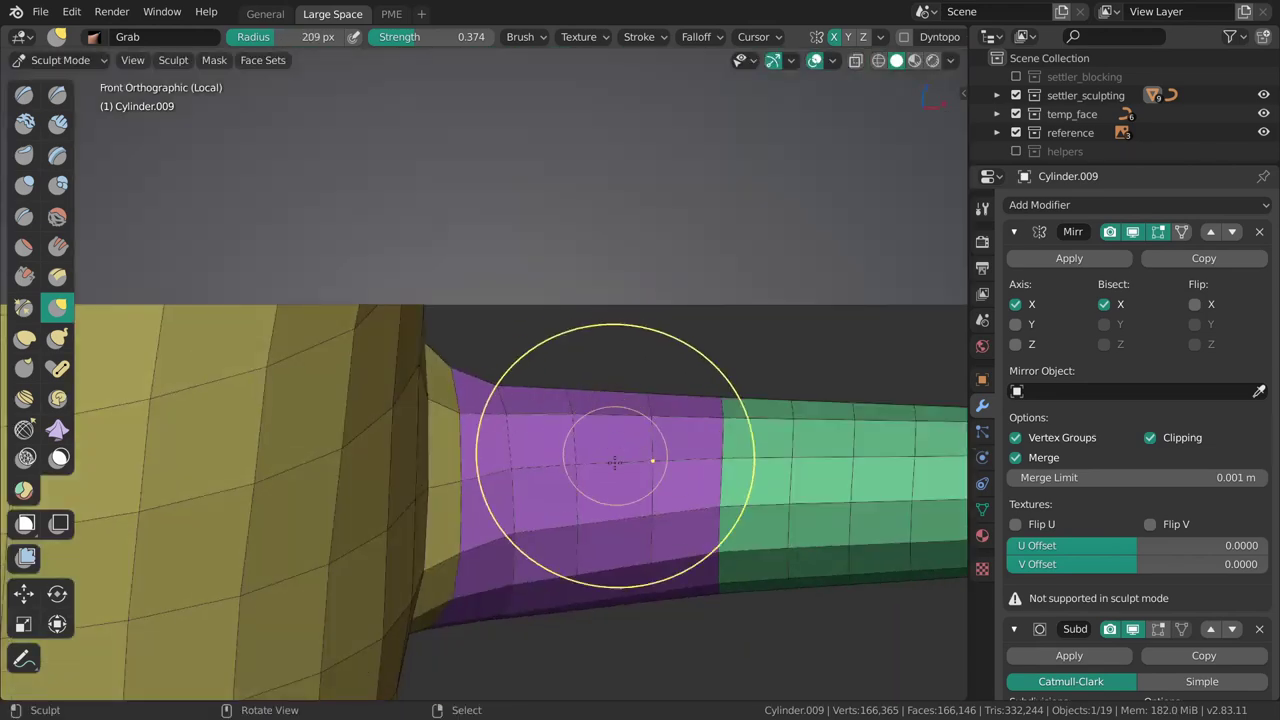
middle_click_drag(617, 474, 404, 337, "shift")
mouse_move(404, 337)
middle_mouse_down("ctrl")
mouse_move(543, 360)
mouse_move(609, 317)
mouse_move(605, 303)
middle_mouse_up("ctrl")
key("Tab")
key("Tab")
key("f")
left_click(565, 306)
left_click_drag(594, 302, 604, 297)
middle_click_drag(713, 327, 651, 343, "shift")
key("f")
left_click(617, 383)
Switch from sculpting to Edit Mode, reveal the hidden elbow ring and clear the selection in front view.
scroll(617, 383, "down", 5)
key("ctrl+Tab")
left_click(511, 378)
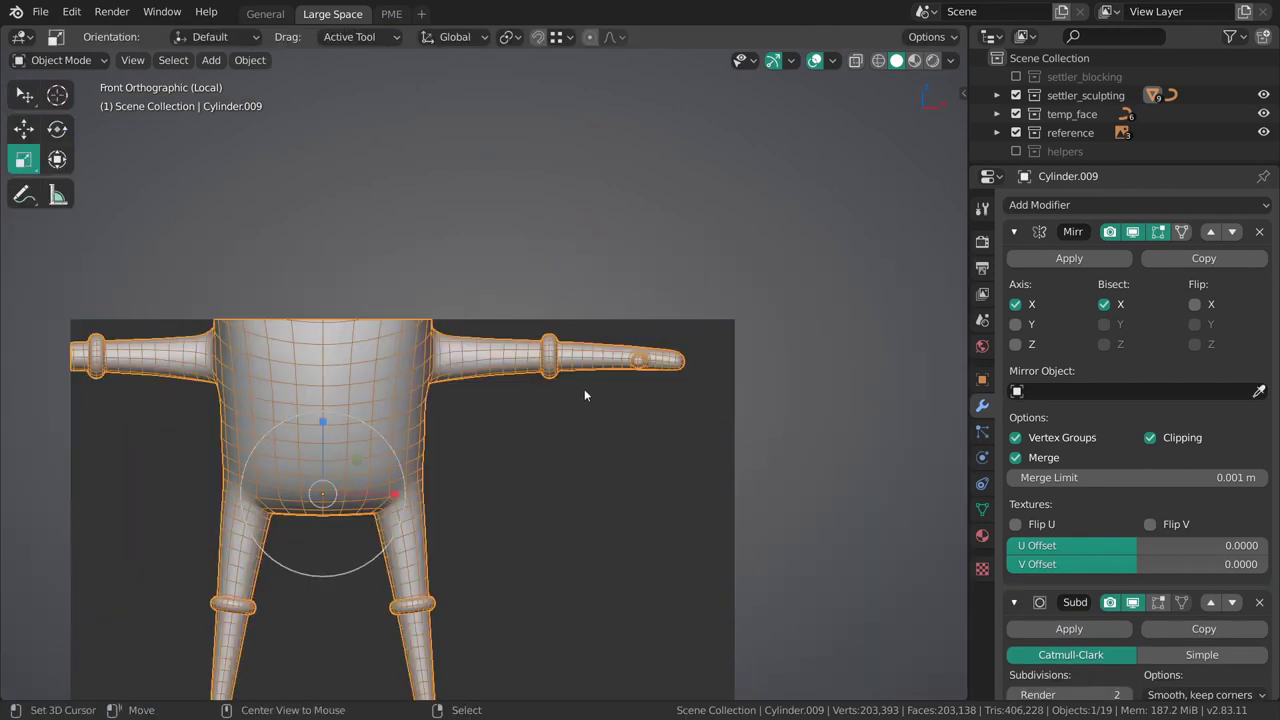
key("alt")
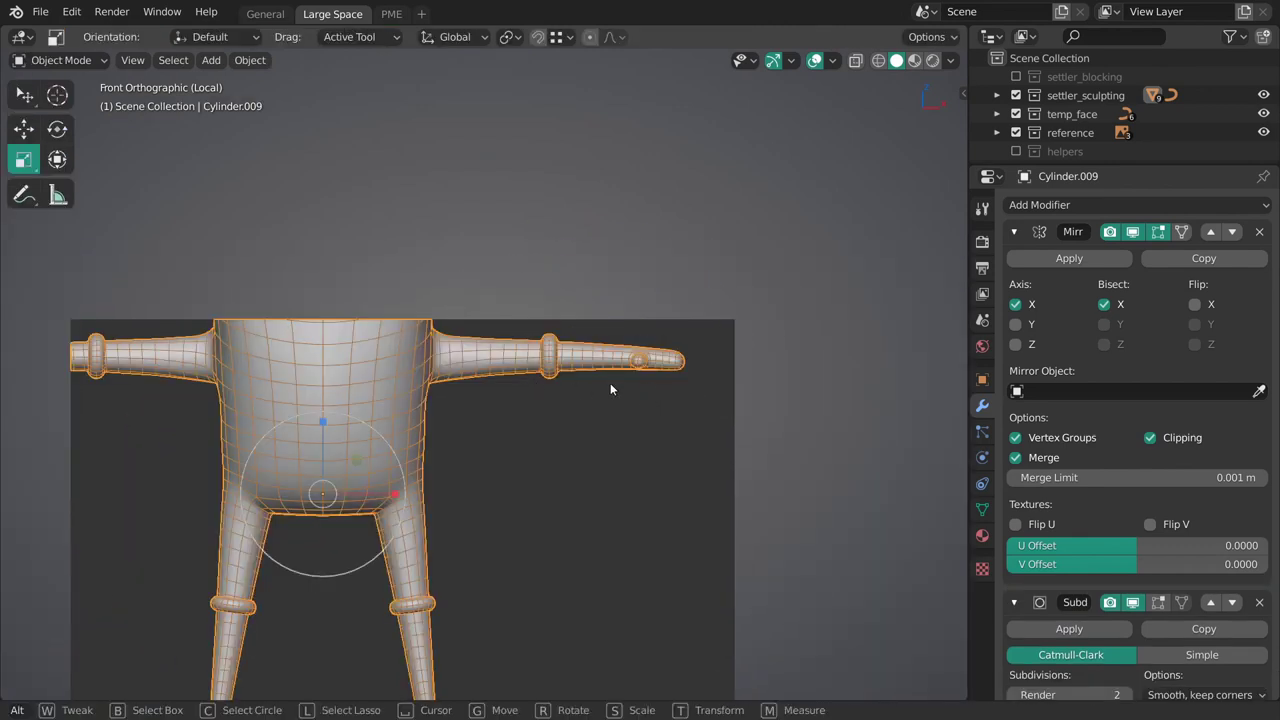
middle_click_drag(610, 385, 618, 464)
key("Tab")
key("alt+h")
key("alt+a")
key("KP_1")
middle_click_drag(588, 424, 584, 379, "ctrl")
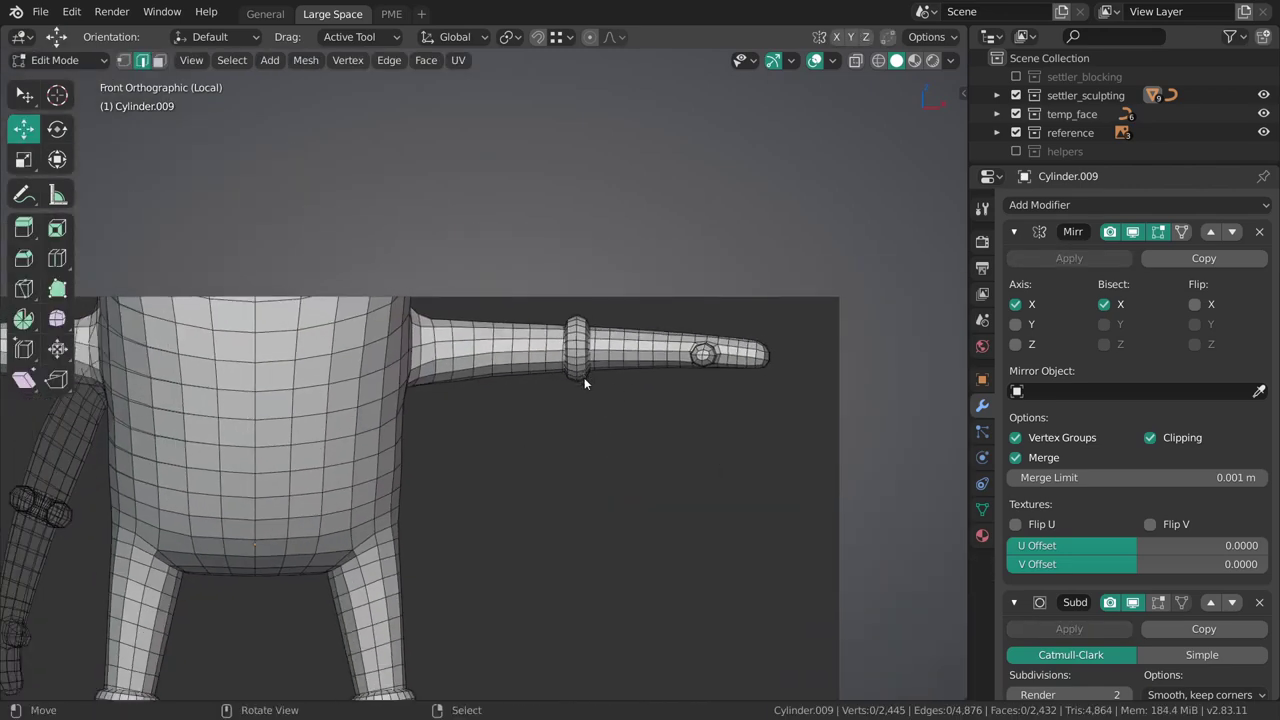
Inspect the subdivided arms in Object Mode and return the body mesh to Edit Mode.
scroll(584, 379, "down", 2)
key("ctrl+Tab")
left_click(512, 371)
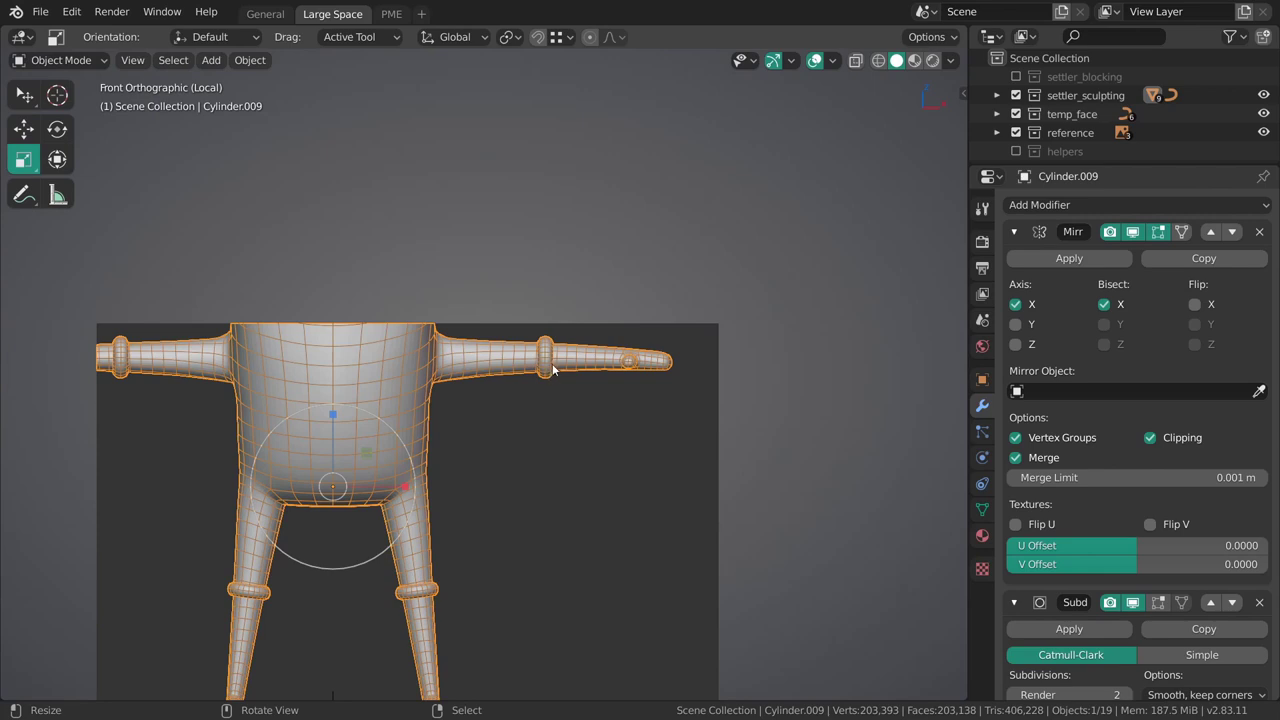
scroll(561, 343, "up", 5)
key("Tab")
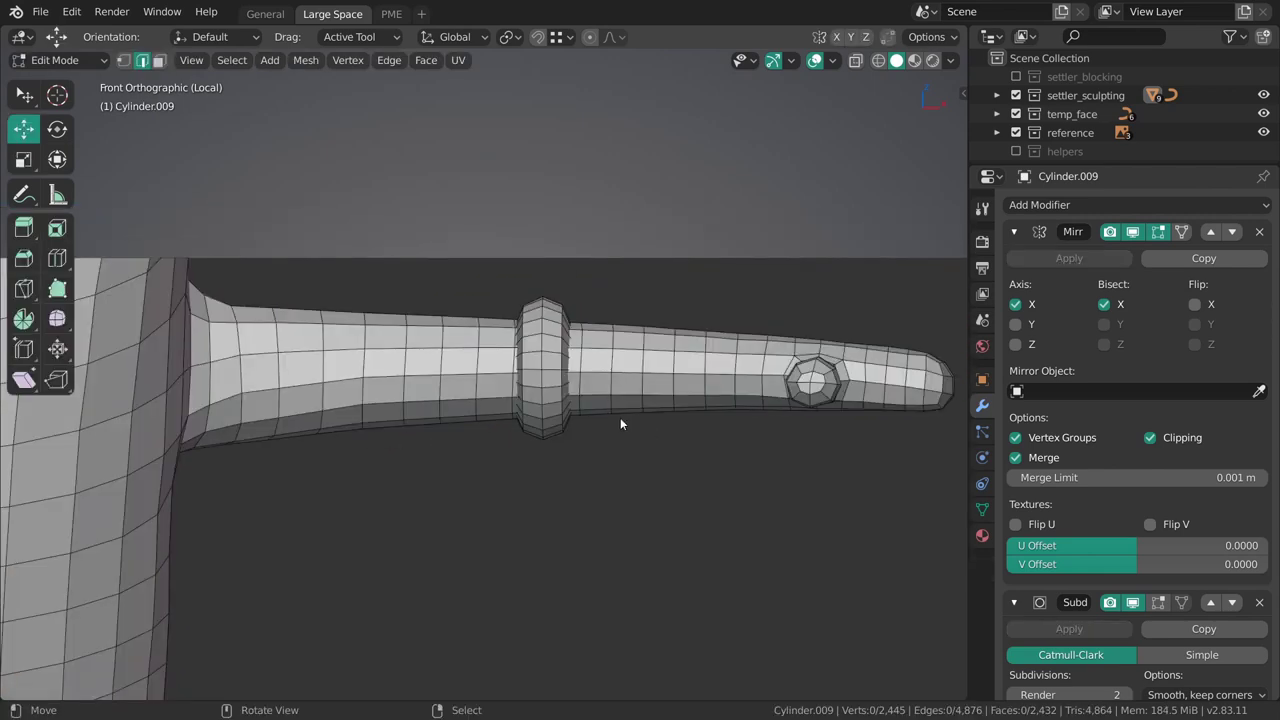
Switch to top view and toggle the elbow ring's visibility, leaving it revealed with nothing selected.
scroll(597, 403, "up", 2)
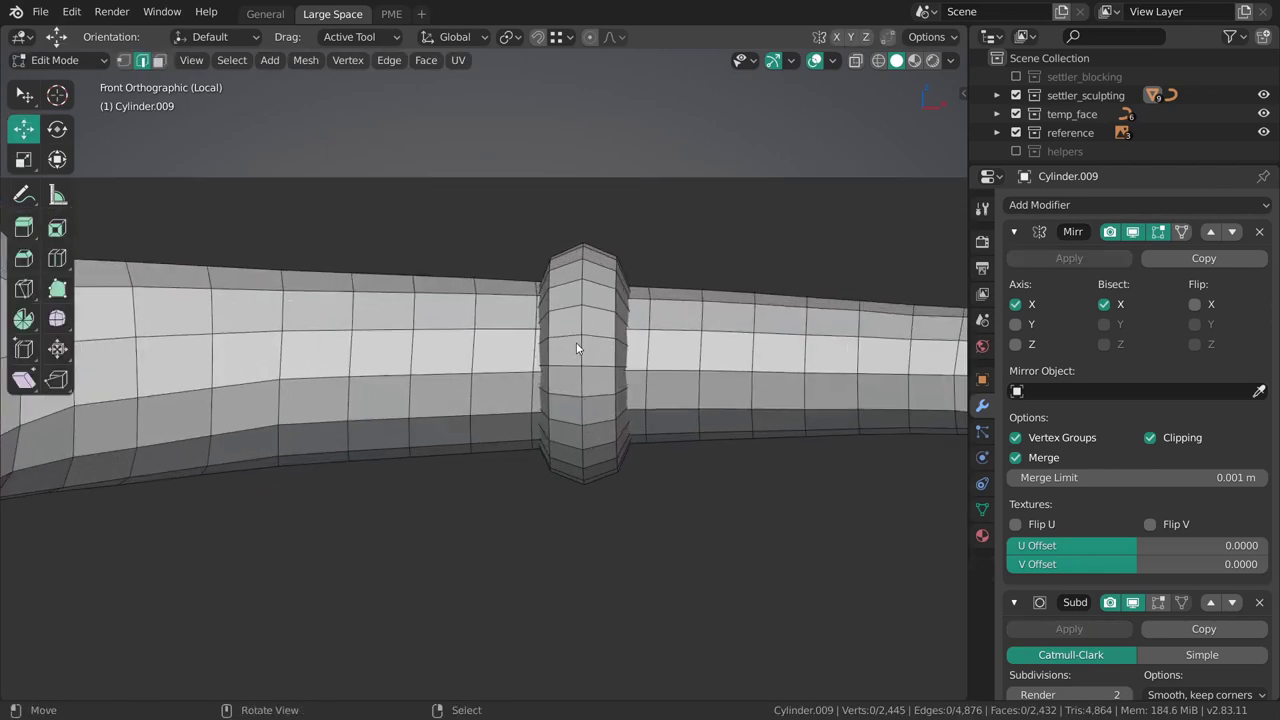
key("l")
middle_click_drag(579, 339, 578, 482)
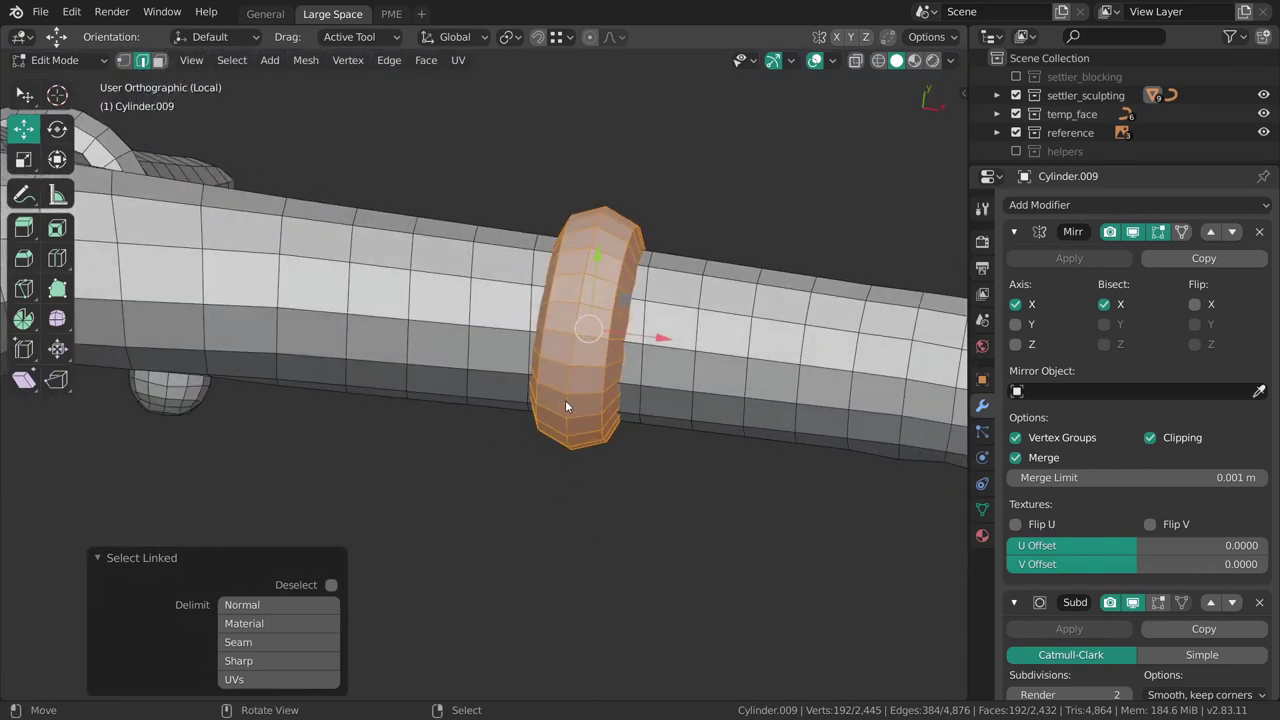
middle_click_drag(563, 400, 536, 437)
key("h")
key("alt+h")
key("alt+a")
Try to flatten the two upper-arm edge loops beside the elbow ring one at a time by scaling.
left_click(545, 376, "alt")
key("s")
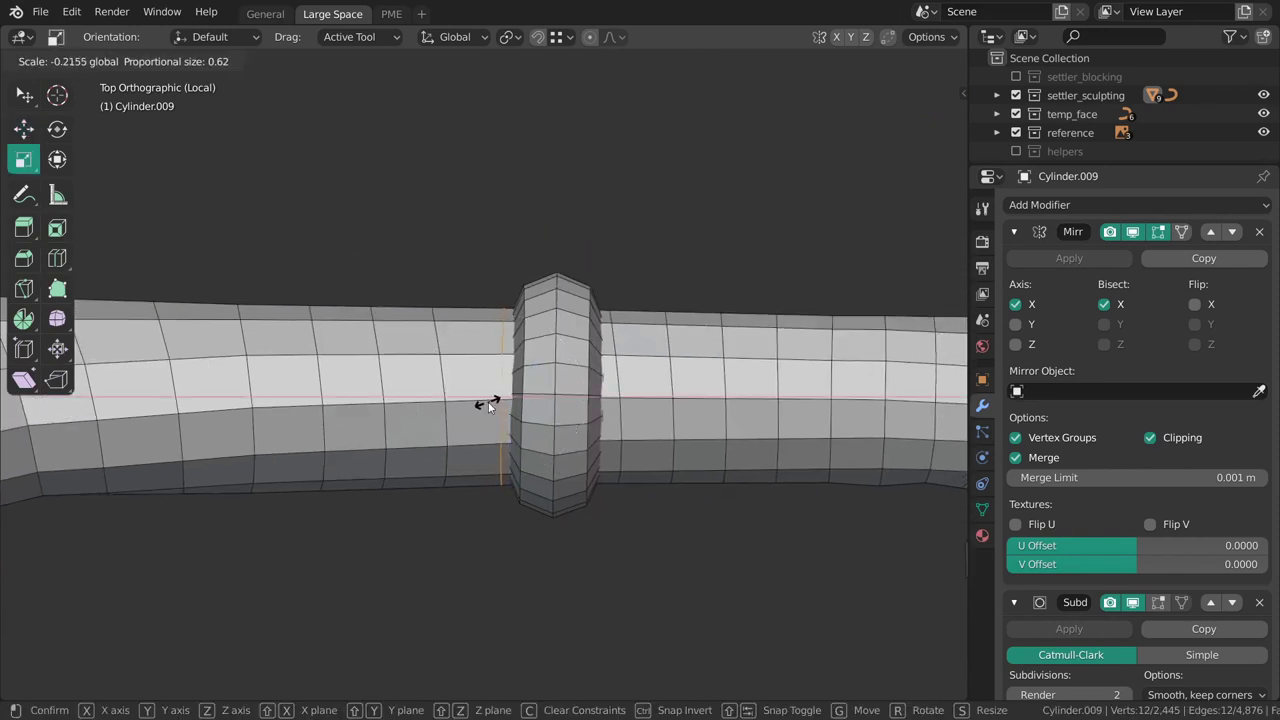
left_click(490, 401)
left_click(440, 385, "alt")
key("s")
left_click(484, 441)
left_click(505, 400, "alt")
left_click(447, 384, "alt+shift")
left_click(384, 388, "alt+shift")
left_click(322, 391, "alt+shift")
left_click(254, 392, "alt+shift")
middle_click_drag(256, 392, 311, 391, "ctrl")
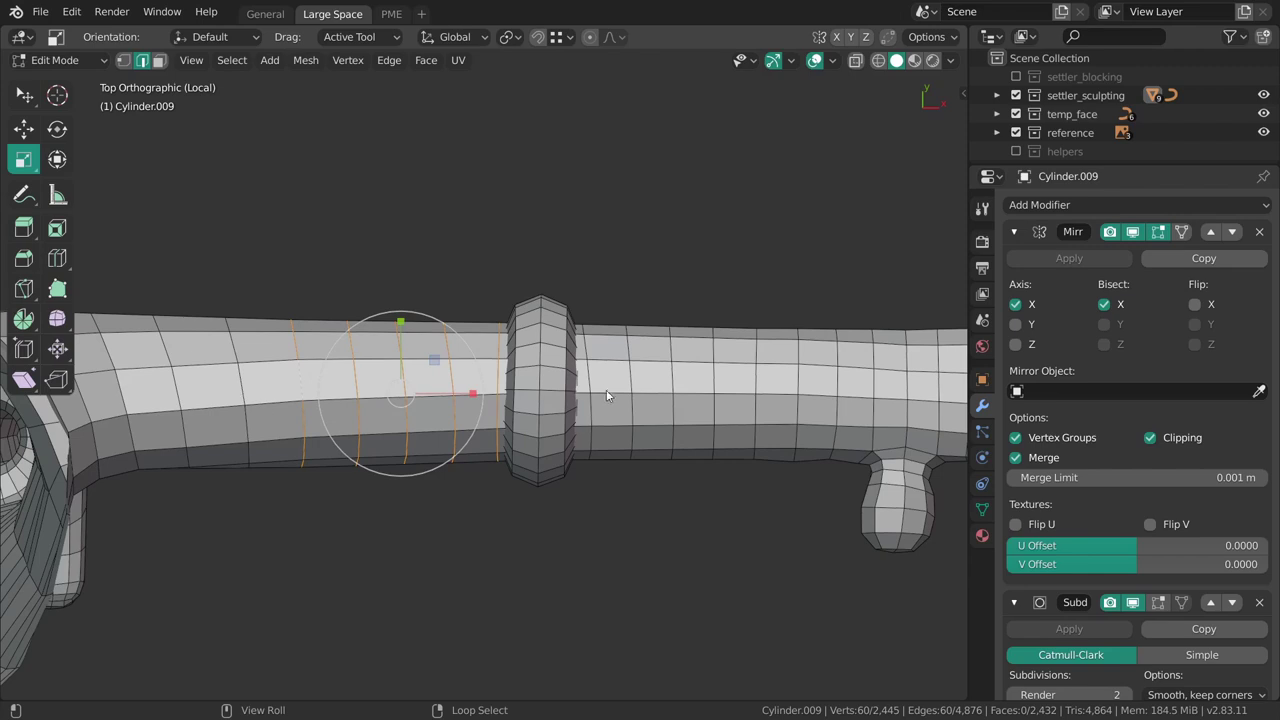
key("ctrl+Tab")
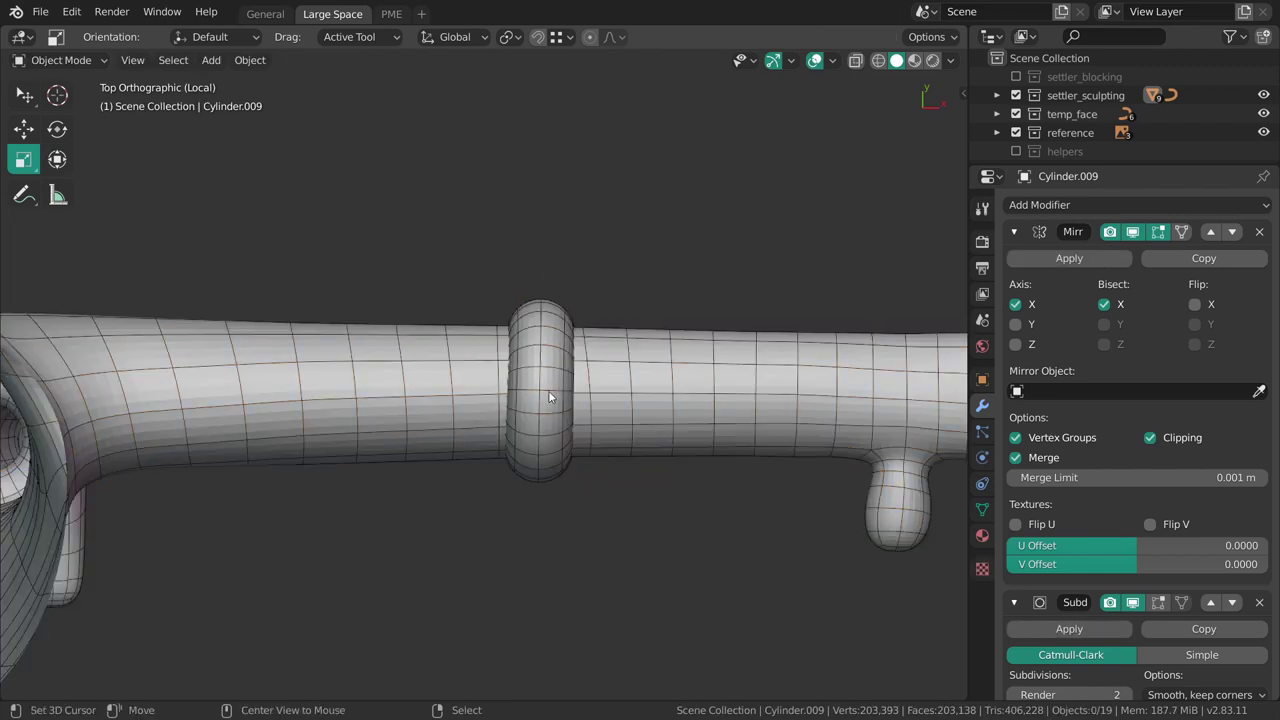
key("ctrl+Tab")
key("Tab")
Hide the elbow ring and select ten neighbouring edge loops along the upper arm and across the elbow.
key("l")
key("h")
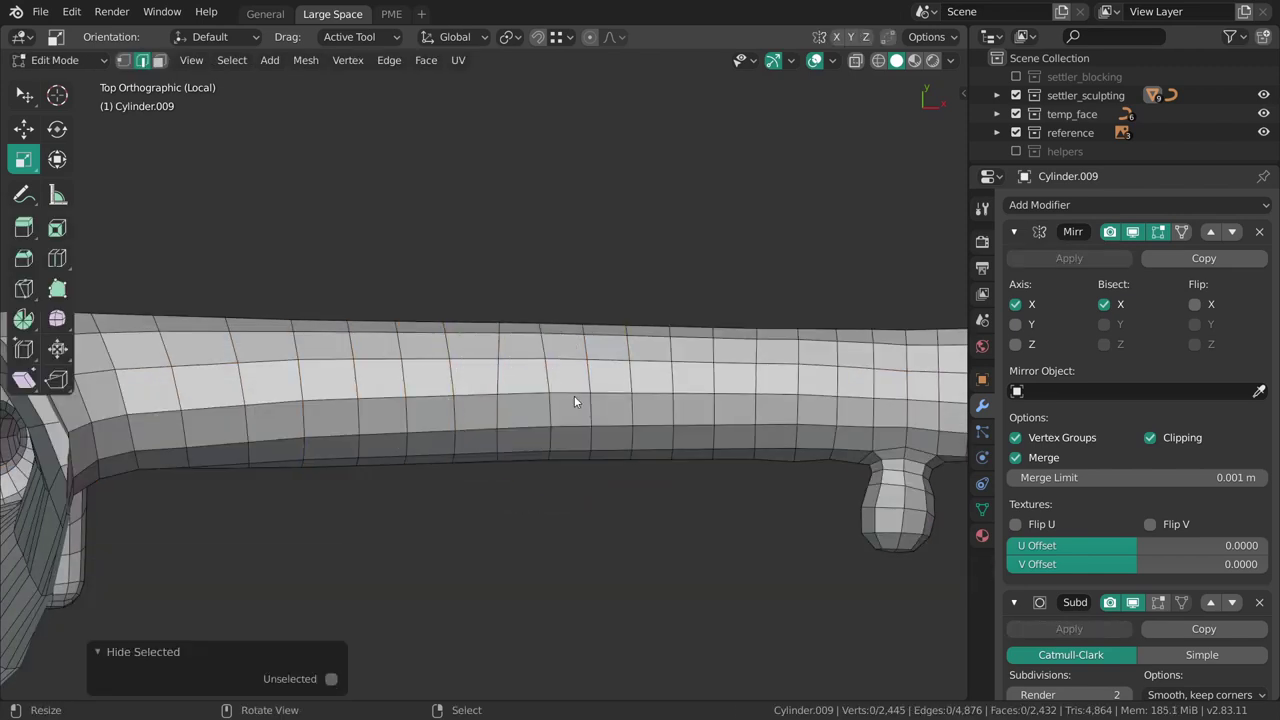
left_click(543, 385, "alt+shift")
left_click(498, 386, "alt+shift")
left_click(452, 386, "alt+shift")
left_click(404, 387, "alt+shift")
left_click(355, 388, "alt+shift")
left_click(300, 390, "alt+shift")
left_click(631, 384, "alt+shift")
left_click(672, 381, "alt+shift")
middle_click_drag(752, 381, 616, 336, "shift")
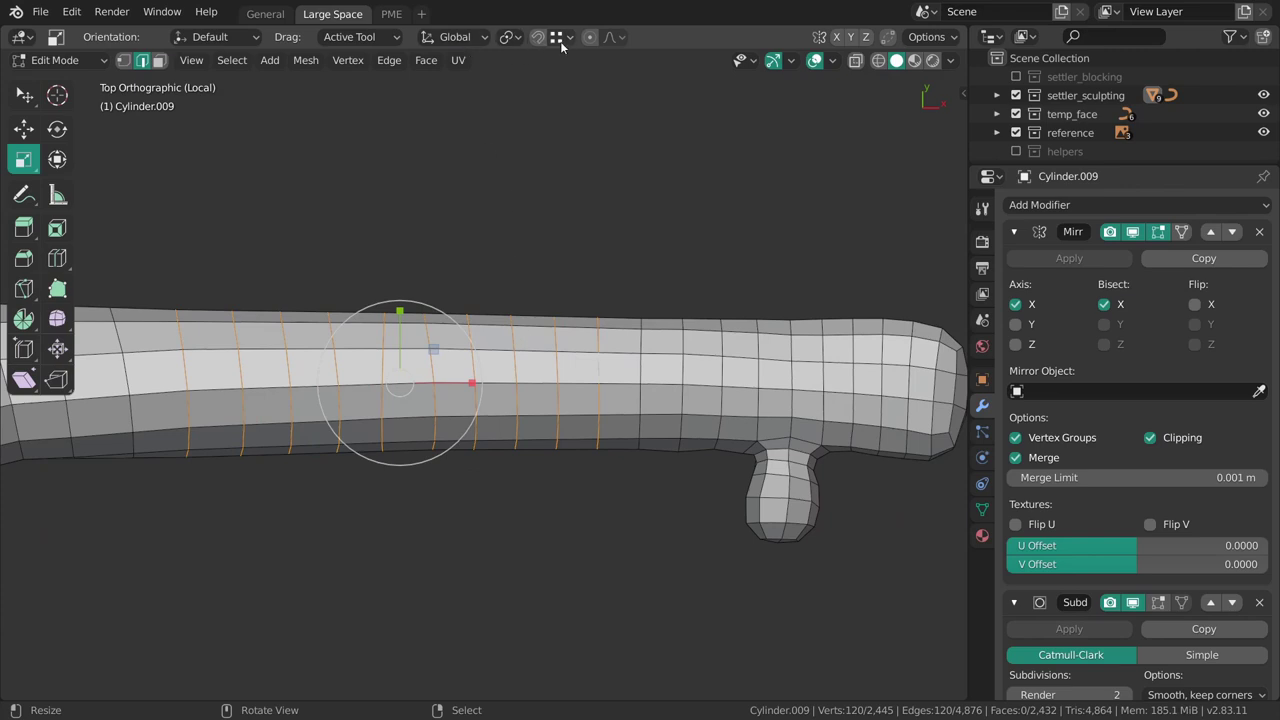
Set the pivot point to Individual Origins and flatten the selected arm loops with an X scale of 0.
left_click(512, 38)
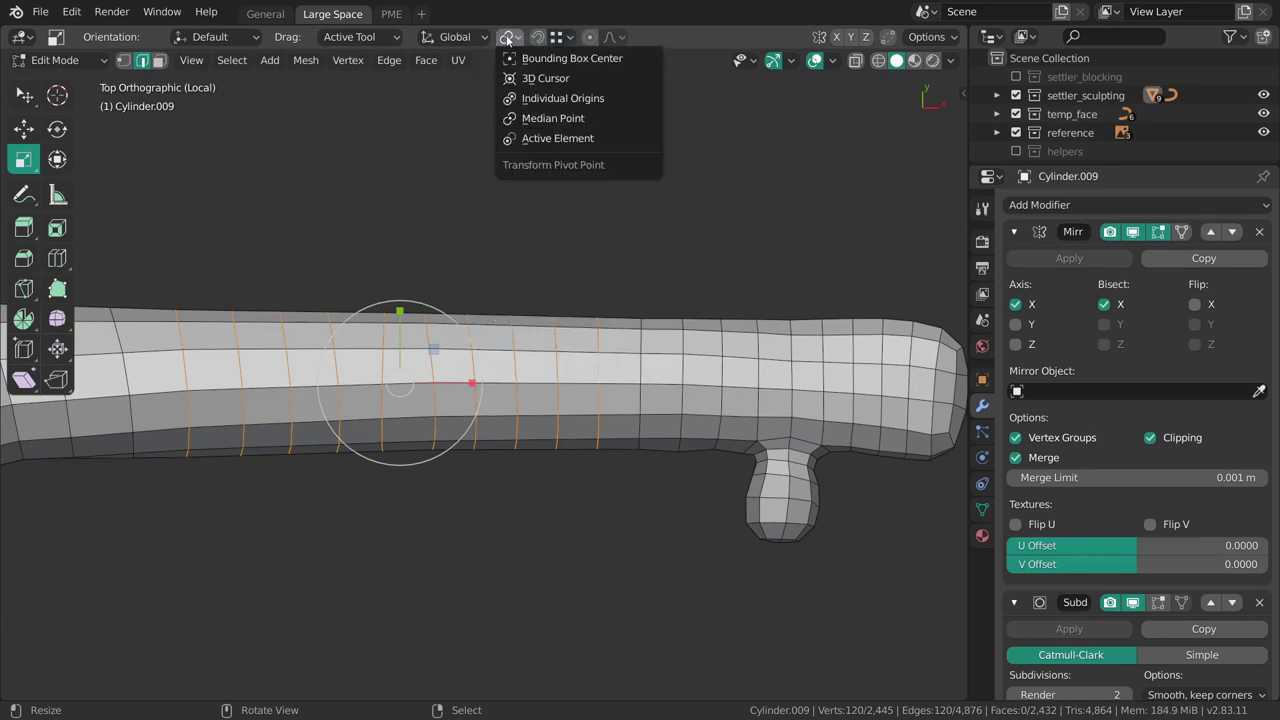
left_click(508, 37)
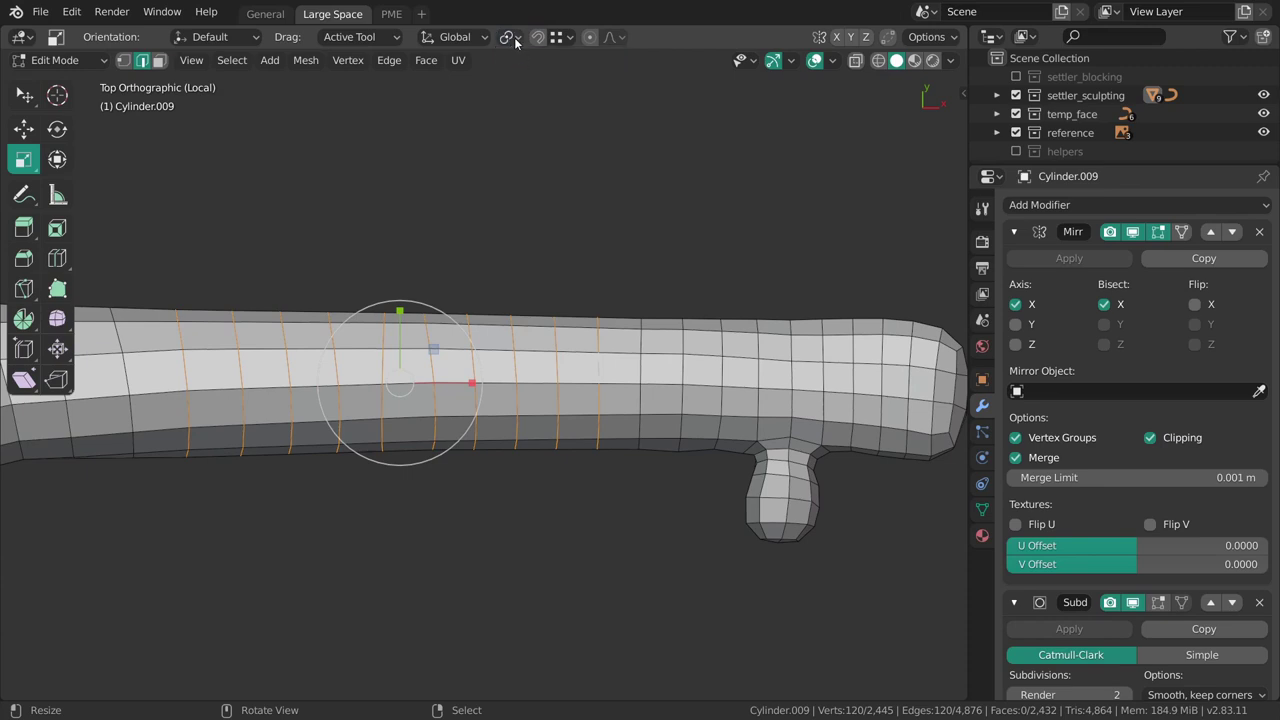
left_click(513, 39)
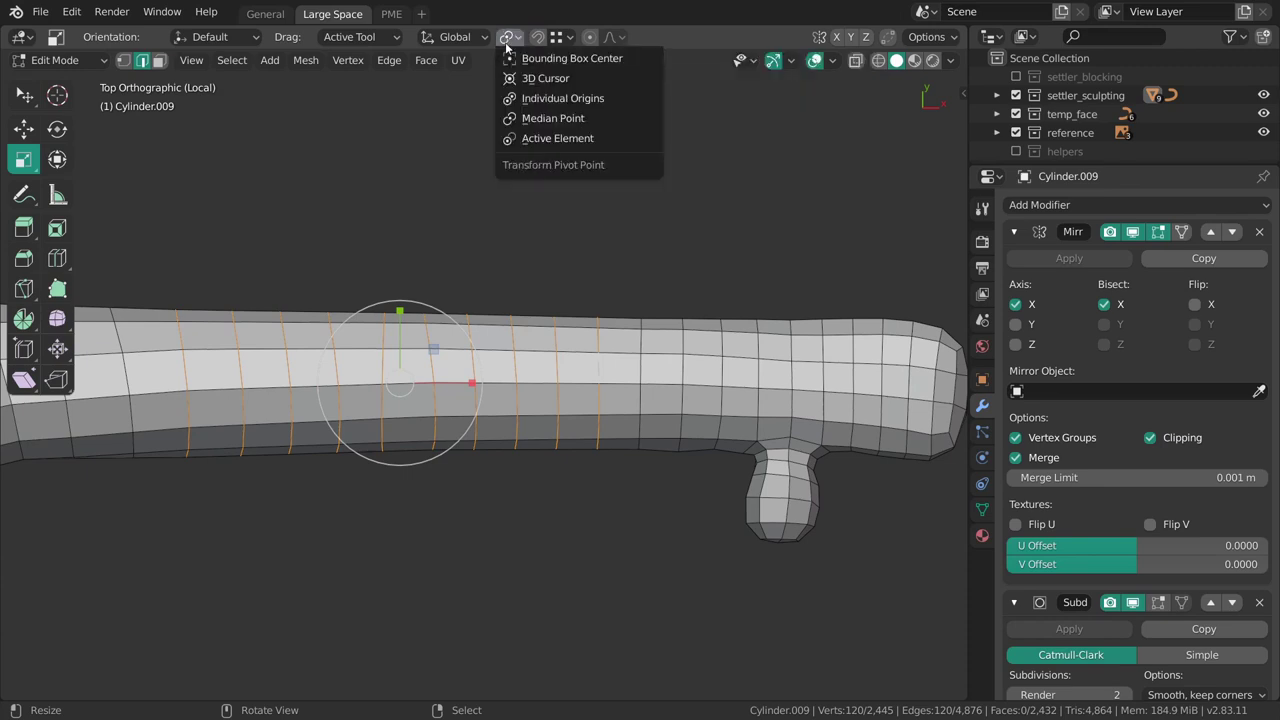
left_click(548, 101)
middle_click_drag(506, 416, 585, 389, "shift")
left_click_drag(582, 386, 490, 393)
key("Return")
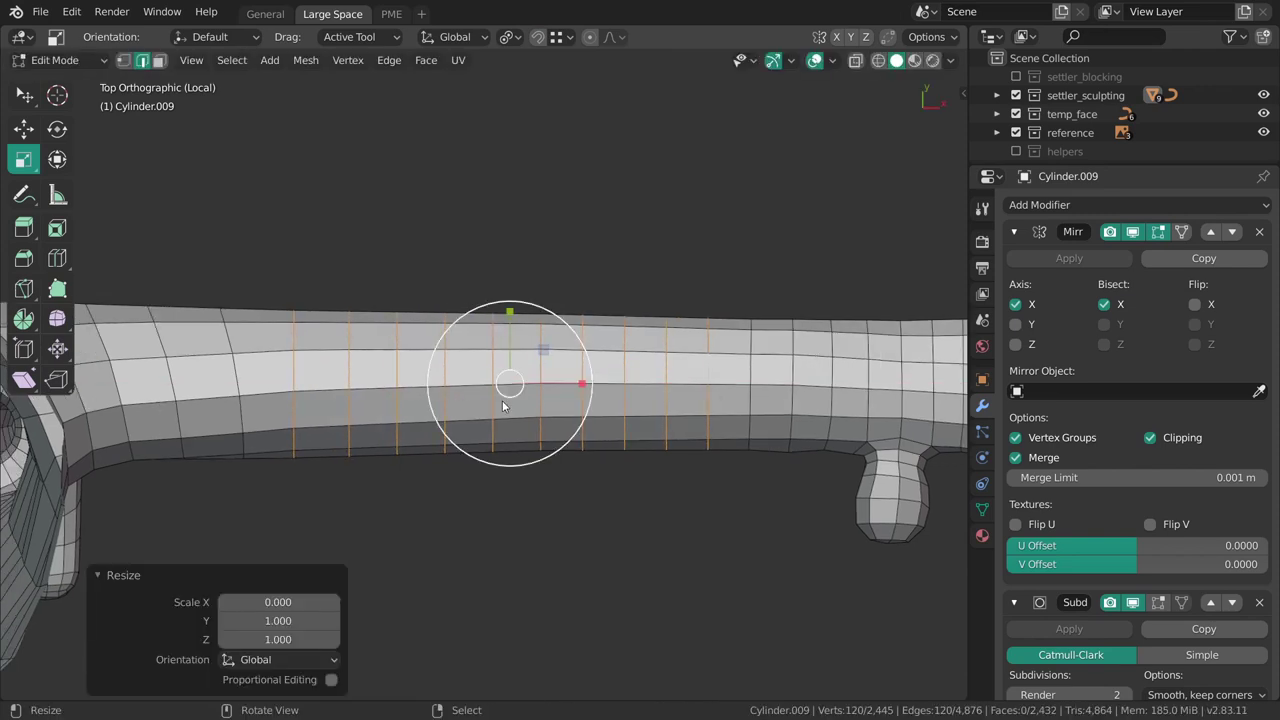
Flatten the next edge loop towards the shoulder along X and clear the selection.
key("alt+a")
middle_click_drag(477, 443, 615, 467, "shift")
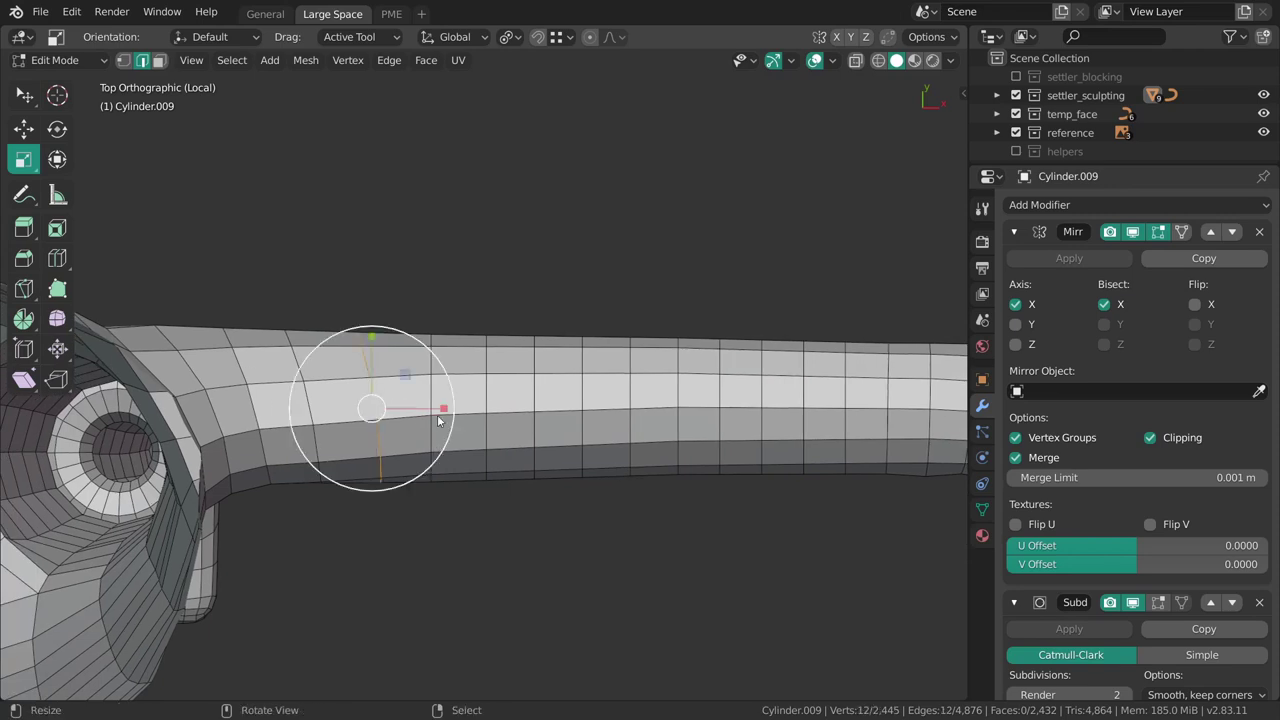
left_click_drag(443, 408, 248, 412)
right_click(314, 412, "alt")
left_click(252, 415, "alt")
right_click(223, 417, "alt")
key("alt+a")
Reveal the elbow ring in front view, clear the selection and switch to Object Mode.
middle_click_drag(412, 515, 650, 422)
key("KP_1")
key("ctrl+Tab")
key("alt+h")
key("alt+a")
scroll(652, 415, "down", 4)
middle_click_drag(503, 376, 671, 323, "shift")
key("ctrl+Tab")
left_click(537, 350)
Examine the legs' shape and edge flow from the front, returning the body mesh to Edit Mode.
middle_click_drag(617, 519, 552, 351, "shift")
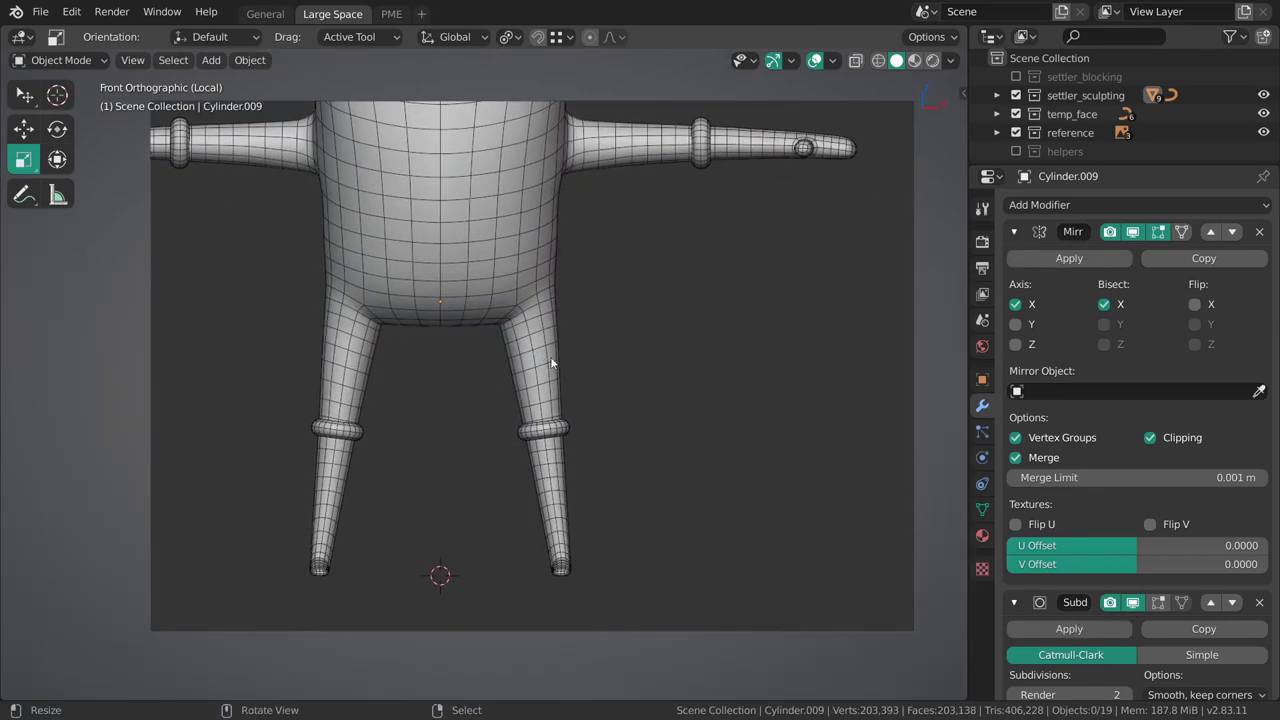
scroll(554, 363, "up", 3)
key("ctrl+Tab")
left_click(617, 440)
middle_click_drag(590, 507, 560, 370, "shift")
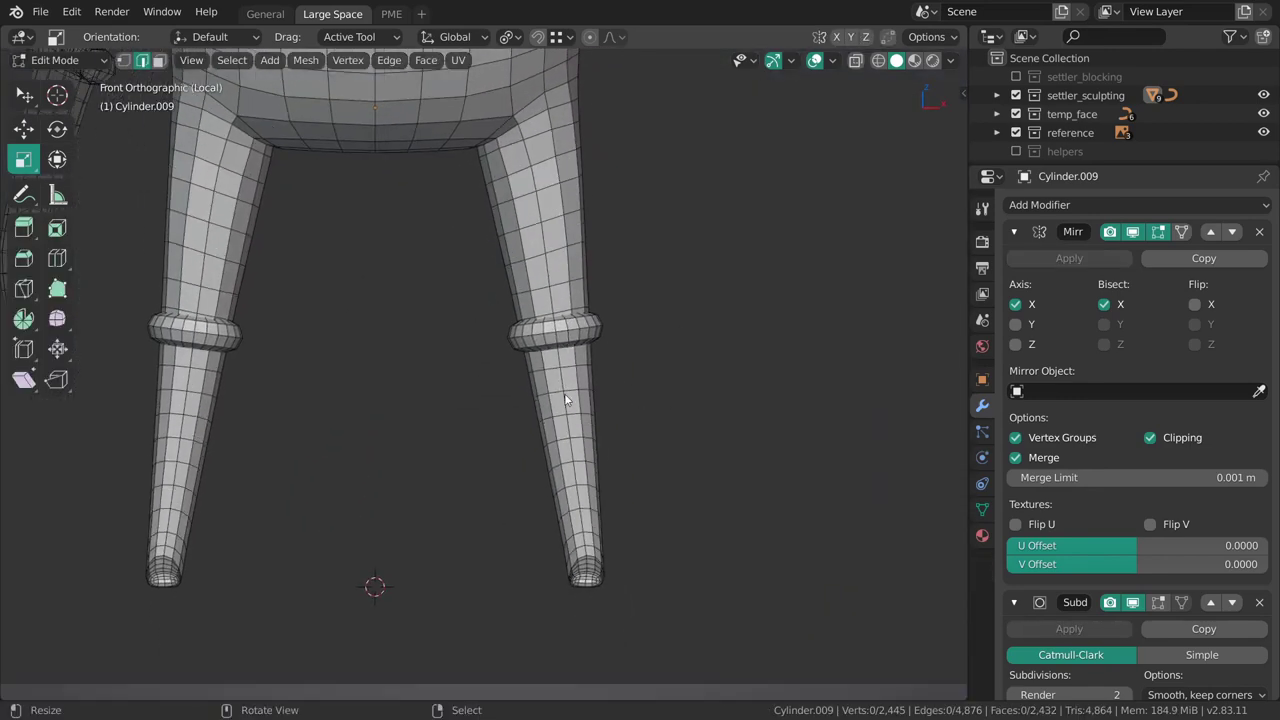
scroll(567, 428, "down", 2)
scroll(570, 385, "up", 3)
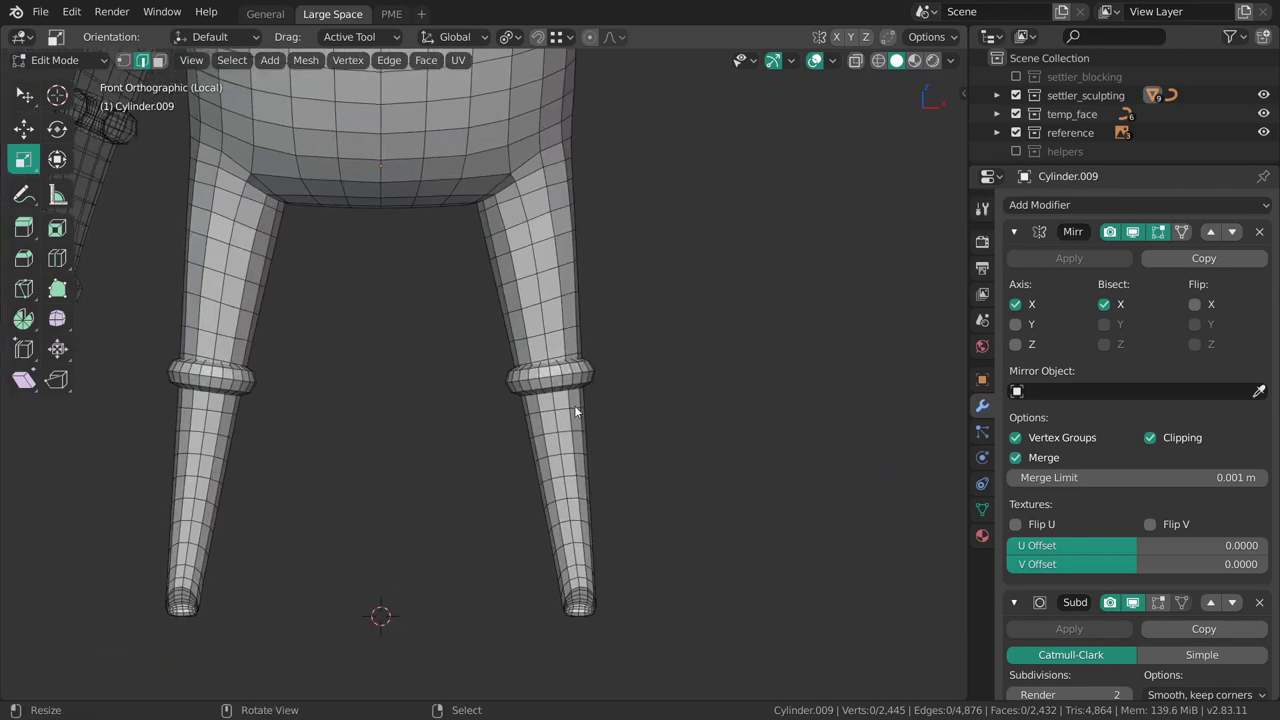
scroll(557, 370, "down", 4)
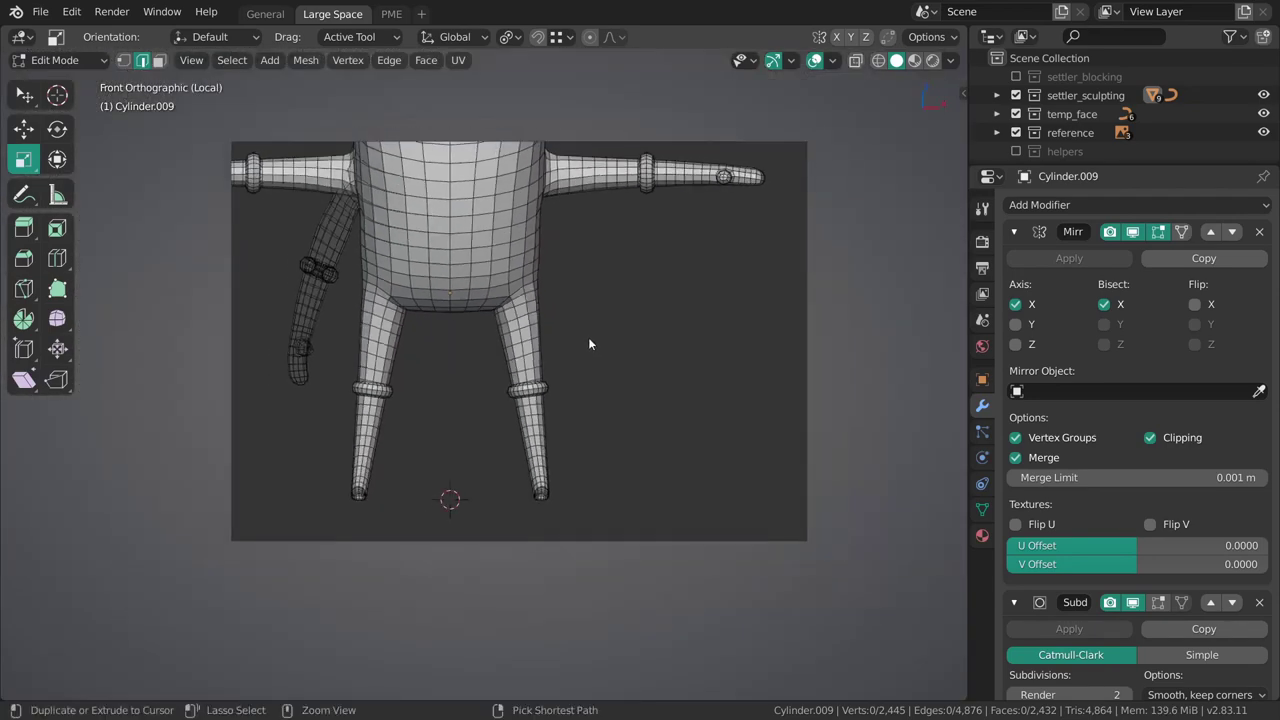
scroll(588, 338, "up", 4)
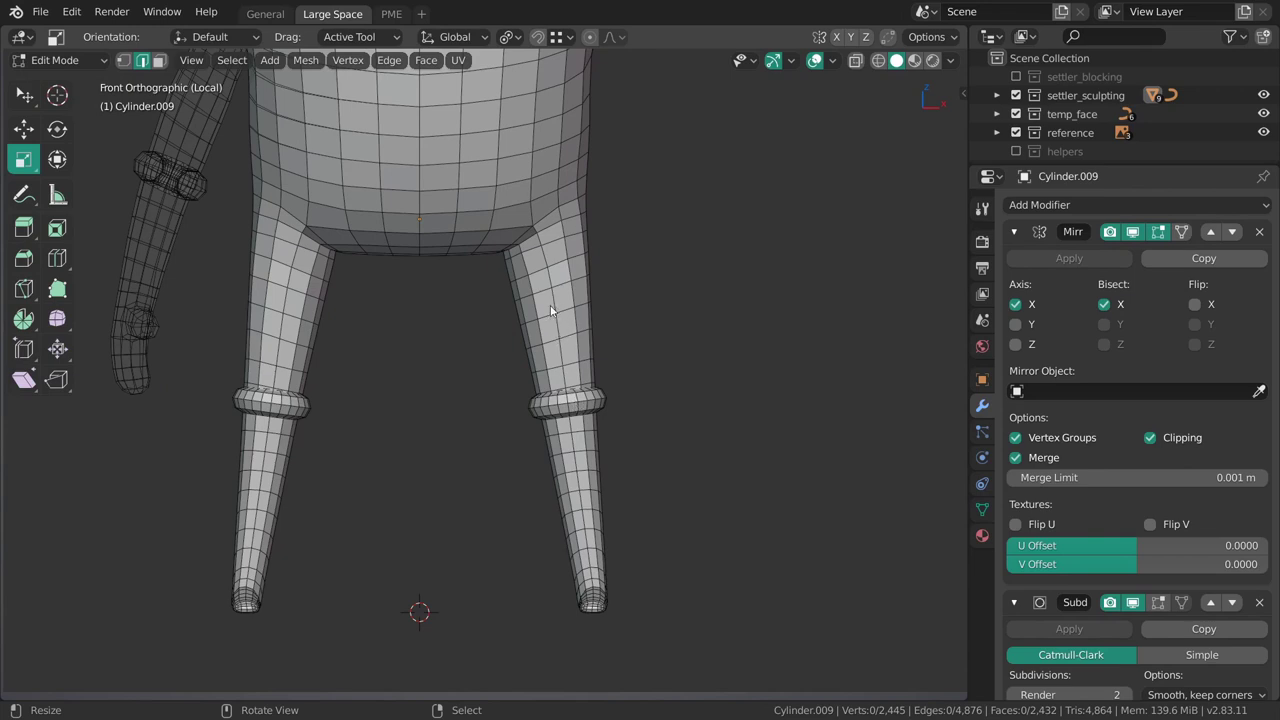
Select the leg on the mesh's positive X side, including its knee ring and upper face loop, and hide it.
left_click(555, 259, "alt")
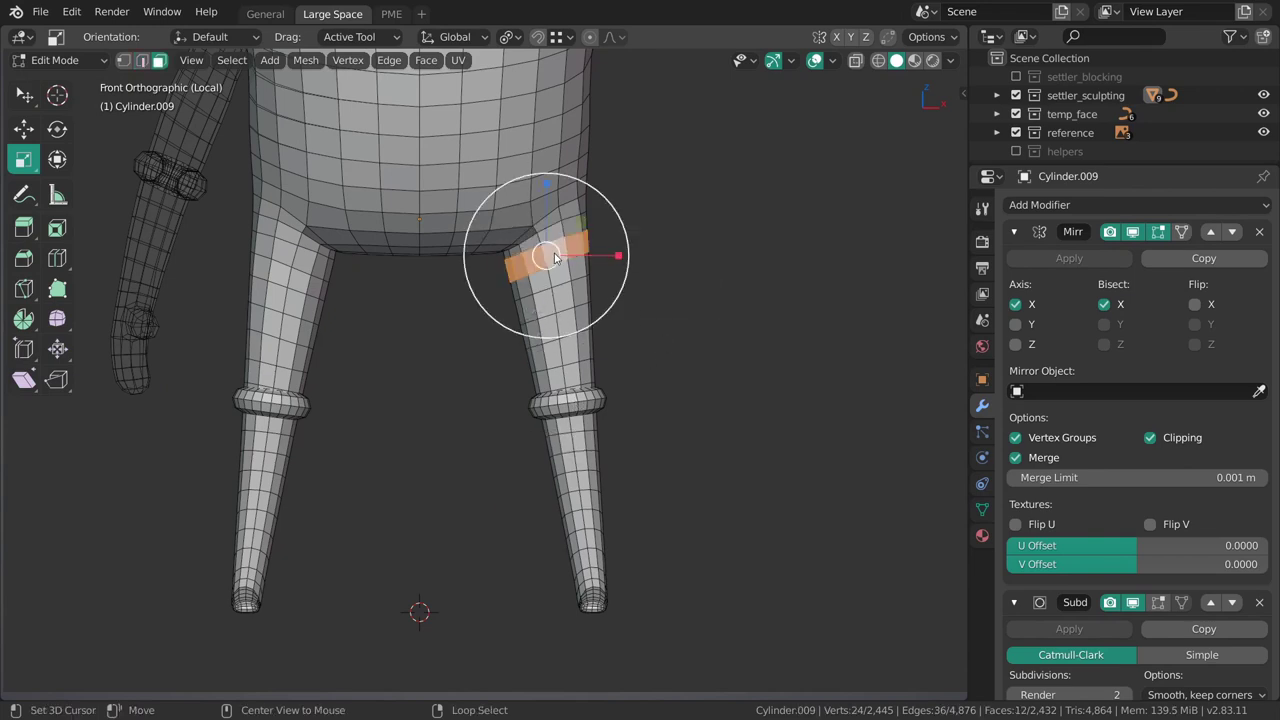
key("h")
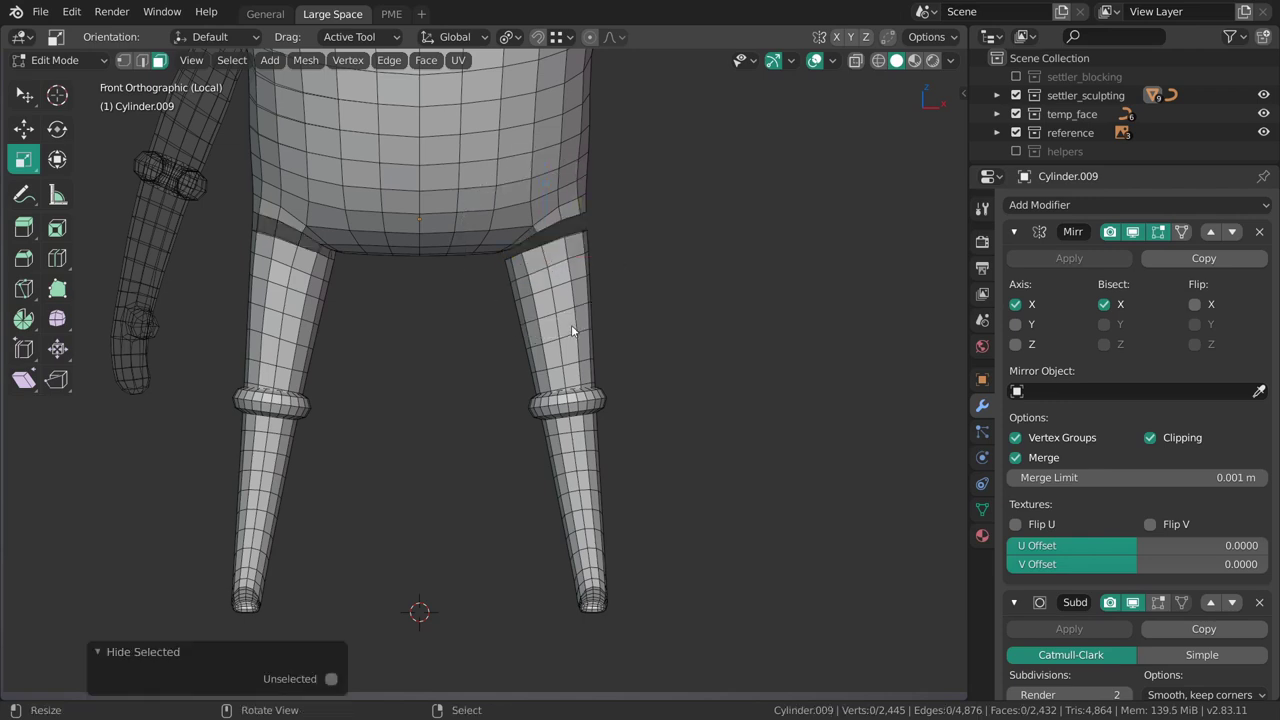
key("k")
key("l")
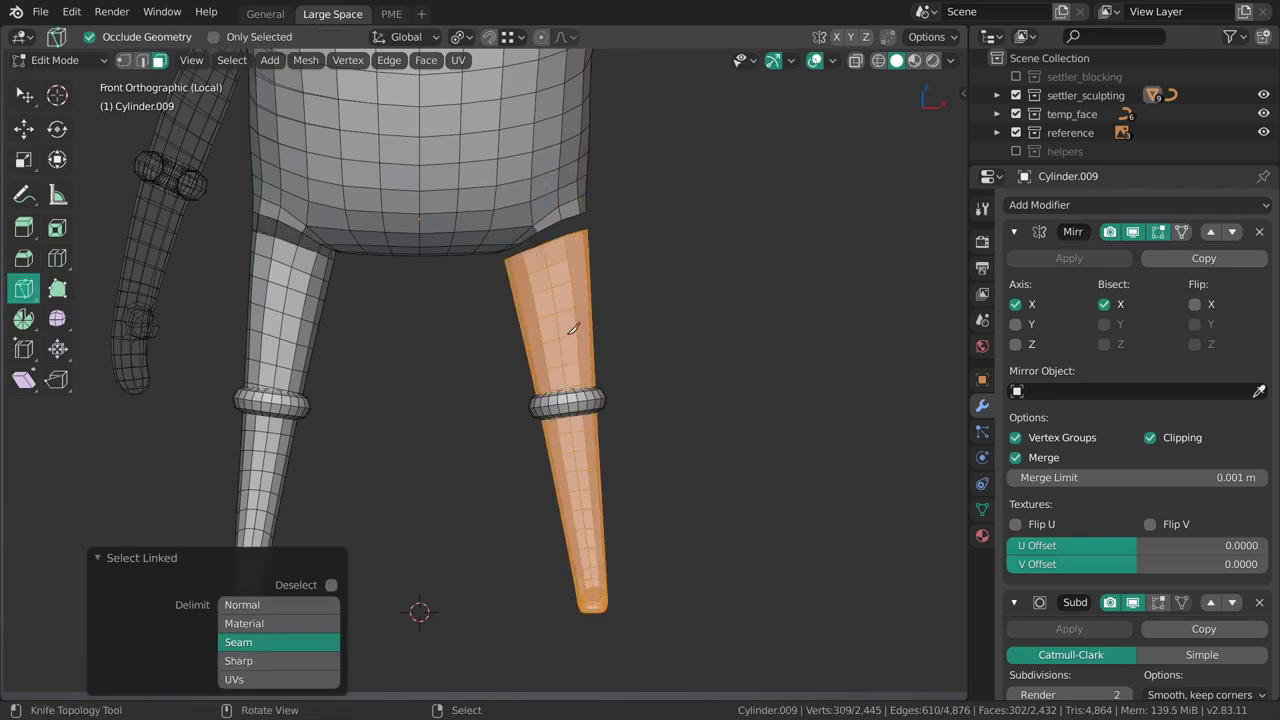
key("w")
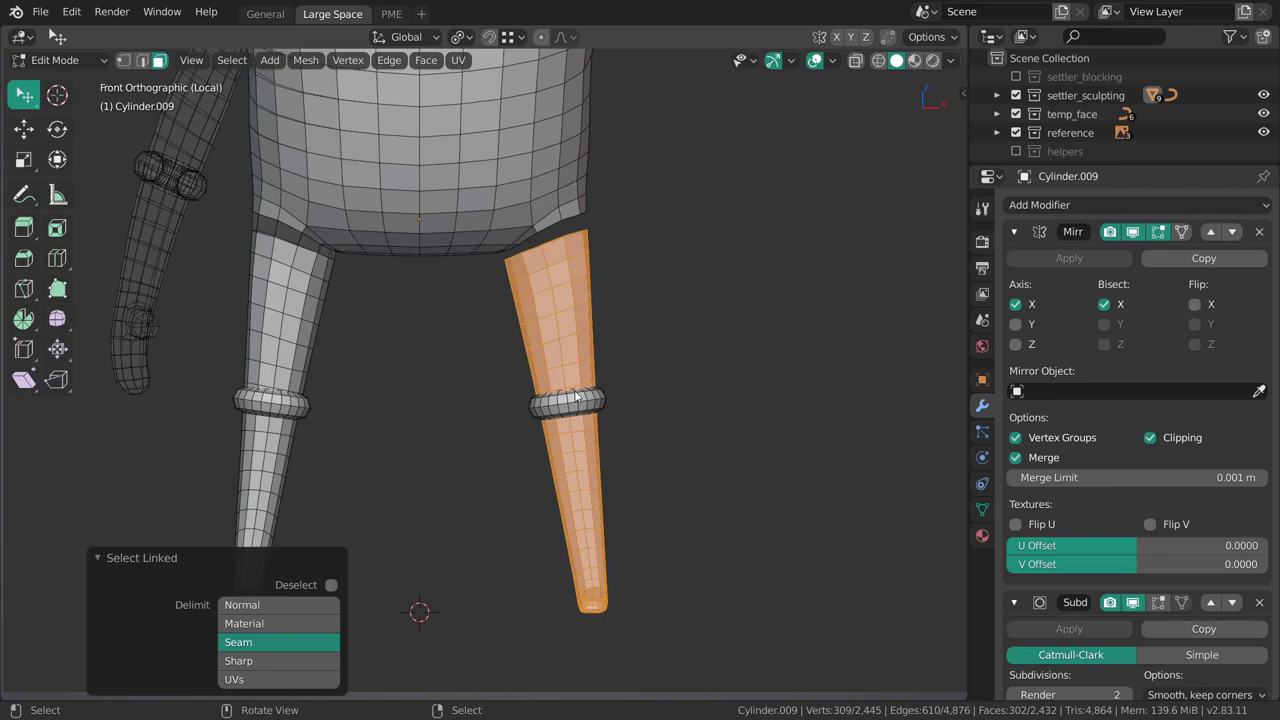
key("alt+h")
scroll(576, 355, "down", 1)
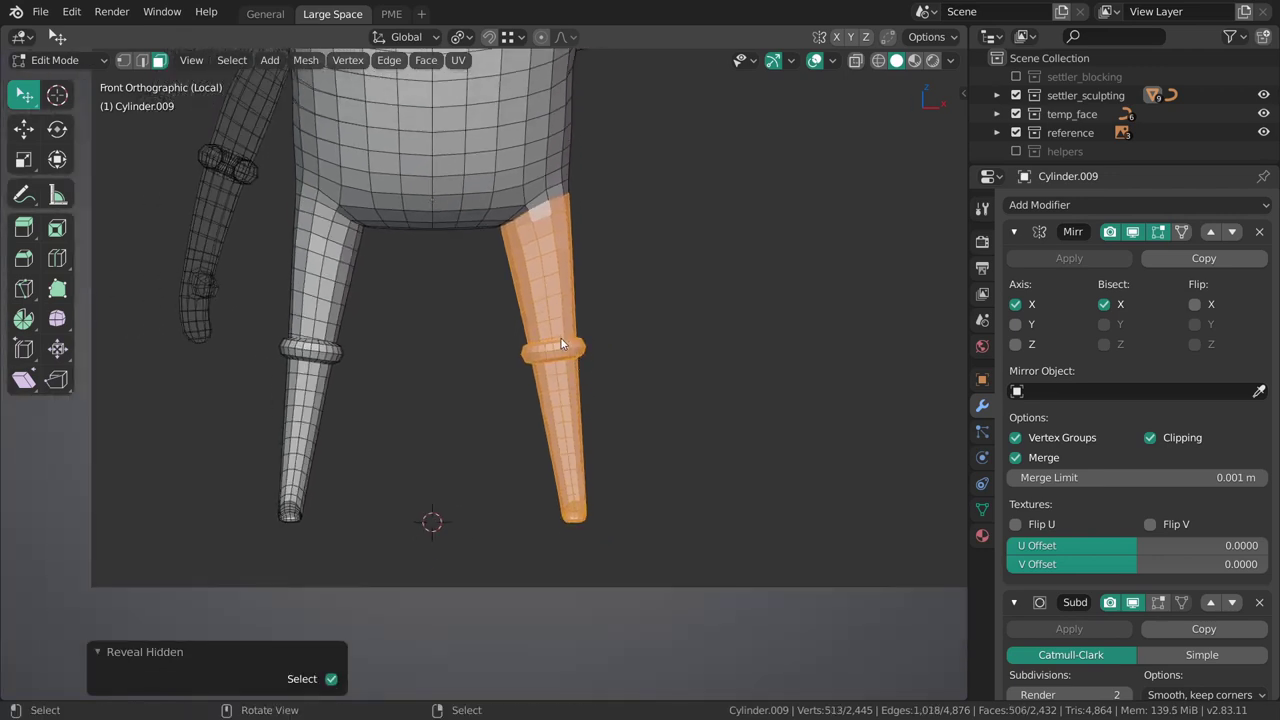
middle_click_drag(561, 339, 552, 333, "shift")
middle_click_drag(530, 216, 550, 259, "shift")
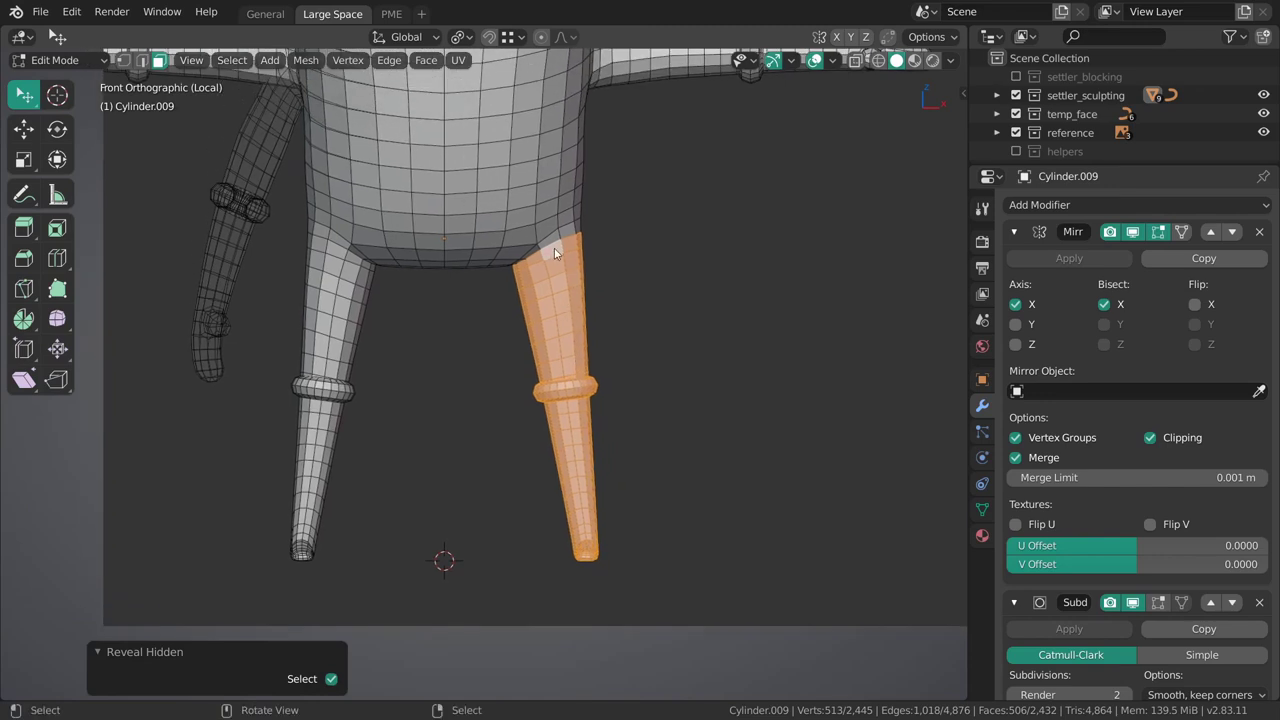
key("h")
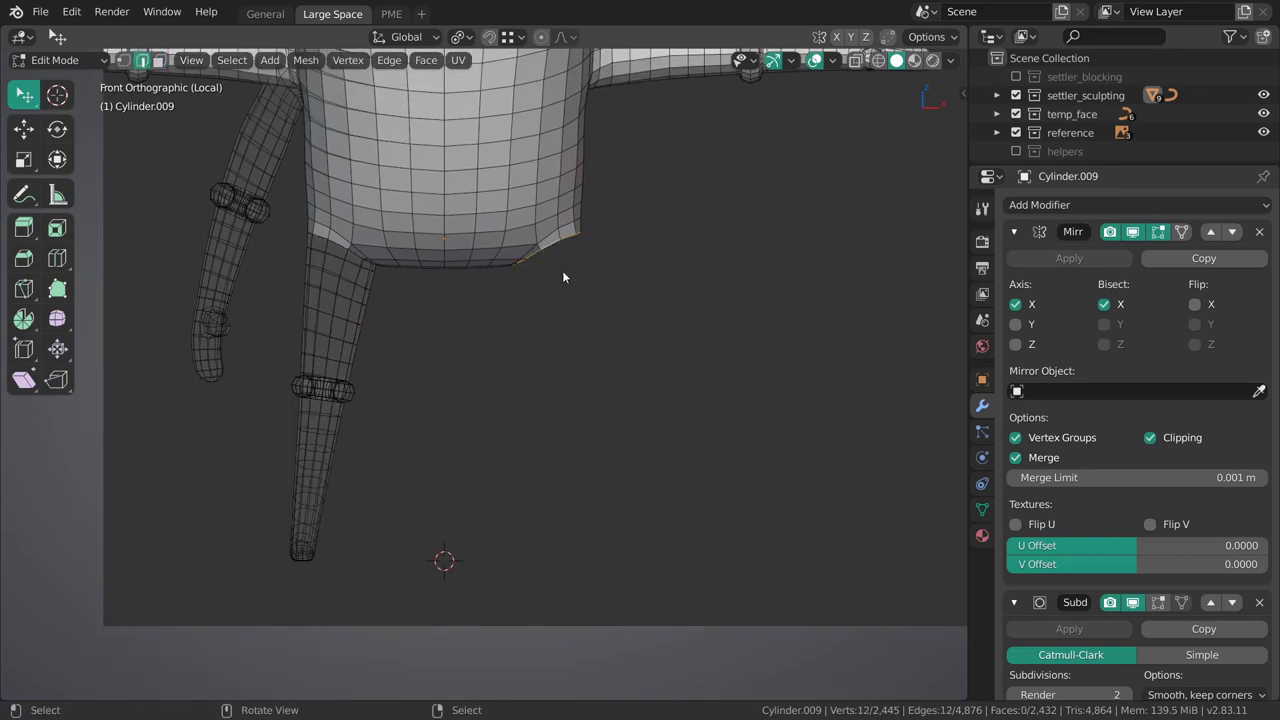
Snap the 3D cursor to the edge loop at the hidden leg's opening and set the pivot point to 3D Cursor.
key("shift+s")
middle_click_drag(566, 270, 575, 309)
key("grave")
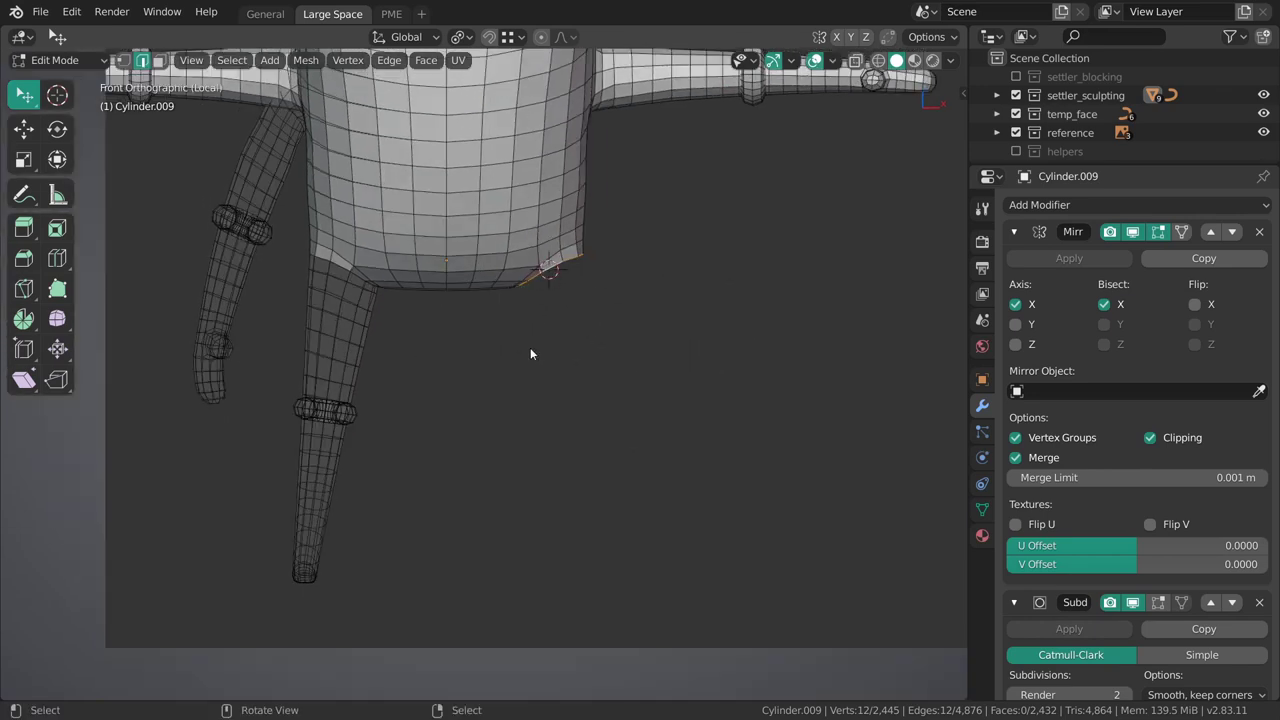
key("period")
left_click(646, 368)
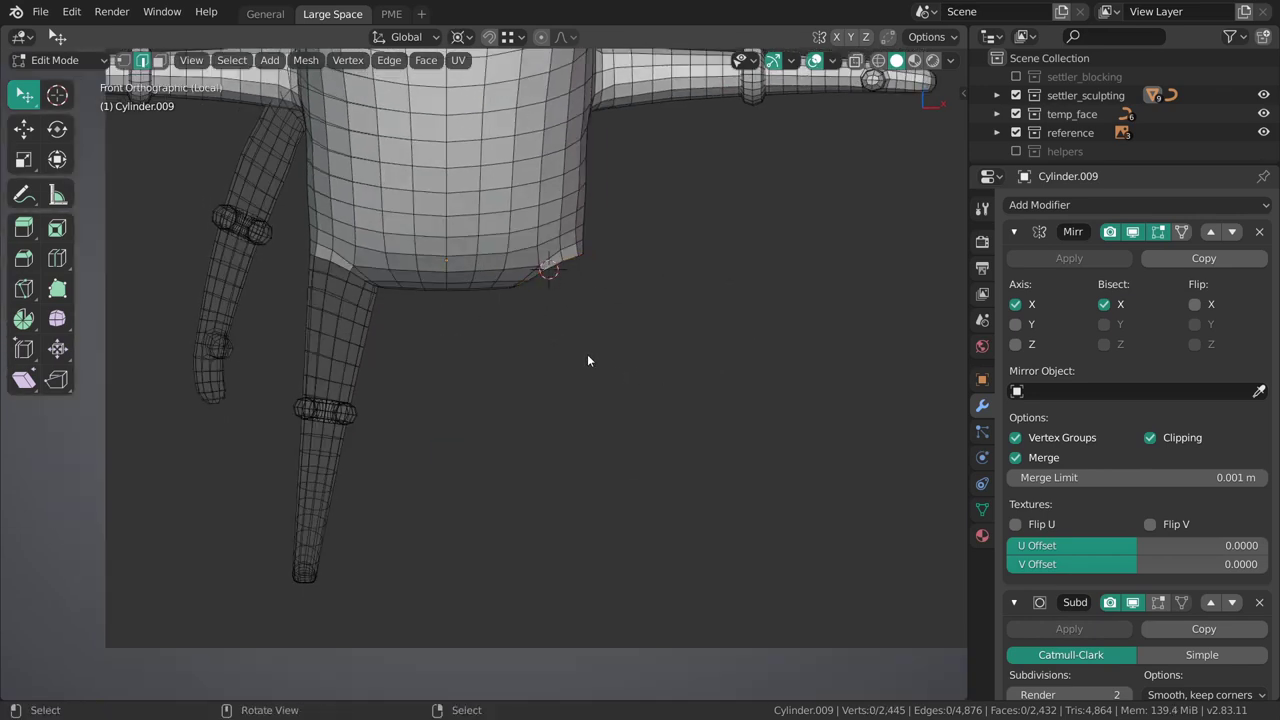
Reveal the hidden leg in vertex select mode and rotate it about 9.2° inward around the hip in front view.
key("alt+h")
key("1")
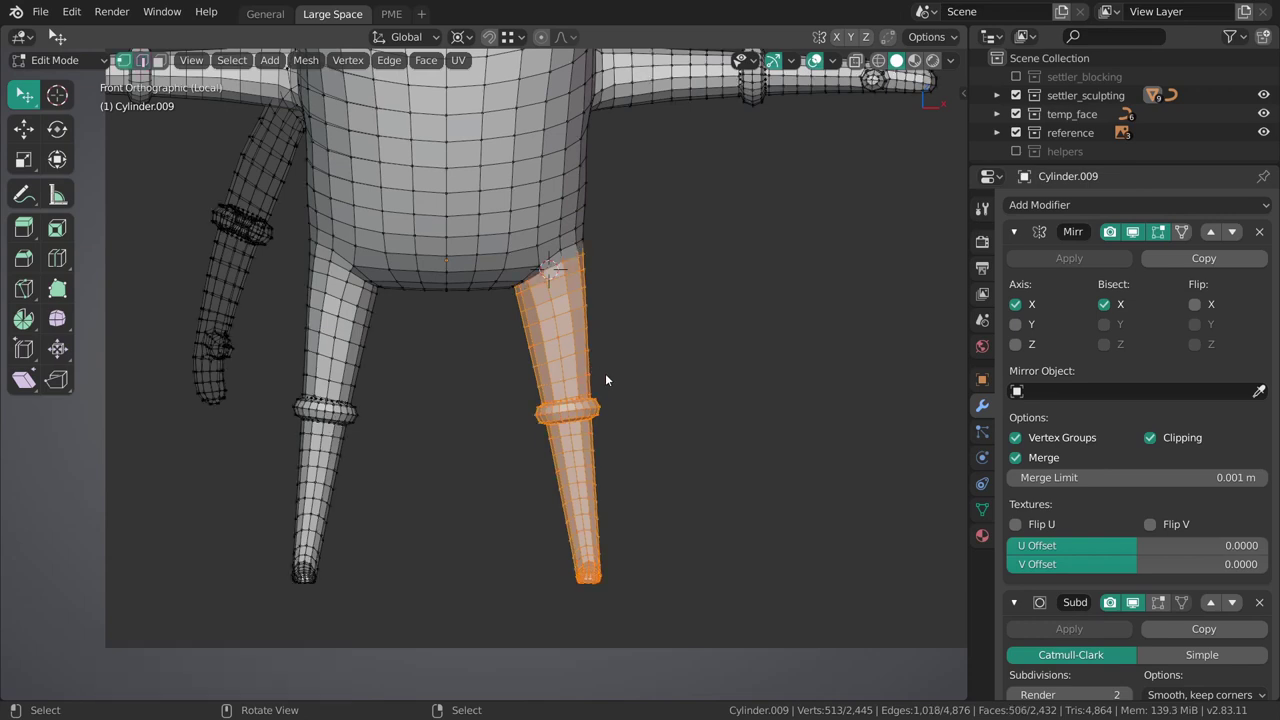
key("shift+space")
key("r")
middle_click_drag(639, 447, 636, 386, "shift")
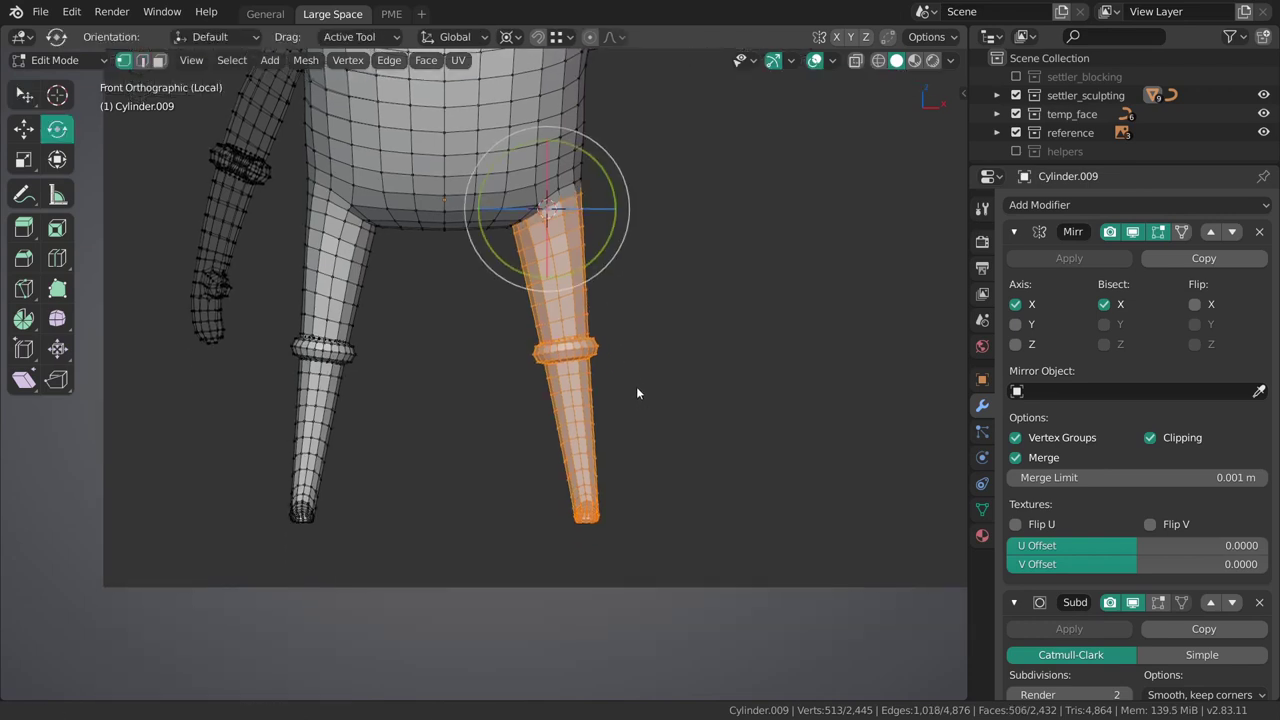
key("r")
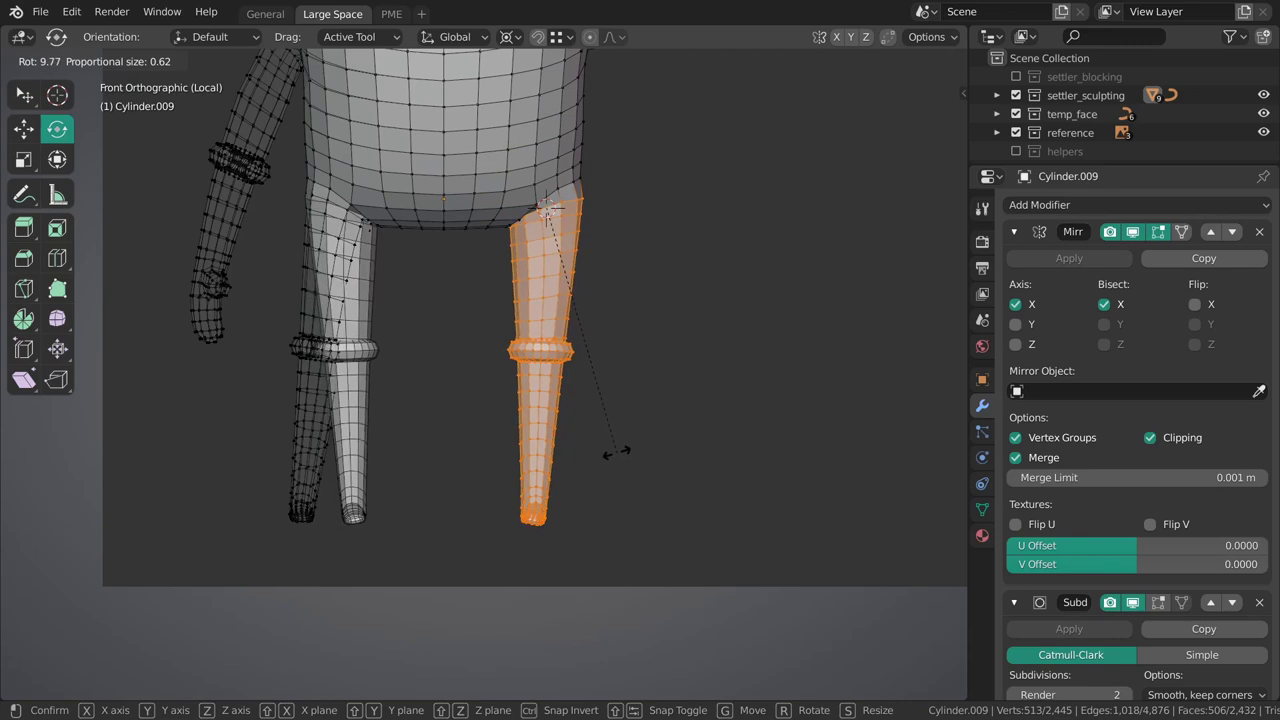
left_click(642, 389)
Fine-tune the selected leg with small moves and rotations of about -0.9° and -0.7° so it hangs straight, and deselect it.
key("g")
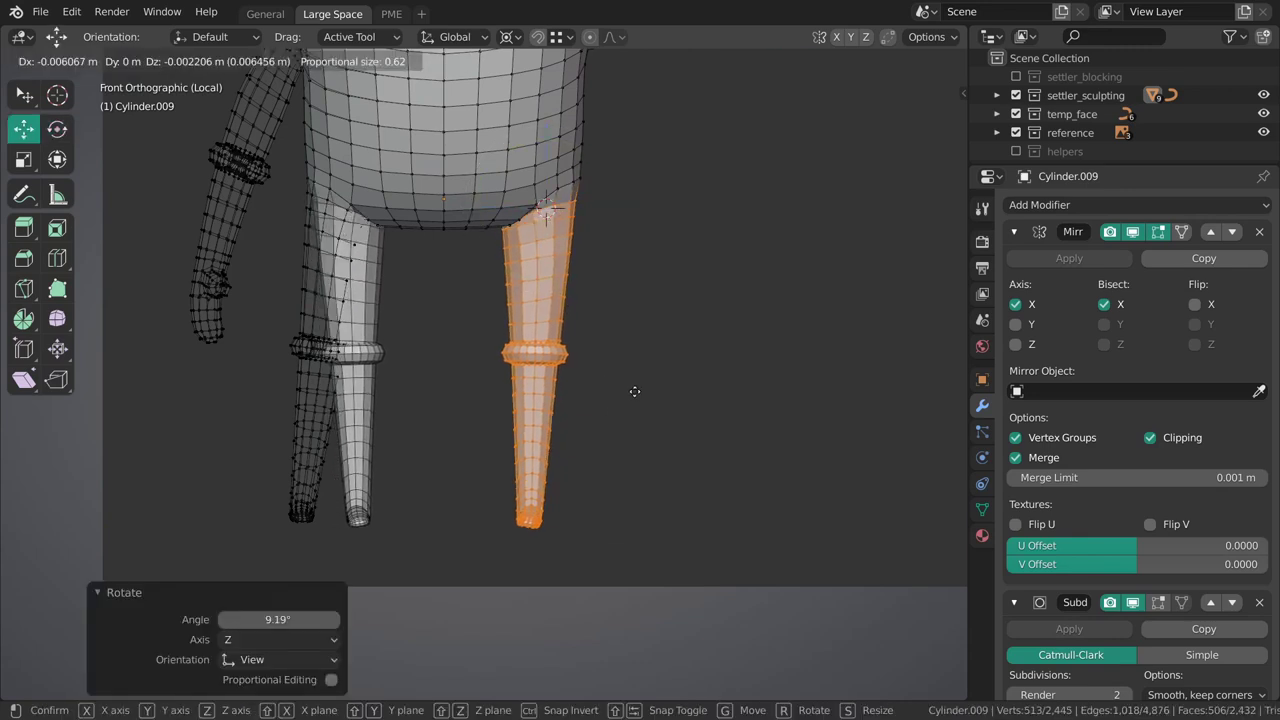
left_click(635, 392)
key("r")
left_click(643, 390)
key("shift+space")
key("g")
key("g")
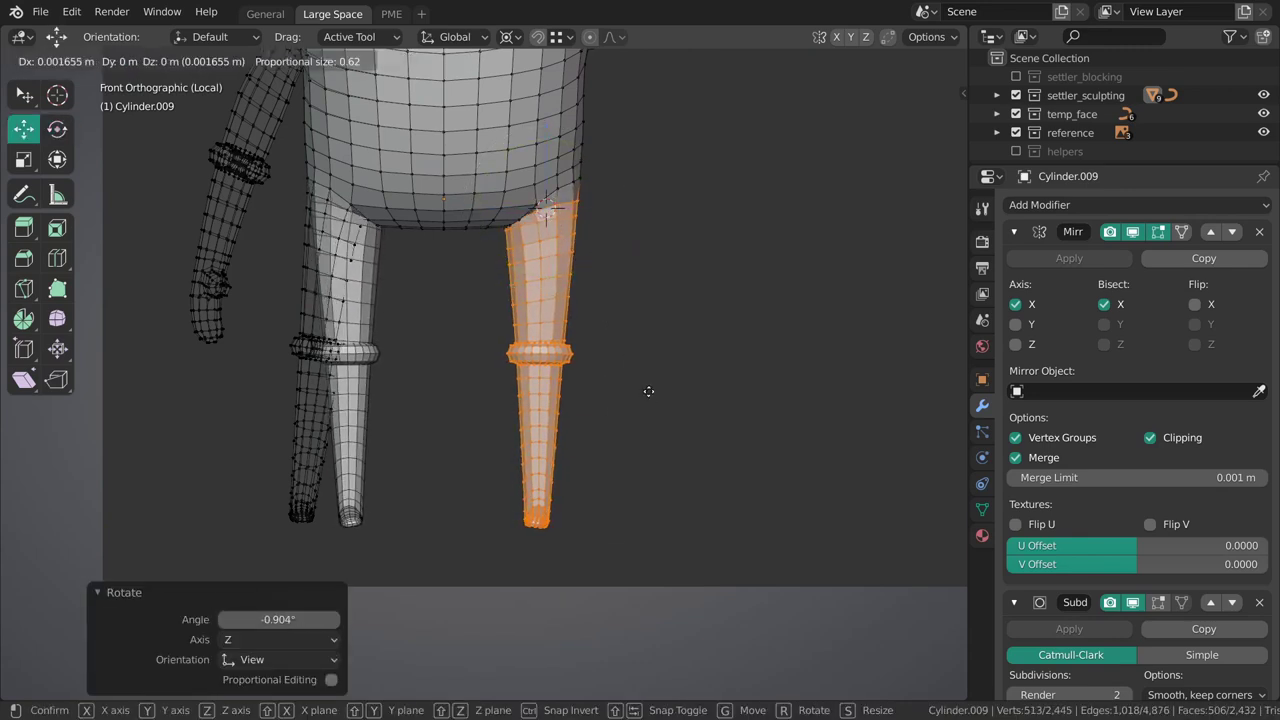
left_click(649, 391)
key("r")
left_click(656, 390)
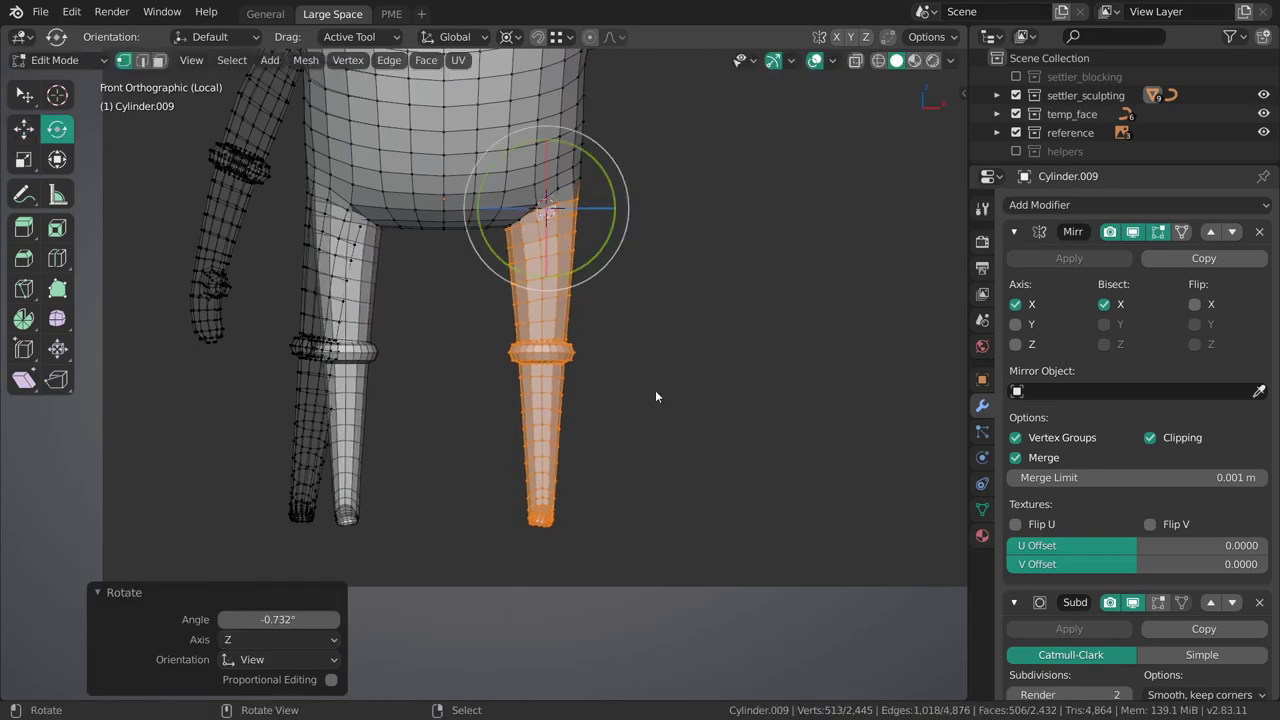
key("alt+a")
Isolate and select the front part of the foot by temporarily hiding an edge loop near the ankle.
mouse_move(633, 376)
middle_mouse_down("shift")
mouse_move(629, 425)
mouse_move(632, 377)
middle_mouse_up("shift")
middle_click_drag(632, 377, 622, 510, "ctrl")
mouse_move(622, 510)
middle_mouse_down("shift")
mouse_move(549, 358)
mouse_move(606, 507)
middle_mouse_up("shift")
middle_click_drag(606, 507, 607, 401, "shift")
left_click(674, 452, "alt")
key("h")
key("l")
key("alt+h")
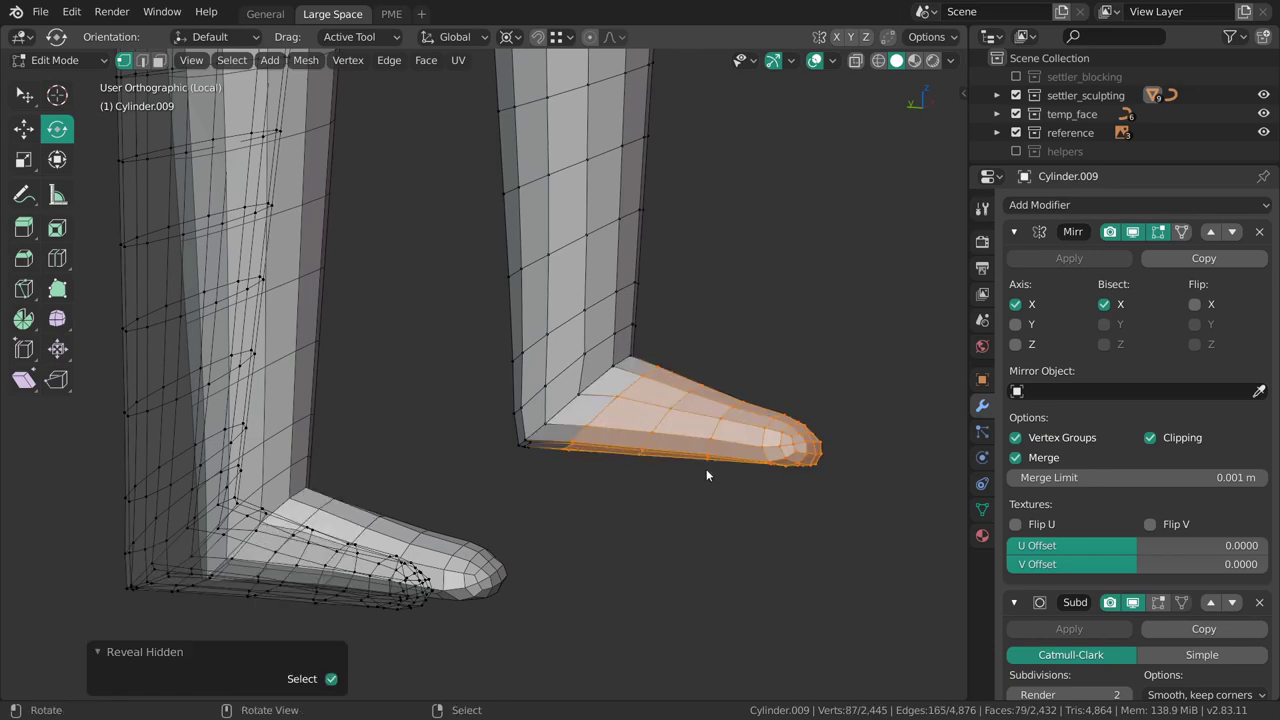
Snap the 3D cursor to the edge loop around the ankle and deselect the loop.
middle_click_drag(706, 475, 592, 395)
left_click(595, 397, "alt")
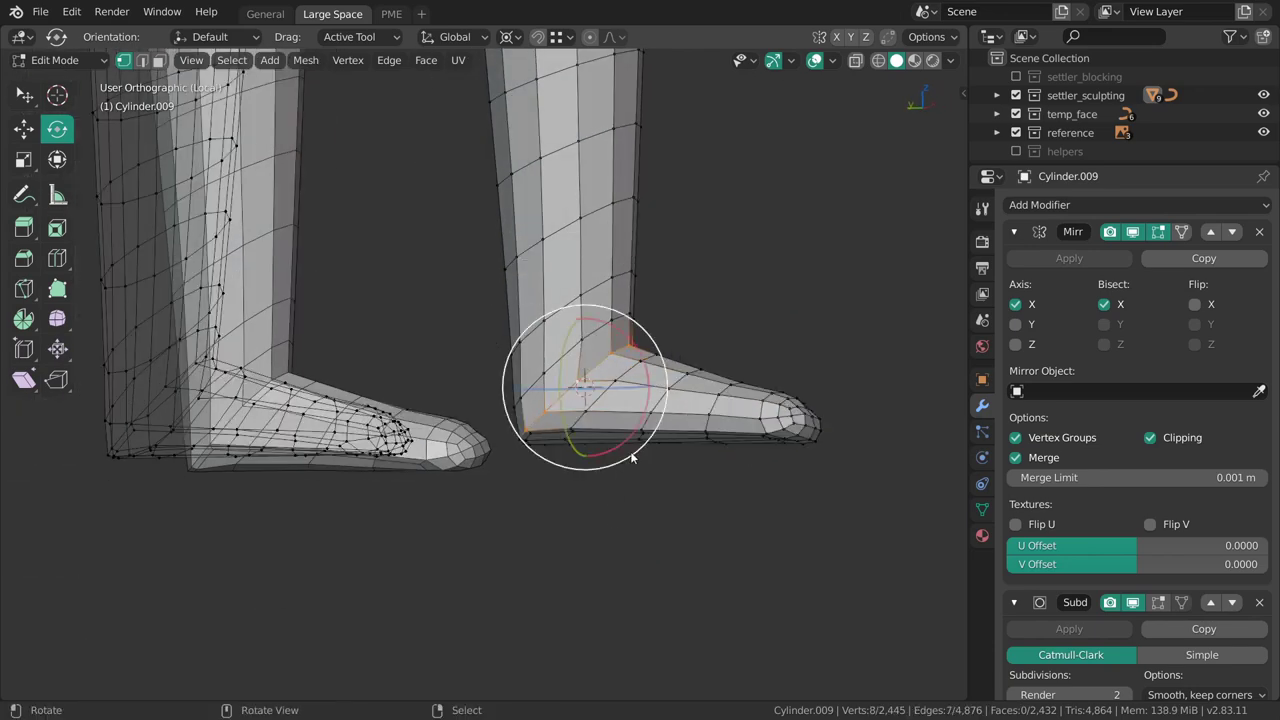
mouse_move(655, 429)
middle_mouse_down()
mouse_move(599, 300)
mouse_move(530, 414)
mouse_move(528, 529)
mouse_move(680, 424)
middle_mouse_up()
key("alt+a")
Select the foot in front of the ankle and level it in front view by rotating about -8.5° and 1° around the ankle.
left_click(640, 398, "alt")
key("h")
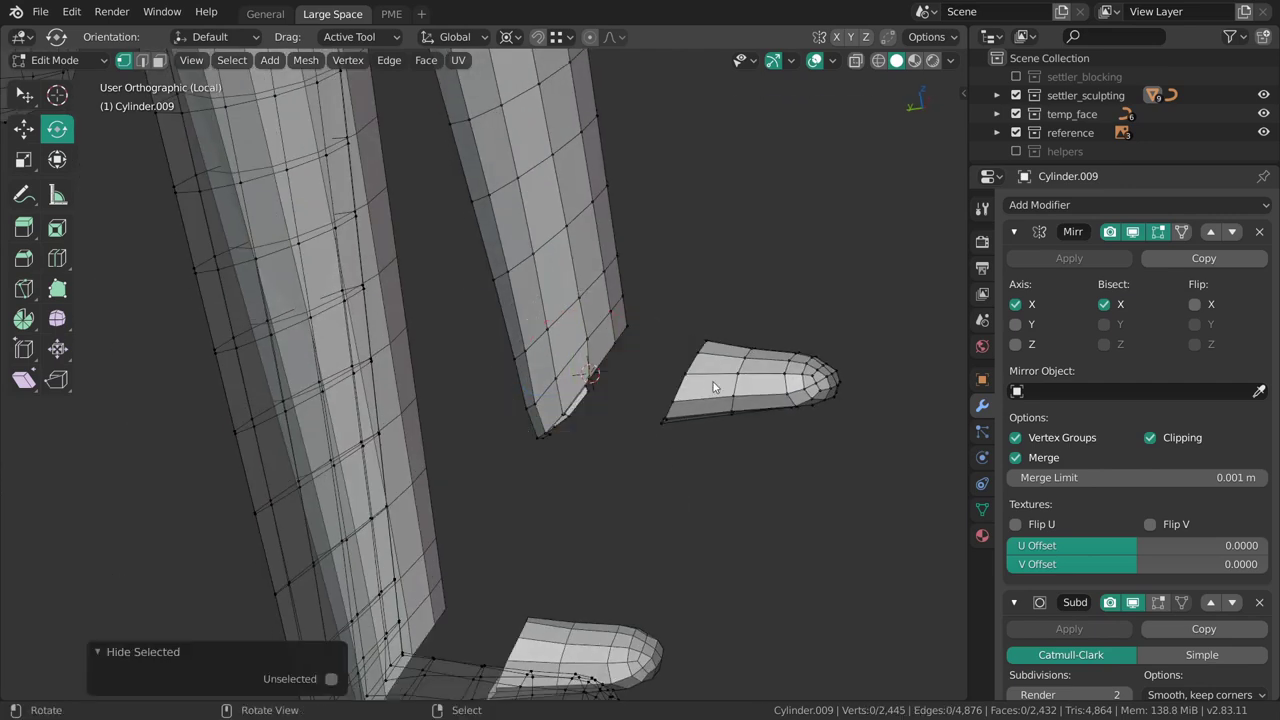
key("l")
key("alt+h")
key("grave")
left_click(645, 388)
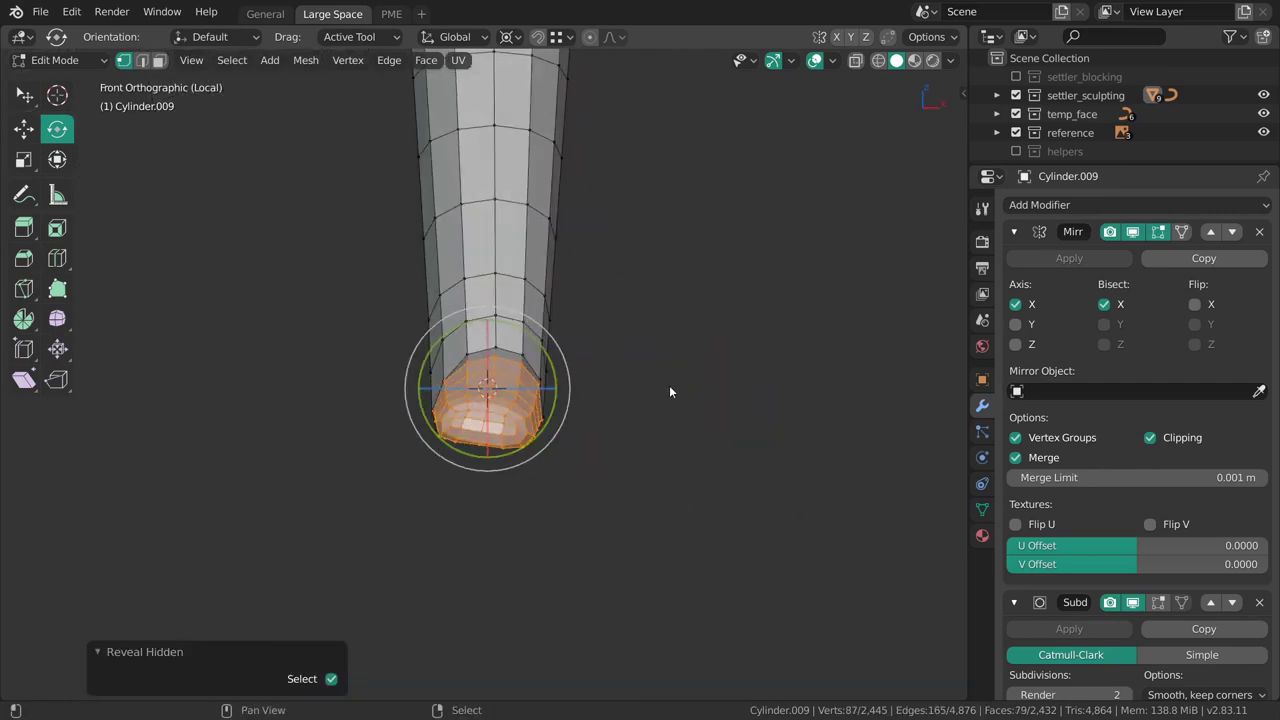
key("r")
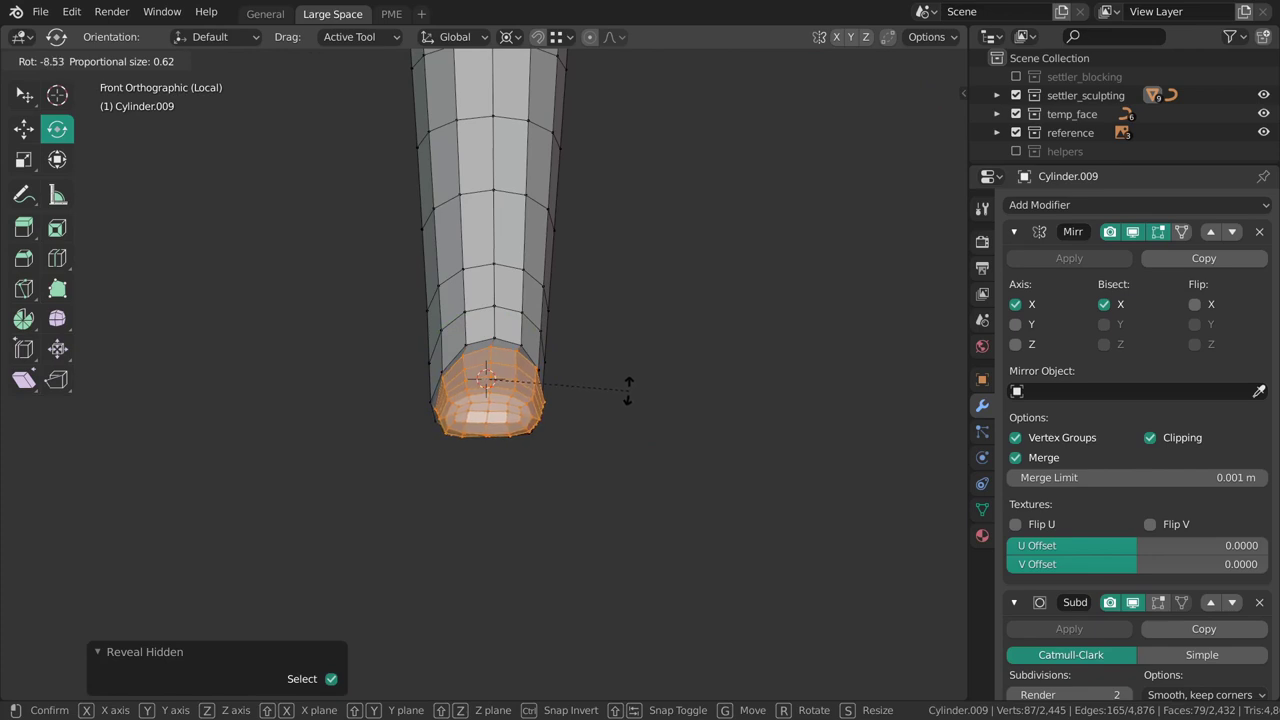
left_click(630, 399)
key("r")
left_click(632, 400)
Rotate the edge loop between the ankle and the foot by about -4° in front view.
middle_click_drag(598, 378, 644, 427, "shift")
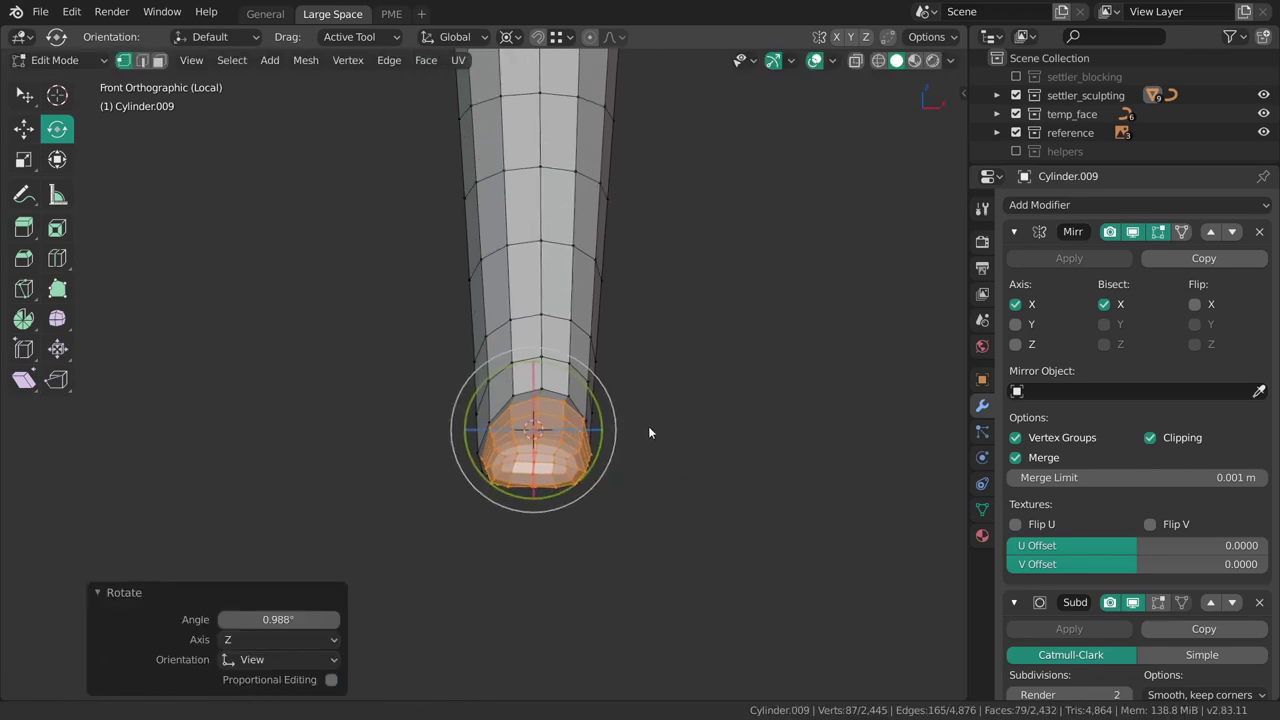
right_click(560, 396, "alt")
key("r")
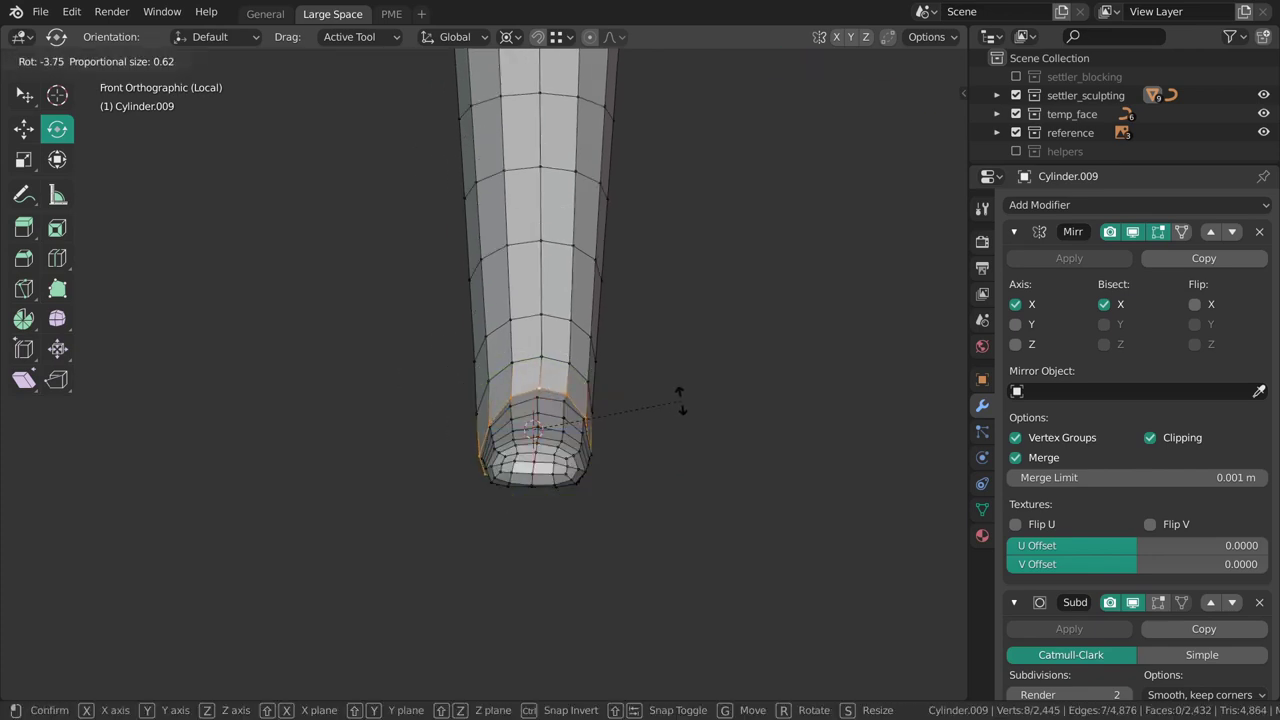
left_click(680, 400)
key("alt+a")
Switch to Sculpt Mode and reshape the ankle area with the Grab brush at a reduced radius of about 67 px.
key("ctrl+Tab")
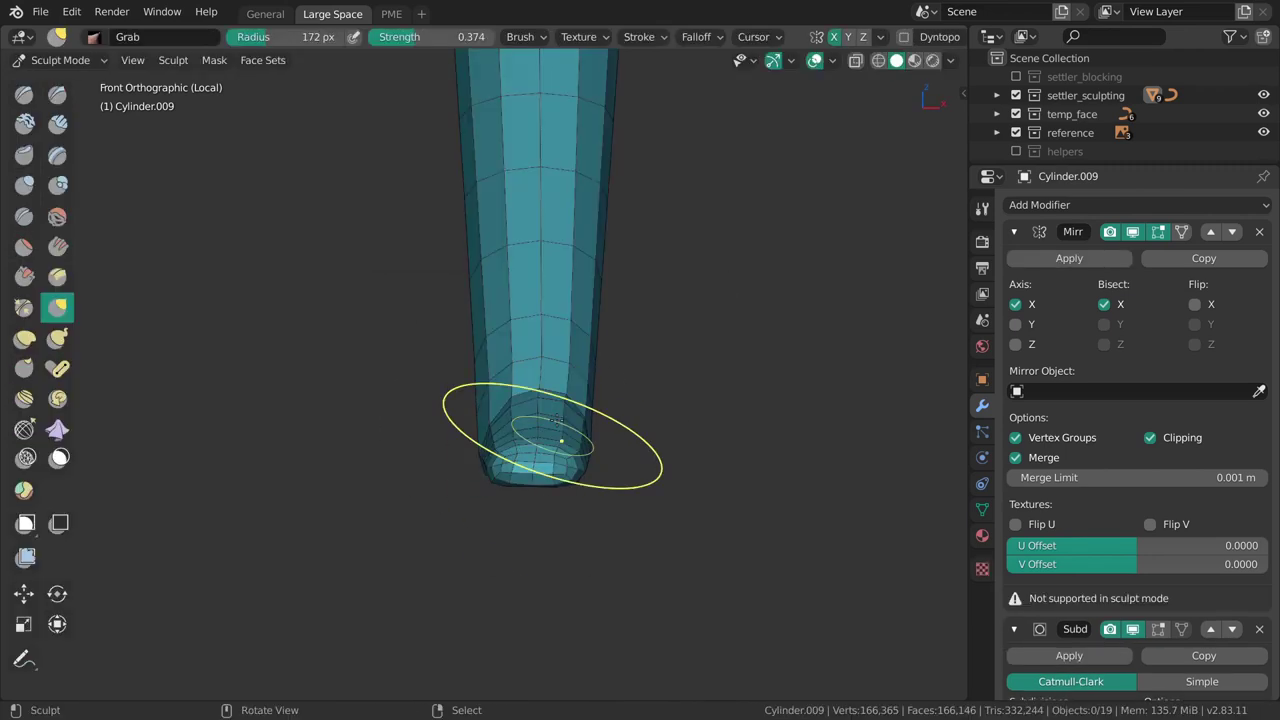
middle_click_drag(561, 417, 686, 446, "ctrl")
key("f")
left_click(634, 444)
key("f")
left_click(620, 437)
left_click(537, 450)
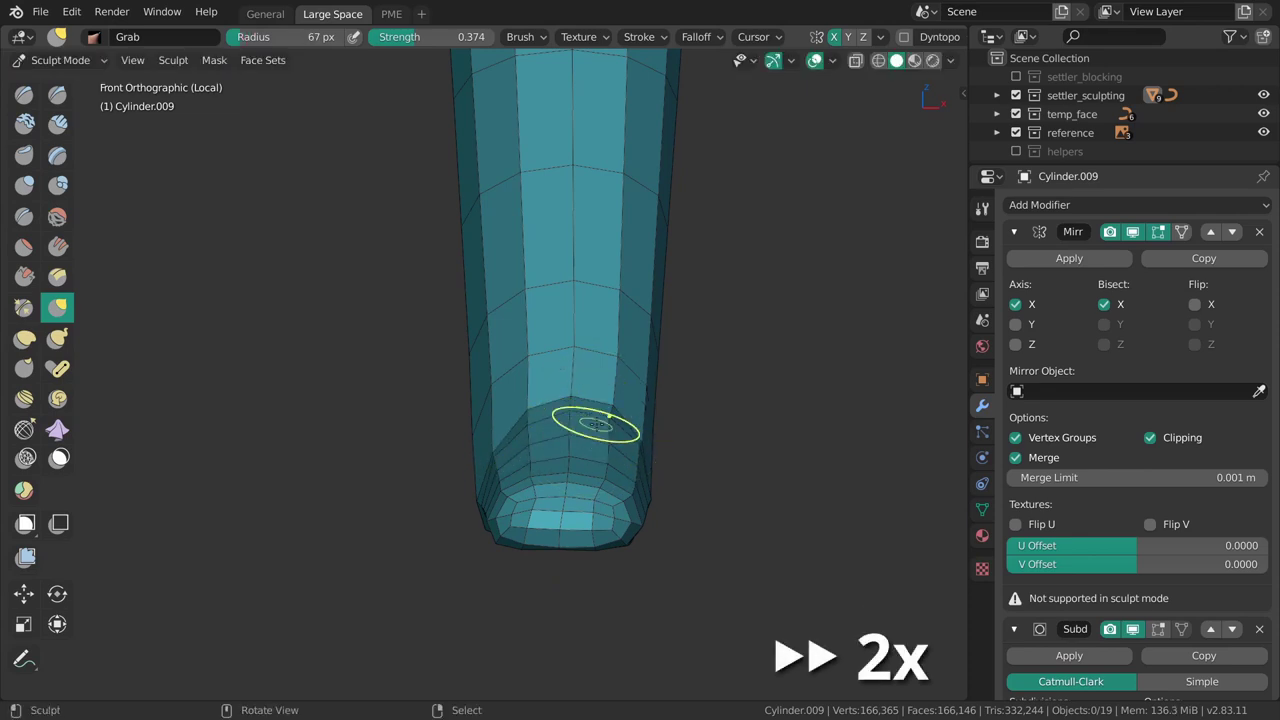
middle_click_drag(643, 443, 477, 380)
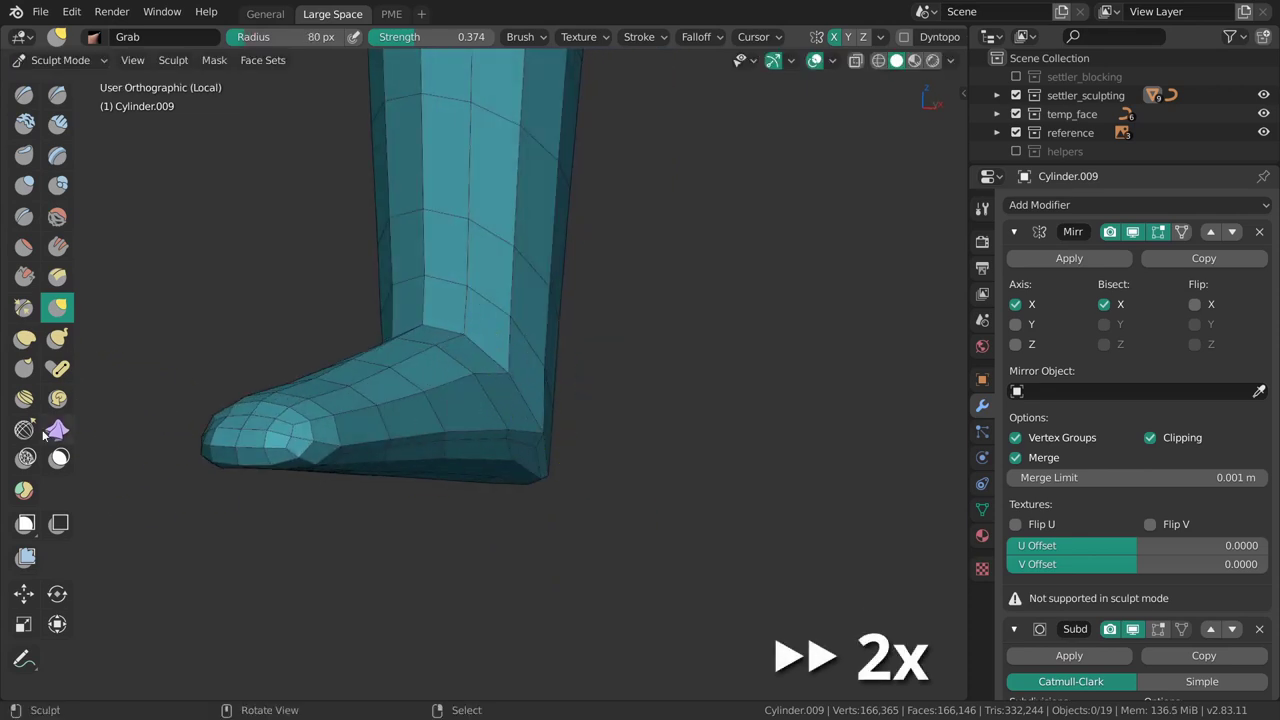
Slide the vertices around the ankle with the Topology brush and smooth the heel area at a radius of about 120 px.
left_click(30, 428)
left_click_drag(479, 377, 432, 392)
mouse_move(450, 430)
middle_mouse_down()
mouse_move(520, 318)
mouse_move(420, 430)
mouse_move(323, 504)
mouse_move(693, 374)
mouse_move(651, 249)
middle_mouse_up()
key("f")
left_click(551, 314)
key("s")
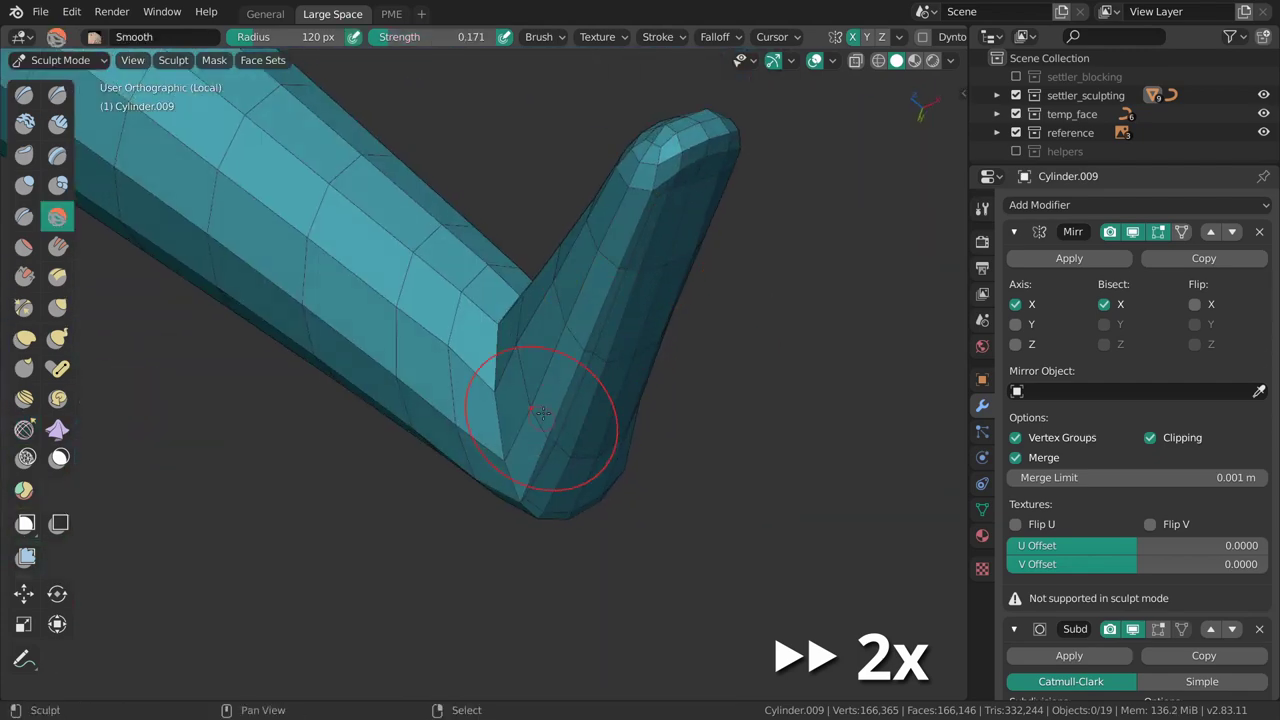
Examine the foot and leg shape in Object Mode and the vertices around the ankle in Edit Mode.
key("ctrl+Tab")
left_click(620, 287)
middle_click_drag(640, 385, 437, 387)
scroll(593, 514, "down", 7)
scroll(437, 387, "up", 4)
right_click(477, 508)
middle_click_drag(477, 508, 543, 403, "shift")
scroll(543, 403, "up", 4)
key("Tab")
mouse_move(711, 464)
middle_mouse_down()
mouse_move(626, 365)
mouse_move(615, 377)
middle_mouse_up()
right_click(626, 365, "alt")
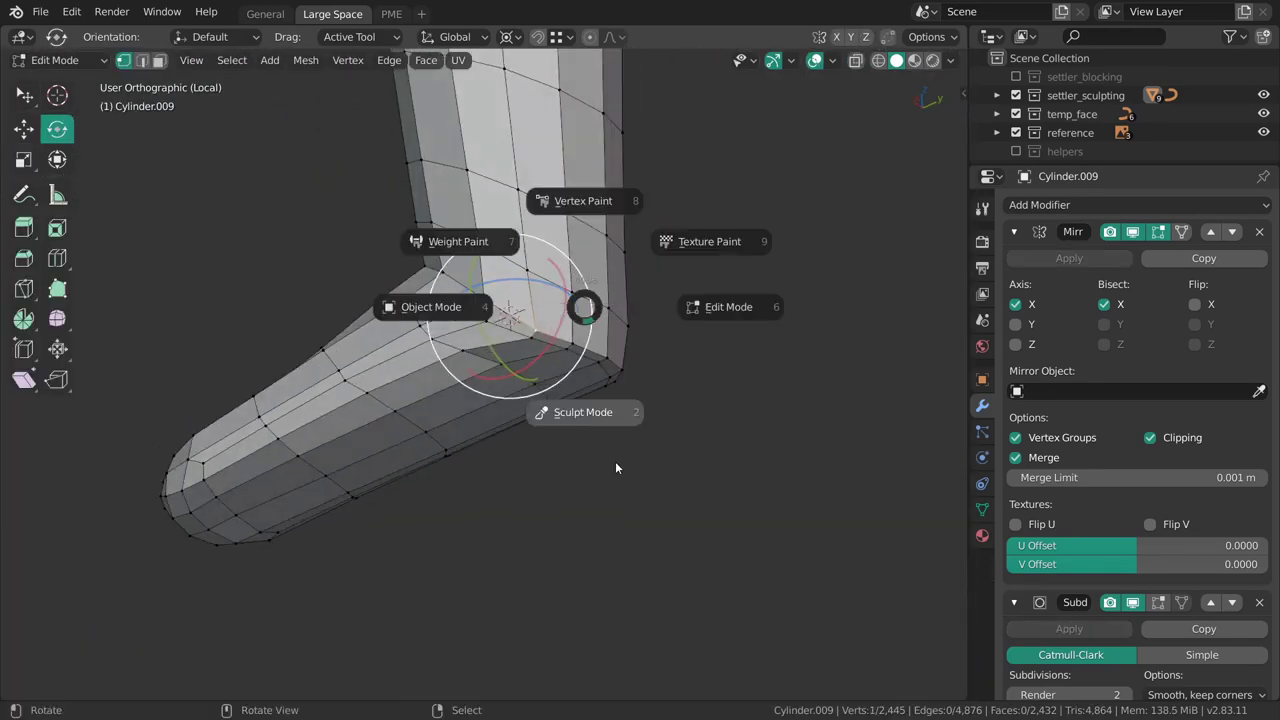
Return to Sculpt Mode and slide the vertices at the side of the ankle with the Topology brush.
key("ctrl+Tab")
left_click(608, 437)
left_click(25, 430)
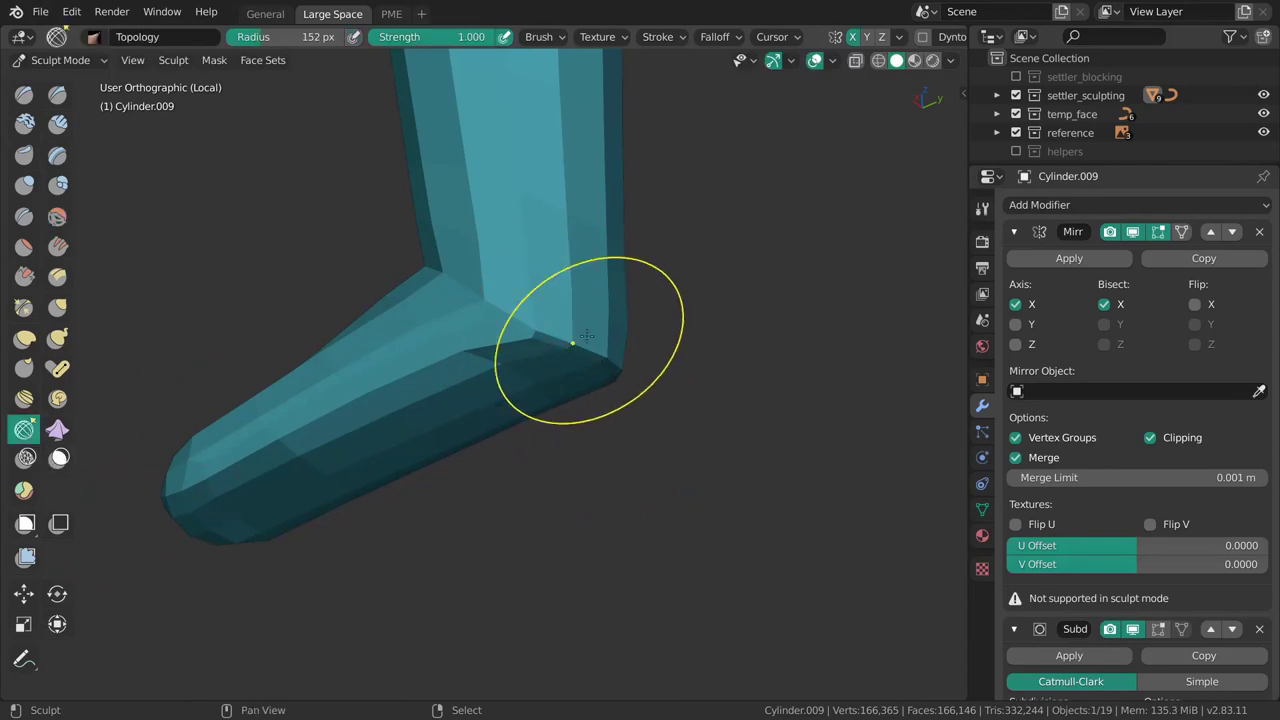
left_click_drag(520, 306, 514, 280)
middle_click_drag(524, 298, 576, 368)
left_click_drag(576, 372, 574, 394)
mouse_move(590, 410)
middle_mouse_down()
mouse_move(648, 460)
mouse_move(735, 474)
mouse_move(710, 455)
mouse_move(623, 530)
mouse_move(606, 405)
middle_mouse_up()
Return to Edit Mode and edge-slide the first loop on the foot next to the ankle.
key("Tab")
mouse_move(672, 513)
middle_mouse_down()
mouse_move(577, 449)
mouse_move(470, 428)
mouse_move(540, 424)
middle_mouse_up()
key("Tab")
key("Tab")
middle_click_drag(627, 455, 522, 475)
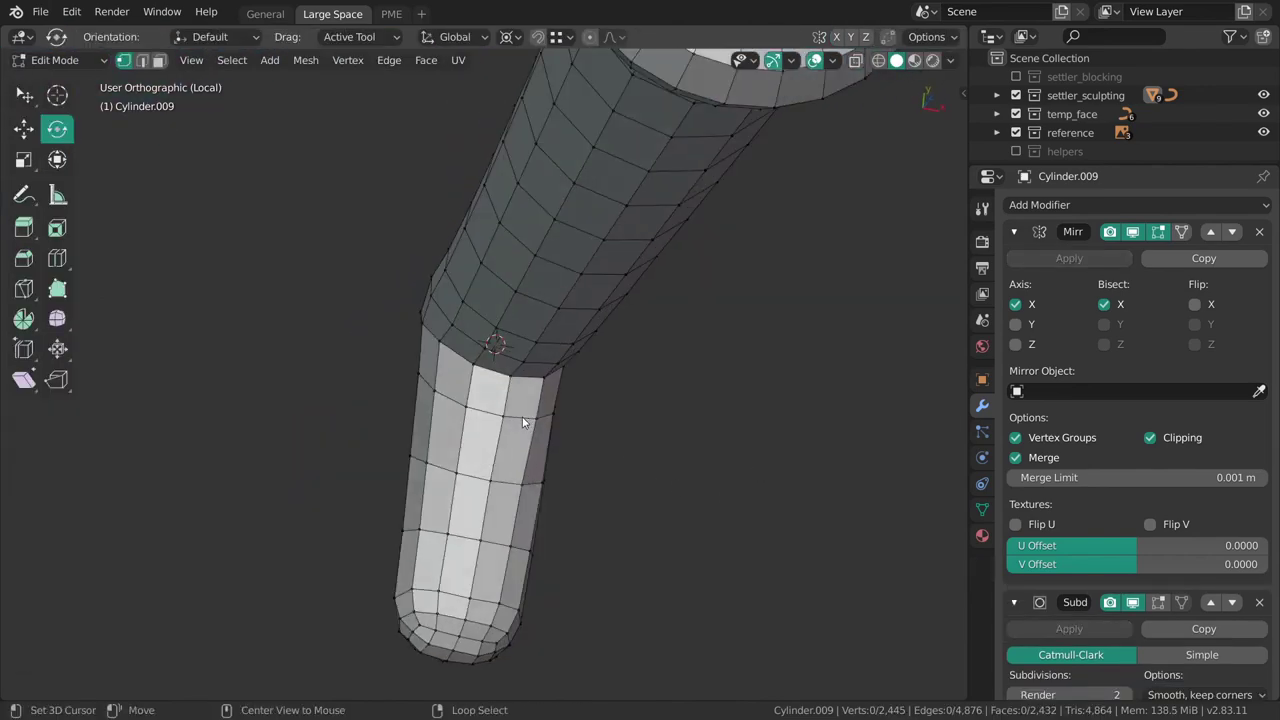
right_click(520, 418, "alt")
middle_click_drag(521, 418, 531, 382)
key("g")
key("g")
left_click_drag(498, 354, 503, 341)
key("alt+a")
Add two edge loops across the foot between the ankle and the toes.
key("shift+space")
key("r")
left_click(530, 462)
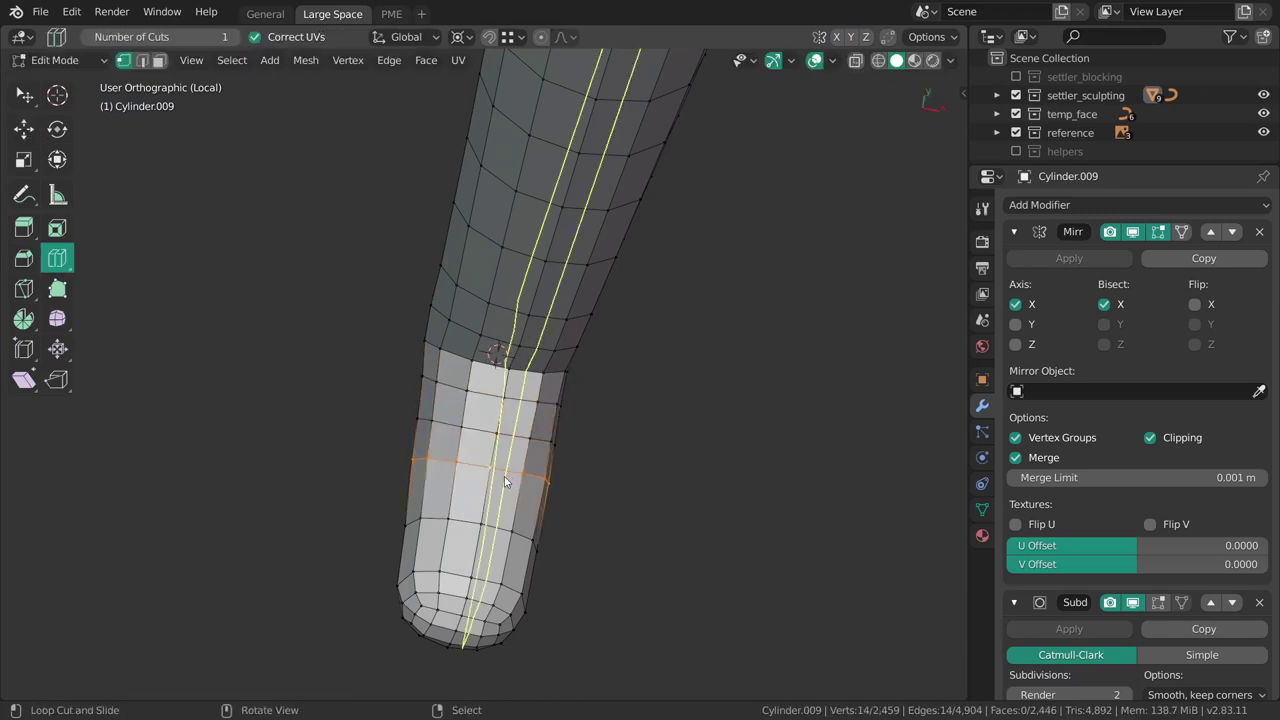
key("g")
middle_click_drag(499, 432, 523, 446)
key("ctrl+r")
left_click_drag(560, 482, 556, 480)
left_click(525, 500)
Edge-slide the loop nearest the toes to even out the loop spacing along the foot.
key("shift+space")
key("g")
key("g")
key("g")
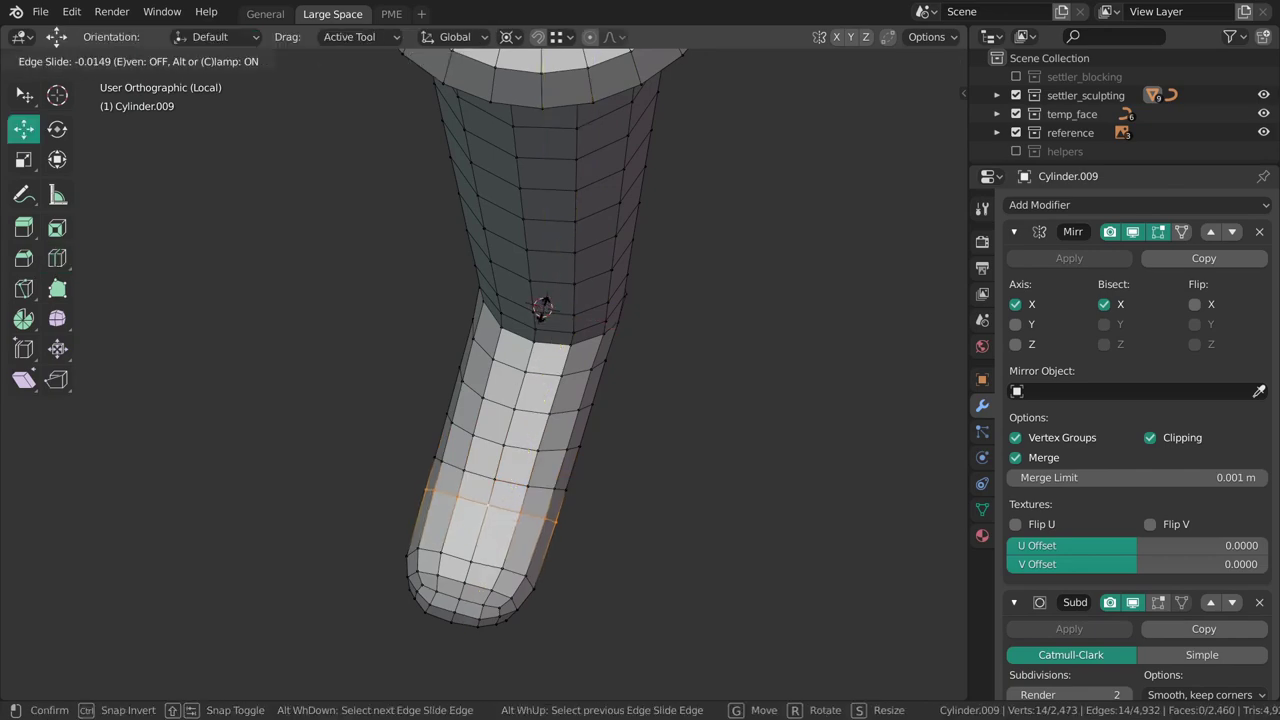
left_click(540, 318)
key("alt+a")
Examine the reworked leg and foot from the front in Object Mode and in Edit Mode.
middle_click_drag(530, 508, 453, 490)
right_click(408, 534, "alt")
left_click(417, 374, "alt")
middle_click_drag(629, 448, 497, 600)
middle_click_drag(497, 600, 663, 592, "ctrl")
key("grave")
left_click(590, 540)
key("ctrl+Tab")
left_click(443, 407)
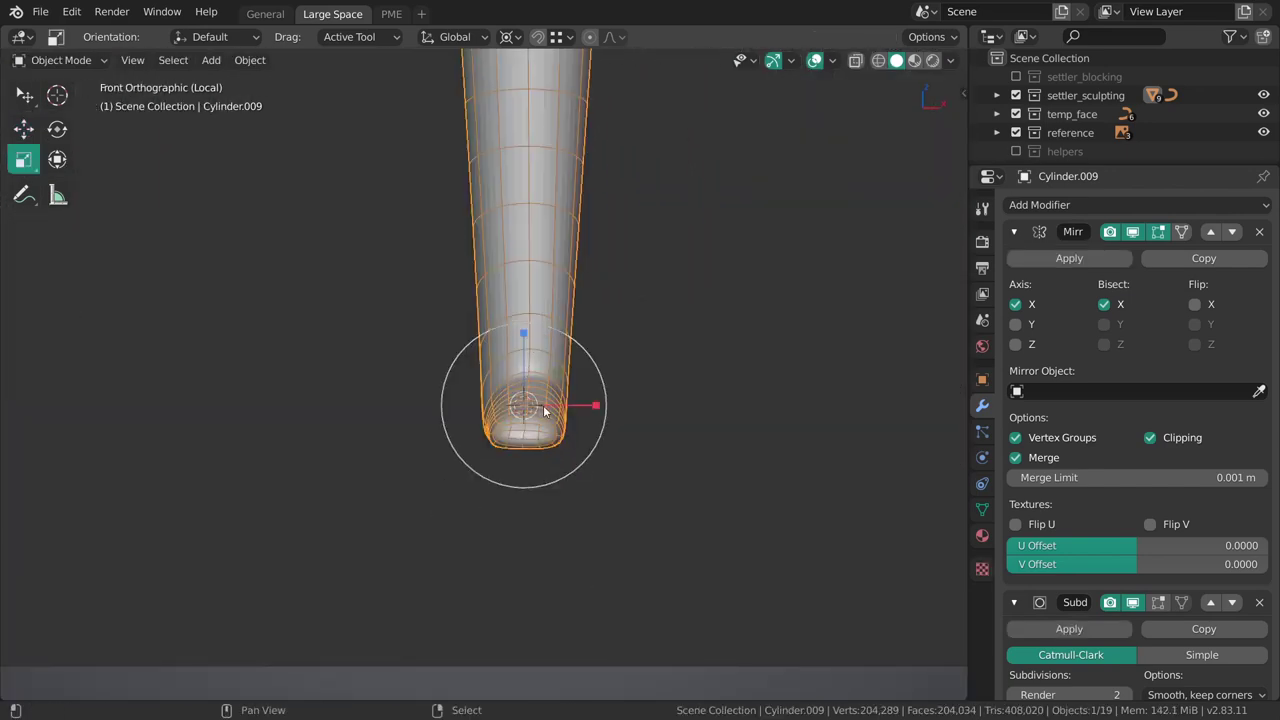
key("alt+a")
middle_click_drag(545, 303, 534, 354, "shift")
right_click(526, 362)
middle_click_drag(507, 214, 523, 356, "shift")
key("Tab")
scroll(522, 355, "up", 4)
scroll(549, 387, "down", 5)
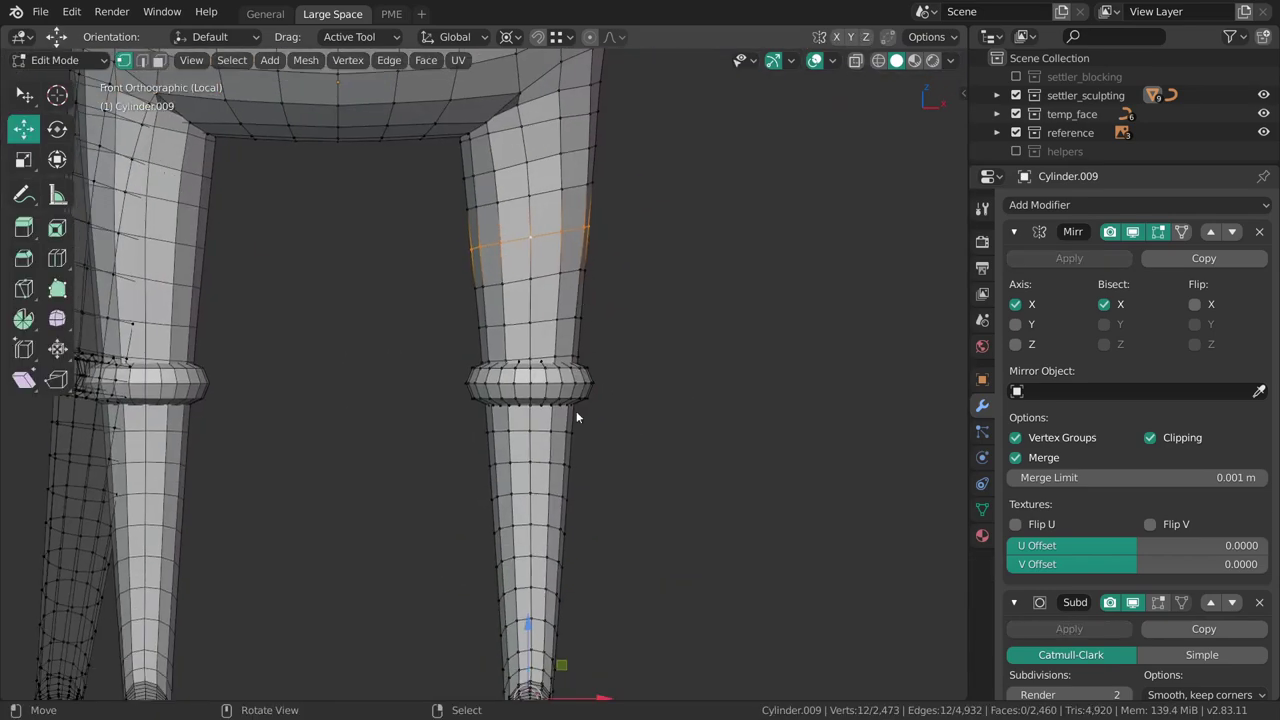
Select the seven horizontal edge loops of the shin below the knee ring, using edge select in right view.
middle_click_drag(621, 358, 574, 352)
middle_click_drag(537, 479, 523, 429, "shift")
left_click(526, 446, "alt")
scroll(527, 449, "down", 2)
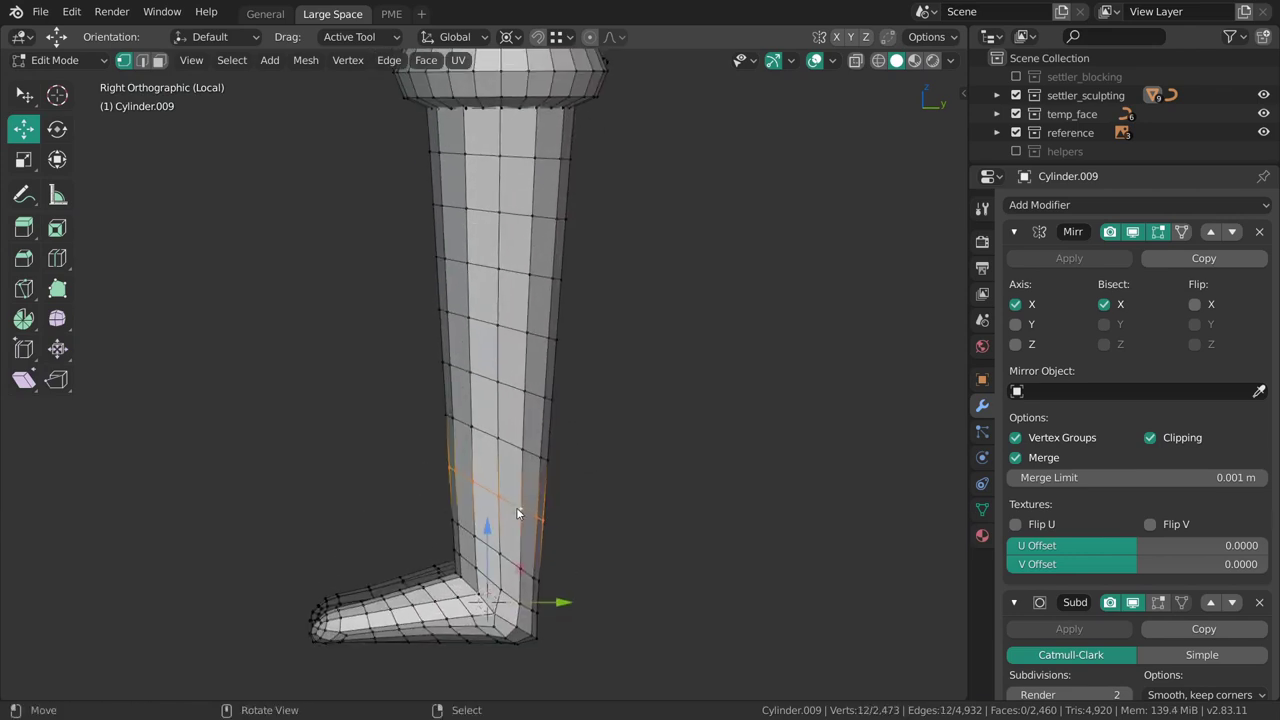
left_click(506, 259, "alt+shift")
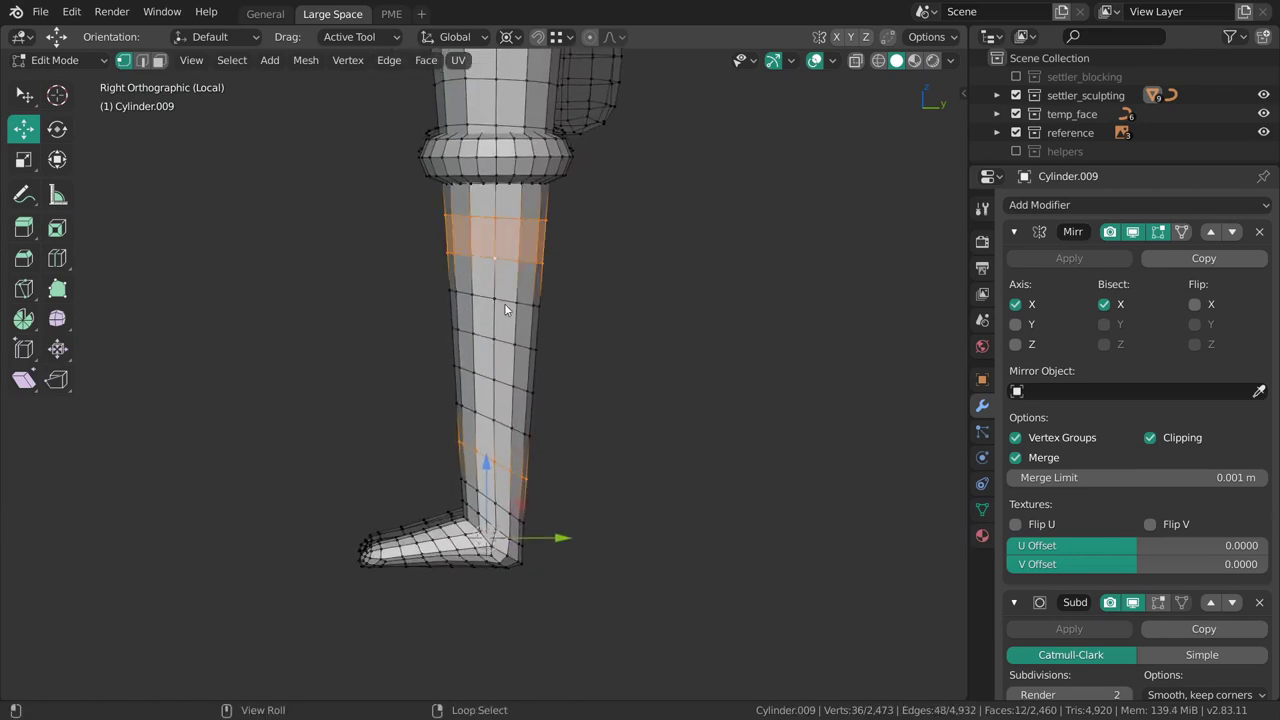
key("2")
left_click(508, 224, "alt")
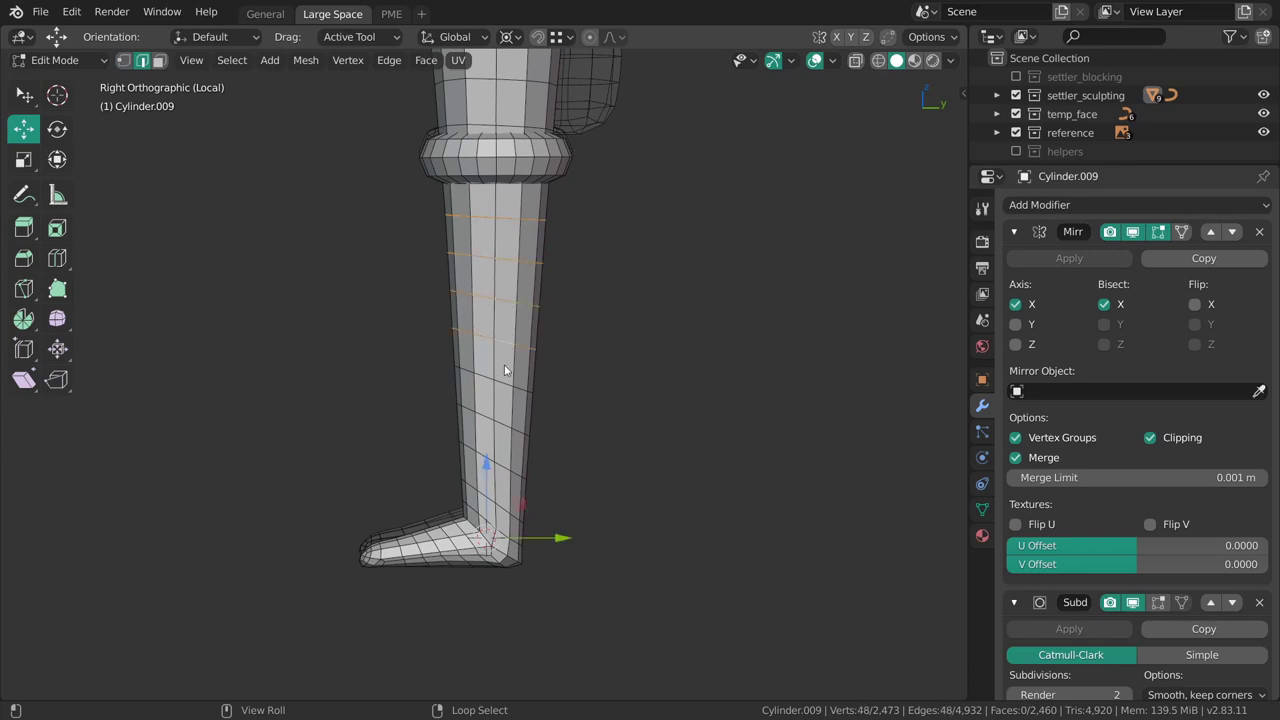
left_click(503, 459, "alt+shift")
left_click(510, 461, "alt+shift")
scroll(542, 592, "up", 4)
scroll(527, 590, "down", 4)
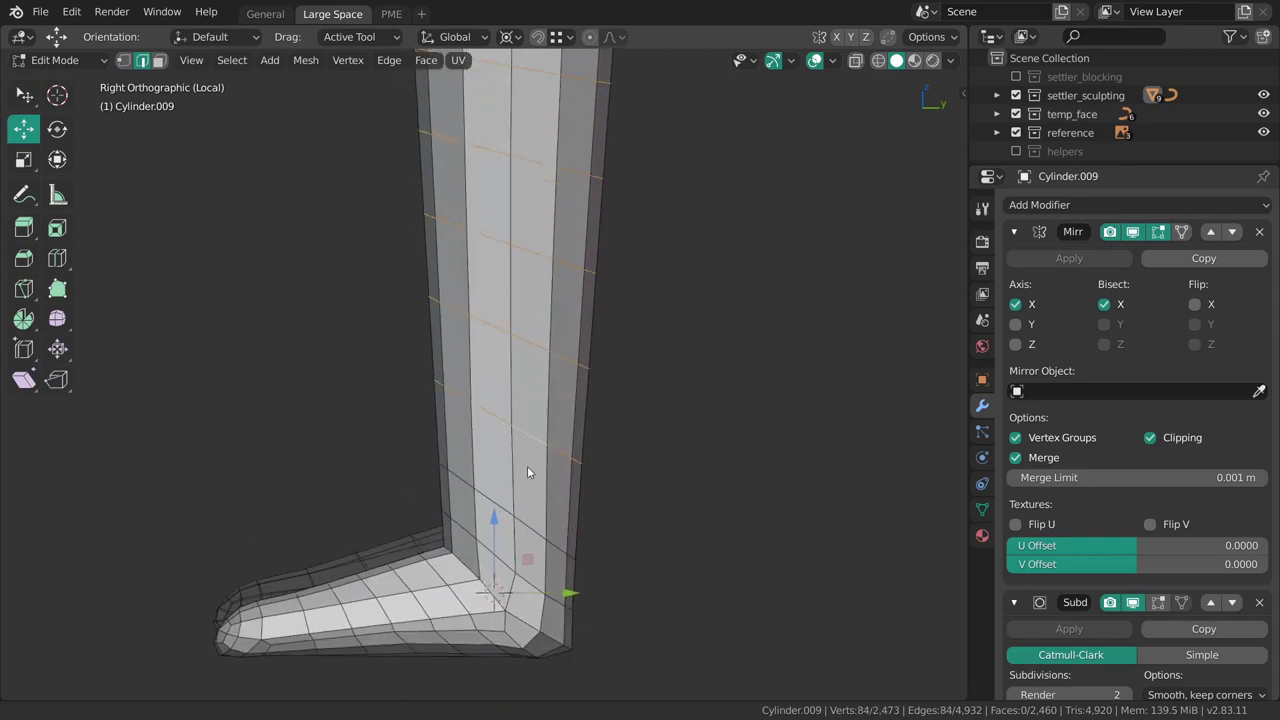
Set the pivot to Individual Origins and flatten the selected shin loops by scaling them to 0 along Z.
left_click(510, 37)
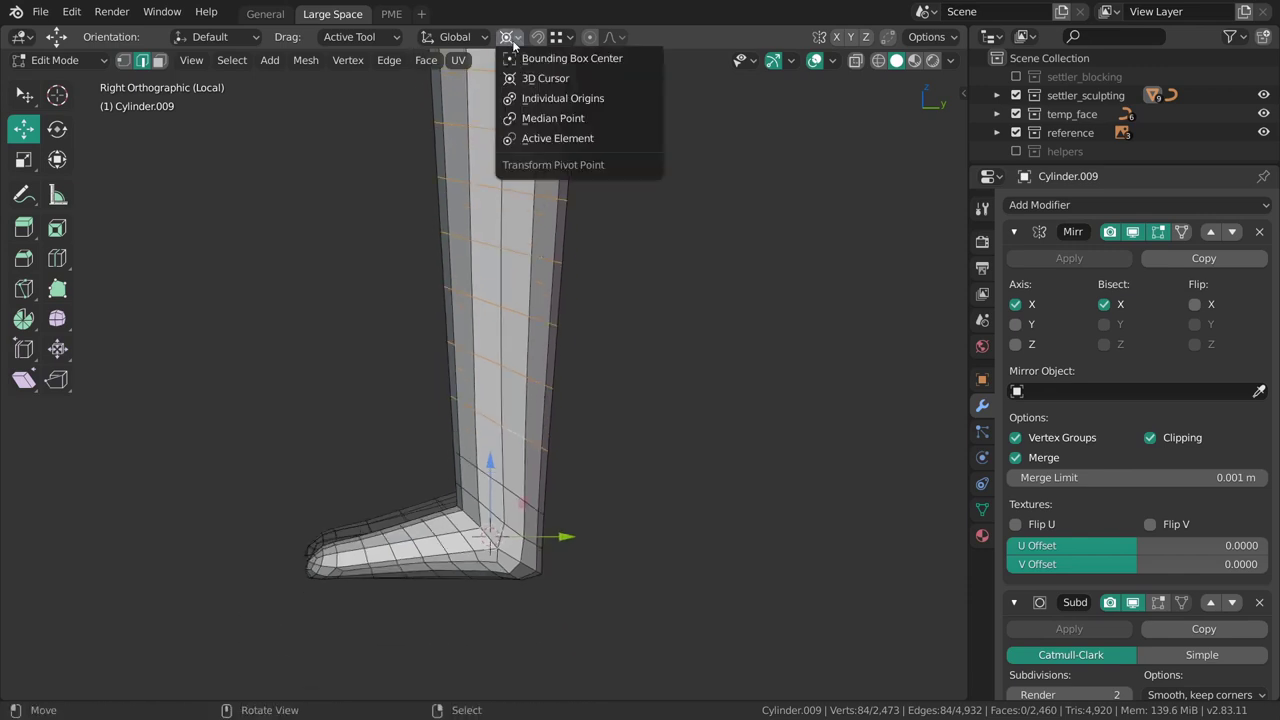
left_click(560, 98)
middle_click_drag(561, 310, 551, 386, "shift")
key("s")
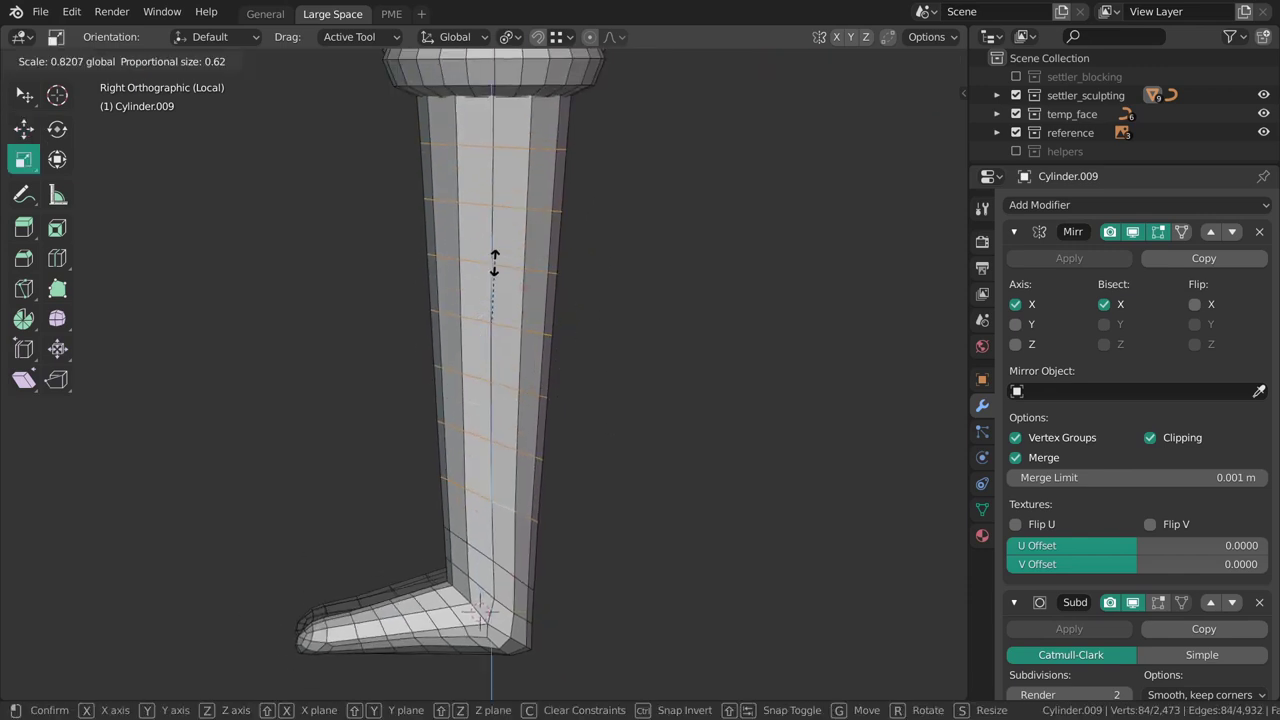
key("Return")
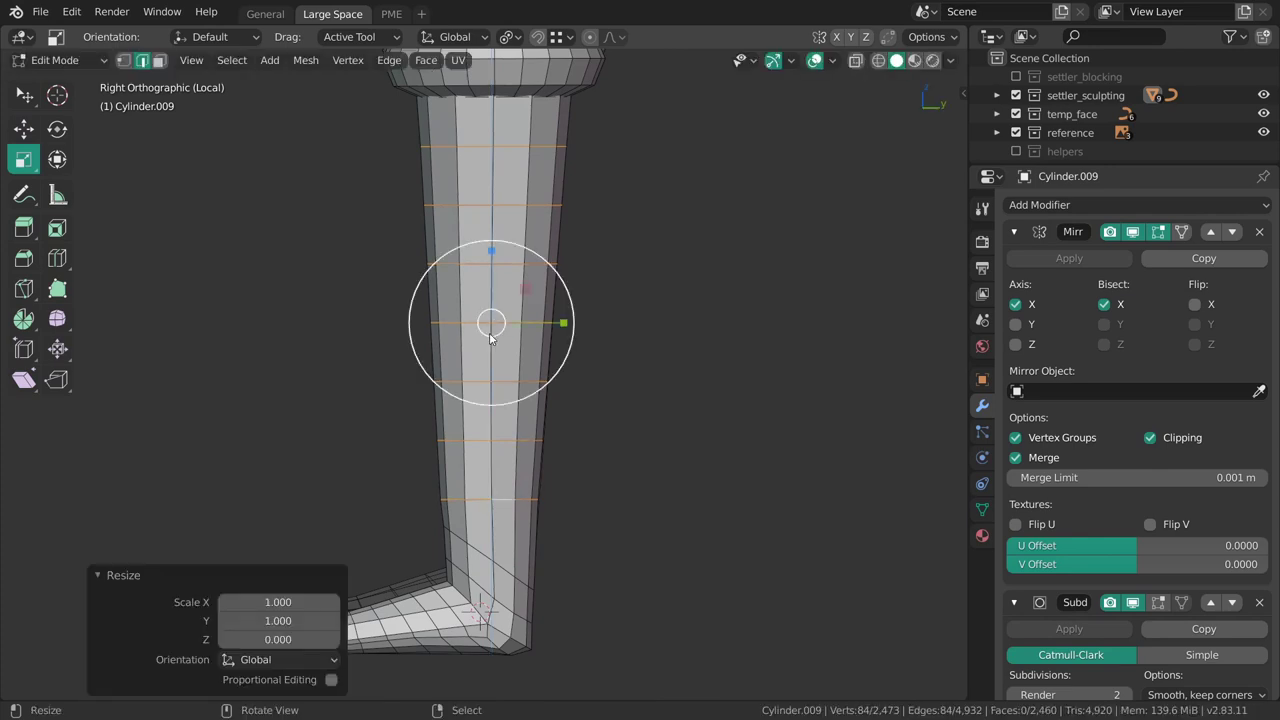
Dissolve the two slanted edge loops just above the ankle.
key("grave")
left_click(498, 391)
key("alt+a")
key("grave")
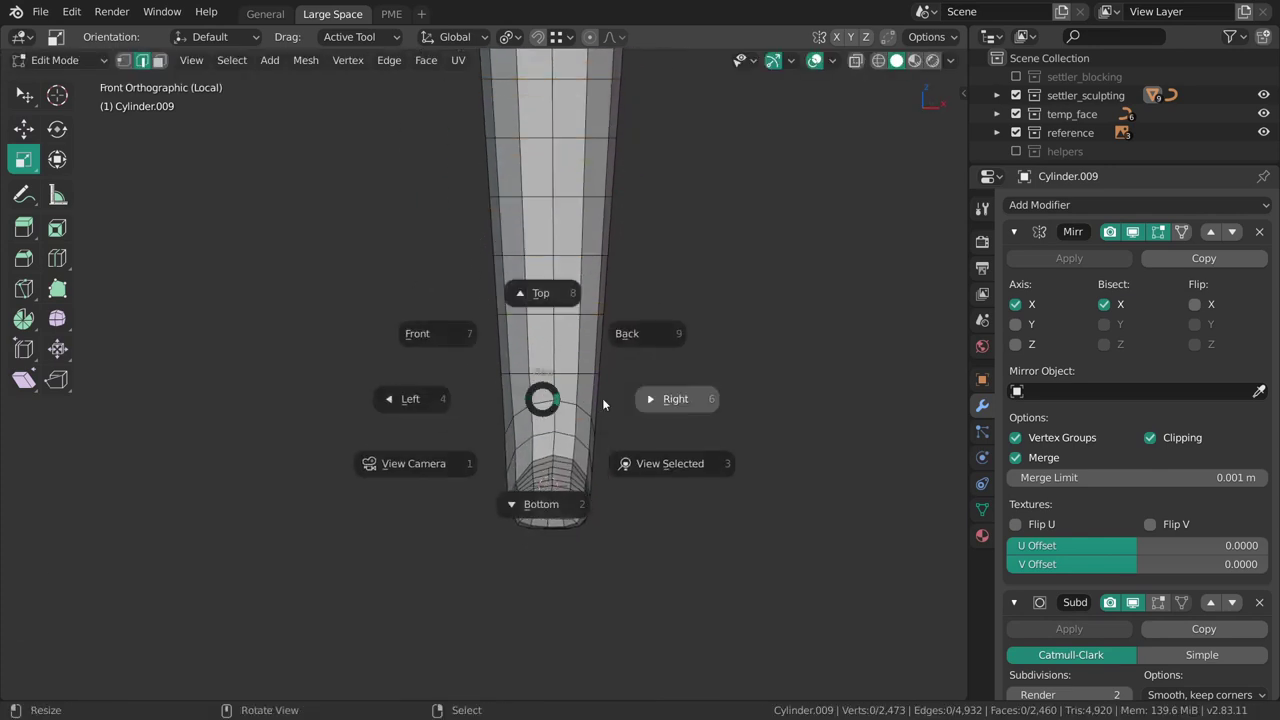
left_click(662, 400)
key("ctrl+x")
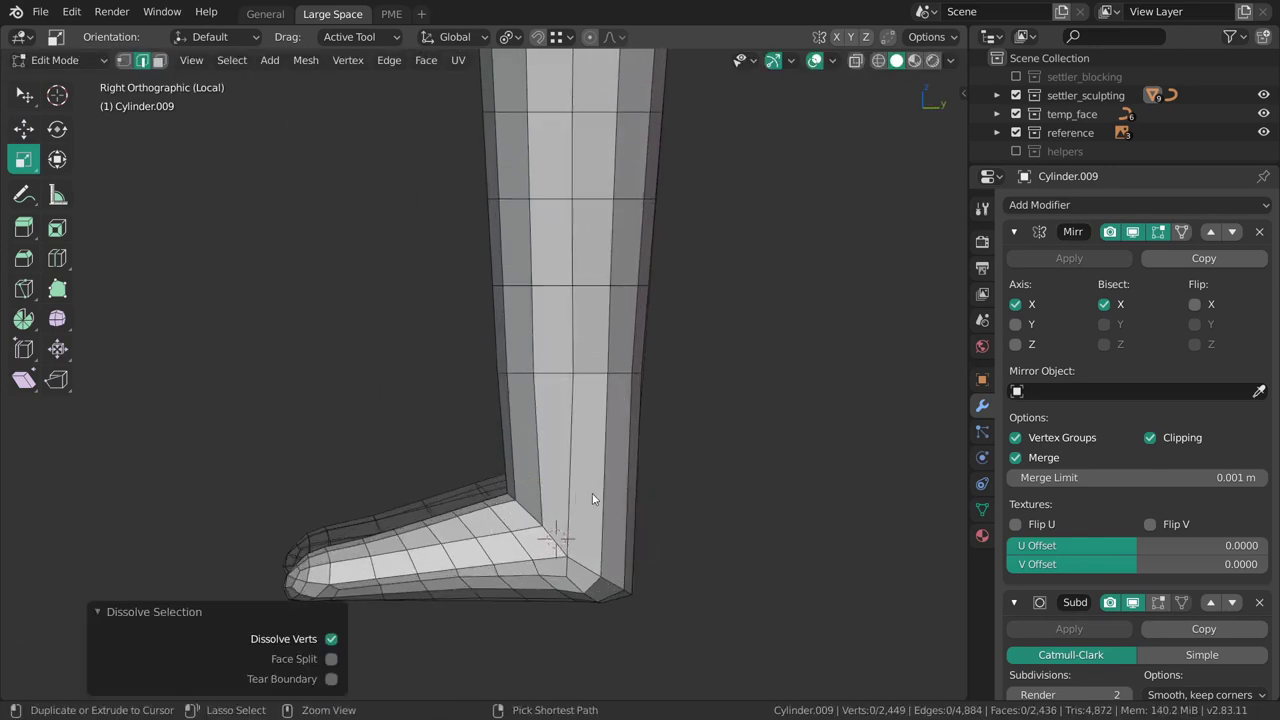
Select the lowest horizontal edge loop of the shin above the ankle and scale it.
middle_click_drag(609, 497, 578, 410, "shift")
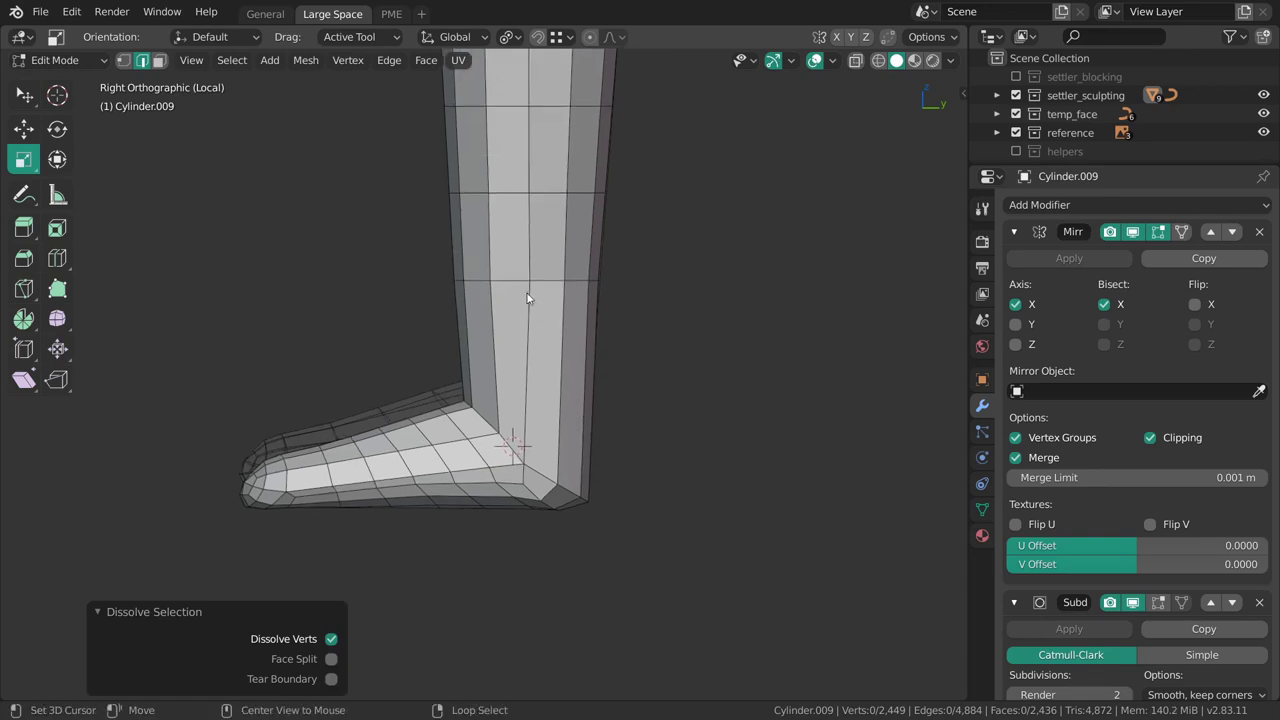
right_click(528, 287, "alt")
middle_click_drag(533, 290, 541, 379, "shift")
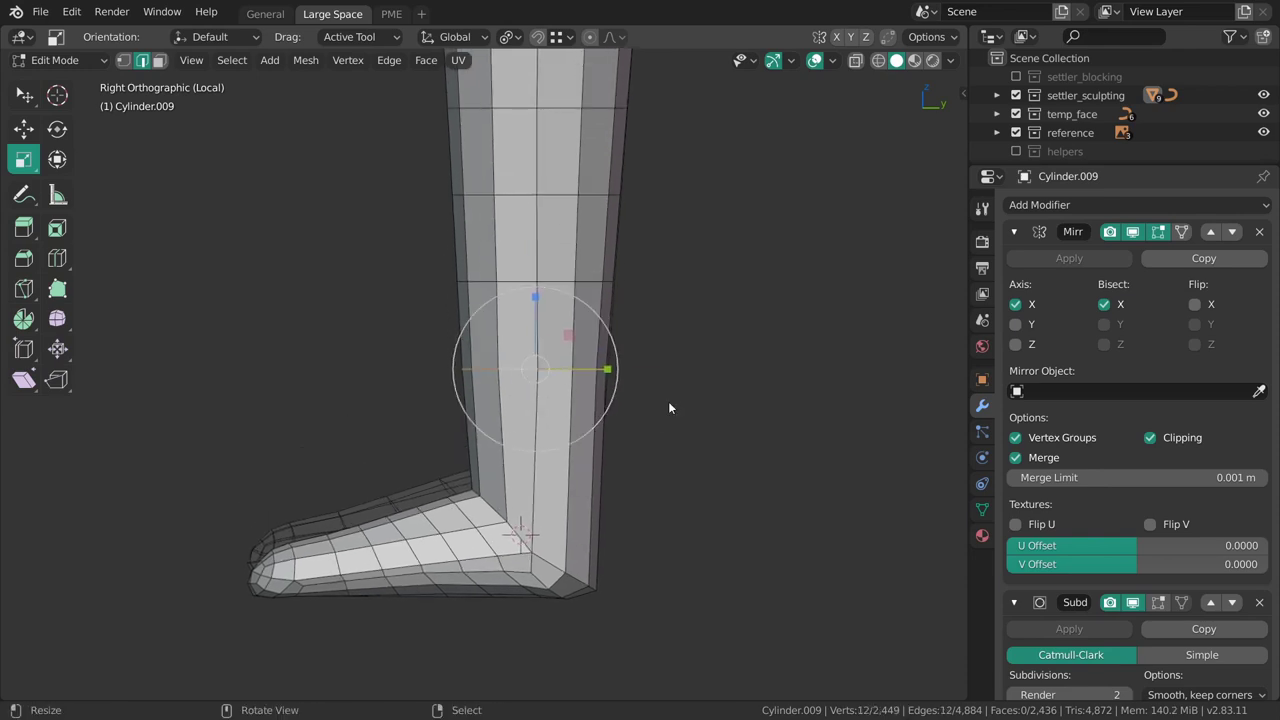
key("s")
left_click(647, 438)
Add two loop cuts around the lower shin, between its lowest horizontal loop and the ankle.
key("alt+a")
key("ctrl+r")
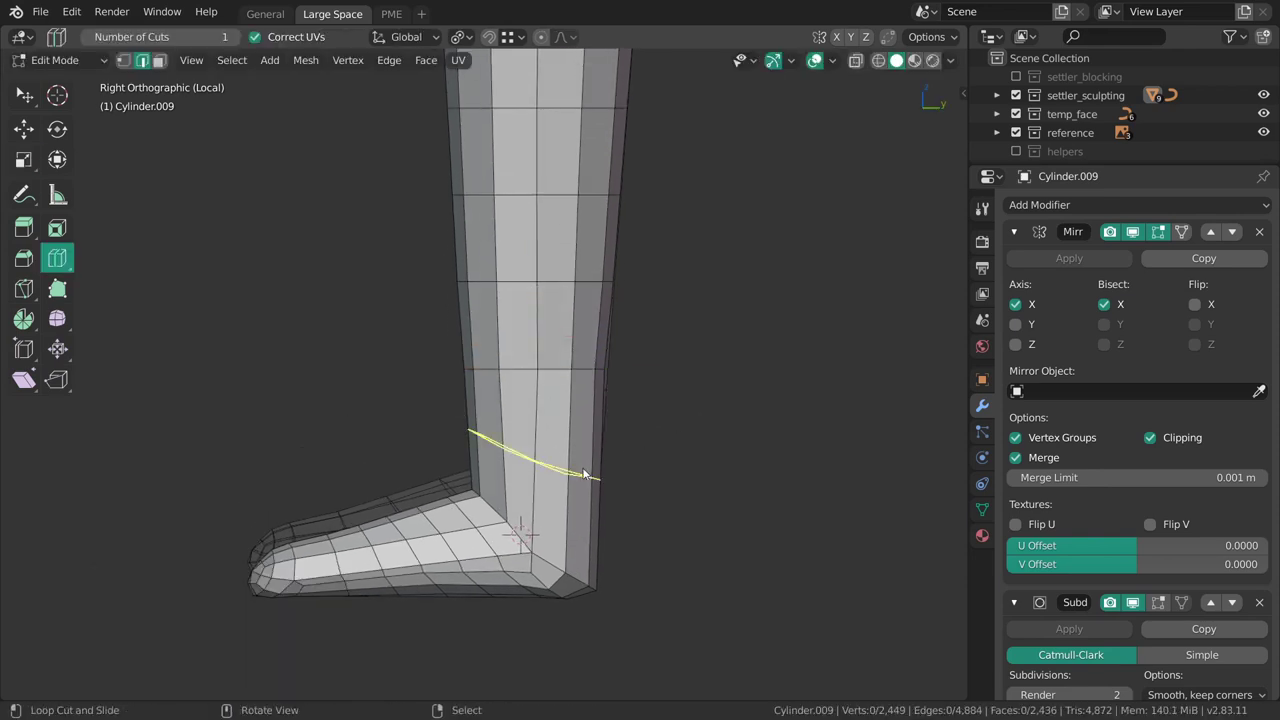
left_click(588, 472)
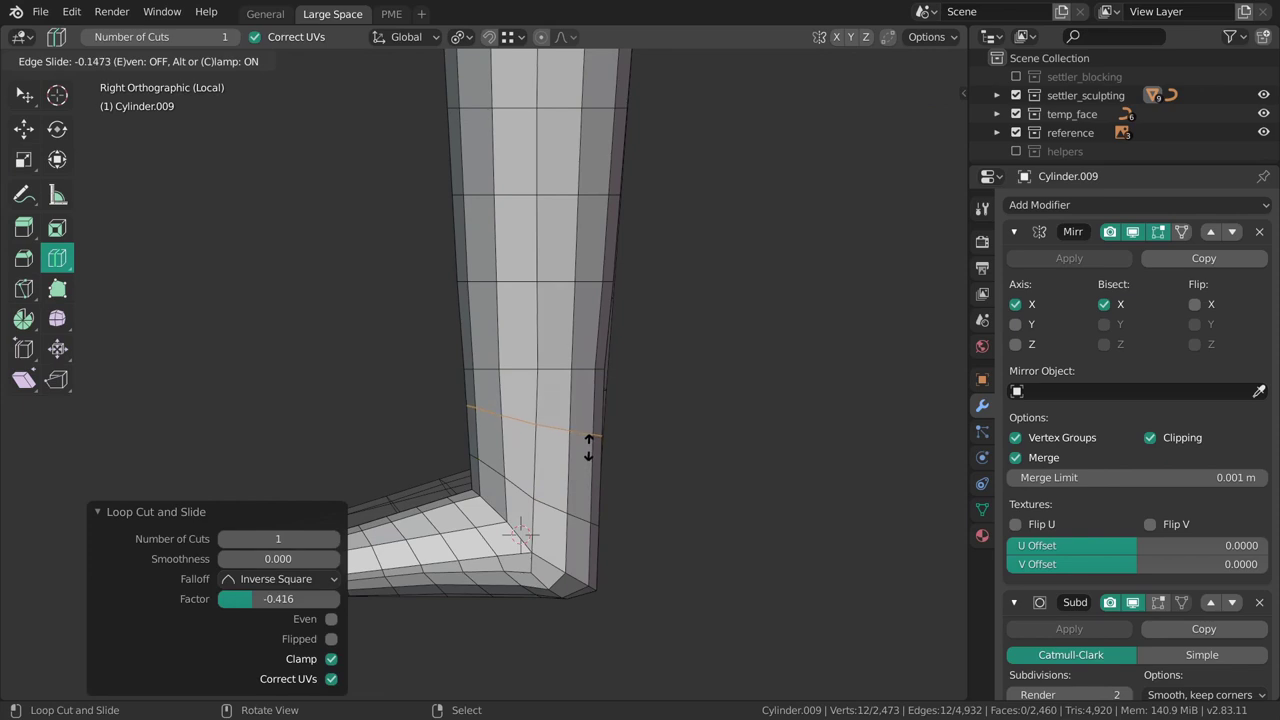
Slide the lower shin edge loops above the ankle along the leg to even out their spacing.
right_click(537, 357, "alt")
left_click_drag(588, 398, 534, 339)
key("g")
key("g")
right_click(555, 387, "alt")
left_click_drag(540, 388, 540, 388)
key("g")
left_click(540, 381)
Slide the next two higher shin edge loops slightly upward to even the spacing further up the leg.
right_click(551, 332, "alt")
key("g")
key("g")
left_click(540, 331)
right_click(547, 281, "alt")
key("g")
key("g")
left_click(541, 274)
key("alt+a")
middle_click_drag(534, 359, 540, 375, "shift")
middle_click_drag(540, 375, 543, 311, "ctrl")
scroll(497, 367, "up", 3, "shift")
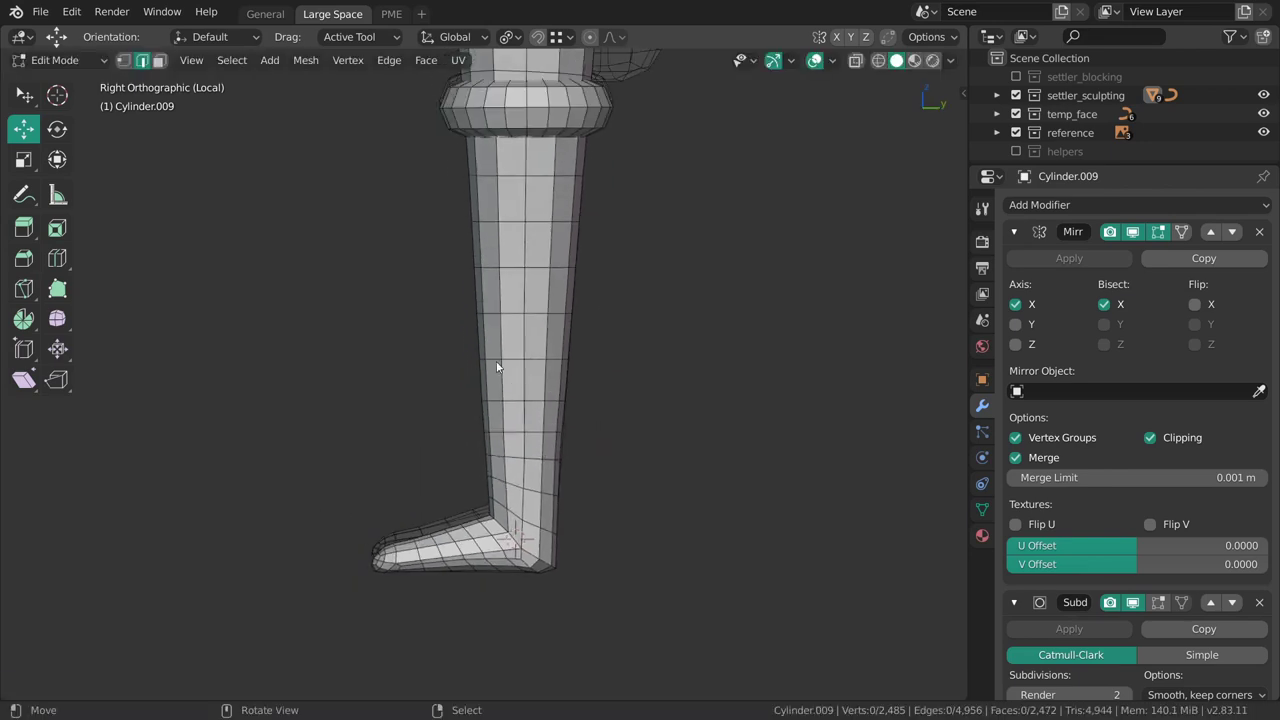
scroll(534, 405, "up", 2)
key("g")
key("g")
left_click(543, 409)
key("ctrl+z")
Slide the selected edge loop near the ankle into place and clear the selection.
key("g")
key("g")
left_click(559, 513)
middle_click_drag(596, 476, 738, 490)
key("alt+a")
Examine the reworked leg and the junction between thigh and lower body in Object Mode and Edit Mode.
middle_click_drag(581, 400, 590, 281, "ctrl")
middle_click_drag(590, 281, 645, 430, "shift")
key("Tab")
middle_click_drag(586, 304, 571, 327, "shift")
scroll(574, 431, "up", 4)
middle_click_drag(575, 432, 546, 367)
key("Tab")
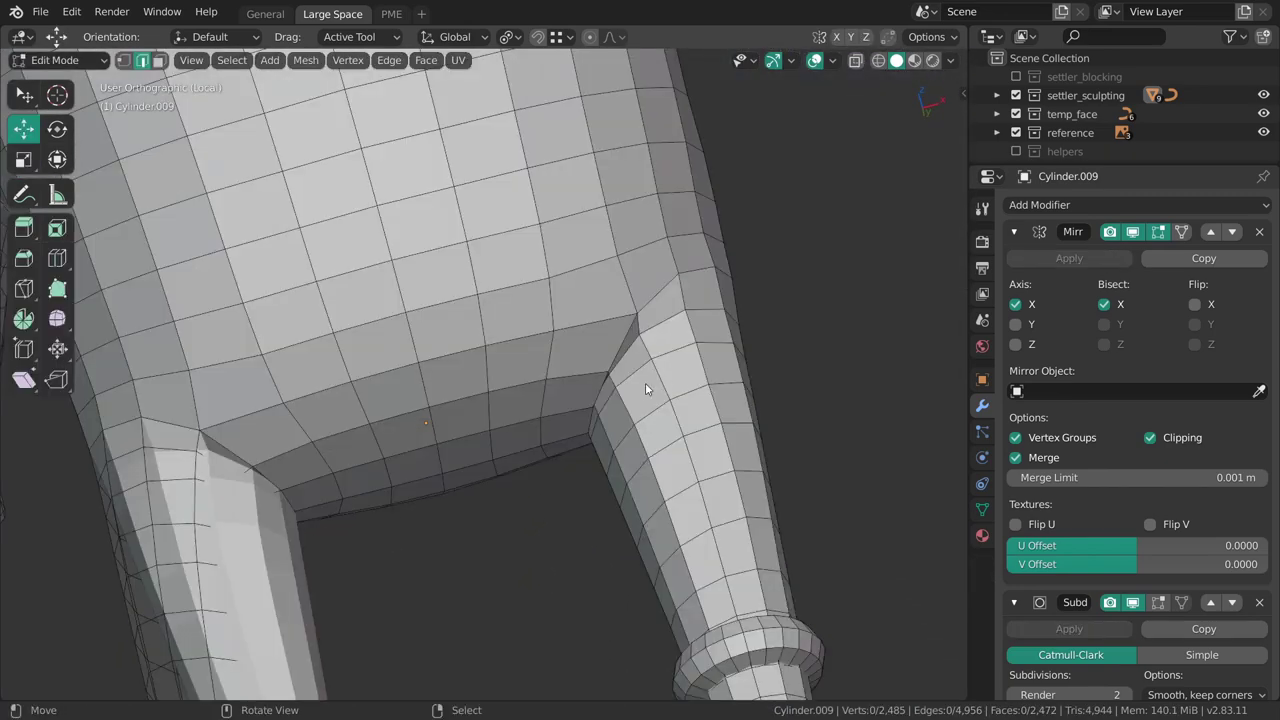
mouse_move(645, 387)
middle_mouse_down()
mouse_move(587, 309)
mouse_move(575, 347)
mouse_move(617, 251)
middle_mouse_up()
scroll(579, 371, "up", 2)
Enter Sculpt Mode and set the Topology brush to strength 0.383 and radius 180 px.
key("ctrl+Tab")
left_click(600, 432)
middle_click_drag(612, 308, 591, 293)
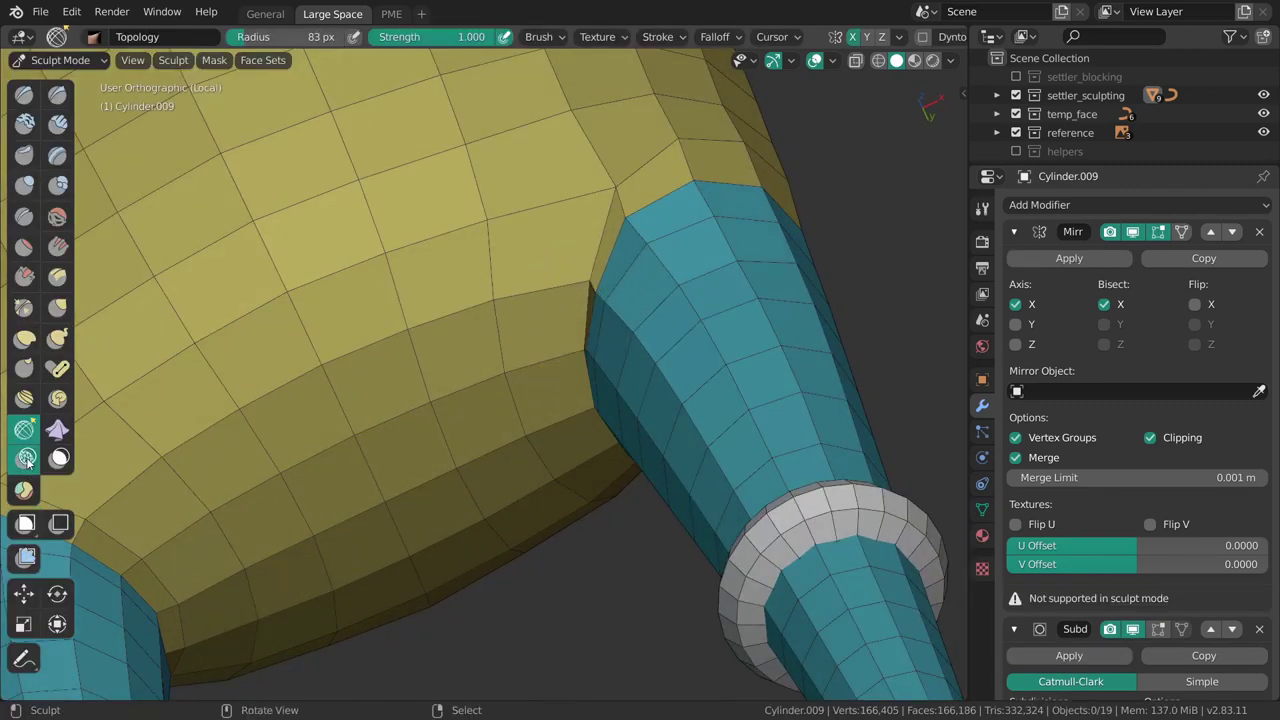
key("shift+f")
left_click(432, 365)
key("f")
left_click(579, 338)
Relax the mesh with the Topology brush around the joint between the thigh and the underside of the body.
middle_click_drag(577, 297, 644, 360)
middle_click_drag(605, 251, 605, 312, "shift")
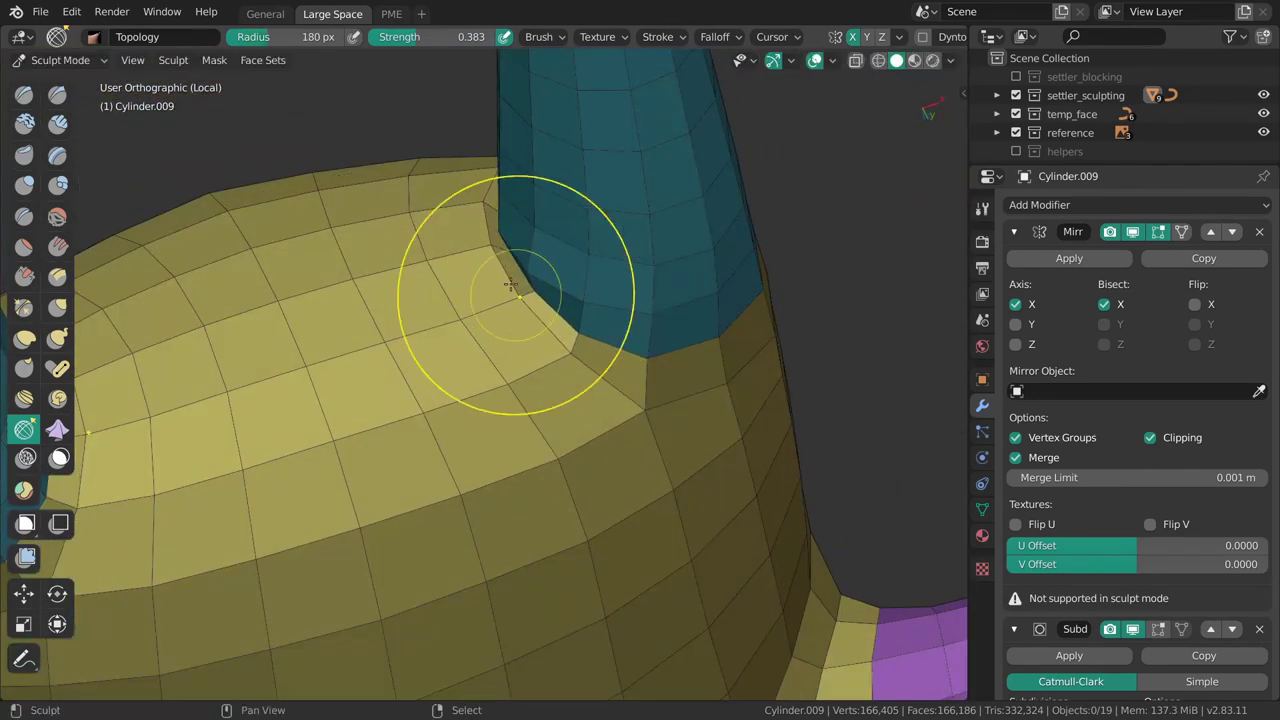
mouse_move(532, 312)
middle_mouse_down()
mouse_move(571, 199)
mouse_move(571, 336)
middle_mouse_up()
left_click_drag(572, 337, 659, 380)
mouse_move(659, 380)
middle_mouse_down()
mouse_move(551, 349)
mouse_move(583, 371)
mouse_move(571, 358)
mouse_move(563, 388)
mouse_move(593, 423)
mouse_move(545, 338)
middle_mouse_up()
middle_click_drag(552, 287, 605, 478)
Return to Object Mode in front view and clear the clipping region to show the whole body.
key("ctrl+Tab")
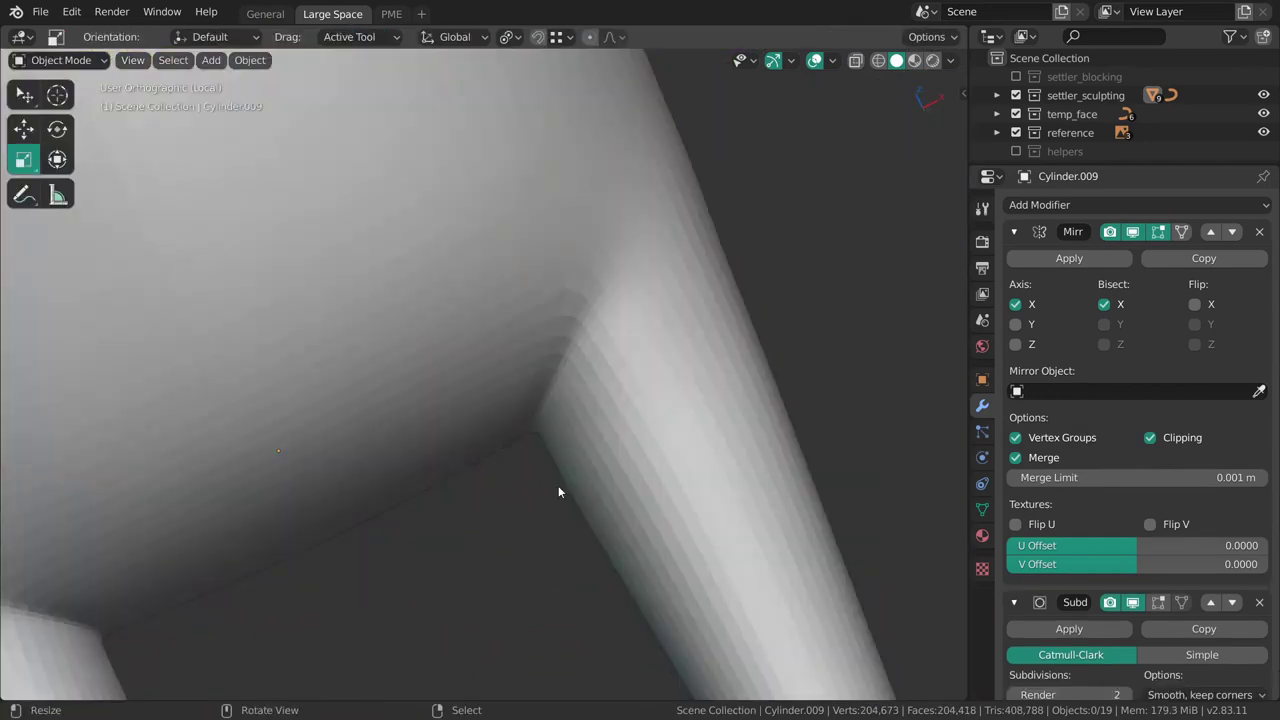
scroll(591, 405, "down", 2)
scroll(590, 397, "down", 2)
middle_click_drag(524, 395, 500, 390)
scroll(502, 386, "down", 4)
key("KP_1")
middle_click_drag(536, 303, 574, 390, "shift")
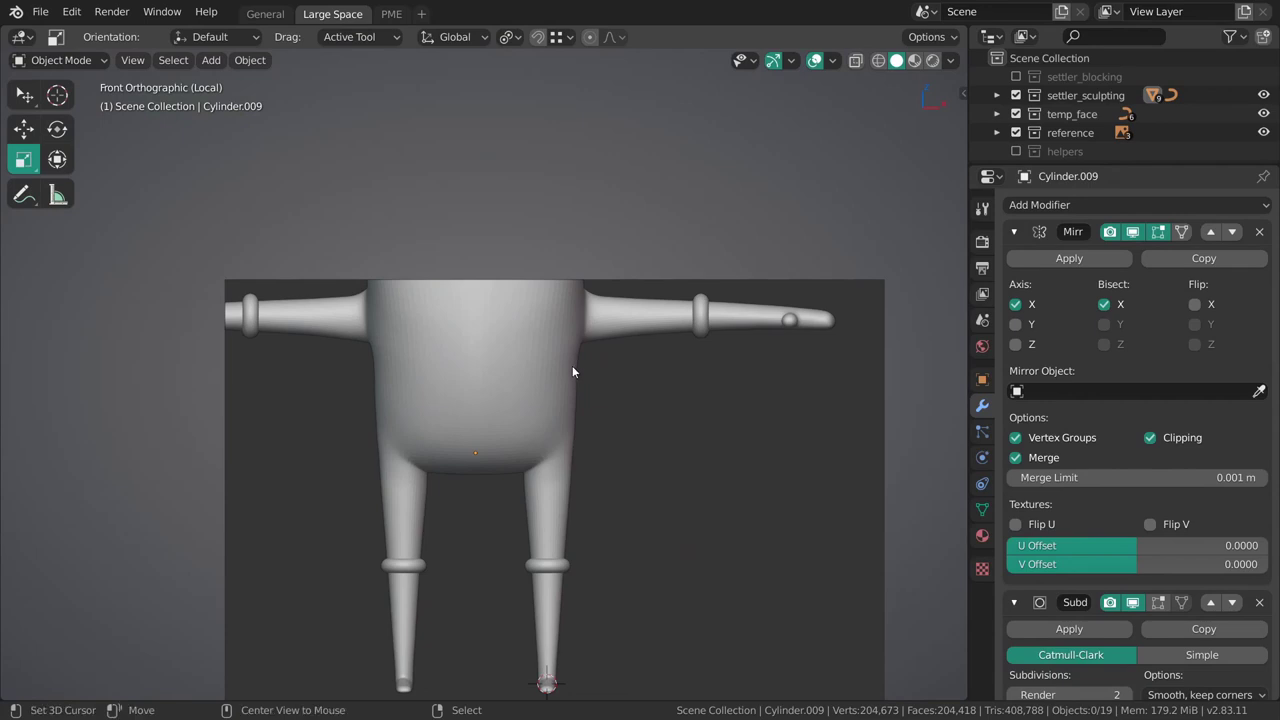
key("alt+b")
middle_click_drag(531, 318, 560, 328, "shift")
scroll(562, 335, "up", 1)
Exit local view to bring back the rest of the character and the reference images.
right_click(566, 345)
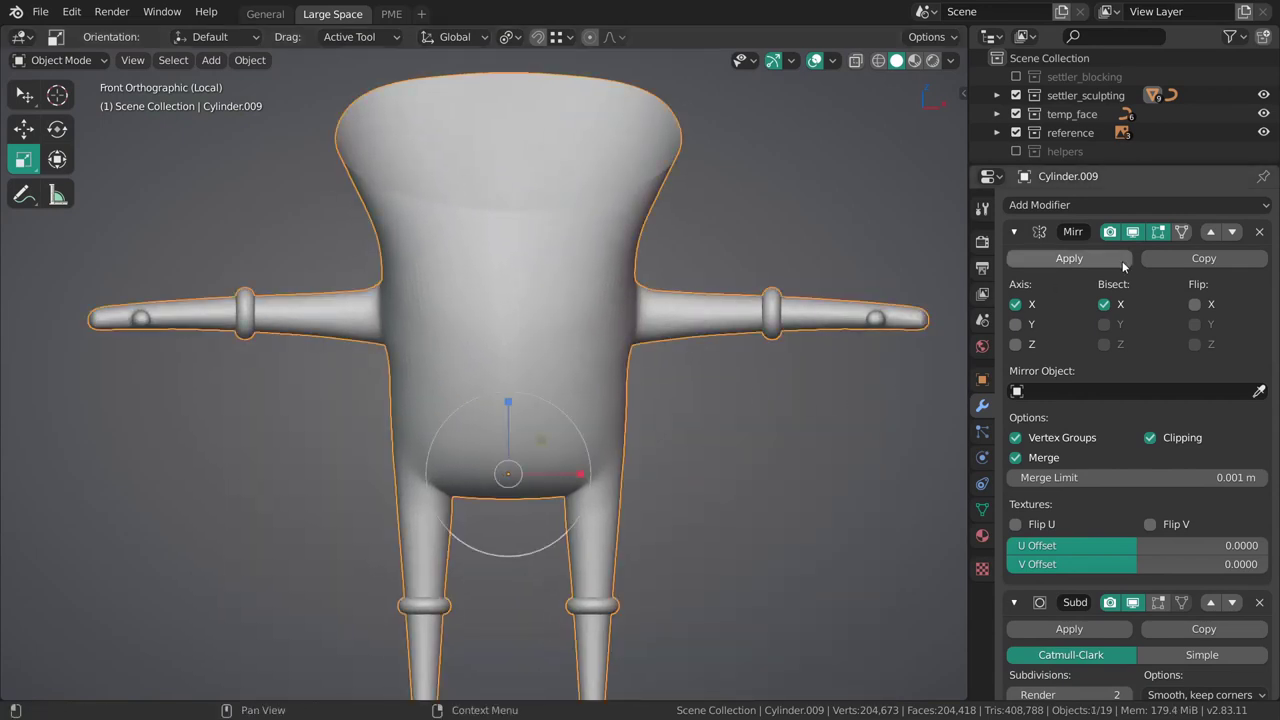
middle_click_drag(663, 372, 620, 405, "shift")
key("shift+z")
key("alt+a")
right_click(554, 366)
middle_click_drag(580, 305, 582, 390, "ctrl")
key("alt+a")
key("KP_Divide")
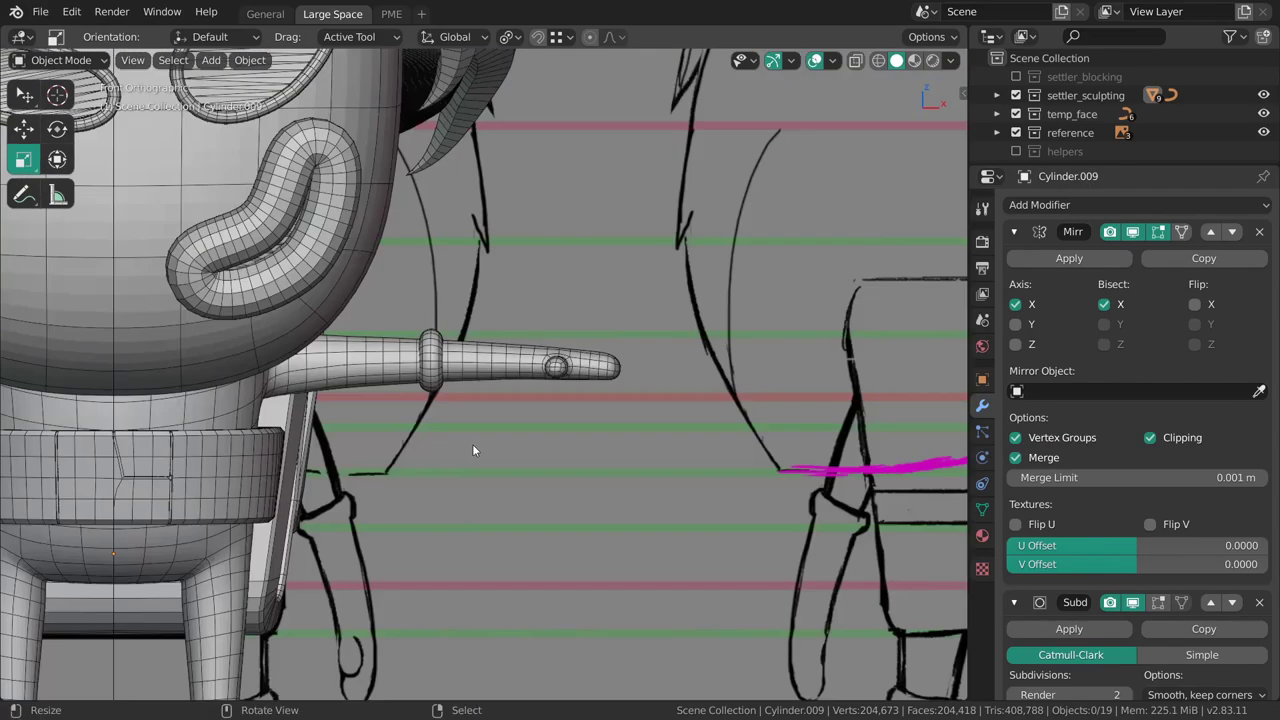
middle_click_drag(473, 445, 450, 361, "ctrl")
middle_click_drag(440, 361, 506, 386, "shift")
Change the solid viewport shading so the character's parts display in different colors, and clear the selection.
key("shift+z")
left_click(533, 380)
scroll(605, 435, "up", 3)
left_click(952, 62)
left_click(870, 271)
mouse_move(512, 386)
middle_mouse_down("ctrl")
mouse_move(540, 337)
mouse_move(583, 364)
mouse_move(510, 366)
middle_mouse_up("ctrl")
key("alt+a")
Select the body mesh and enter Sculpt Mode with the Grab brush sized to 71 px.
mouse_move(510, 366)
middle_mouse_down("ctrl")
mouse_move(508, 412)
mouse_move(562, 405)
mouse_move(492, 388)
middle_mouse_up("ctrl")
right_click(499, 431)
mouse_move(510, 325)
middle_mouse_down("shift")
mouse_move(545, 360)
mouse_move(550, 415)
middle_mouse_up("shift")
mouse_move(545, 315)
middle_mouse_down()
mouse_move(572, 283)
mouse_move(549, 420)
middle_mouse_up()
key("ctrl+Tab")
key("shift+z")
key("g")
key("f")
left_click(520, 352)
Set the Grab radius to 157 px, pull the body surface between arm and collar, and return to Object Mode.
scroll(587, 373, "up", 2)
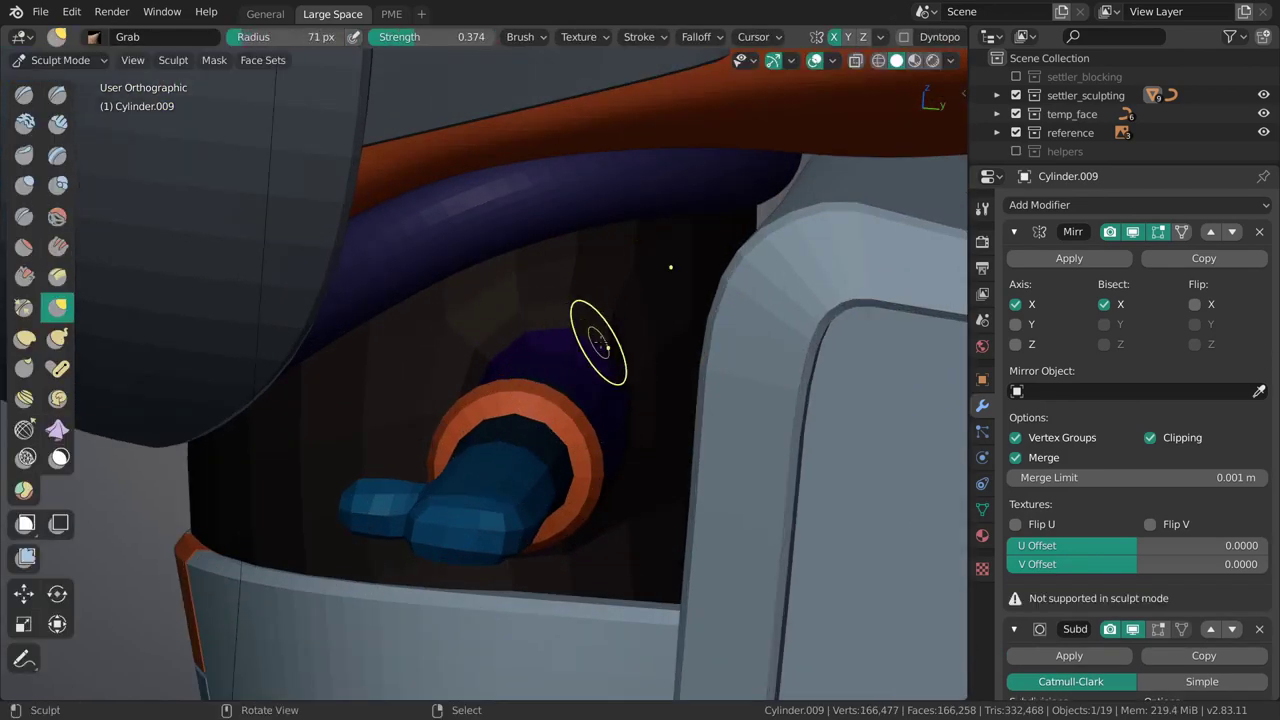
mouse_move(606, 346)
middle_mouse_down()
mouse_move(660, 308)
mouse_move(607, 331)
middle_mouse_up()
key("f")
left_click(643, 303)
left_click_drag(607, 331, 630, 295)
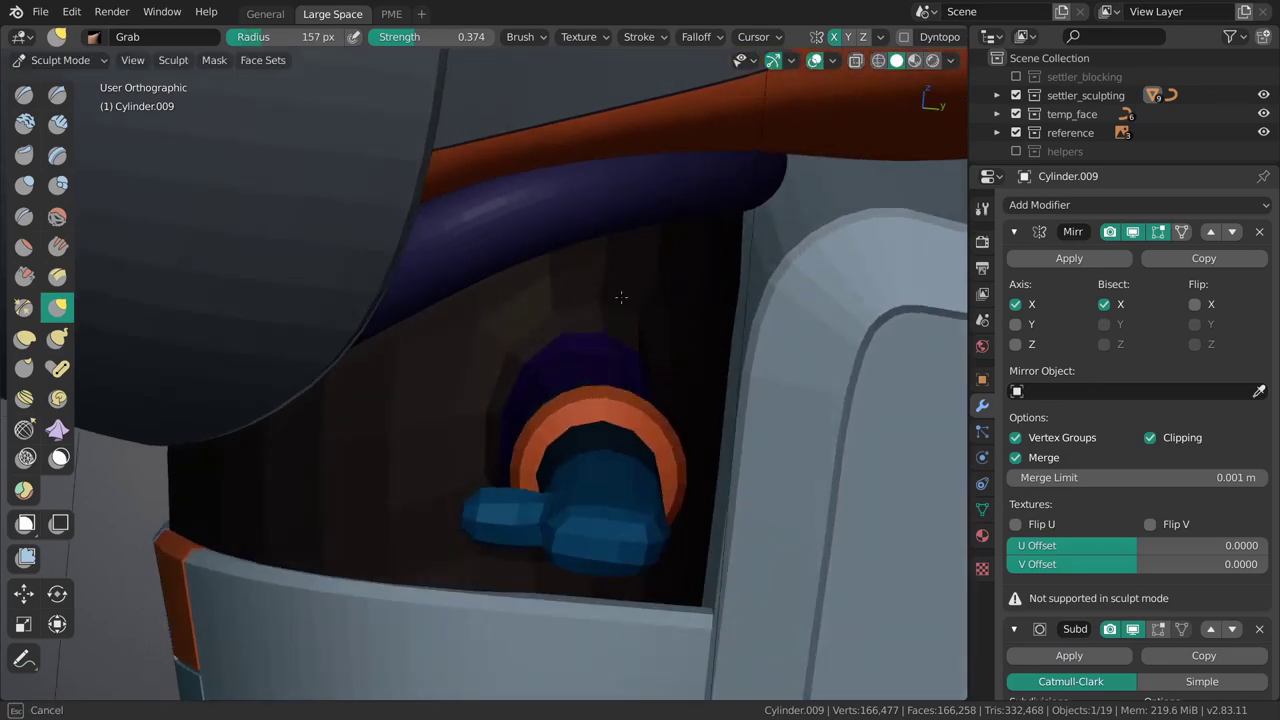
scroll(580, 375, "down", 5)
key("ctrl+Tab")
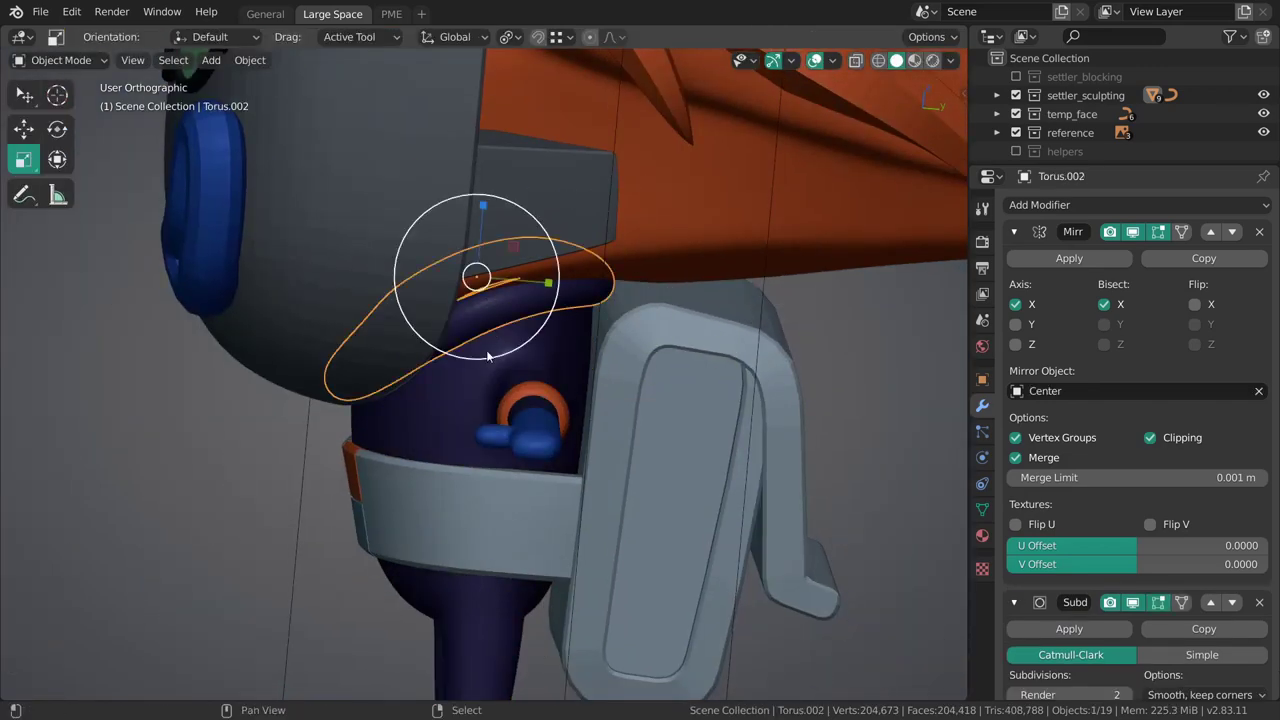
Open the collar ring in Sculpt Mode and set the Grab brush radius to 229 px.
middle_click_drag(498, 380, 610, 357, "shift")
mouse_move(610, 357)
middle_mouse_down("alt")
mouse_move(490, 303)
mouse_move(440, 395)
middle_mouse_up("alt")
key("Tab")
scroll(488, 303, "up", 2)
key("ctrl+Tab")
key("f")
left_click(521, 389)
Enlarge the Grab brush to 288 px and reshape the collar ring below the chin.
mouse_move(518, 389)
middle_mouse_down()
mouse_move(490, 356)
mouse_move(480, 391)
mouse_move(530, 370)
middle_mouse_up()
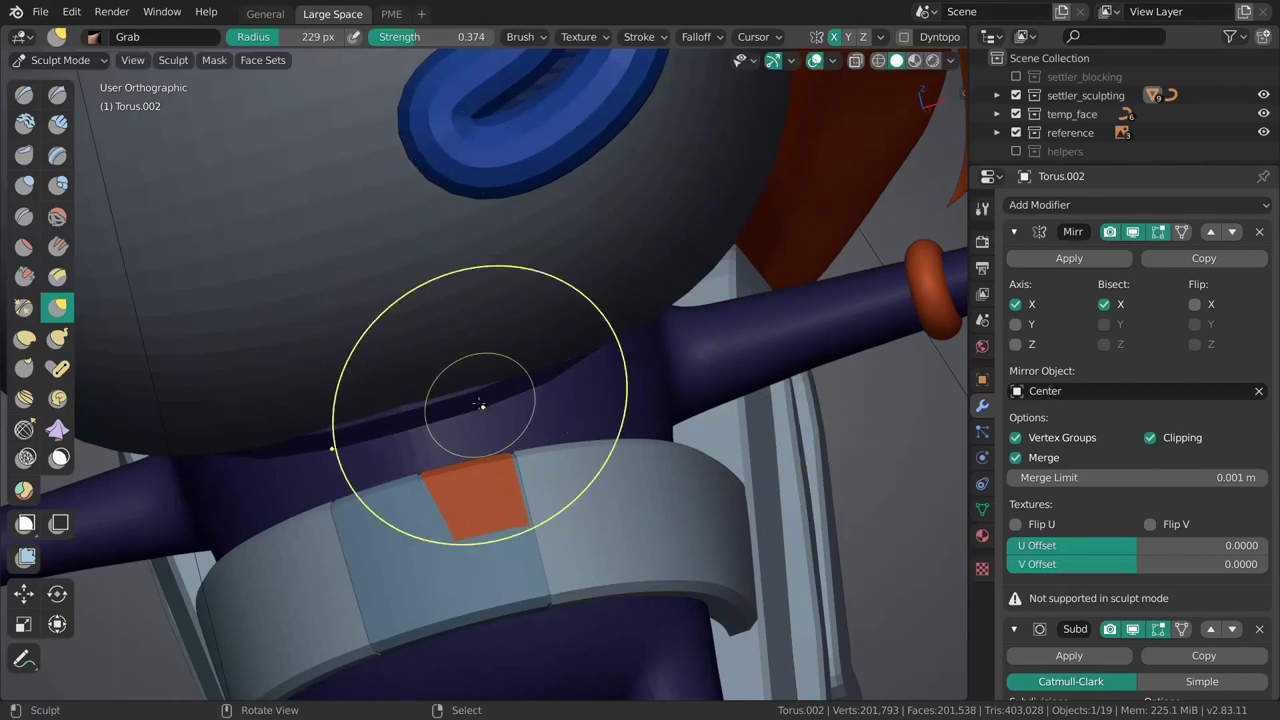
mouse_move(479, 403)
middle_mouse_down()
mouse_move(383, 386)
mouse_move(554, 330)
mouse_move(525, 372)
mouse_move(597, 325)
middle_mouse_up()
key("f")
left_click(571, 337)
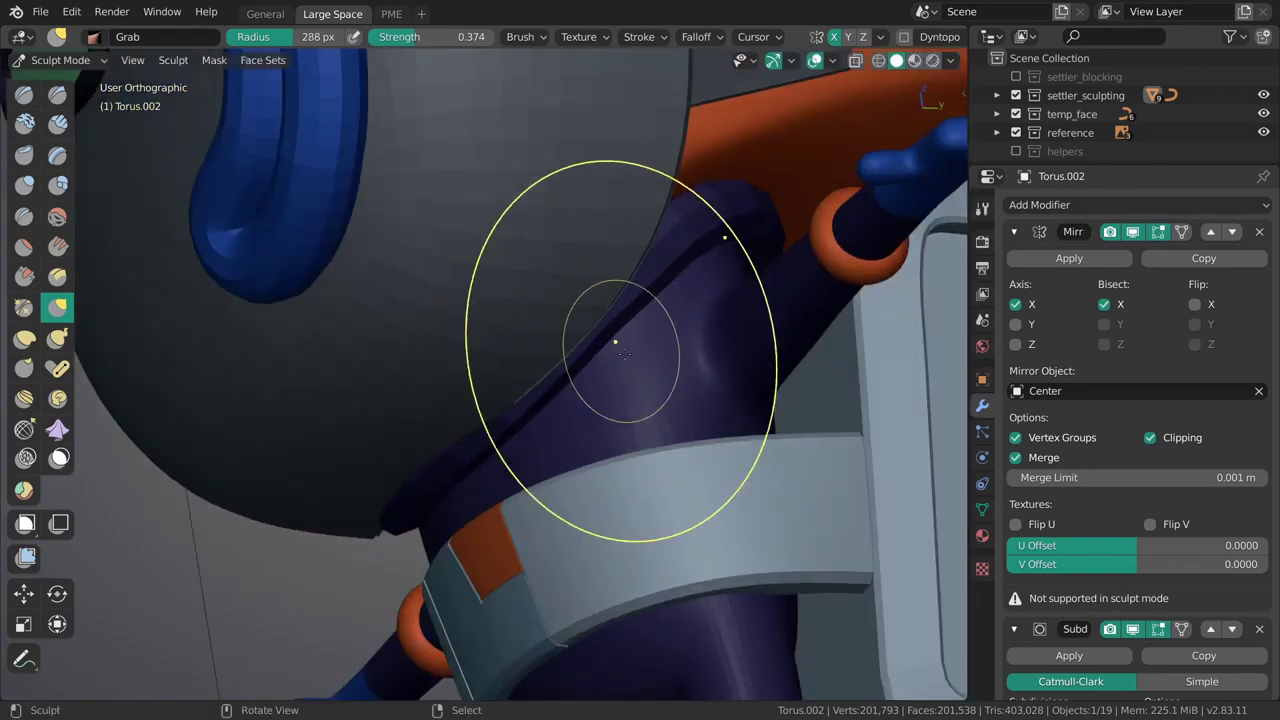
middle_click_drag(626, 369, 480, 392)
Select the grey head mesh and open it in Sculpt Mode from below with a 202 px Grab brush.
key("ctrl+Tab")
right_click(402, 379)
mouse_move(510, 518)
middle_mouse_down()
mouse_move(526, 540)
mouse_move(575, 411)
middle_mouse_up()
key("ctrl+Tab")
mouse_move(660, 497)
middle_mouse_down()
mouse_move(532, 312)
mouse_move(538, 447)
mouse_move(486, 404)
mouse_move(529, 408)
middle_mouse_up()
key("f")
left_click(485, 391)
key("shift+w")
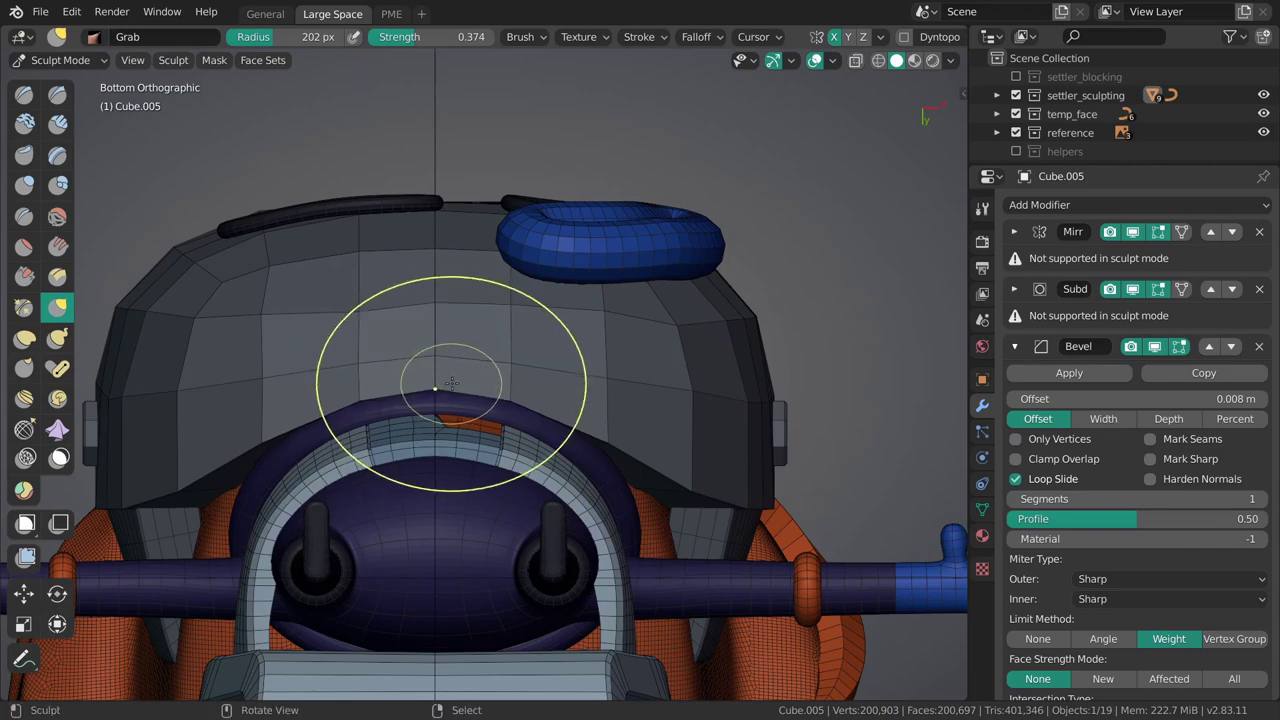
Nudge the head's lower rim next to the collar with Grab, and set the brush radius to 159 px.
key("bracketleft")
left_click_drag(509, 388, 514, 381)
key("ctrl+Tab")
key("ctrl+Tab")
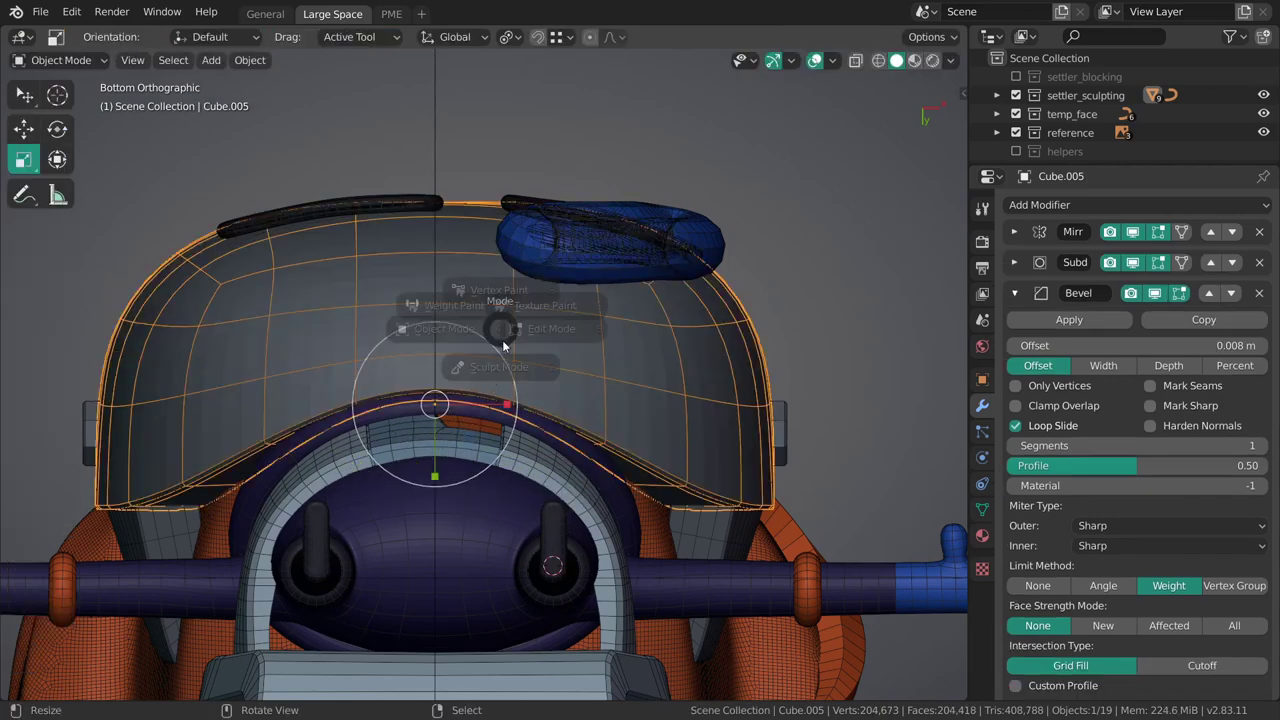
key("f")
left_click(632, 397)
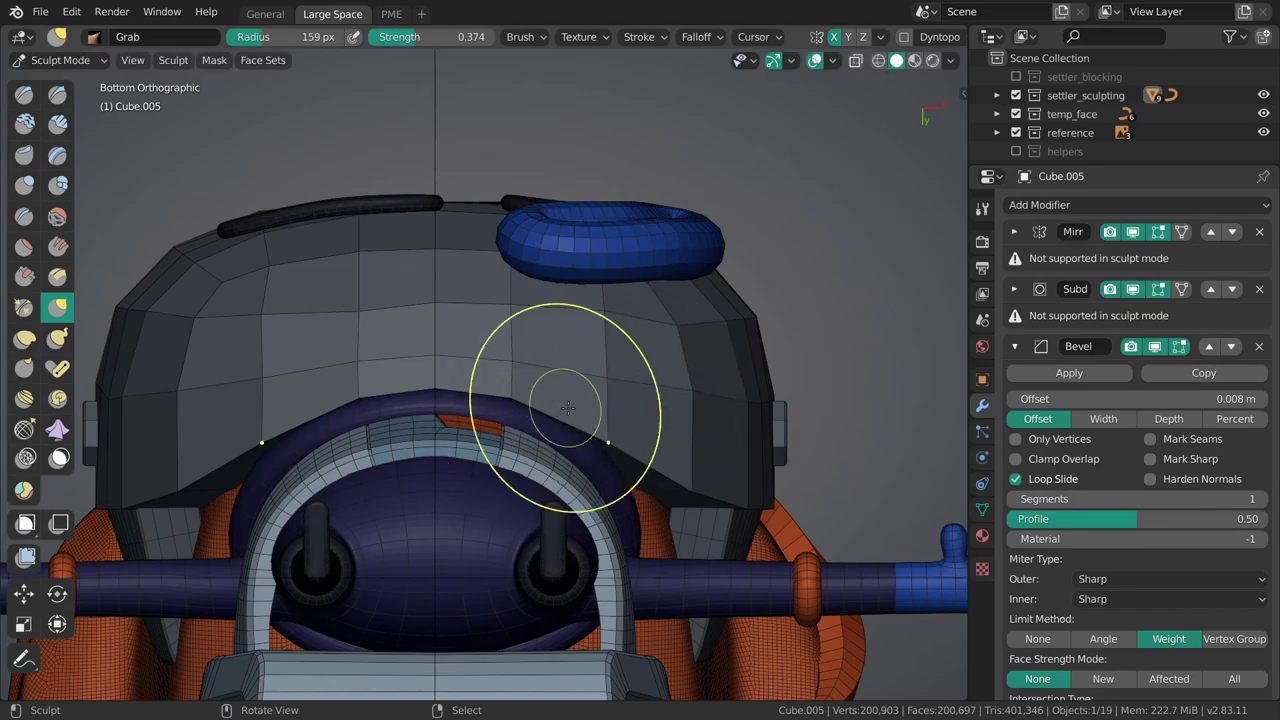
Expand the head's Mirror modifier settings, then pull the lower rim near the center using a 192 px Grab brush.
key("ctrl+Tab")
left_click(1012, 232)
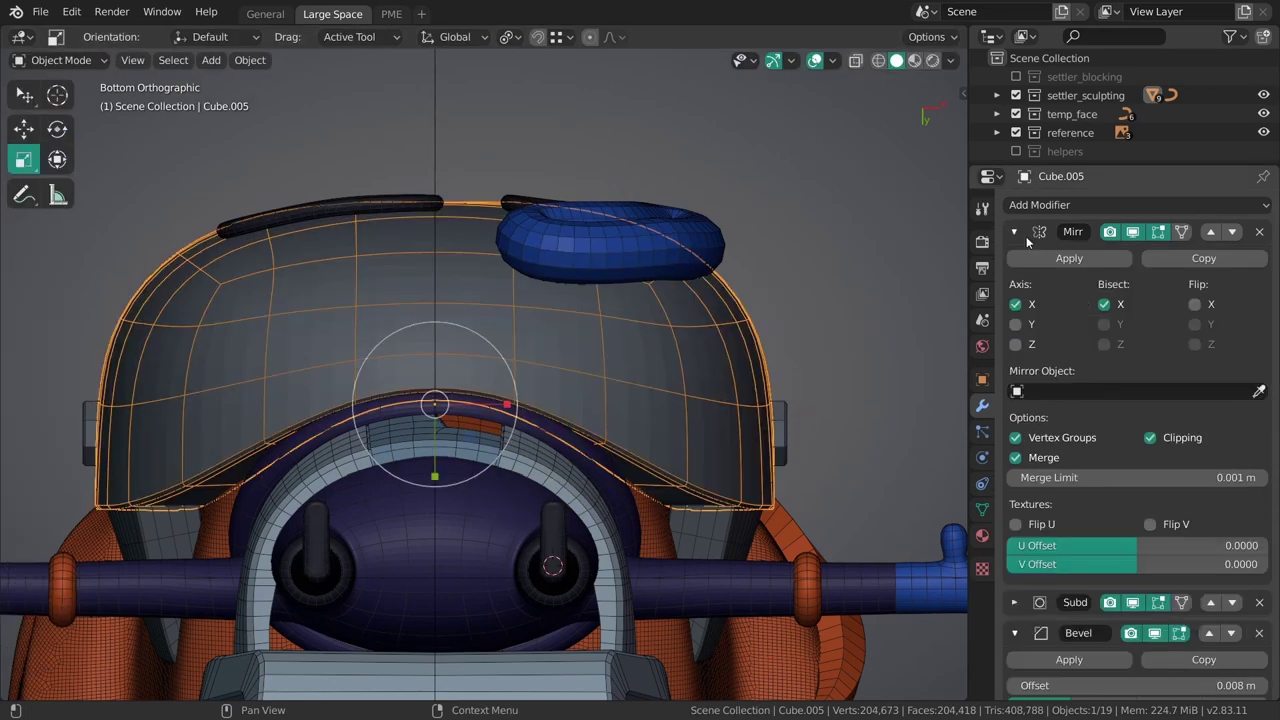
key("ctrl+Tab")
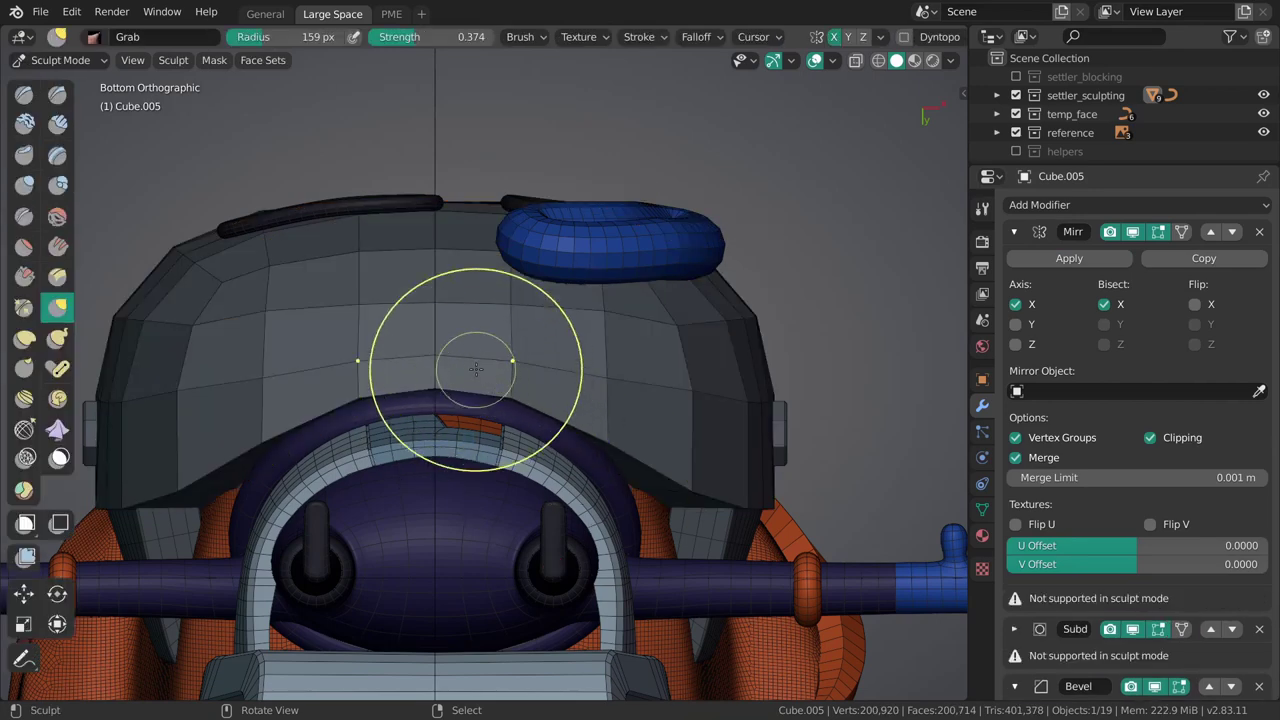
key("f")
left_click(508, 373)
key("f")
left_click(497, 375)
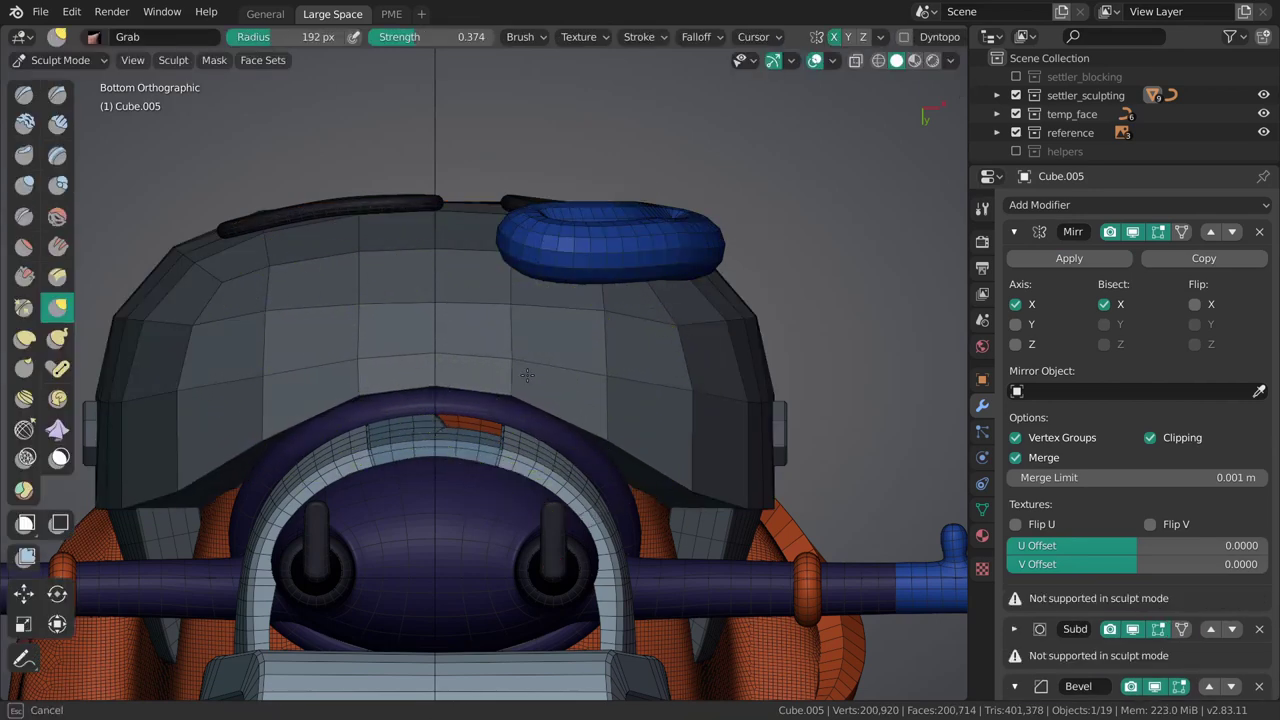
mouse_move(600, 413)
middle_mouse_down()
mouse_move(530, 395)
mouse_move(560, 380)
mouse_move(550, 373)
mouse_move(666, 398)
mouse_move(717, 368)
mouse_move(580, 417)
middle_mouse_up()
Switch to right view and adjust the head's lower rear edge along the collar with the Grab brush.
key("ctrl+Tab")
left_click(402, 456)
mouse_move(420, 450)
middle_mouse_down()
mouse_move(560, 428)
mouse_move(730, 440)
mouse_move(611, 400)
mouse_move(585, 457)
mouse_move(555, 415)
middle_mouse_up()
left_click(557, 414)
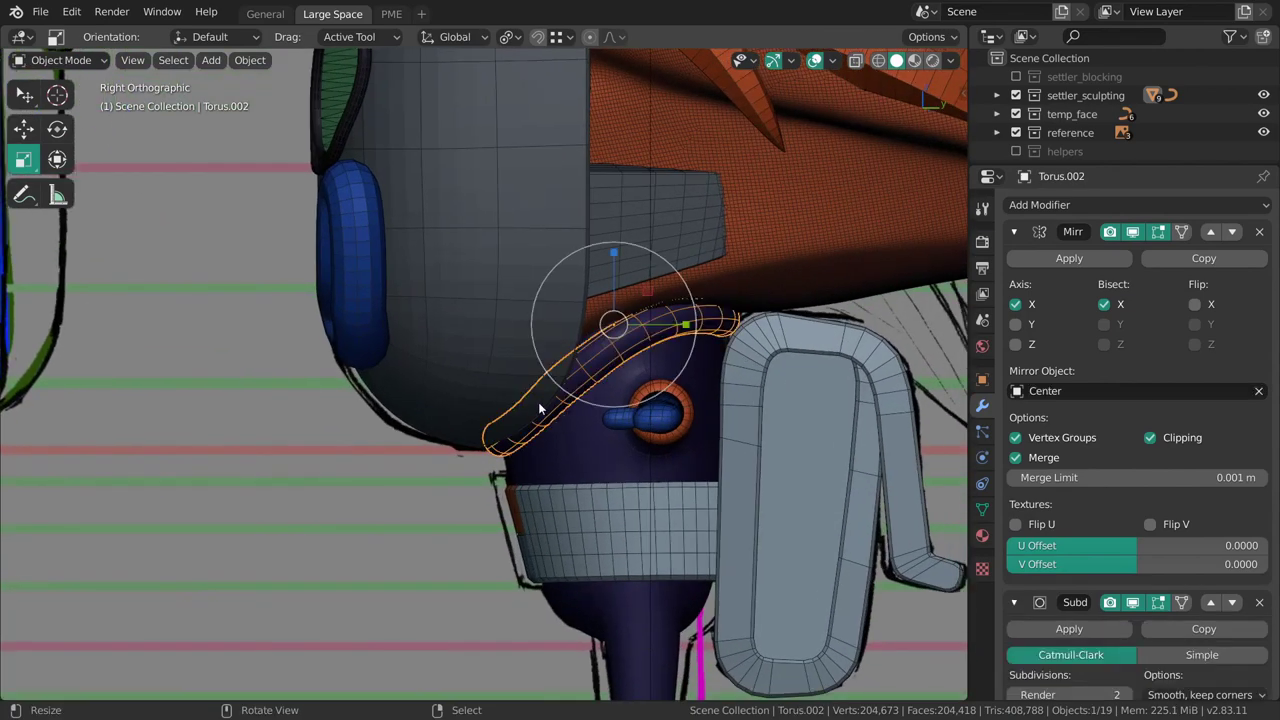
right_click(543, 372)
key("ctrl+Tab")
left_click(546, 468)
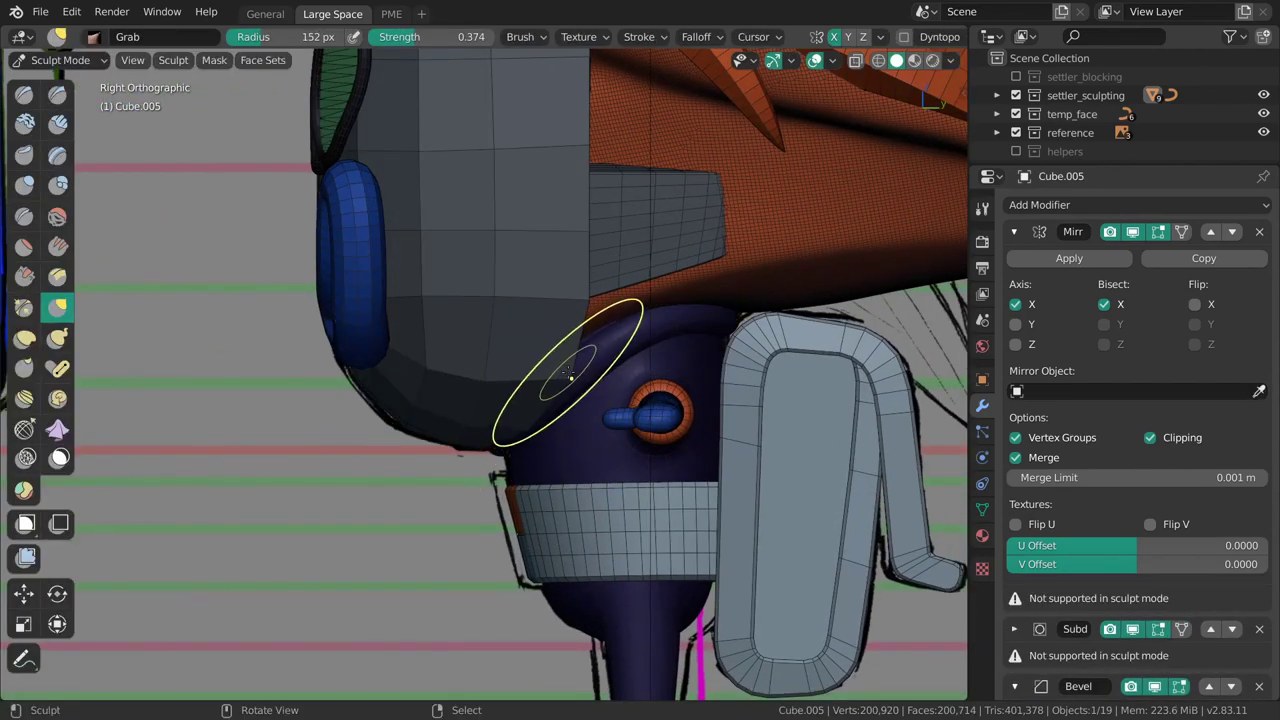
key("f")
left_click(571, 287)
mouse_move(589, 231)
middle_mouse_down("shift")
mouse_move(598, 302)
mouse_move(543, 277)
mouse_move(588, 355)
mouse_move(560, 288)
middle_mouse_up("shift")
Return to Object Mode, turn off the wireframe display and select the orange hair mesh.
mouse_move(562, 218)
middle_mouse_down()
mouse_move(491, 363)
mouse_move(602, 284)
mouse_move(664, 388)
mouse_move(581, 649)
mouse_move(439, 396)
middle_mouse_up()
key("ctrl+Tab")
key("alt+a")
key("shift+alt+z")
left_click(561, 345)
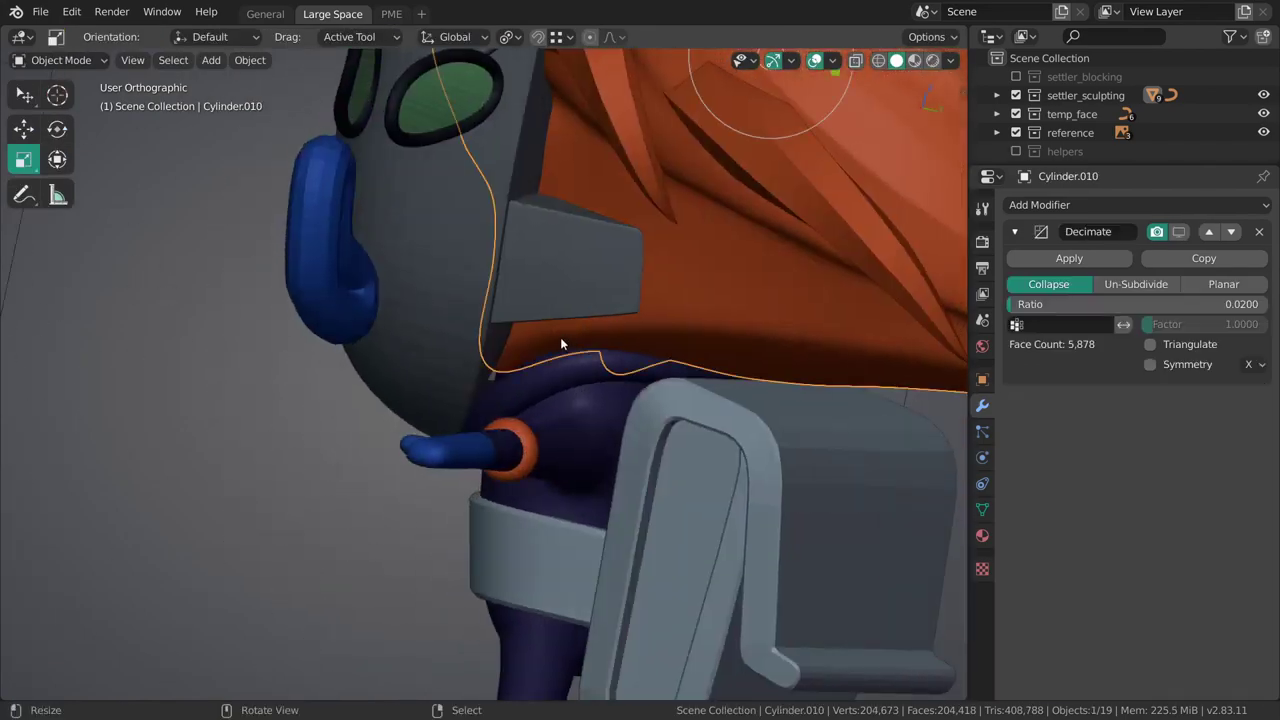
Switch the hair mesh to Sculpt Mode and adjust its lower edge behind the head using a 186 px Grab brush.
mouse_move(561, 345)
middle_mouse_down()
mouse_move(543, 407)
mouse_move(634, 442)
mouse_move(600, 405)
mouse_move(591, 279)
middle_mouse_up()
key("ctrl+Tab")
left_click(577, 362)
mouse_move(577, 362)
middle_mouse_down()
mouse_move(527, 410)
mouse_move(498, 416)
mouse_move(518, 424)
middle_mouse_up()
key("f")
left_click(518, 418)
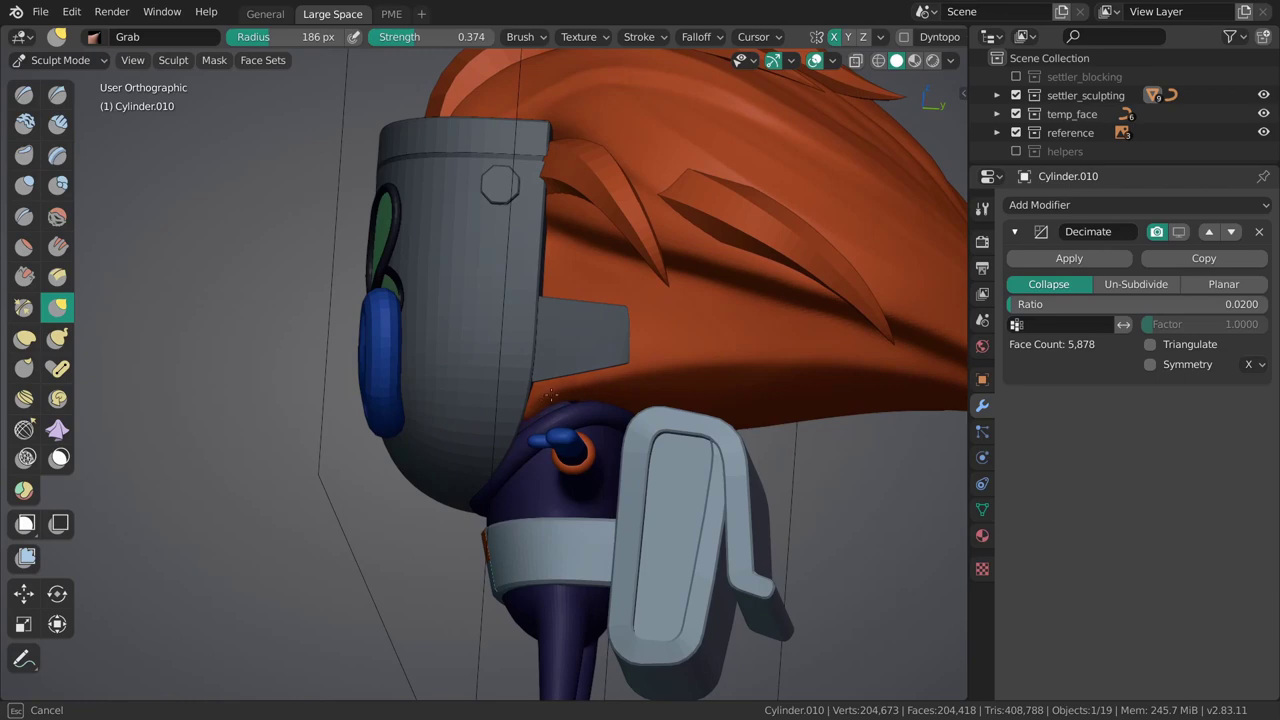
mouse_move(574, 363)
middle_mouse_down()
mouse_move(545, 378)
mouse_move(566, 349)
mouse_move(591, 353)
mouse_move(526, 420)
mouse_move(521, 395)
mouse_move(556, 422)
mouse_move(533, 460)
mouse_move(608, 471)
mouse_move(621, 377)
mouse_move(532, 372)
mouse_move(463, 435)
mouse_move(680, 401)
middle_mouse_up()
Return to Object Mode, hide the temp_face collection, and select the body's upper rim edge loop in Edit Mode.
key("ctrl+Tab")
key("alt+a")
right_click(515, 431)
scroll(556, 424, "up", 2)
left_click(502, 411)
key("Tab")
middle_click_drag(606, 382, 611, 409)
key("Tab")
right_click(550, 366)
left_click(560, 372)
key("Tab")
right_click(530, 384, "alt")
middle_click_drag(533, 394, 668, 385)
Scale the selected upper rim loop of the body in small increments, mainly widening it along the X axis.
key("s")
key("Tab")
key("Tab")
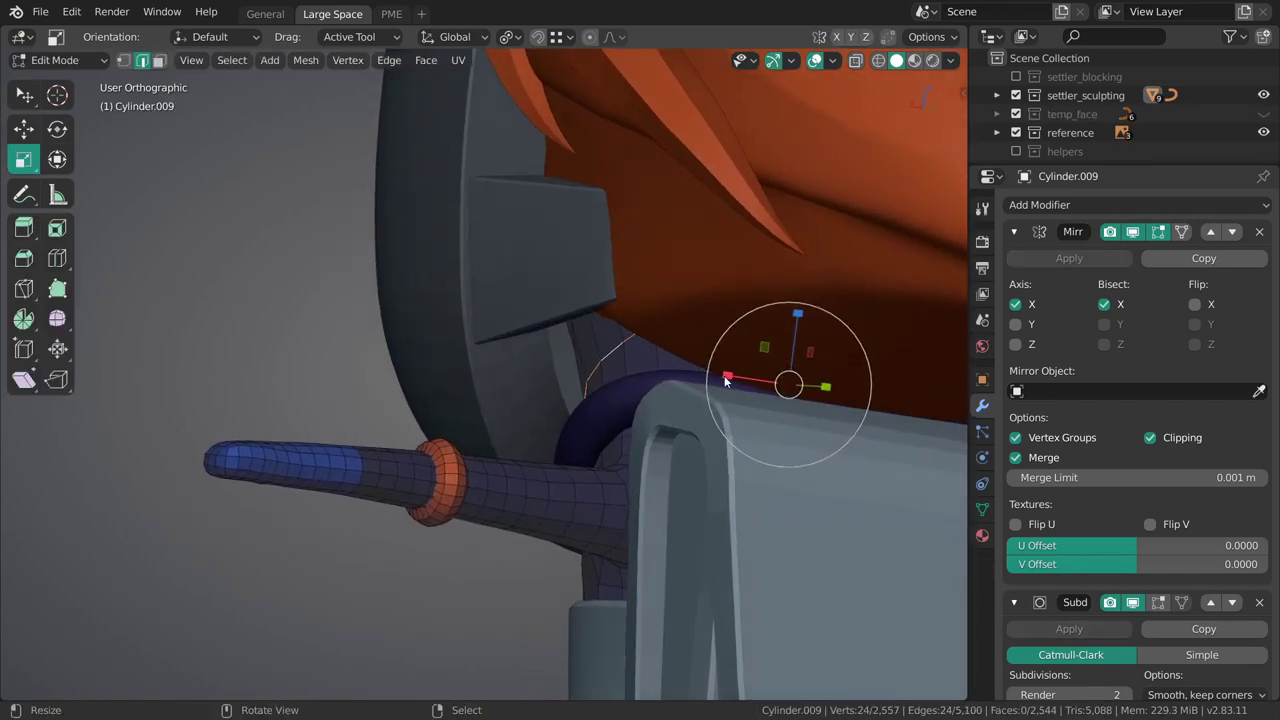
left_click_drag(727, 380, 718, 380)
middle_click_drag(718, 380, 683, 383)
left_click_drag(683, 383, 680, 368)
middle_click_drag(680, 368, 543, 224)
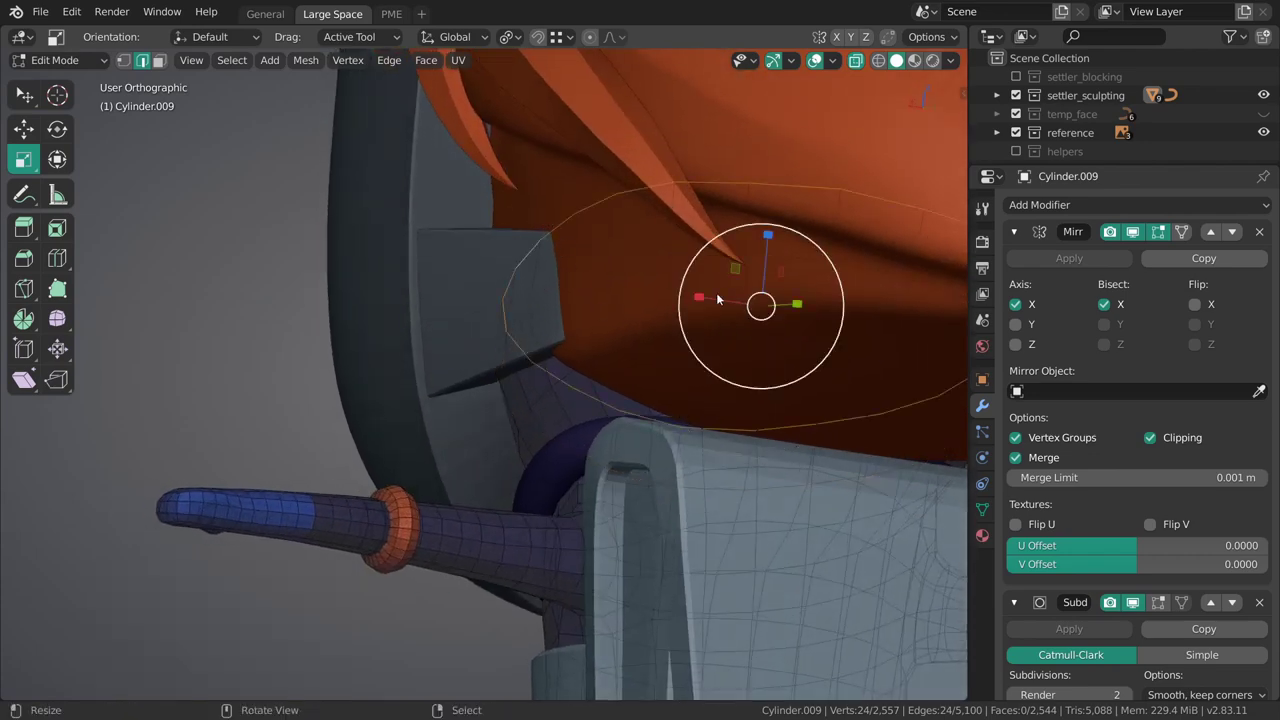
left_click_drag(700, 298, 694, 296)
key("alt+a")
middle_click_drag(620, 387, 610, 357, "shift")
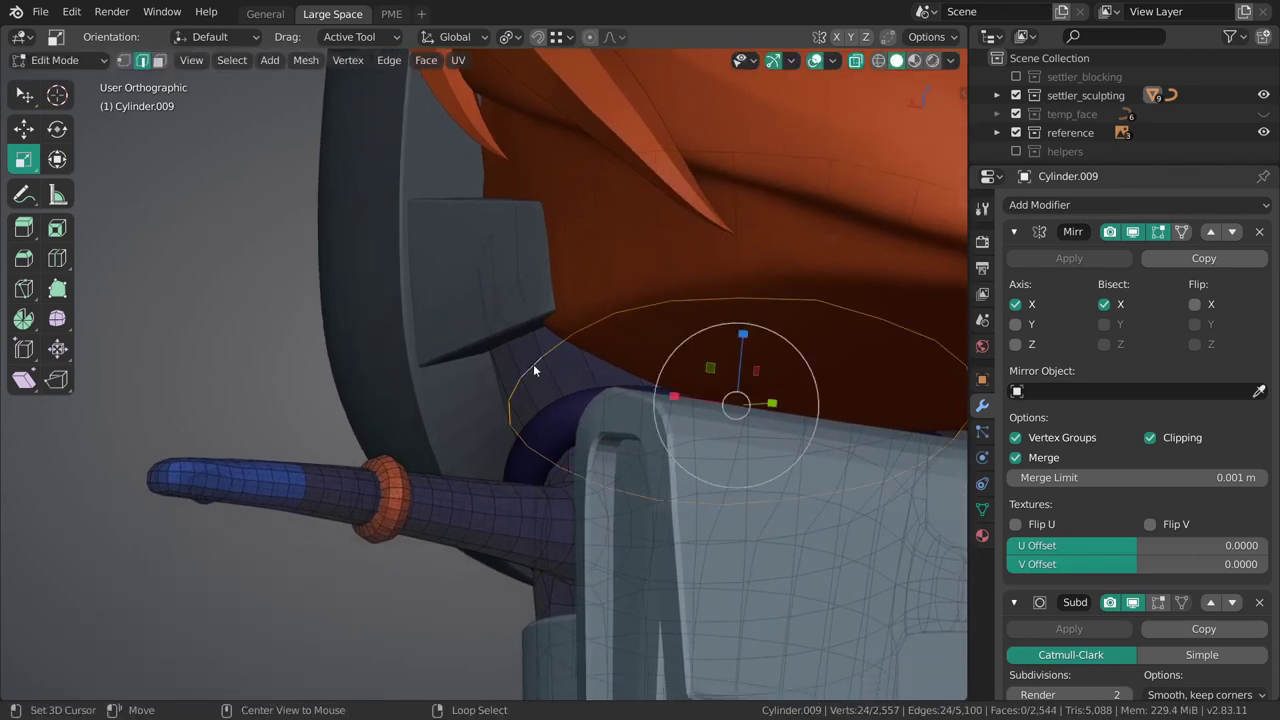
left_click_drag(675, 400, 671, 399)
left_click(513, 294)
left_click_drag(450, 297, 458, 291)
left_click_drag(679, 343, 680, 336)
Switch the body mesh from Edit Mode to Sculpt Mode with the Grab brush active.
middle_click_drag(617, 378, 686, 349)
key("ctrl+Tab")
left_click(536, 352)
mouse_move(534, 368)
middle_mouse_down()
mouse_move(529, 430)
mouse_move(551, 438)
mouse_move(625, 358)
mouse_move(486, 345)
mouse_move(554, 370)
mouse_move(519, 415)
mouse_move(566, 380)
mouse_move(622, 398)
middle_mouse_up()
key("ctrl+Tab")
left_click(623, 468)
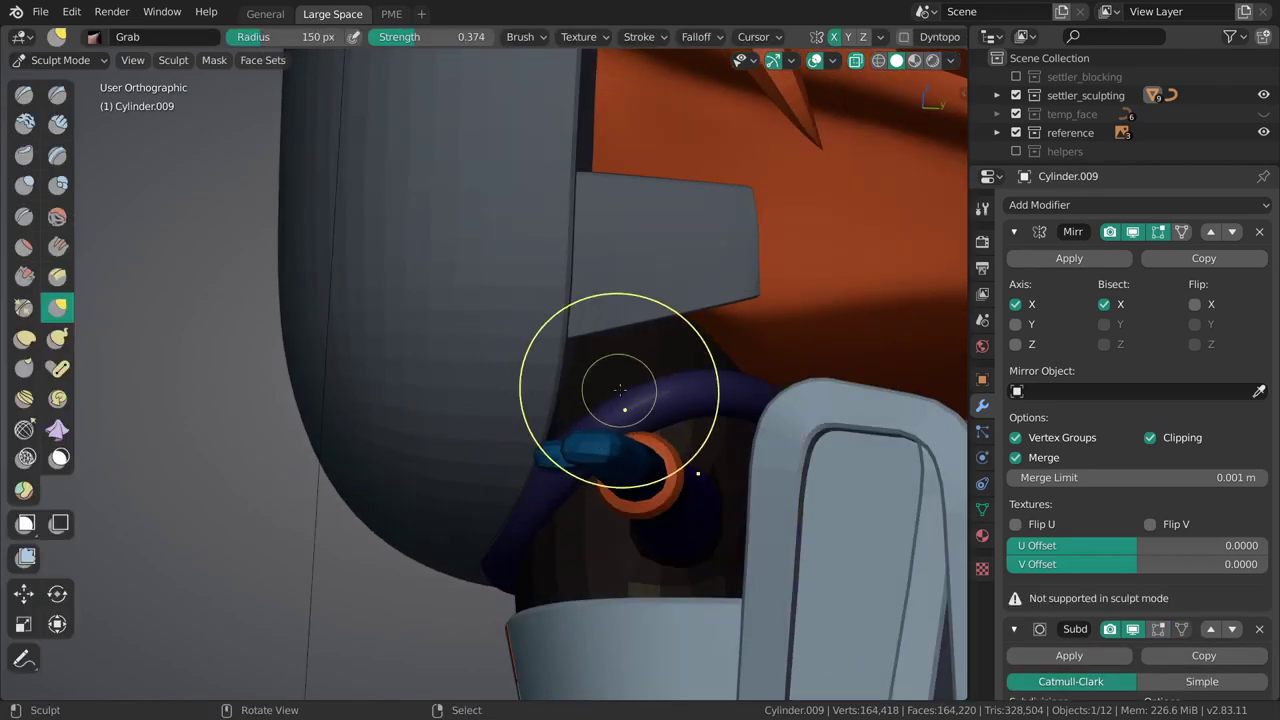
key("ctrl+Tab")
left_click(545, 394)
key("ctrl+Tab")
left_click(580, 426)
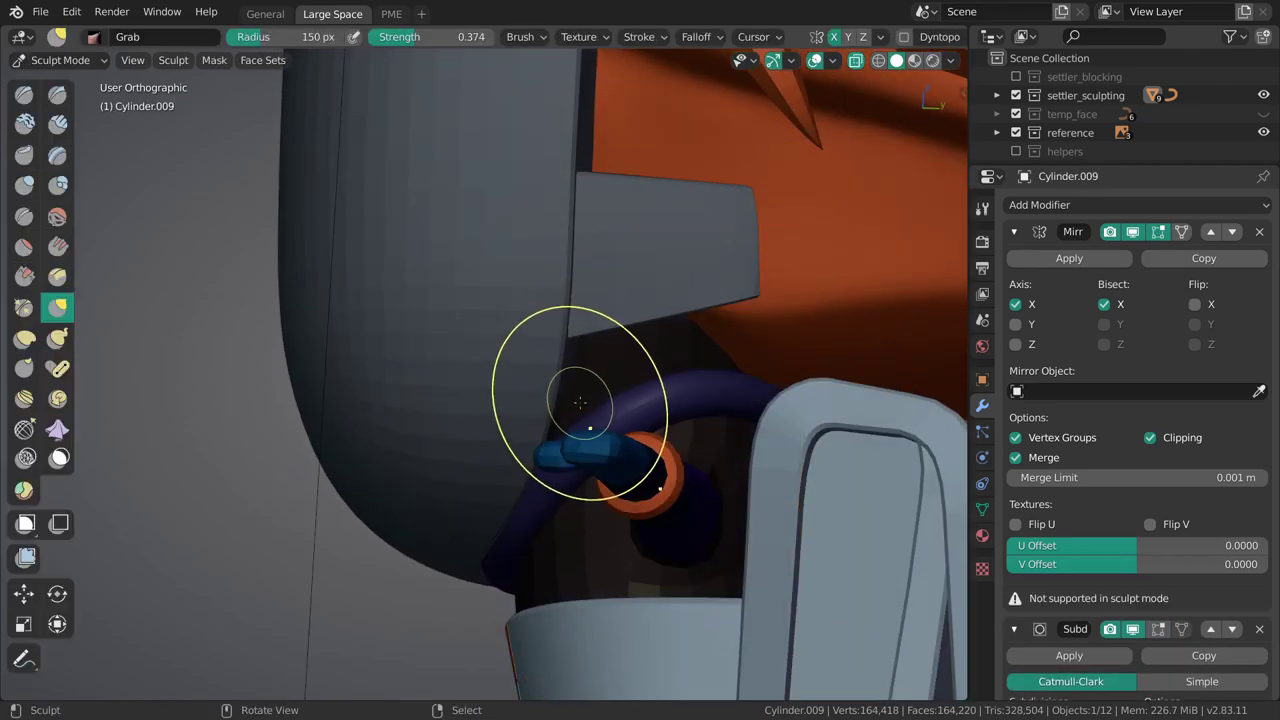
Isolate the body in local view, switch to the right view, and activate the Grab 2D brush with an 82 px radius.
key("KP_Divide")
key("grave")
left_click(483, 314)
key("grave")
middle_click_drag(483, 314, 752, 453, "shift")
left_click(686, 377)
scroll(580, 403, "up", 4)
middle_click_drag(550, 342, 548, 332, "alt")
key("bracketright")
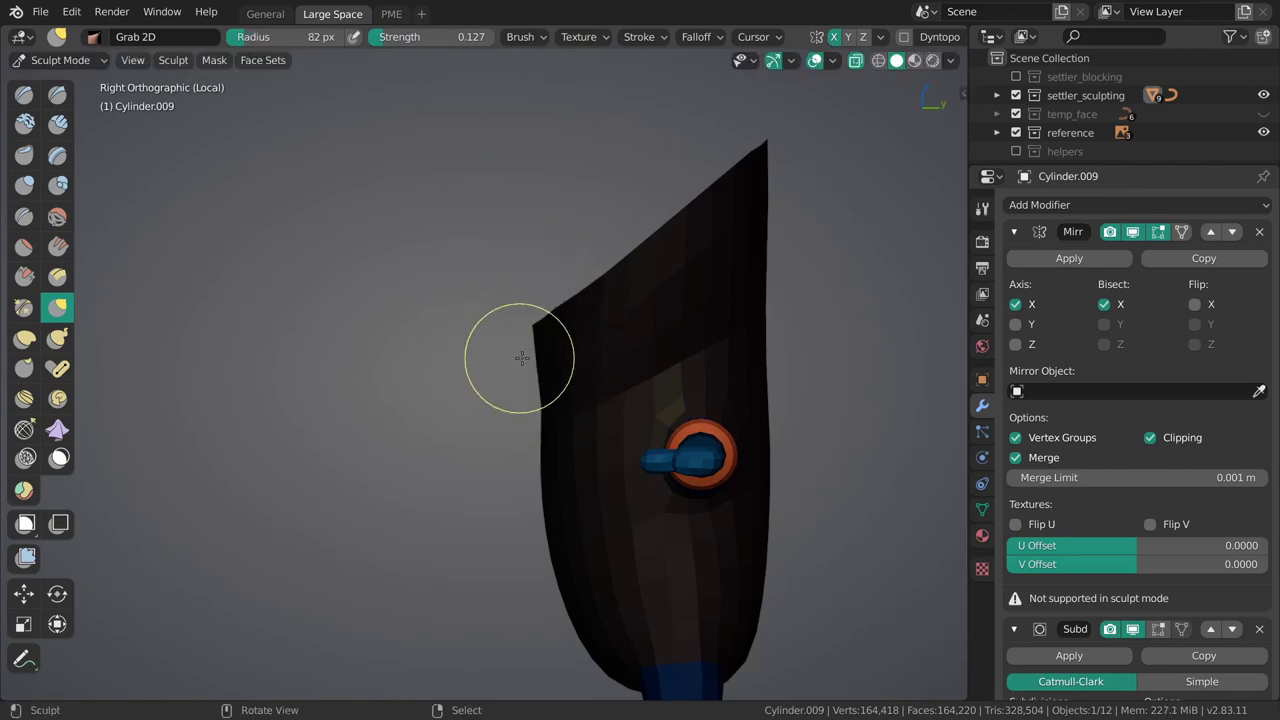
Even out the slanted upper rim and the upper front edge of the body using Grab 2D at about 90 to 100 px.
key("bracketleft")
key("bracketleft")
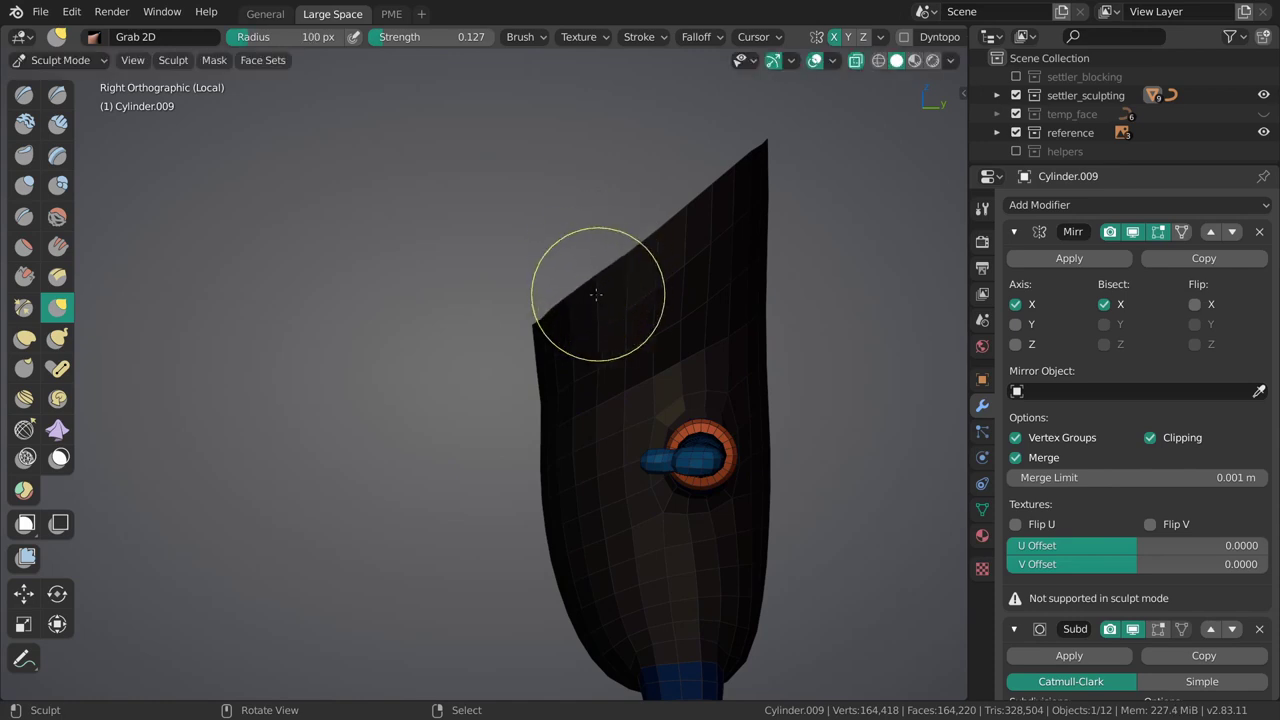
key("bracketleft")
key("bracketleft")
key("bracketleft")
key("bracketleft")
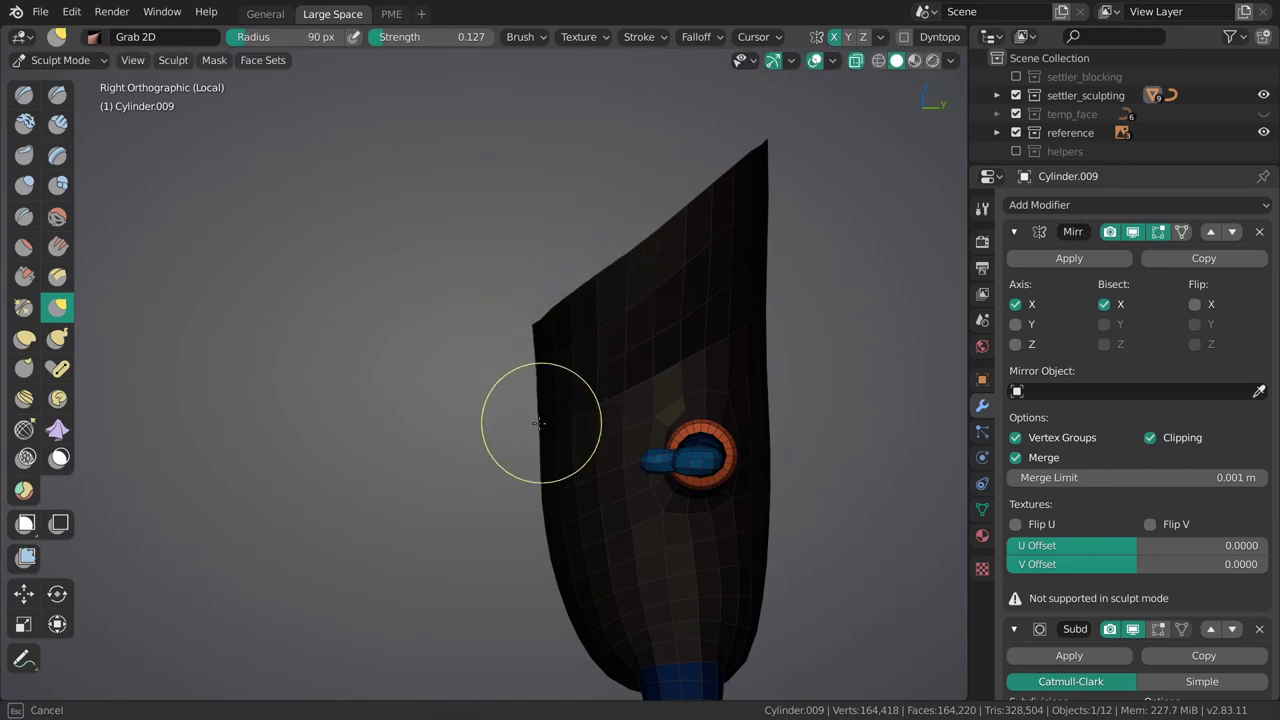
key("bracketleft")
key("bracketleft")
key("bracketleft")
Pull the front corner of the body's upper rim slightly outward with Grab 2D, enlarging the brush to 182 px.
key("f")
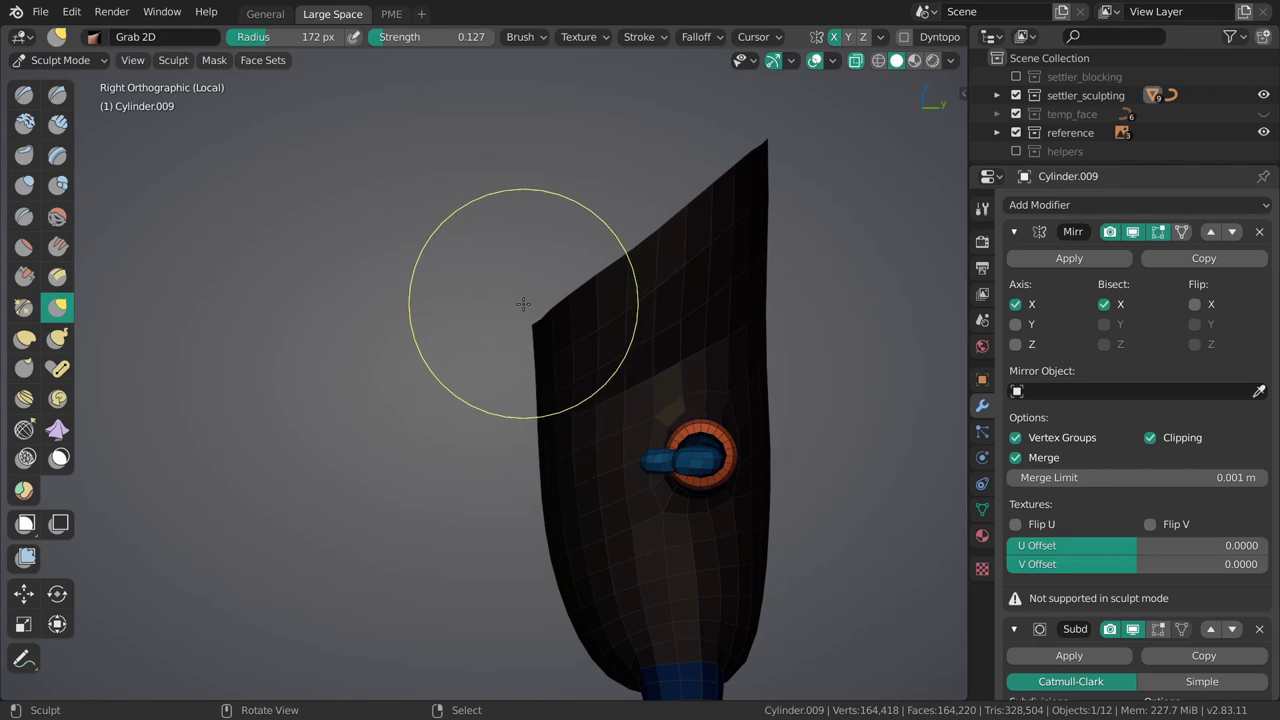
left_click(534, 320)
key("f")
left_click(544, 311)
key("f")
left_click(538, 366)
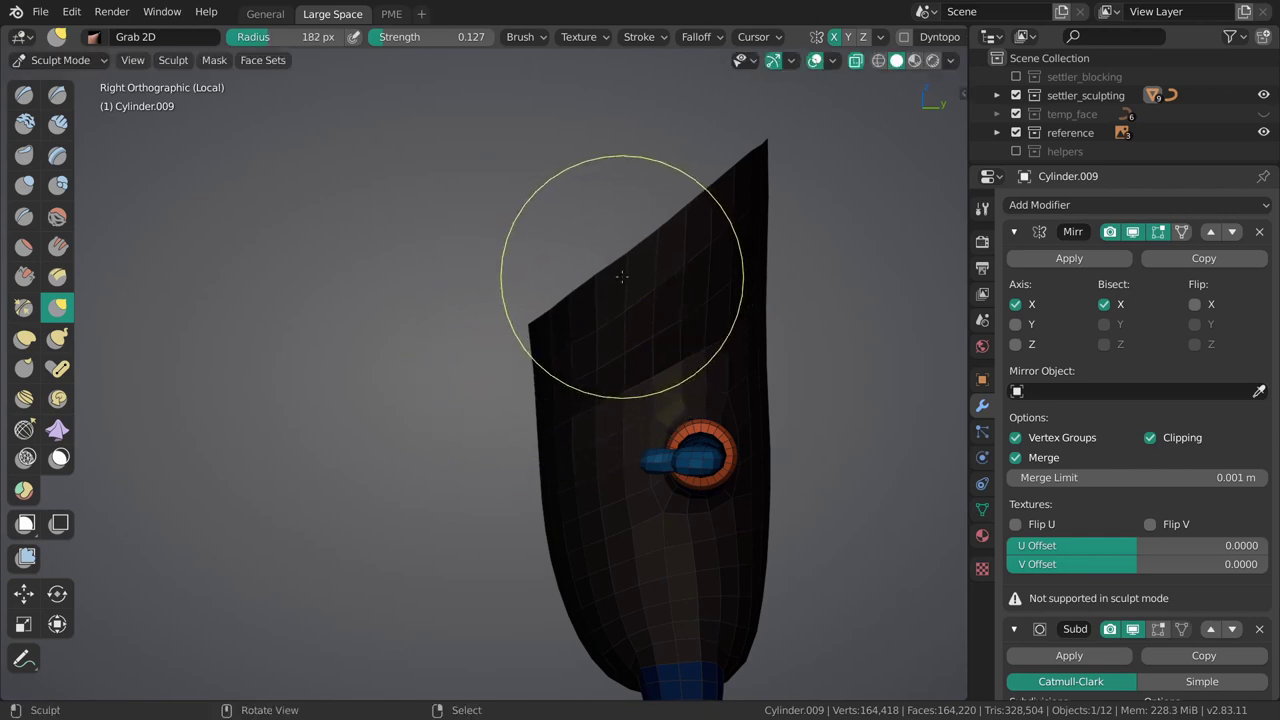
Refine the front profile of the body below the rim corner with Grab 2D strokes, resizing the brush between them.
key("f")
left_click(528, 323)
left_click_drag(518, 323, 519, 328)
key("f")
left_click(523, 337)
key("f")
left_click(530, 362)
middle_click_drag(547, 425, 538, 394, "shift")
key("f")
left_click(556, 390)
left_click_drag(544, 382, 531, 377)
middle_click_drag(672, 573, 531, 266, "shift")
mouse_move(576, 351)
middle_mouse_down("ctrl")
mouse_move(587, 399)
mouse_move(505, 356)
mouse_move(531, 349)
middle_mouse_up("ctrl")
Realign to the right view and continue shaping the body's side profile down to the lower torso.
key("grave")
left_click(711, 413)
key("f")
left_click(486, 366)
key("f")
left_click(540, 339)
left_click_drag(548, 338, 549, 341)
middle_click_drag(735, 372, 550, 381, "shift")
key("f")
left_click(622, 363)
Turn off Use Deform Only and inspect the smoothed hips and legs in Edit Mode and Sculpt Mode.
scroll(926, 37, "down", 4)
left_click(938, 38)
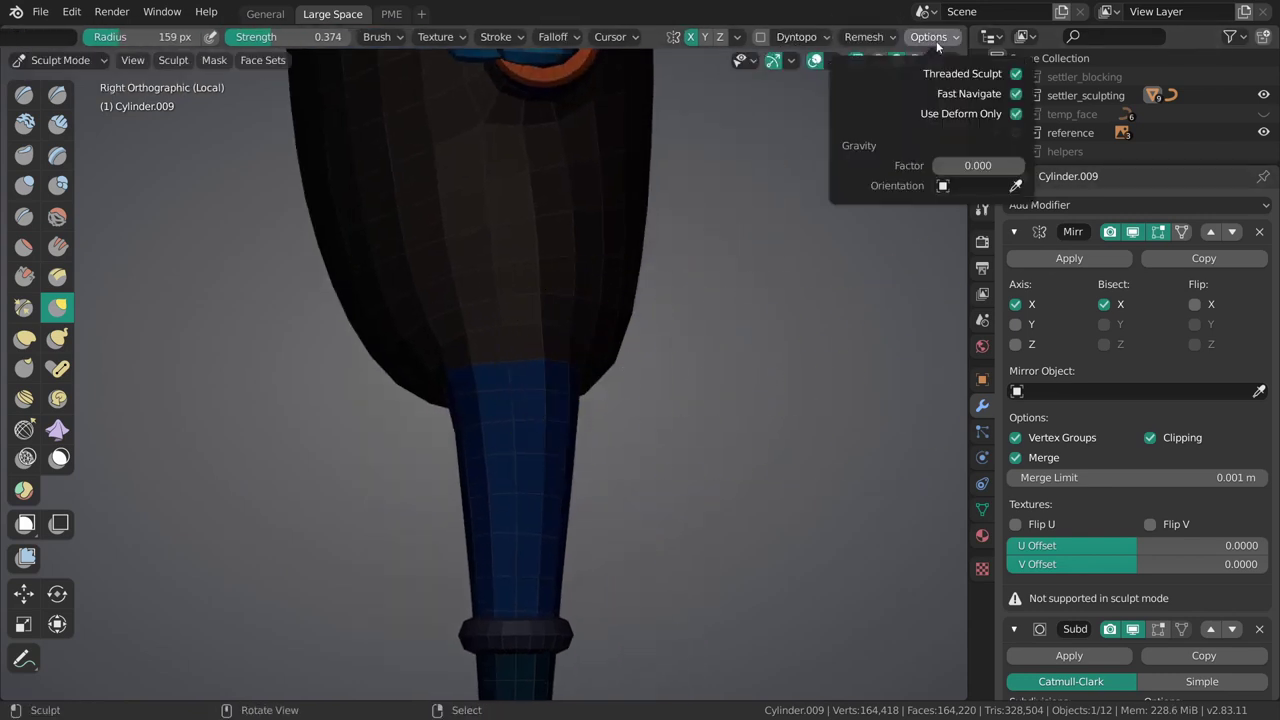
left_click(1015, 114)
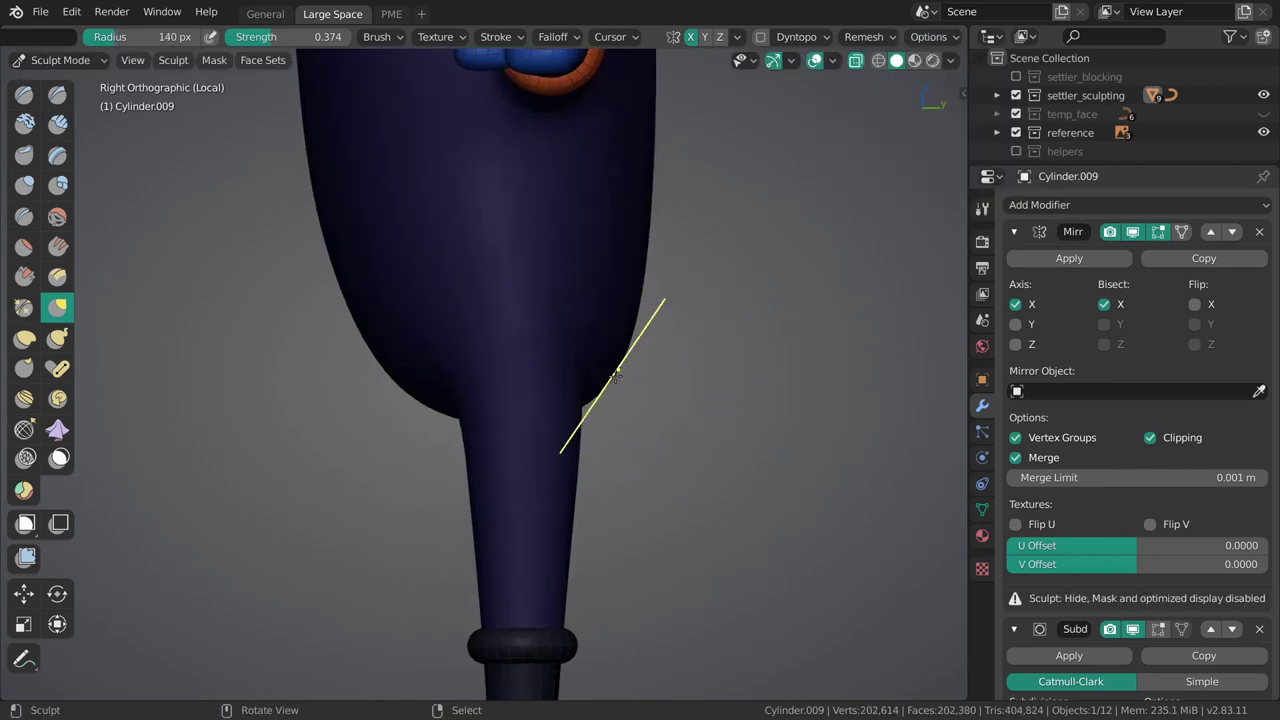
middle_click_drag(619, 362, 565, 406)
key("Tab")
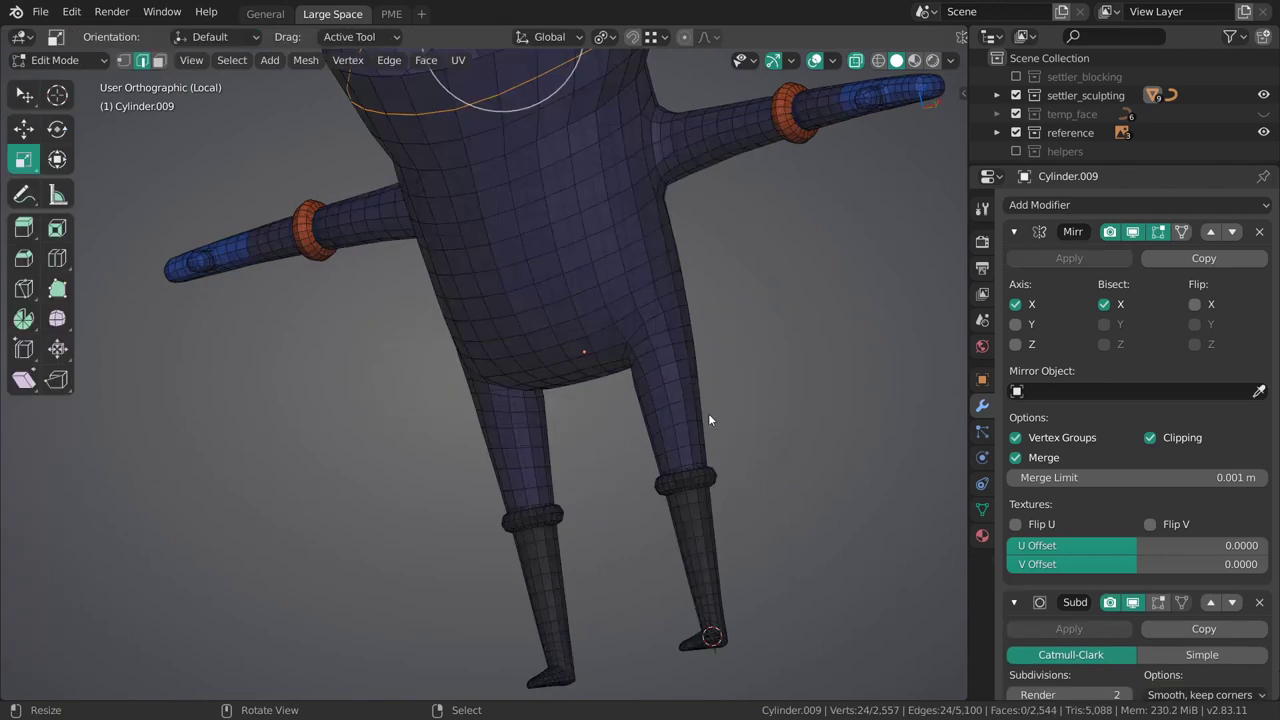
middle_click_drag(701, 402, 643, 339)
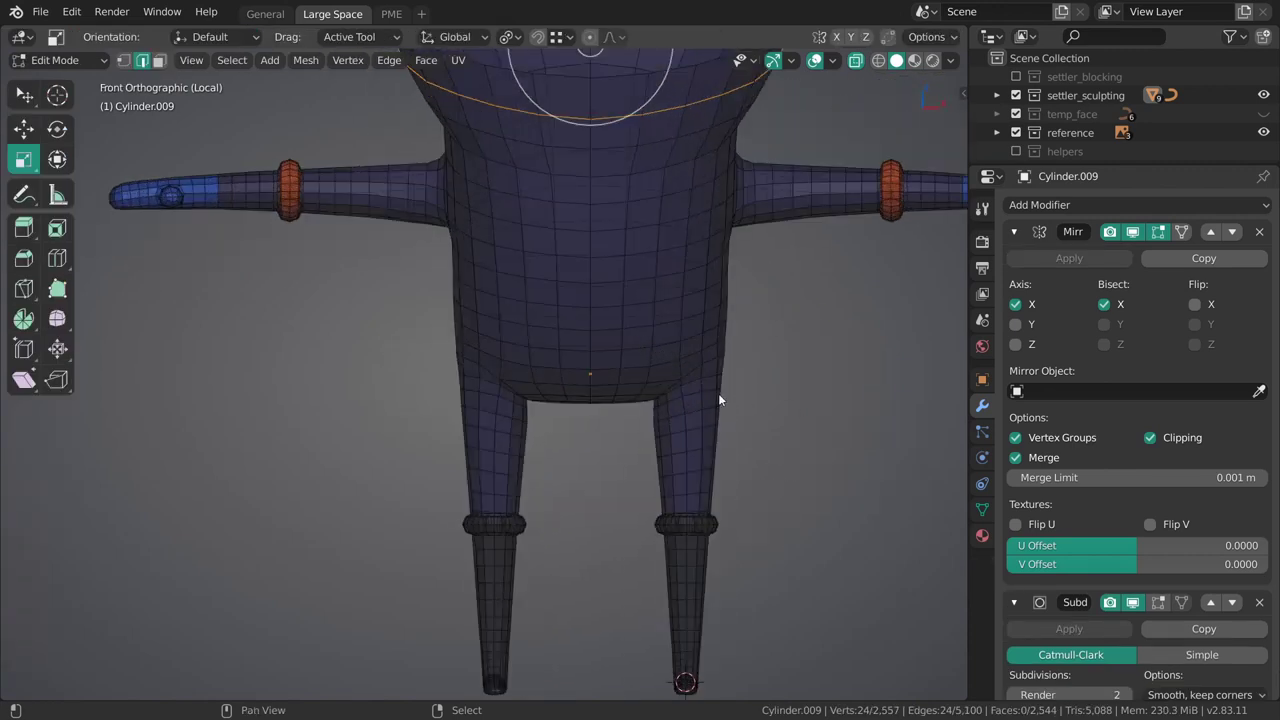
middle_click_drag(689, 398, 592, 368, "shift")
left_click(918, 37)
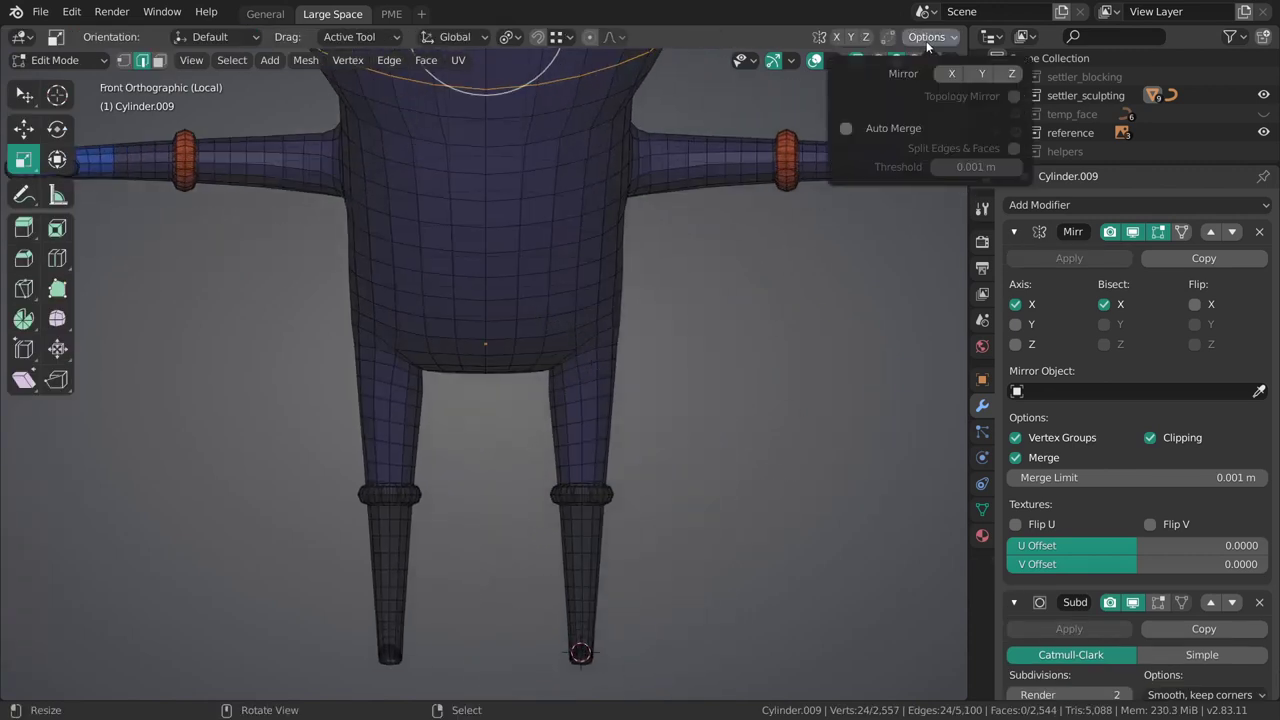
key("ctrl+Tab")
left_click(606, 382)
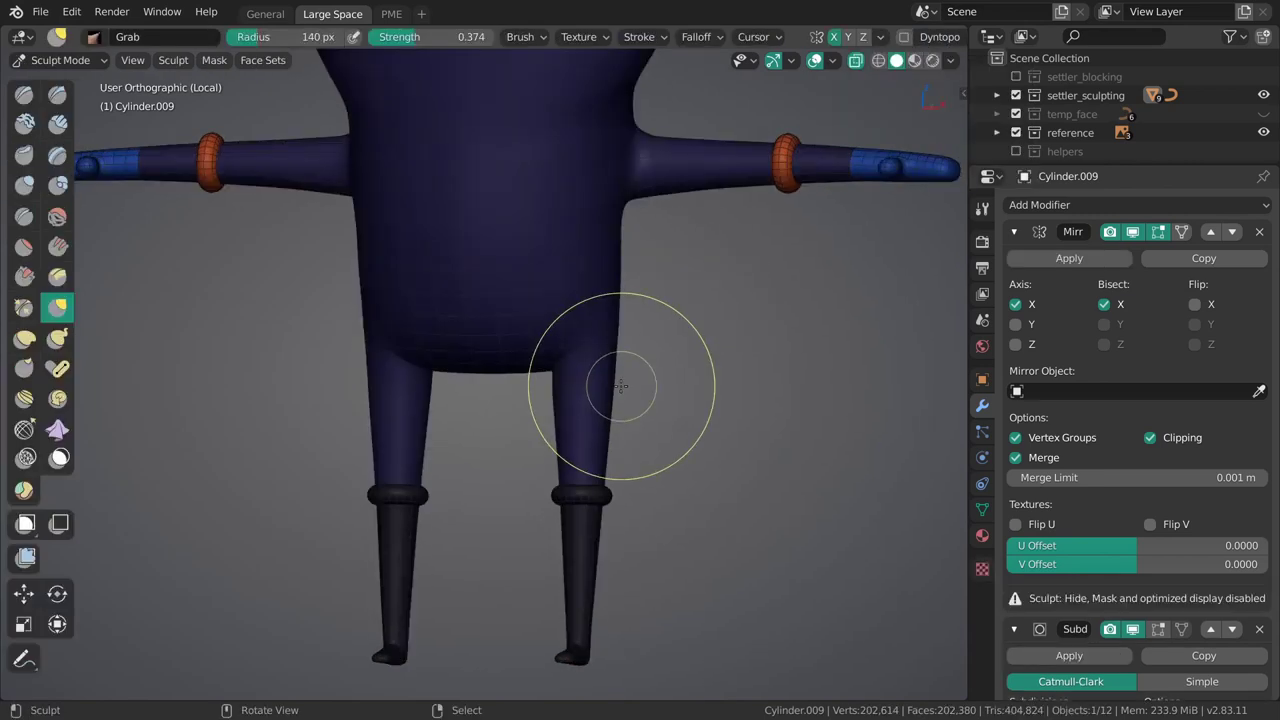
mouse_move(606, 382)
middle_mouse_down()
mouse_move(491, 358)
mouse_move(484, 368)
middle_mouse_up()
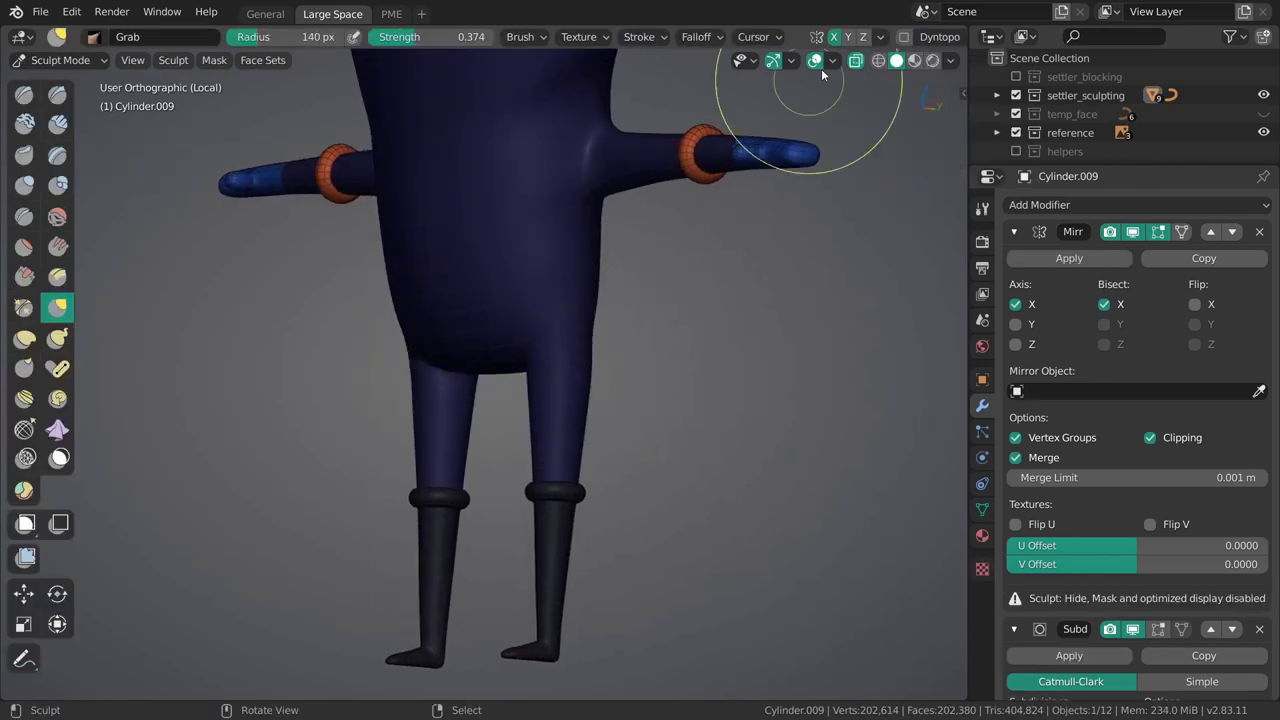
Turn the Use Deform Only sculpt option back on.
scroll(920, 37, "down", 4)
left_click(922, 37)
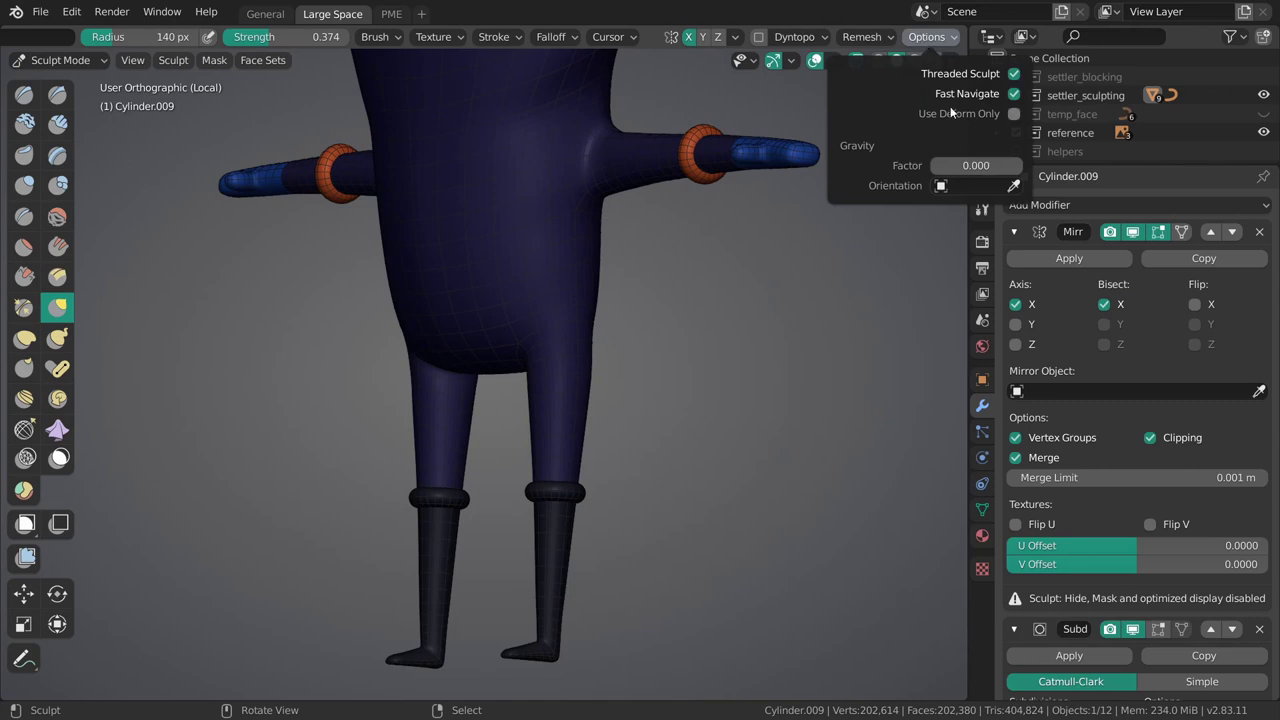
left_click(1014, 114)
Hide the leg face sets so the lower end of the torso is exposed for sculpting.
middle_click_drag(590, 355, 672, 320)
scroll(572, 366, "up", 2)
scroll(640, 258, "down", 2)
middle_click_drag(628, 256, 654, 329, "shift")
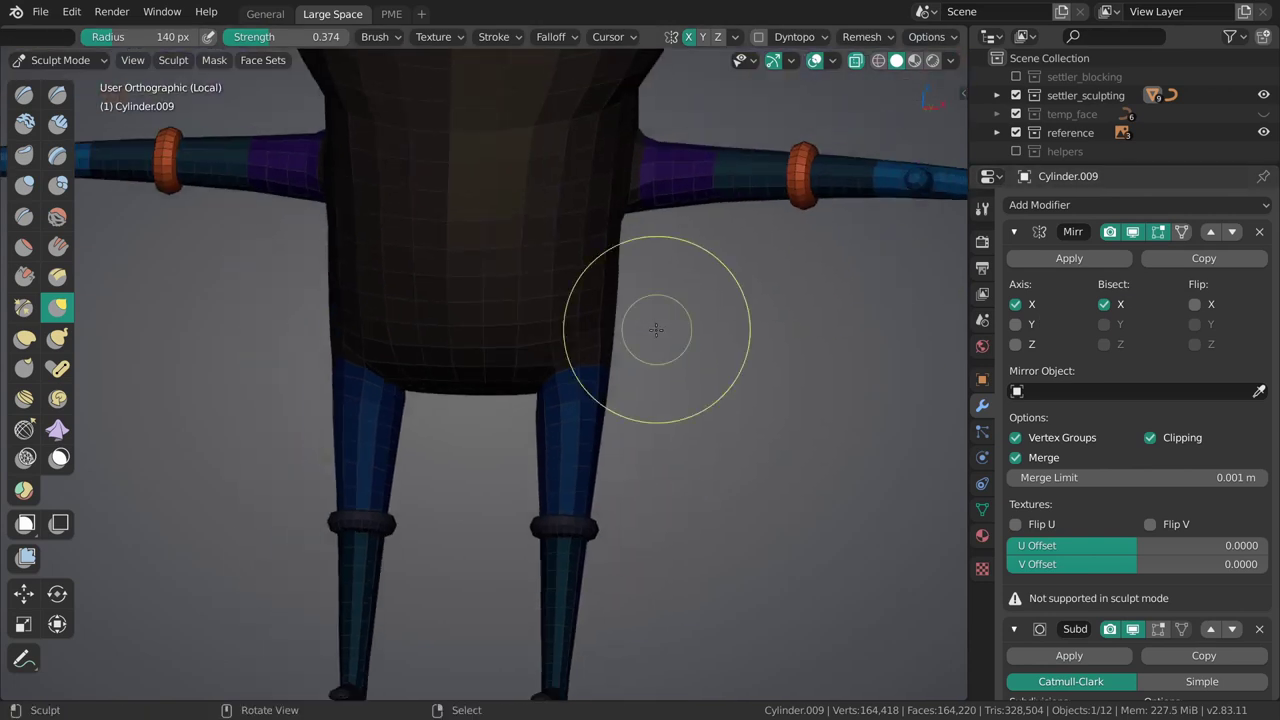
middle_click_drag(571, 452, 737, 400, "shift")
key("shift+h")
key("shift+h")
middle_click_drag(586, 283, 582, 374, "shift")
scroll(608, 330, "up", 2)
Shape the torso's lower rear contour with several Grab strokes, changing the brush radius between them.
key("f")
left_click(566, 360)
key("f")
left_click(576, 362)
key("f")
left_click(603, 364)
scroll(603, 364, "up", 1, "shift")
middle_click_drag(619, 377, 588, 389, "shift")
Round the torso's rear corner beside the leg opening in right view using a Grab brush of 170 px.
key("f")
left_click(591, 380)
key("f")
left_click(592, 400)
key("bracketleft")
middle_click_drag(577, 405, 583, 396, "shift")
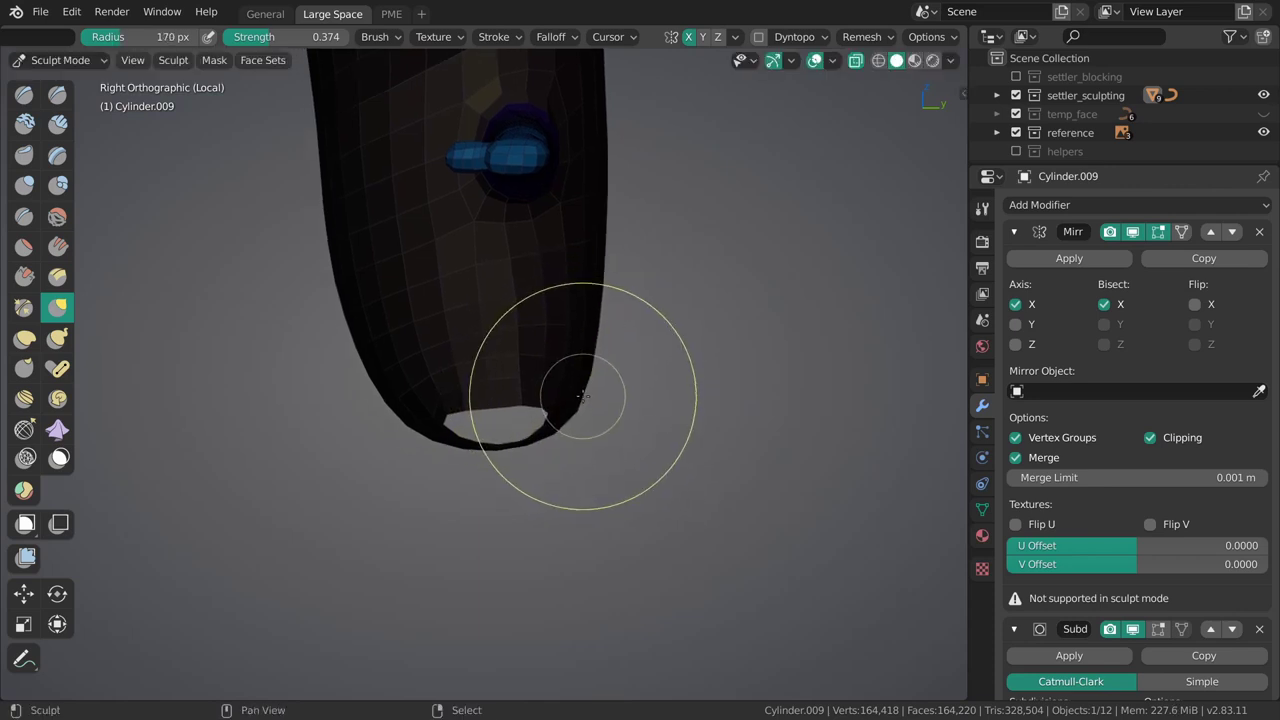
Adjust the bottom of the torso between the leg openings from below with a 142 px Grab brush.
mouse_move(570, 439)
middle_mouse_down()
mouse_move(557, 420)
mouse_move(591, 367)
middle_mouse_up()
key("f")
left_click(560, 426)
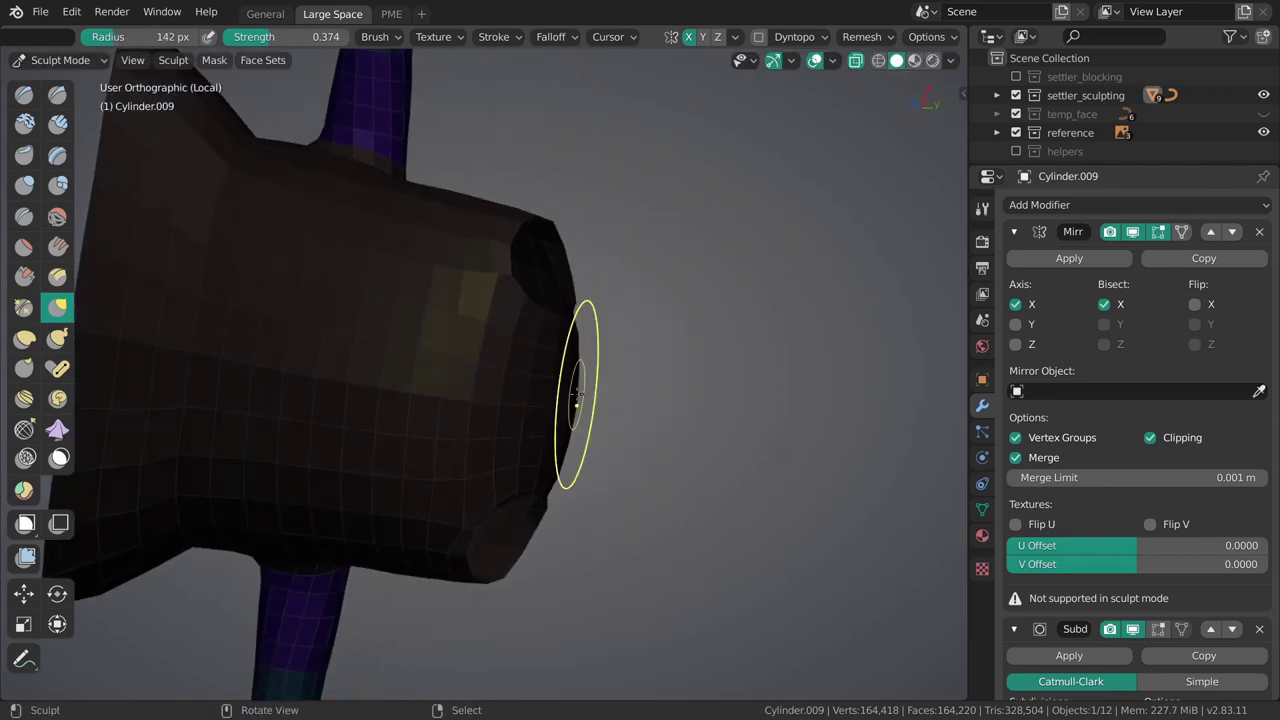
mouse_move(589, 380)
middle_mouse_down()
mouse_move(551, 377)
mouse_move(569, 335)
middle_mouse_up()
Show the legs again, refine the lower torso surface with a 144 px Grab brush, and enlarge the brush.
mouse_move(575, 398)
middle_mouse_down()
mouse_move(557, 386)
mouse_move(455, 428)
middle_mouse_up()
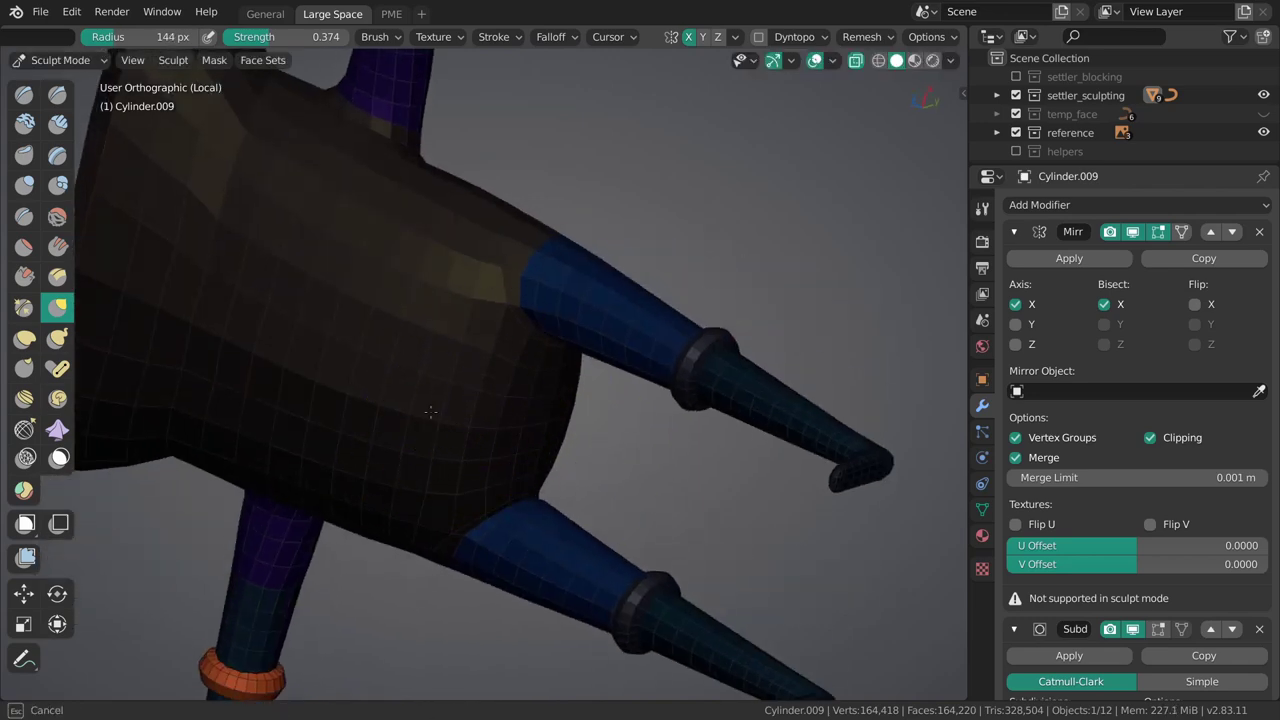
left_click_drag(401, 430, 398, 433)
middle_click_drag(590, 385, 390, 391)
key("f")
left_click(426, 391)
Refine the lower torso's front and rear contours above the legs using a Grab brush of about 213 px.
middle_click_drag(462, 421, 506, 563)
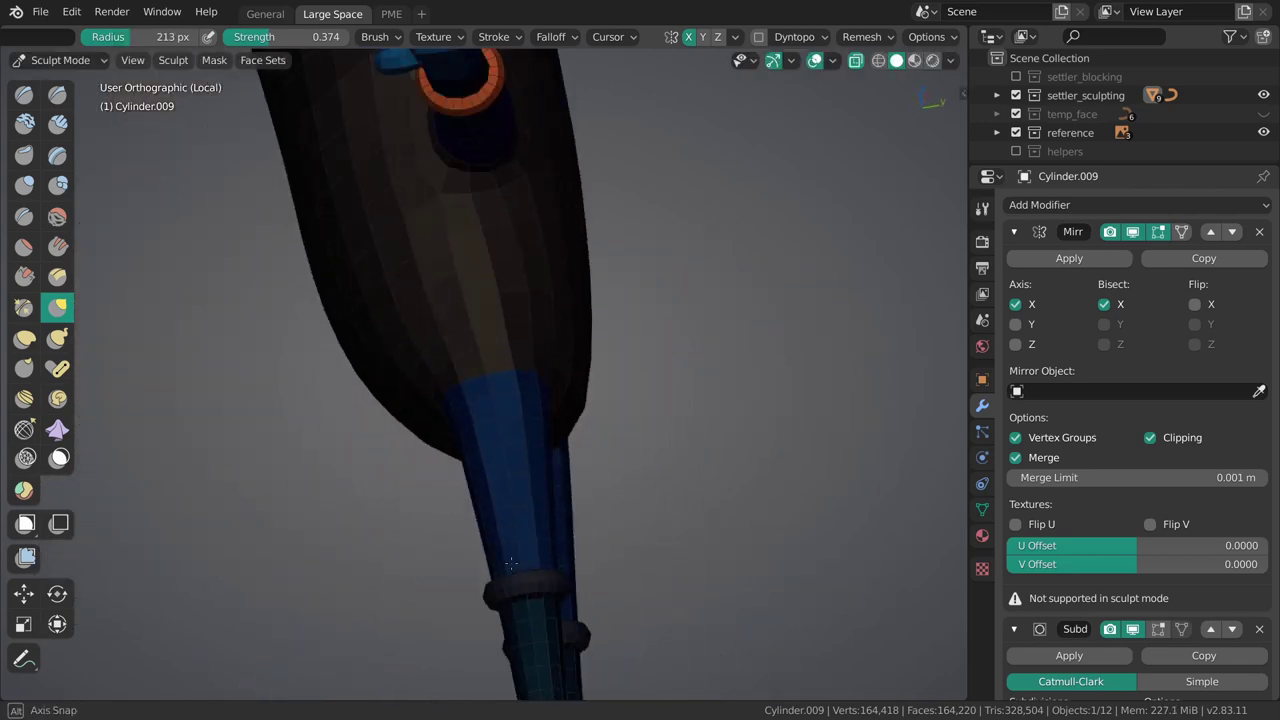
left_click_drag(396, 372, 372, 354)
middle_click_drag(450, 345, 690, 377)
key("f")
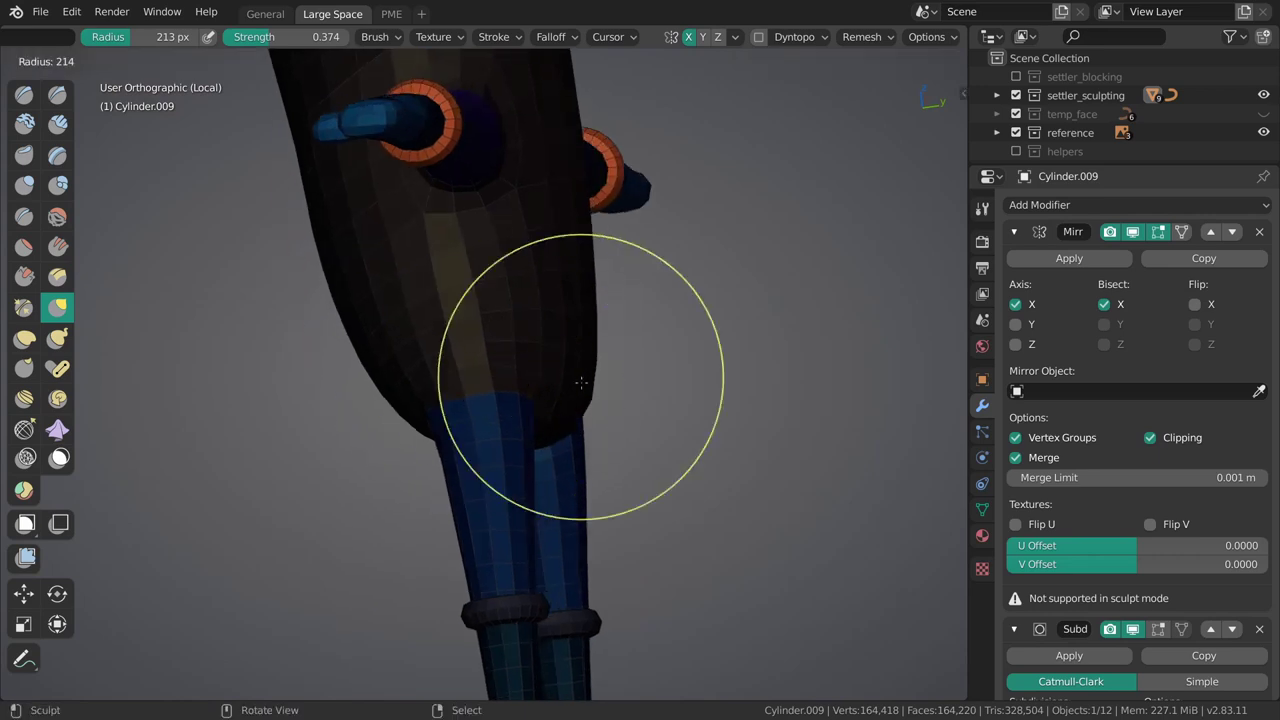
left_click(690, 377)
left_click_drag(585, 357, 584, 338)
Return to the right view and adjust the lower back profile with Grab, enlarging the brush to 183 px.
middle_click_drag(565, 325, 567, 405, "shift")
key("grave")
left_click(631, 403)
middle_click_drag(662, 466, 620, 397, "ctrl")
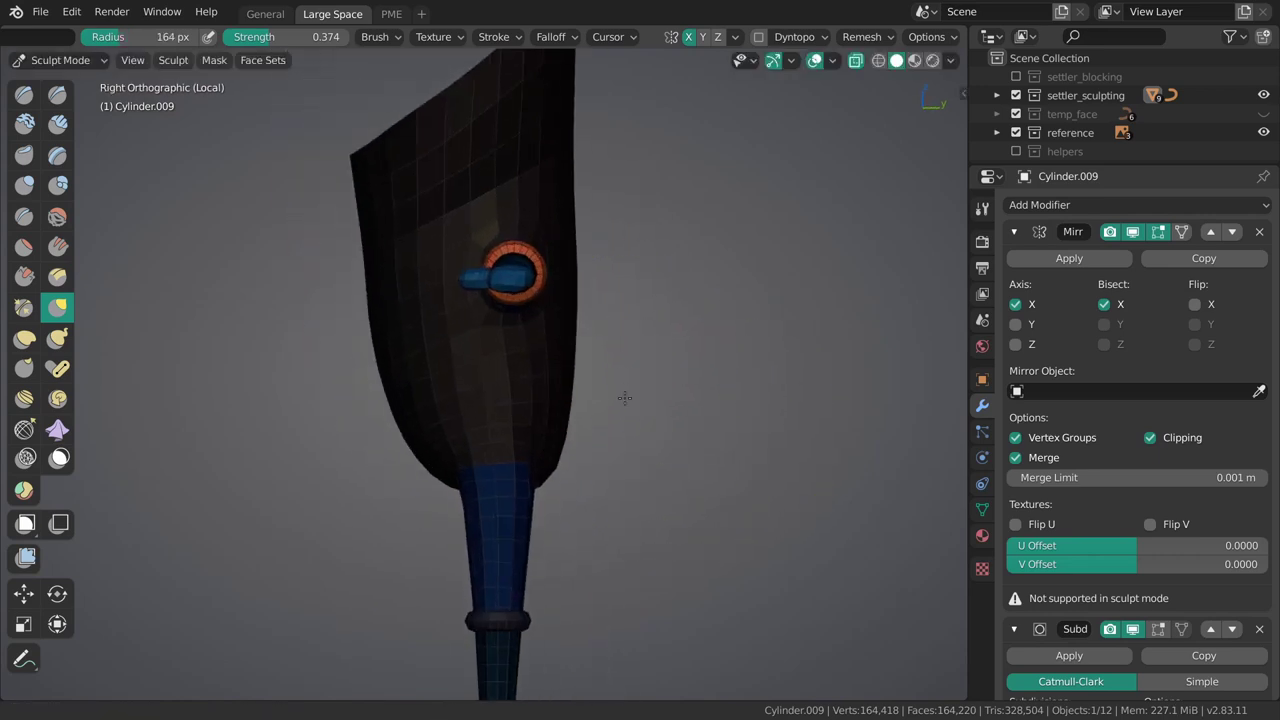
key("f")
left_click(700, 357)
left_click_drag(566, 415, 567, 411)
Straighten the upper back profile of the torso with Grab, setting the brush radius to 201 px.
middle_click_drag(578, 314, 582, 364, "shift")
key("f")
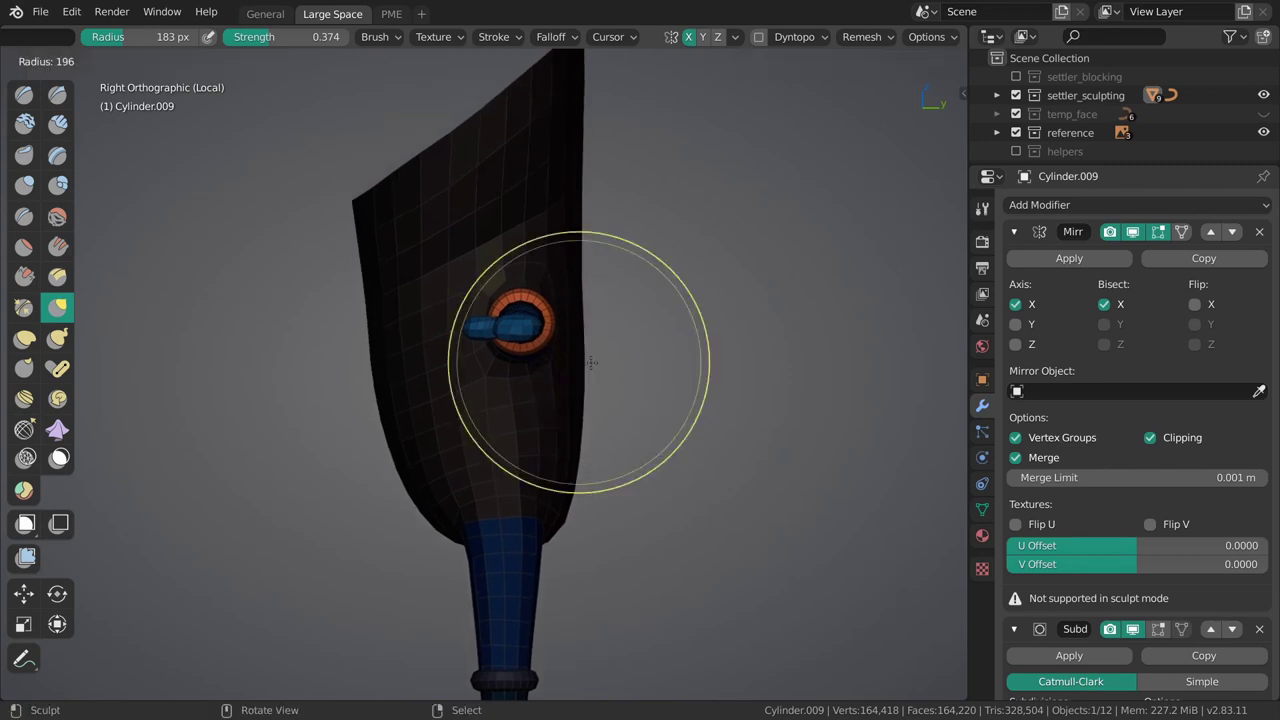
left_click(595, 363)
middle_click_drag(587, 263, 593, 331, "shift")
middle_click_drag(602, 389, 675, 389, "shift")
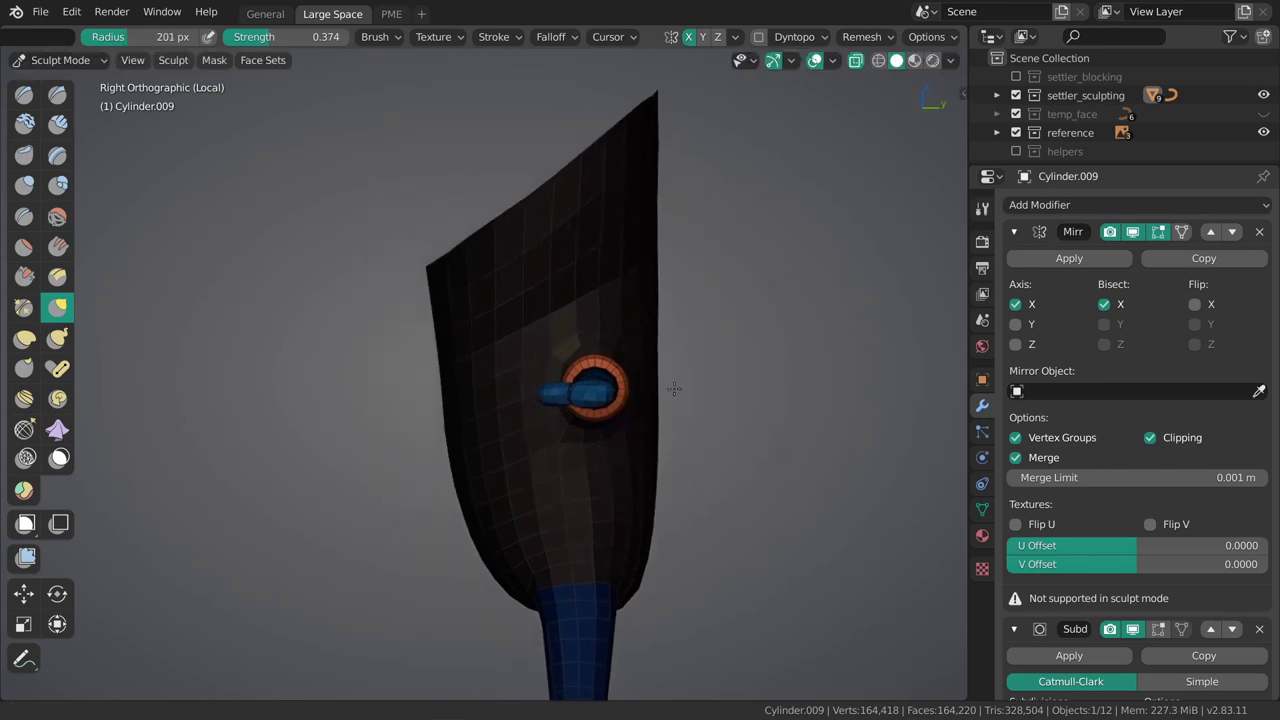
Refine the upper torso's sides with Grab at a 137 px radius, and smooth the area above the arms at 105 px.
key("f")
left_click(440, 300)
middle_click_drag(452, 295, 735, 300)
key("f")
left_click(640, 287)
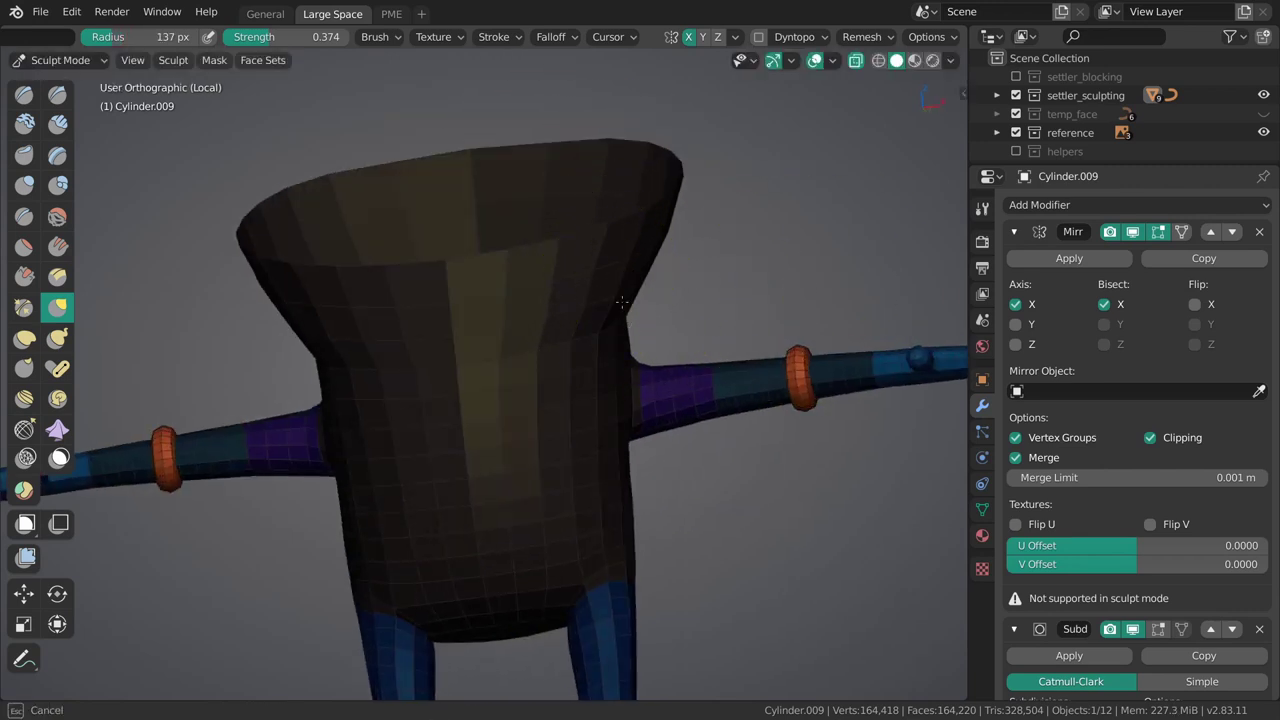
middle_click_drag(621, 306, 634, 308)
key("shift+s")
scroll(625, 315, "up", 2)
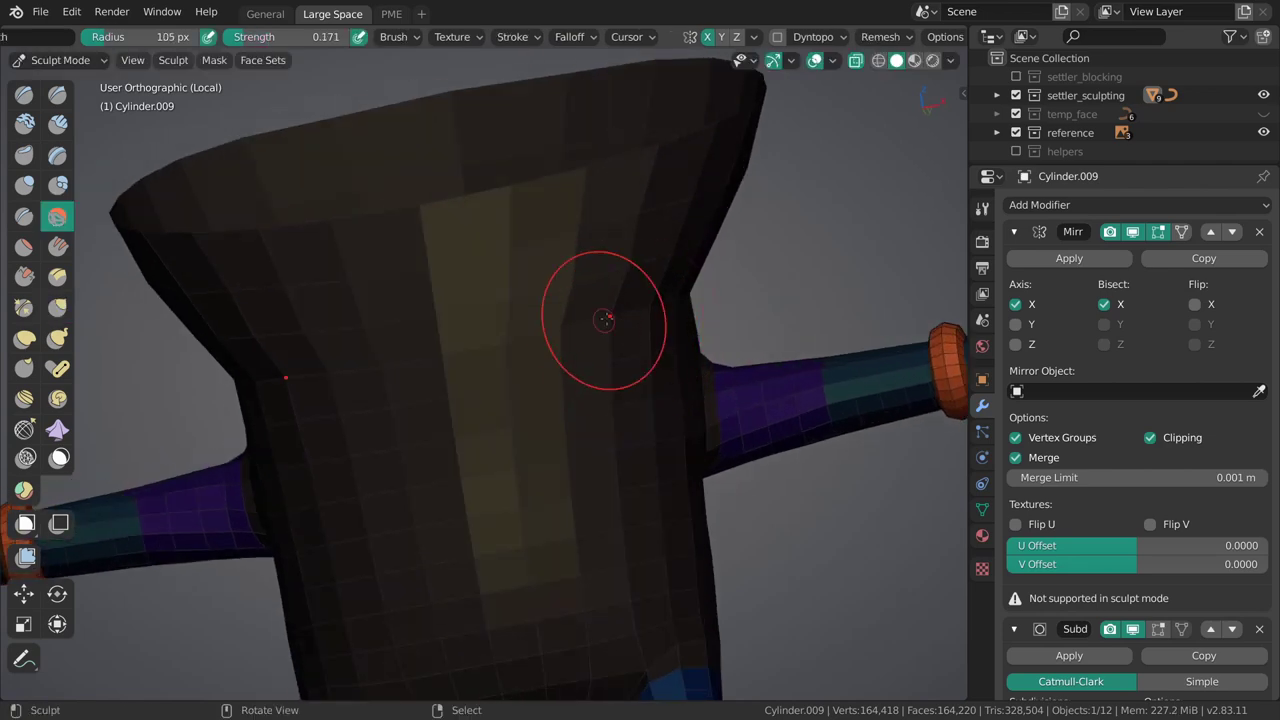
Select the edge loop around the upper torso above the arms in Edit Mode and slide it by a factor of -0.256.
key("Tab")
key("alt+a")
right_click(669, 306, "alt")
middle_click_drag(669, 306, 674, 308)
key("shift+space")
key("g")
key("g")
key("g")
left_click(457, 332)
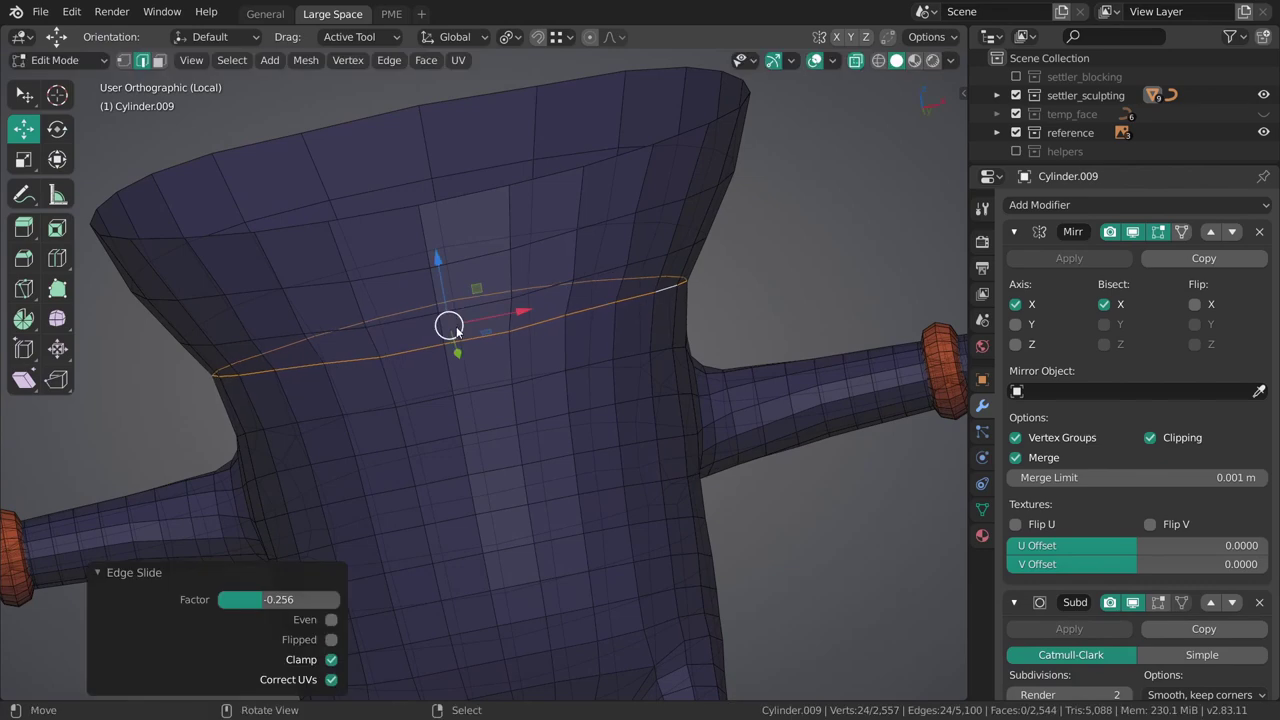
Slide the upper torso's edge loop once more, clear the selection and return to Sculpt Mode.
key("g")
key("g")
left_click(456, 334)
key("alt+a")
key("Tab")
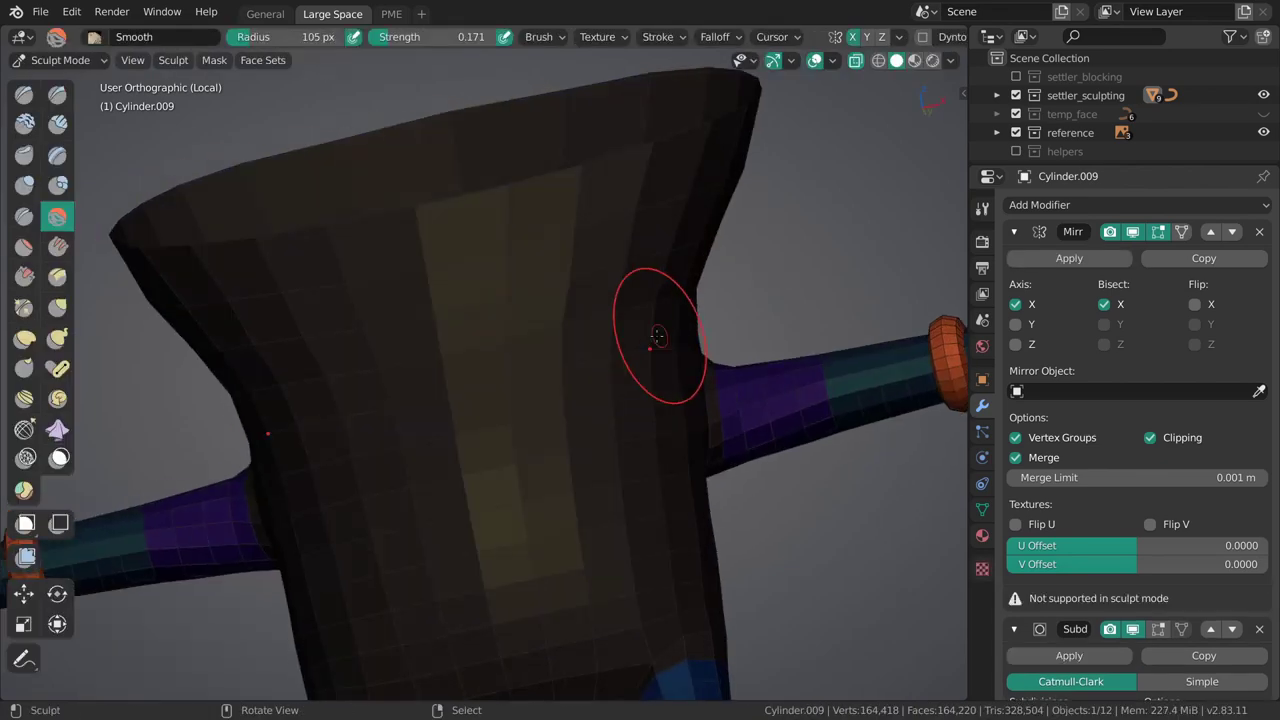
Choose a matcap for the viewport and smooth the torso surface around the arms with a 105 px Smooth brush.
mouse_move(557, 352)
middle_mouse_down()
mouse_move(698, 362)
mouse_move(519, 426)
middle_mouse_up()
left_click(950, 60)
left_click(937, 190)
left_click(839, 315)
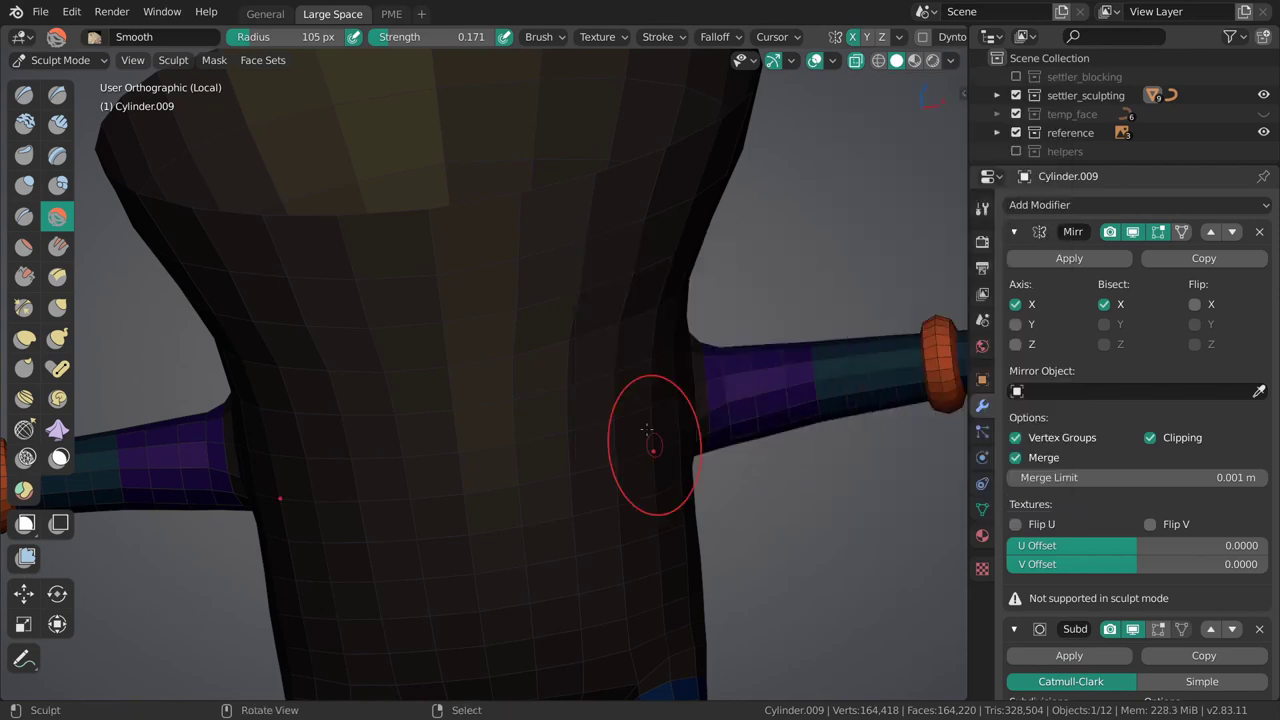
scroll(686, 263, "down", 5)
mouse_move(643, 412)
middle_mouse_down()
mouse_move(686, 270)
mouse_move(551, 357)
mouse_move(302, 456)
mouse_move(428, 416)
mouse_move(408, 390)
mouse_move(447, 332)
middle_mouse_up()
scroll(545, 360, "up", 3)
Smooth the upper back and sides of the torso with the Smooth brush, enlarging its radius from 157 to 249 px.
key("f")
left_click(340, 353)
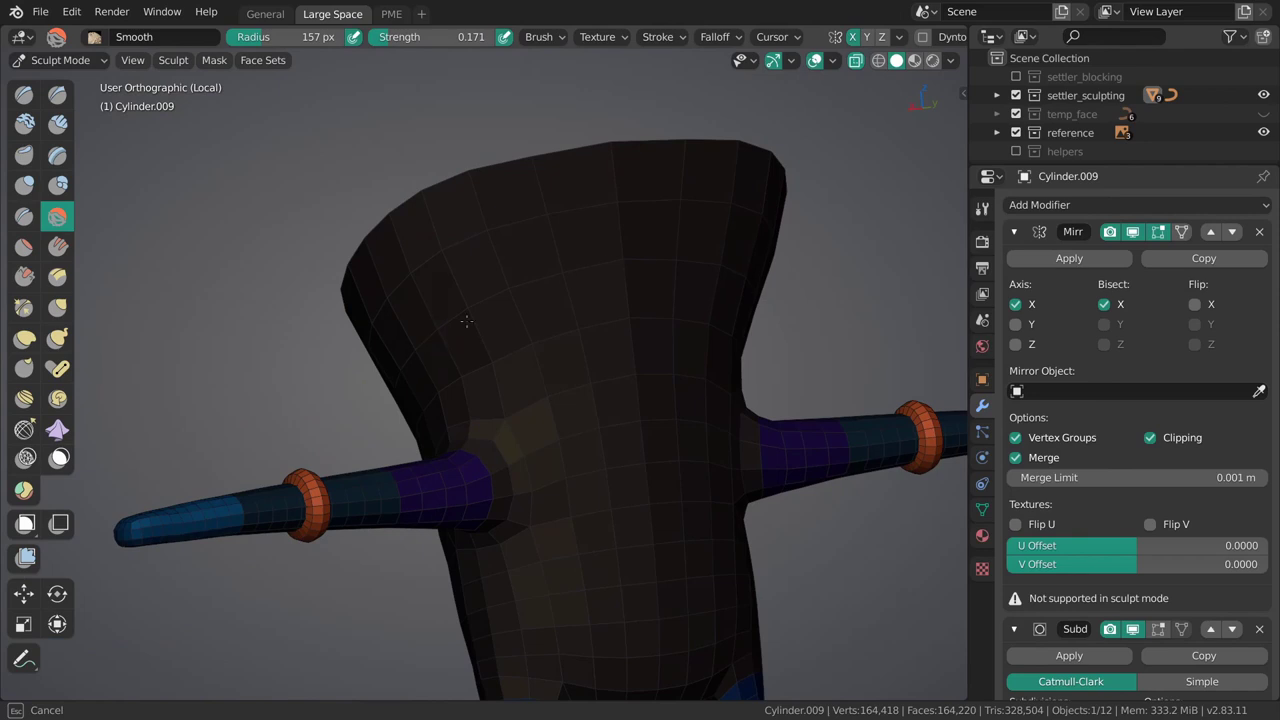
middle_click_drag(666, 327, 635, 338)
key("f")
left_click(692, 332)
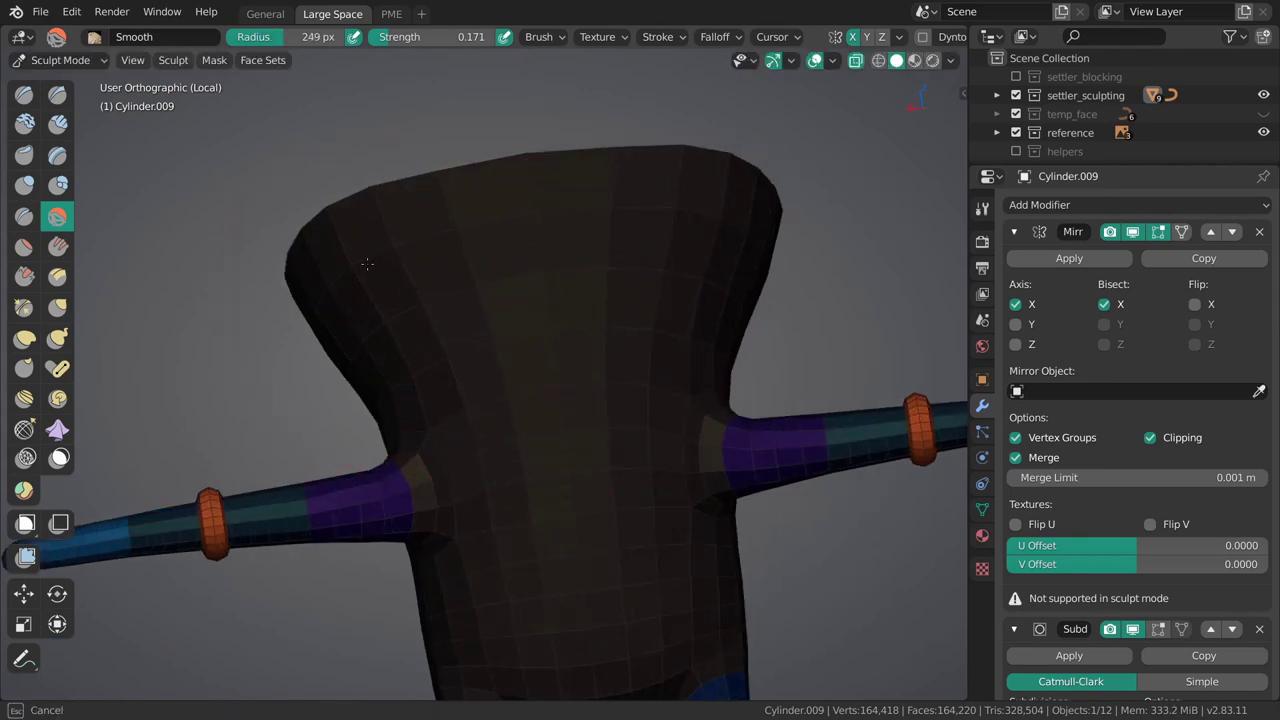
middle_click_drag(348, 272, 714, 488)
mouse_move(705, 543)
middle_mouse_down()
mouse_move(940, 215)
mouse_move(571, 206)
mouse_move(740, 222)
middle_mouse_up()
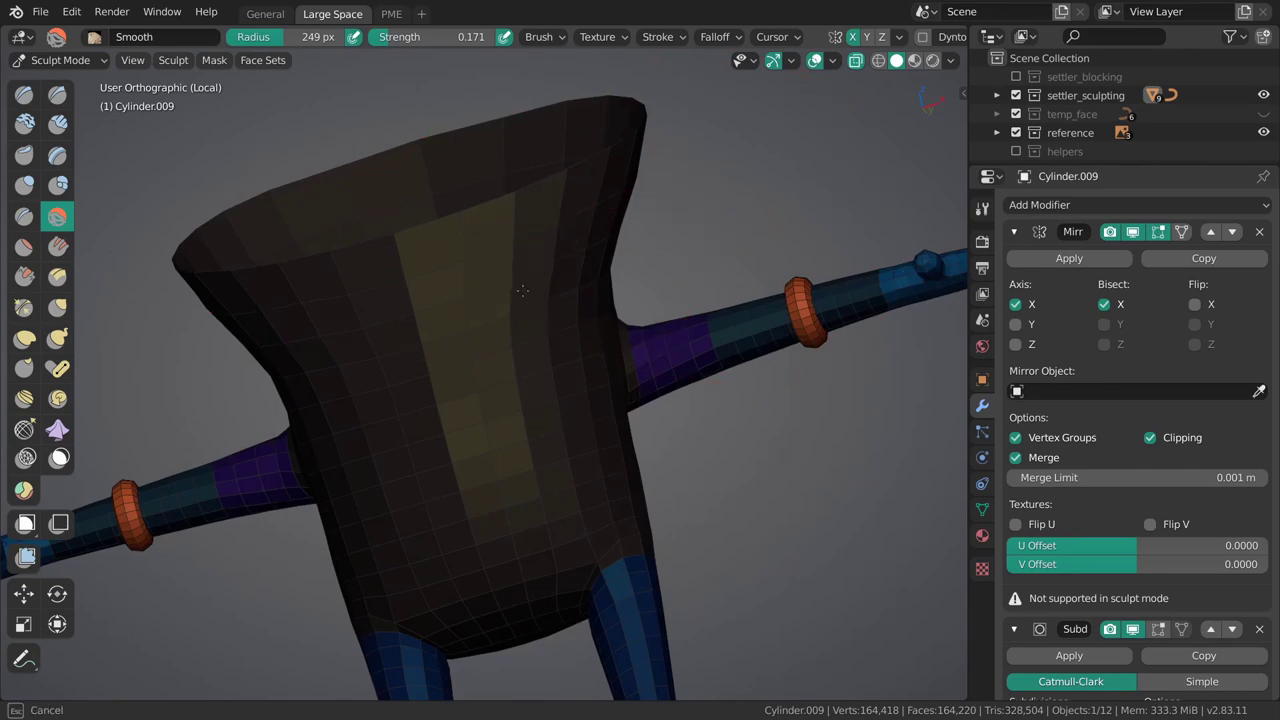
middle_click_drag(530, 284, 556, 334, "shift")
Switch to Object Mode and leave local view to show the body together with the rest of the character.
key("ctrl+Tab")
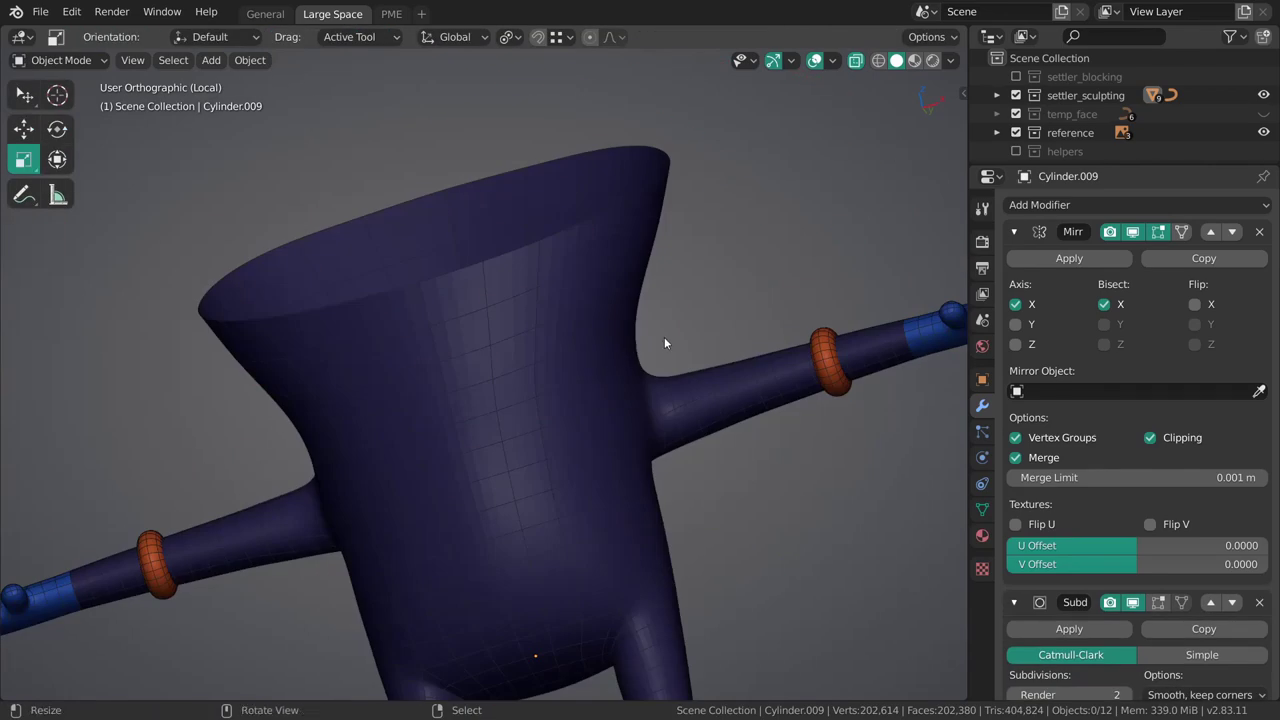
key("KP_Divide")
mouse_move(680, 334)
middle_mouse_down()
mouse_move(651, 449)
mouse_move(571, 380)
mouse_move(587, 354)
mouse_move(543, 380)
mouse_move(551, 317)
middle_mouse_up()
key("ctrl+Tab")
left_click(564, 454)
mouse_move(564, 454)
middle_mouse_down()
mouse_move(609, 465)
mouse_move(536, 368)
middle_mouse_up()
key("ctrl+Tab")
left_click(597, 466)
Examine how the torso sits against the head, hair, belt and backpack, ending in the right view.
scroll(536, 368, "up", 5)
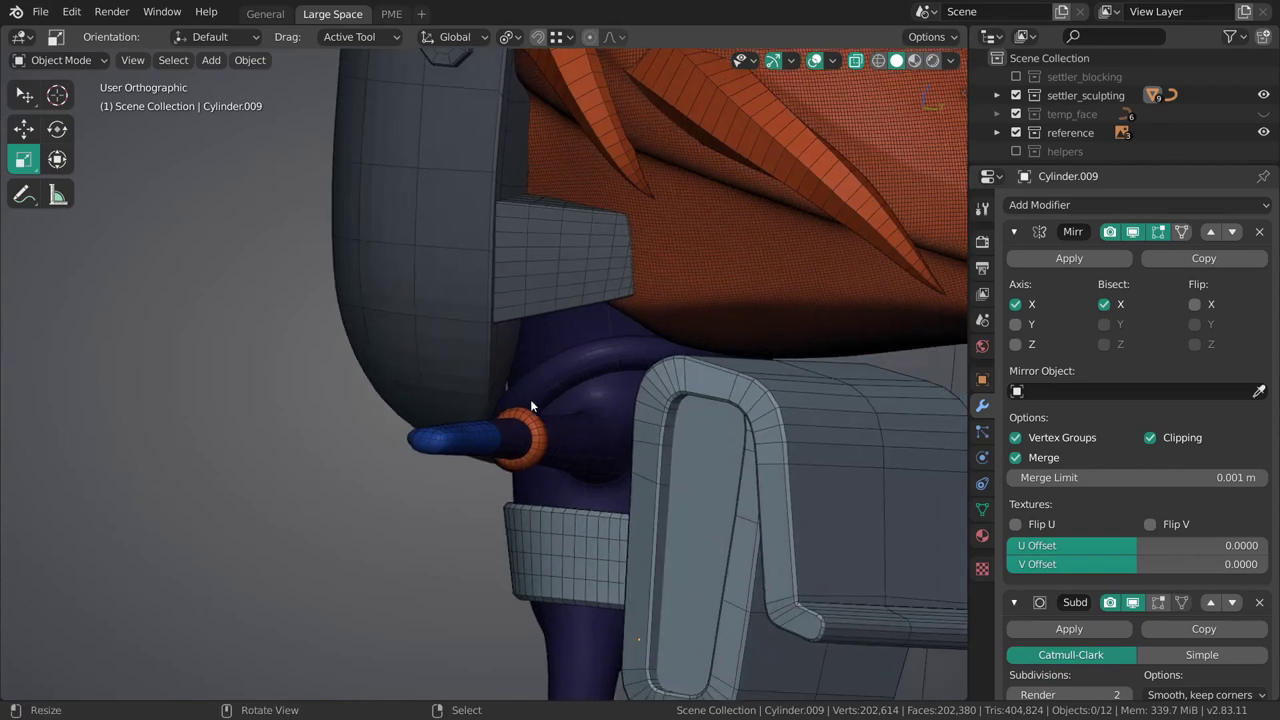
middle_click_drag(509, 403, 587, 327)
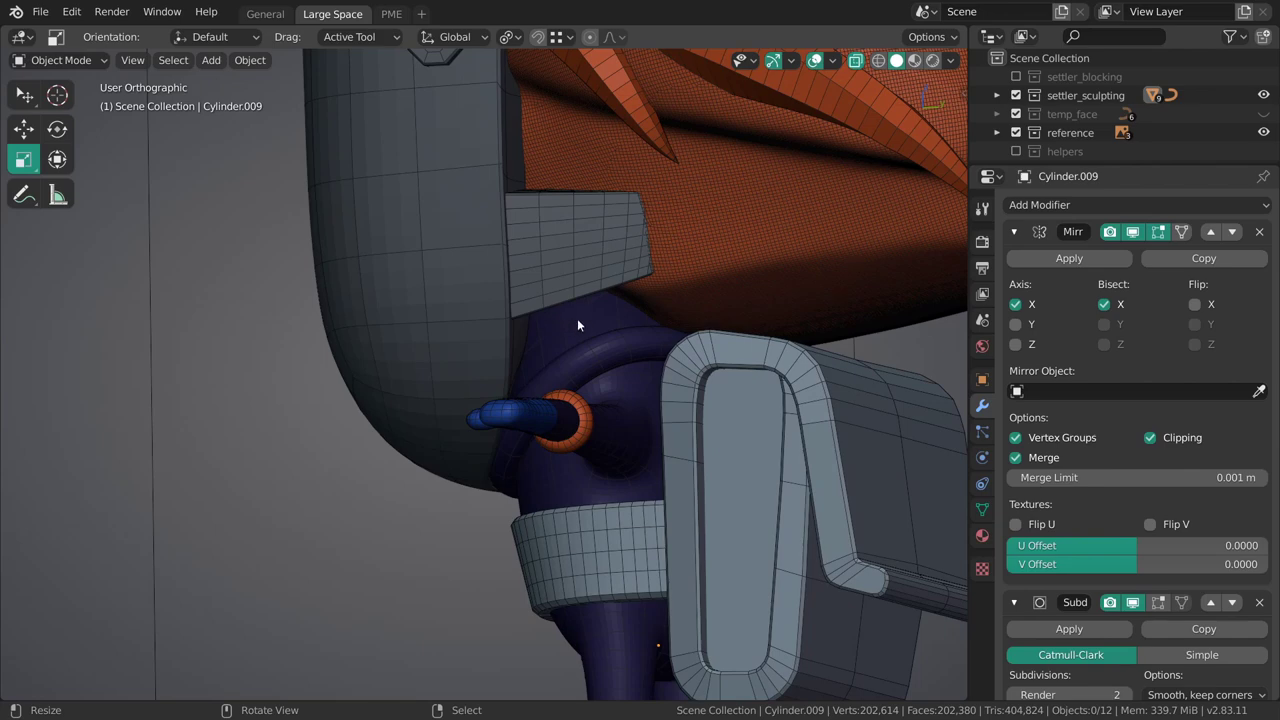
middle_click_drag(578, 331, 407, 494)
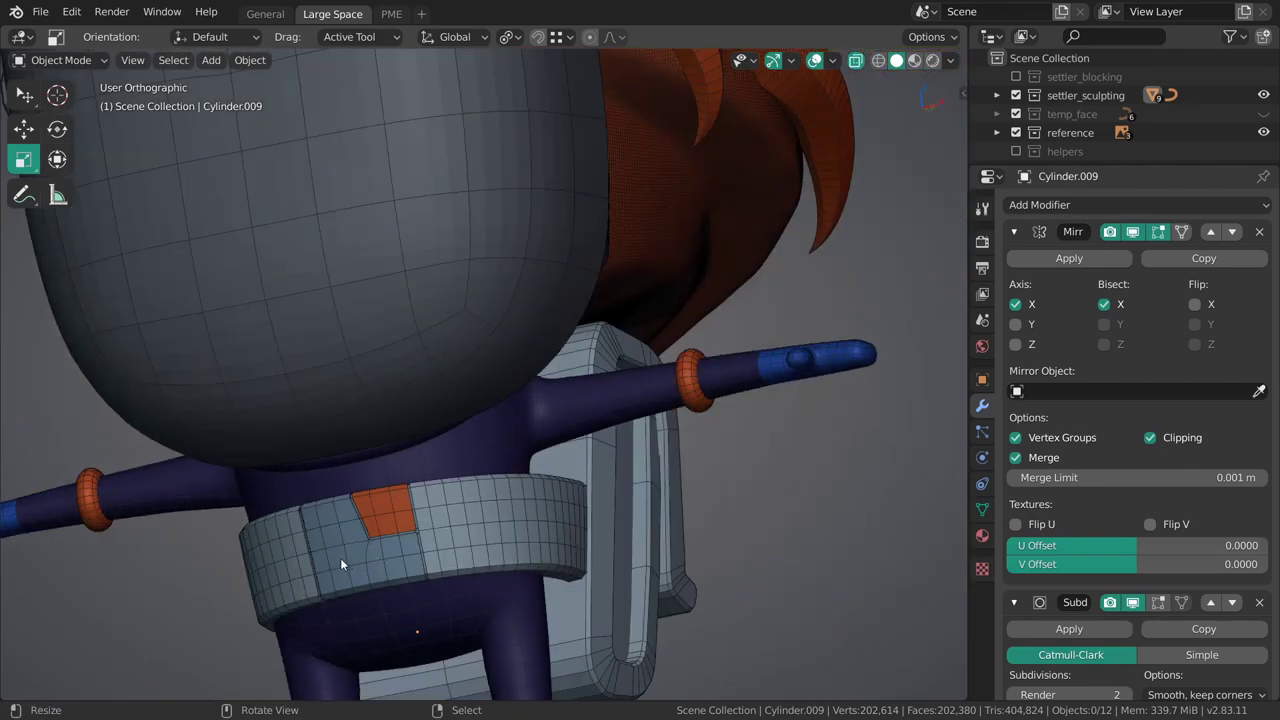
middle_click_drag(373, 552, 540, 304)
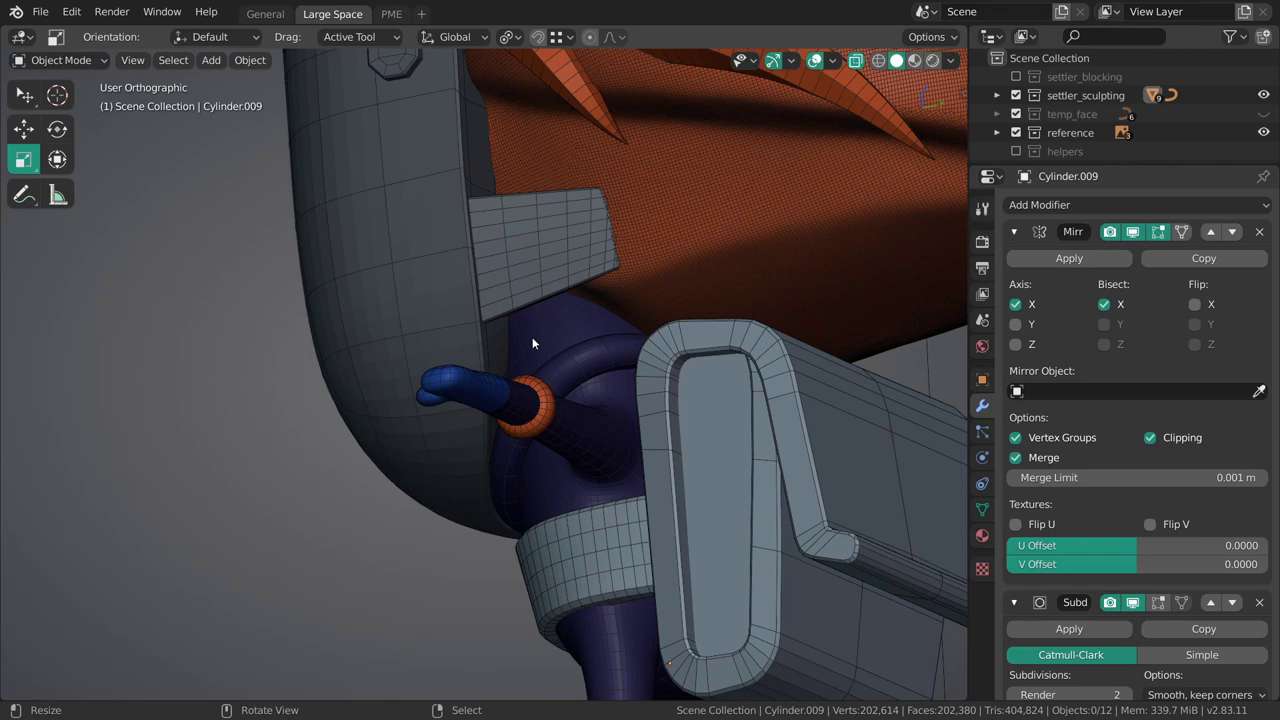
mouse_move(571, 323)
middle_mouse_down("shift")
mouse_move(591, 346)
mouse_move(570, 343)
mouse_move(600, 406)
mouse_move(580, 447)
mouse_move(615, 398)
mouse_move(659, 394)
middle_mouse_up("shift")
key("KP_3")
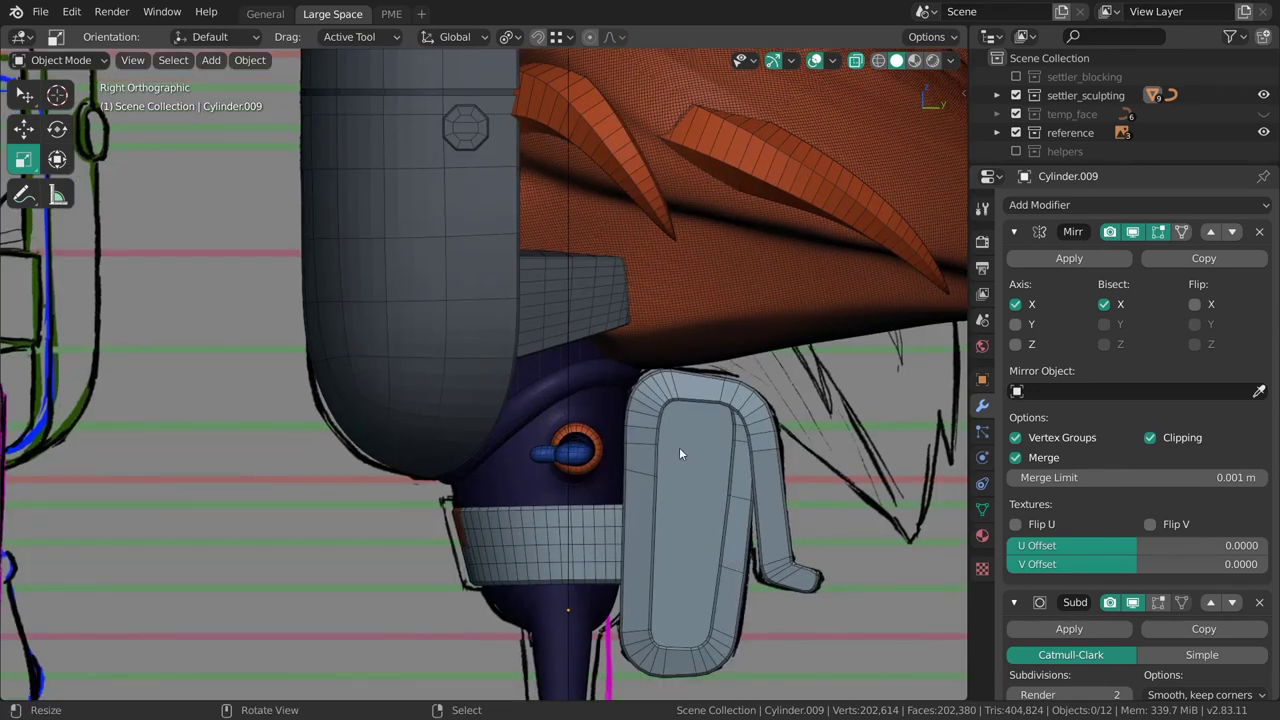
From the front view, select the body, enter Sculpt Mode and choose the Grab 2D brush.
key("KP_1")
mouse_move(613, 368)
middle_mouse_down("shift")
mouse_move(626, 338)
mouse_move(624, 356)
middle_mouse_up("shift")
key("KP_1")
right_click(680, 415)
middle_click_drag(725, 396, 731, 284, "shift")
key("ctrl+Tab")
middle_click_drag(710, 332, 638, 364, "shift")
scroll(638, 364, "up", 4)
key("g")
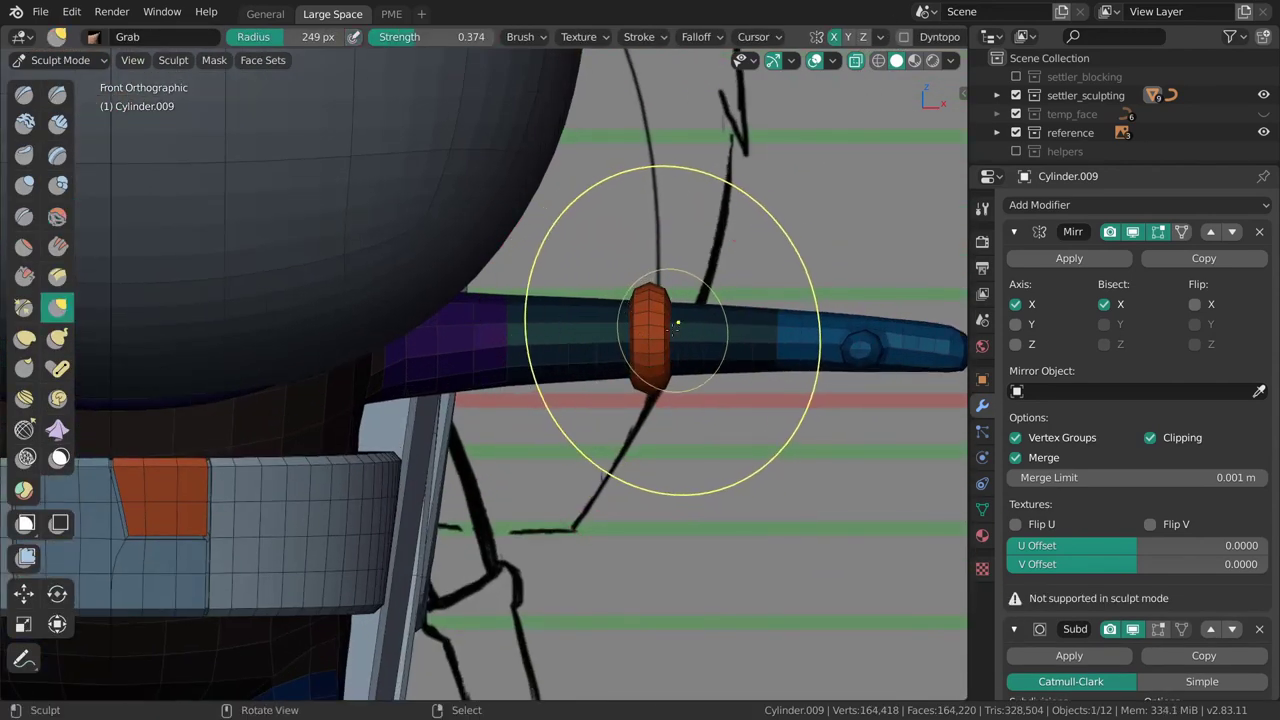
key("g")
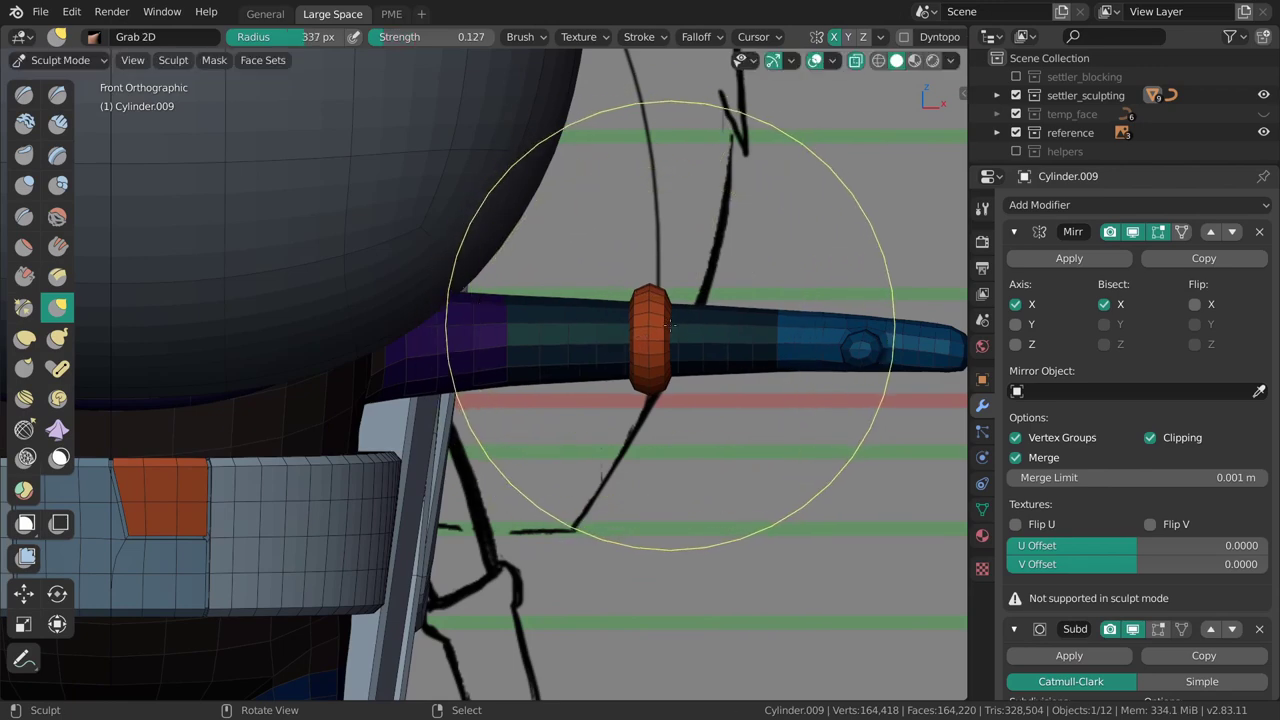
Set the Grab 2D brush radius to 266 px for working on the legs.
middle_click_drag(822, 346, 545, 495, "ctrl")
middle_click_drag(545, 495, 686, 325, "shift")
mouse_move(580, 390)
middle_mouse_down()
mouse_move(575, 348)
mouse_move(602, 450)
middle_mouse_up()
key("f")
left_click(602, 456)
mouse_move(551, 409)
middle_mouse_down("alt")
mouse_move(630, 462)
mouse_move(583, 410)
middle_mouse_up("alt")
middle_click_drag(583, 410, 593, 437, "ctrl")
key("Tab")
key("Tab")
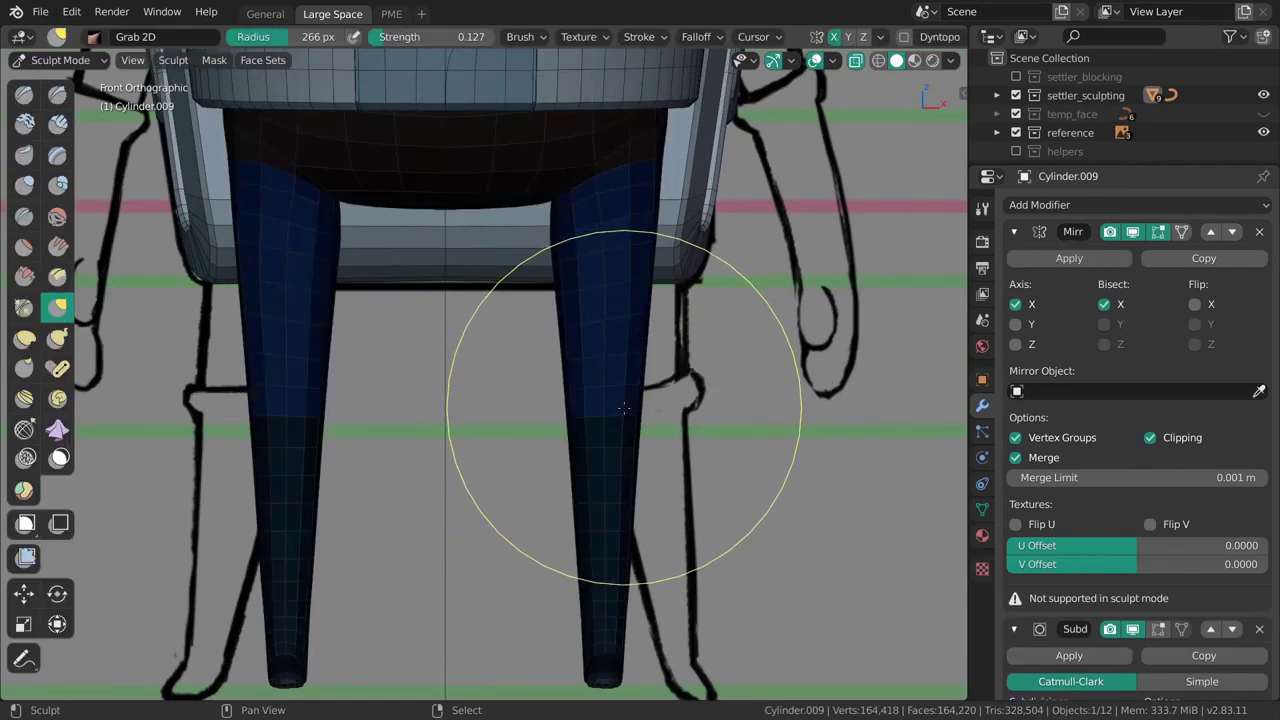
Hide the rings on the arms and legs and show them again.
scroll(600, 370, "down", 3)
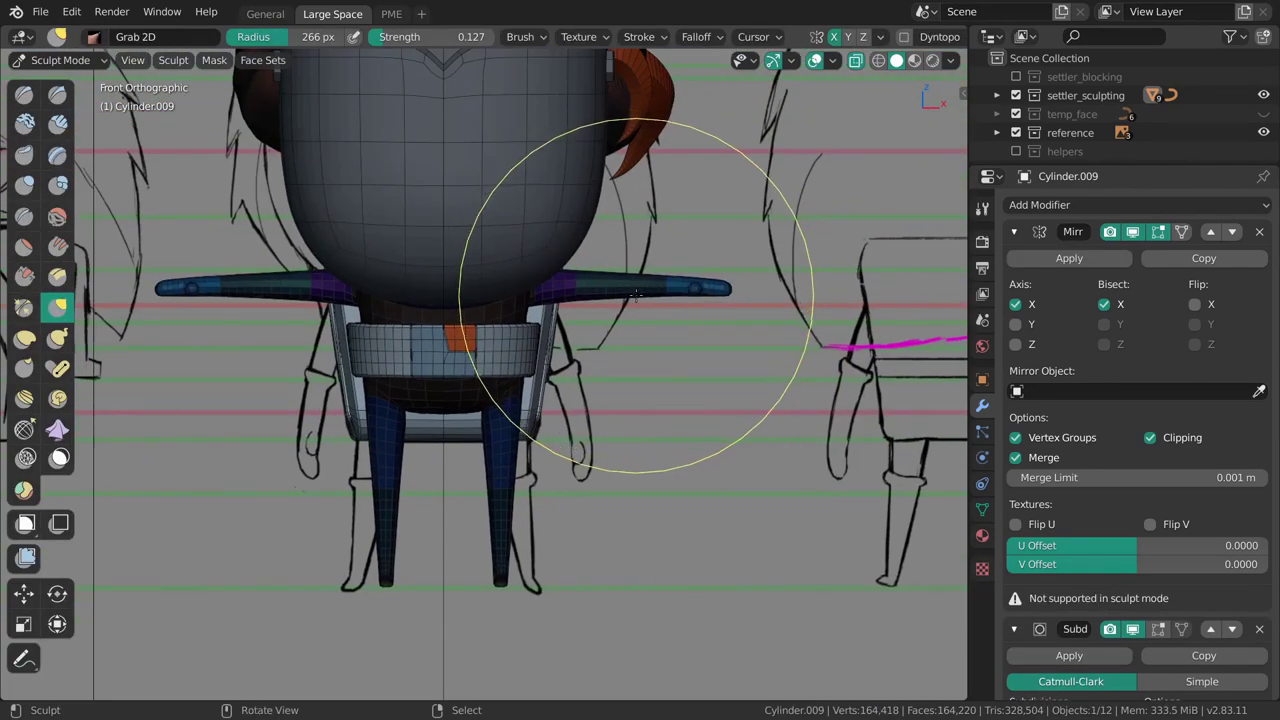
key("h")
key("h")
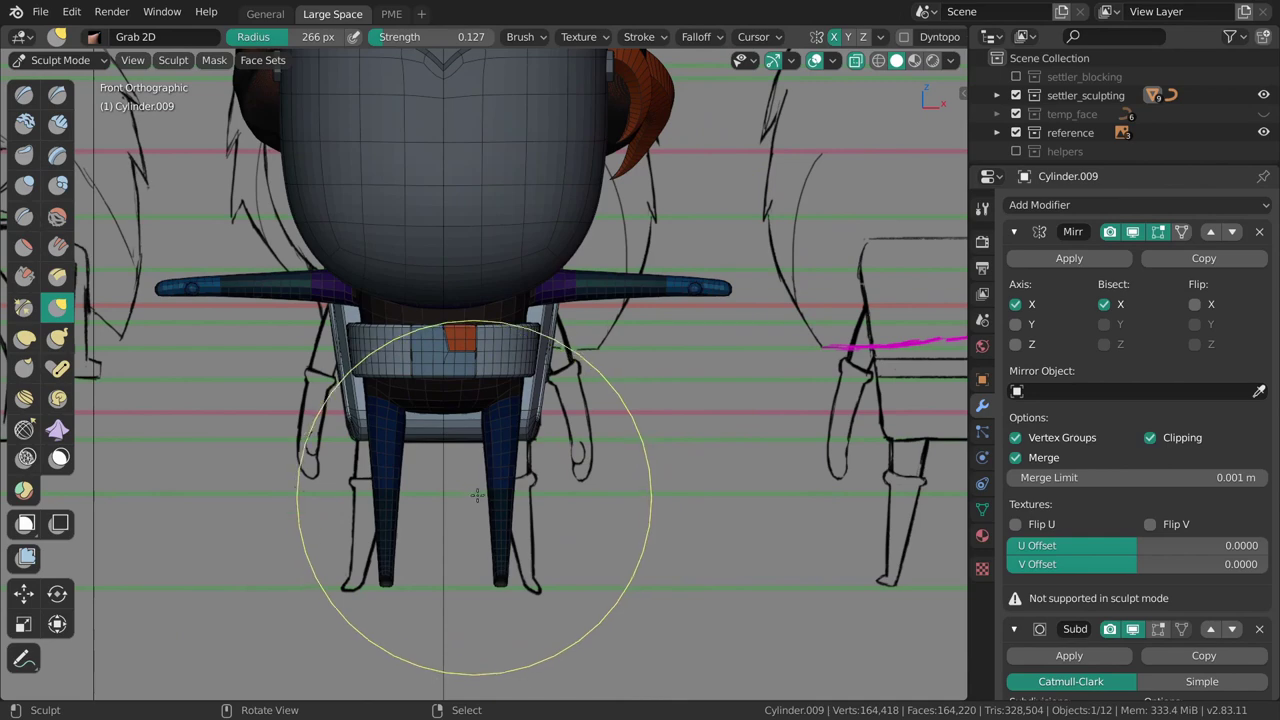
key("h")
scroll(495, 495, "up", 2)
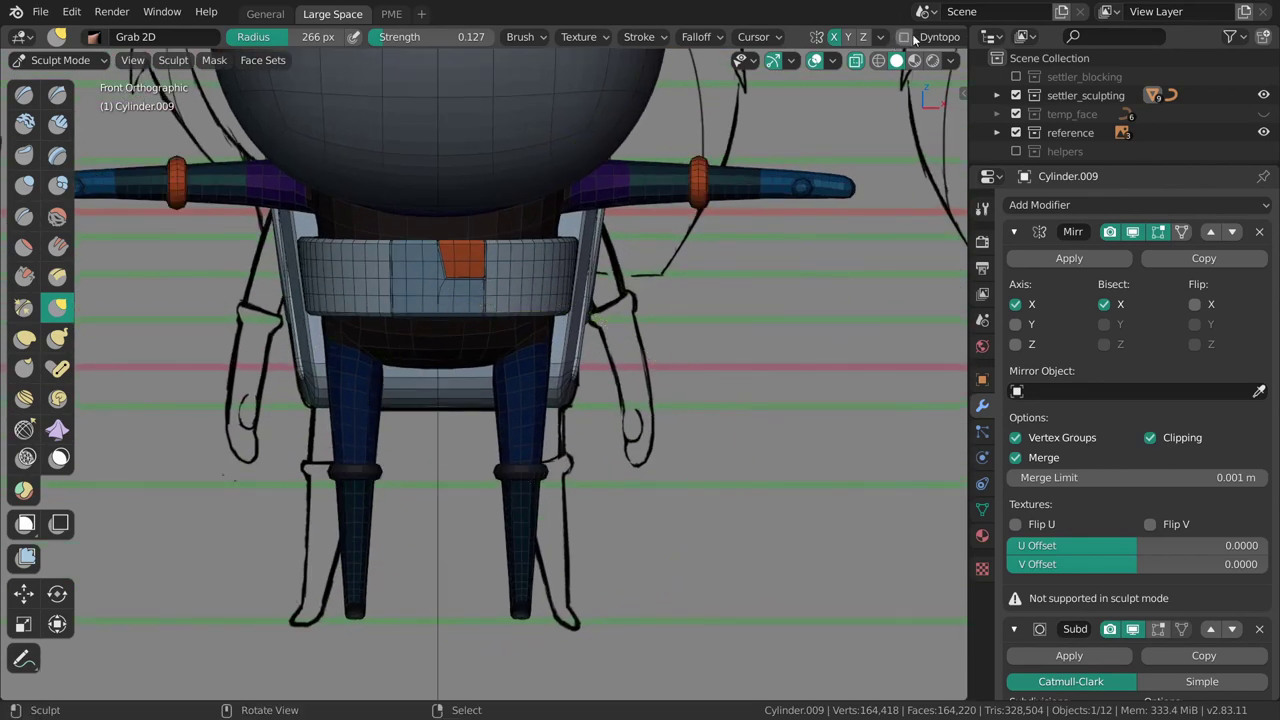
scroll(920, 38, "down", 3)
left_click(925, 37)
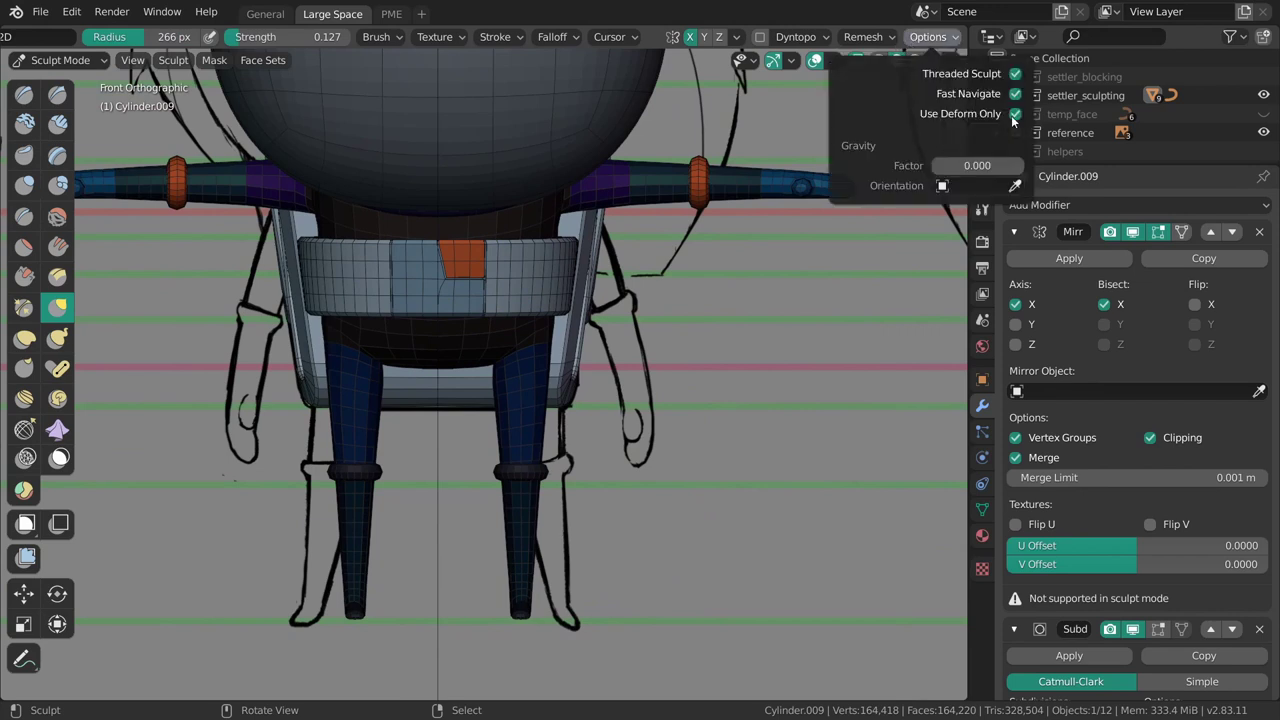
left_click(1015, 115)
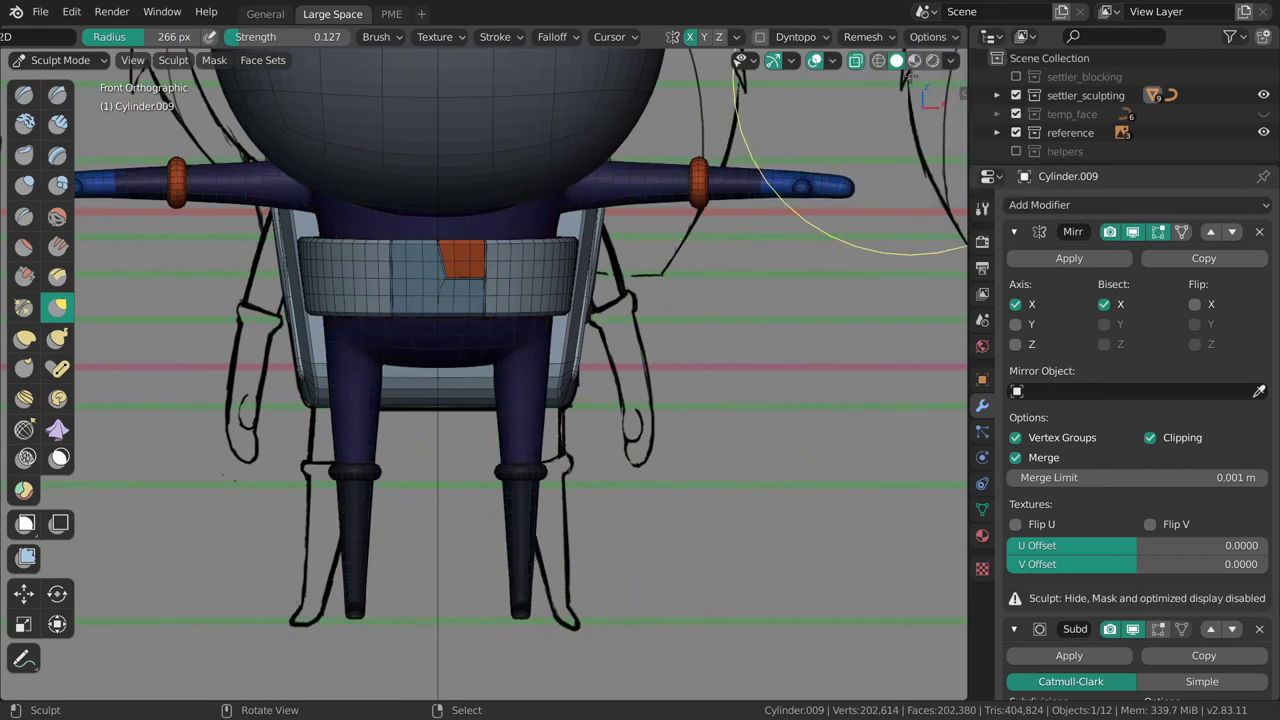
left_click(952, 38)
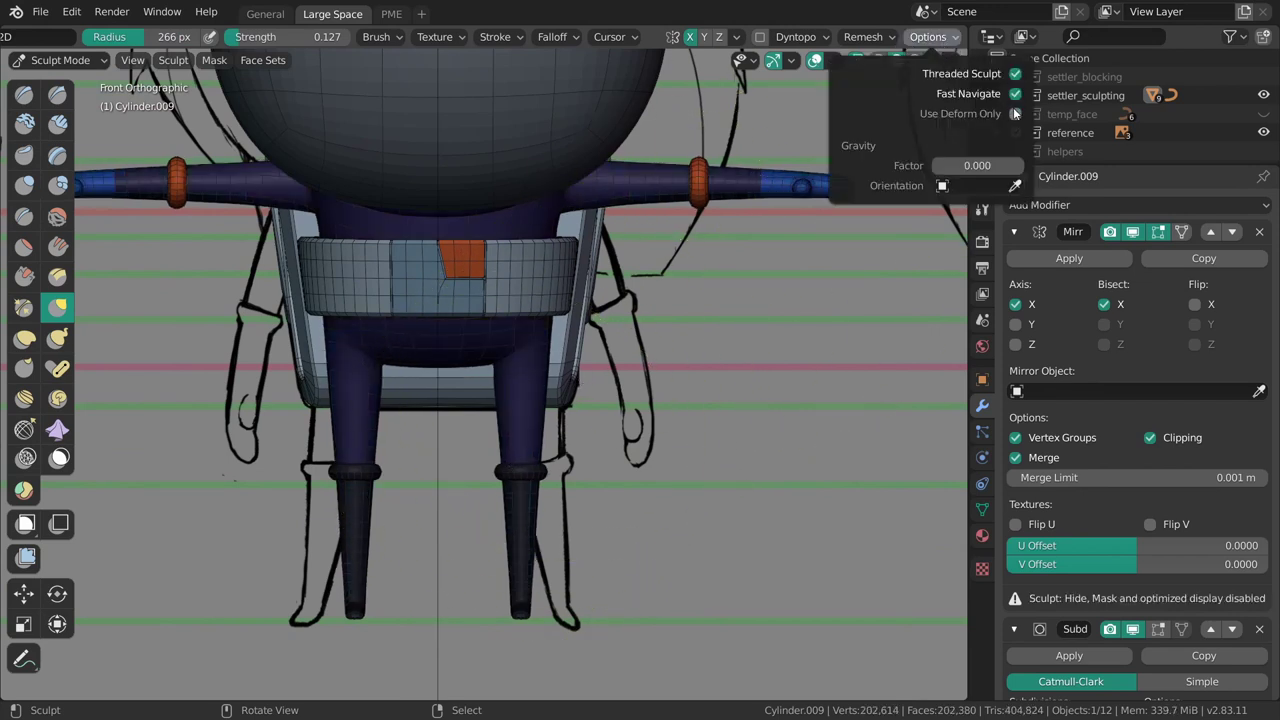
left_click(1015, 114)
Set the viewport shading color to Single so the face sets stand out.
left_click(954, 60)
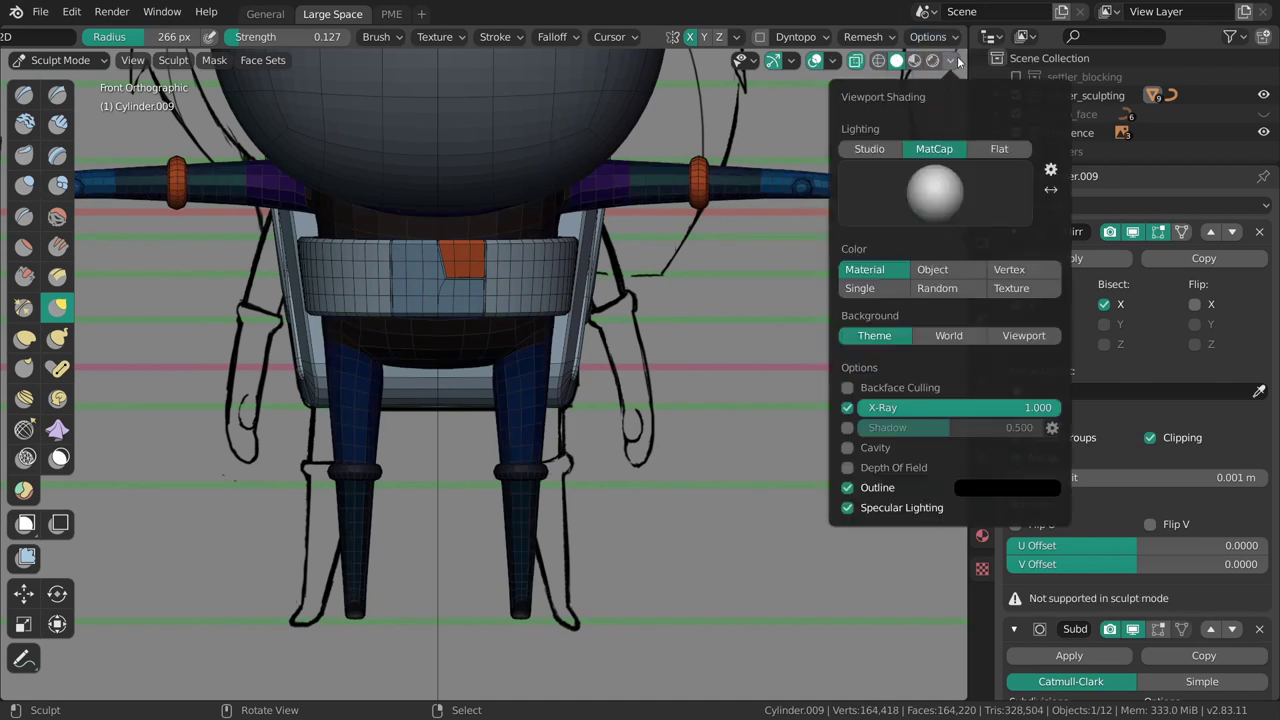
left_click(878, 288)
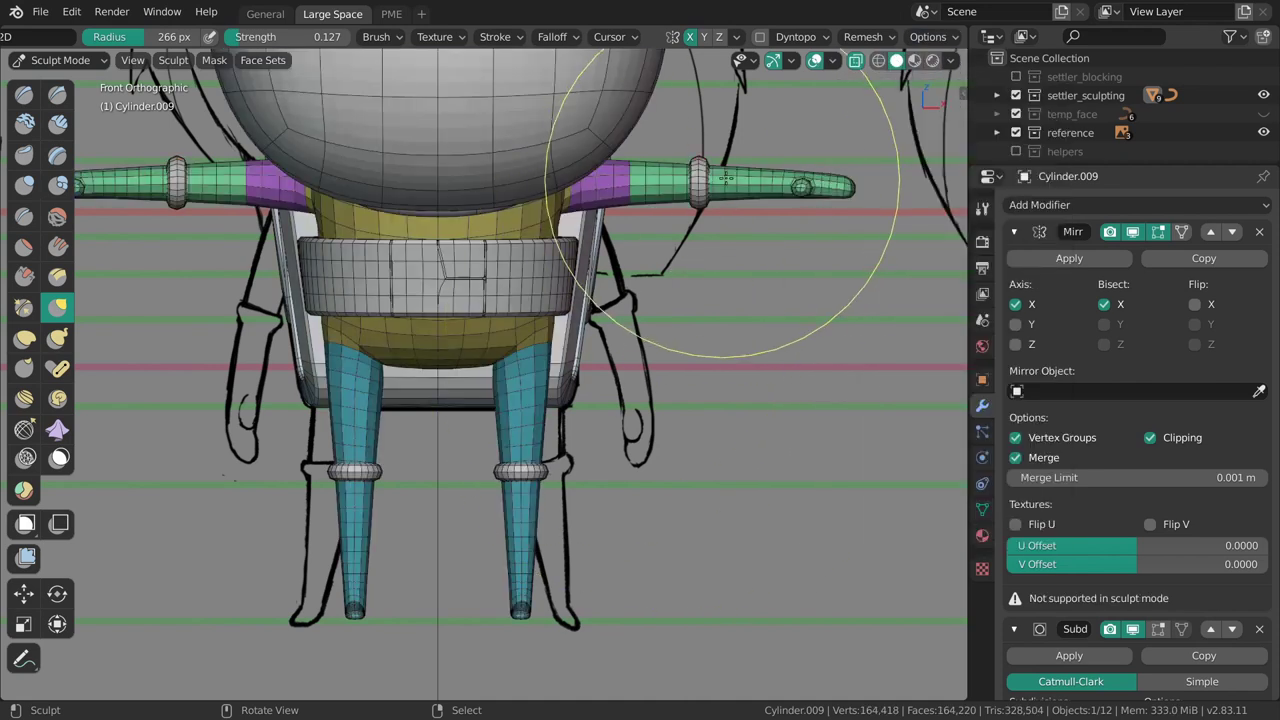
middle_click_drag(697, 205, 715, 223, "shift")
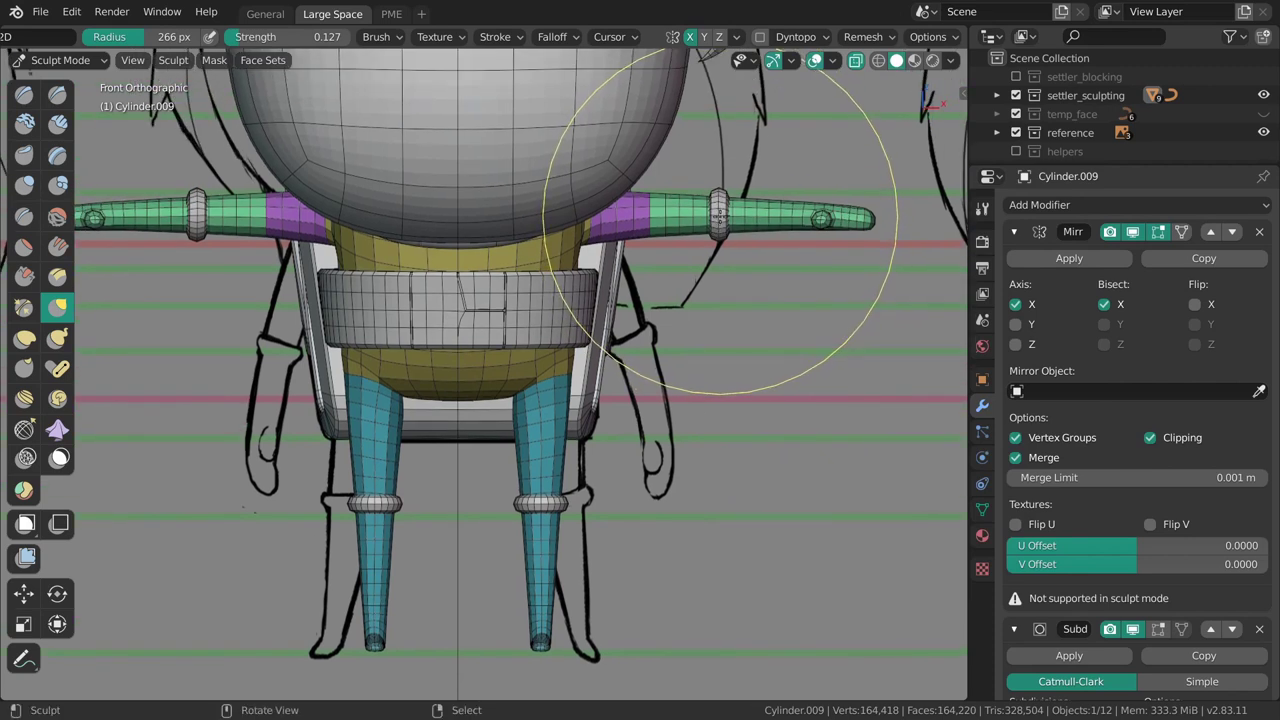
Isolate the arm and leg rings to make a face set from the visible faces, and reveal the rest of the body.
key("shift+h")
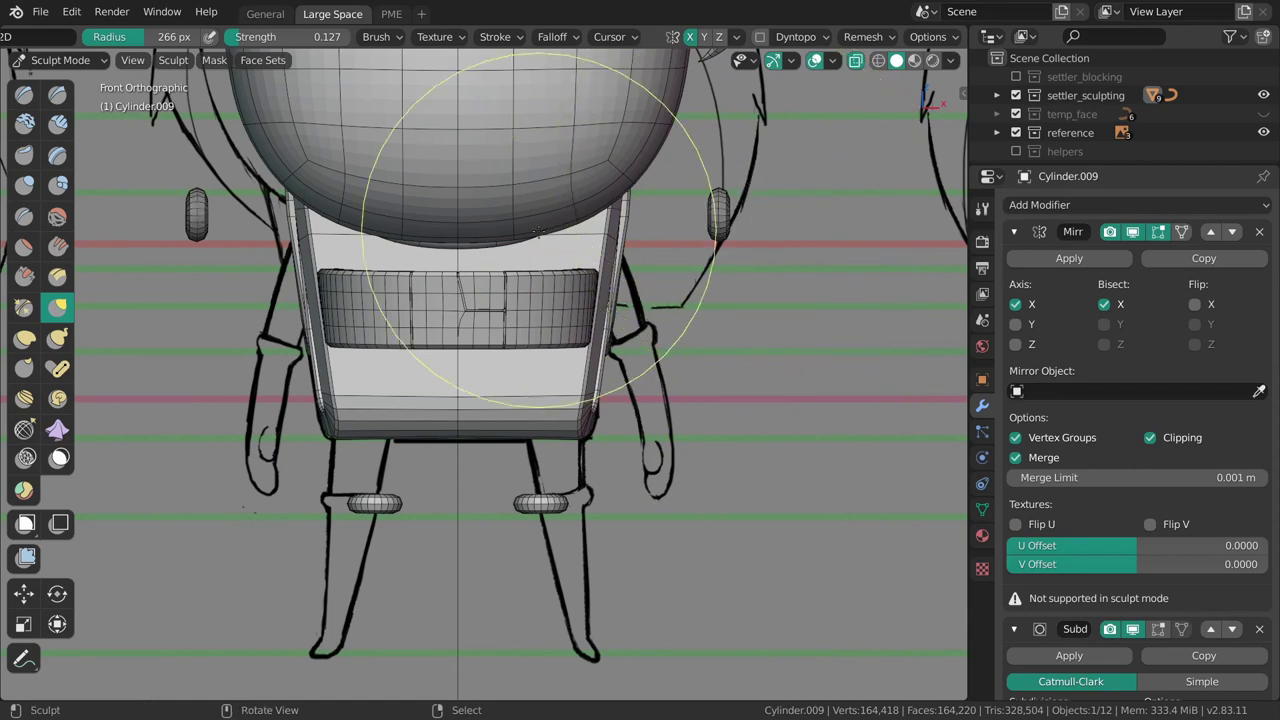
key("alt+w")
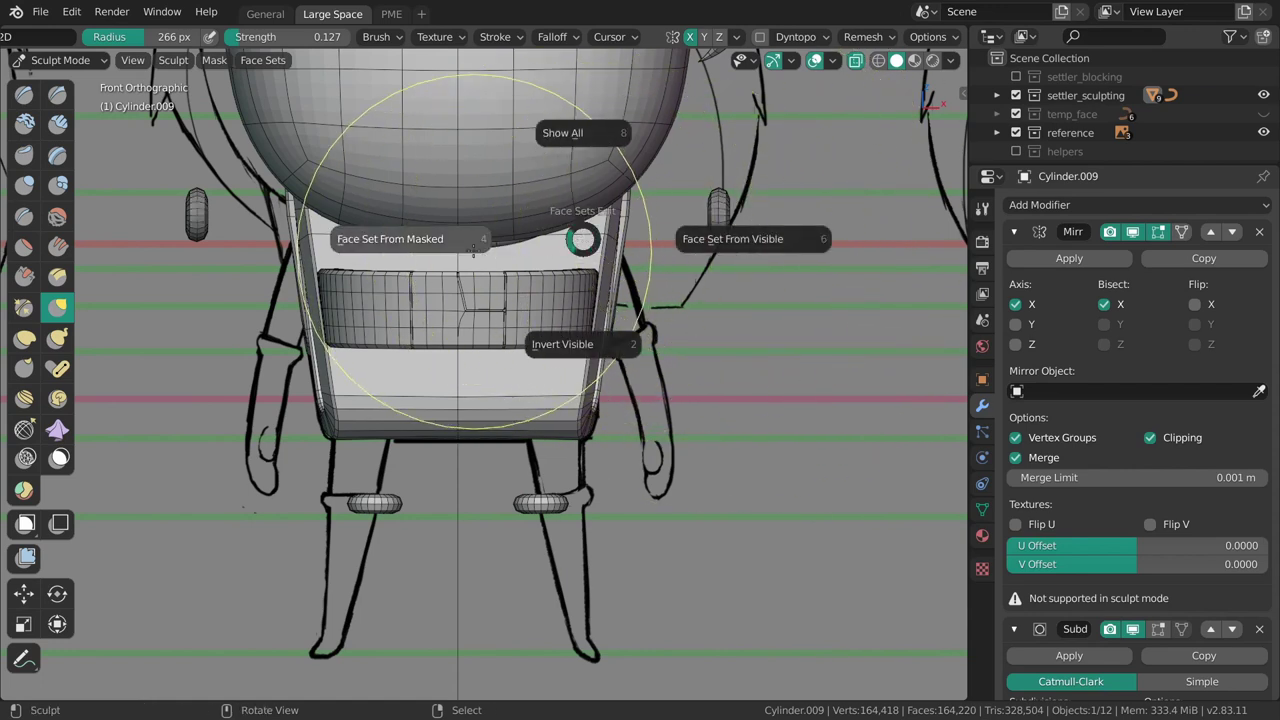
left_click(712, 239)
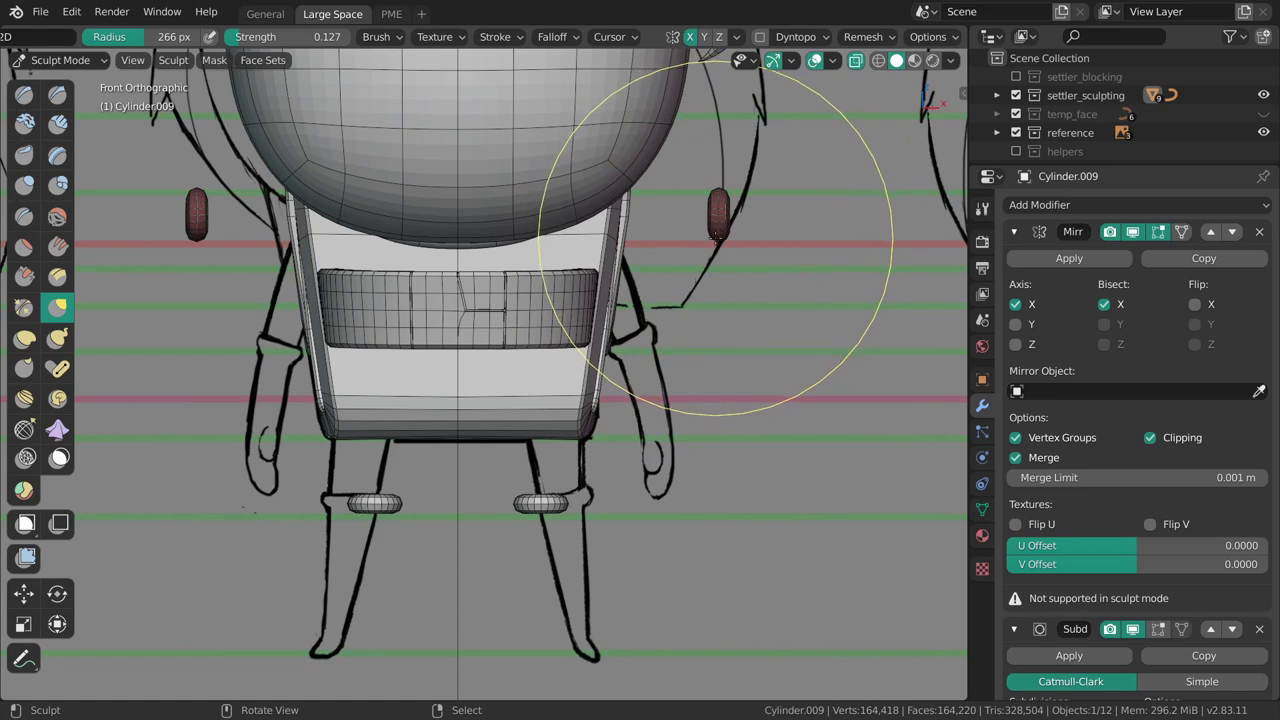
key("alt+h")
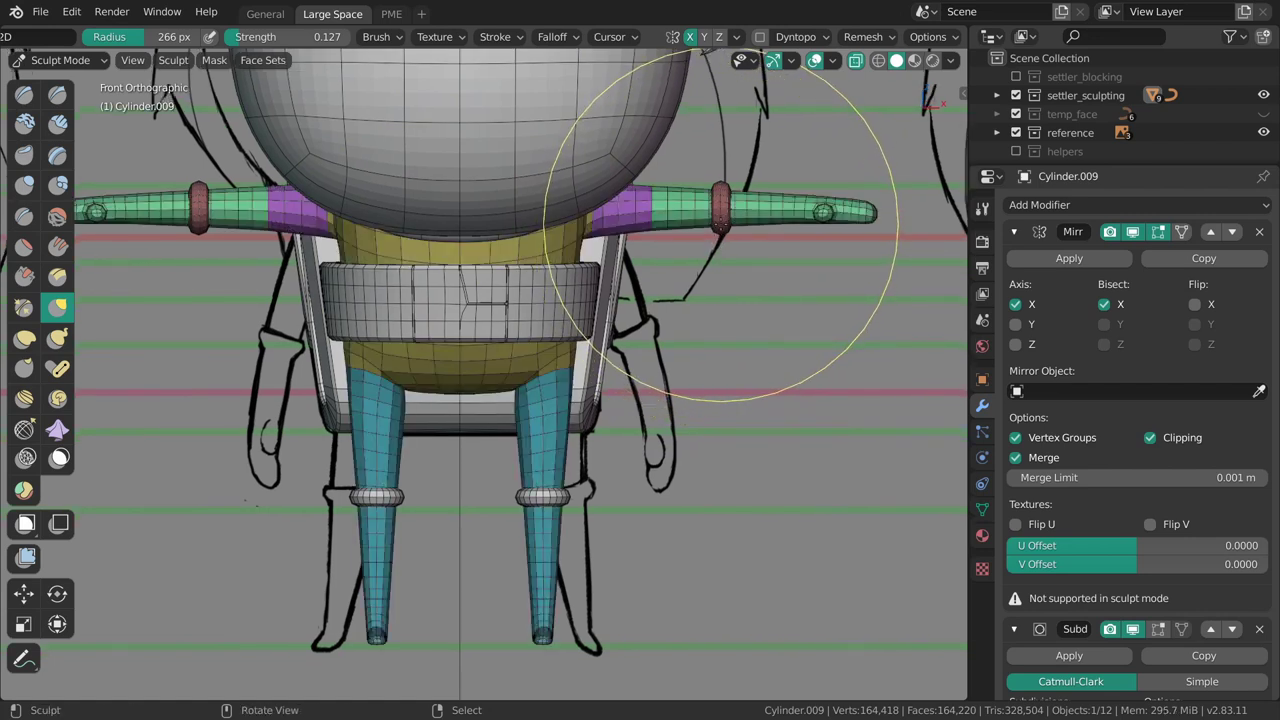
Hide the rings and set the Grab 2D brush radius to 89 px at the legs.
key("shift+h")
mouse_move(593, 459)
middle_mouse_down("shift")
mouse_move(668, 399)
mouse_move(638, 377)
middle_mouse_up("shift")
key("f")
left_click(534, 366)
middle_click_drag(540, 360, 534, 349, "shift")
middle_click_drag(536, 350, 607, 366, "ctrl")
key("bracketleft")
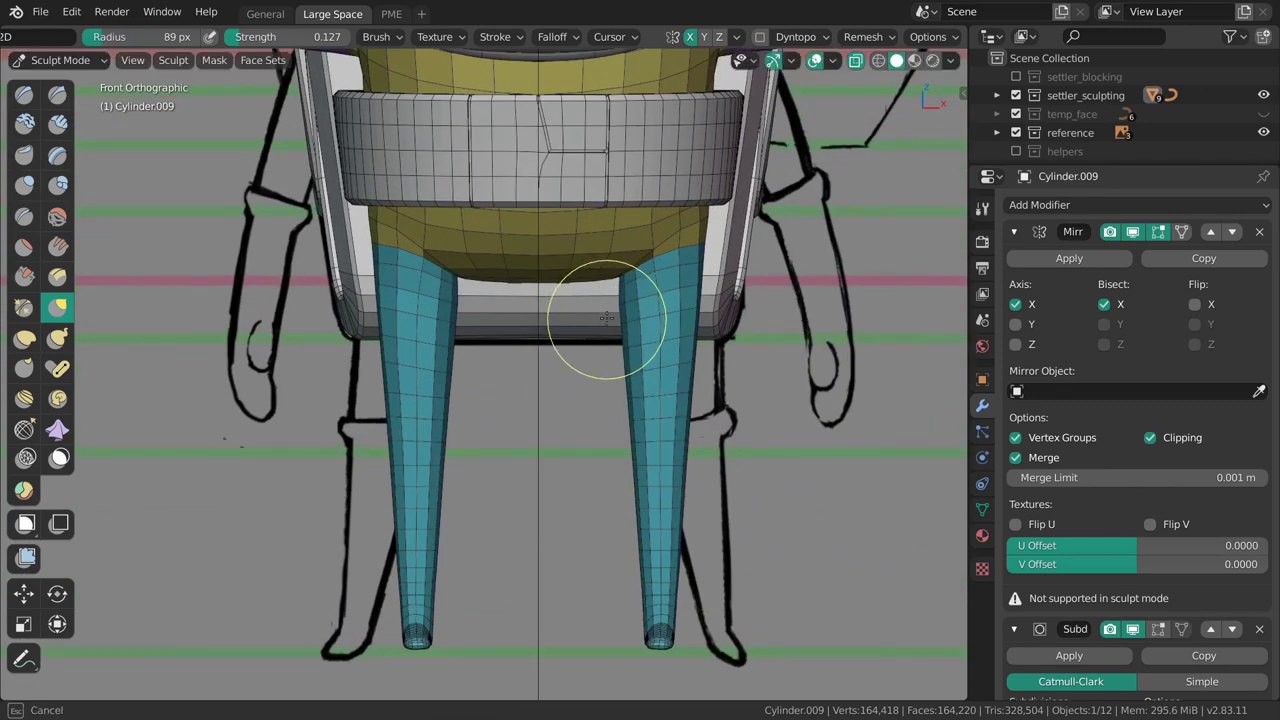
Adjust the outer edge of the upper leg with Grab 2D at a 57 px radius.
middle_click_drag(607, 320, 598, 315, "shift")
key("f")
left_click(685, 311)
left_click_drag(690, 310, 687, 310)
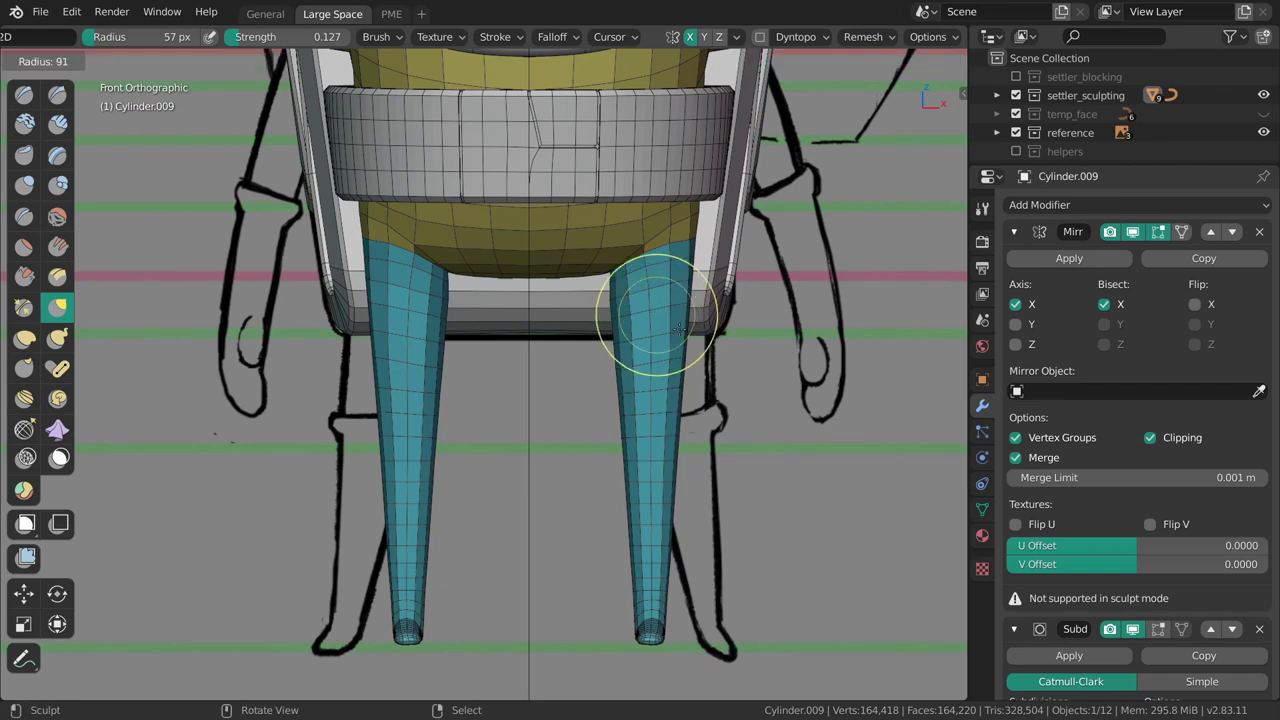
Inflate the middle of the legs with the Inflate/Deflate brush at a radius of 267 px and strength 0.500.
mouse_move(661, 409)
middle_mouse_down("shift")
mouse_move(663, 366)
mouse_move(638, 333)
middle_mouse_up("shift")
key("i")
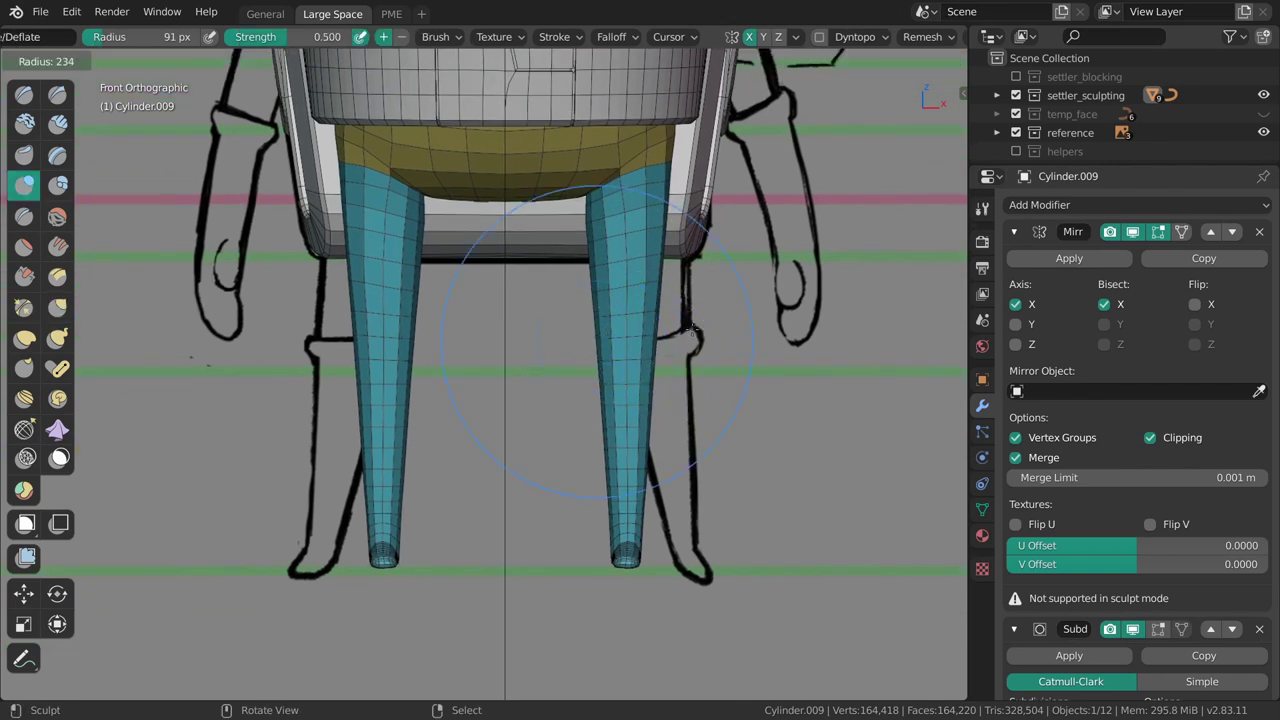
left_click_drag(635, 341, 623, 327)
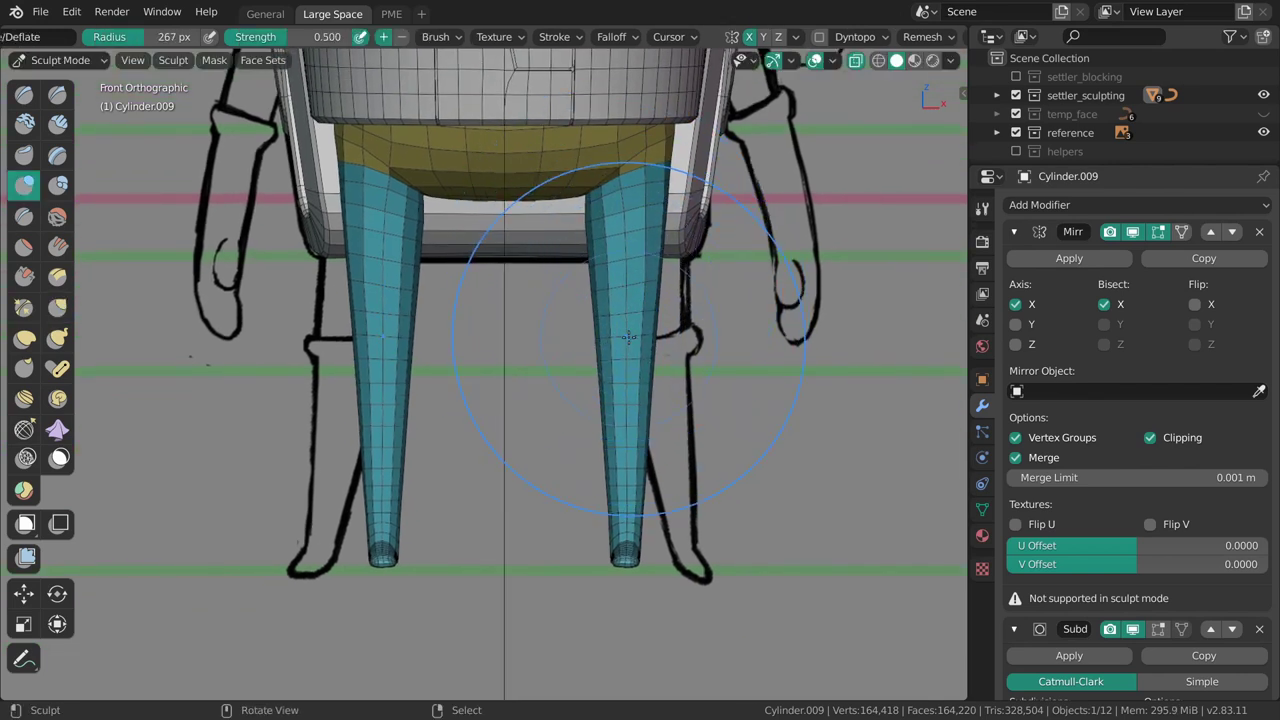
middle_click_drag(629, 337, 605, 347, "shift")
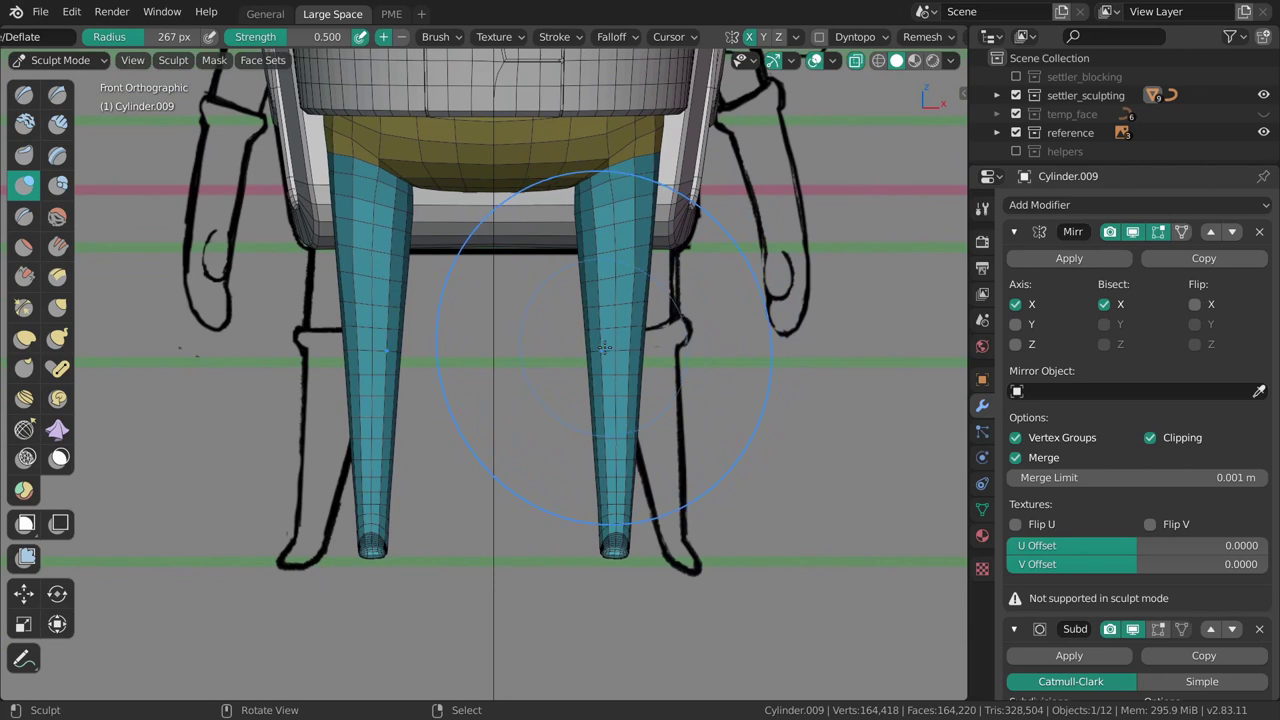
Inflate the middle of the legs with the Inflate/Deflate brush at a radius of 266 px and strength 0.233.
key("f")
left_click(609, 370)
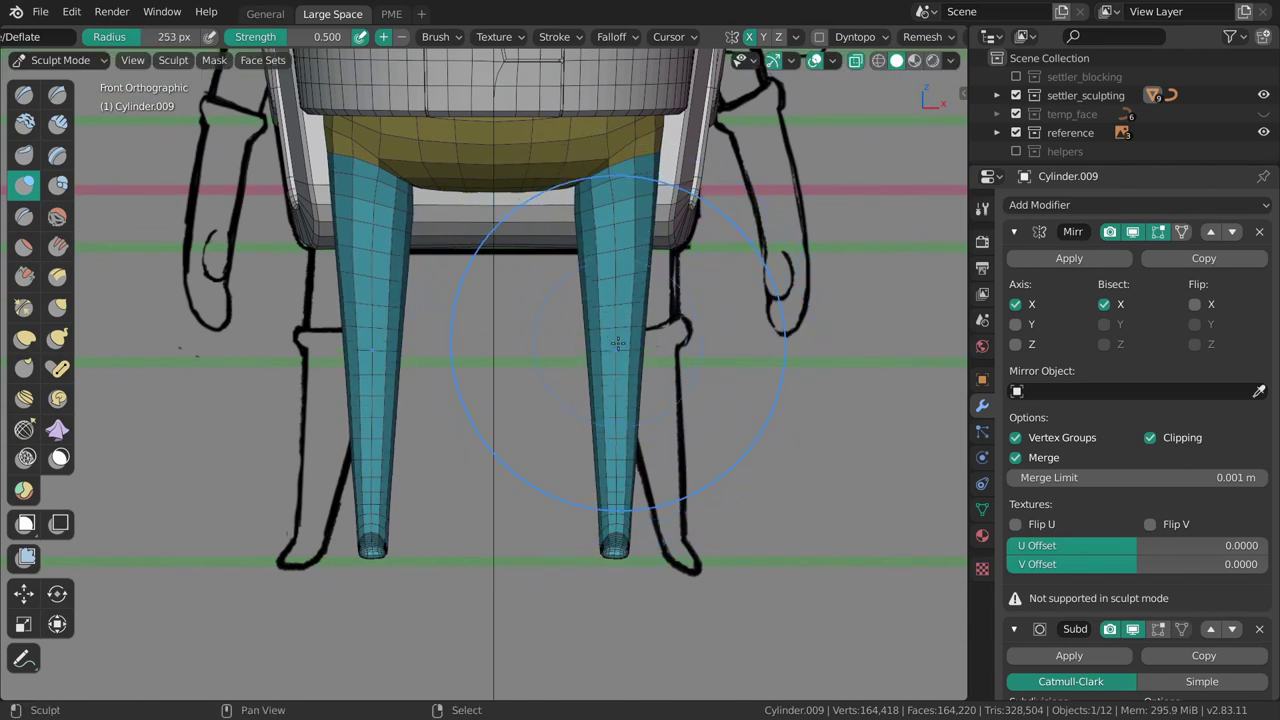
key("shift+f")
left_click(616, 305)
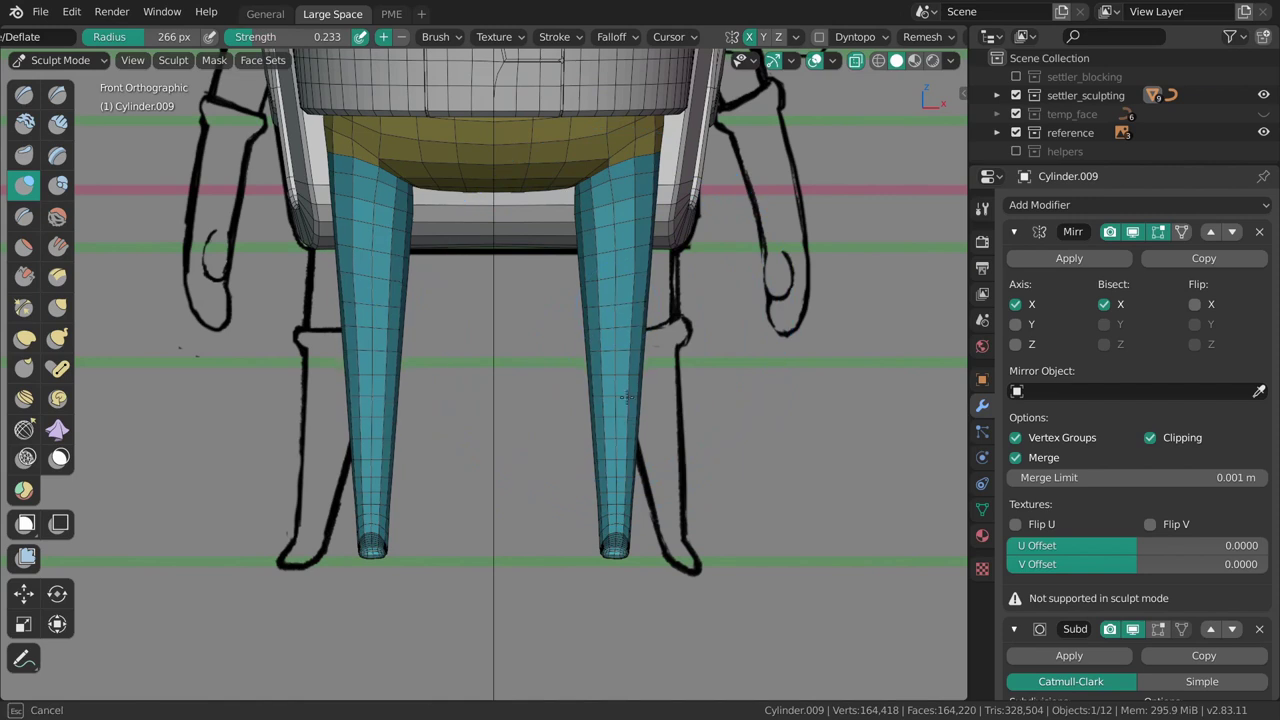
left_click_drag(621, 316, 622, 328)
Inflate the lower legs in the front view with the Inflate/Deflate brush, adjusting its radius to suit the closer view.
key("f")
left_click(770, 316)
mouse_move(626, 418)
middle_mouse_down("shift")
mouse_move(610, 318)
mouse_move(640, 260)
middle_mouse_up("shift")
key("f")
left_click(646, 368)
middle_click_drag(651, 390, 649, 424)
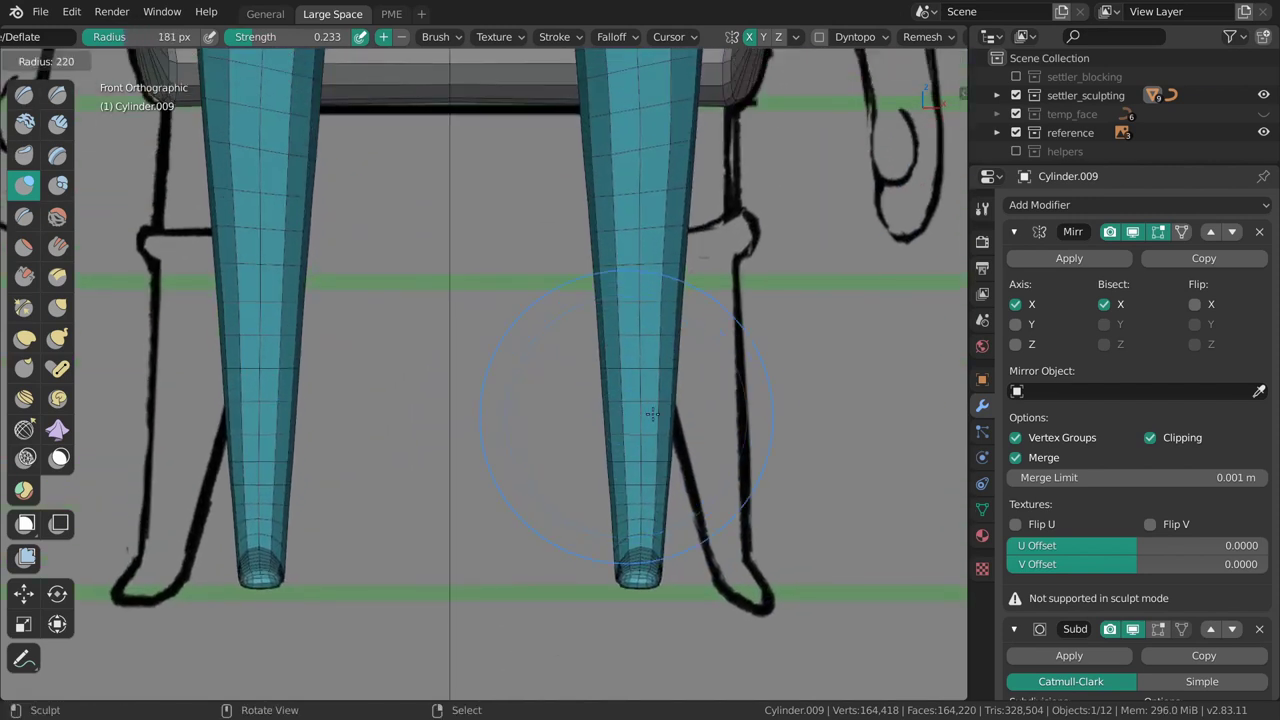
middle_click_drag(655, 489, 650, 535, "ctrl")
Inflate the knee area of the legs with the Inflate/Deflate brush at a radius of 227 px.
key("f")
left_click(650, 400)
key("f")
mouse_move(612, 325)
left_mouse_down()
mouse_move(615, 335)
mouse_move(612, 325)
left_mouse_up()
left_click(760, 331)
middle_click_drag(616, 305, 625, 383, "shift")
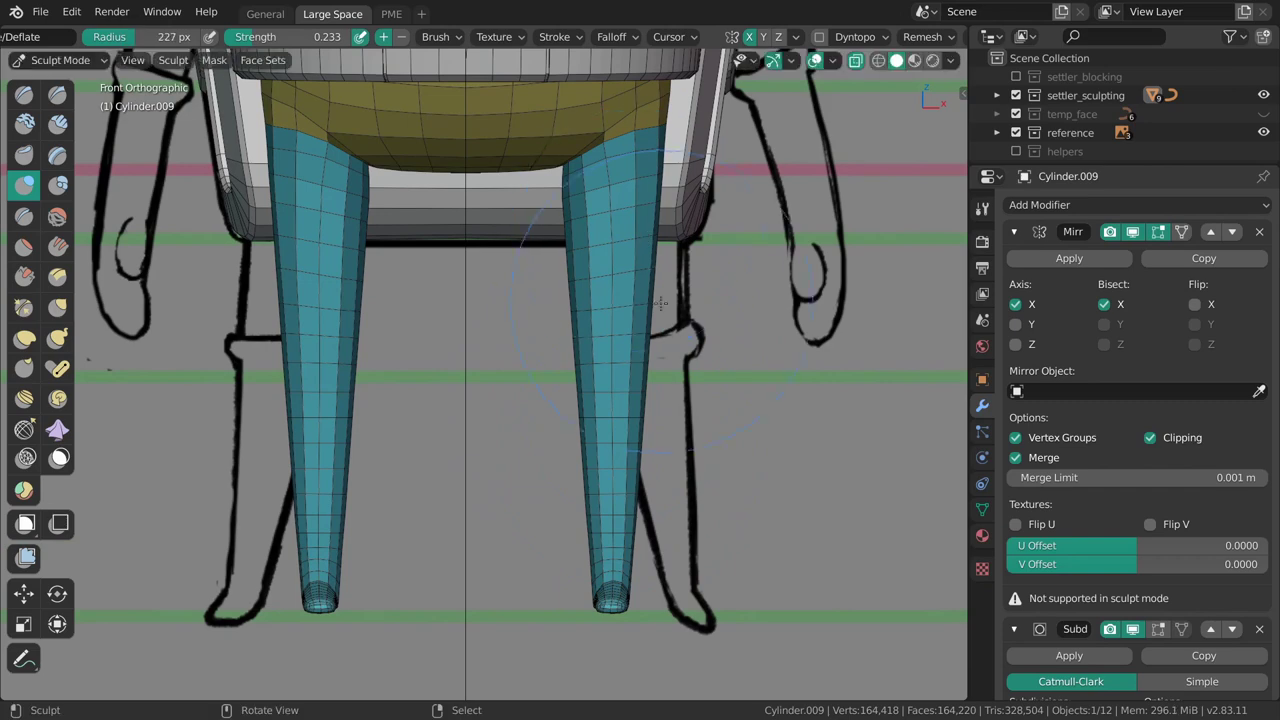
Inflate the upper legs below the hips with the Inflate/Deflate brush at a radius of 223 px.
key("f")
left_click(650, 255)
left_click_drag(614, 225, 610, 245)
mouse_move(609, 261)
middle_mouse_down("shift")
mouse_move(648, 348)
mouse_move(648, 392)
middle_mouse_up("shift")
key("f")
left_click(590, 340)
left_click_drag(628, 288, 629, 296)
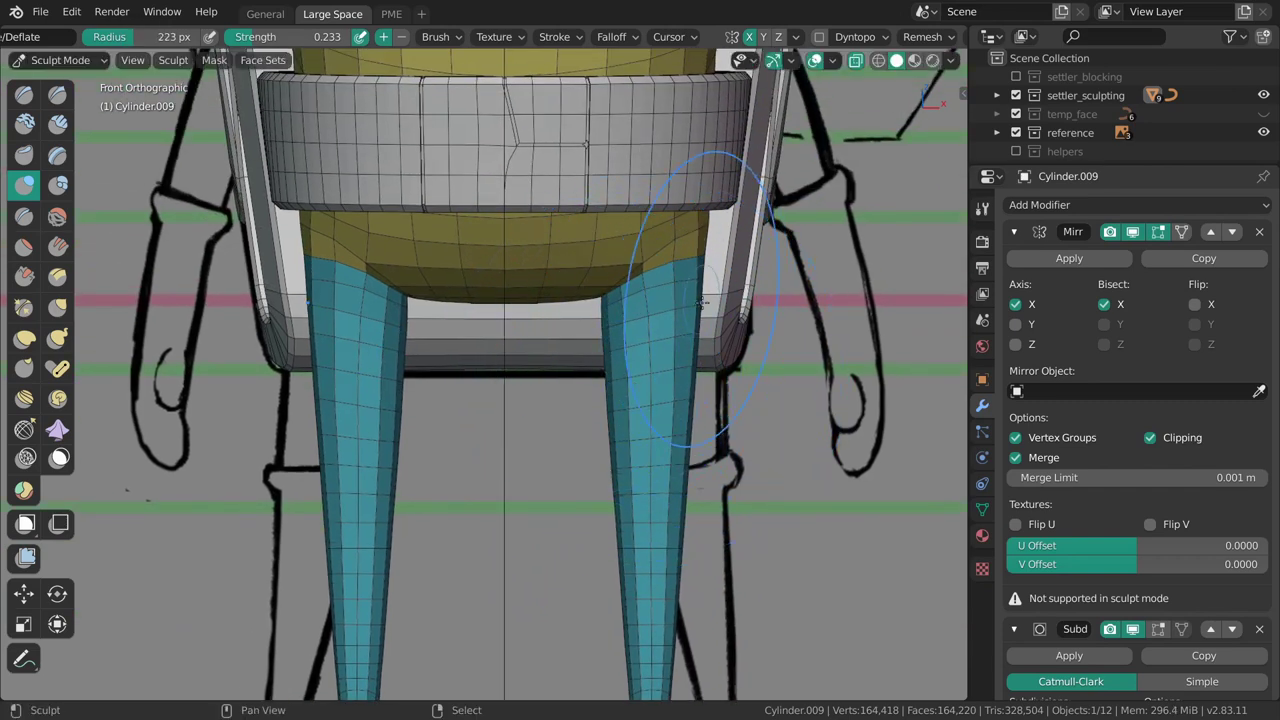
middle_click_drag(700, 328, 659, 262, "shift")
Check the leg in the right side view and size the Inflate/Deflate brush to 294 px for the upper leg.
key("KP_3")
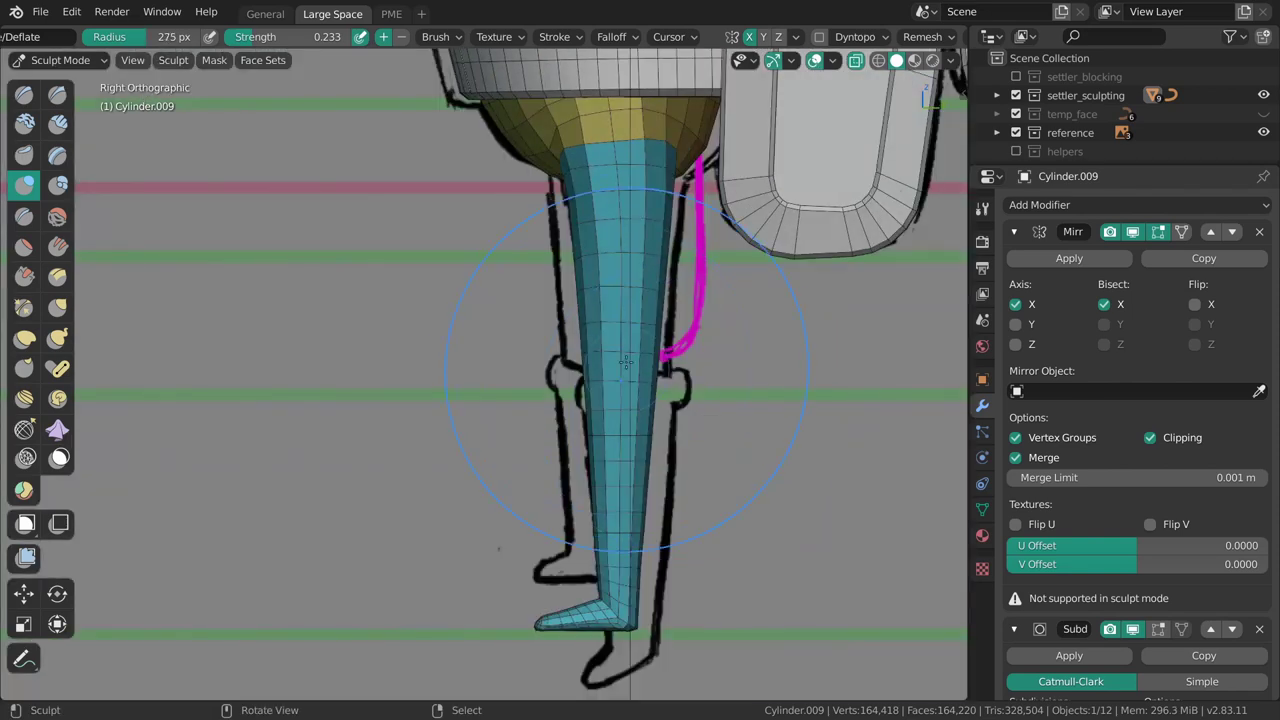
middle_click_drag(606, 328, 612, 429, "shift")
key("f")
left_click(624, 288)
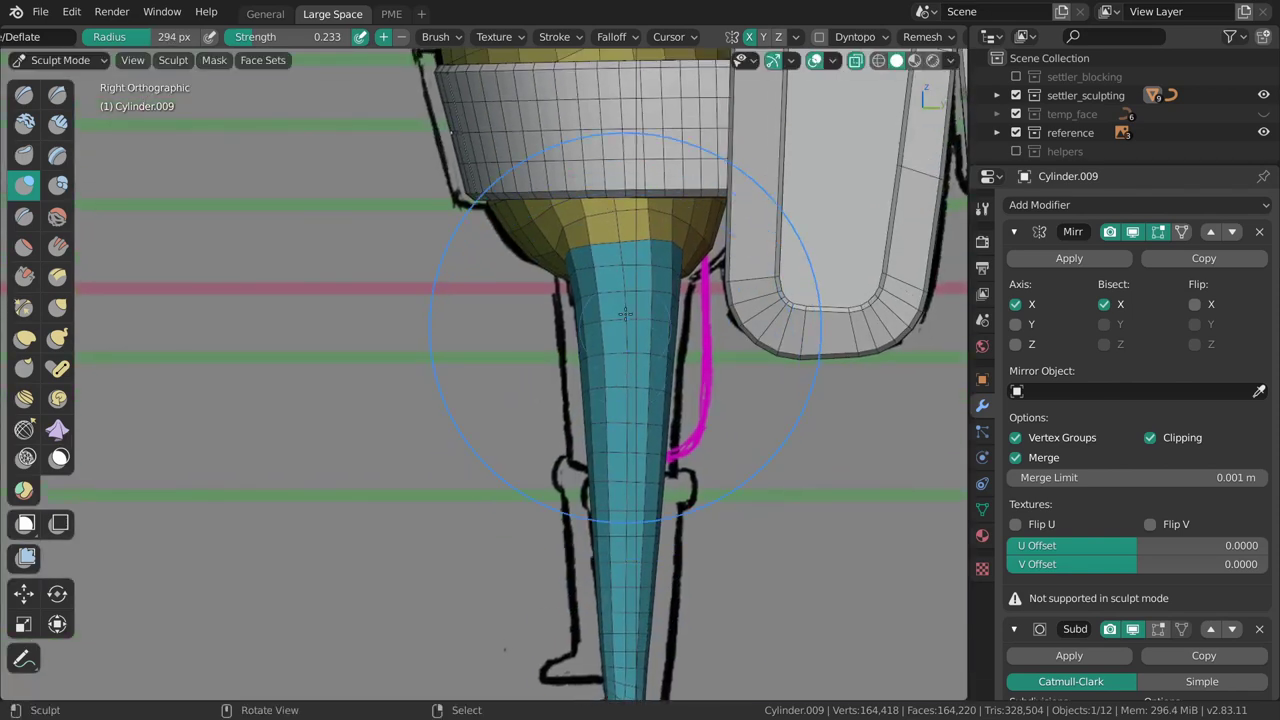
middle_click_drag(615, 302, 636, 538, "shift")
Inflate the arms in the front view with the Inflate/Deflate brush, reducing its radius to 233 px.
key("KP_1")
middle_click_drag(706, 298, 577, 398, "shift")
key("f")
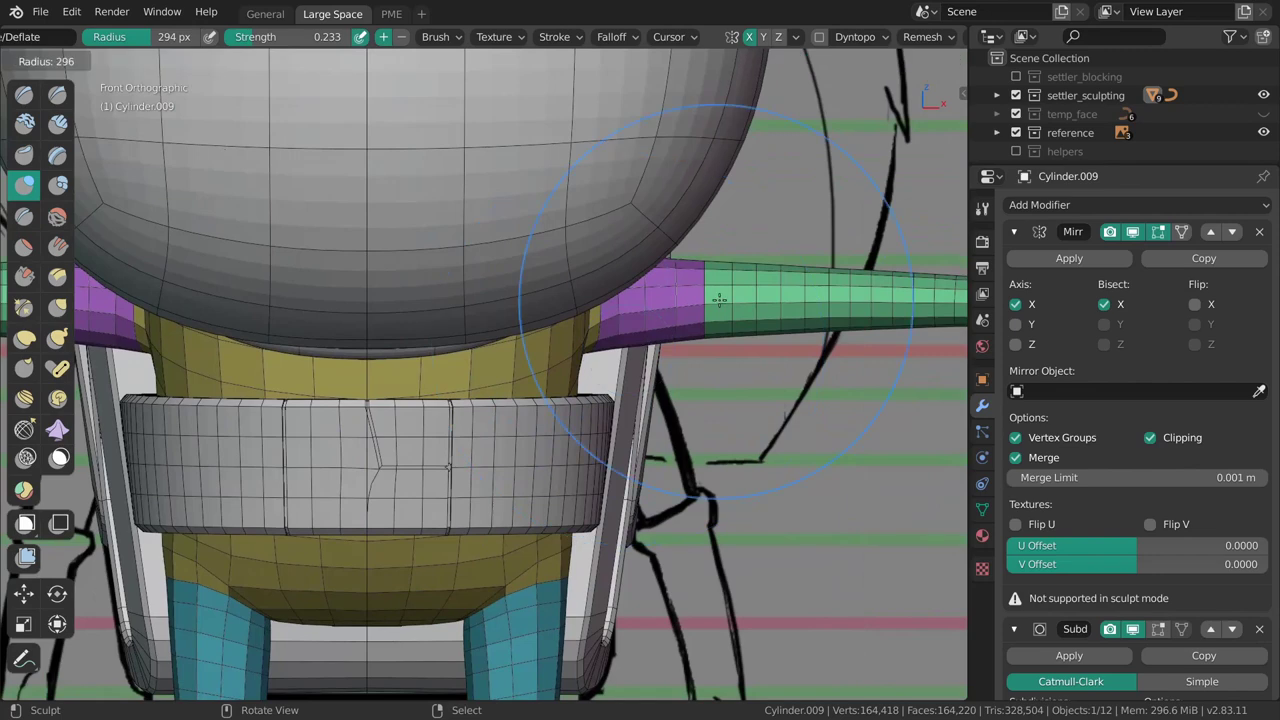
left_click(731, 292)
left_click_drag(729, 296, 722, 309)
middle_click_drag(721, 309, 618, 312, "shift")
middle_click_drag(618, 312, 592, 341, "ctrl")
key("f")
left_click(600, 338)
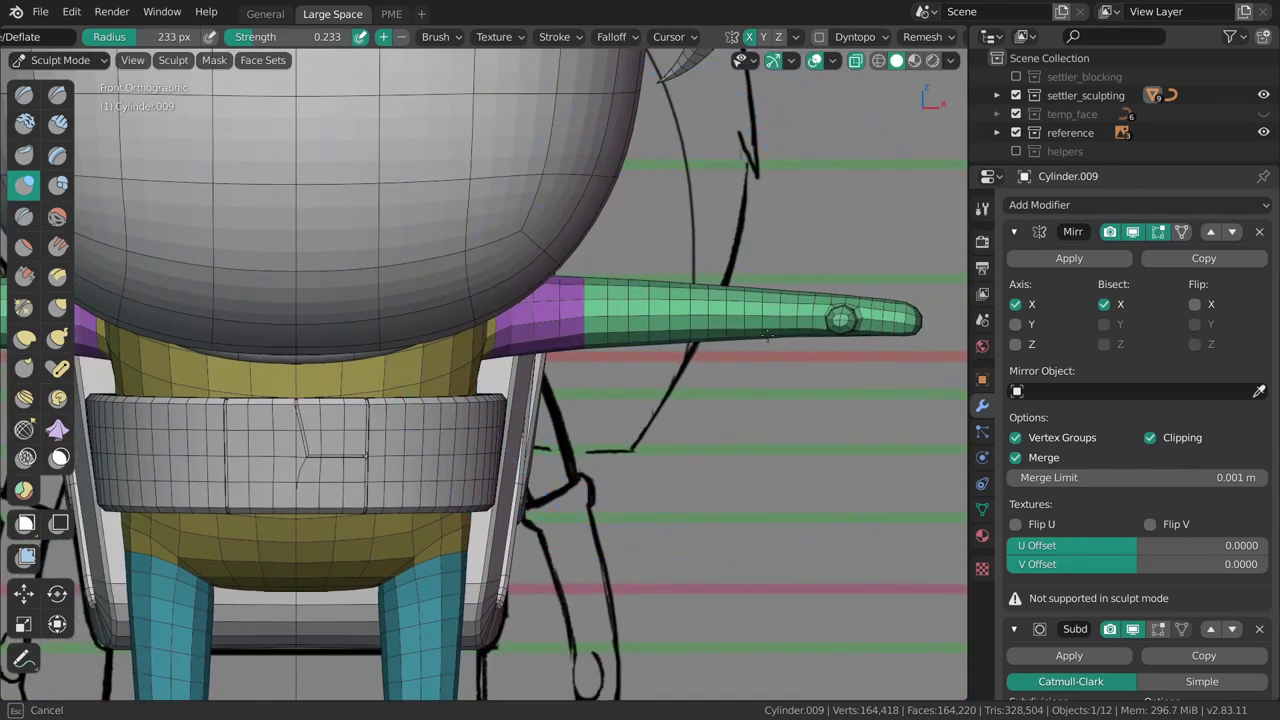
scroll(588, 337, "down", 3)
scroll(531, 349, "up", 1)
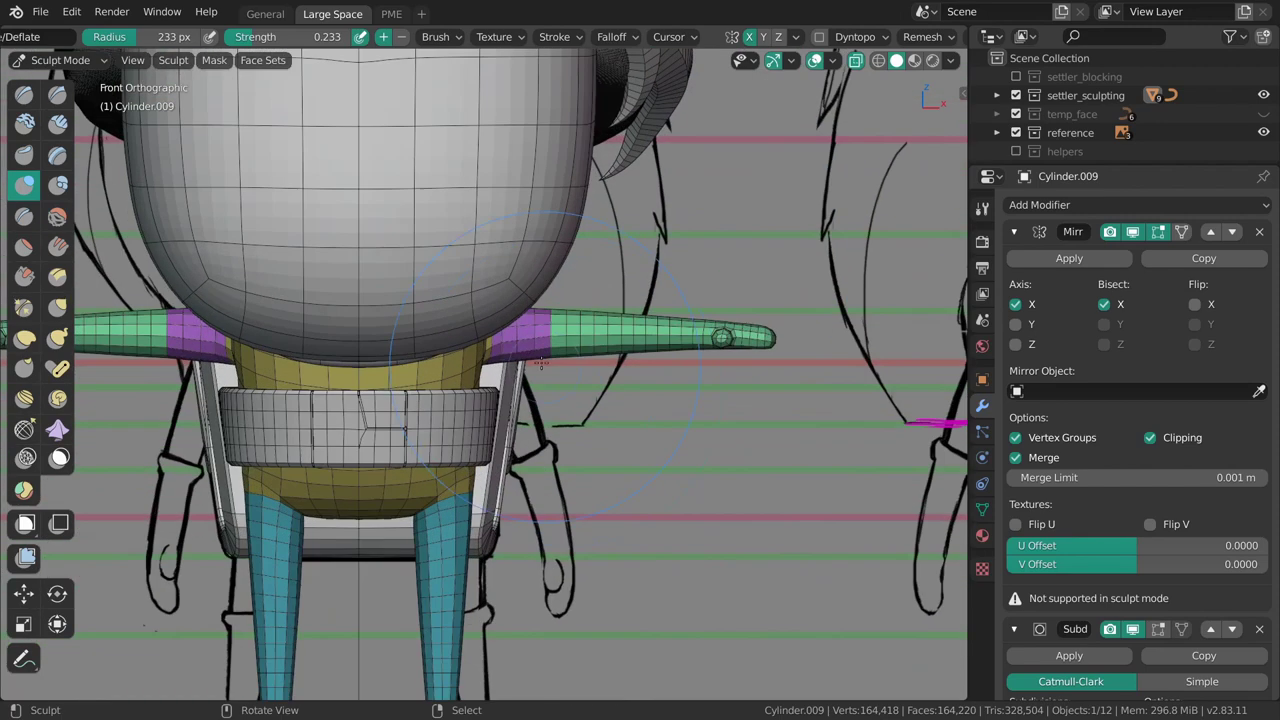
Switch to the Grab 2D brush and set its radius to 85 px at the inner top of the legs.
middle_click_drag(500, 337, 623, 300, "shift")
middle_click_drag(592, 434, 665, 298, "shift")
middle_click_drag(625, 435, 598, 381, "ctrl")
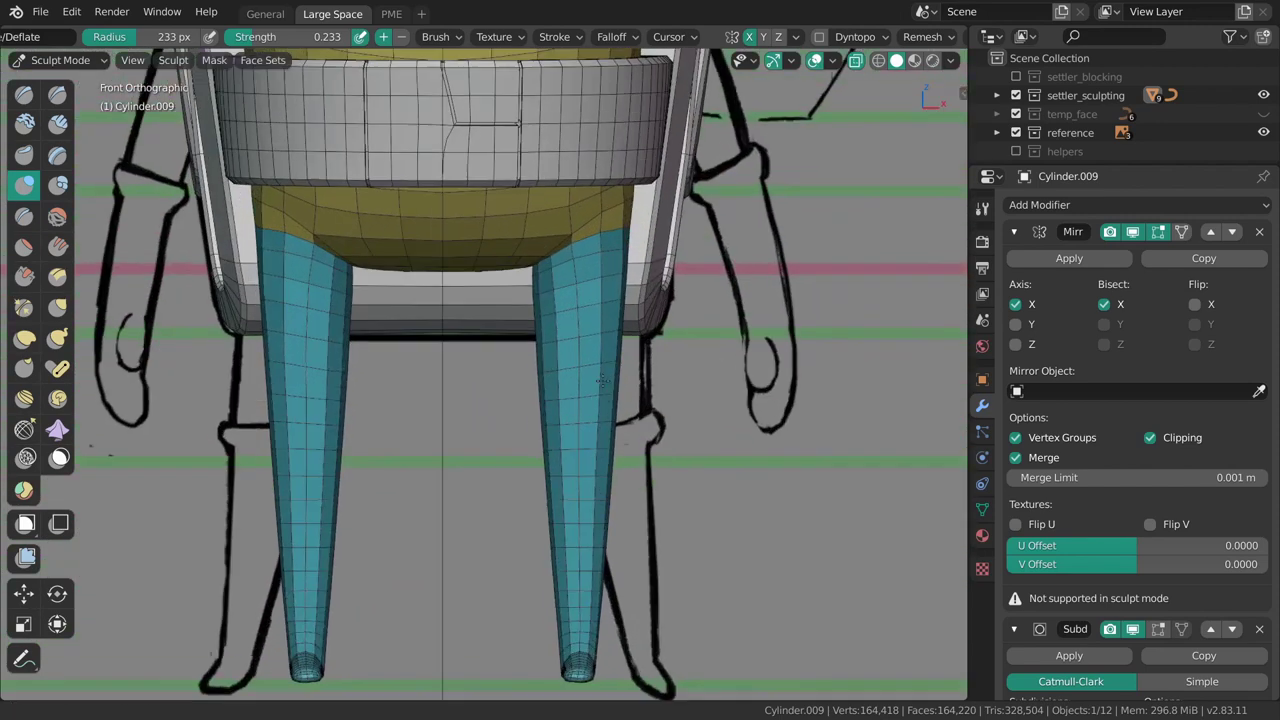
key("g")
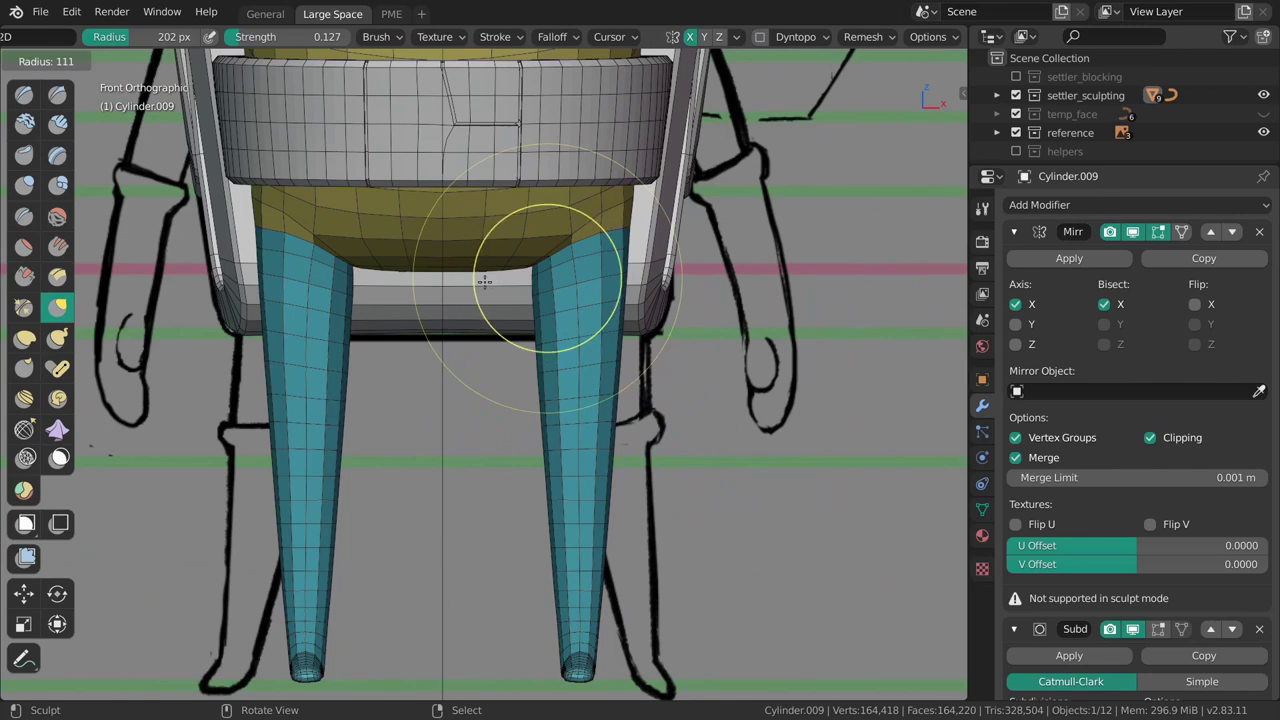
key("f")
left_click(531, 266)
key("f")
left_click(533, 290)
Reveal the hidden arm and leg rings and turn off the wireframe overlay.
middle_click_drag(606, 298, 632, 381)
scroll(648, 424, "down", 3)
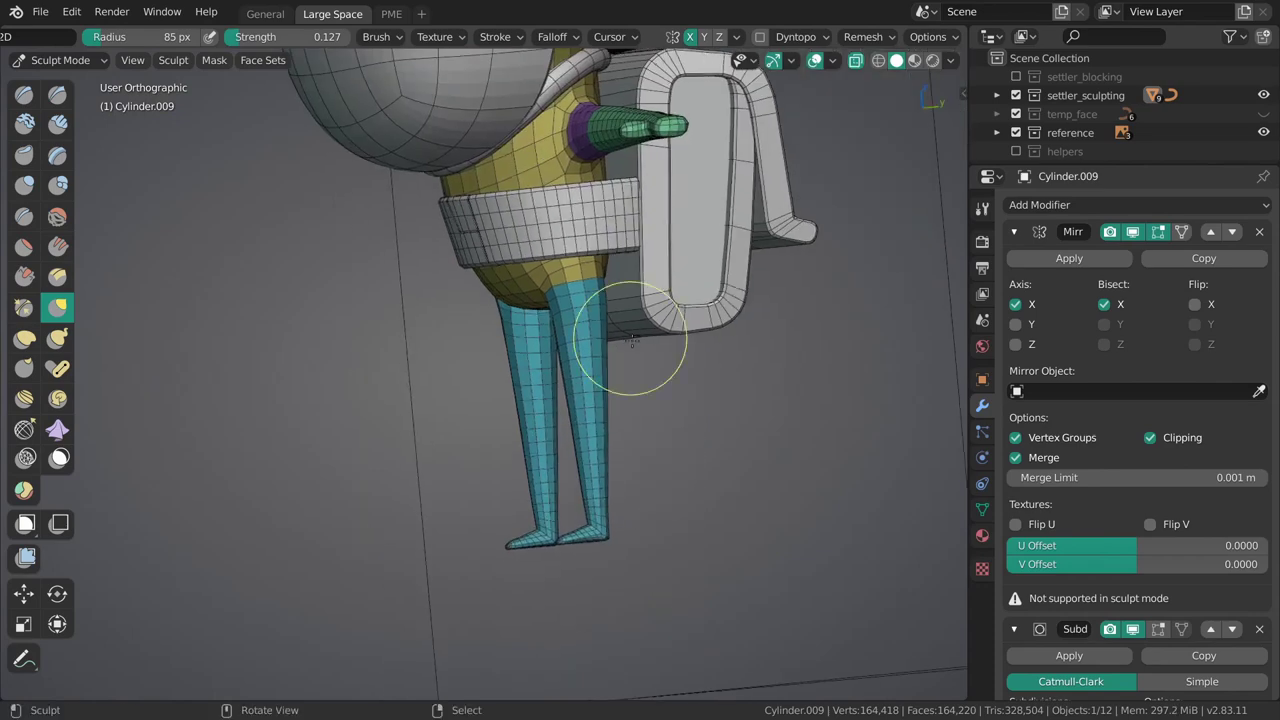
key("KP_1")
middle_click_drag(624, 250, 683, 239, "shift")
key("shift+z")
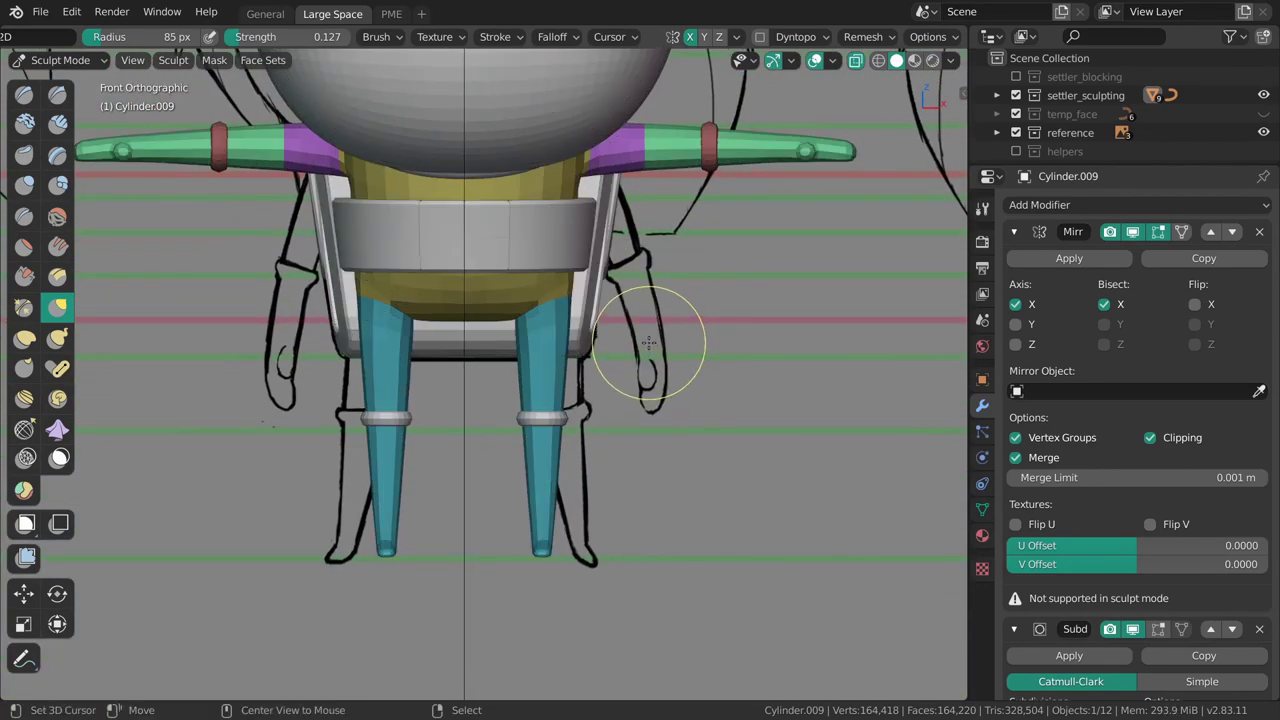
Display the character's material colours in the viewport shading and return to Object Mode.
middle_click_drag(649, 343, 572, 352)
middle_click_drag(706, 289, 540, 425)
key("ctrl+Tab")
left_click(415, 419)
middle_click_drag(420, 419, 720, 355)
key("ctrl+Tab")
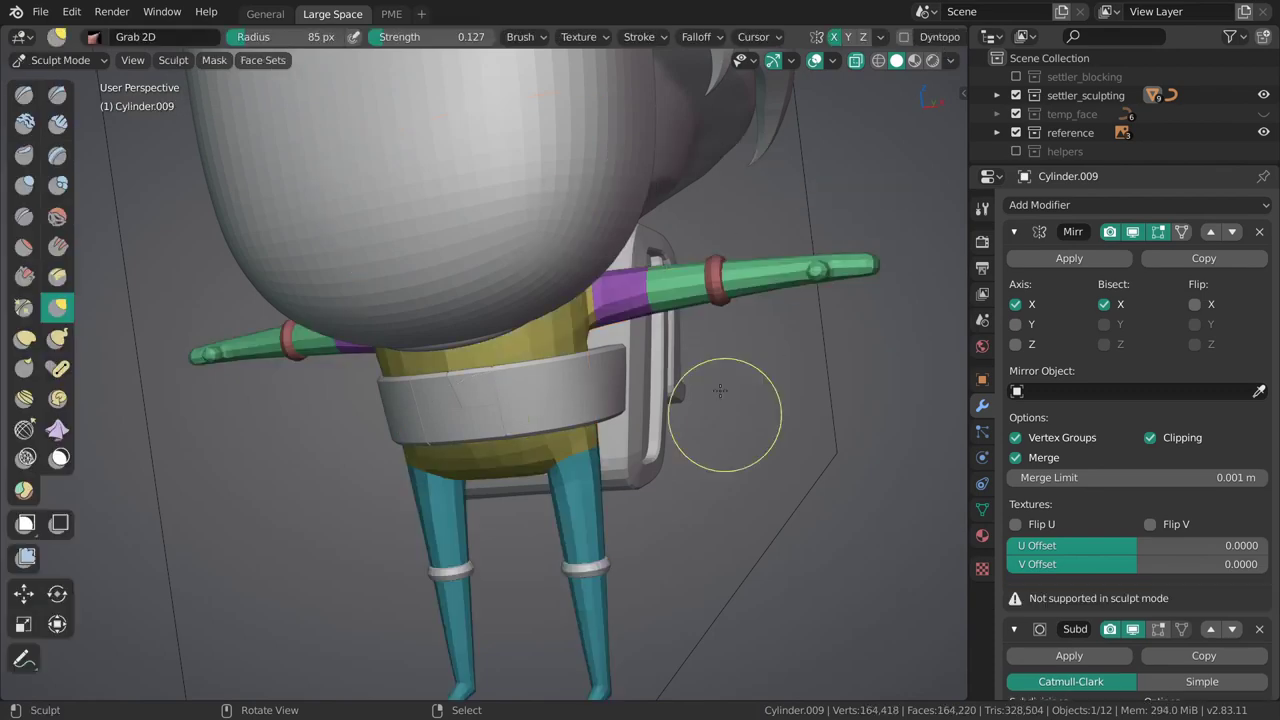
left_click(949, 61)
left_click(857, 266)
key("ctrl+Tab")
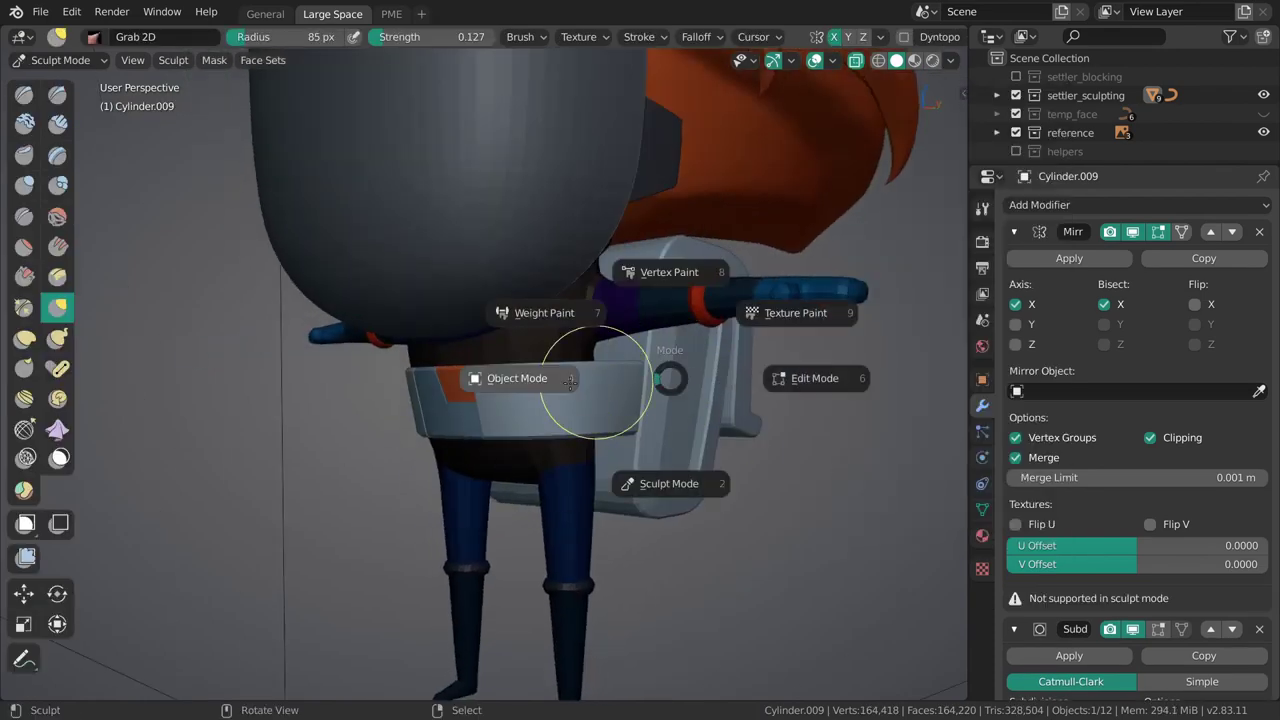
left_click(512, 385)
Save the file and raise the side flaps behind the mask by about 0.0289 m along Z in the right side view.
middle_click_drag(615, 349, 837, 367)
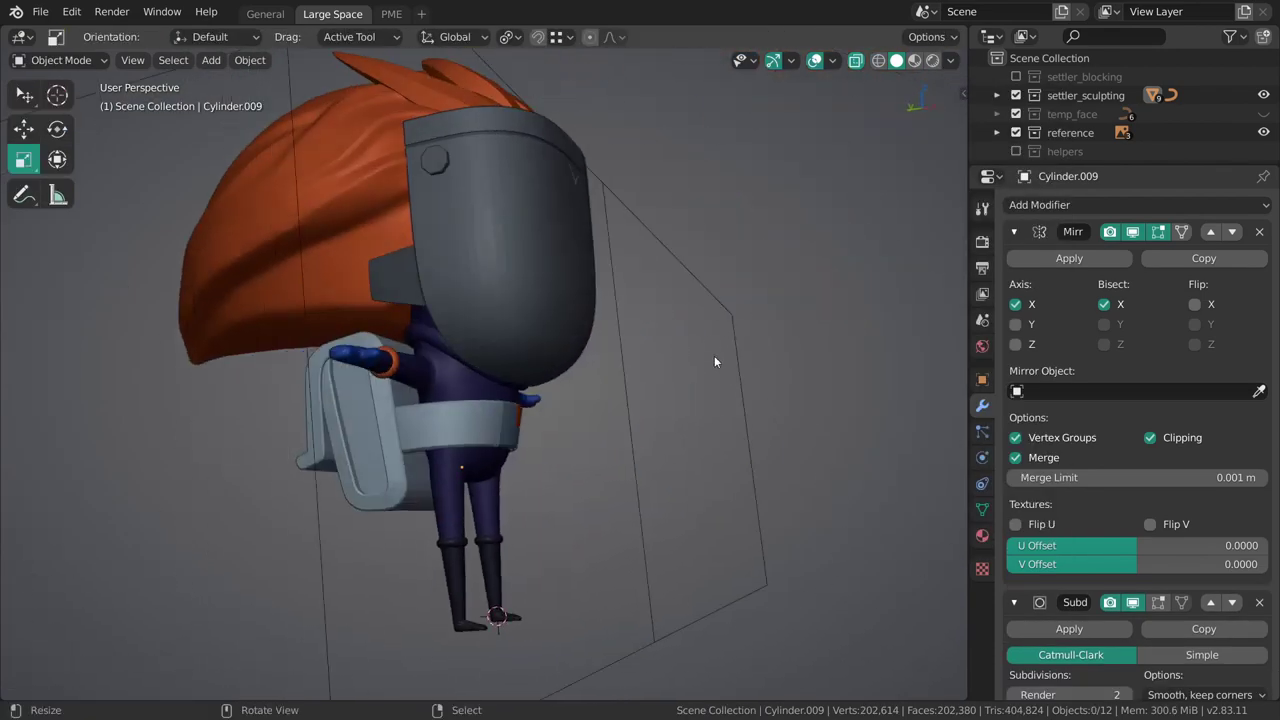
mouse_move(714, 384)
middle_mouse_down("alt")
mouse_move(710, 298)
mouse_move(722, 355)
middle_mouse_up("alt")
mouse_move(895, 358)
middle_mouse_down()
mouse_move(638, 391)
mouse_move(562, 343)
mouse_move(522, 251)
middle_mouse_up()
middle_click_drag(527, 308, 531, 380, "shift")
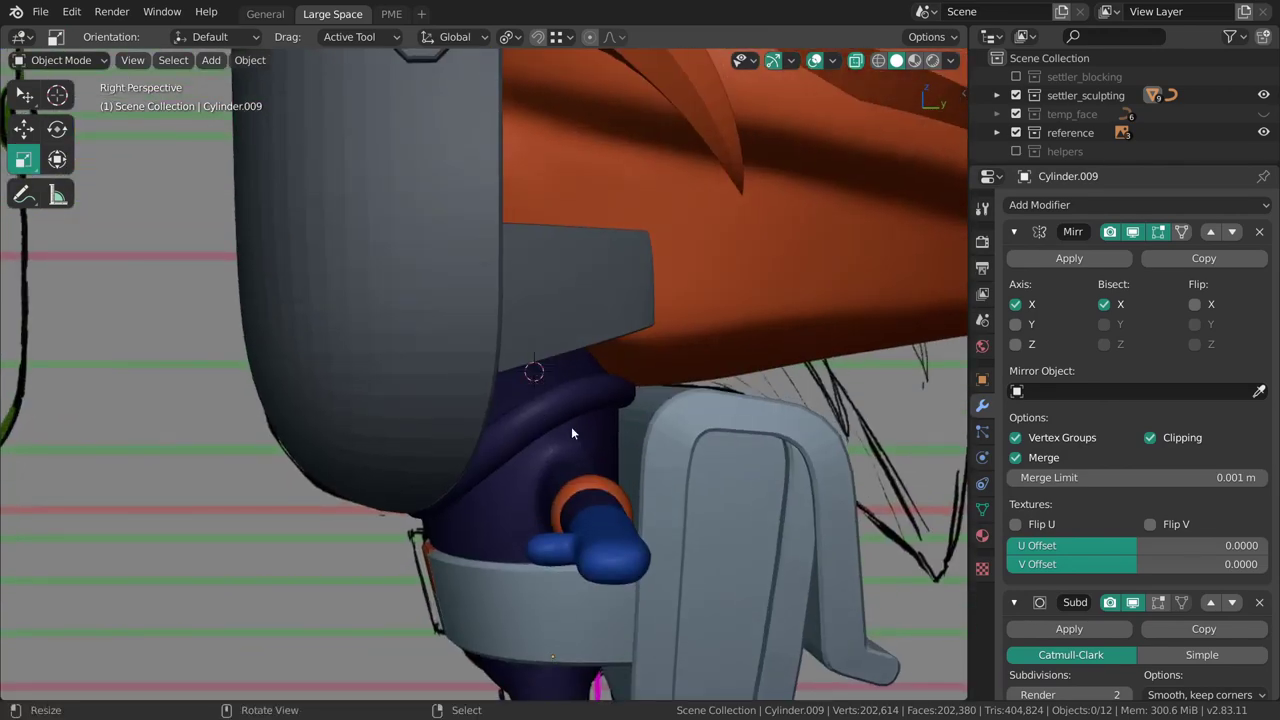
middle_click_drag(570, 430, 530, 316)
right_click(530, 316)
middle_click_drag(486, 363, 508, 345, "alt")
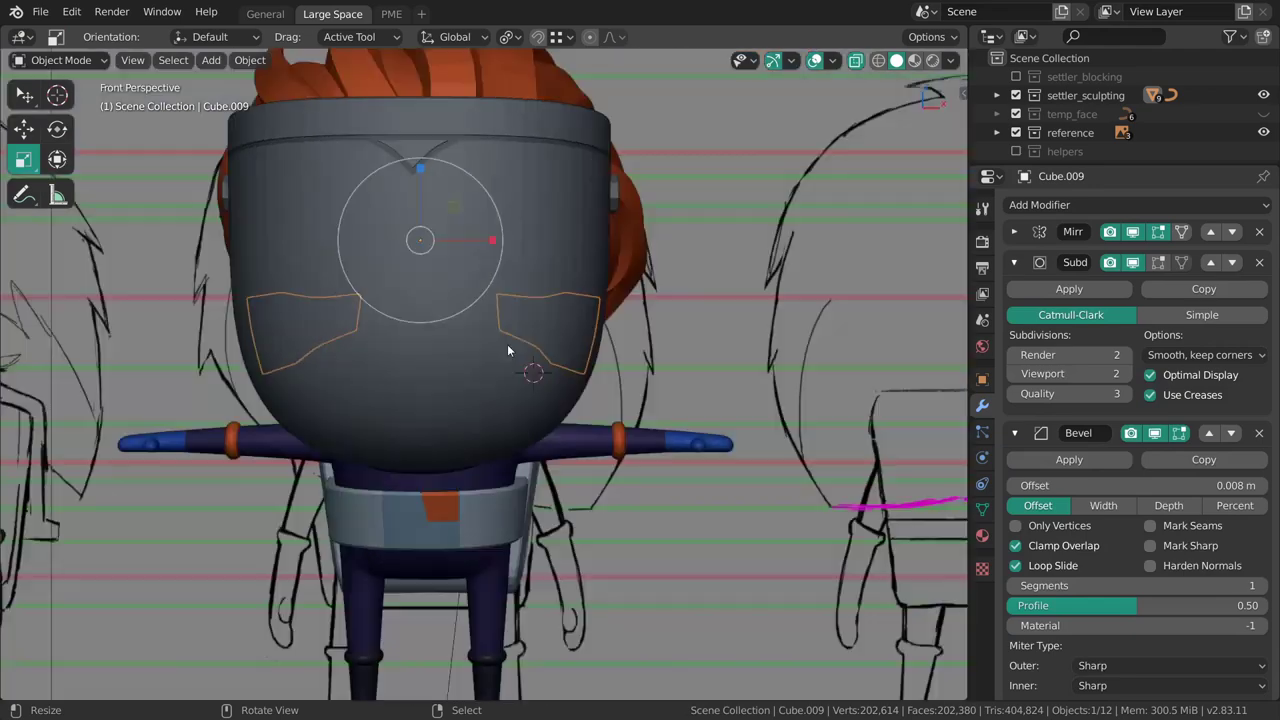
key("KP_3")
key("ctrl+s")
key("shift+space")
key("g")
scroll(560, 325, "up", 2)
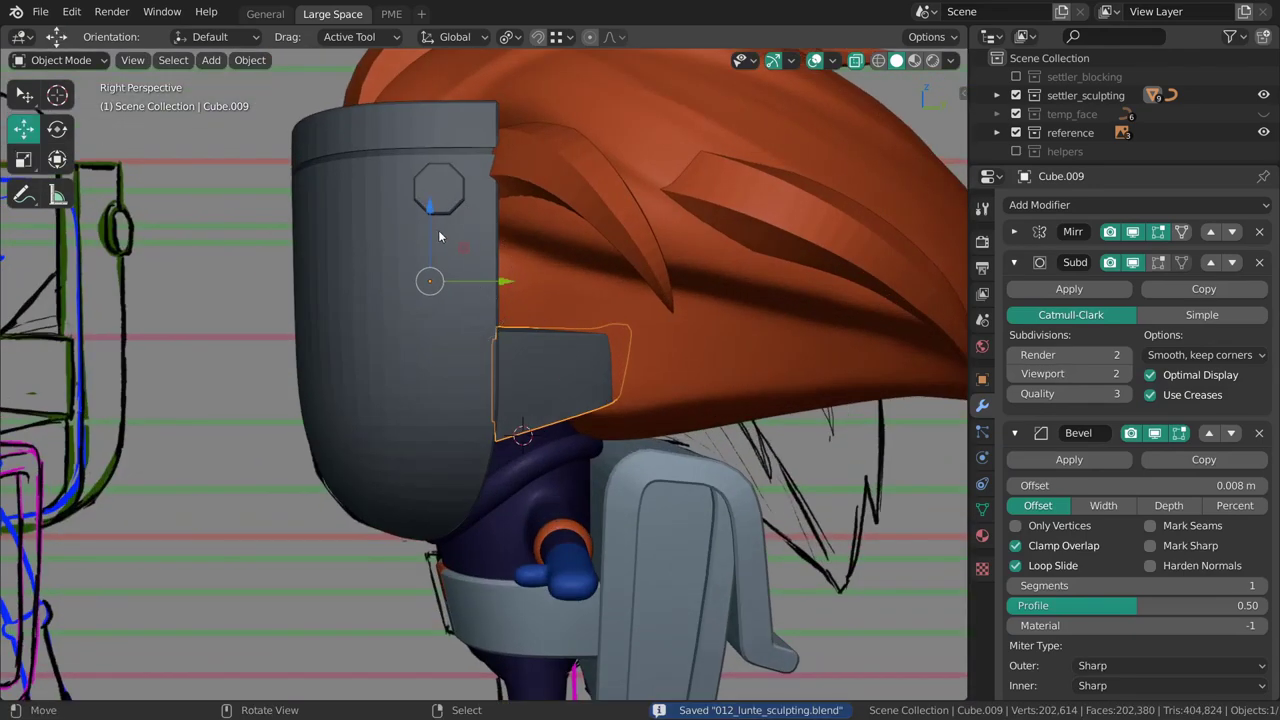
left_click_drag(433, 238, 426, 193)
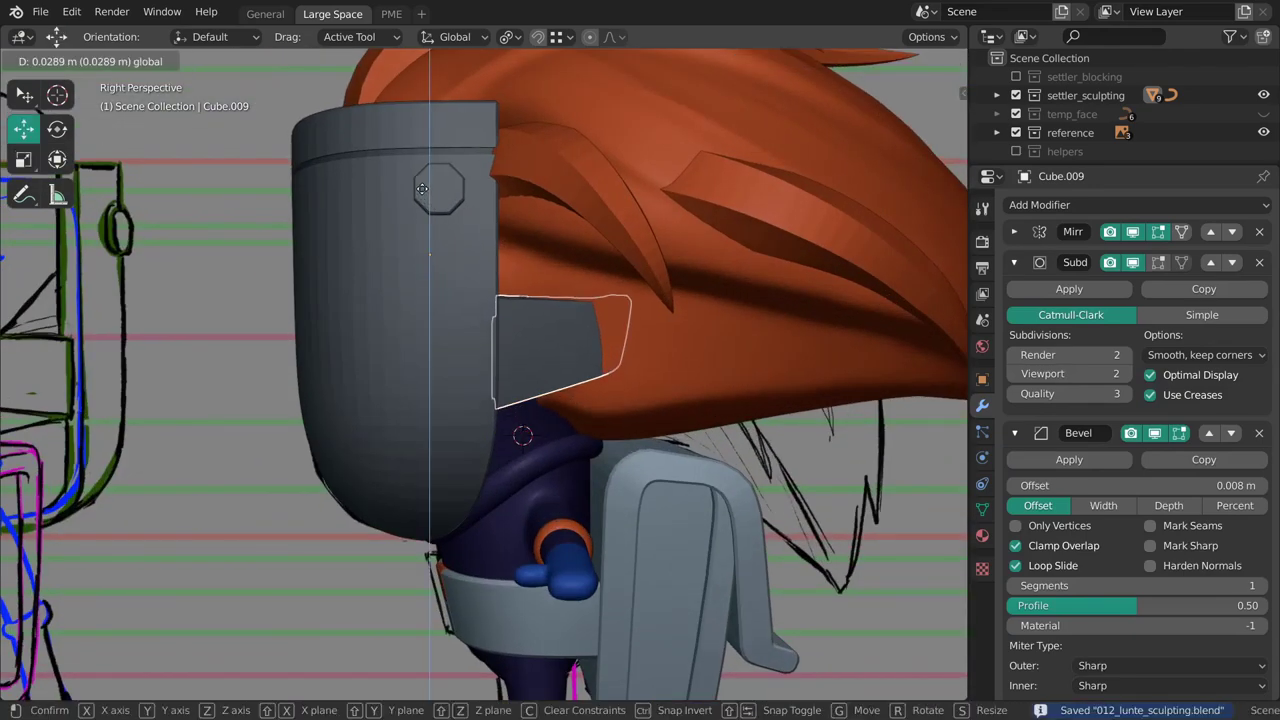
left_click_drag(422, 188, 423, 189)
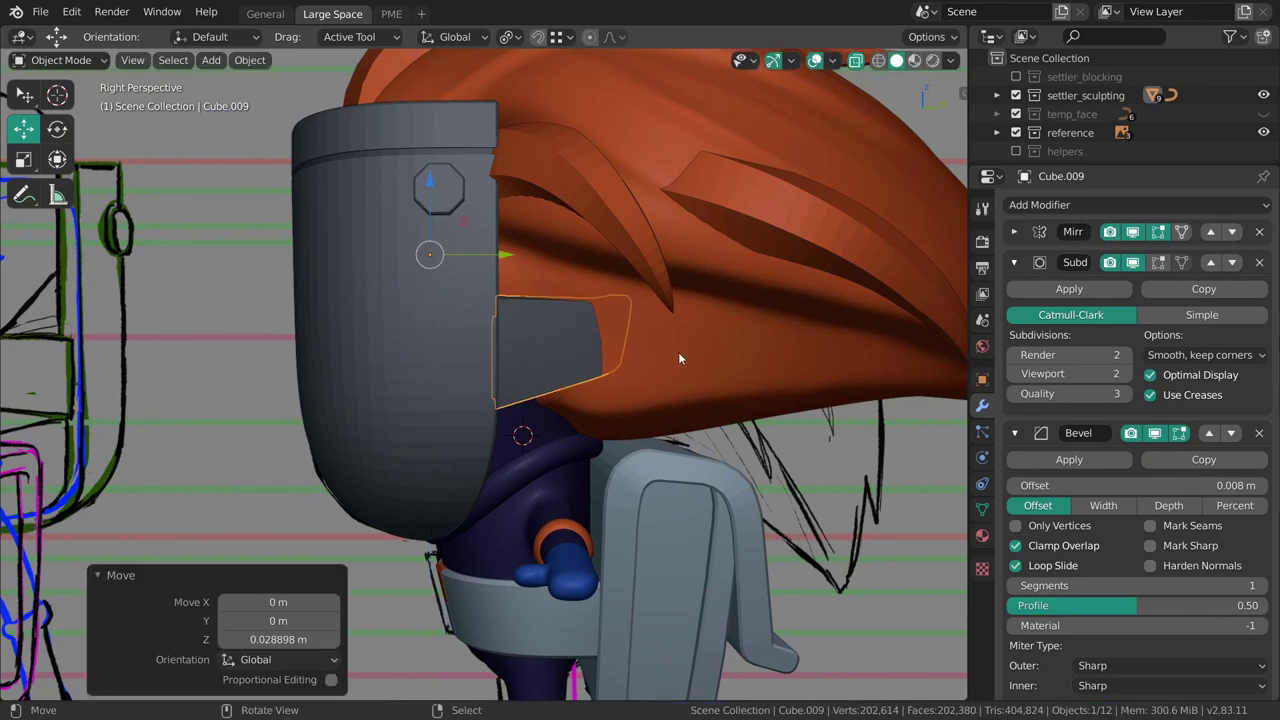
left_click(666, 365)
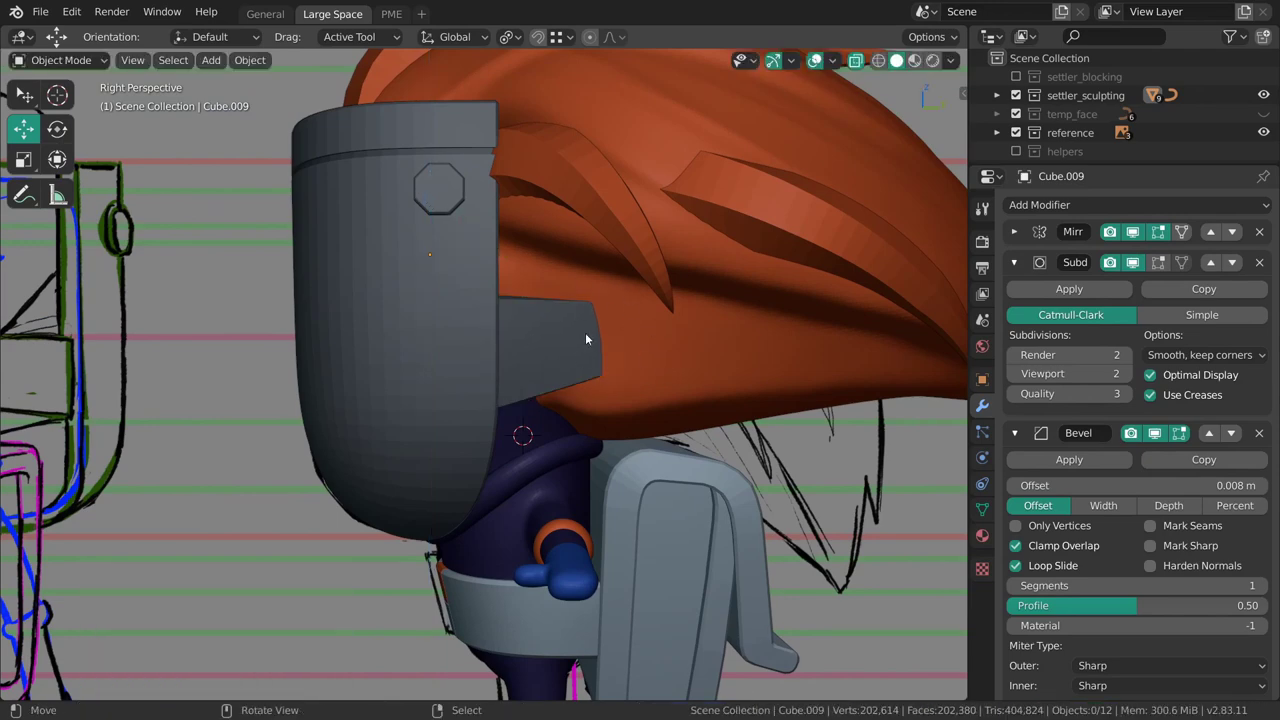
Fine-tune the height of the mask's side flaps along Z, checking against the right side view, and deselect them.
scroll(572, 385, "down", 4)
middle_click_drag(578, 367, 490, 337)
left_click(563, 344)
left_click_drag(483, 264, 485, 229)
middle_click_drag(492, 342, 519, 334)
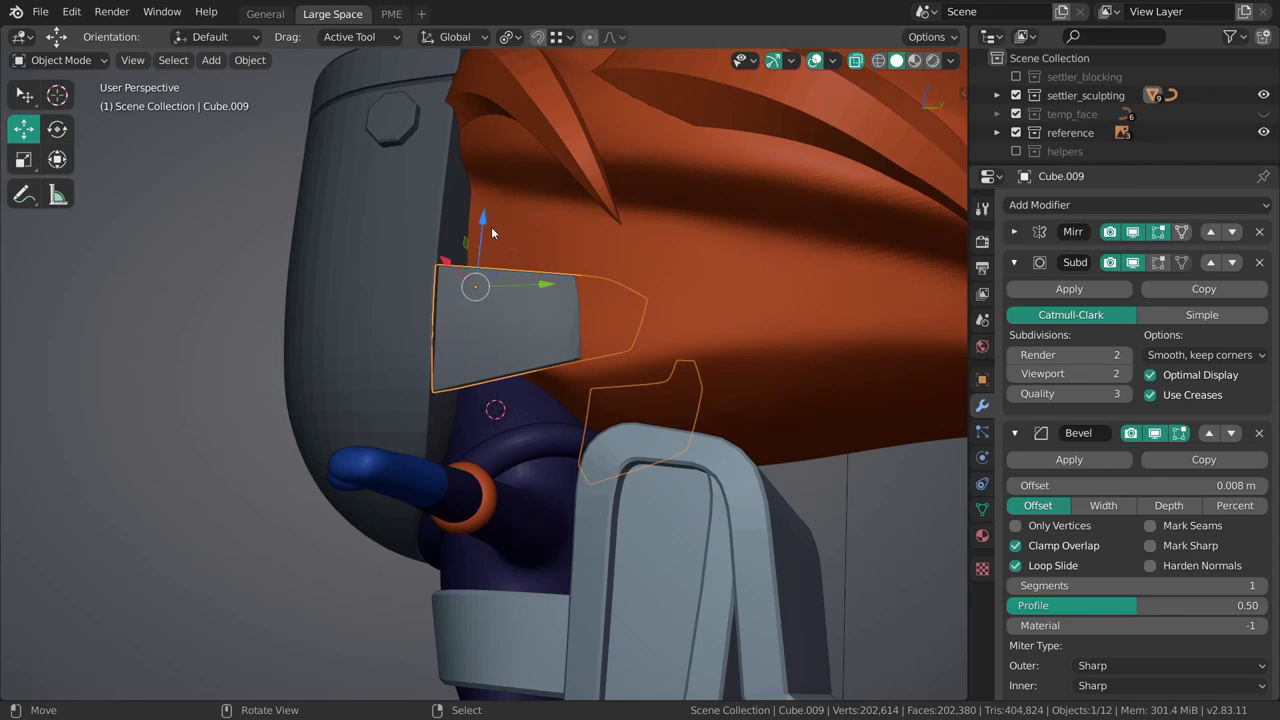
key("grave")
left_click(726, 337)
scroll(543, 246, "down", 4)
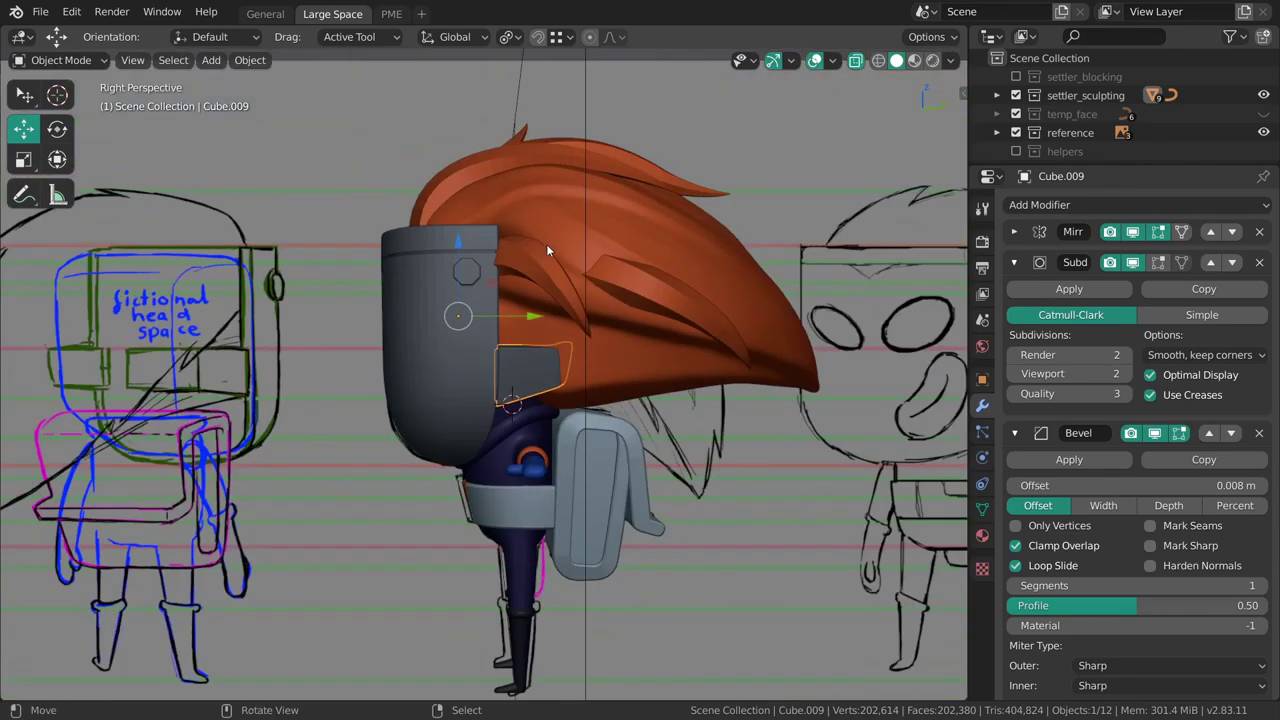
scroll(508, 275, "up", 2)
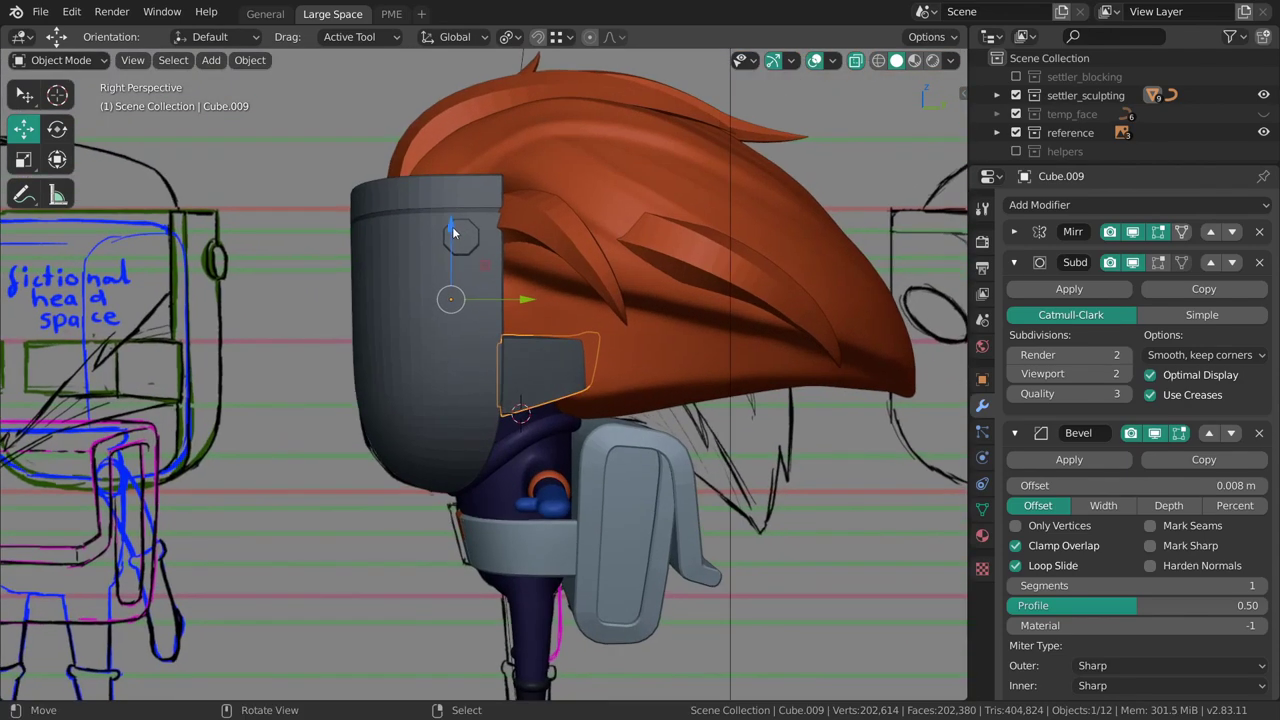
left_click_drag(451, 232, 451, 223)
key("alt+a")
Adjust the hair next to the mask with the grab brush in Sculpt Mode and return to Object Mode.
mouse_move(547, 368)
middle_mouse_down()
mouse_move(512, 300)
mouse_move(536, 301)
middle_mouse_up()
scroll(515, 294, "up", 2)
right_click(547, 319)
key("ctrl+Tab")
key("f")
left_click(530, 343)
key("shift+c")
mouse_move(565, 350)
middle_mouse_down()
mouse_move(557, 409)
mouse_move(557, 386)
mouse_move(648, 394)
middle_mouse_up()
key("g")
middle_click_drag(620, 290, 604, 400, "shift")
key("ctrl+Tab")
Select the hair strand curve beside the mask.
key("alt+a")
right_click(567, 273)
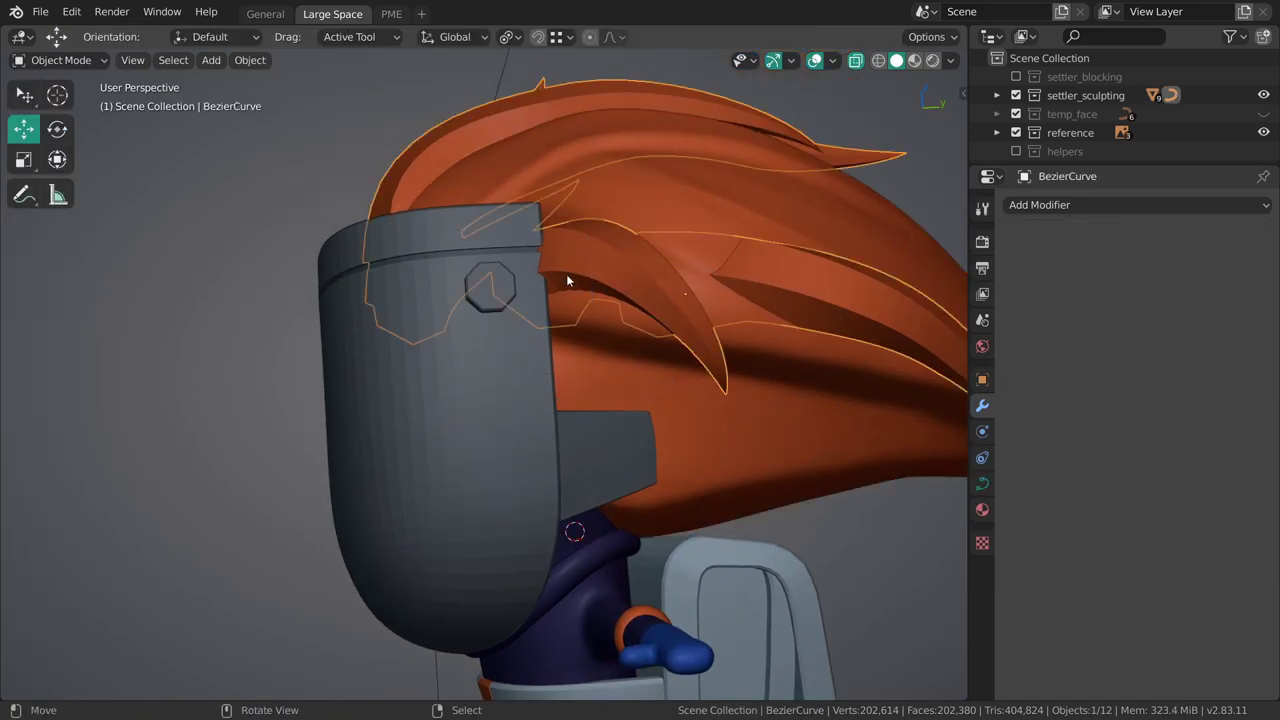
middle_click_drag(567, 273, 532, 327)
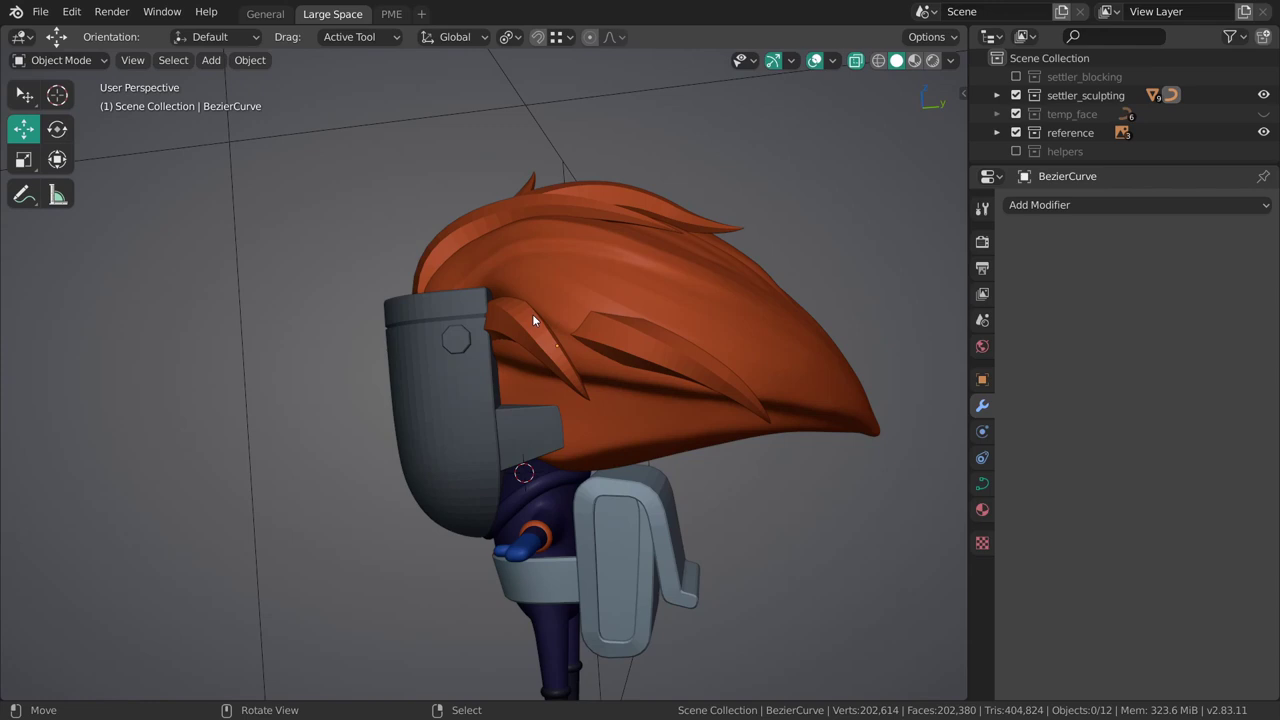
Enter Sculpt Mode on the body and reshape the thumb with the Grab 2D brush at a radius of 83 px.
mouse_move(532, 318)
middle_mouse_down()
mouse_move(580, 251)
mouse_move(609, 577)
mouse_move(492, 429)
mouse_move(484, 490)
mouse_move(496, 400)
mouse_move(492, 490)
middle_mouse_up()
middle_click(475, 488, "alt")
right_click(480, 367)
key("ctrl+Tab")
scroll(455, 380, "up", 1)
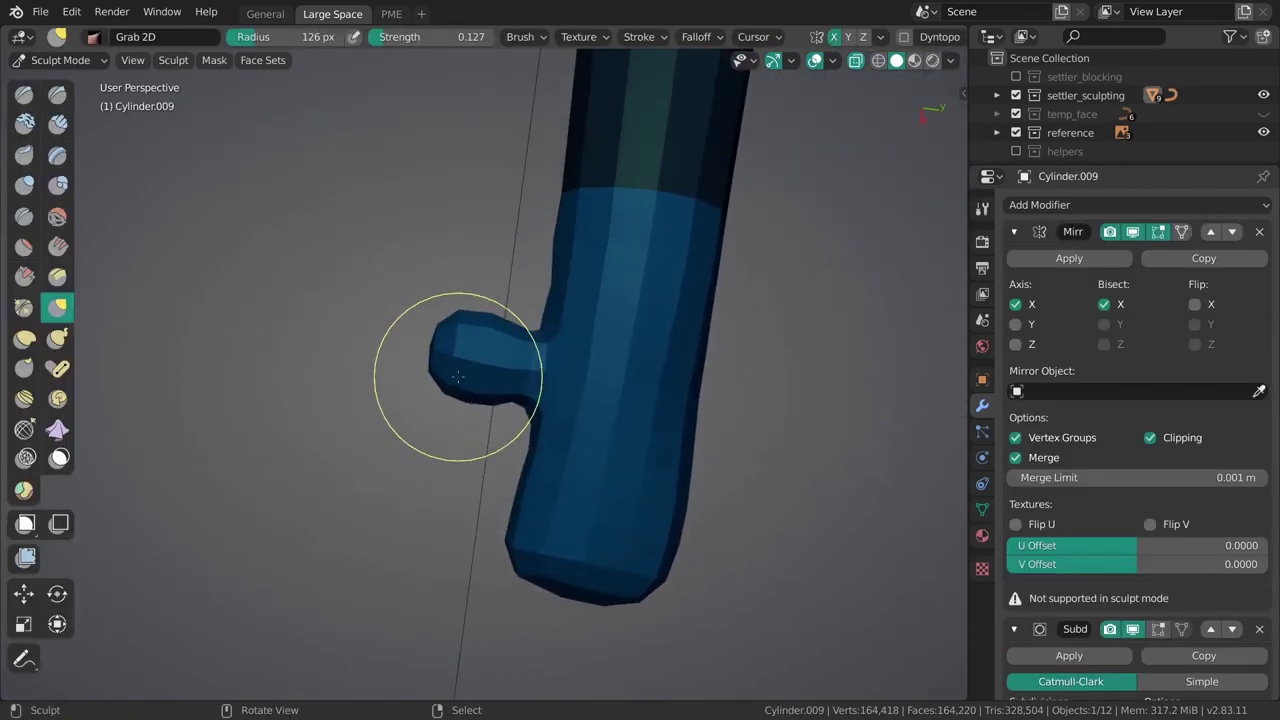
left_click_drag(447, 389, 455, 392)
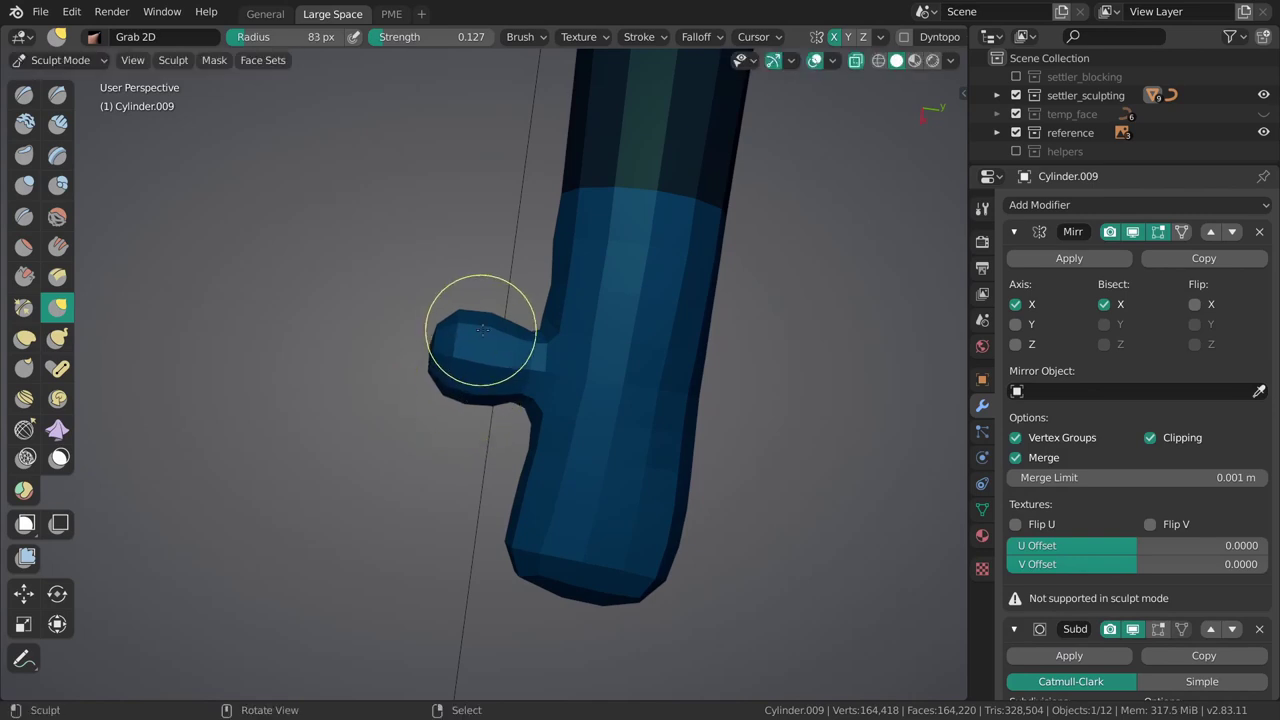
left_click_drag(505, 332, 457, 403)
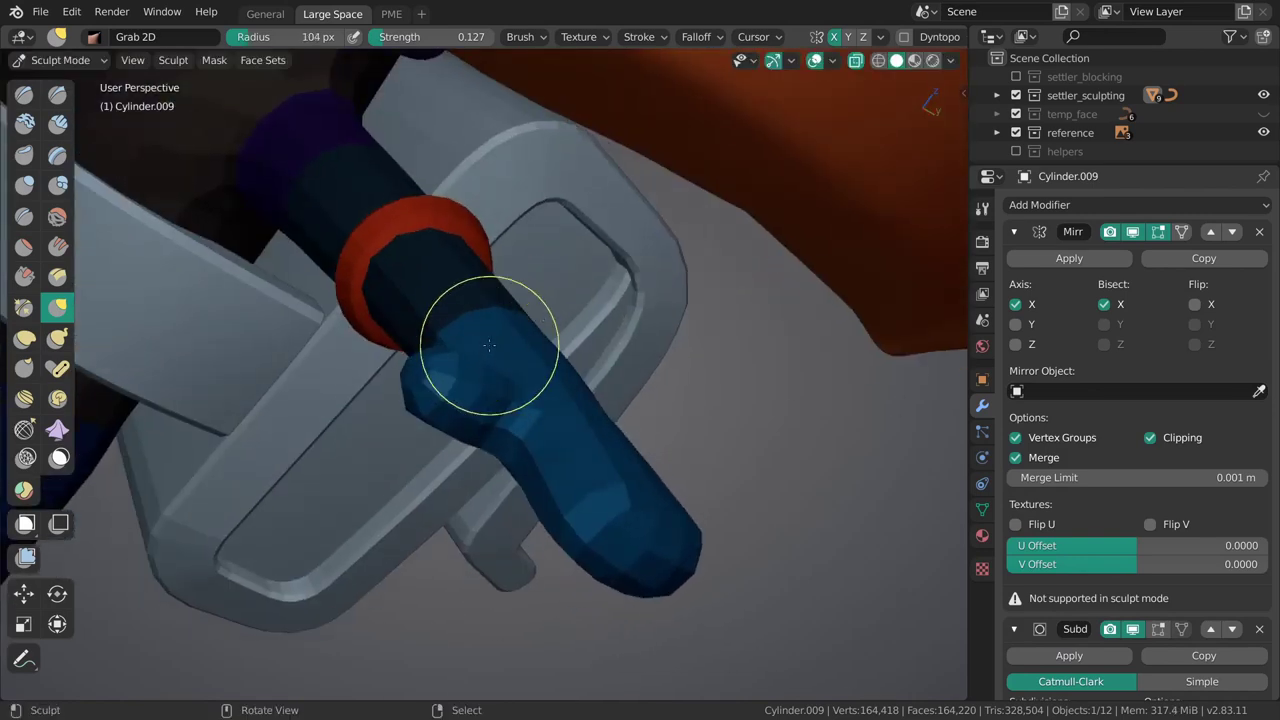
Refine the base of the thumb with Grab 2D at a radius of 104 px and return to Object Mode.
left_click_drag(491, 337, 477, 360)
middle_click_drag(565, 390, 524, 368)
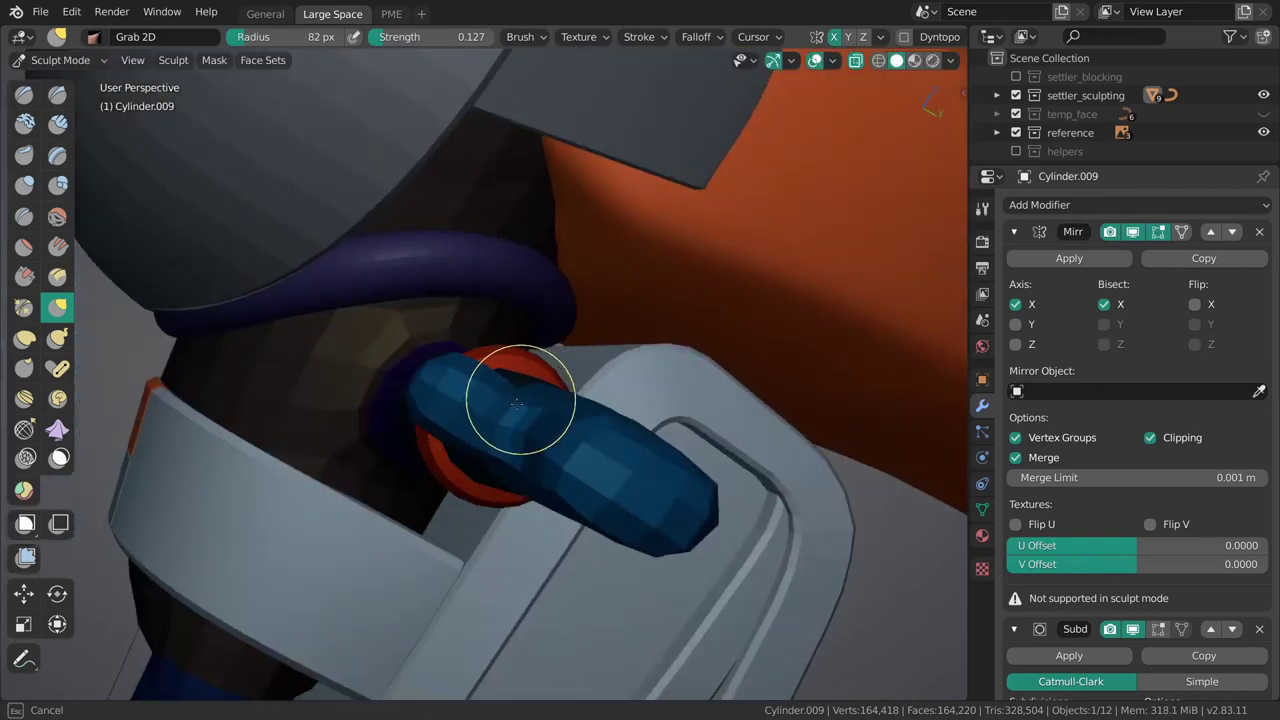
middle_click_drag(533, 433, 500, 443)
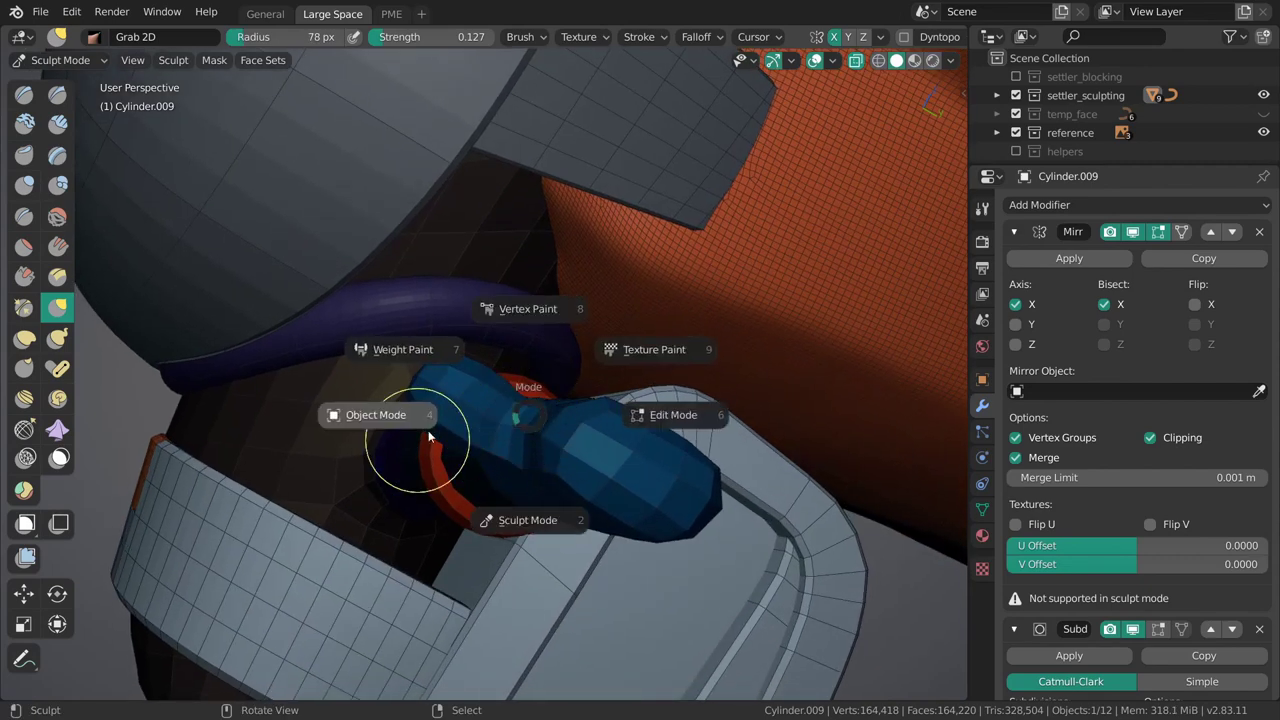
key("ctrl+Tab")
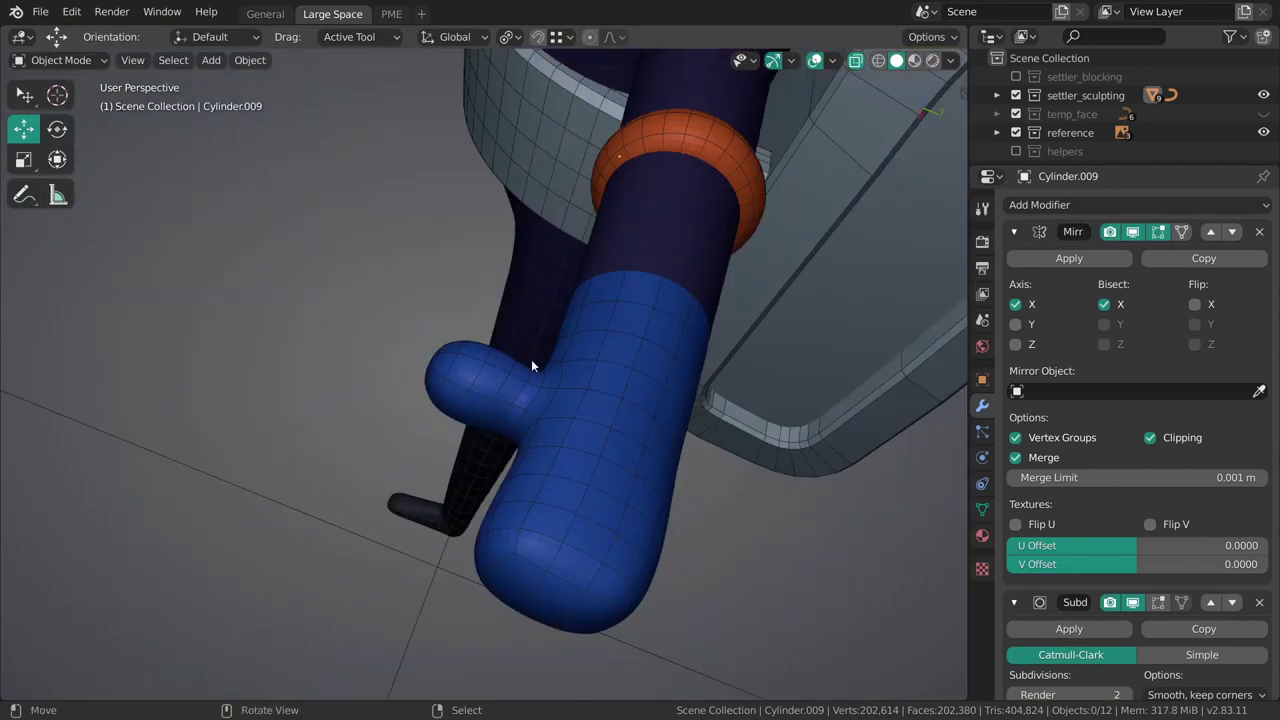
middle_click_drag(532, 366, 496, 334)
scroll(496, 334, "down", 6)
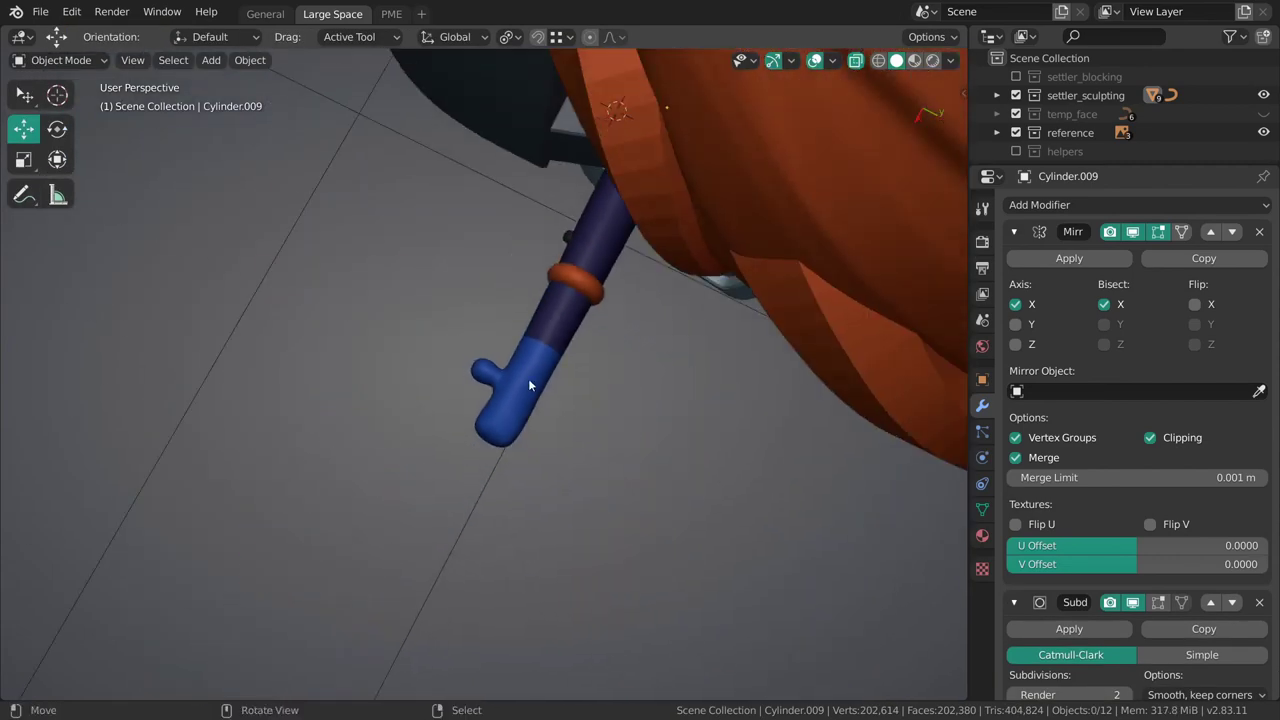
Enter Sculpt Mode on the body in the bottom view and pull the end of the hand outward with Grab 2D.
scroll(532, 485, "up", 3)
key("grave")
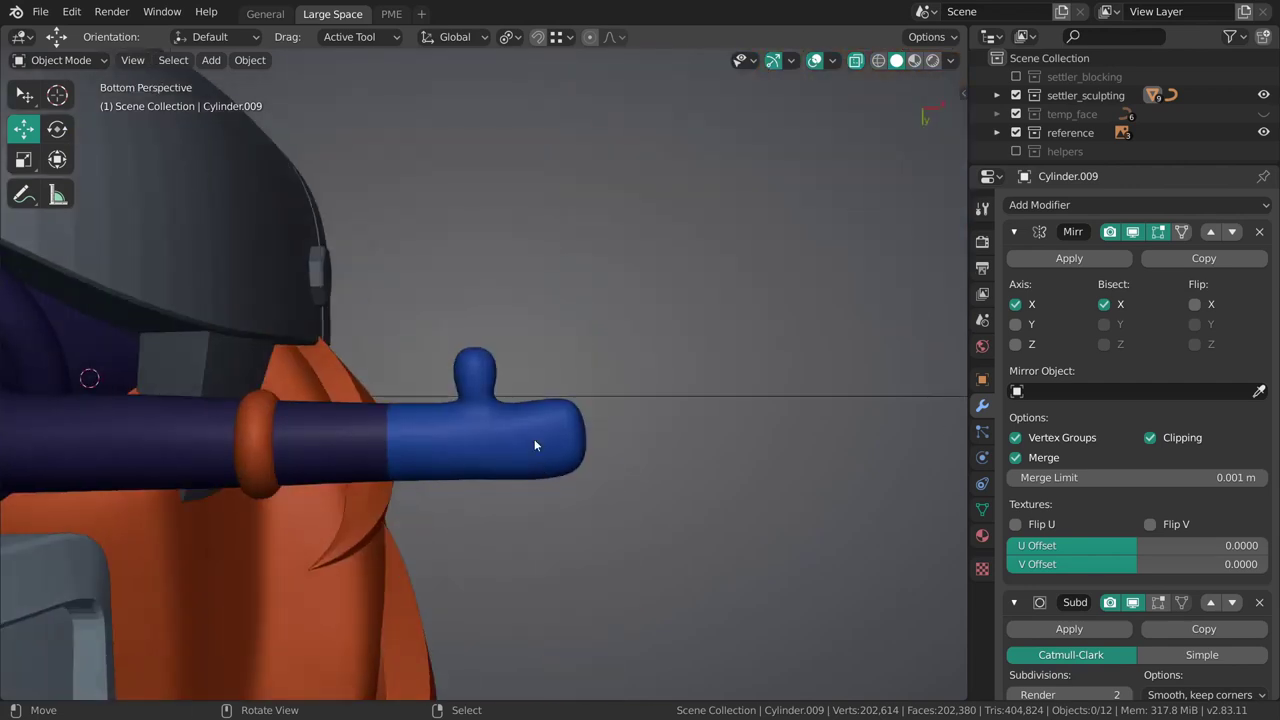
right_click(540, 418)
scroll(544, 418, "up", 4)
key("ctrl+Tab")
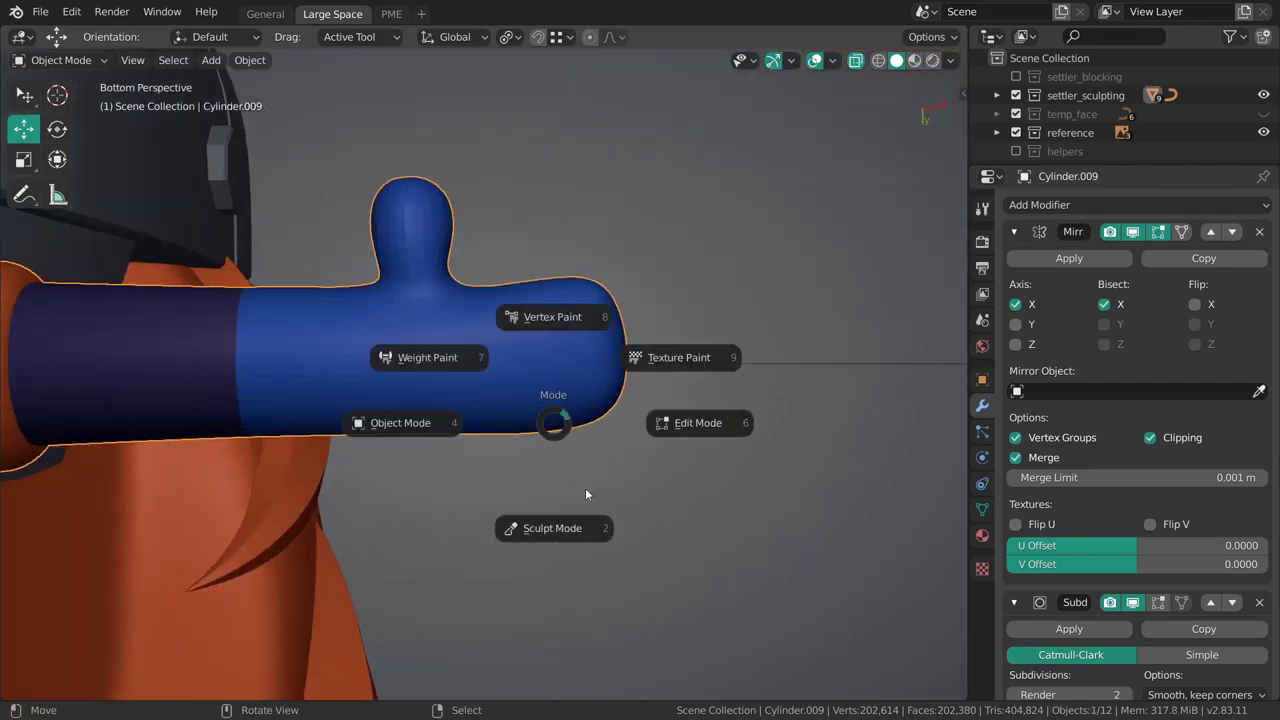
left_click(639, 330)
key("ctrl+Tab")
left_click(574, 434)
left_click_drag(615, 341, 643, 352)
key("f")
left_click(645, 351)
Round both corners of the hand's end with the Grab 2D brush at a radius of 114 px.
key("f")
left_click(638, 328)
left_click_drag(599, 299, 579, 283)
left_click_drag(605, 420, 580, 420)
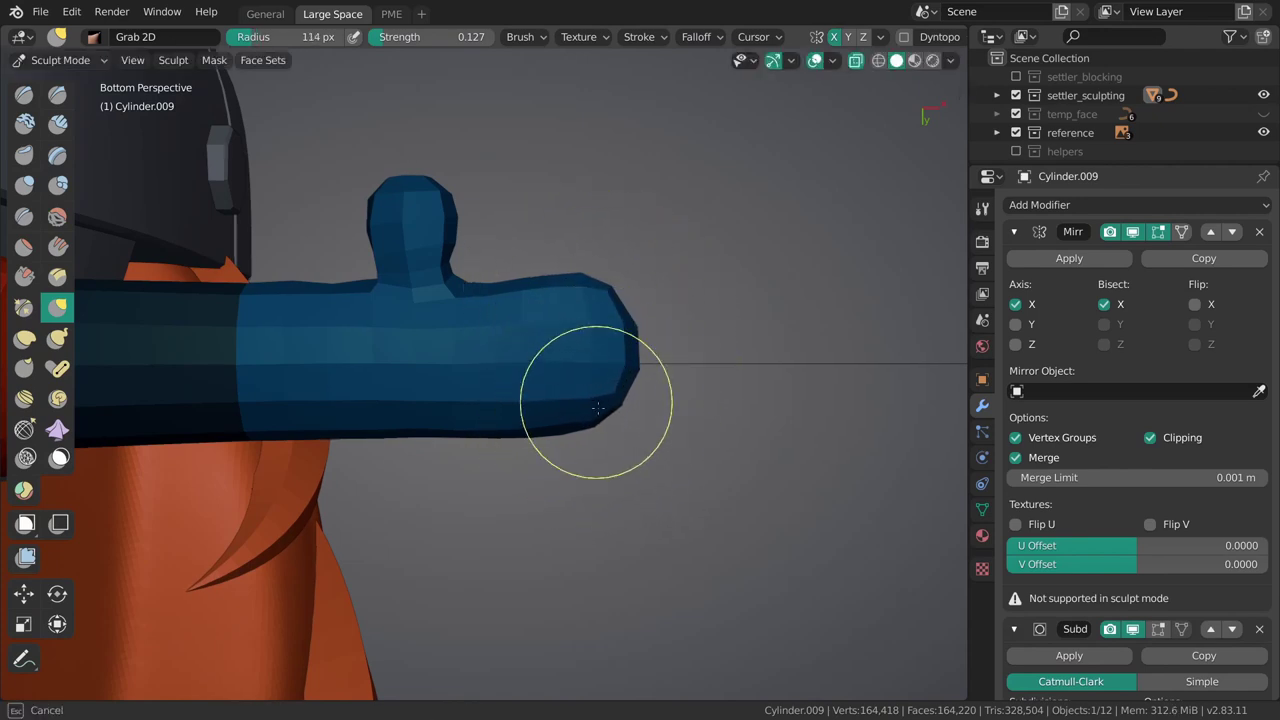
key("ctrl+Tab")
left_click(580, 369)
key("ctrl+Tab")
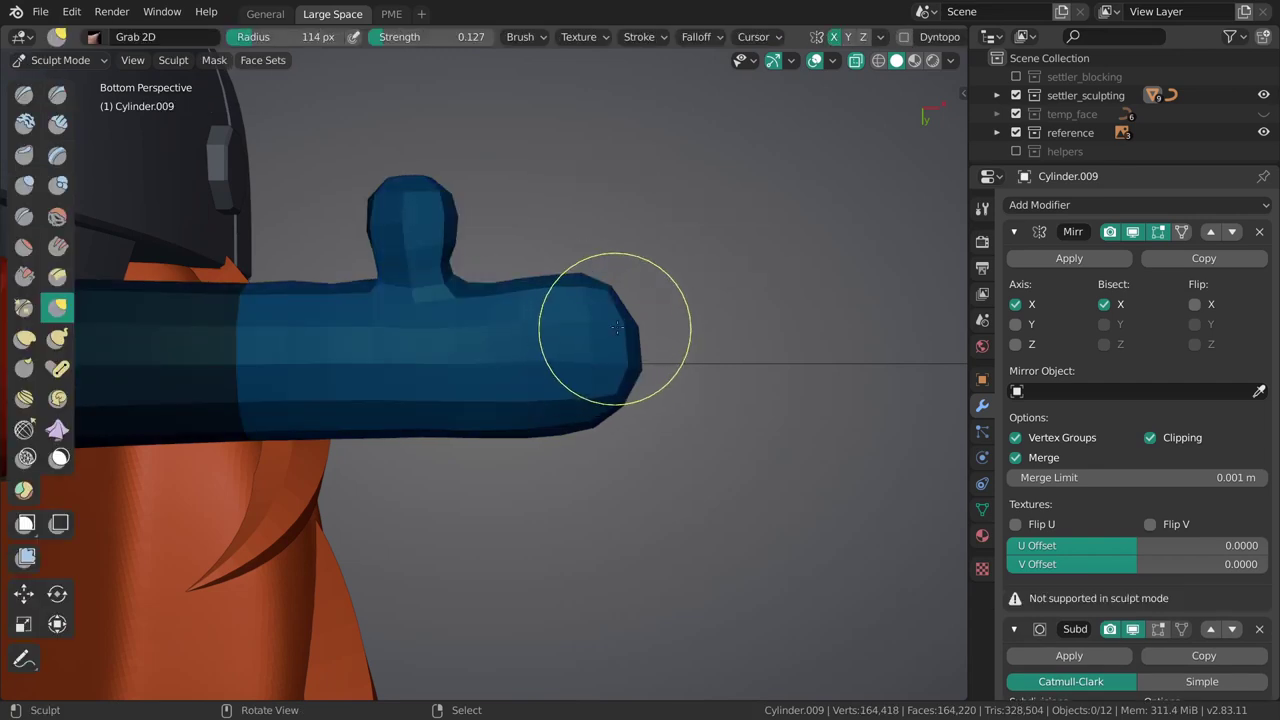
left_click_drag(636, 298, 632, 286)
Disable Use Deform Only in the sculpt options for the body.
key("ctrl+Tab")
left_click(634, 343)
key("ctrl+Tab")
left_click(550, 315)
key("ctrl+Tab")
left_click(630, 286)
left_click(932, 41)
middle_click_drag(931, 41, 794, 58)
left_click(931, 44)
left_click(1015, 113)
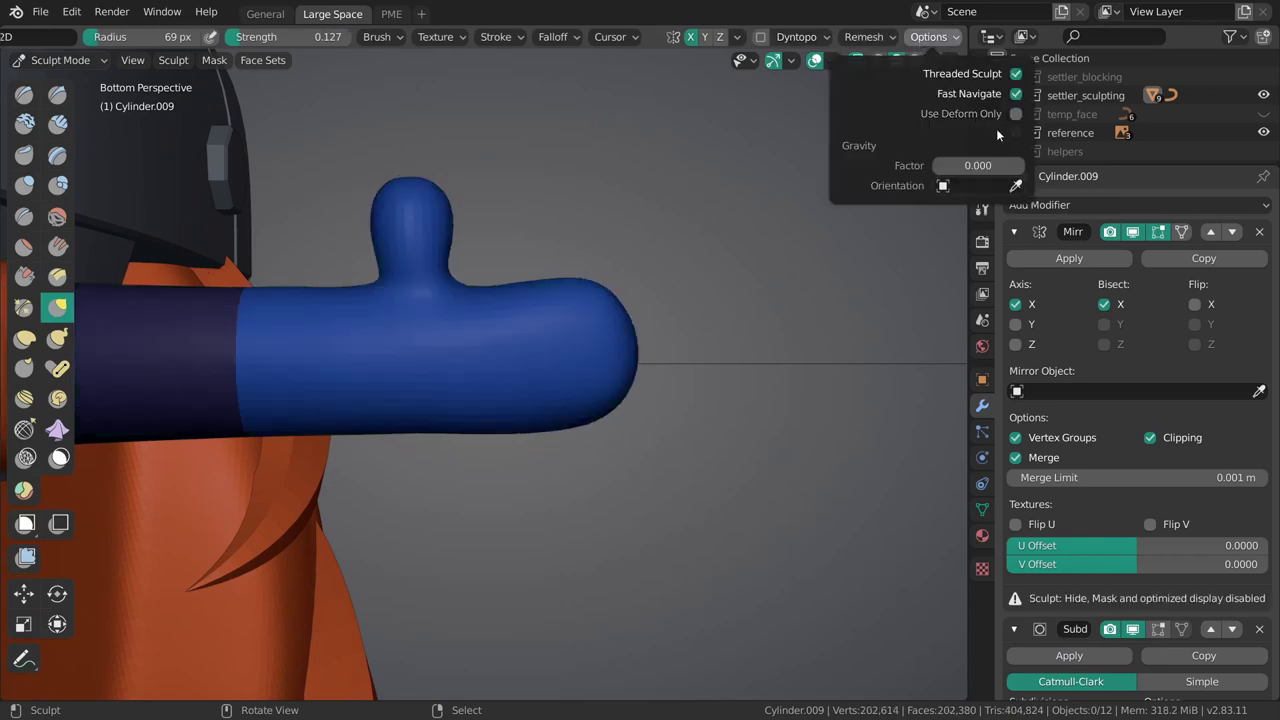
Adjust the outline of the fingertips with the Grab 2D brush, starting at a radius of 103 px.
key("f")
left_click(620, 304)
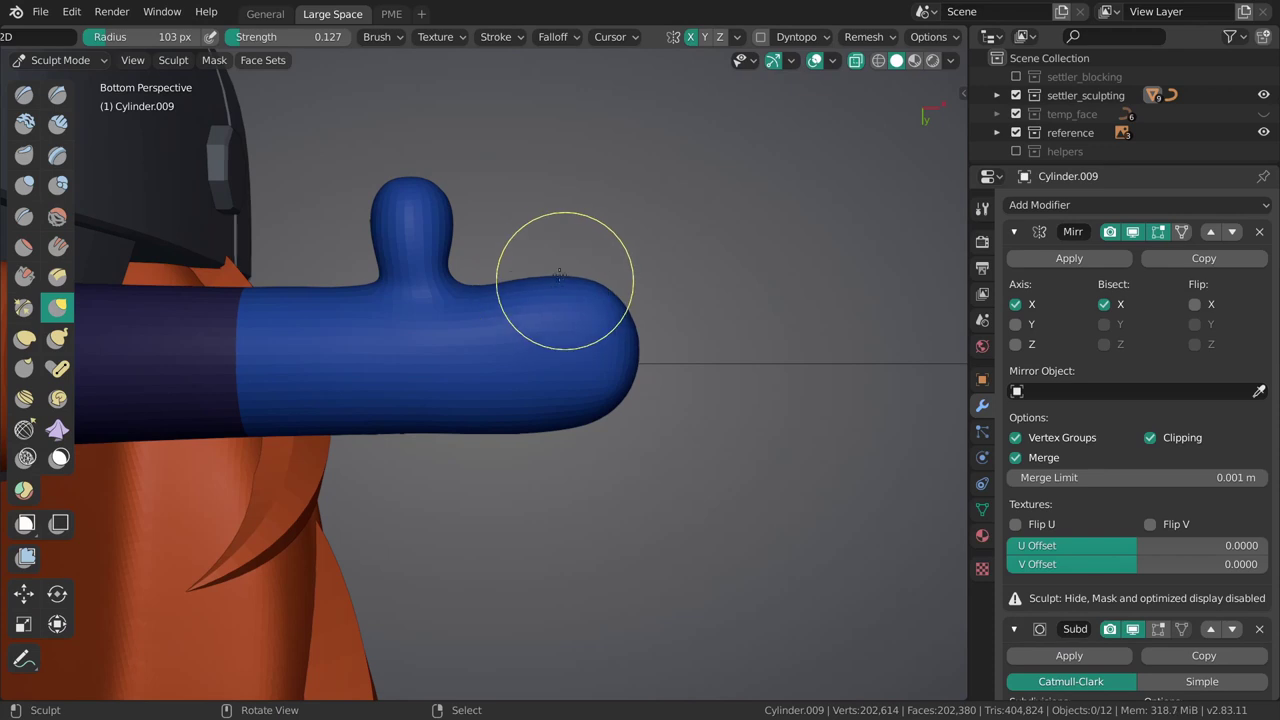
mouse_move(544, 283)
left_mouse_down()
mouse_move(576, 299)
mouse_move(594, 289)
left_mouse_up()
key("f")
left_click(632, 390)
left_click_drag(627, 385, 631, 389)
Refine the palm and the outer edge of the hand with Grab 2D, starting at a radius of 110 px.
key("f")
left_click(540, 374)
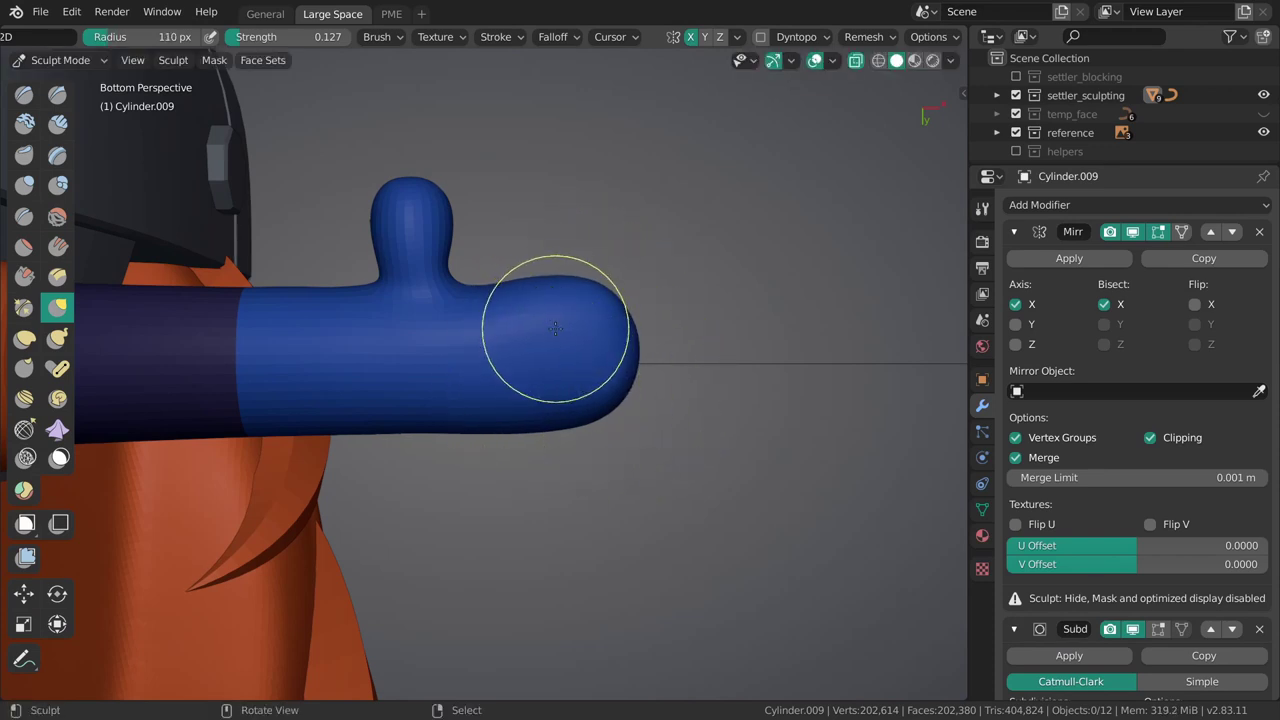
left_click_drag(554, 328, 532, 329)
key("f")
left_click(662, 394)
mouse_move(569, 418)
left_mouse_down()
mouse_move(556, 412)
mouse_move(570, 414)
left_mouse_up()
key("f")
left_click(597, 415)
key("f")
left_click(455, 437)
Adjust the hand's profile in the back view with Grab 2D at a radius of 96 px.
key("grave")
mouse_move(573, 420)
middle_mouse_down()
mouse_move(557, 357)
mouse_move(594, 377)
mouse_move(542, 234)
mouse_move(443, 414)
middle_mouse_up()
key("grave")
left_click(556, 327)
key("bracketleft")
key("bracketleft")
key("bracketleft")
key("bracketleft")
key("bracketright")
key("bracketright")
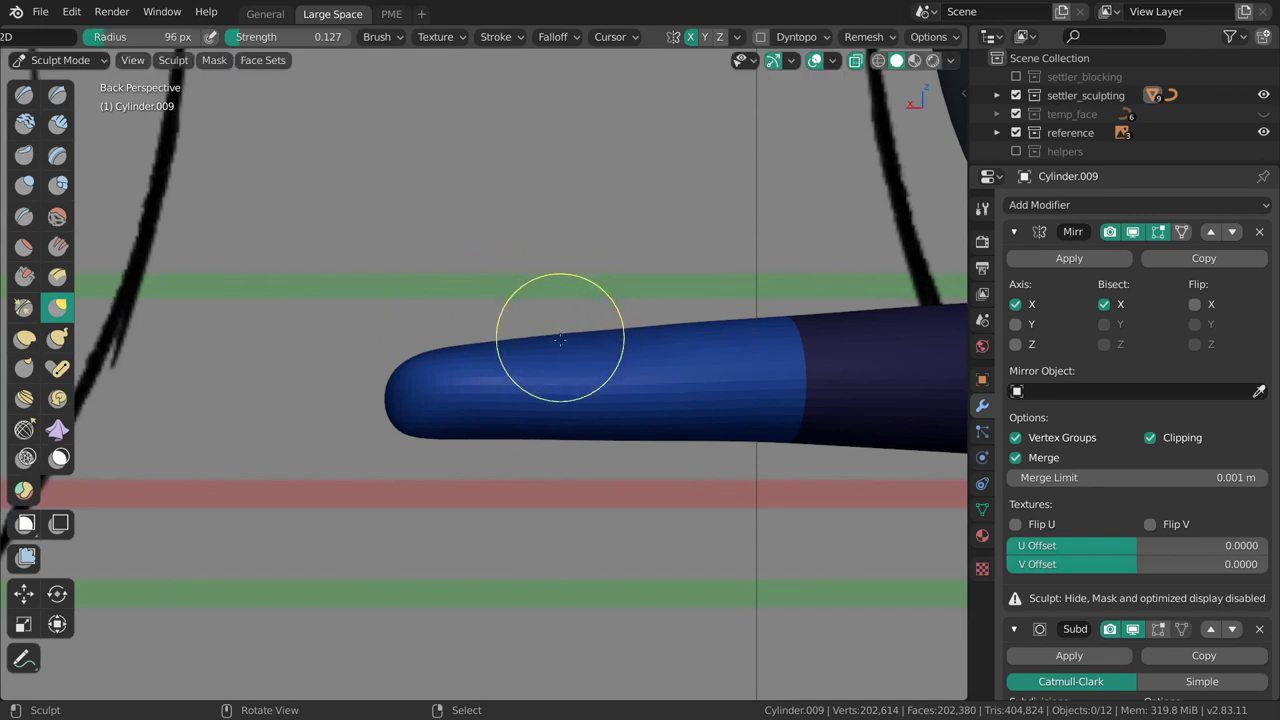
mouse_move(586, 390)
left_mouse_down()
mouse_move(614, 388)
mouse_move(576, 386)
left_mouse_up()
key("f")
left_click(407, 442)
Enable Use Deform Only in the sculpt options and return to Object Mode.
mouse_move(411, 434)
middle_mouse_down()
mouse_move(726, 346)
mouse_move(577, 357)
mouse_move(500, 315)
mouse_move(640, 349)
middle_mouse_up()
key("ctrl+Tab")
left_click(473, 373)
scroll(518, 284, "down", 5)
key("ctrl+Tab")
left_click(698, 281)
scroll(933, 40, "down", 4)
left_click(926, 37)
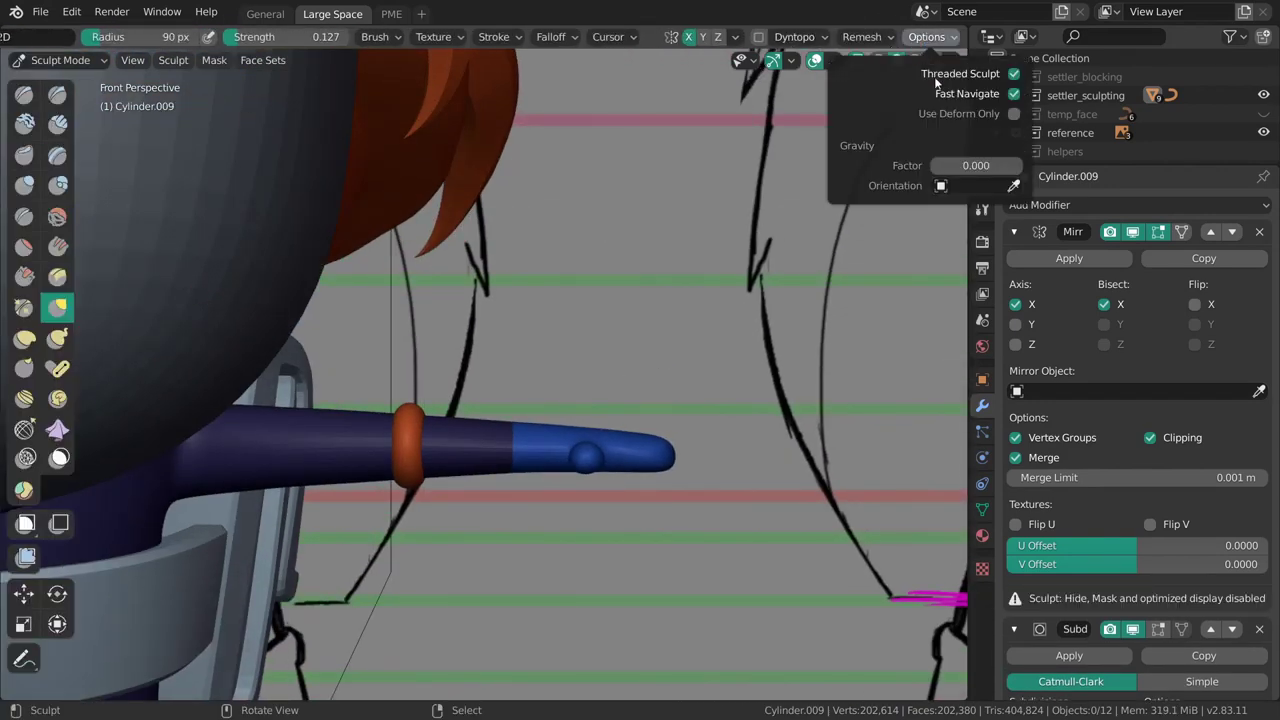
left_click(1012, 115)
scroll(643, 474, "down", 3)
middle_click_drag(643, 472, 583, 396)
key("ctrl+Tab")
left_click(486, 408)
Compare the character's front and side proportions with the reference drawings, including the mask, backpack and belt.
middle_click_drag(488, 408, 530, 356, "shift")
middle_click_drag(558, 314, 584, 388)
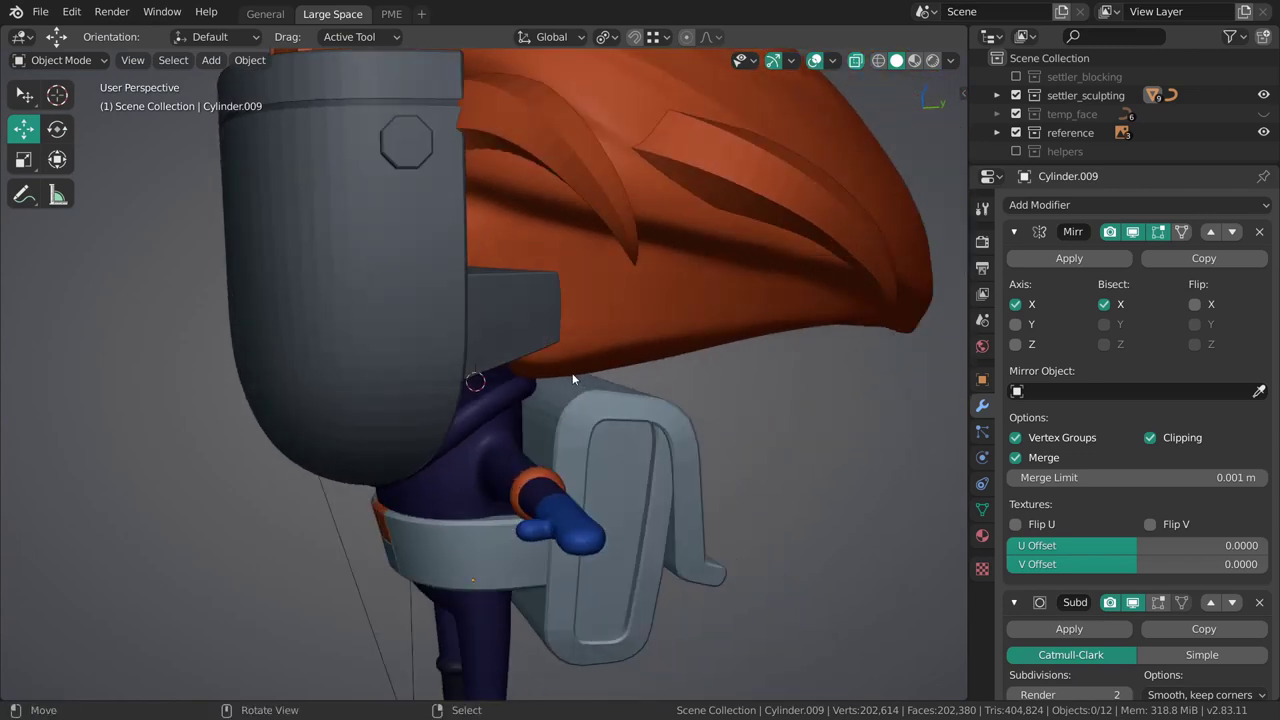
mouse_move(573, 371)
middle_mouse_down()
mouse_move(579, 434)
mouse_move(542, 429)
mouse_move(567, 363)
mouse_move(560, 379)
middle_mouse_up()
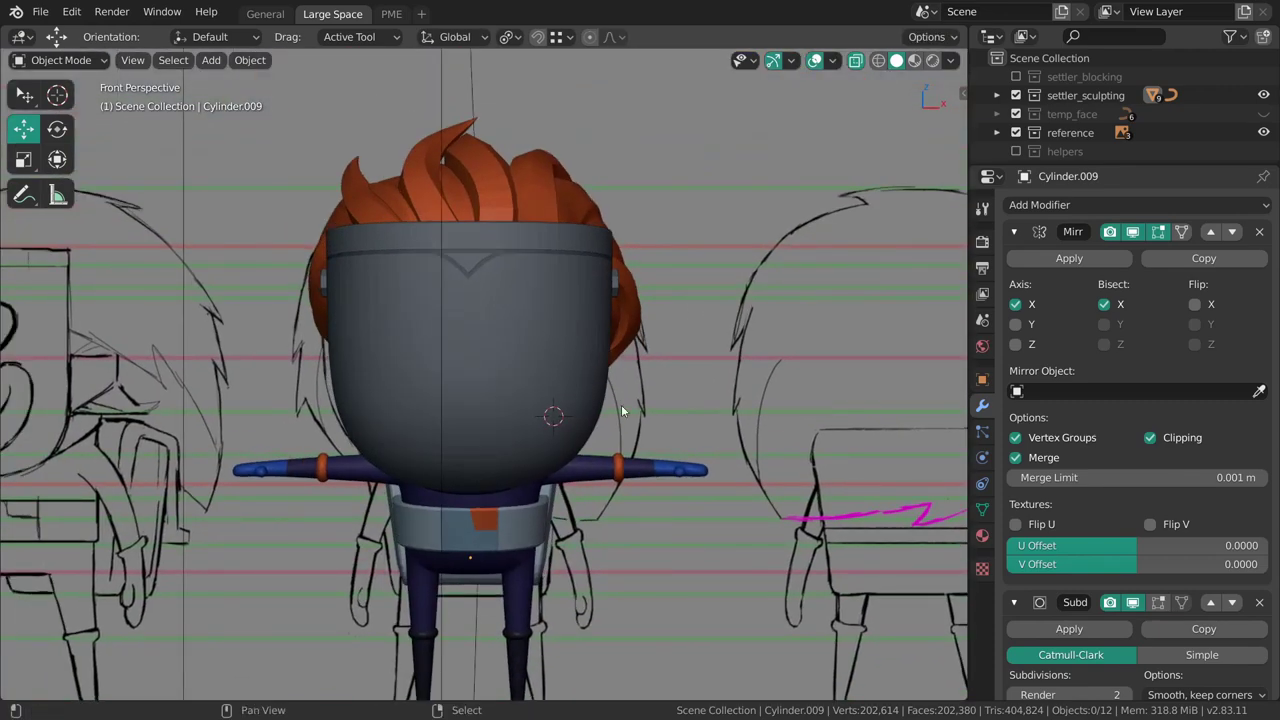
key("grave")
left_click(690, 379)
scroll(573, 373, "up", 5)
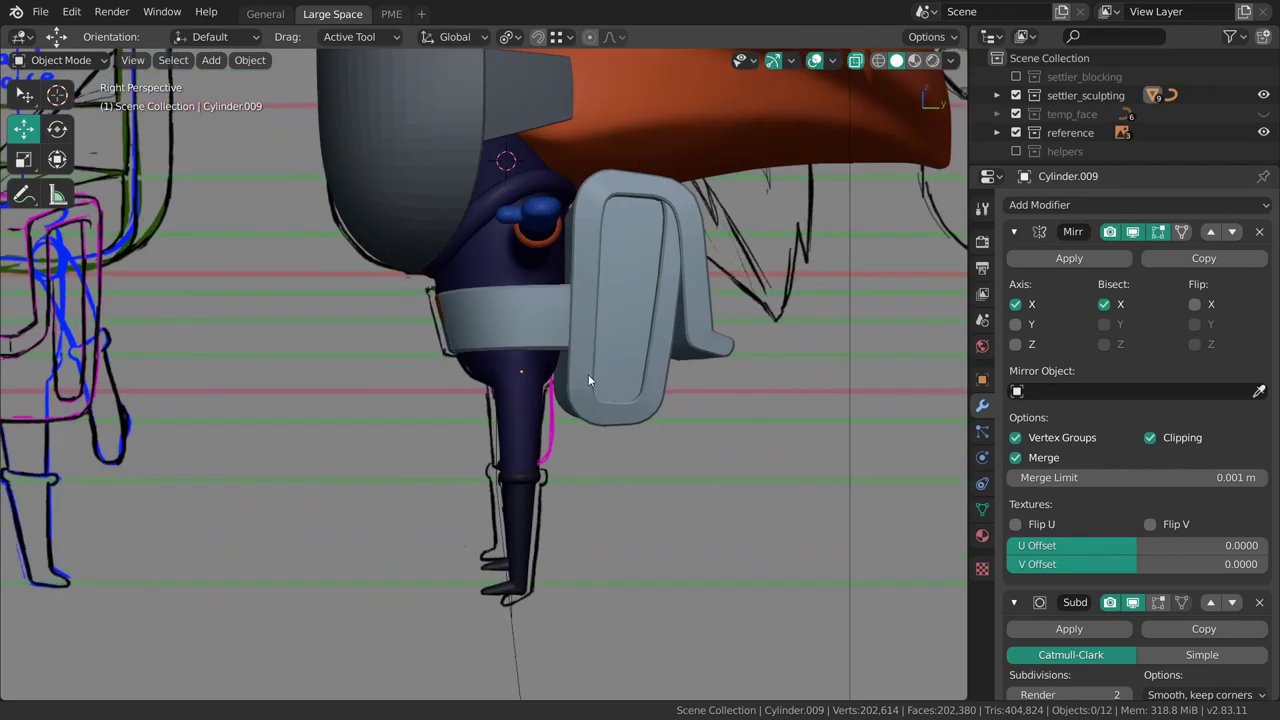
middle_click_drag(569, 362, 571, 371, "shift")
middle_click_drag(561, 378, 569, 403, "shift")
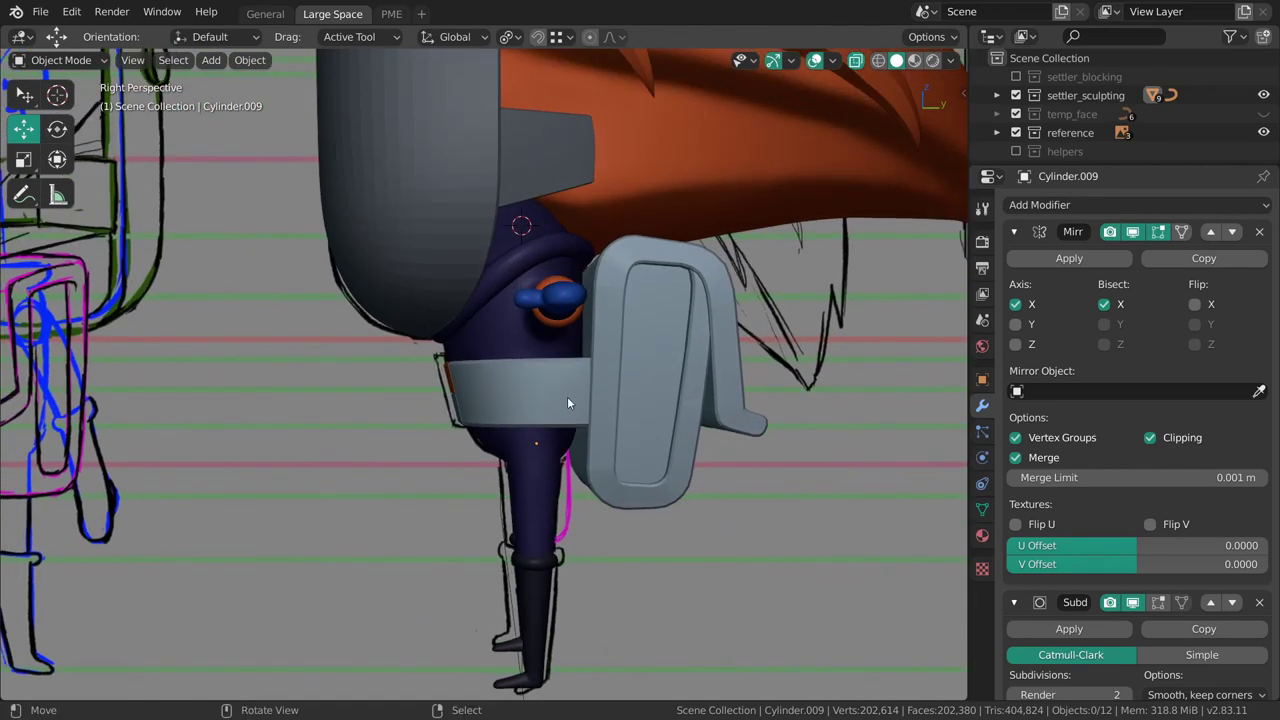
scroll(560, 350, "down", 2)
middle_click_drag(564, 290, 562, 333, "shift")
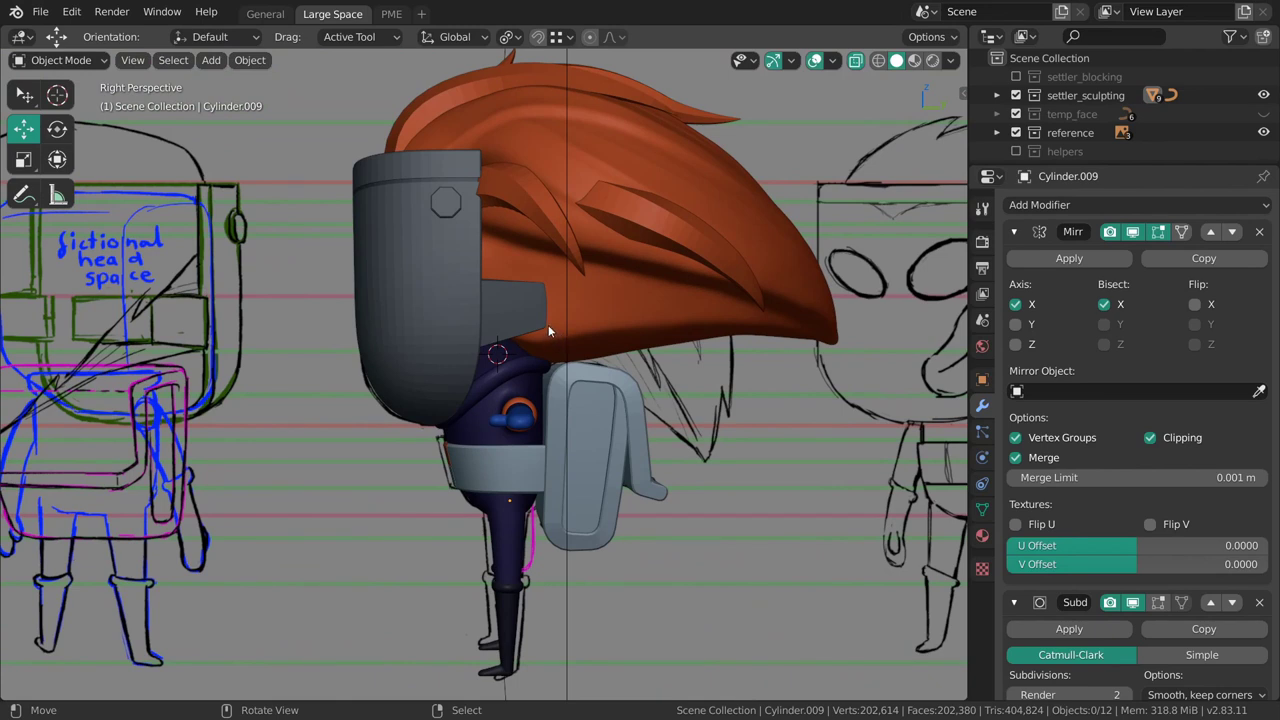
left_click(483, 302)
middle_click_drag(483, 302, 592, 349, "shift")
key("grave")
left_click(555, 395)
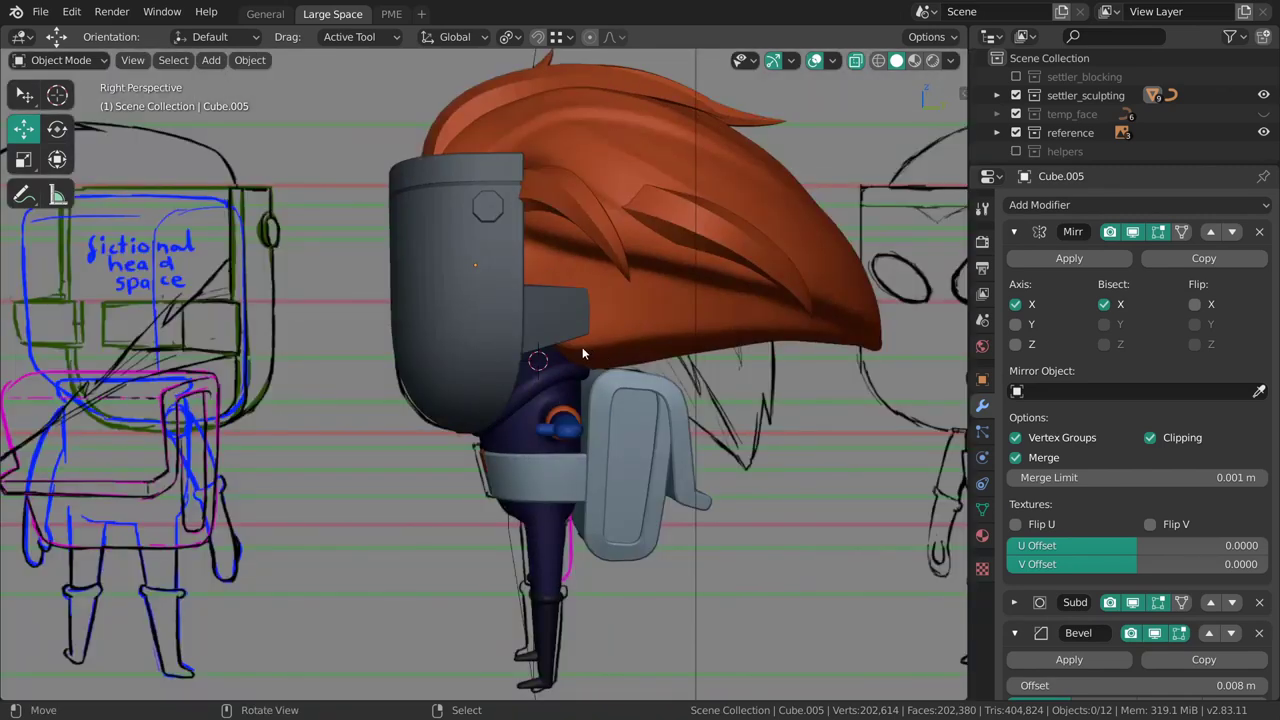
middle_click_drag(577, 348, 574, 280, "shift")
scroll(579, 411, "up", 3)
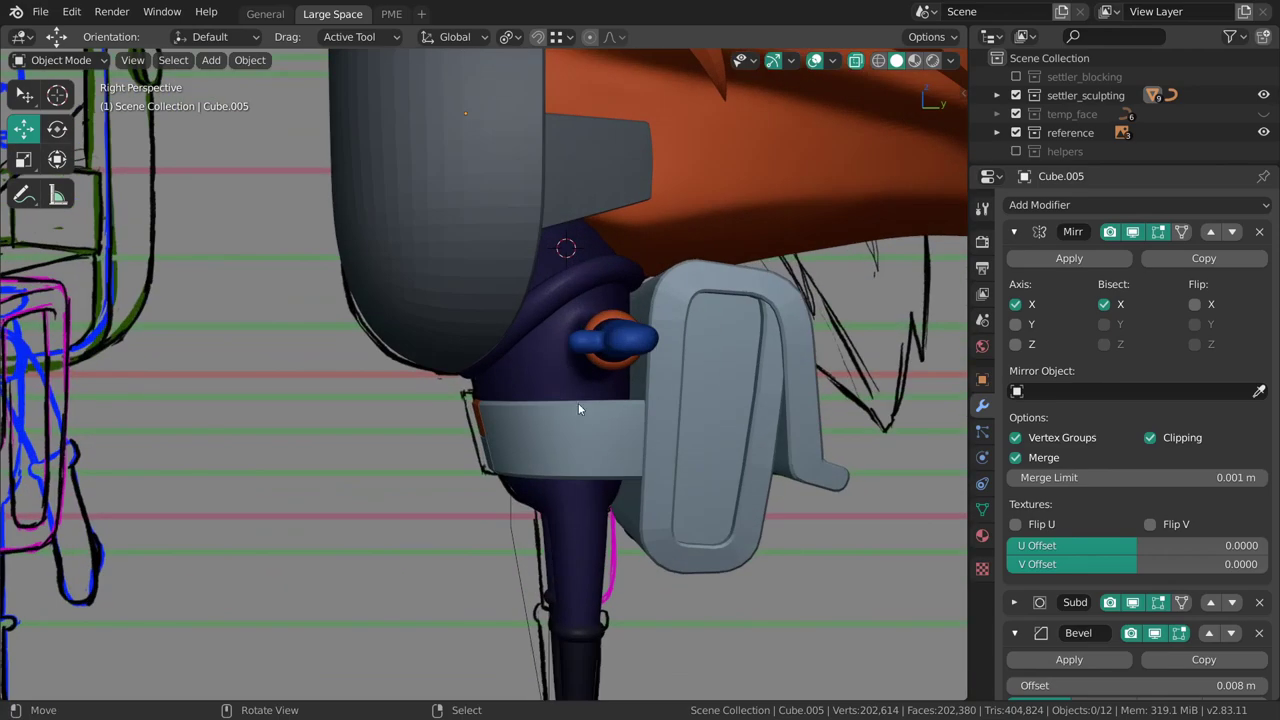
Enter Edit Mode on the belt and move the edge loop next to the backpack along X with proportional editing.
middle_click_drag(579, 411, 488, 366, "shift")
left_click(580, 335)
key("Tab")
middle_click_drag(488, 366, 590, 370, "ctrl")
key("alt+a")
middle_click_drag(532, 412, 621, 326)
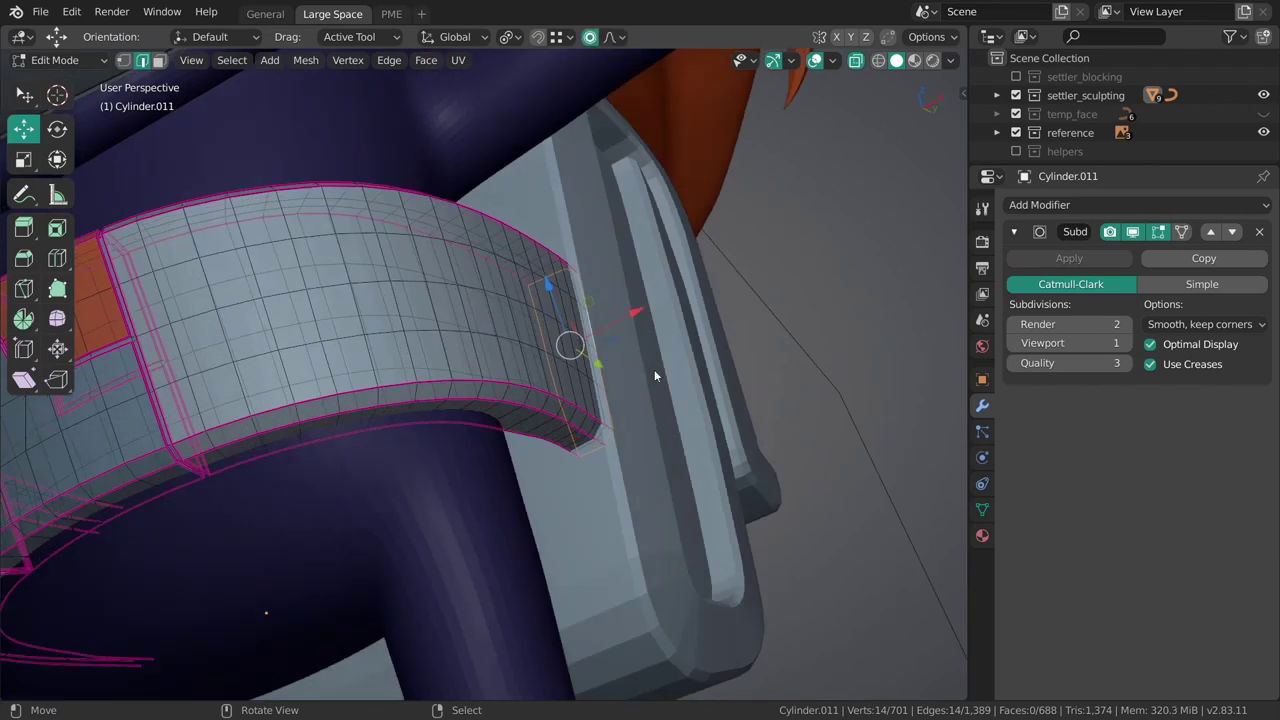
middle_click_drag(640, 320, 632, 305)
key("g")
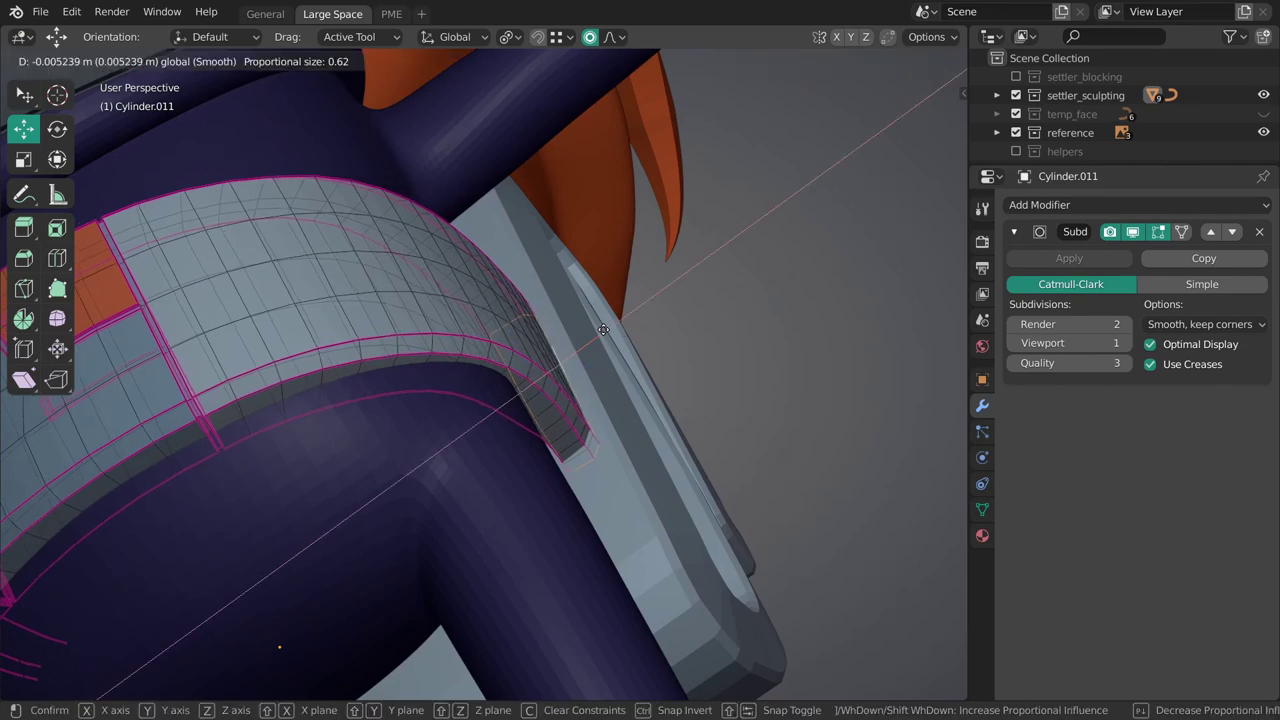
left_click(695, 358)
Move the belt's end loop along X again with a smaller proportional editing size.
middle_click_drag(670, 360, 604, 344)
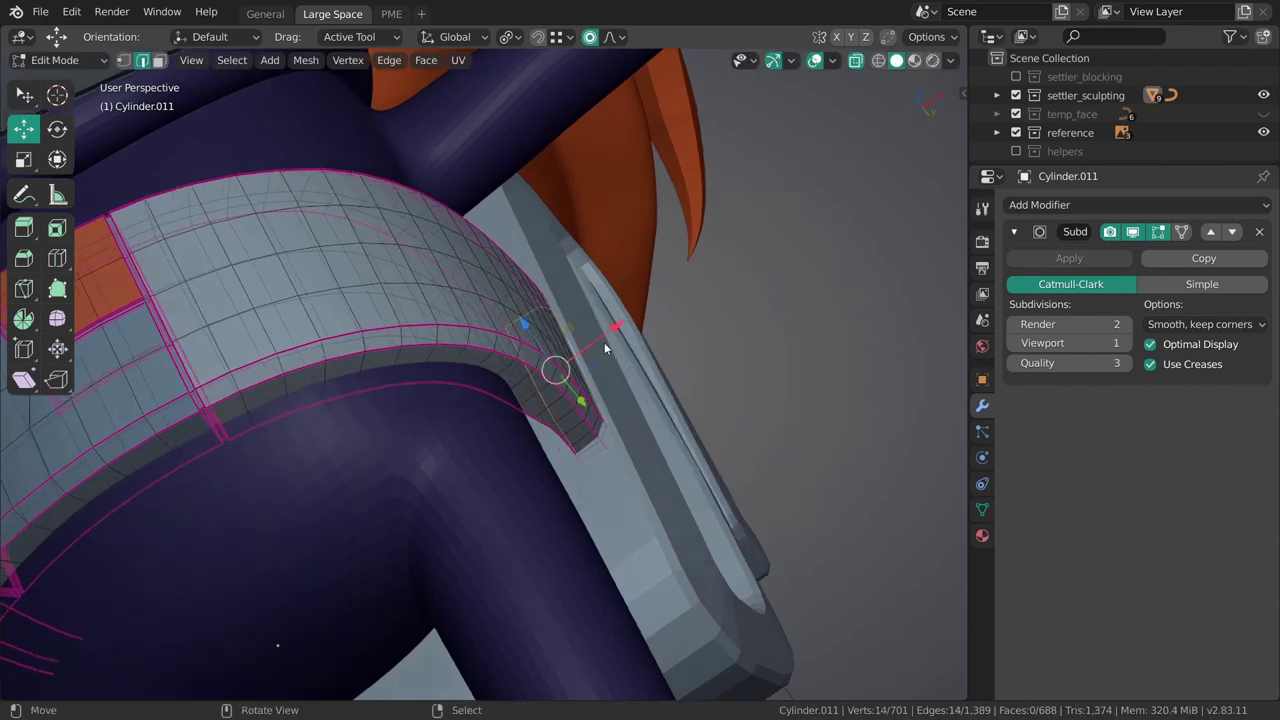
scroll(630, 332, "up", 2)
key("g")
scroll(636, 332, "up", 17)
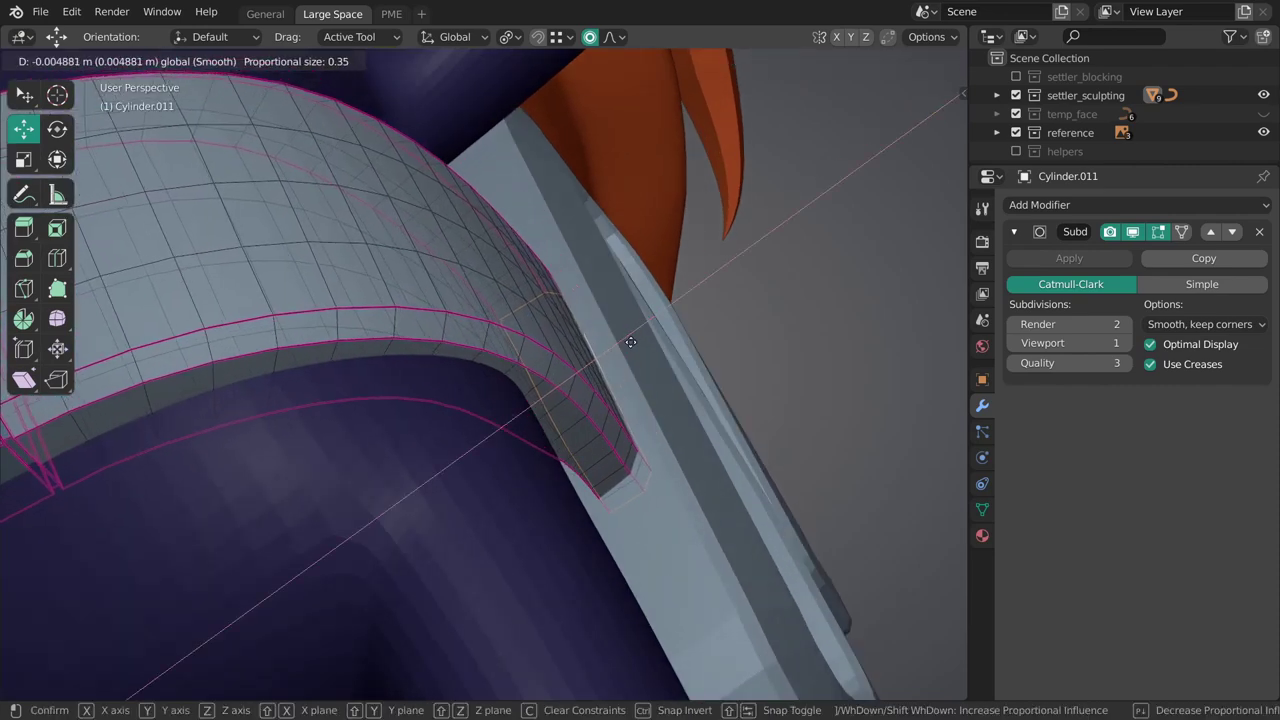
scroll(630, 344, "up", 7)
left_click(626, 352)
mouse_move(620, 355)
middle_mouse_down()
mouse_move(632, 383)
mouse_move(620, 366)
middle_mouse_up()
Set the proportional falloff to Sharp and move the belt's end loop -0.016144 m along X.
left_click(609, 40)
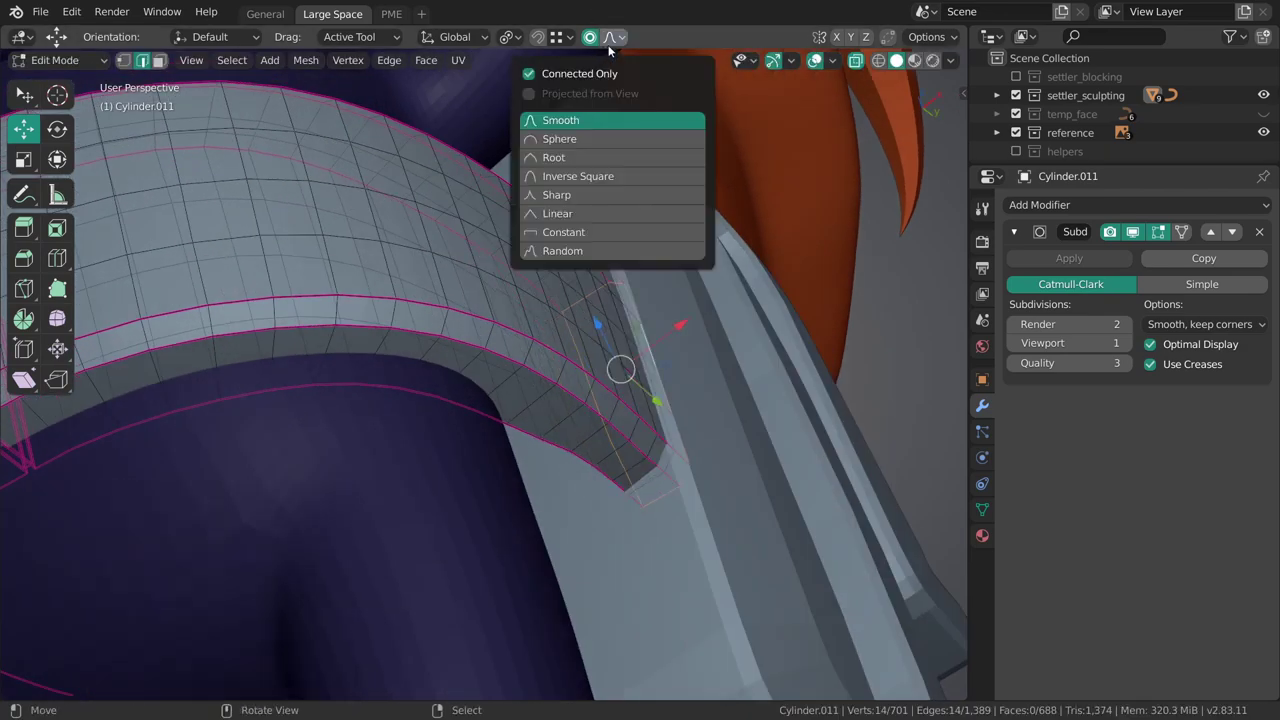
left_click(585, 194)
middle_click_drag(585, 220, 655, 355)
key("g")
scroll(615, 372, "down", 7)
left_click(631, 366)
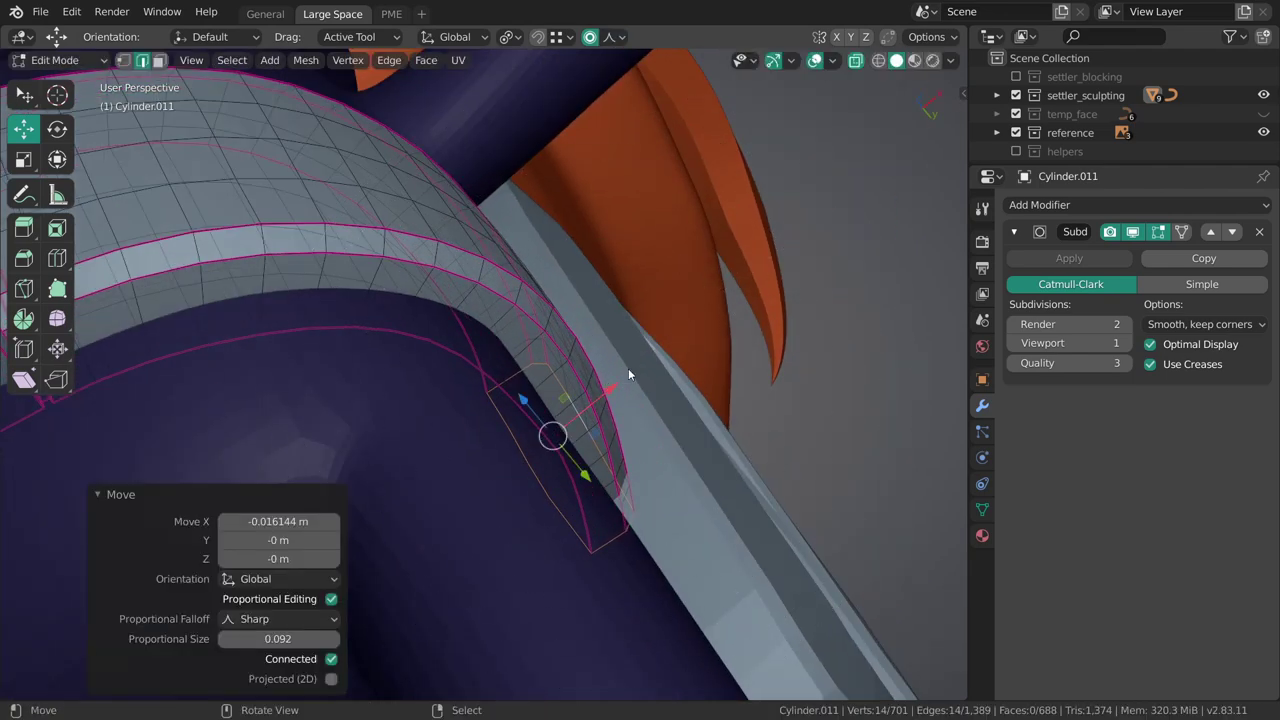
Move the belt's end loop -0.009712 m along X with Sharp falloff and a proportional size of 0.102.
middle_click_drag(631, 366, 642, 342)
key("g")
scroll(640, 324, "down", 5)
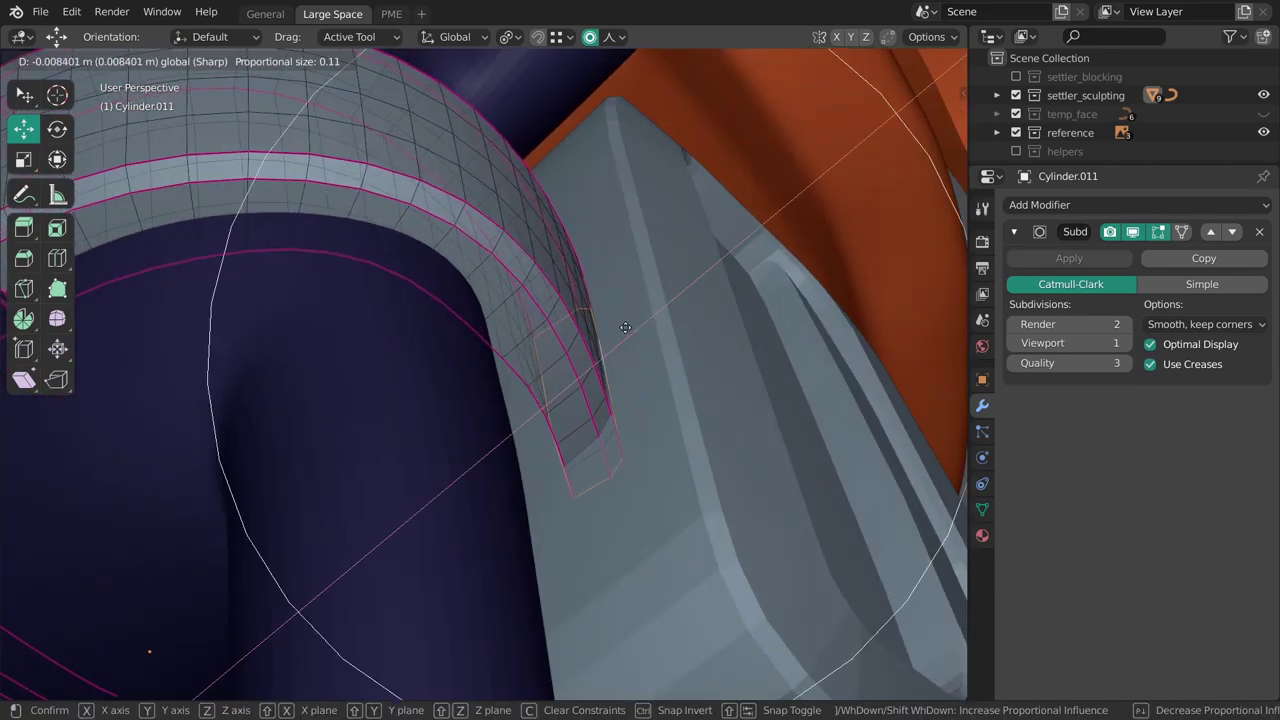
scroll(621, 329, "up", 4)
left_click(620, 328)
middle_click_drag(620, 328, 582, 327)
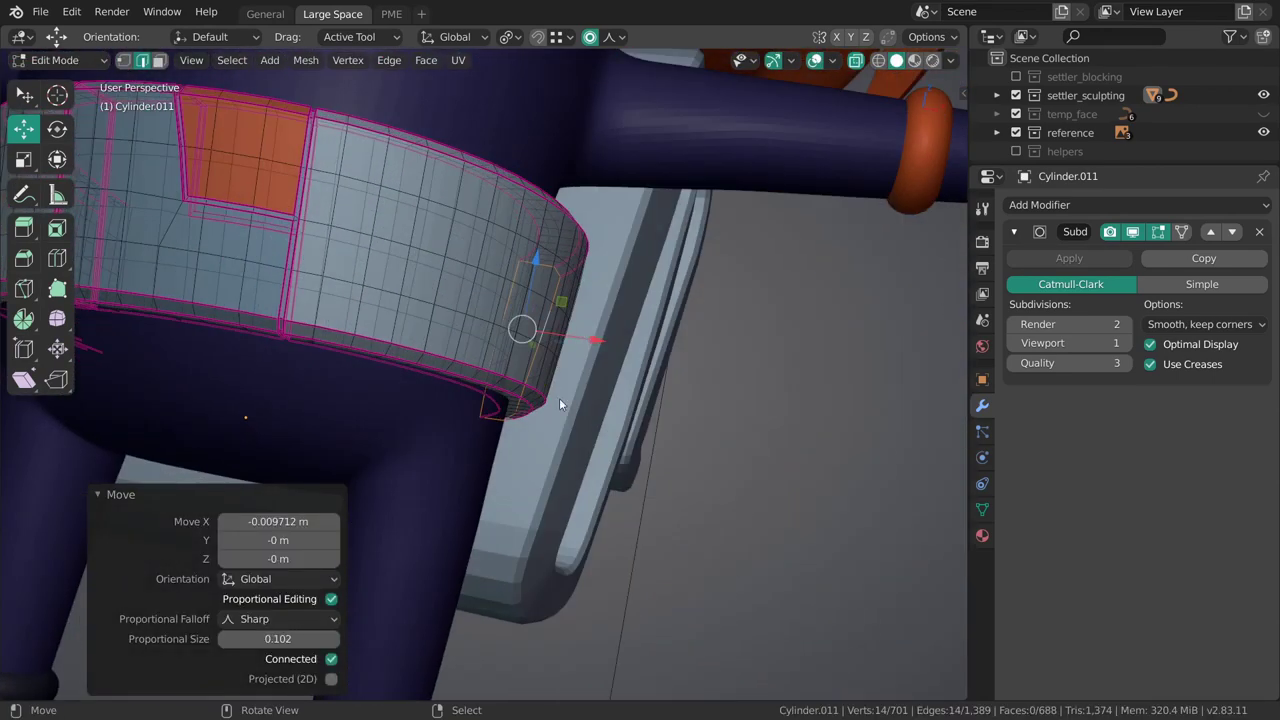
mouse_move(406, 434)
middle_mouse_down()
mouse_move(584, 398)
mouse_move(545, 319)
mouse_move(674, 232)
mouse_move(516, 345)
mouse_move(558, 392)
middle_mouse_up()
key("Tab")
key("Tab")
Set the proportional falloff to Smooth and shift the edge loops near the belt's end along X.
left_click(609, 39)
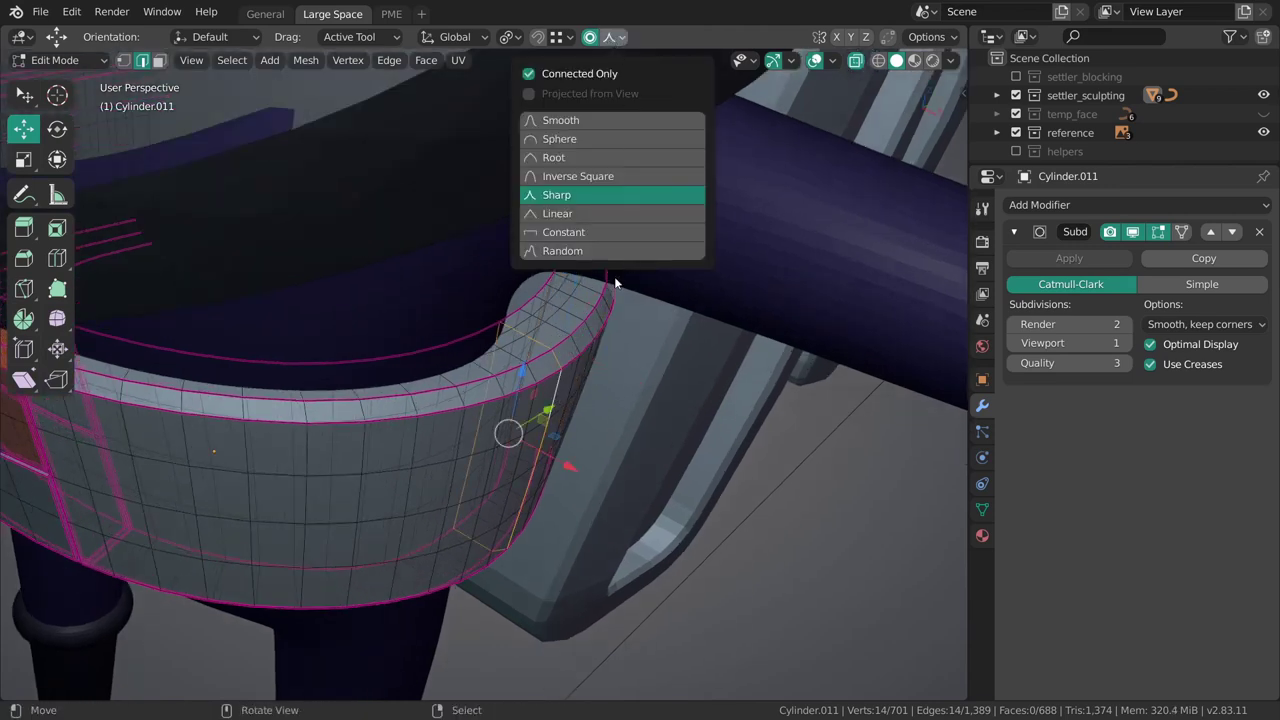
middle_click_drag(570, 428, 570, 351)
key("g")
left_click(566, 415)
left_click(567, 347, "alt")
key("g")
key("x")
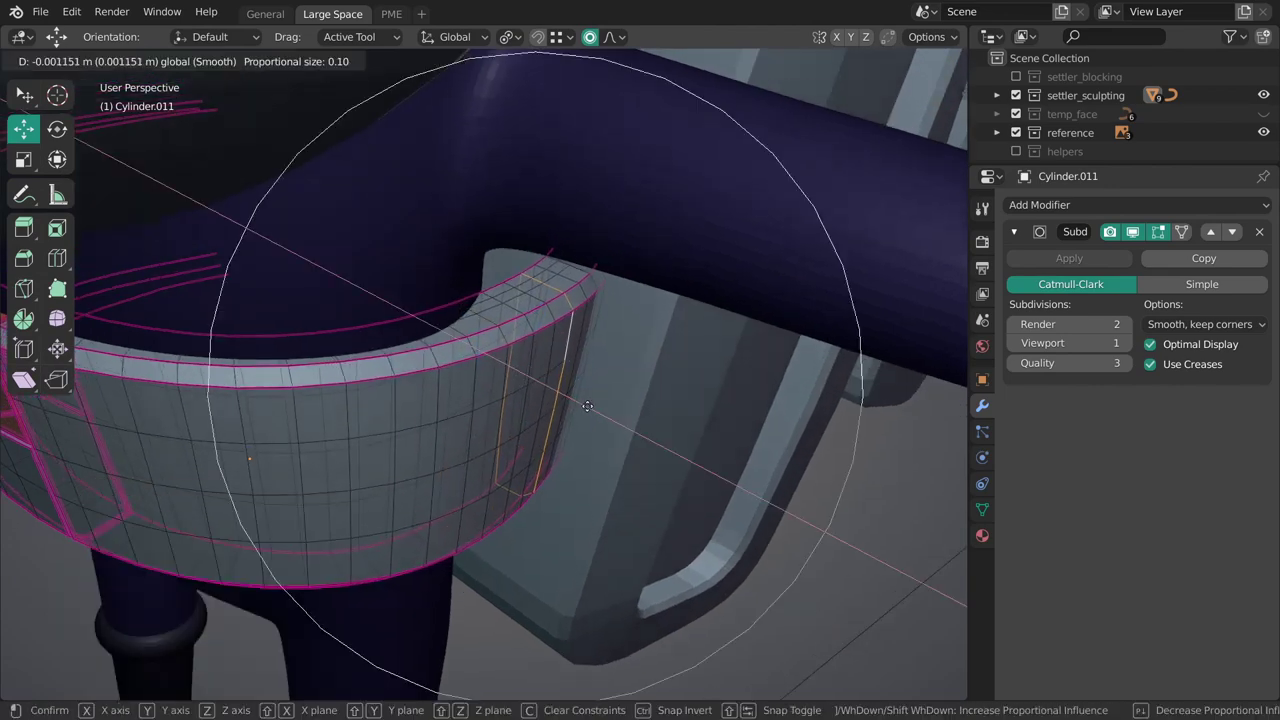
left_click(590, 388)
Select the belt loop closer to the backpack and move it -0.003864 m along X with Smooth falloff.
middle_click_drag(590, 388, 593, 310)
left_click(596, 318, "alt")
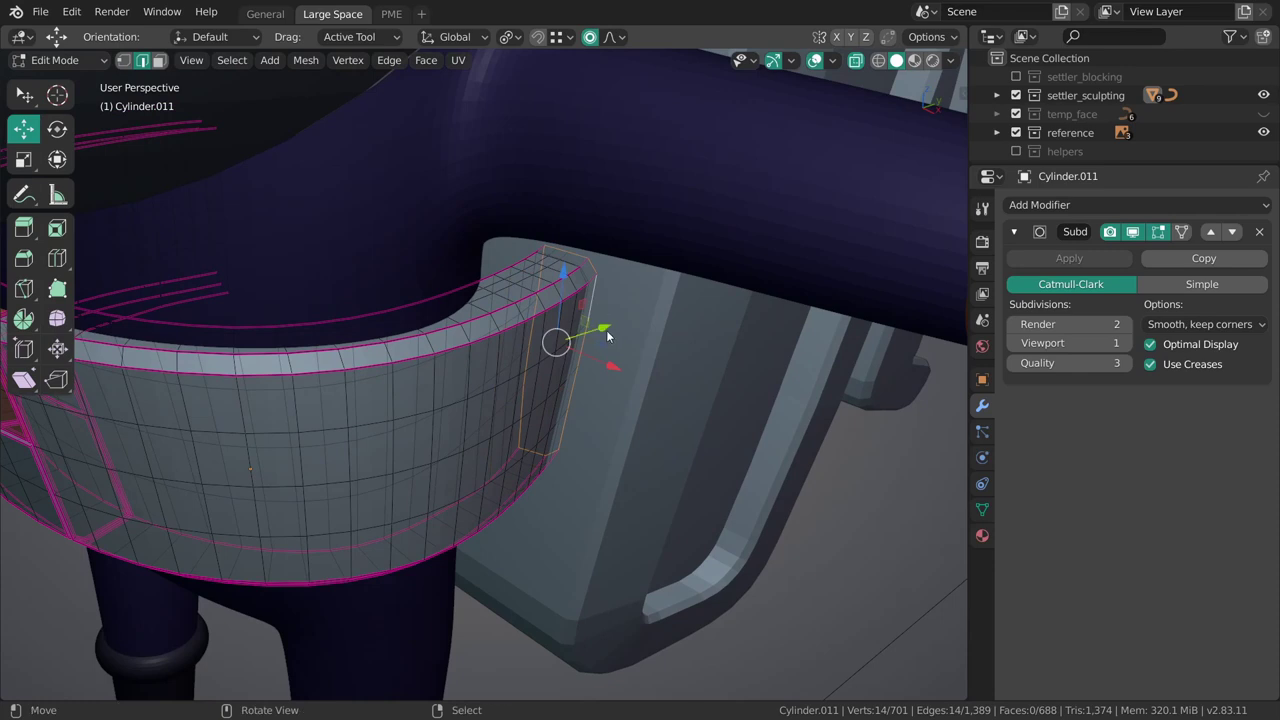
key("g")
key("x")
left_click(603, 365)
Set the proportional falloff to Sharp and move the same belt loop along X once more.
left_click(610, 37)
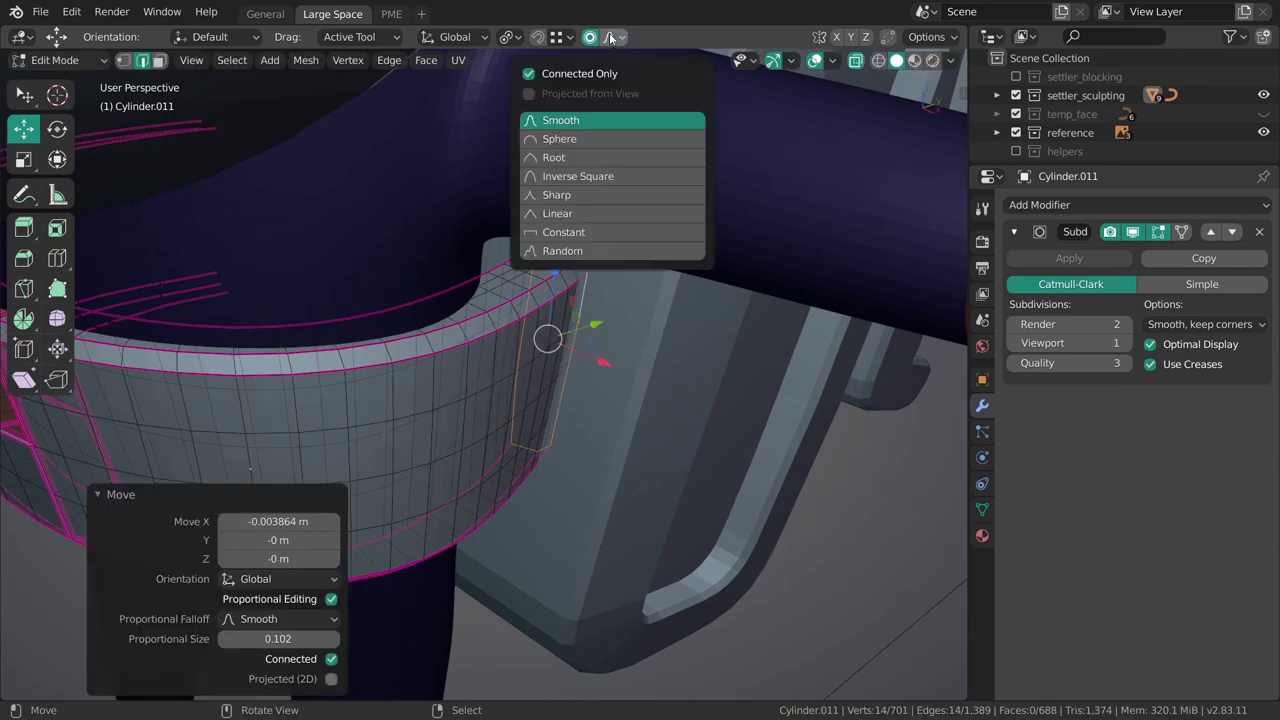
left_click(592, 195)
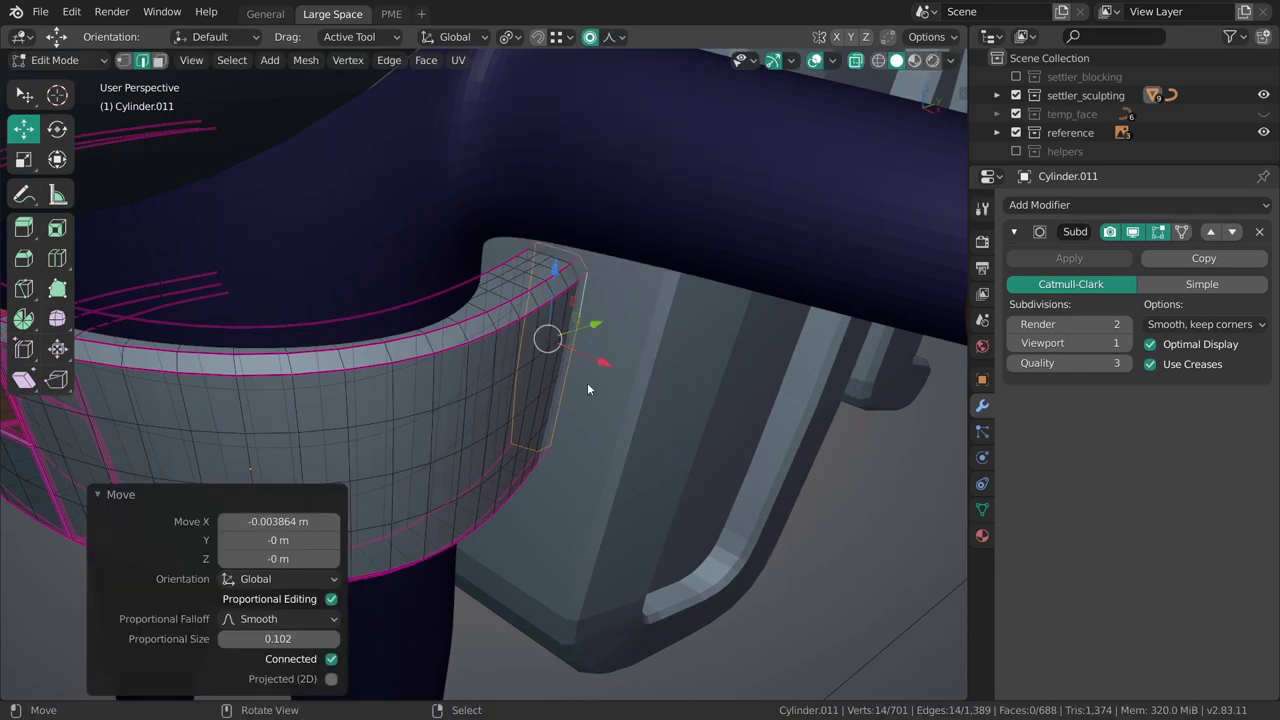
key("g")
key("x")
left_click(589, 356)
Adjust the belt's end edge beside the backpack with the Grab 2D brush in Sculpt Mode.
middle_click_drag(589, 356, 583, 292)
key("ctrl+Tab")
left_click(574, 295)
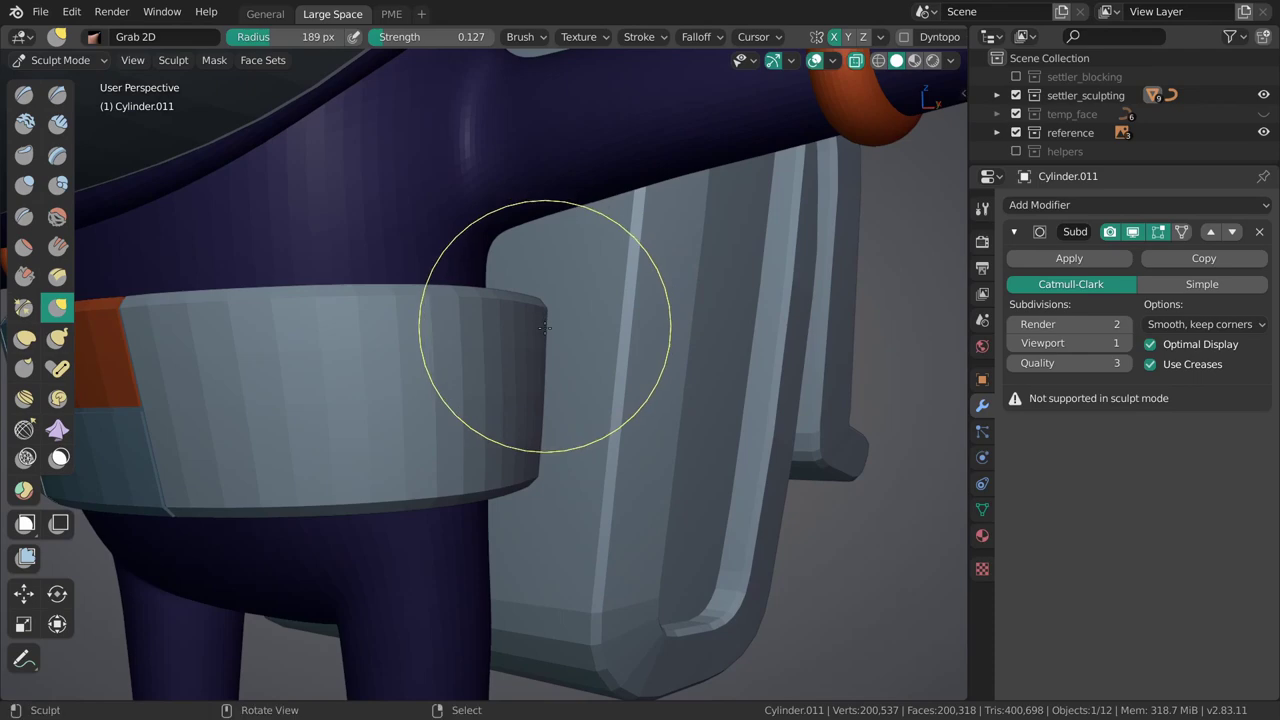
middle_click_drag(557, 400, 588, 370)
mouse_move(551, 309)
middle_mouse_down()
mouse_move(520, 330)
mouse_move(523, 314)
middle_mouse_up()
key("f")
left_click(559, 477)
left_click_drag(545, 472, 538, 468)
left_click_drag(549, 310, 553, 309)
mouse_move(515, 397)
middle_mouse_down()
mouse_move(575, 425)
mouse_move(636, 306)
mouse_move(690, 322)
middle_mouse_up()
scroll(577, 427, "down", 5)
mouse_move(500, 372)
middle_mouse_down()
mouse_move(437, 386)
mouse_move(517, 364)
middle_mouse_up()
In Edit Mode, select the opposite end section of the belt by growing a face selection and delete its faces.
key("ctrl+Tab")
left_click(657, 366)
scroll(426, 360, "up", 1)
mouse_move(385, 372)
middle_mouse_down()
mouse_move(534, 302)
mouse_move(553, 328)
mouse_move(530, 324)
mouse_move(544, 324)
middle_mouse_up()
key("alt+a")
key("3")
key("ctrl+KP_Add")
key("ctrl+KP_Add")
key("ctrl+KP_Add")
key("ctrl+KP_Add")
key("ctrl+KP_Add")
key("ctrl+KP_Add")
key("ctrl+KP_Add")
key("ctrl+KP_Add")
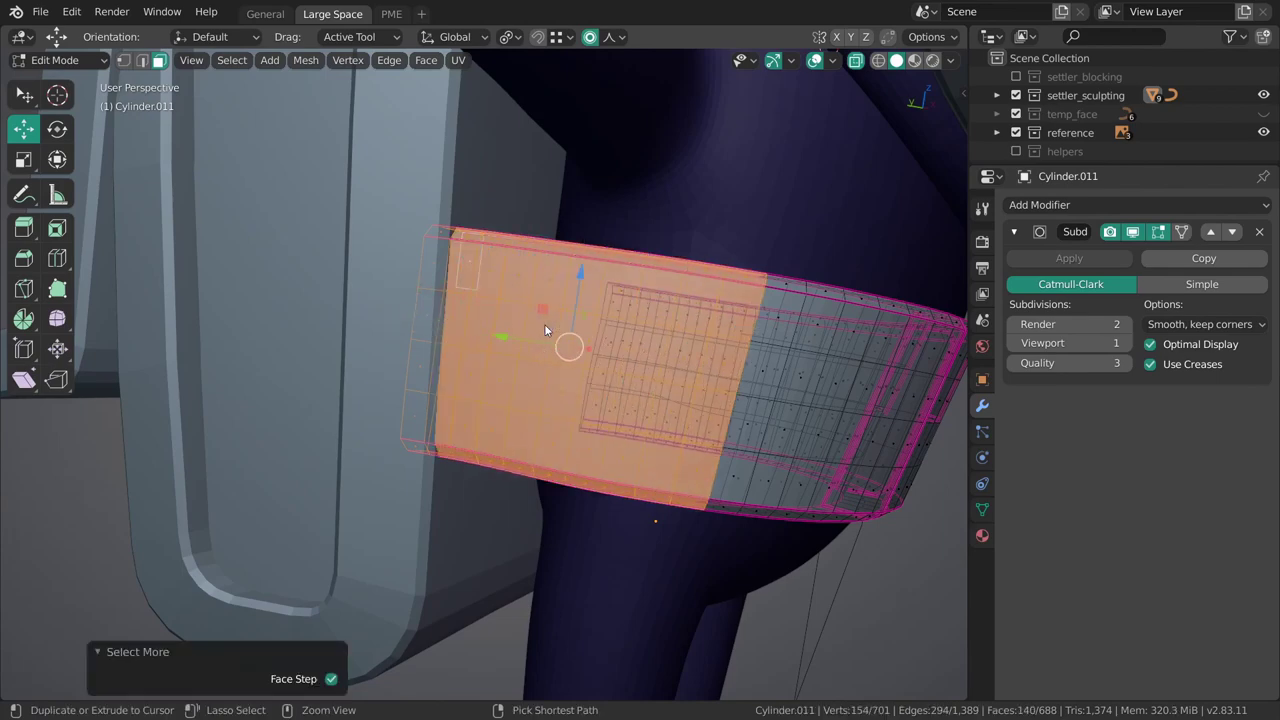
middle_click_drag(544, 330, 606, 402)
key("x")
left_click(502, 466)
In a right-side wireframe view, hide a dividing face loop, select the remaining belt end section by linked faces, and reveal the hidden loop.
mouse_move(606, 402)
middle_mouse_down("ctrl")
mouse_move(537, 437)
mouse_move(537, 400)
mouse_move(512, 461)
mouse_move(555, 472)
mouse_move(577, 447)
mouse_move(437, 458)
mouse_move(467, 494)
mouse_move(470, 480)
mouse_move(461, 486)
middle_mouse_up("ctrl")
key("z")
left_click(488, 443)
left_click(450, 461, "alt")
key("grave")
left_click(574, 484)
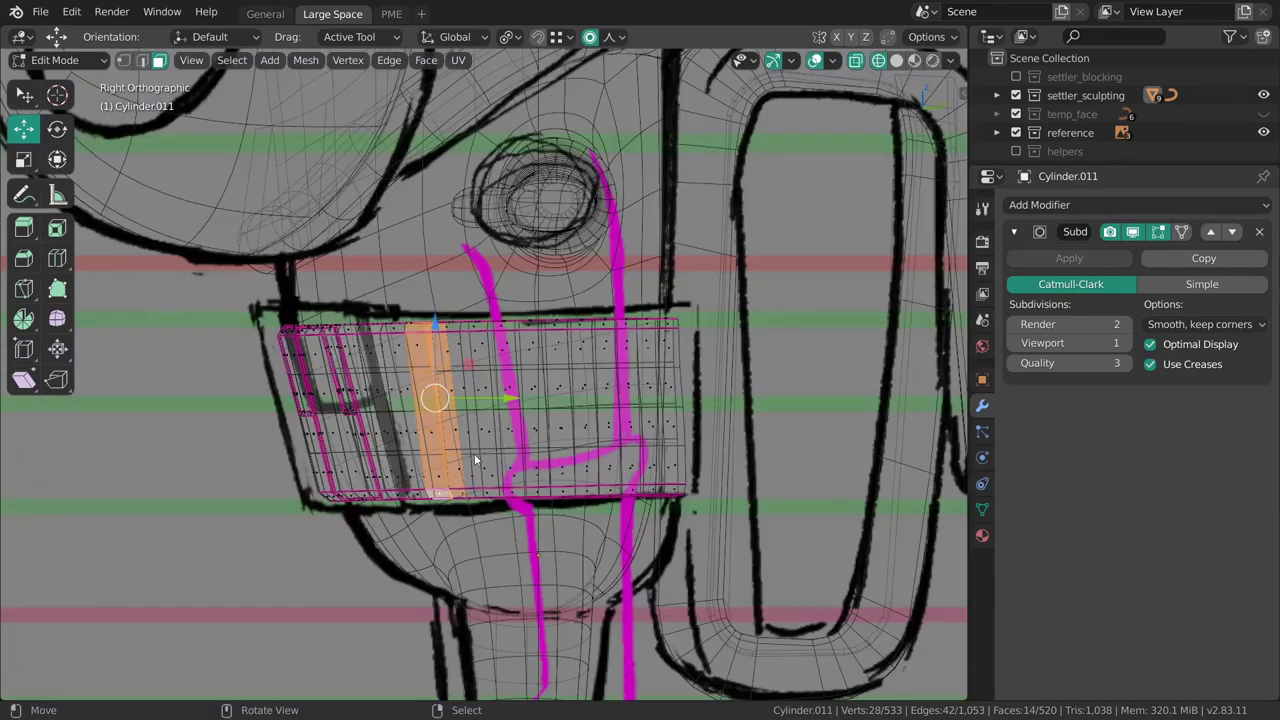
key("h")
key("l")
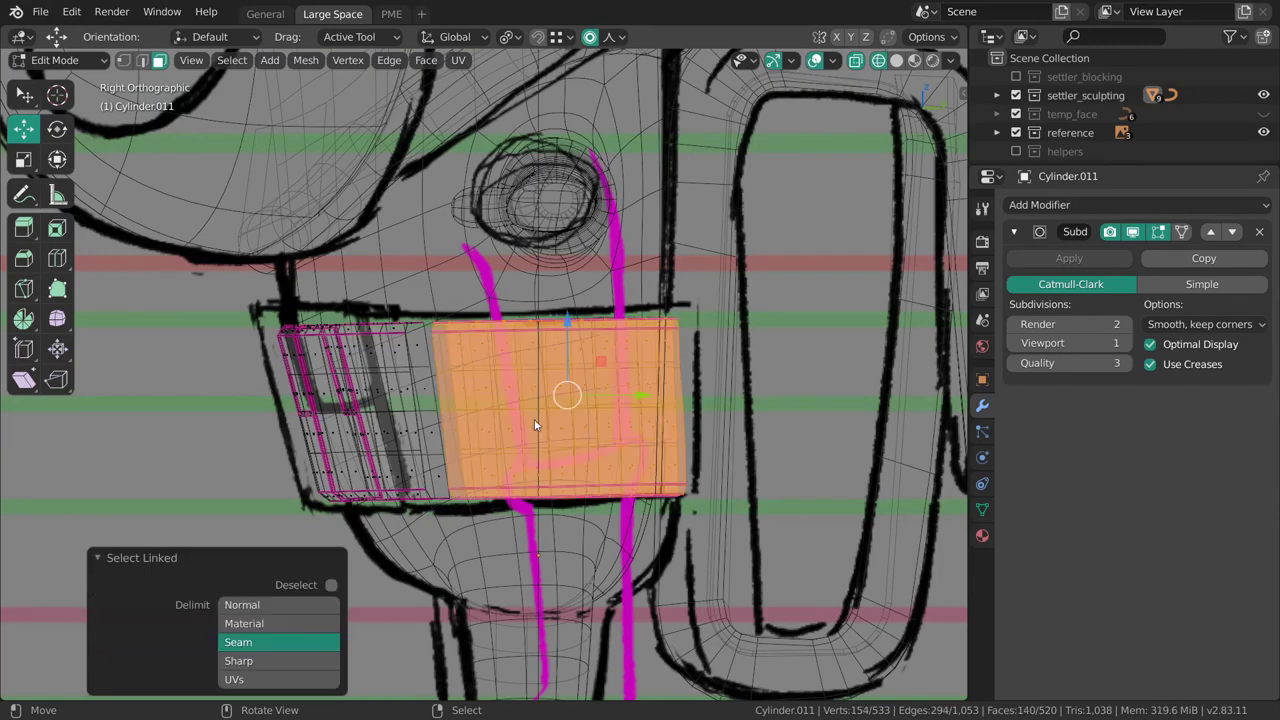
key("alt+h")
Snap the 3D cursor to the world origin and use it as the pivot point, with proportional editing turned off.
middle_click_drag(532, 416, 697, 346)
key("shift+s")
left_click(597, 474)
middle_click_drag(624, 410, 711, 376)
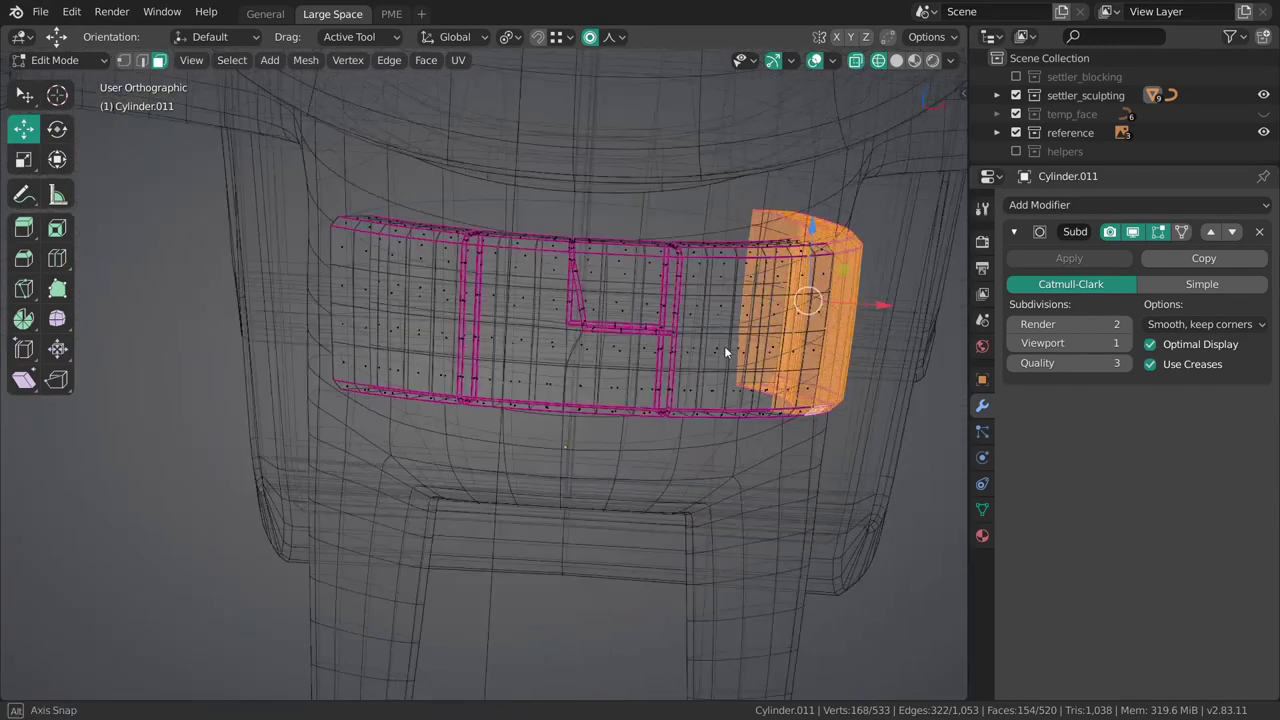
scroll(557, 406, "down", 4)
mouse_move(556, 410)
middle_mouse_down()
mouse_move(503, 560)
mouse_move(558, 428)
middle_mouse_up()
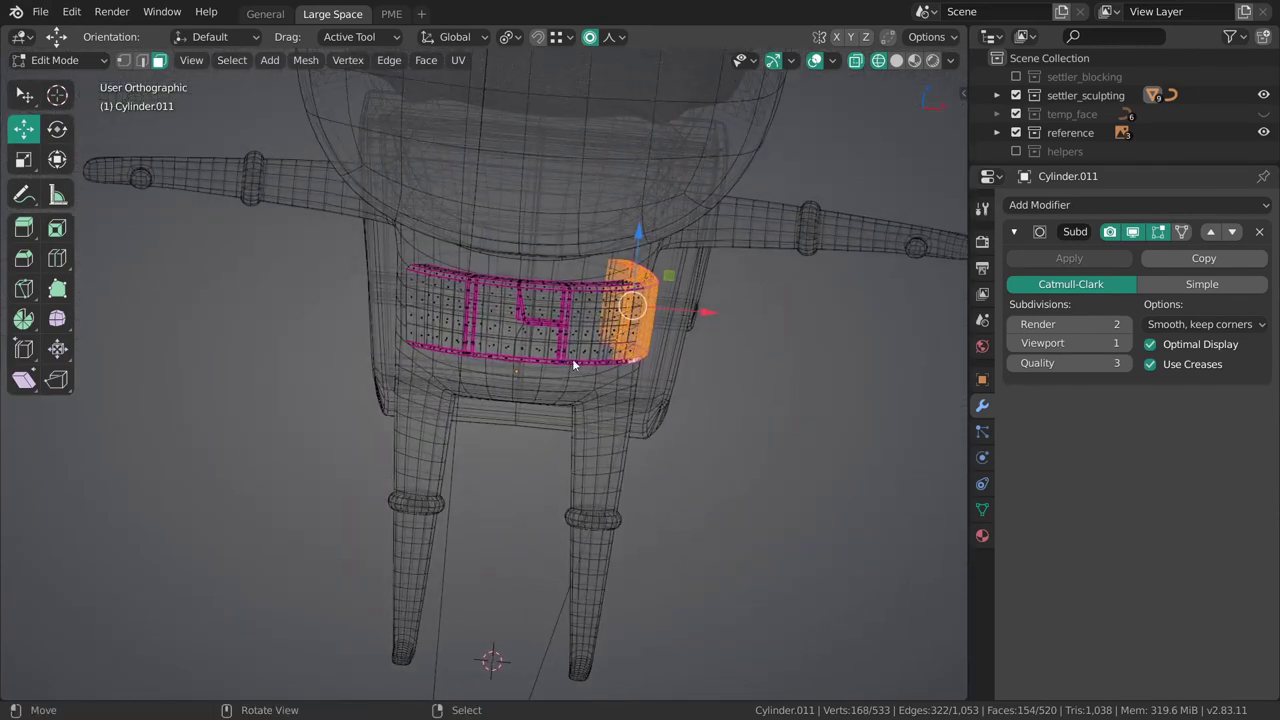
key("period")
left_click(661, 412)
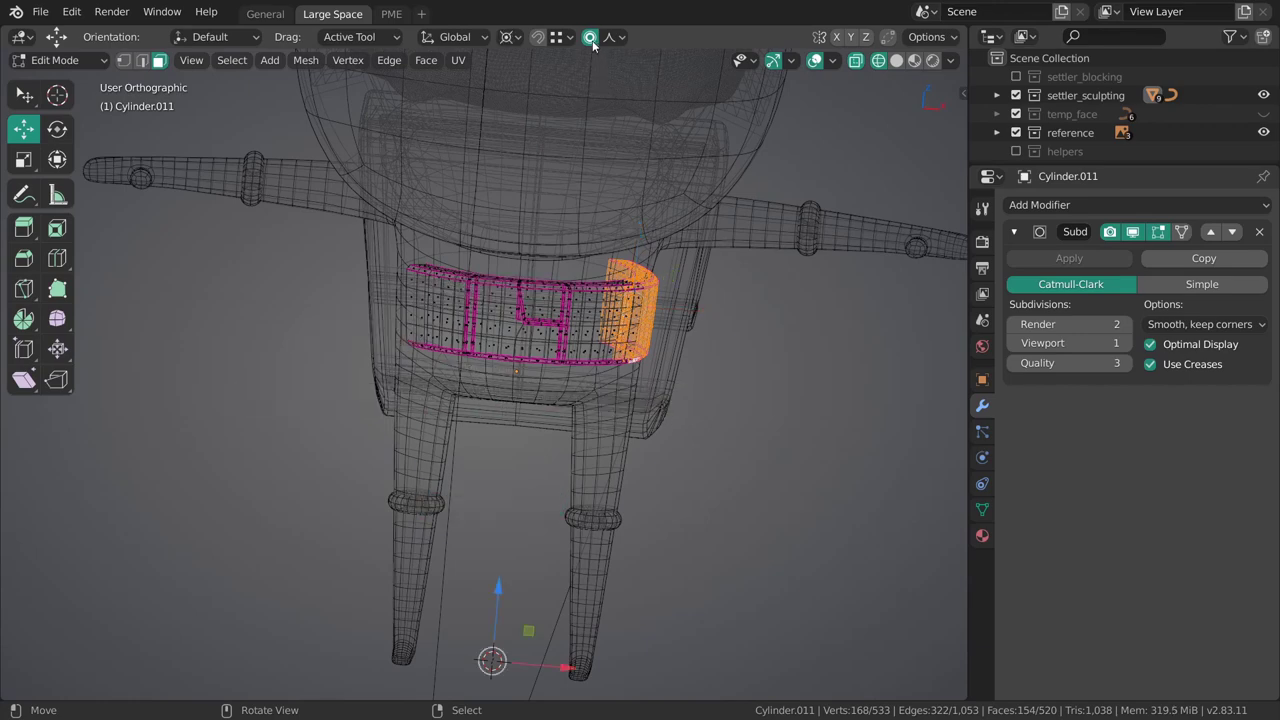
Duplicate the selected belt end section in place, mirror it along global X and recalculate its normals.
middle_click_drag(528, 443, 581, 437)
key("shift+d")
right_click(578, 426)
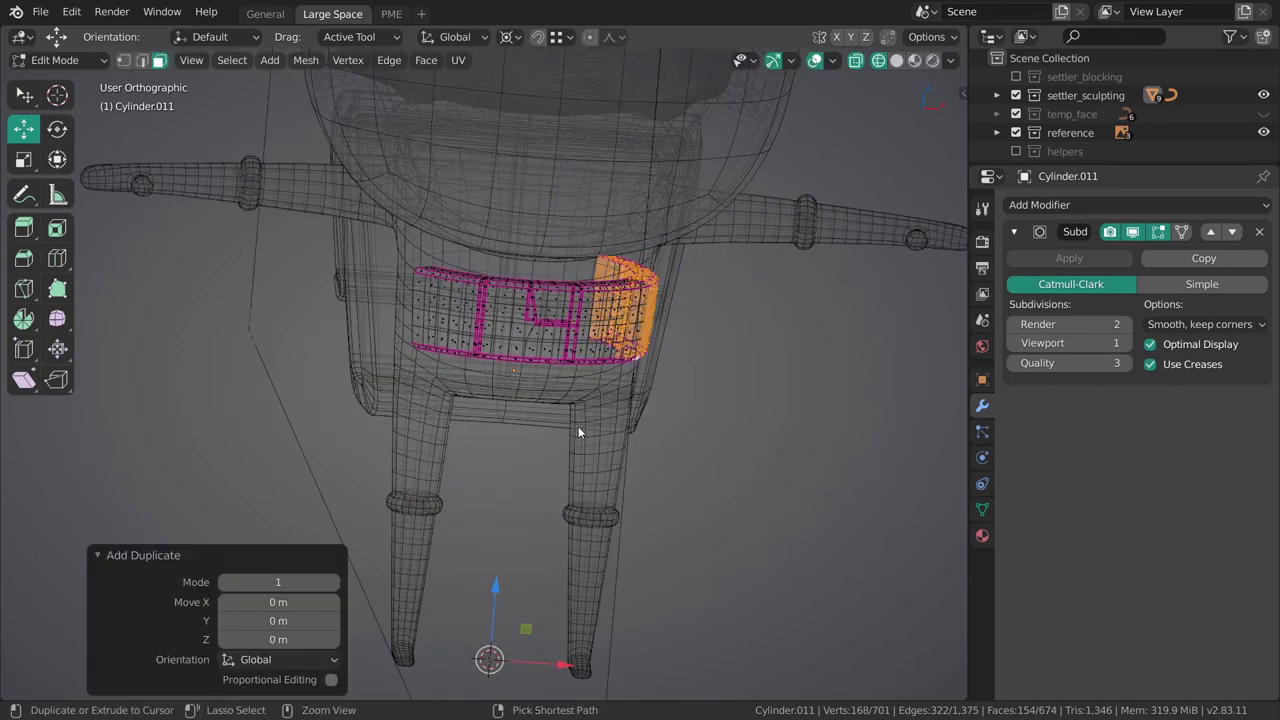
key("ctrl+m")
key("x")
left_click(578, 427)
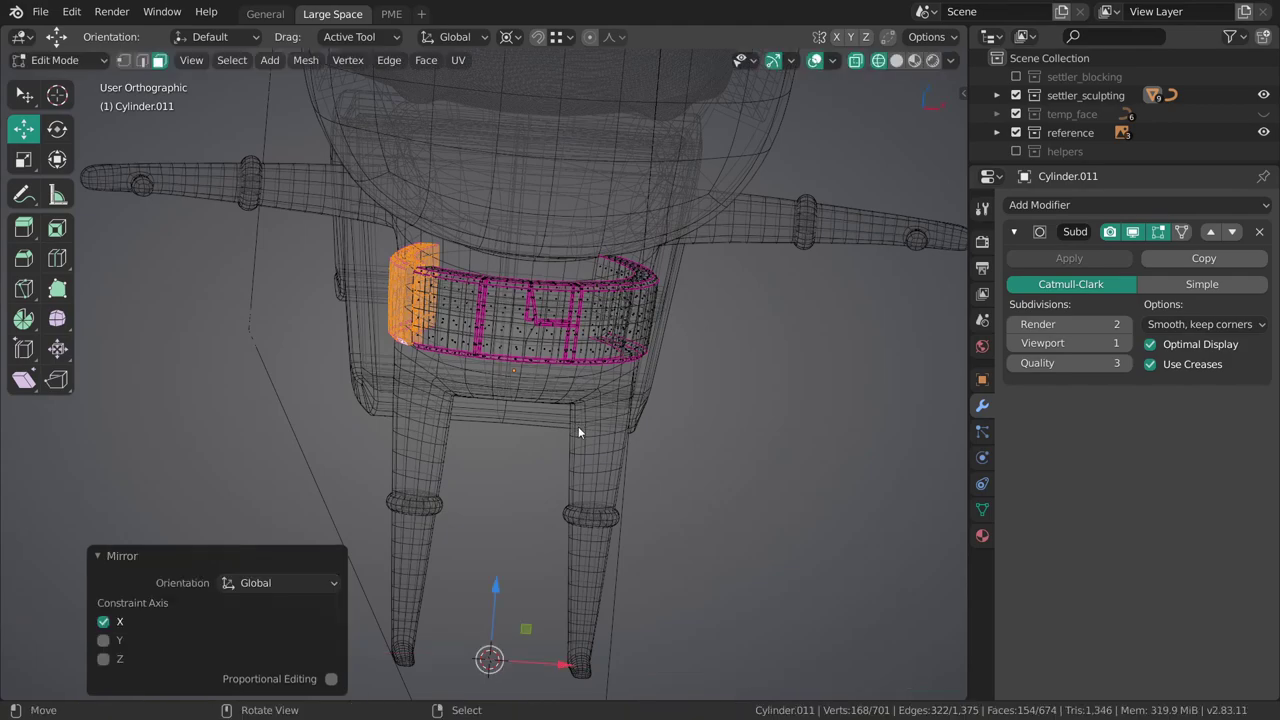
middle_click_drag(578, 427, 552, 345)
scroll(576, 462, "up", 4)
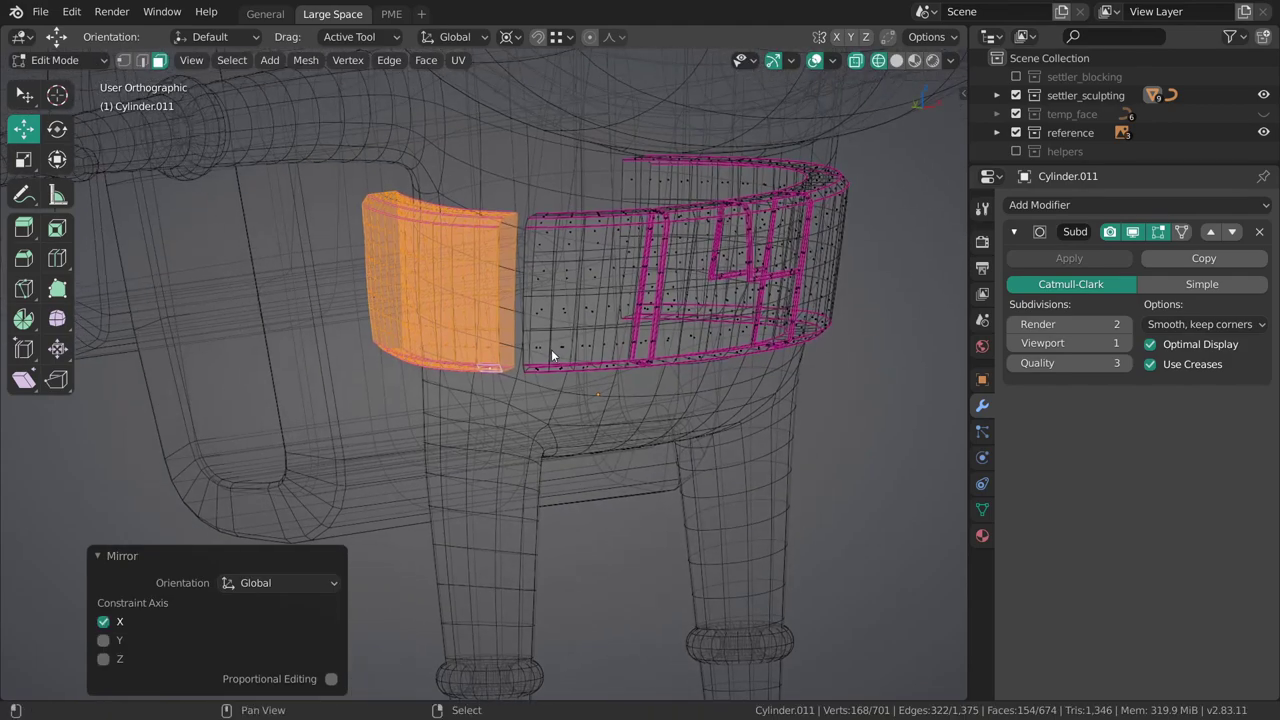
key("shift+n")
Select the two facing open edge loops of the mirrored section and the main belt and bridge them.
scroll(562, 352, "up", 5)
key("alt+a")
middle_click_drag(602, 379, 593, 359)
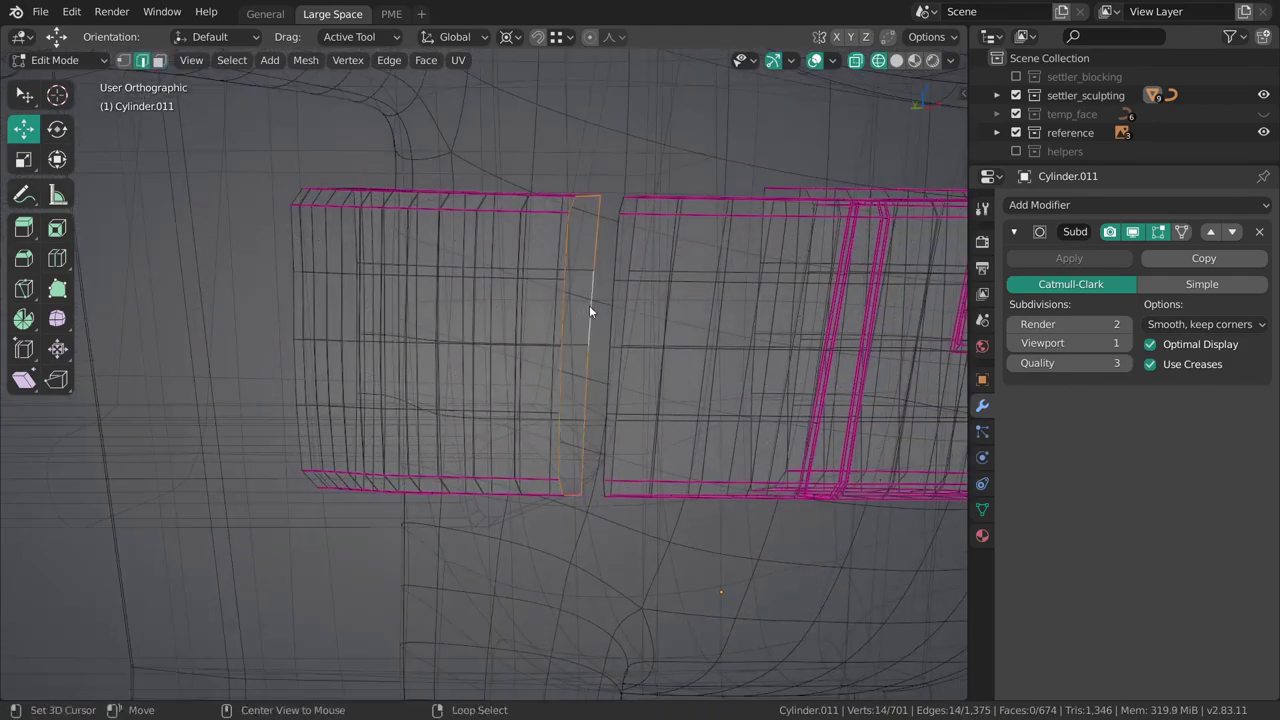
middle_click_drag(590, 314, 628, 231)
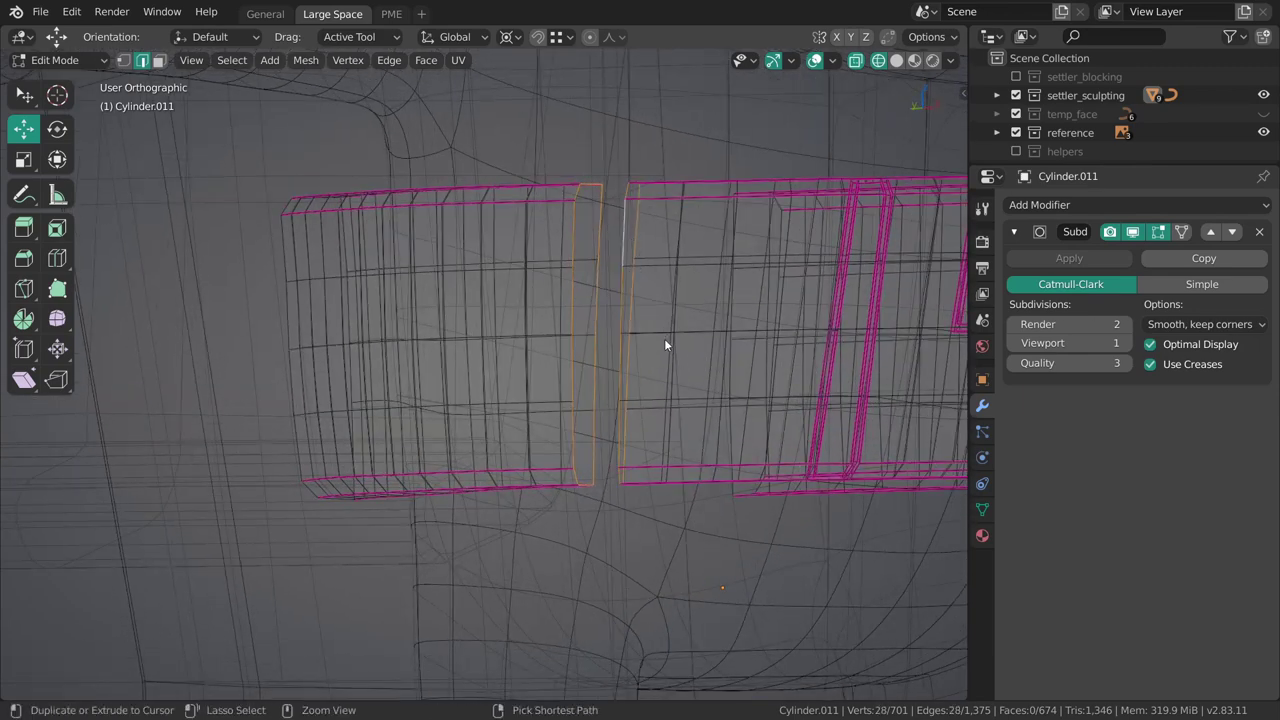
key("ctrl+e")
left_click(652, 309)
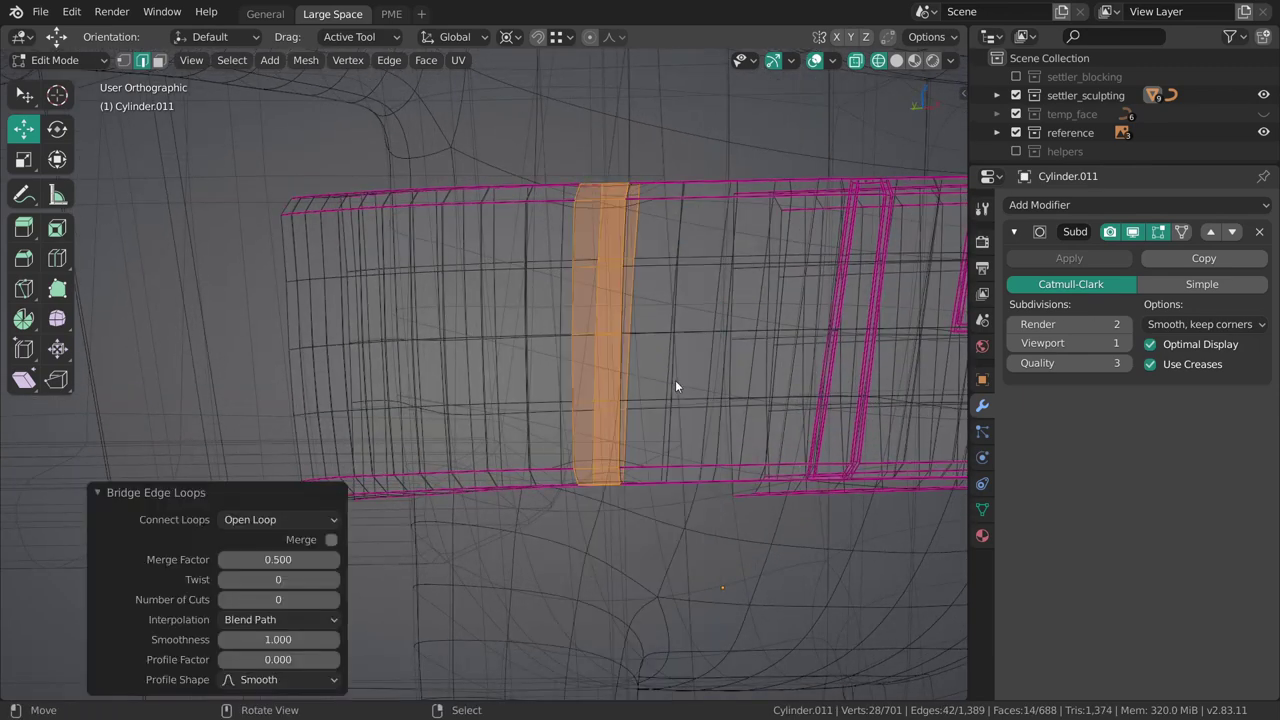
key("alt+a")
Select the belt's upper and lower rim edge loops, crease them with a value of 1 and return to Object Mode.
middle_click_drag(674, 381, 634, 280)
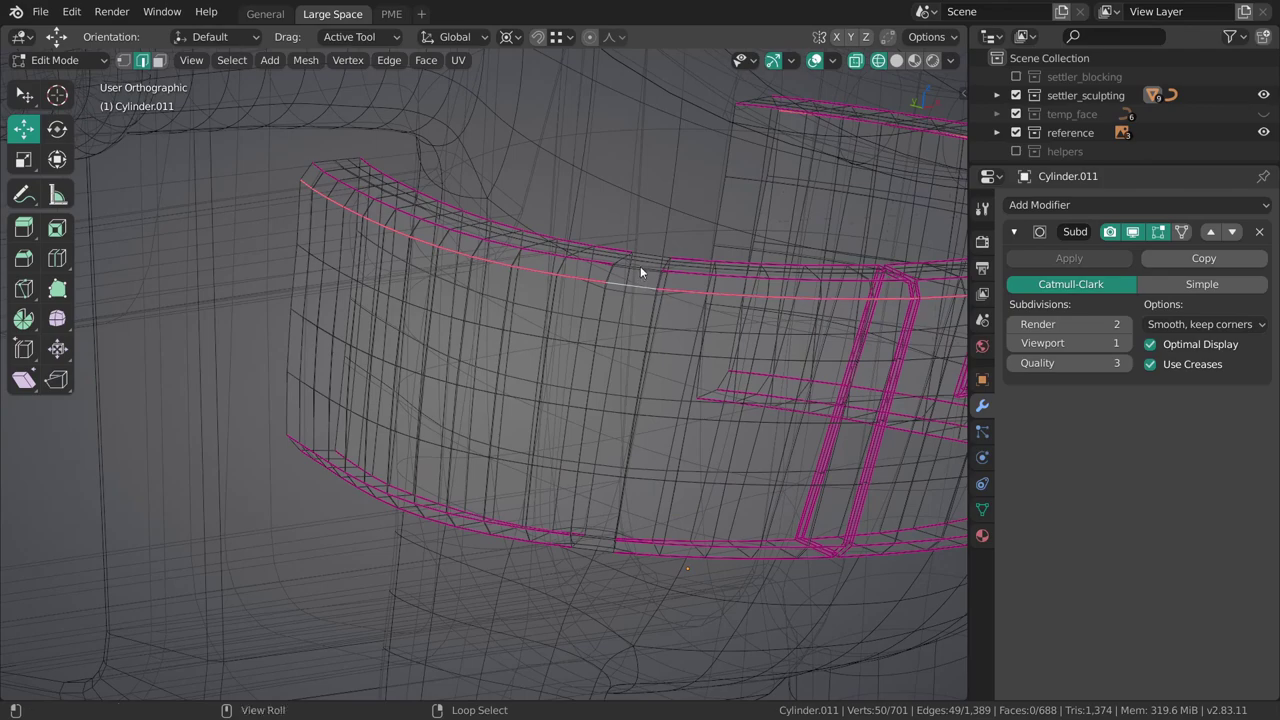
left_click(640, 267, "alt+shift")
left_click(642, 254, "alt+shift")
middle_click_drag(646, 248, 565, 514)
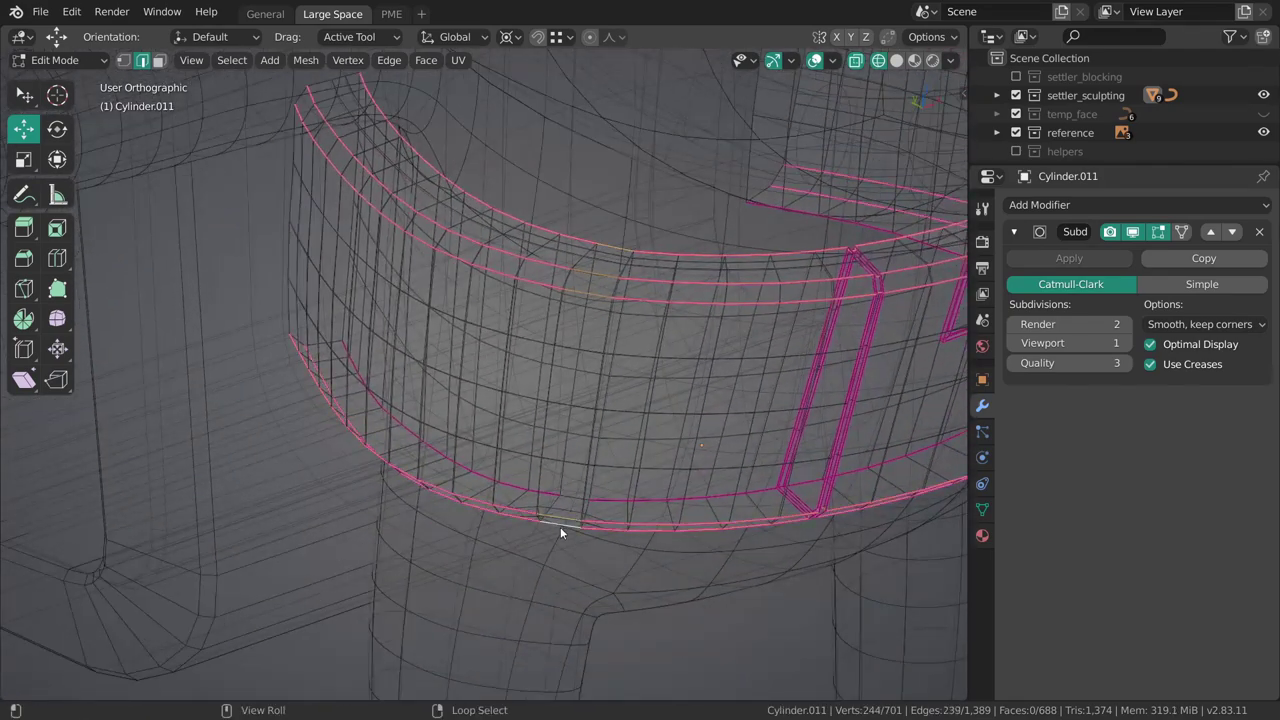
key("shift+e")
type("1")
key("Return")
key("Tab")
Return the view to solid shading with nothing selected and save the file.
mouse_move(648, 482)
middle_mouse_down()
mouse_move(543, 460)
mouse_move(660, 410)
mouse_move(570, 415)
mouse_move(563, 457)
mouse_move(560, 440)
middle_mouse_up()
scroll(660, 410, "down", 4)
key("alt+a")
key("shift+z")
scroll(565, 420, "down", 5)
mouse_move(575, 390)
middle_mouse_down()
mouse_move(589, 338)
mouse_move(621, 402)
mouse_move(803, 363)
mouse_move(583, 386)
middle_mouse_up()
key("ctrl+s")
In the front view, hide the character's body mesh and leave the backpack selected.
scroll(753, 370, "up", 3)
left_click(734, 384)
key("KP_1")
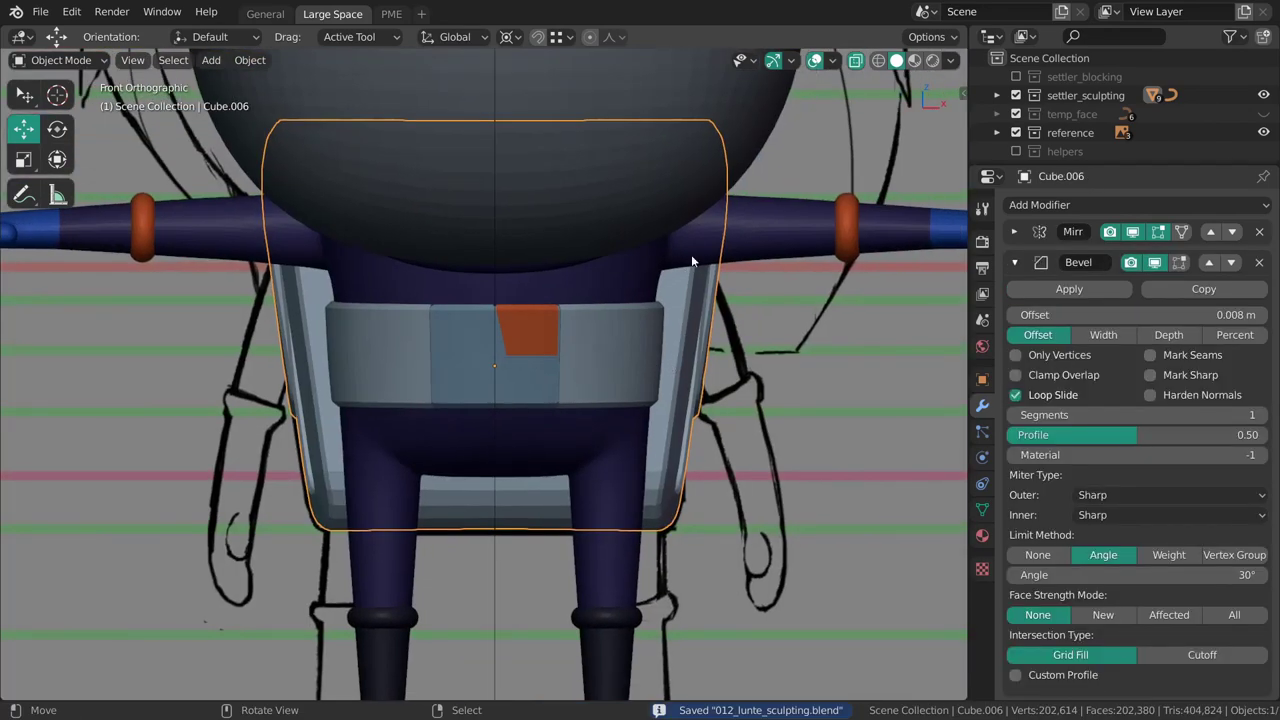
middle_click_drag(697, 268, 692, 342, "shift")
right_click(720, 322)
key("h")
right_click(696, 345)
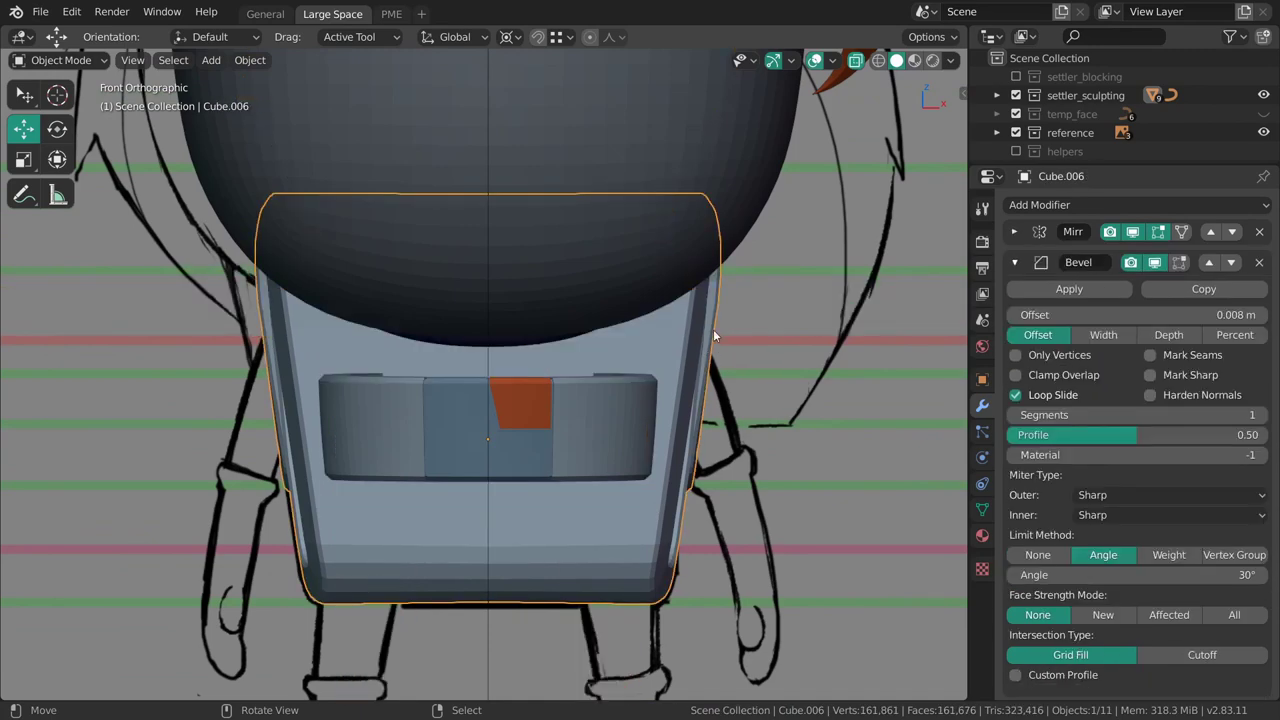
In Sculpt Mode with the wireframe shown, nudge the backpack's upper side edge outward using the Grab 2D brush.
key("ctrl+Tab")
middle_click_drag(726, 294, 706, 298, "shift")
middle_click_drag(706, 298, 739, 335, "ctrl")
key("shift+z")
key("f")
left_click(770, 281)
left_click_drag(790, 268, 796, 267)
From the back view, reshape the backpack's upper outer corner with the Grab 2D brush at radii of 72 px and 87 px.
key("ctrl+KP_1")
mouse_move(840, 233)
middle_mouse_down("ctrl")
mouse_move(700, 250)
mouse_move(560, 290)
middle_mouse_up("ctrl")
middle_click_drag(490, 308, 626, 341, "shift")
middle_click_drag(405, 268, 438, 300, "ctrl")
key("f")
left_click(436, 298)
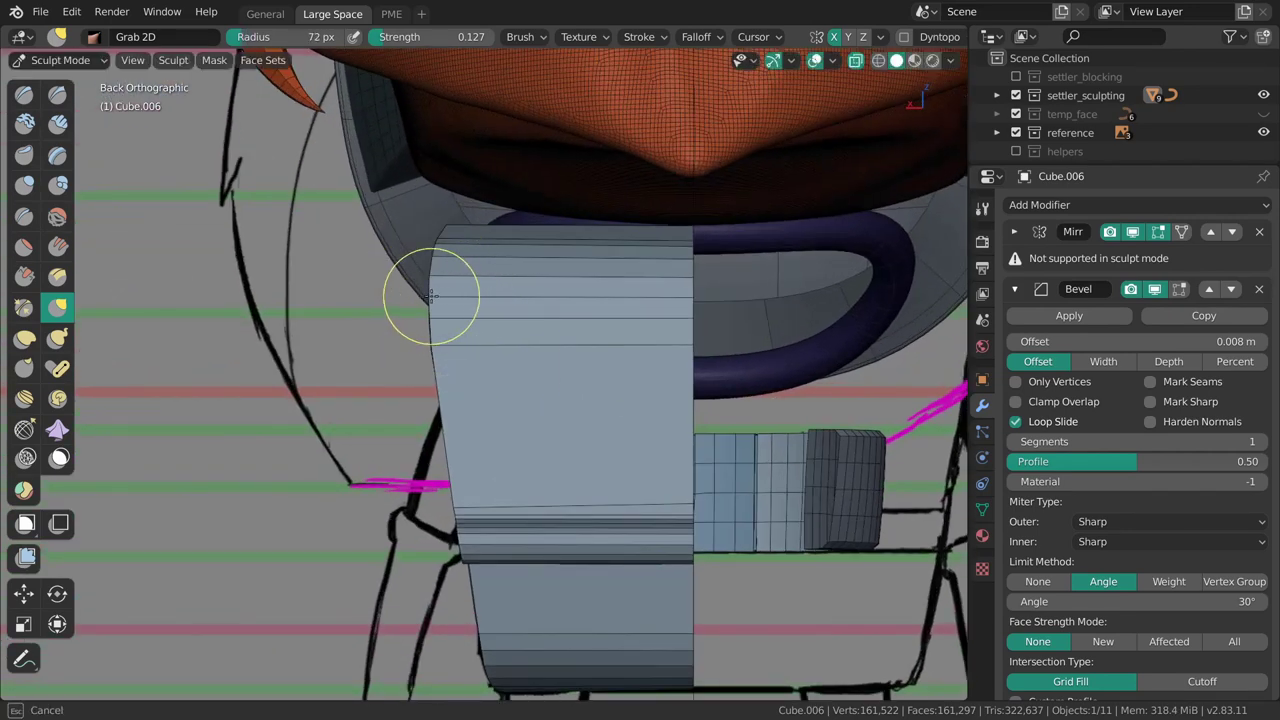
key("f")
left_click(435, 277)
key("f")
left_click(424, 261)
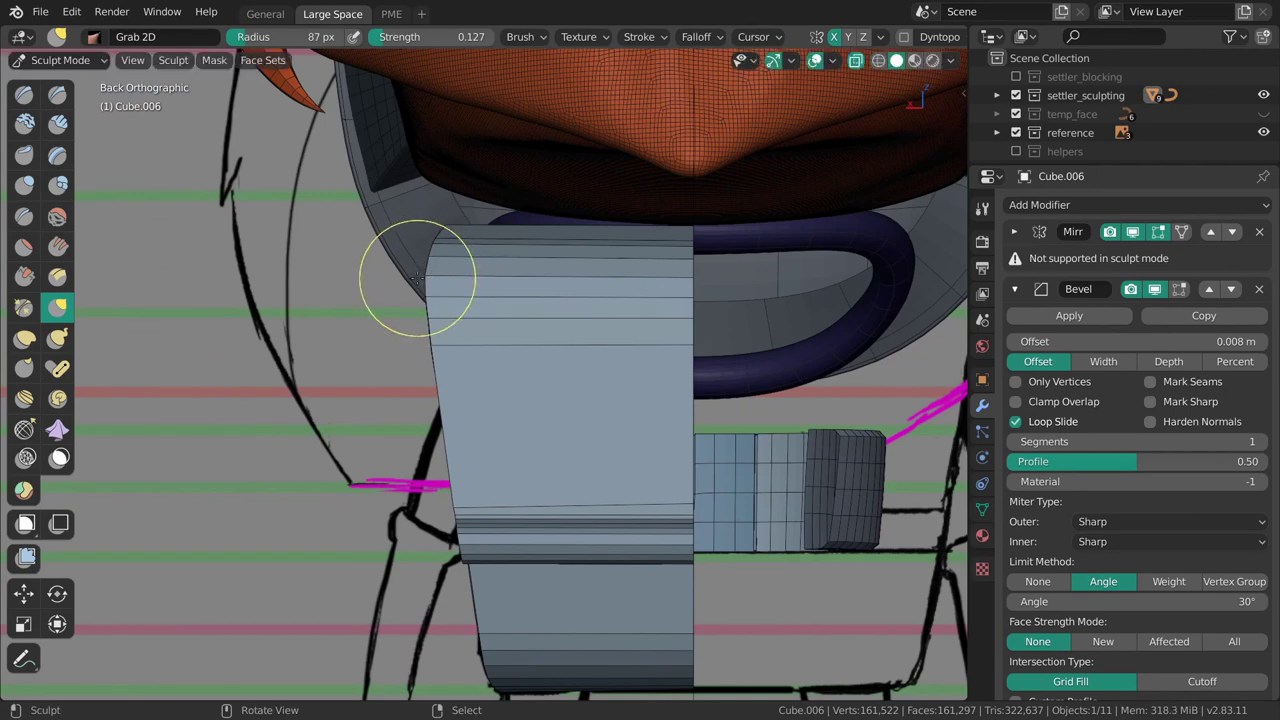
Switch to the Grab brush with a 120 px radius and adjust the backpack's side edge just below its top corner.
mouse_move(428, 229)
middle_mouse_down()
mouse_move(529, 300)
mouse_move(487, 301)
mouse_move(631, 354)
mouse_move(534, 331)
mouse_move(560, 345)
mouse_move(457, 384)
mouse_move(500, 334)
middle_mouse_up()
key("shift+z")
scroll(560, 335, "up", 3)
key("ctrl+Tab")
key("ctrl+Tab")
key("g")
key("f")
left_click(518, 337)
left_click_drag(518, 336, 522, 332)
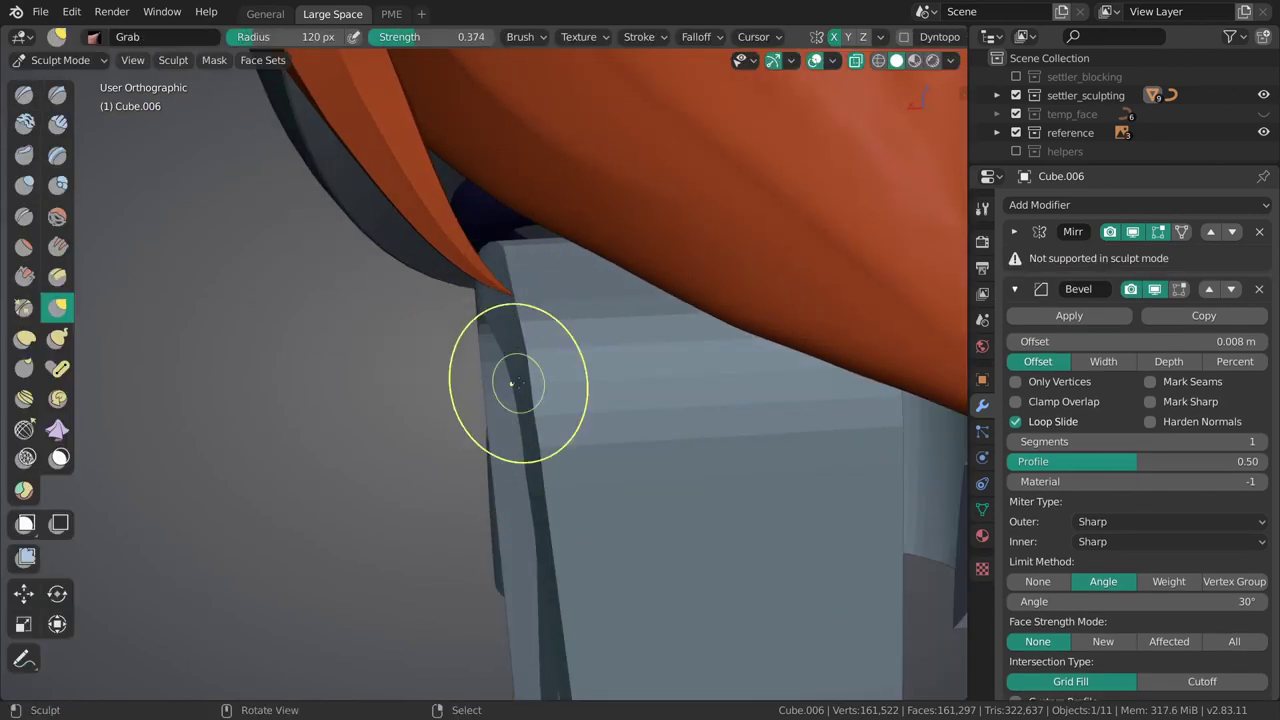
Continue shaping the backpack's upper corner above the belt with the Grab brush at a radius of 118 px.
key("f")
mouse_move(516, 401)
middle_mouse_down()
mouse_move(514, 343)
mouse_move(594, 294)
mouse_move(535, 320)
mouse_move(583, 343)
mouse_move(492, 243)
mouse_move(533, 285)
mouse_move(537, 331)
middle_mouse_up()
left_click(507, 310)
key("f")
left_click(528, 321)
key("bracketleft")
key("bracketright")
key("bracketright")
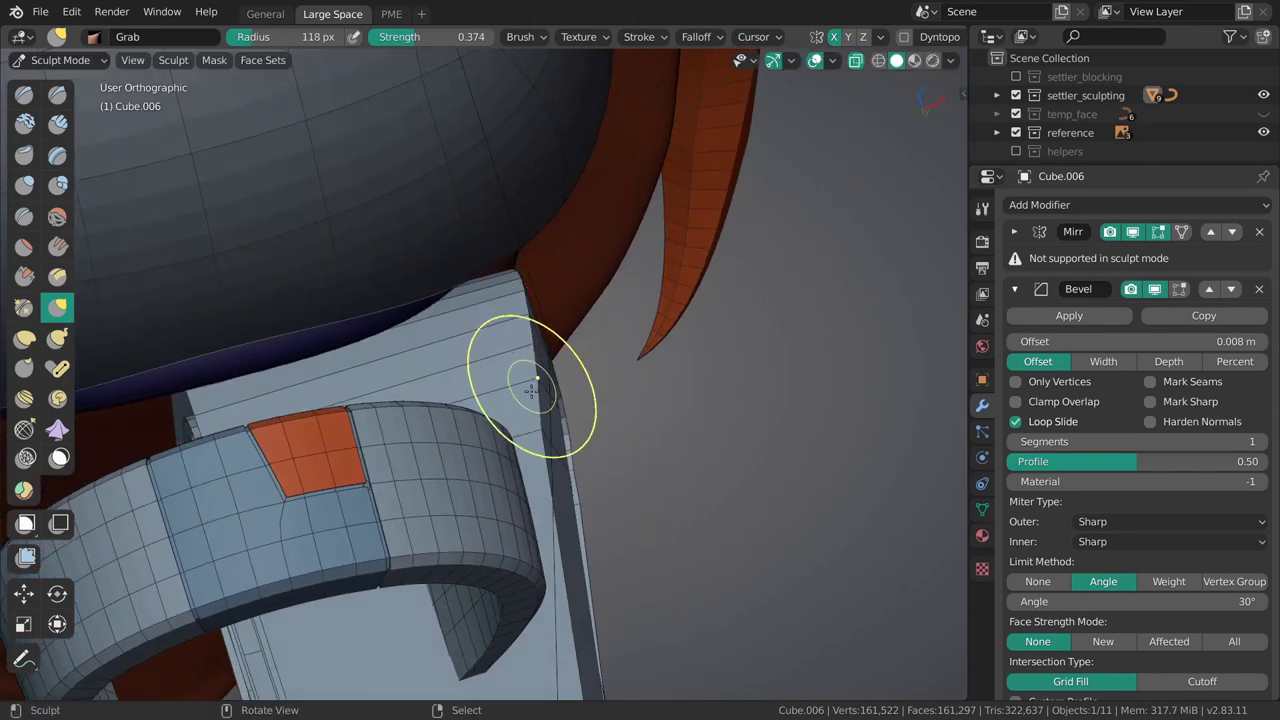
Refine the backpack flap's upper side corner with the Grab brush, varying its radius between 60 px and 155 px.
mouse_move(513, 302)
middle_mouse_down()
mouse_move(437, 363)
mouse_move(251, 371)
mouse_move(440, 337)
mouse_move(455, 389)
middle_mouse_up()
key("bracketleft")
key("bracketleft")
key("bracketleft")
key("bracketleft")
key("bracketleft")
key("bracketright")
key("bracketright")
key("bracketright")
key("bracketright")
mouse_move(456, 305)
middle_mouse_down()
mouse_move(467, 313)
mouse_move(465, 279)
middle_mouse_up()
key("bracketleft")
key("bracketleft")
key("bracketleft")
key("bracketleft")
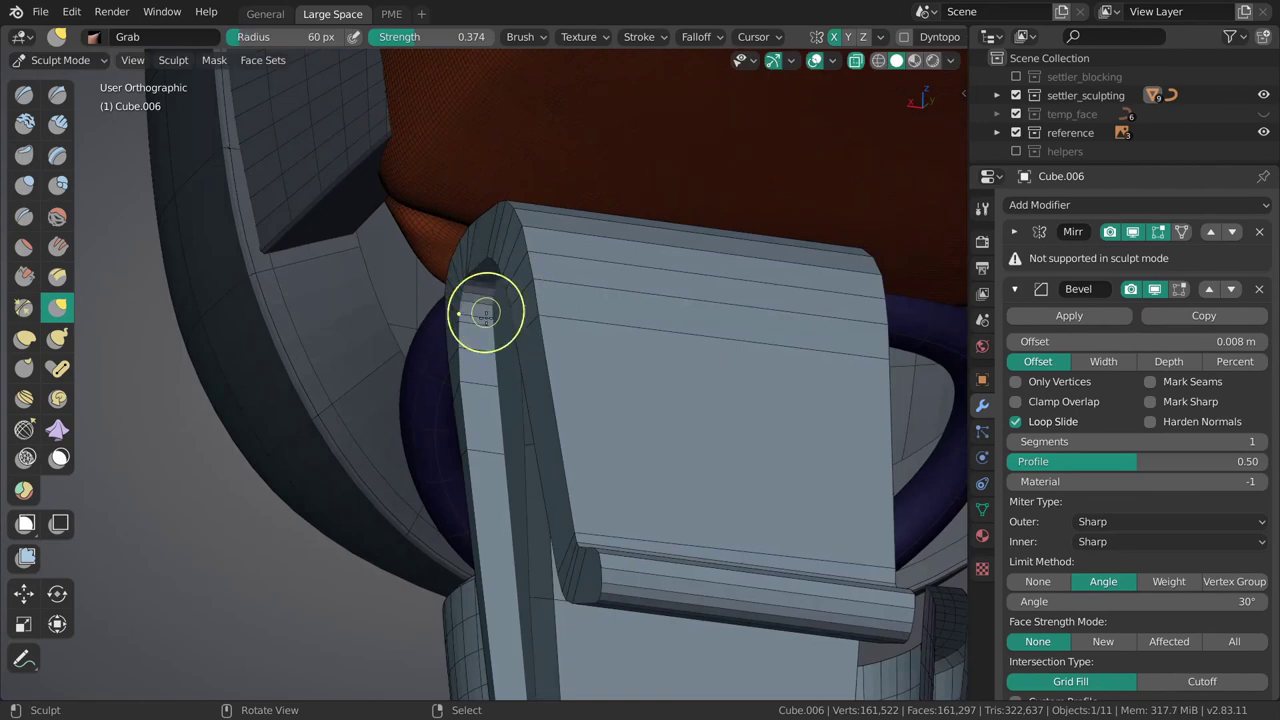
key("bracketright")
key("bracketright")
key("bracketright")
key("bracketright")
key("bracketright")
mouse_move(463, 323)
middle_mouse_down()
mouse_move(472, 379)
mouse_move(569, 409)
mouse_move(586, 391)
middle_mouse_up()
In the right view, pull the backpack flap's outer top corner toward the reference outline with the Grab 2D brush.
key("ctrl+Tab")
key("alt+a")
key("grave")
left_click(784, 433)
left_click(503, 240)
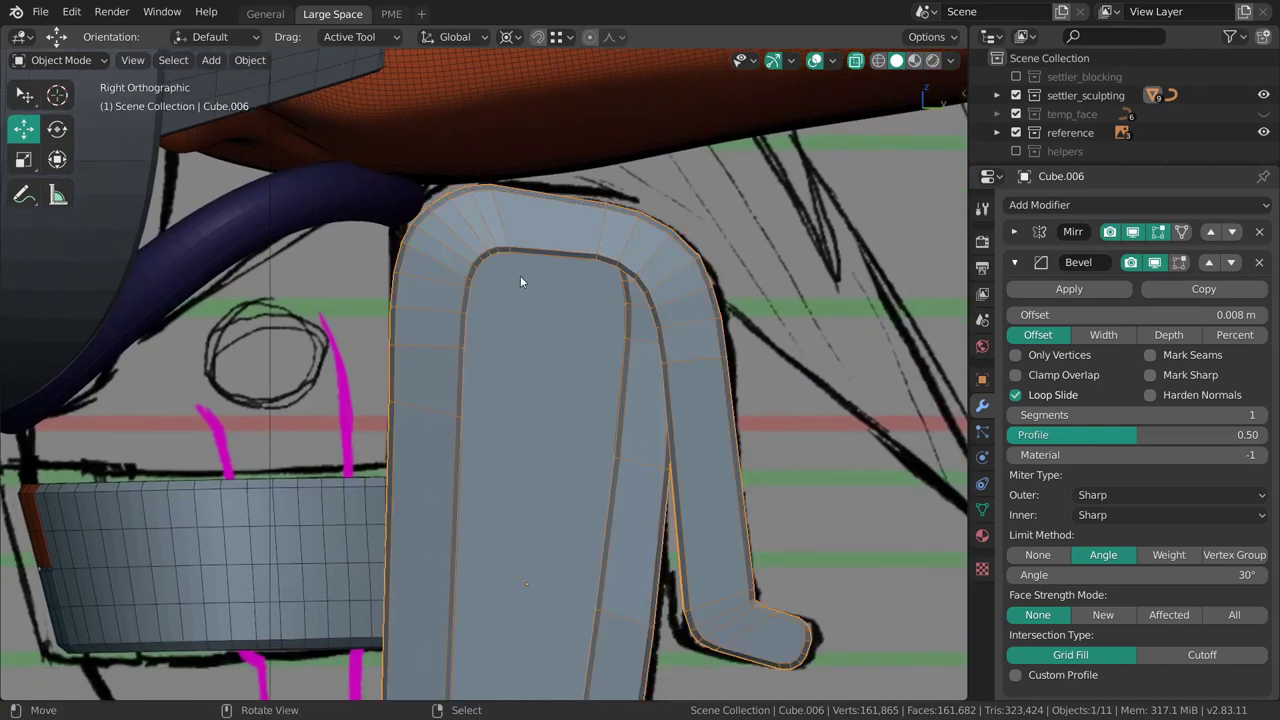
key("ctrl+Tab")
left_click(663, 374)
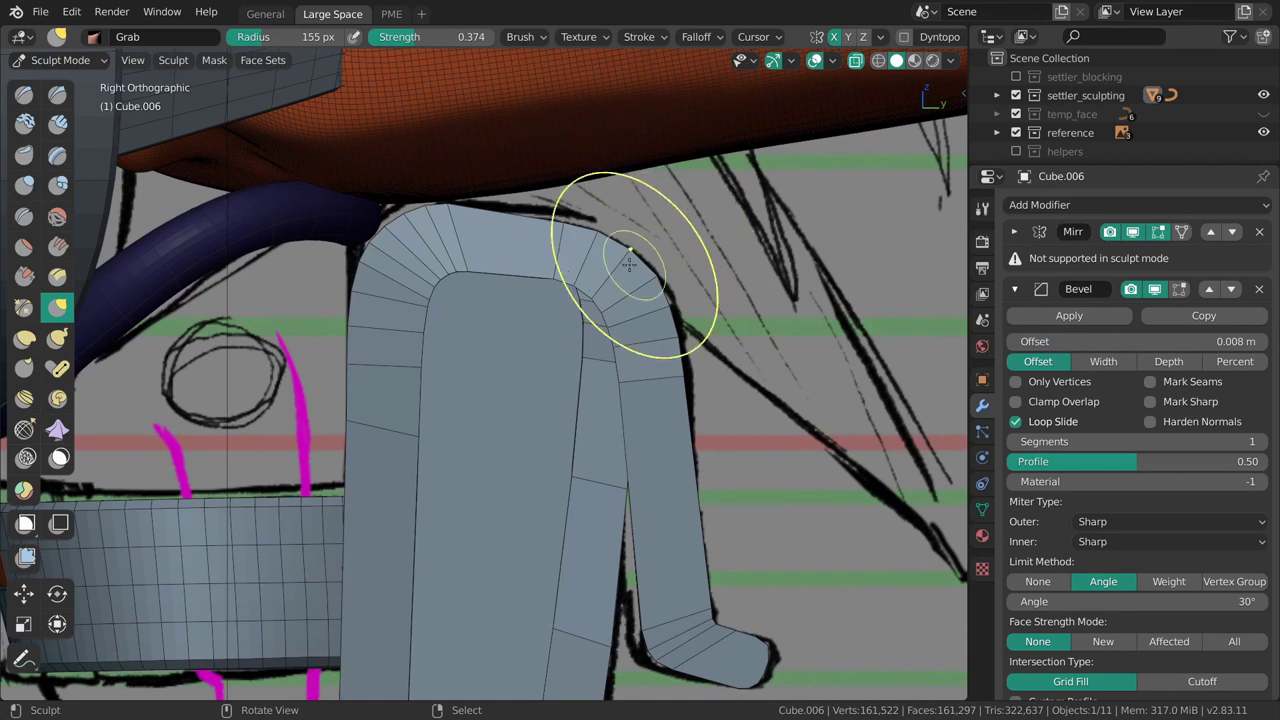
key("g")
key("f")
left_click(621, 283)
left_click_drag(666, 278, 643, 238)
Reshape the inner bend of the backpack flap's corner with the Grab 2D brush at radii of 64 px and 106 px.
key("f")
left_click(648, 241)
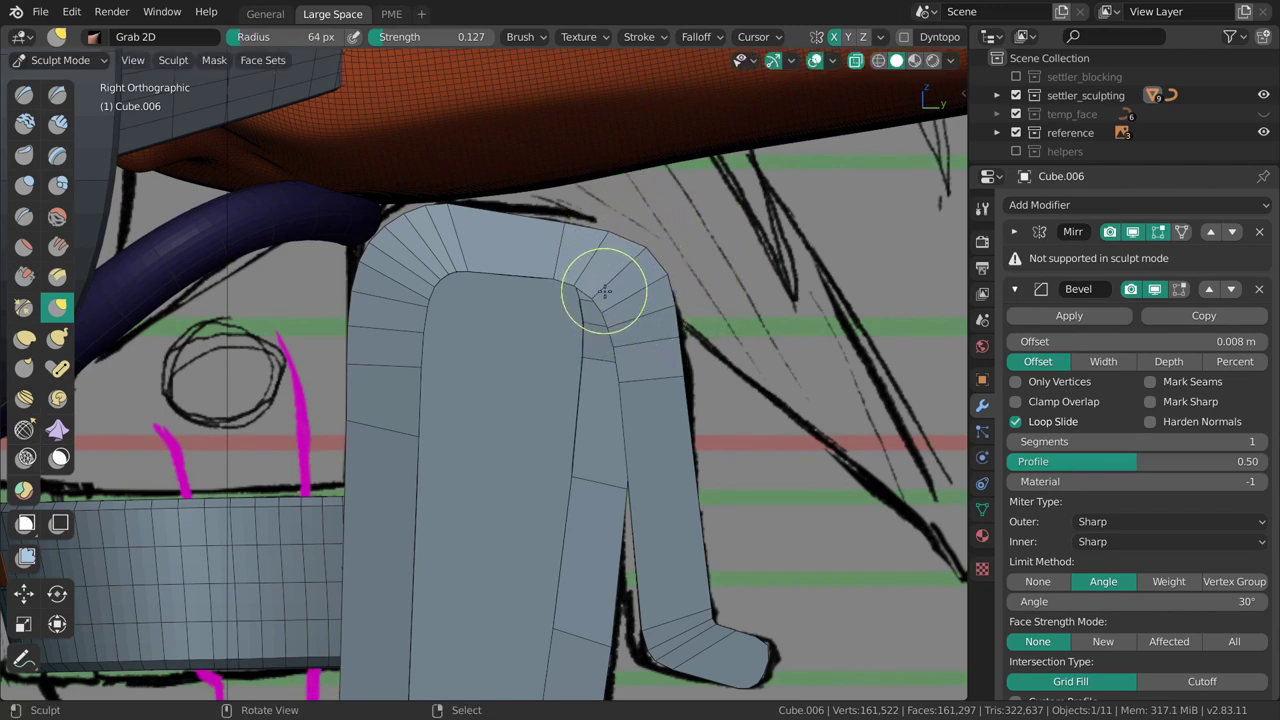
key("f")
left_click(636, 332)
key("f")
left_click(621, 322)
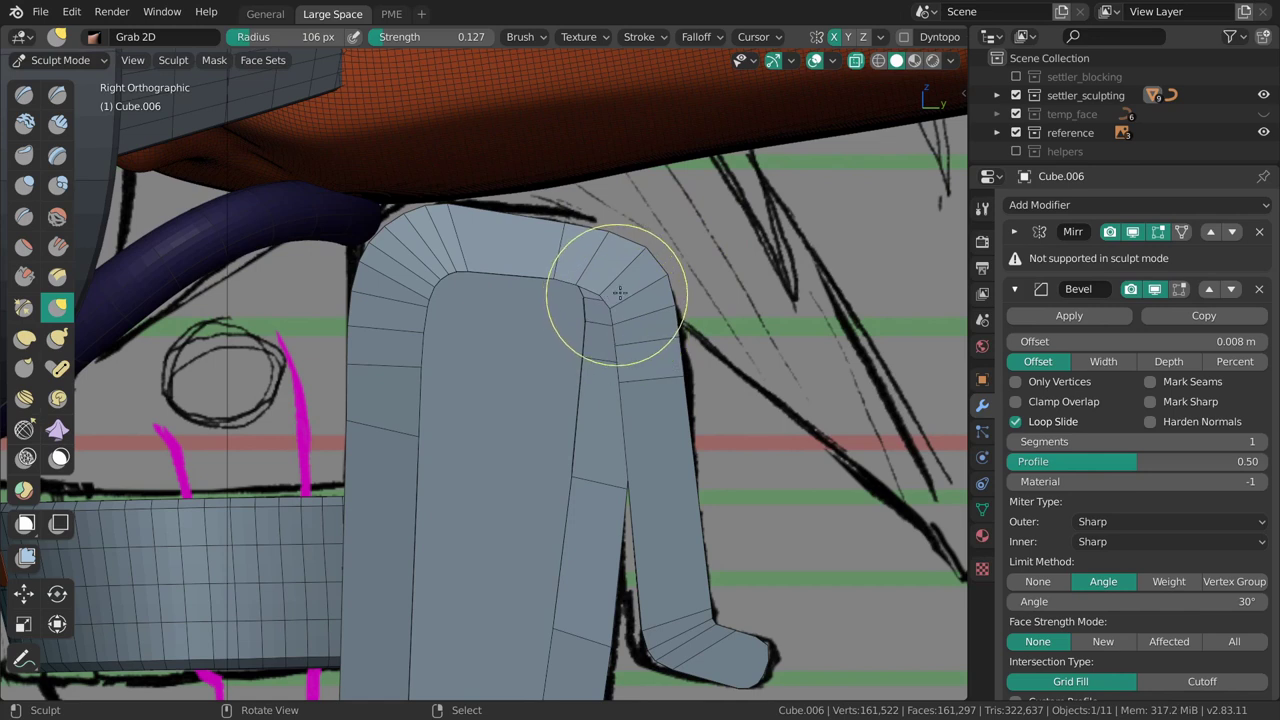
Finish adjusting the backpack flap's corner bend with the Grab 2D brush, return to Object Mode and save the file.
middle_click_drag(673, 318, 669, 280, "shift")
key("f")
left_click(669, 280)
middle_click_drag(621, 318, 645, 282, "shift")
key("f")
left_click(567, 196)
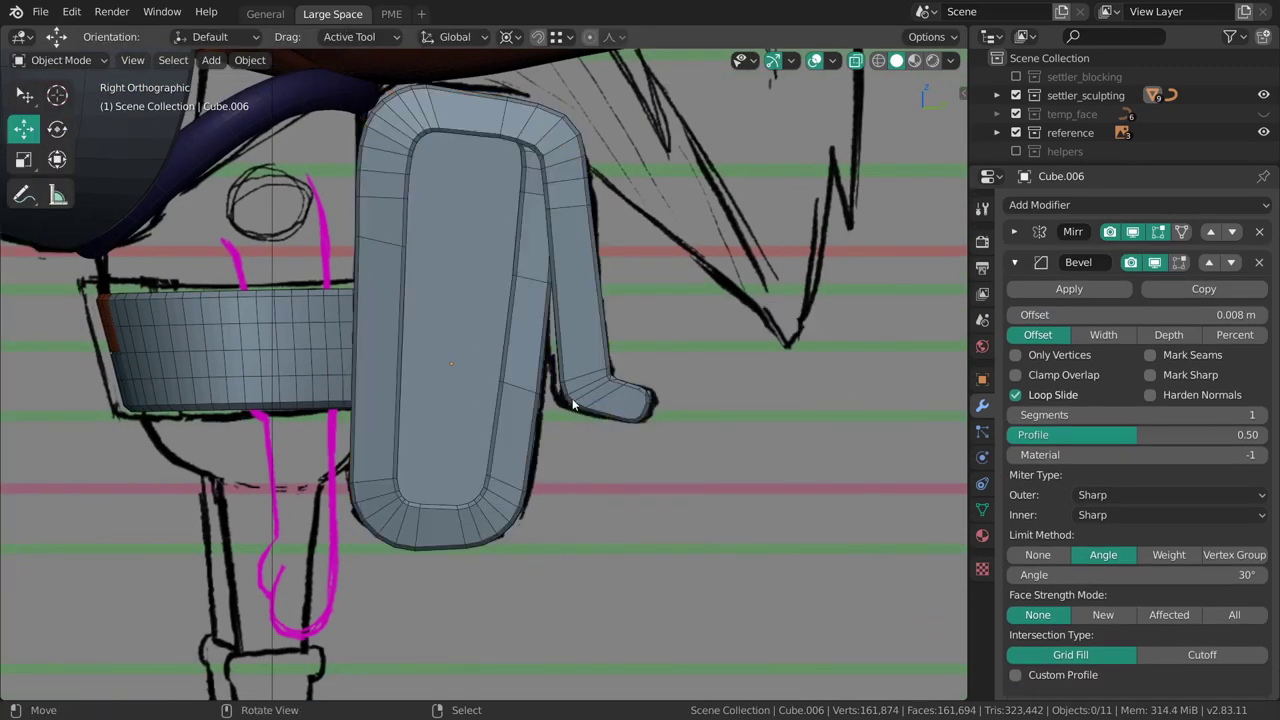
middle_click_drag(446, 93, 609, 472, "shift")
middle_click_drag(609, 472, 543, 378, "ctrl")
key("ctrl+s")
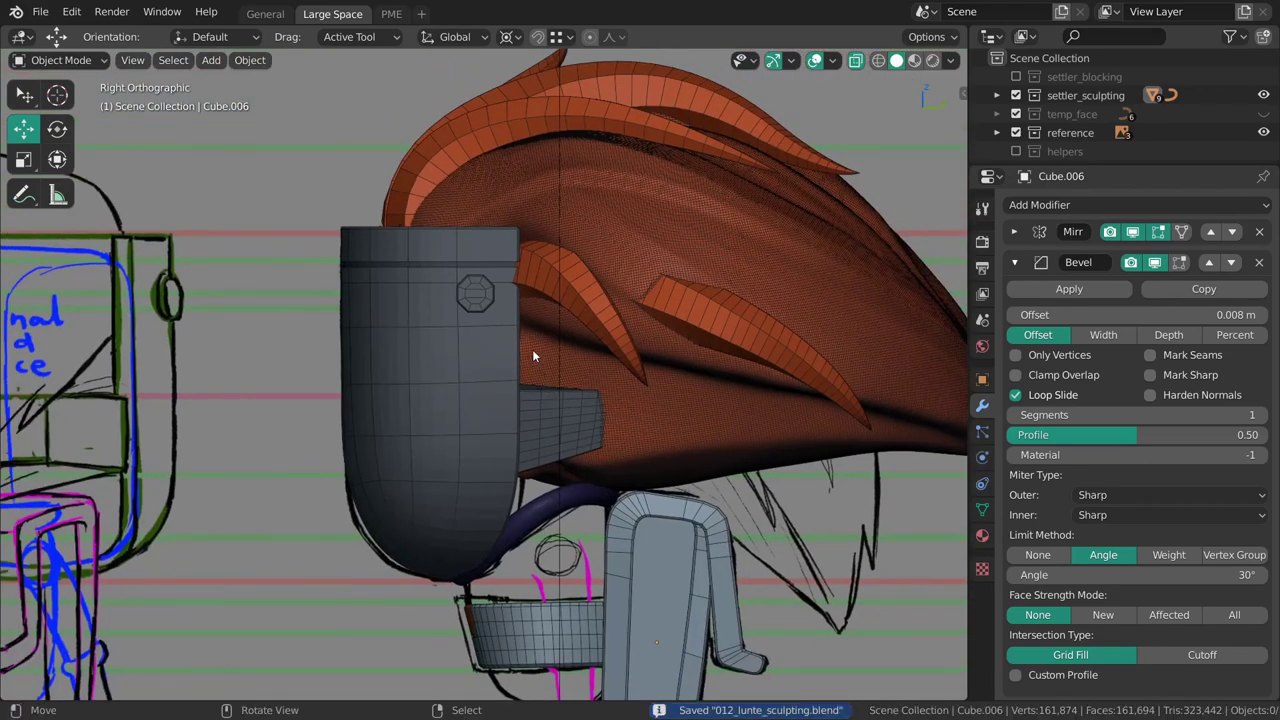
Reveal all hidden objects, select the character's body by its hand in the front view and enter Sculpt Mode.
key("KP_1")
middle_click_drag(578, 492, 586, 210, "shift")
middle_click_drag(573, 383, 562, 329, "ctrl")
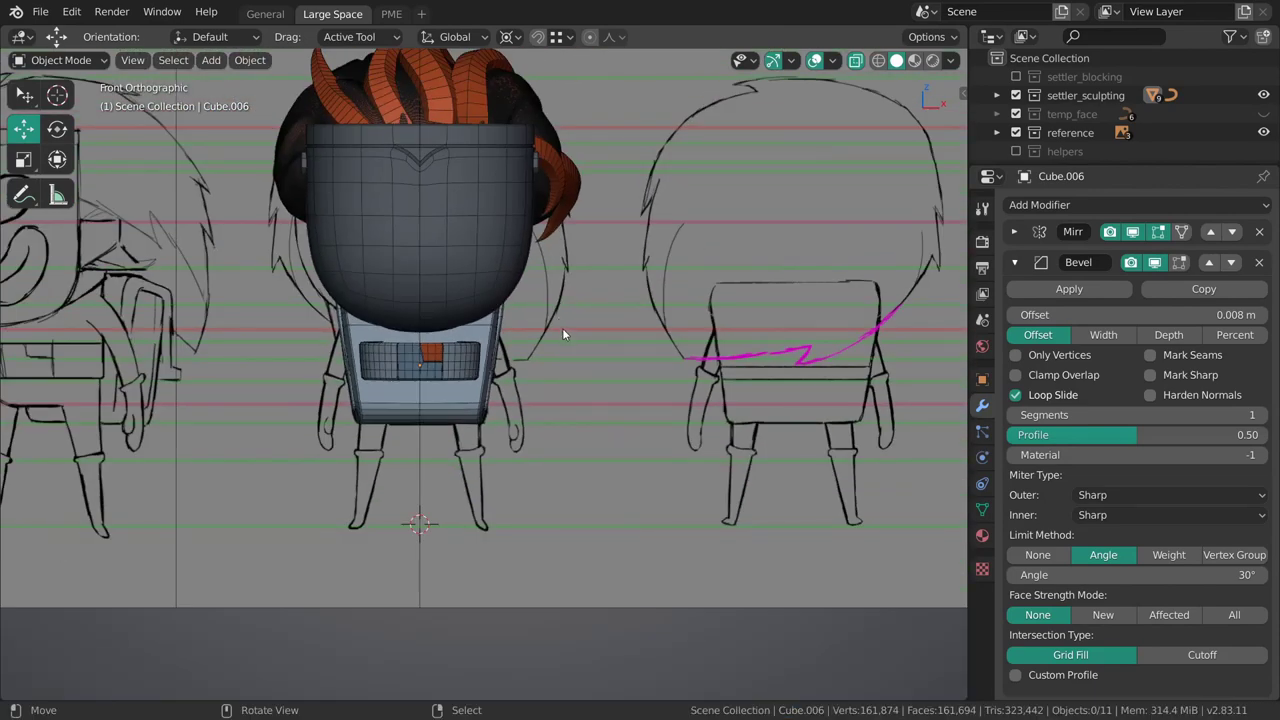
key("alt+h")
key("alt+a")
scroll(580, 361, "up", 3)
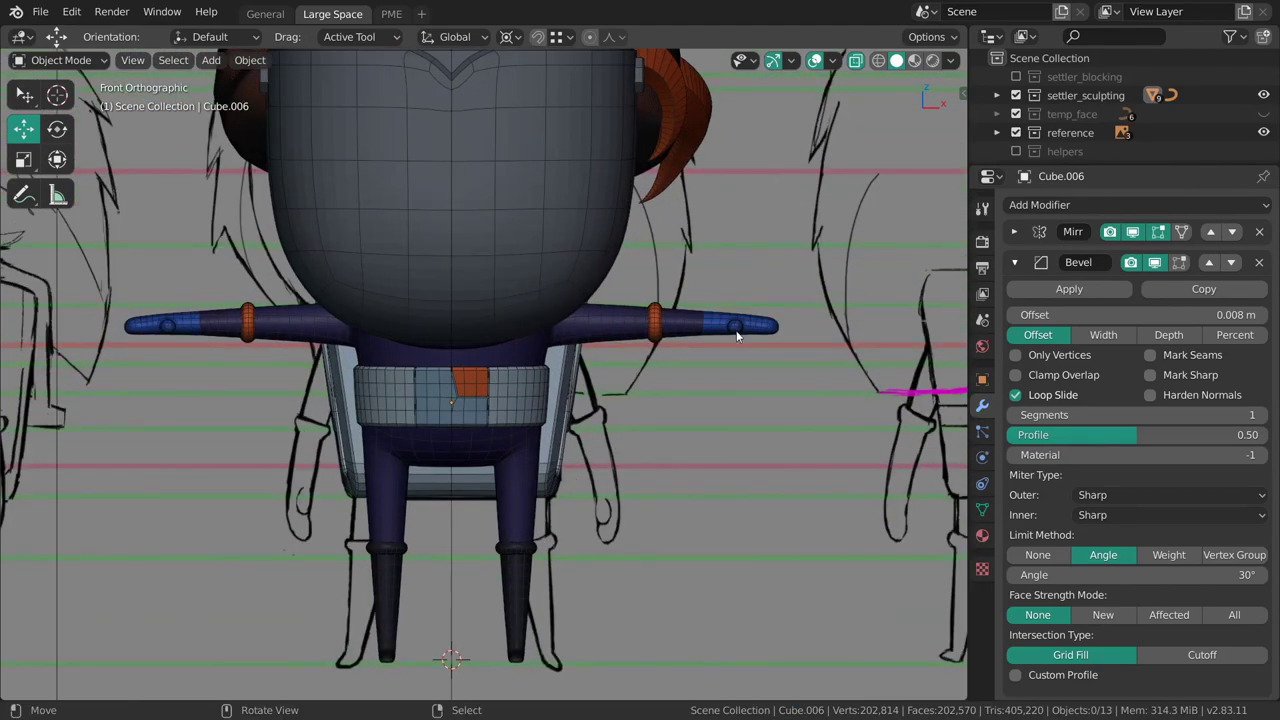
left_click(737, 334)
mouse_move(735, 338)
middle_mouse_down("shift")
mouse_move(598, 350)
mouse_move(597, 394)
mouse_move(582, 194)
middle_mouse_up("shift")
scroll(583, 372, "up", 7)
key("ctrl+Tab")
left_click(568, 325)
Thicken the hand's palm with the Inflate/Deflate brush at a radius of 162 px and strength 0.233.
middle_click_drag(671, 466, 652, 244)
key("i")
middle_click_drag(532, 308, 526, 366)
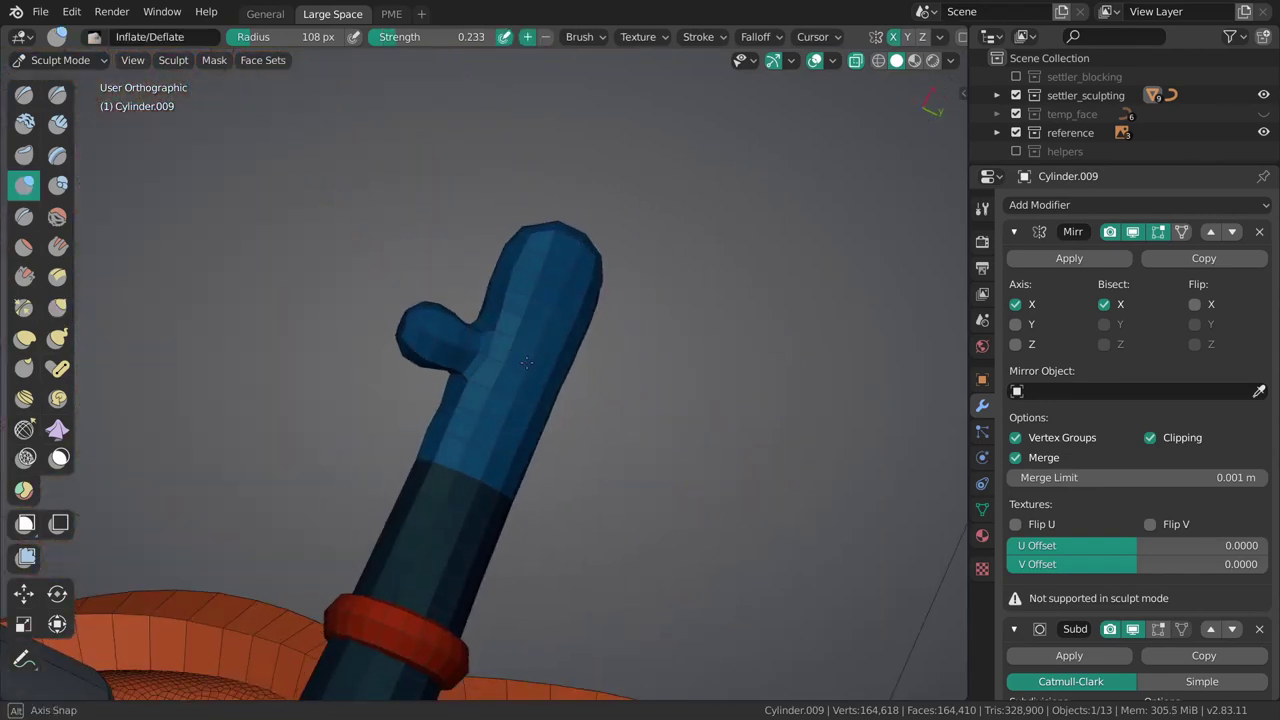
key("f")
left_click(545, 309)
left_click_drag(546, 309, 549, 305)
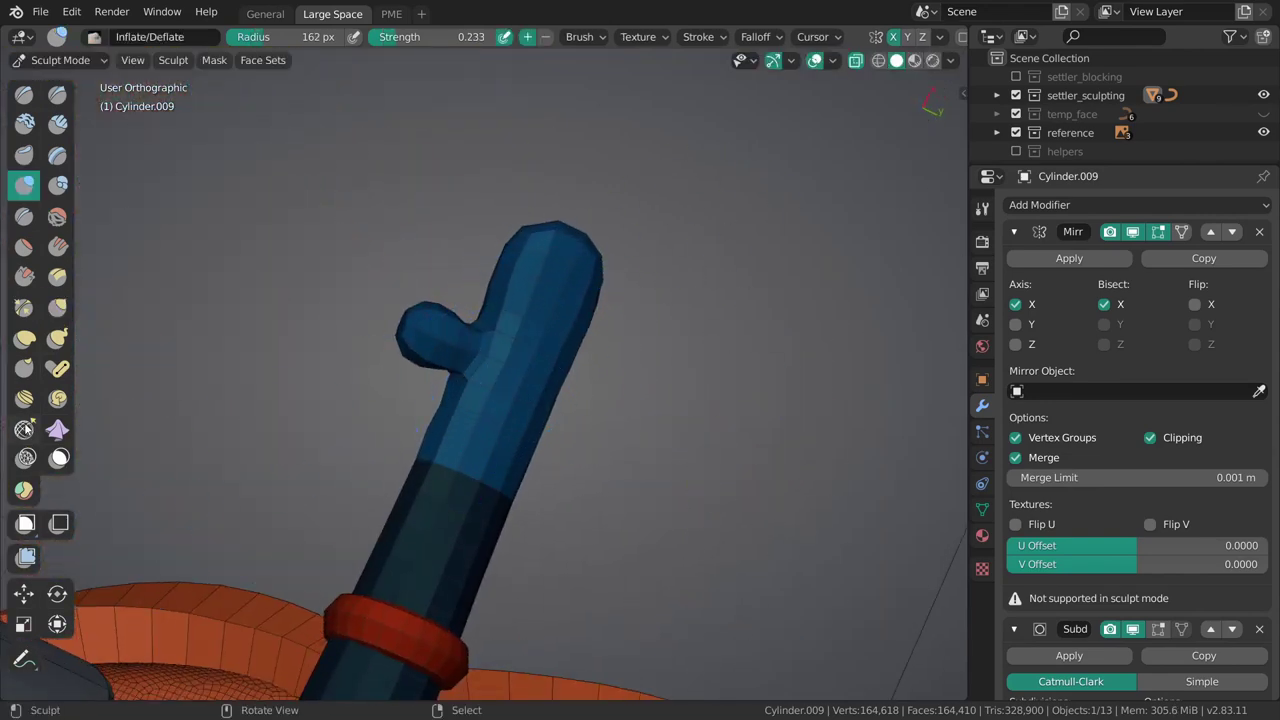
Relax the mesh across the palm and fingers with the Topology brush at a radius of 119 px.
left_click(24, 429)
middle_click_drag(505, 345, 522, 341)
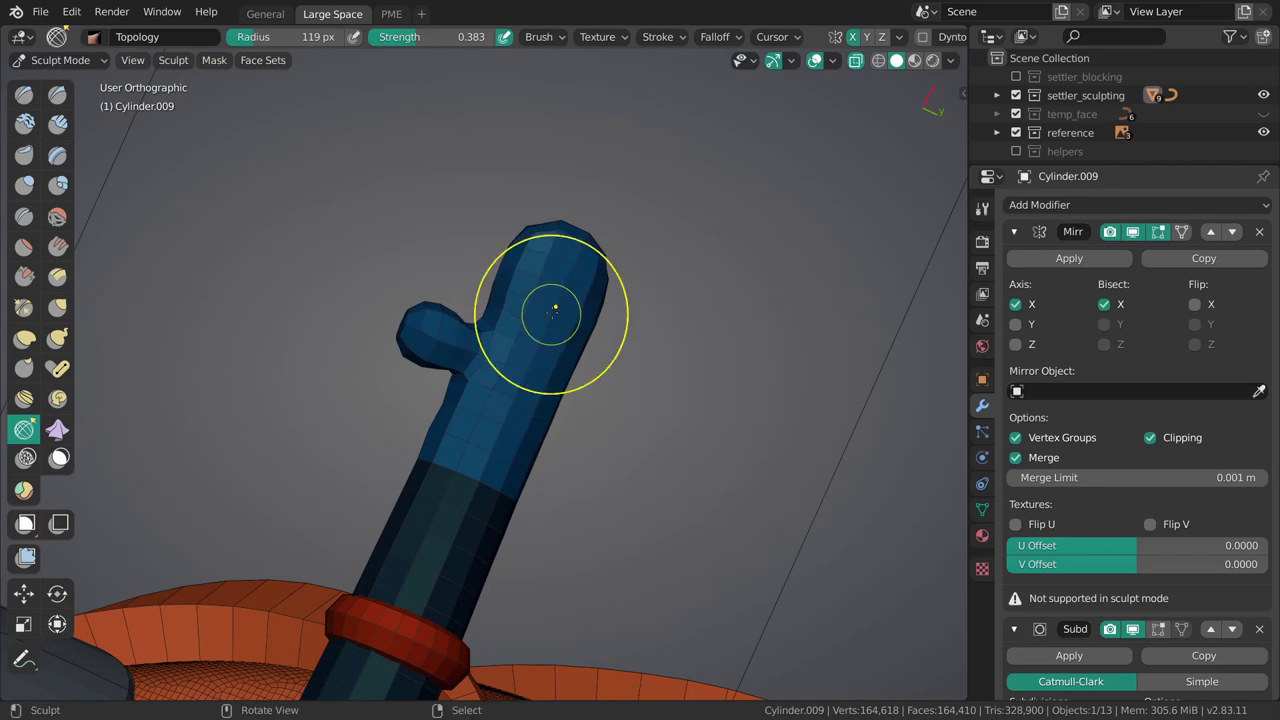
left_click_drag(531, 294, 535, 389)
mouse_move(531, 357)
middle_mouse_down()
mouse_move(686, 457)
mouse_move(606, 415)
middle_mouse_up()
mouse_move(552, 359)
middle_mouse_down()
mouse_move(535, 354)
mouse_move(526, 318)
middle_mouse_up()
Adjust the hand's silhouette from the thumb side with the Grab 2D brush at a radius of 125 px.
key("g")
key("f")
left_click(516, 321)
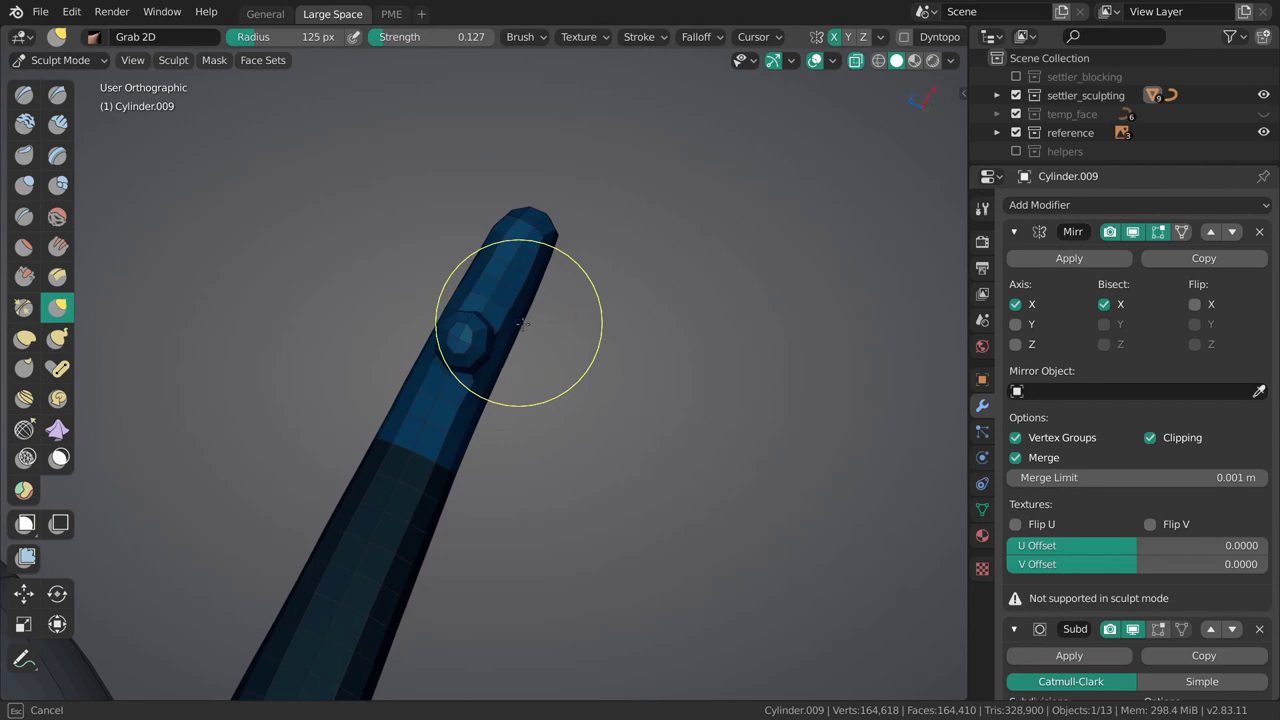
key("f")
left_click(561, 258)
In the front view, reshape the hand's upper edge with the Grab 2D brush at radii of 136 px and 87 px.
key("grave")
left_click(576, 347)
key("grave")
left_click(528, 329)
key("f")
left_click(592, 440)
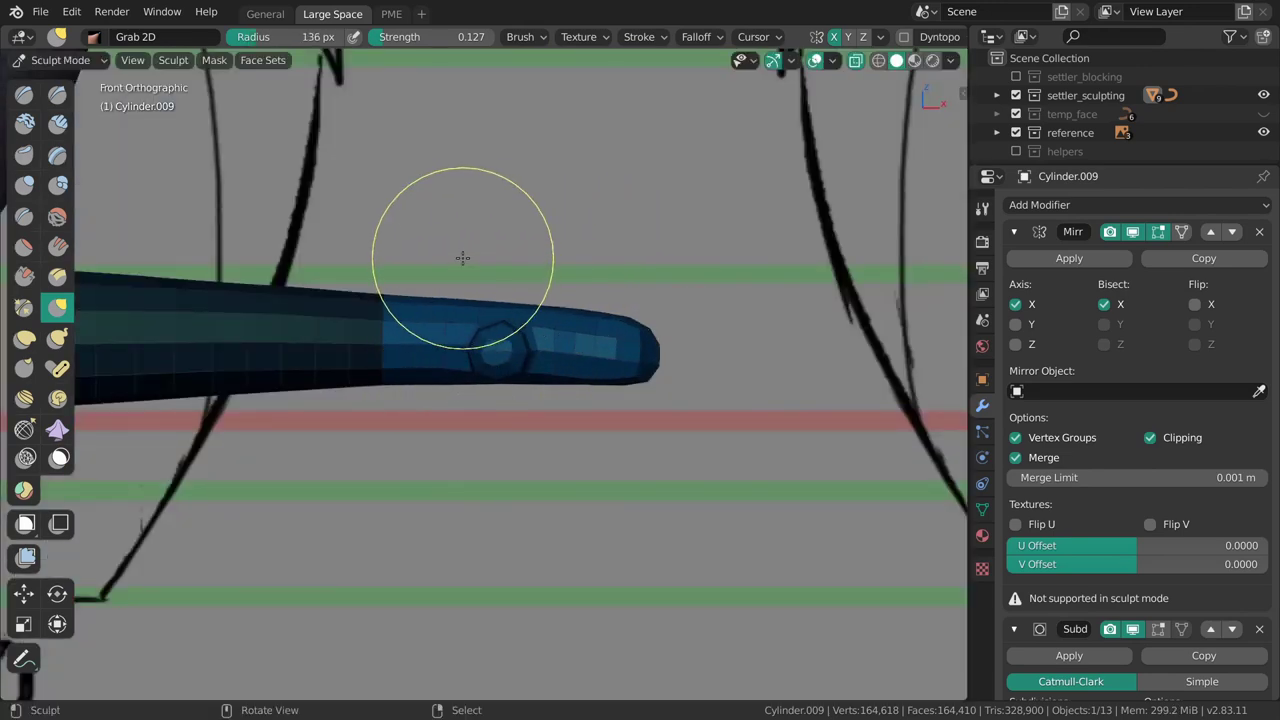
left_click_drag(463, 257, 447, 253)
left_click(578, 284)
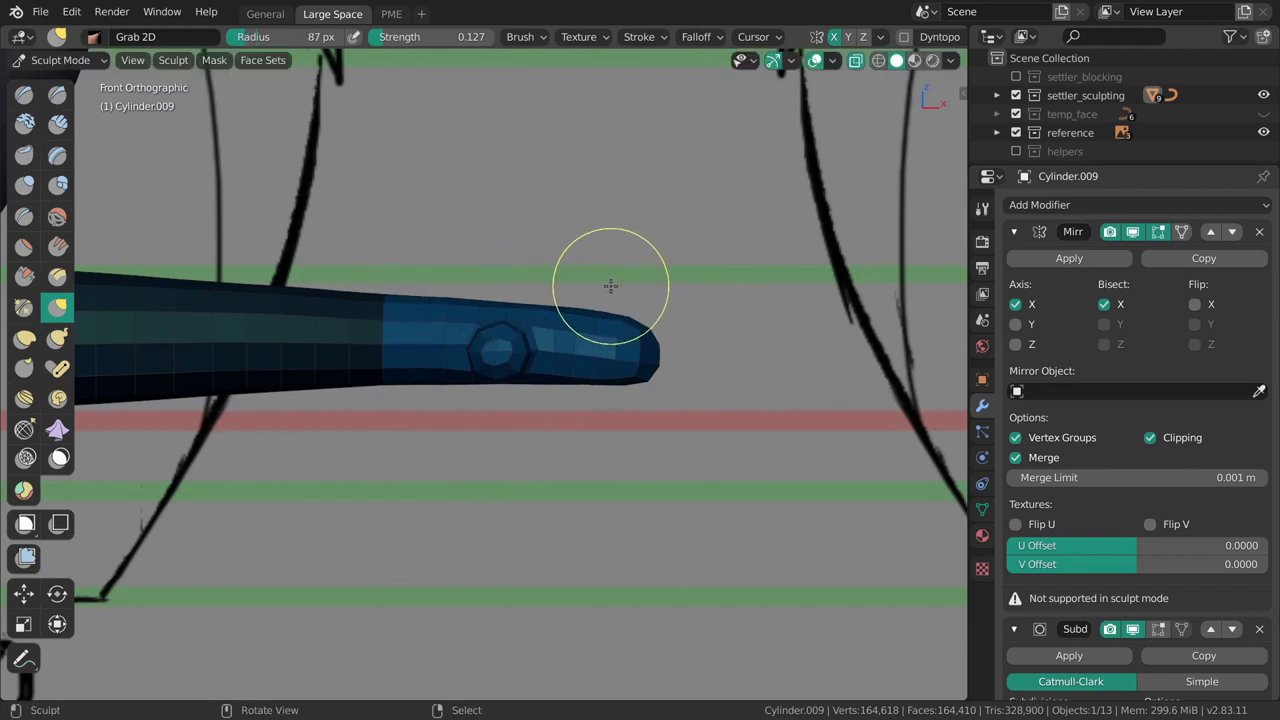
Reshape the underside of the hand and wrist with the Grab 2D brush at a radius of 156 px.
left_click_drag(614, 289, 746, 263, "shift")
middle_click_drag(746, 263, 764, 262, "shift")
key("f")
left_click(617, 411)
key("f")
left_click(571, 443)
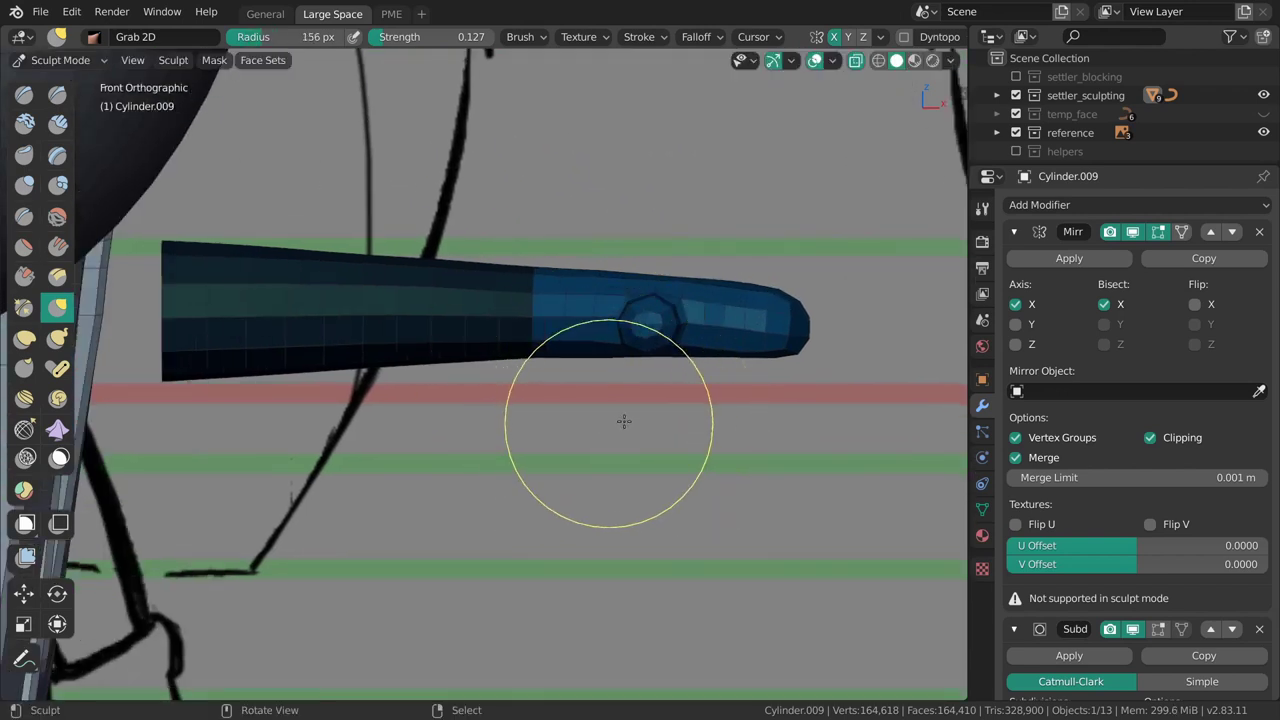
left_click_drag(682, 418, 766, 403)
Refine the fingertip's upper contour with the Grab 2D brush at radii of 116 px and 36 px.
key("f")
left_click(616, 401)
key("f")
left_click(664, 280)
middle_click_drag(749, 309, 697, 306, "shift")
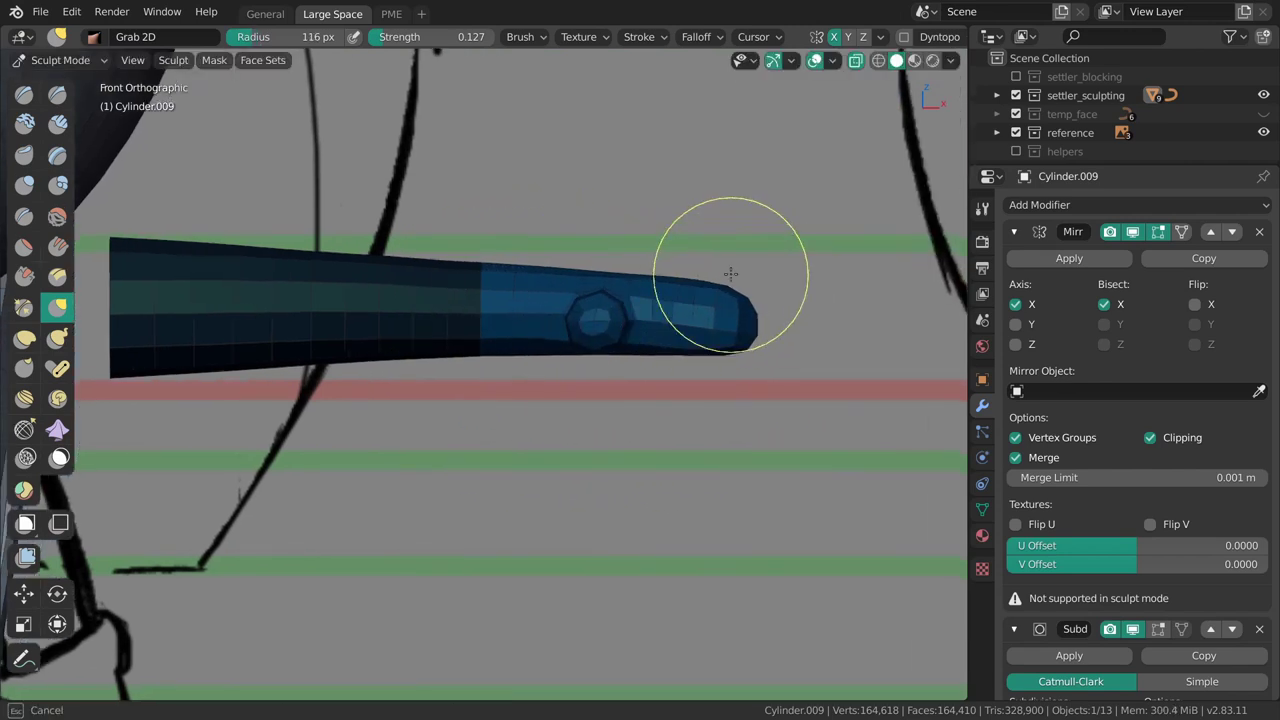
left_click(701, 264)
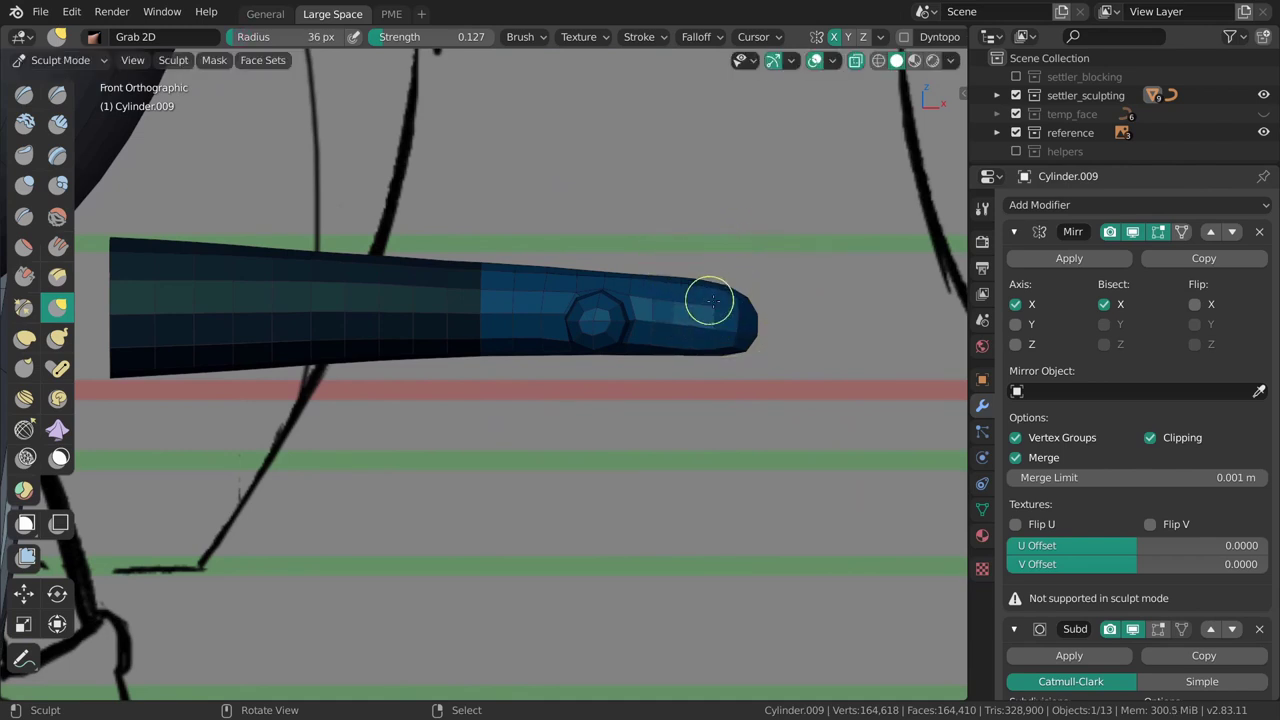
Smooth the hand's surface with the Smooth brush at a radius of 108 px and strength 0.171.
mouse_move(730, 302)
middle_mouse_down()
mouse_move(697, 350)
mouse_move(688, 342)
middle_mouse_up()
left_click_drag(705, 339, 711, 342, "shift")
mouse_move(711, 343)
middle_mouse_down("shift")
mouse_move(624, 362)
mouse_move(584, 338)
mouse_move(543, 463)
mouse_move(481, 425)
middle_mouse_up("shift")
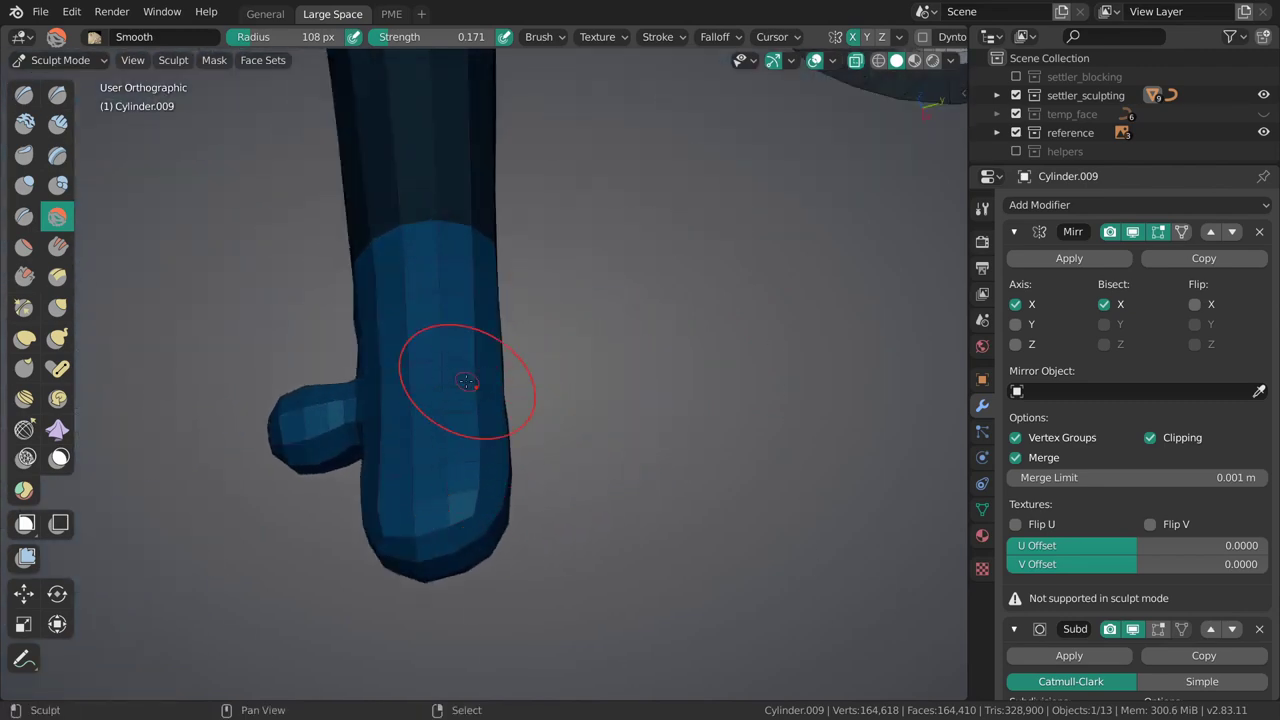
mouse_move(465, 380)
middle_mouse_down()
mouse_move(625, 378)
mouse_move(583, 335)
mouse_move(600, 426)
mouse_move(560, 366)
middle_mouse_up()
In the back view, even out the hand's upper edge with the Grab 2D brush at a radius of 53 px.
key("grave")
left_click(694, 362)
key("grave")
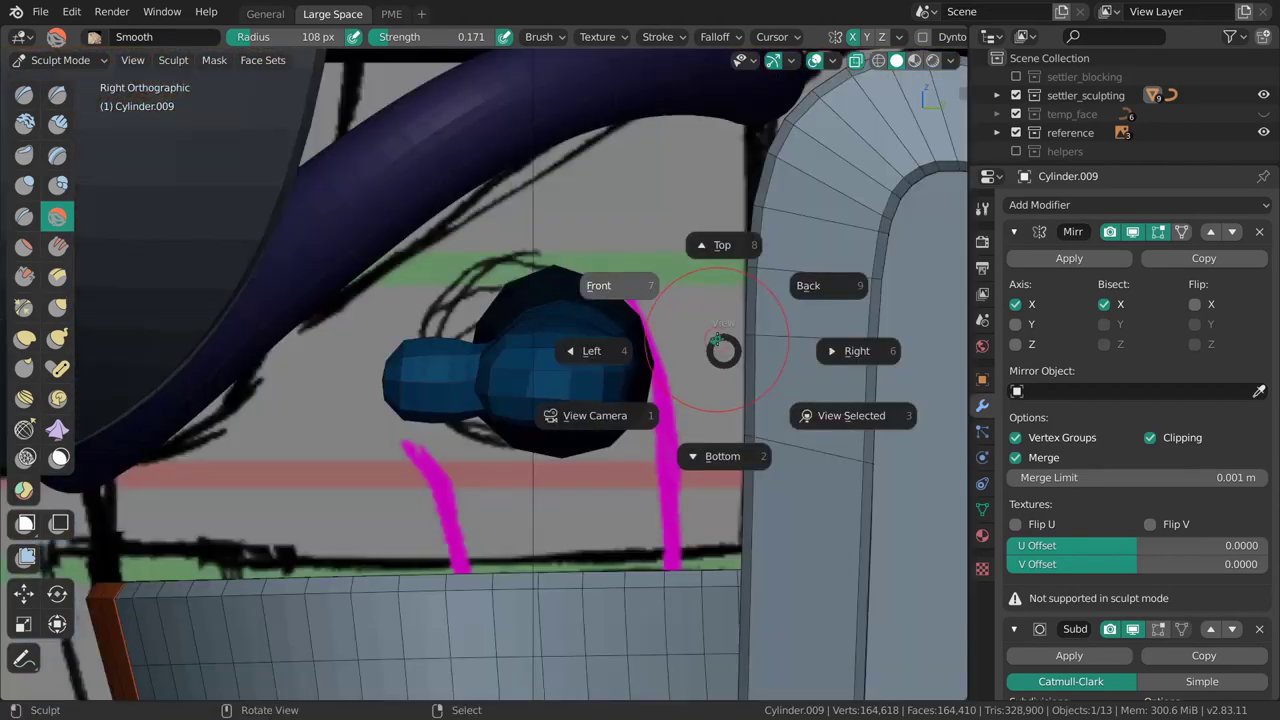
left_click(829, 262)
mouse_move(481, 341)
middle_mouse_down("shift")
mouse_move(624, 400)
mouse_move(606, 378)
middle_mouse_up("shift")
key("f")
left_click(534, 380)
key("g")
key("f")
left_click(570, 382)
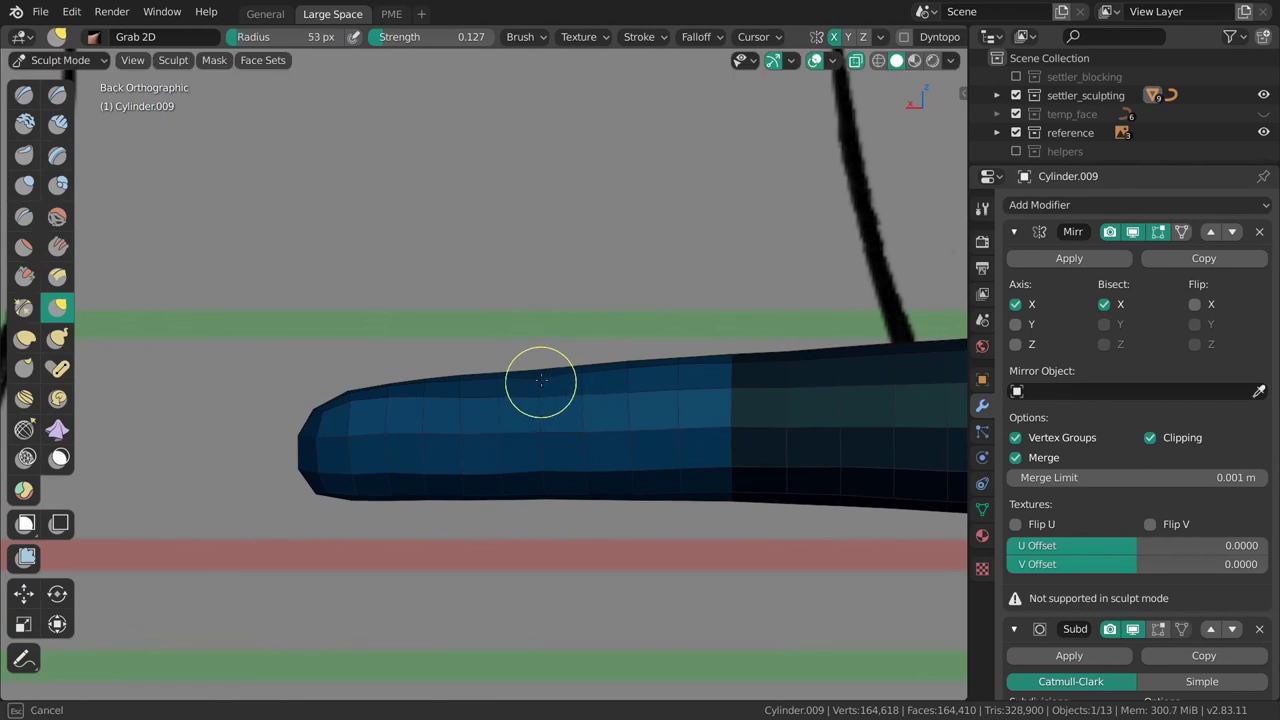
left_click_drag(541, 379, 542, 375)
Even out the edge loops on the back of the hand with the Grab 2D brush at radii of 91, 44 and 70 px.
key("f")
left_click(580, 383)
left_click(531, 401)
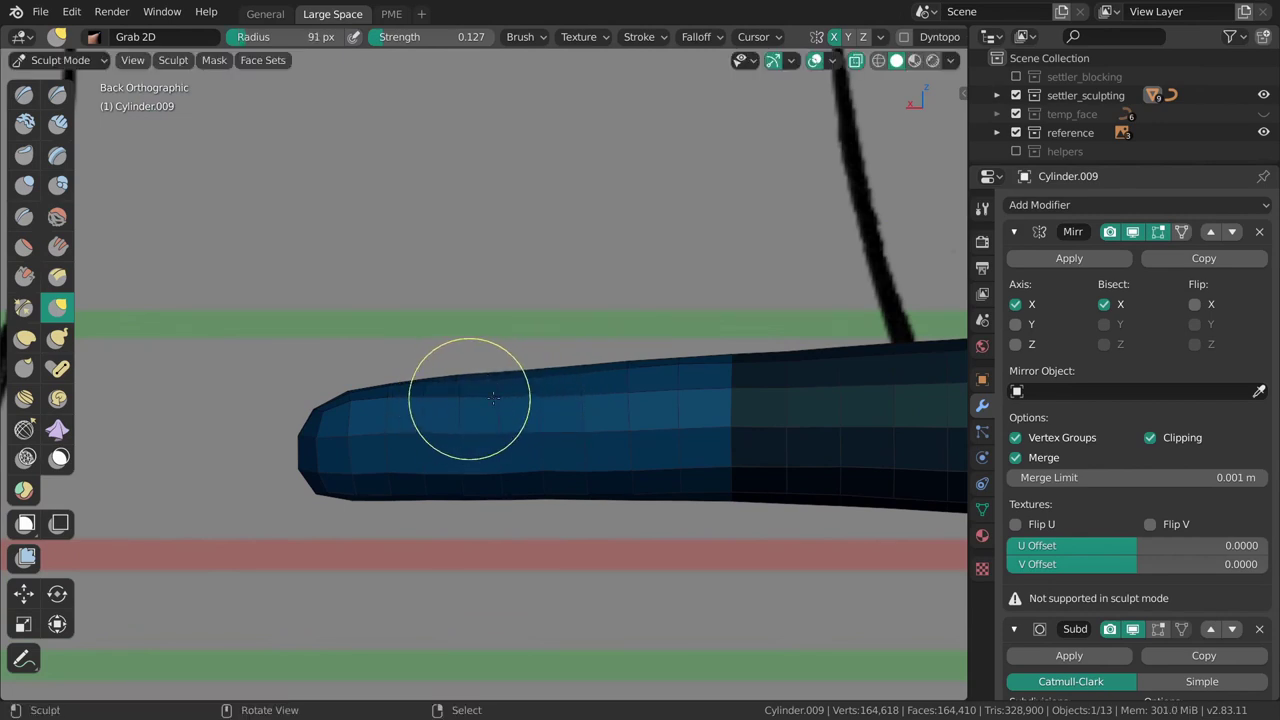
middle_click_drag(545, 472, 557, 442, "shift")
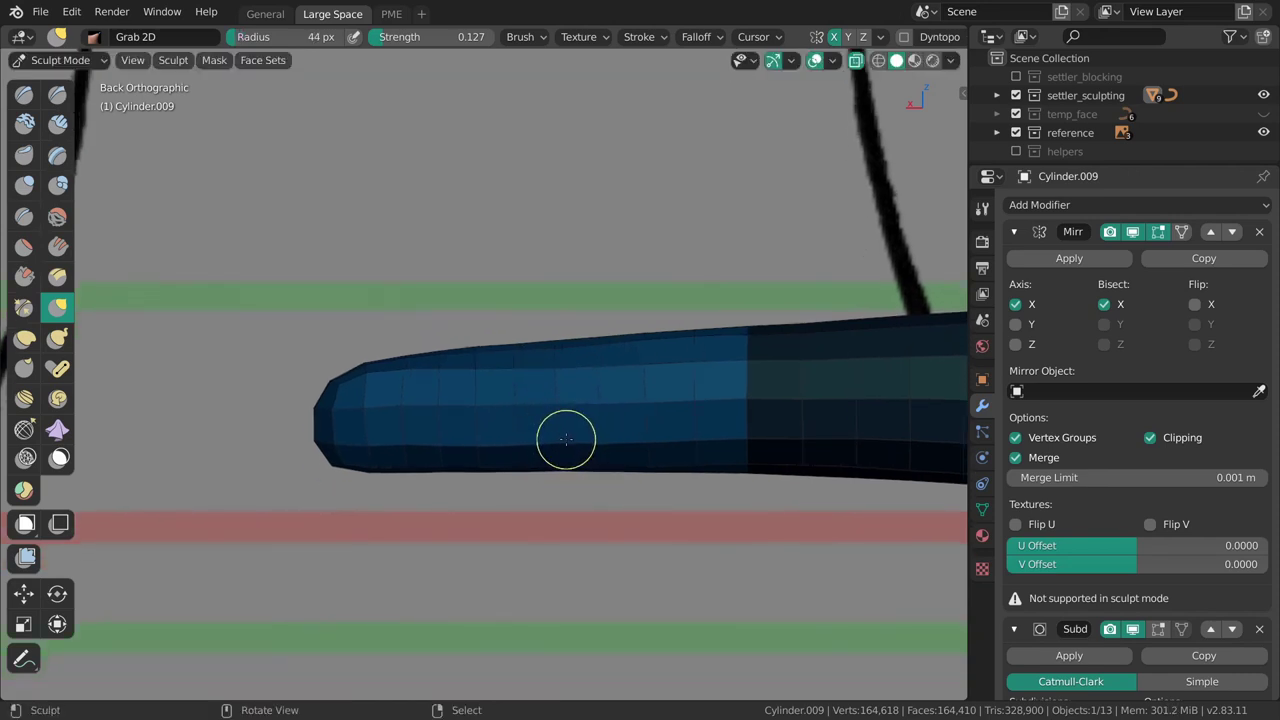
key("f")
left_click(567, 454)
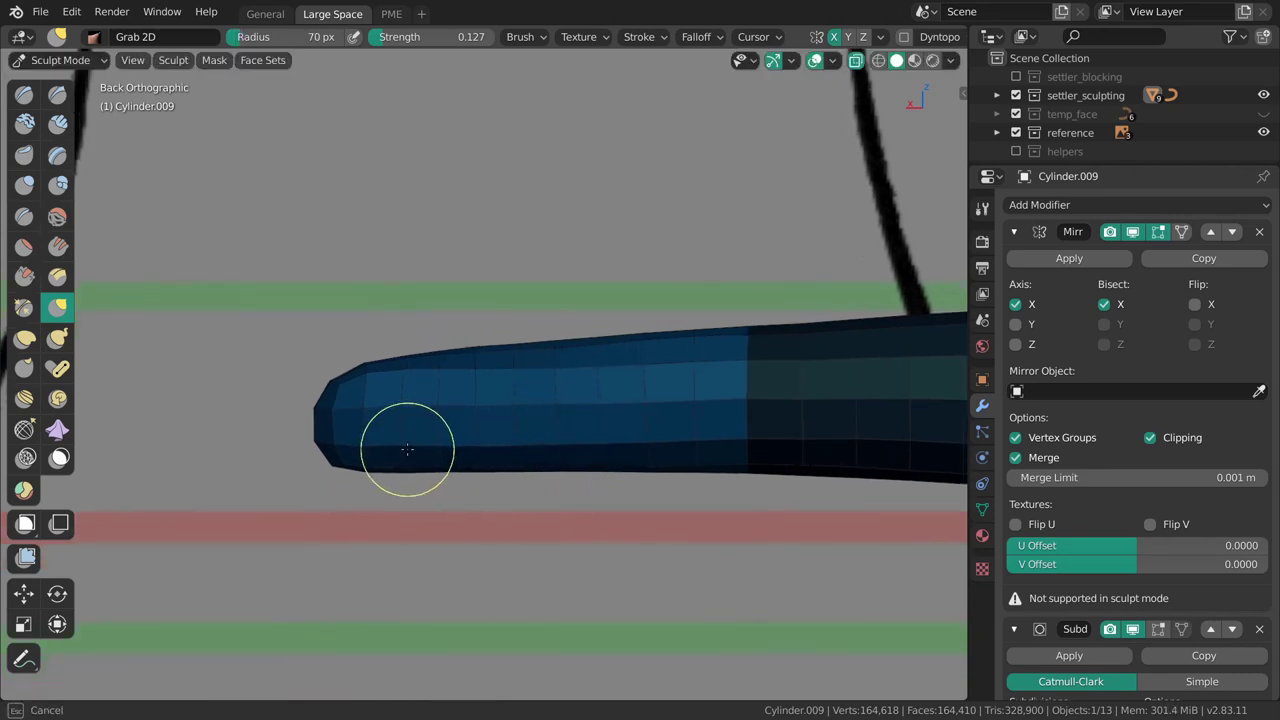
In the front view, refine the hand's contour above the thumb with the Grab 2D brush at a radius of 50 px.
key("KP_1")
mouse_move(514, 386)
middle_mouse_down("shift")
mouse_move(540, 323)
mouse_move(574, 322)
mouse_move(619, 347)
mouse_move(590, 345)
middle_mouse_up("shift")
scroll(574, 322, "up", 1)
key("f")
left_click(591, 331)
key("bracketleft")
key("bracketleft")
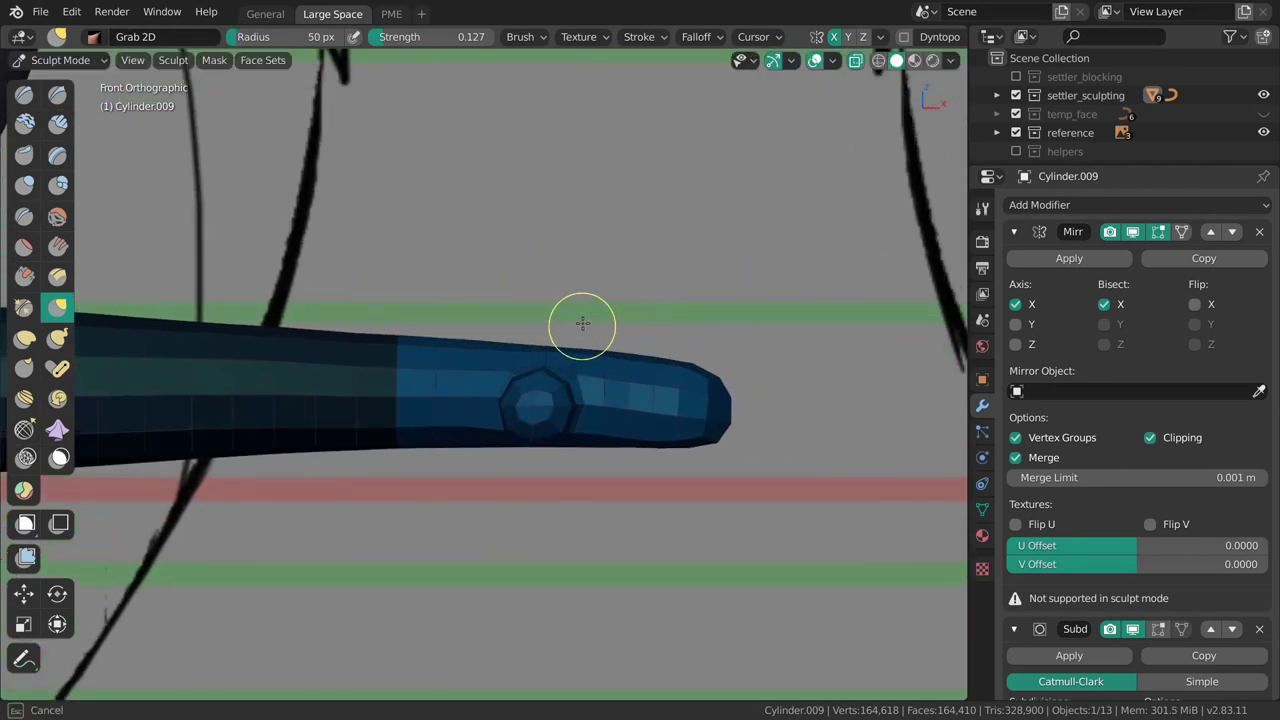
Leave Sculpt Mode, reveal the body's hidden geometry in Edit Mode, deselect it and return to Object Mode.
scroll(462, 405, "down", 3)
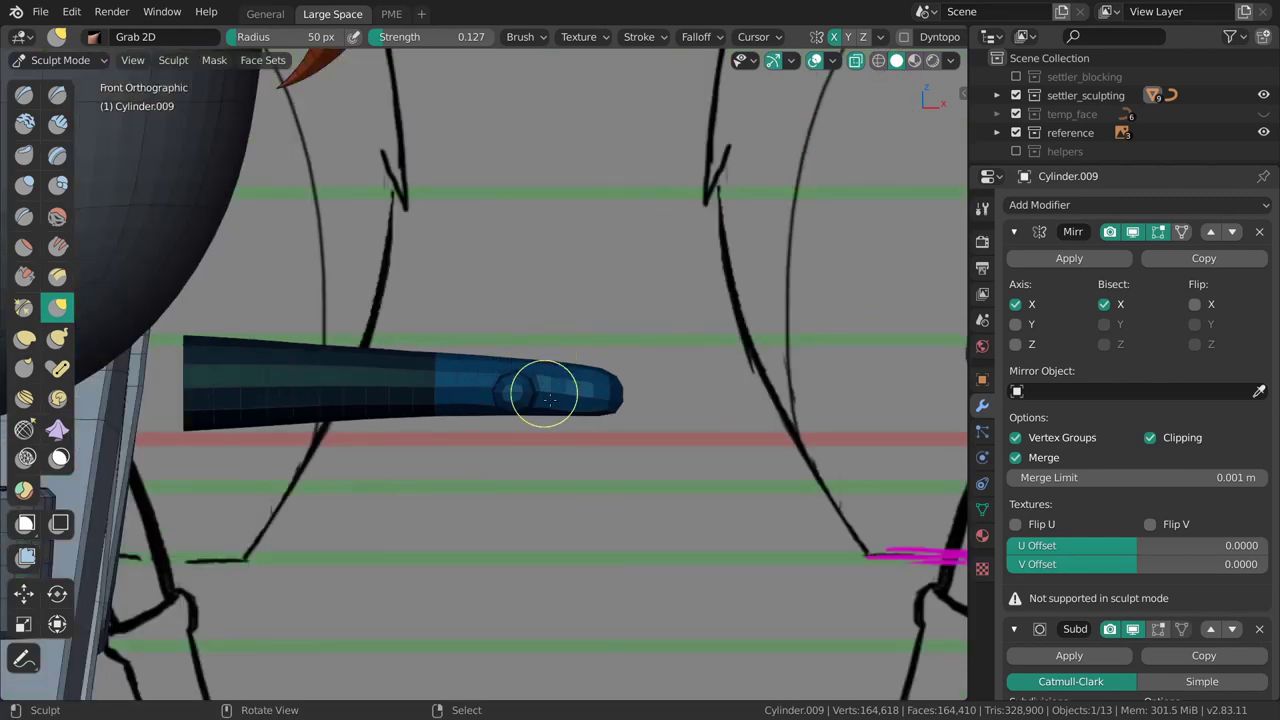
key("ctrl+Tab")
left_click(452, 409)
middle_click_drag(546, 387, 741, 362, "shift")
key("Tab")
mouse_move(614, 384)
middle_mouse_down()
mouse_move(565, 379)
mouse_move(618, 404)
mouse_move(580, 374)
mouse_move(603, 367)
middle_mouse_up()
key("alt+h")
key("alt+a")
key("Tab")
key("ctrl+Tab")
key("ctrl+Tab")
key("ctrl+Tab")
mouse_move(504, 400)
middle_mouse_down("ctrl")
mouse_move(557, 335)
mouse_move(512, 372)
middle_mouse_up("ctrl")
key("Tab")
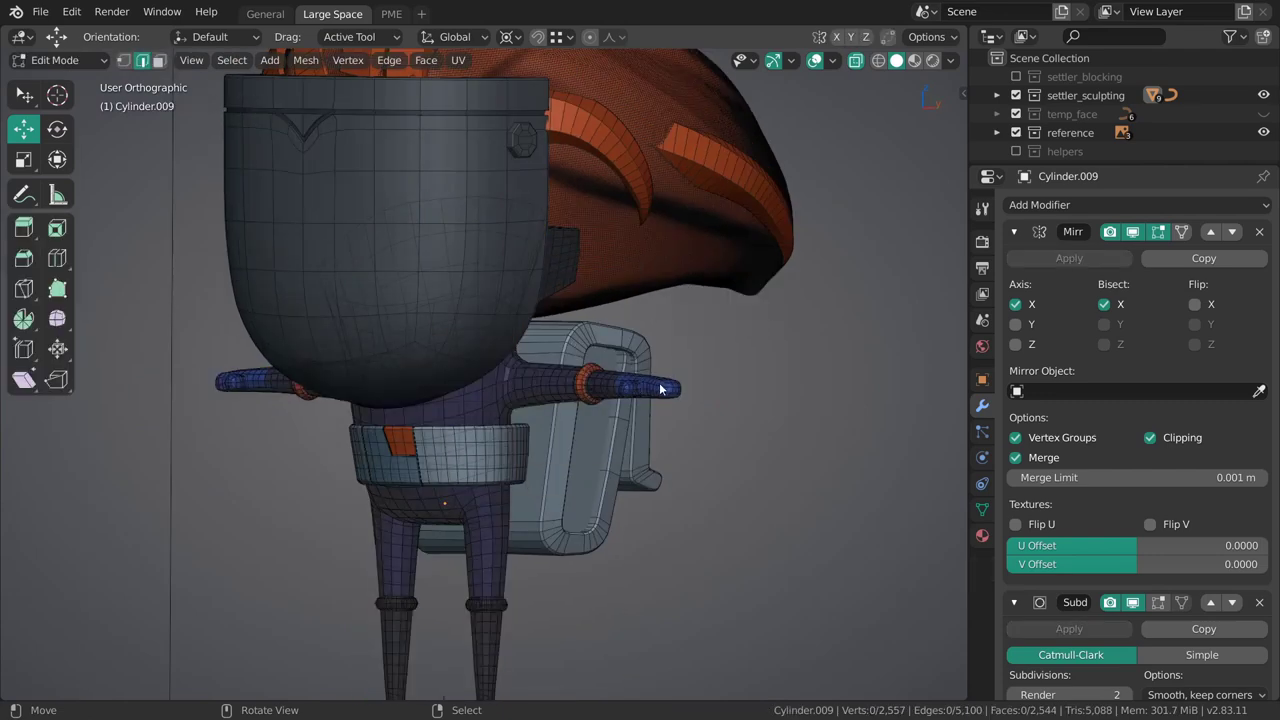
key("Tab")
Compare the backpack, belt and legs with the reference drawing in the right view.
key("KP_3")
key("alt+a")
middle_click_drag(525, 270, 550, 278, "shift")
left_click(620, 380)
middle_click_drag(653, 421, 571, 362, "shift")
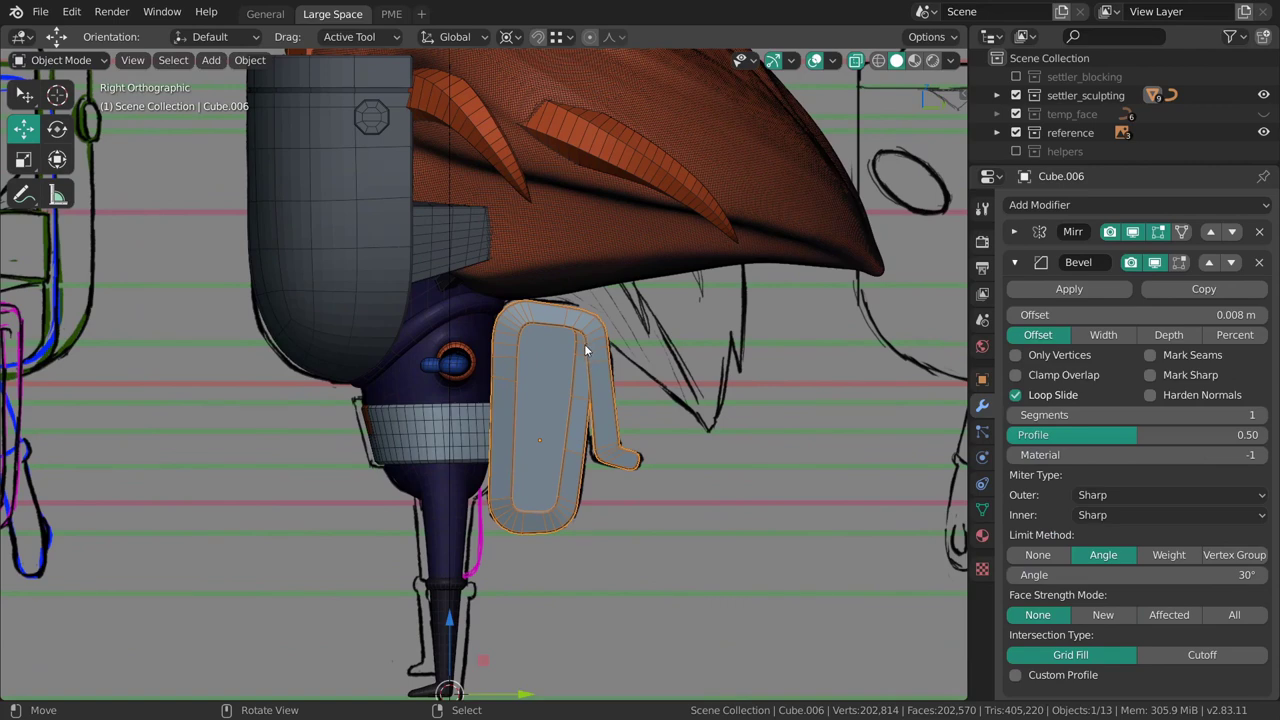
scroll(584, 356, "up", 3)
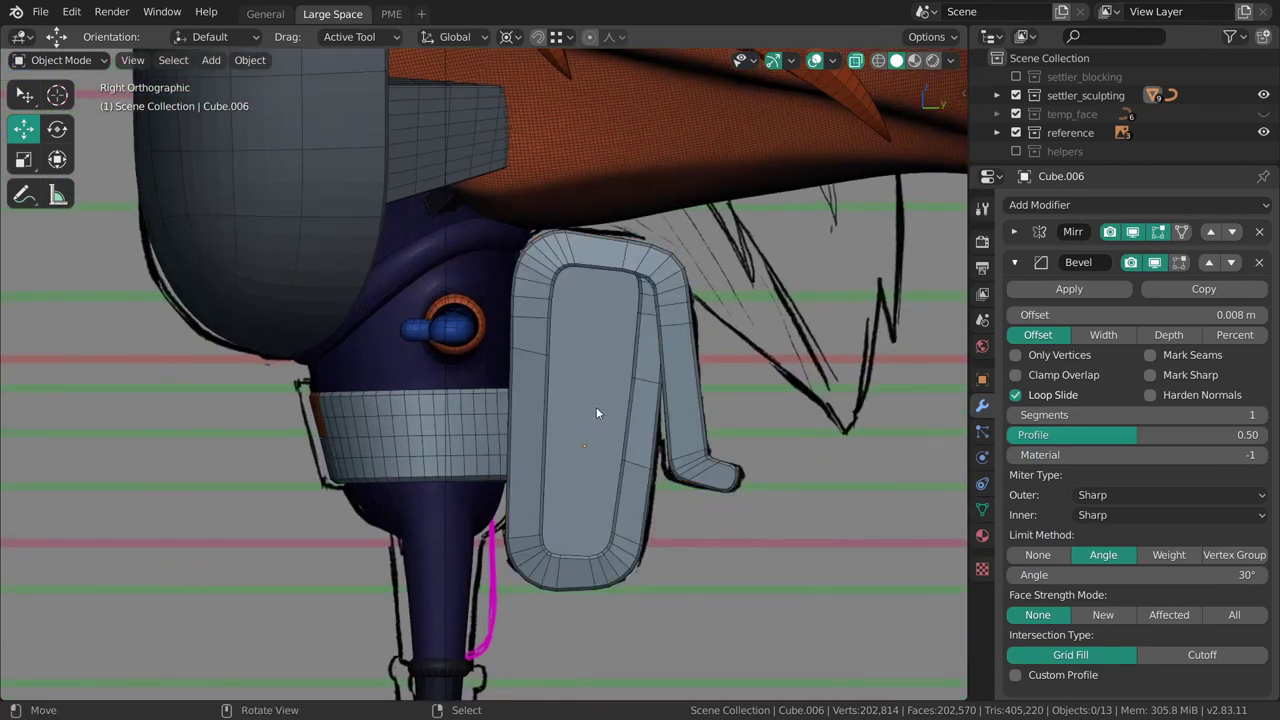
middle_click_drag(592, 408, 577, 348, "shift")
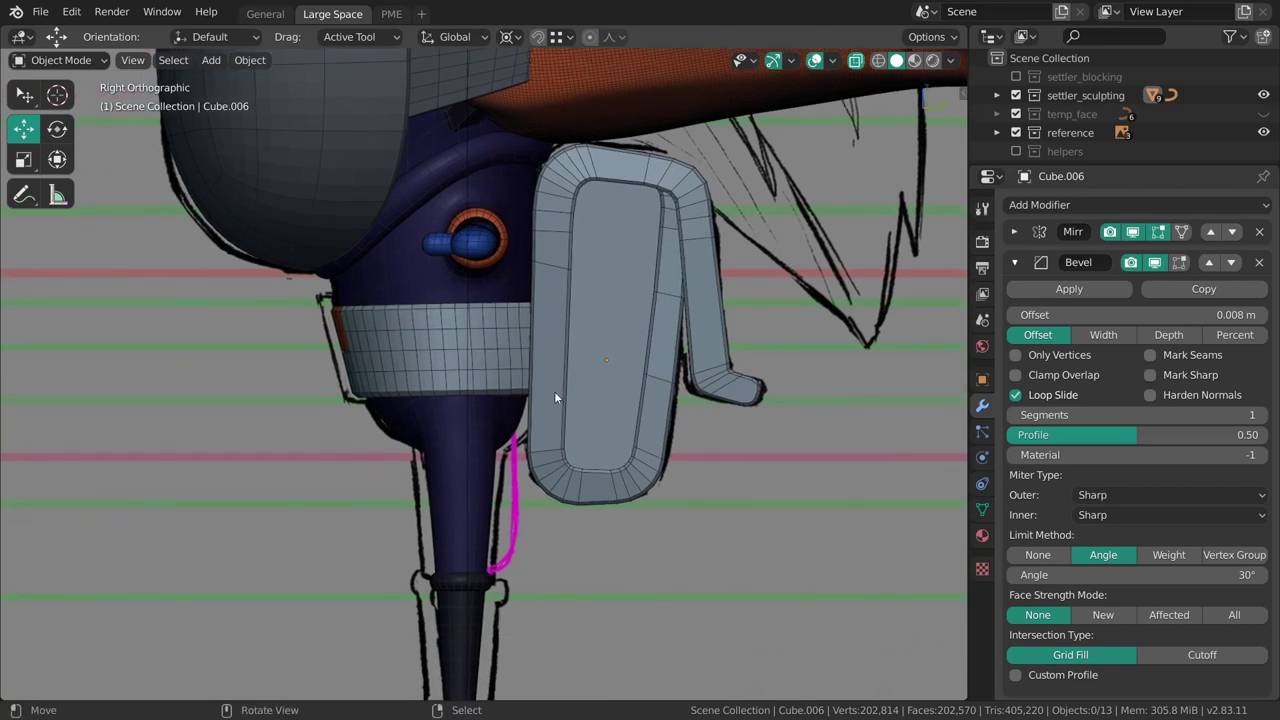
mouse_move(557, 400)
middle_mouse_down("shift")
mouse_move(532, 327)
mouse_move(540, 378)
middle_mouse_up("shift")
Sculpt the body's upper leg, pulling its front edge toward the reference with the Grab 2D brush at radii of 107 px and 50 px.
left_click(532, 327)
scroll(572, 314, "up", 2)
key("ctrl+Tab")
key("f")
left_click(556, 317)
mouse_move(493, 287)
left_mouse_down()
mouse_move(480, 414)
mouse_move(495, 420)
left_mouse_up()
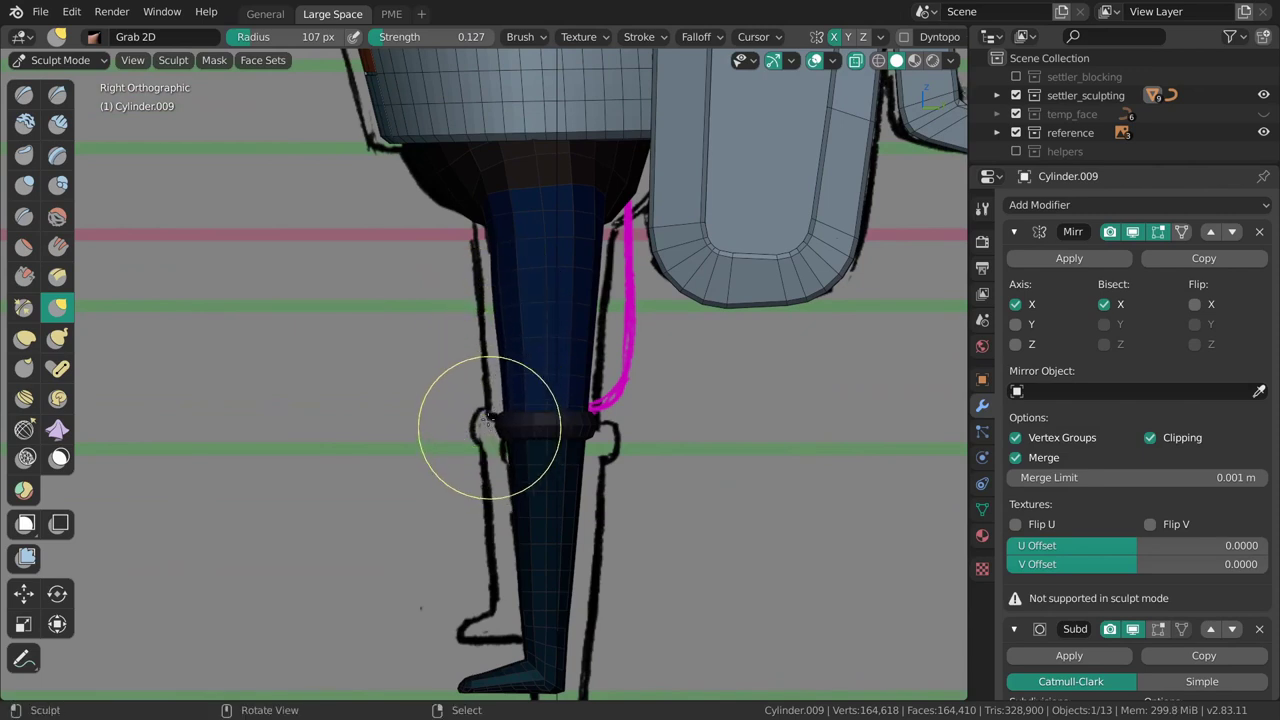
key("f")
left_click(558, 250)
left_click_drag(492, 244, 481, 244)
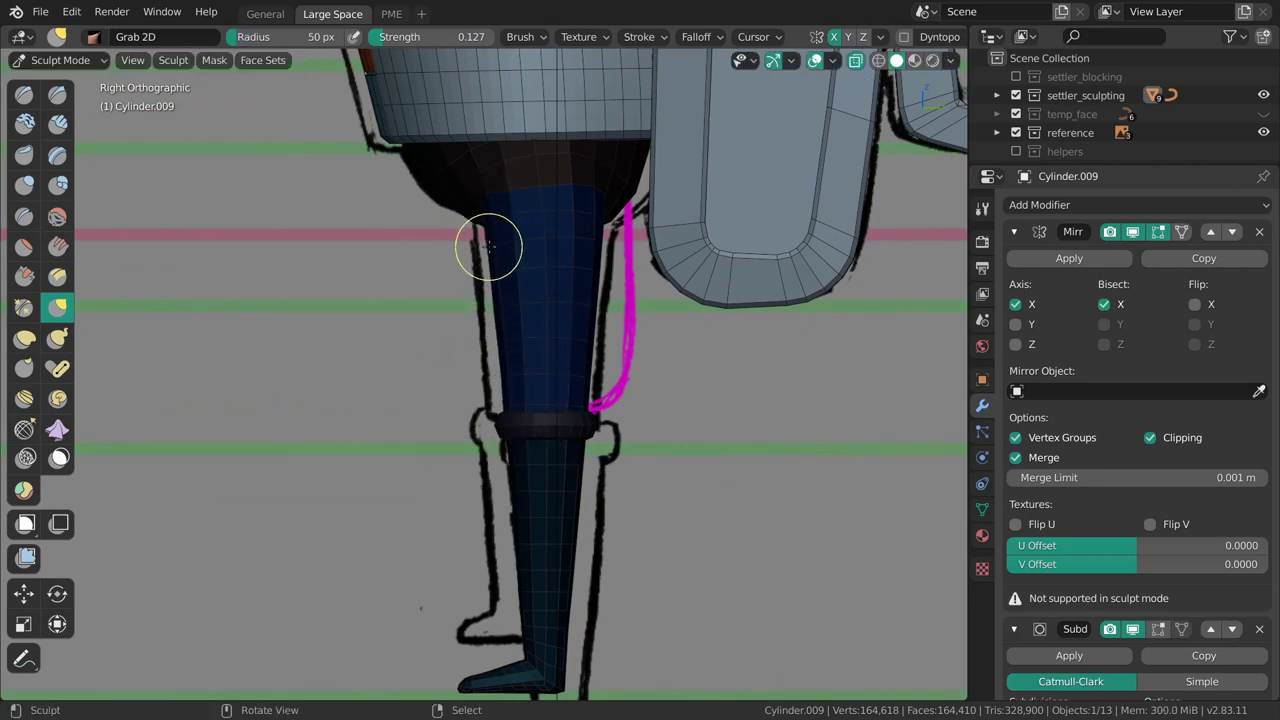
Pull the upper leg's back edge outward toward the reference with the Grab 2D brush, using a radius of 98 px first.
key("f")
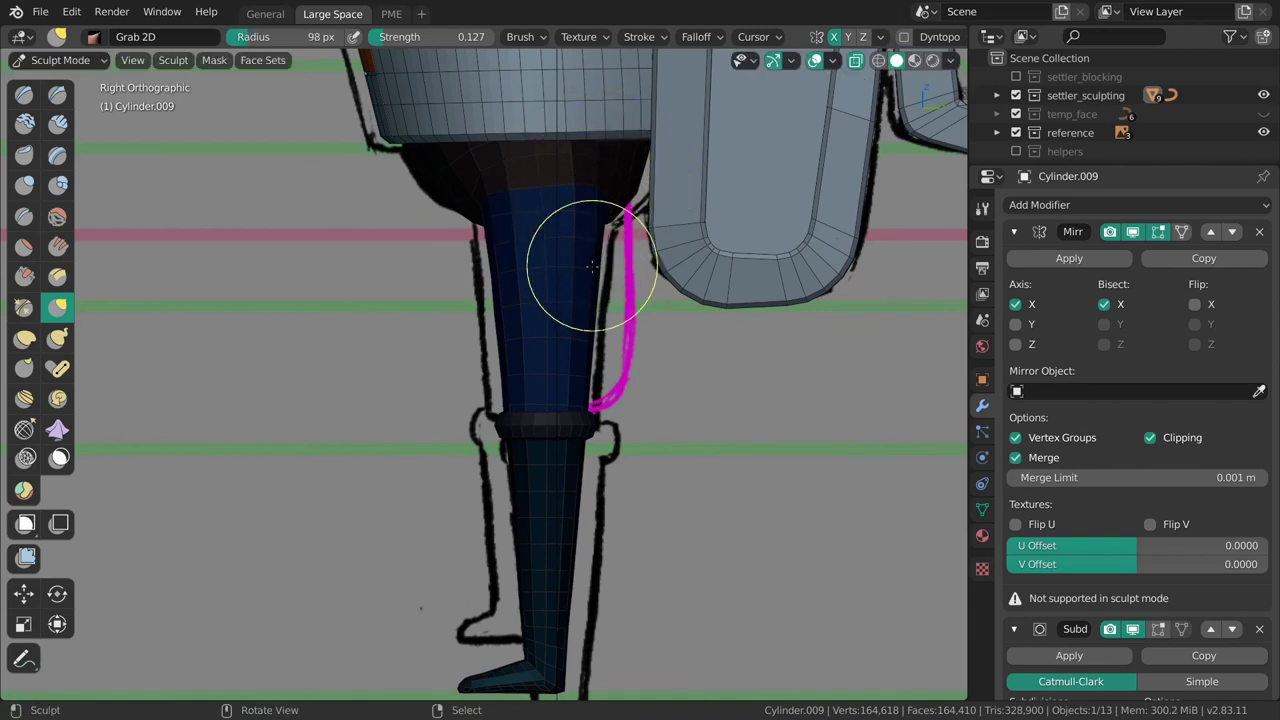
key("f")
left_click(671, 290)
left_click_drag(588, 286, 592, 286)
left_click_drag(584, 346, 591, 349)
Raise and round the top of the toe in the right view with the Grab 2D brush, starting at a radius of 71 px.
middle_click_drag(610, 446, 588, 360, "ctrl")
key("ctrl+Tab")
scroll(521, 401, "up", 6)
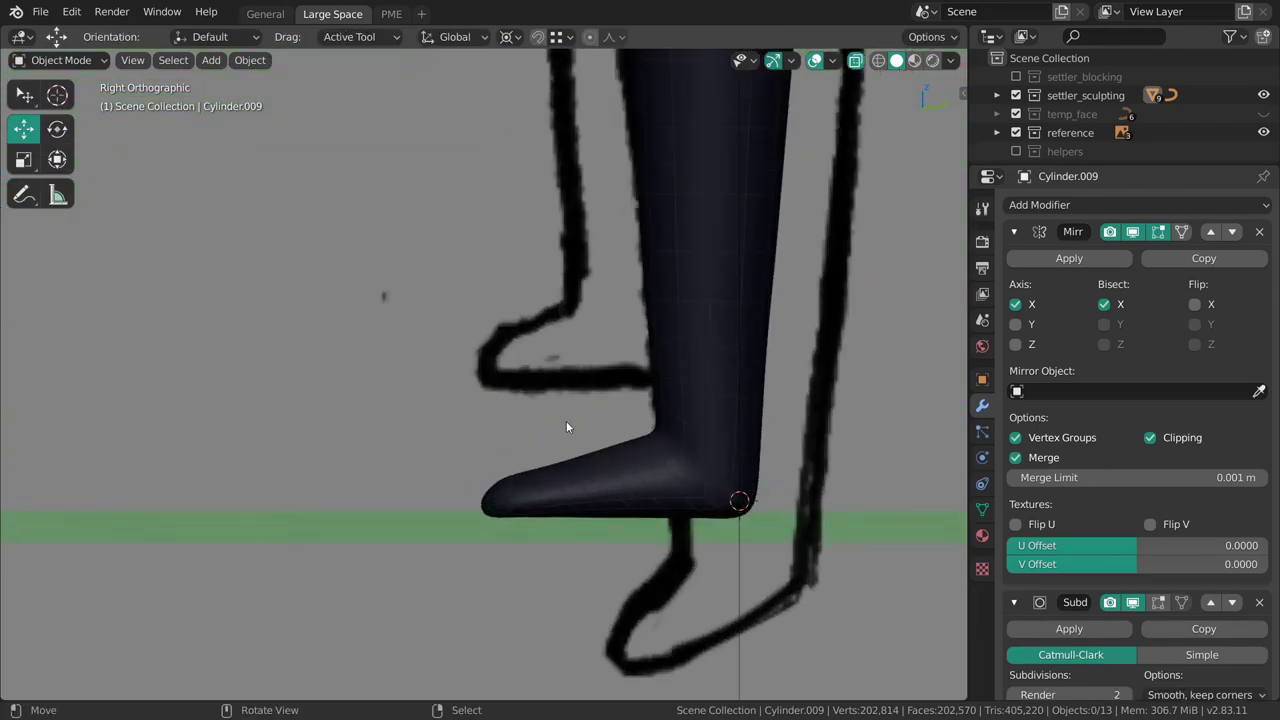
key("ctrl+Tab")
key("f")
left_click(528, 444)
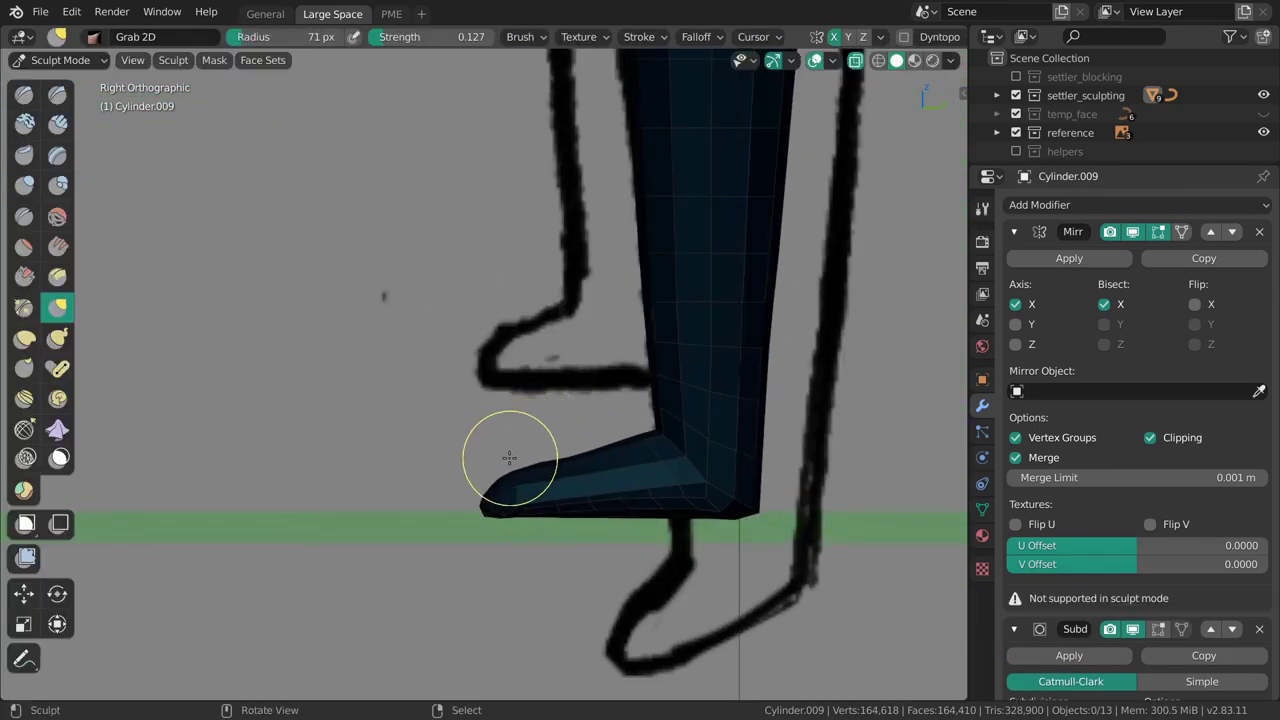
key("f")
left_click(562, 437)
key("f")
left_click(576, 437)
mouse_move(543, 442)
left_mouse_down()
mouse_move(574, 429)
mouse_move(499, 453)
left_mouse_up()
Straighten the foot's instep toward the ankle with the Grab 2D brush at a radius of 58 px.
key("f")
left_click(556, 434)
key("f")
left_click(593, 443)
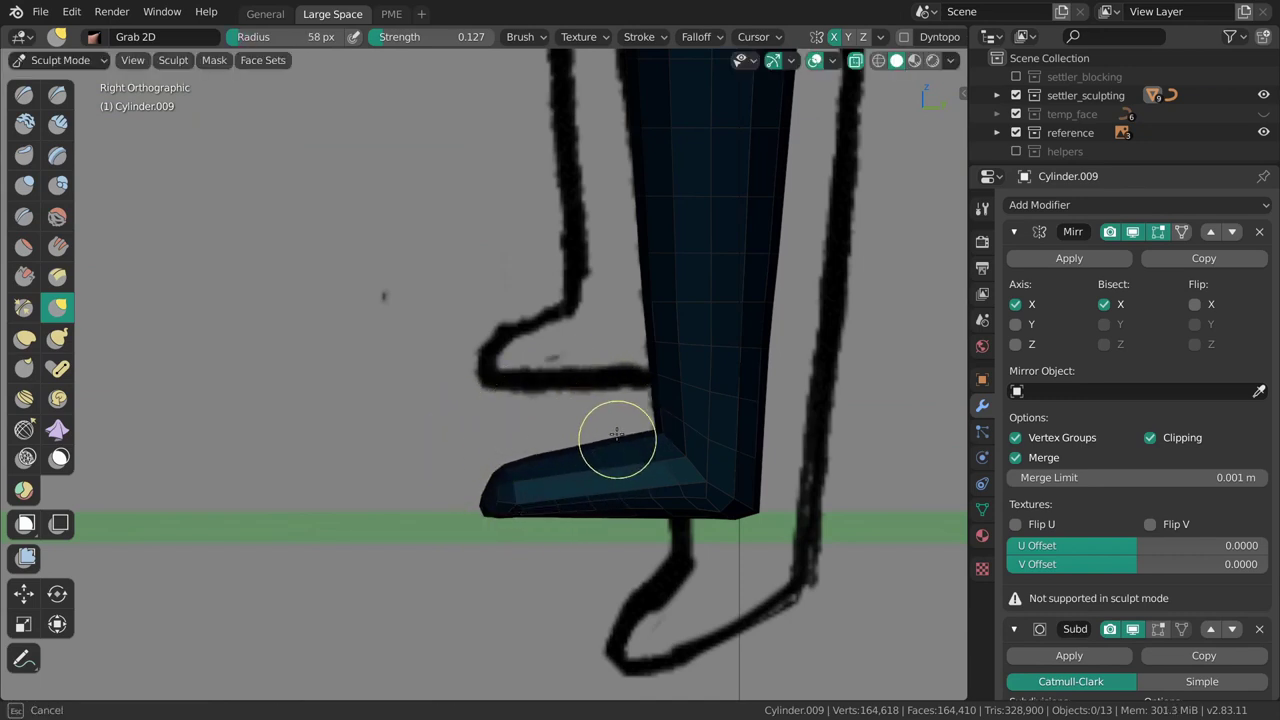
Switch to the front view and reshape the toe's outline with the Grab 2D brush at radii of 83 px and 54 px.
key("ctrl+Tab")
left_click(520, 427)
middle_click_drag(490, 403, 533, 425, "alt")
middle_click_drag(440, 461, 510, 465, "shift")
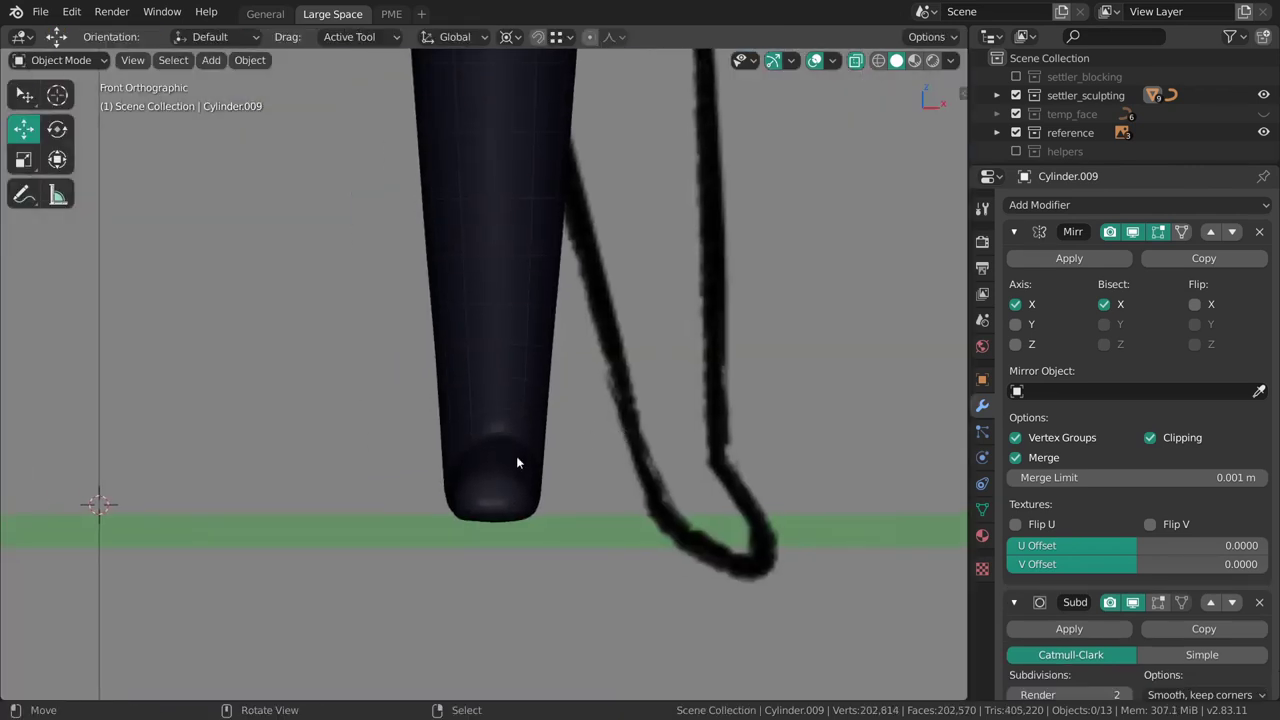
left_click(510, 465)
key("ctrl+Tab")
left_click(512, 535)
scroll(520, 500, "up", 2)
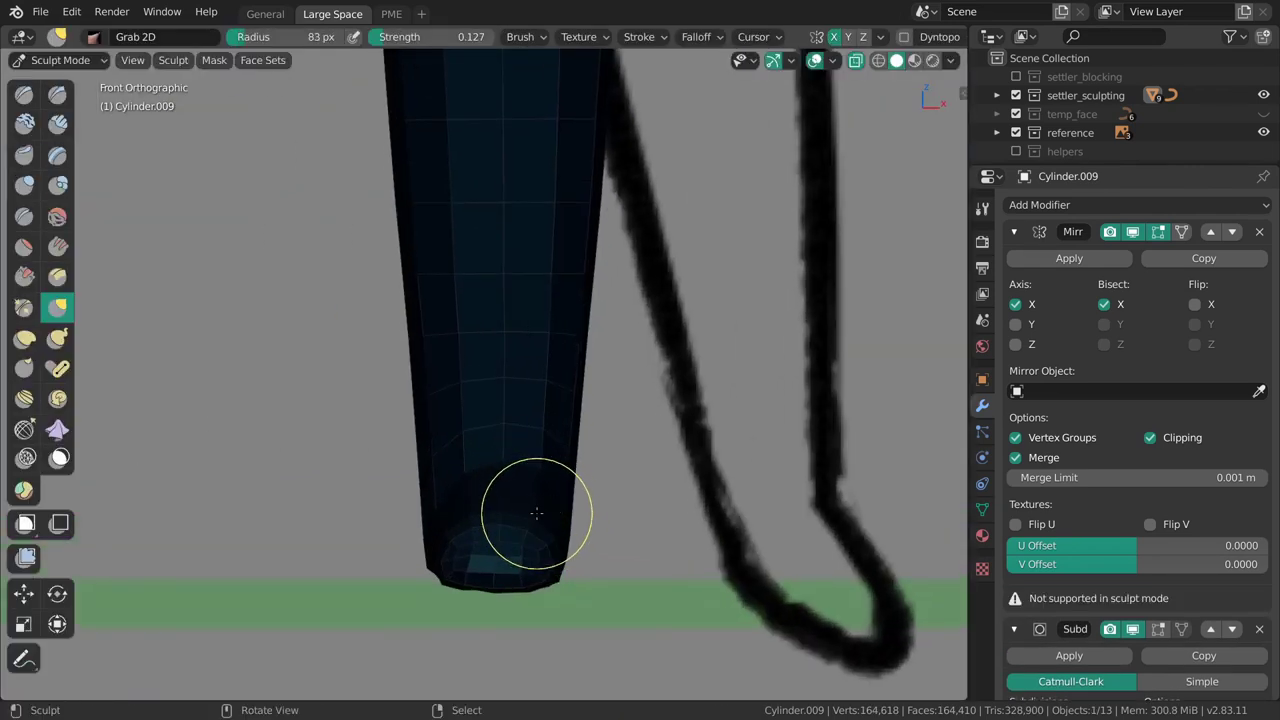
key("f")
left_click(466, 498)
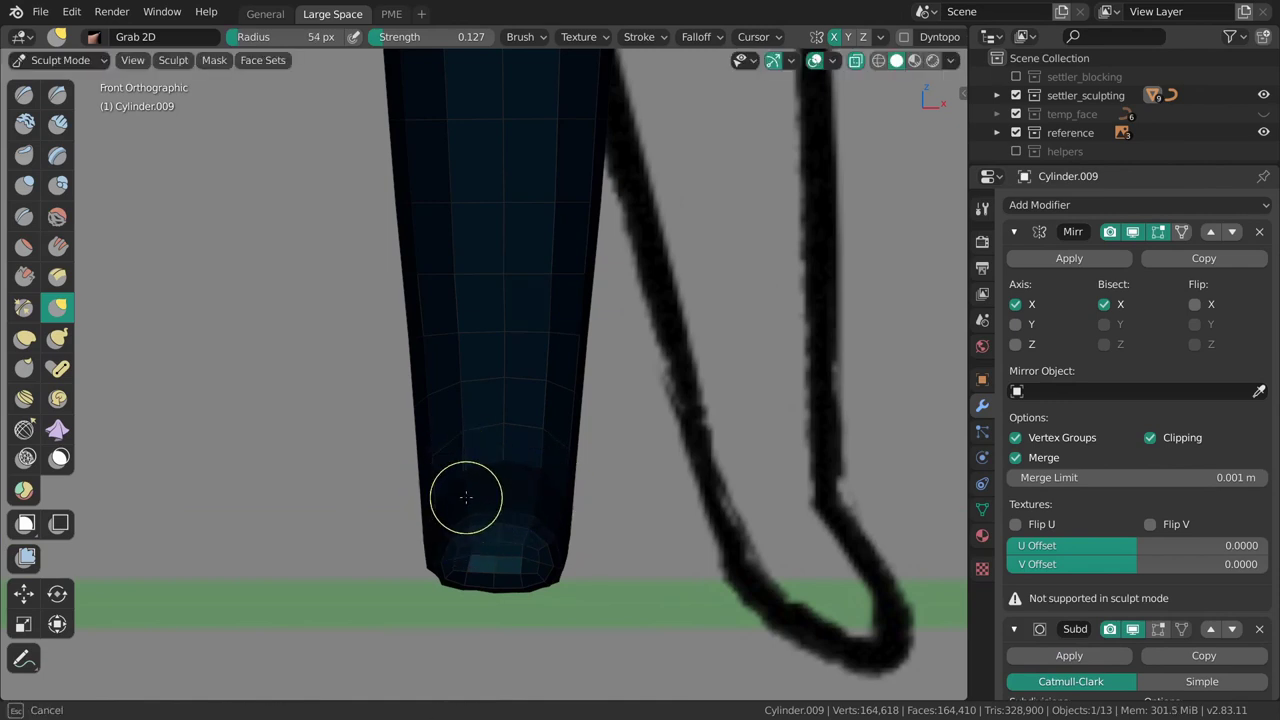
Reshape the foot's outline in the front view with the Grab 2D brush at radii of 126 px and 120 px.
mouse_move(470, 510)
middle_mouse_down("shift")
mouse_move(501, 473)
mouse_move(572, 482)
mouse_move(531, 494)
middle_mouse_up("shift")
key("f")
left_click(505, 466)
key("KP_1")
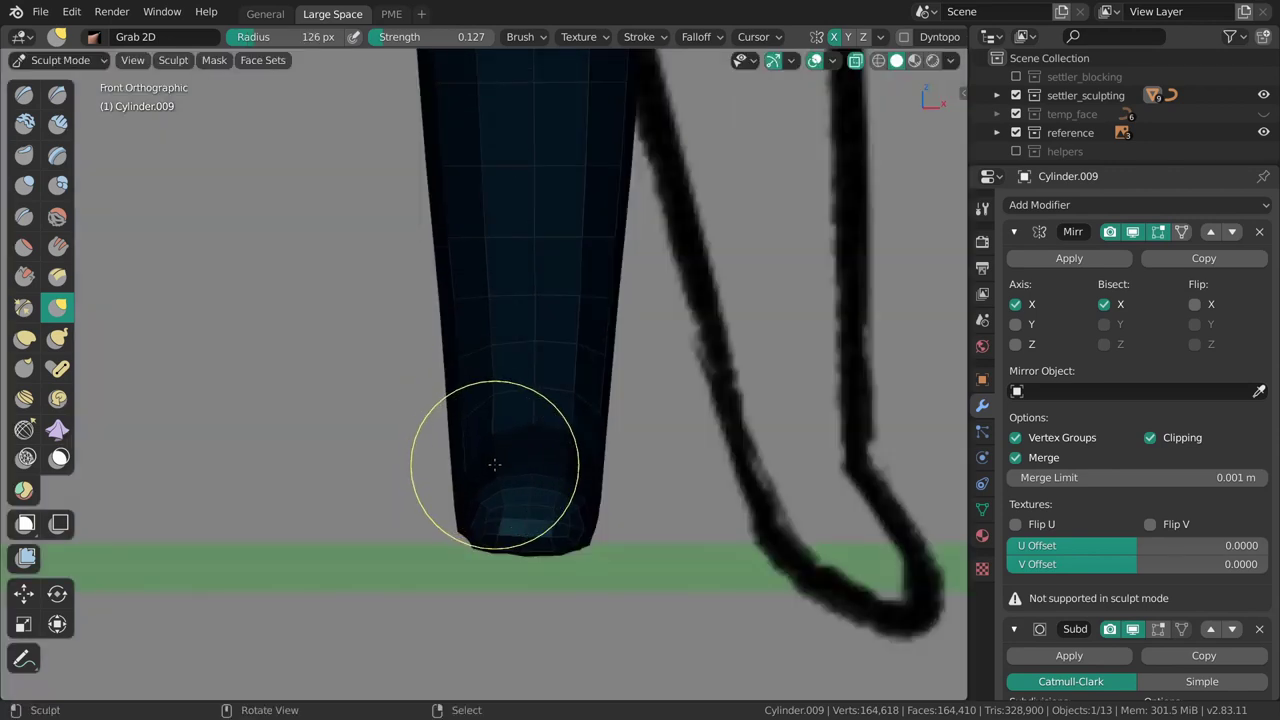
key("f")
left_click(503, 388)
key("f")
left_click(583, 355)
scroll(580, 422, "down", 1)
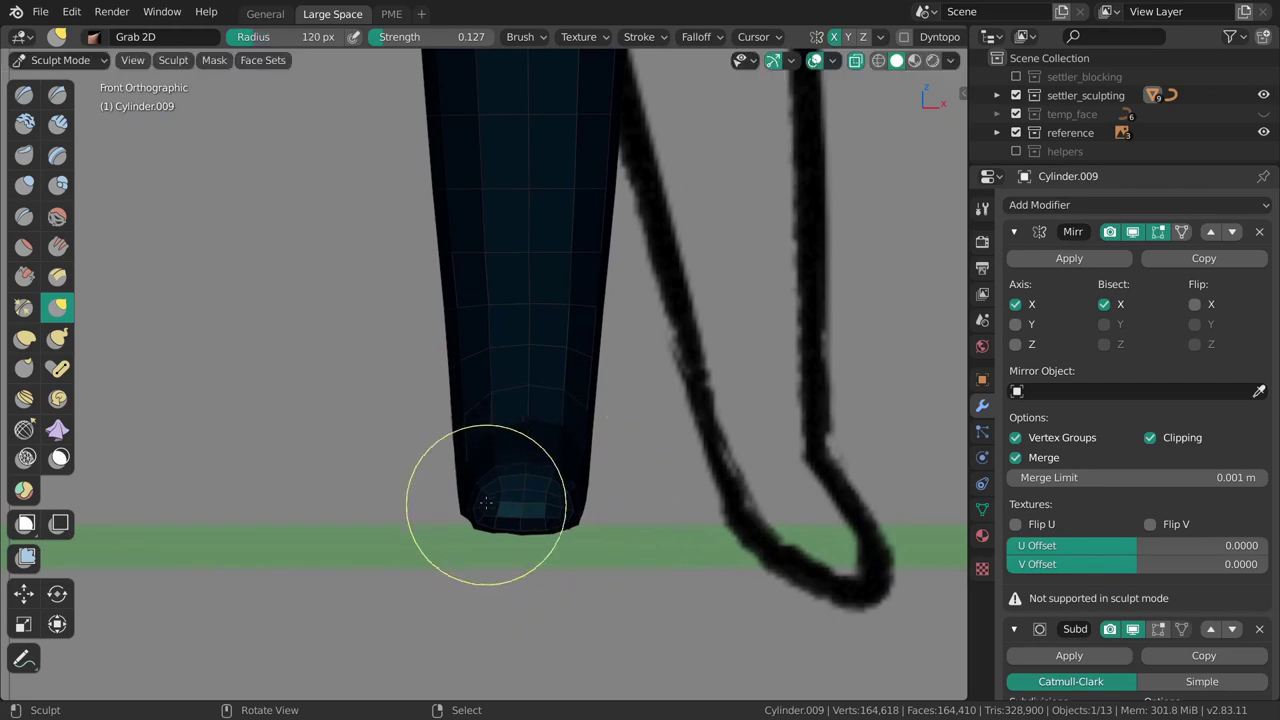
key("f")
left_click(521, 507)
middle_click_drag(546, 434, 593, 489, "shift")
key("f")
left_click(638, 405)
Return to Object Mode, deselect everything and show the character in the right orthographic view.
scroll(545, 365, "down", 2)
middle_click_drag(561, 330, 563, 317, "ctrl")
mouse_move(567, 347)
middle_mouse_down("shift")
mouse_move(557, 371)
mouse_move(551, 287)
middle_mouse_up("shift")
key("ctrl+Tab")
left_click(572, 394)
key("alt+a")
middle_click_drag(506, 137, 513, 290, "shift")
middle_click_drag(512, 181, 535, 273, "shift")
middle_click_drag(527, 405, 692, 271)
key("grave")
key("grave")
left_click(602, 352)
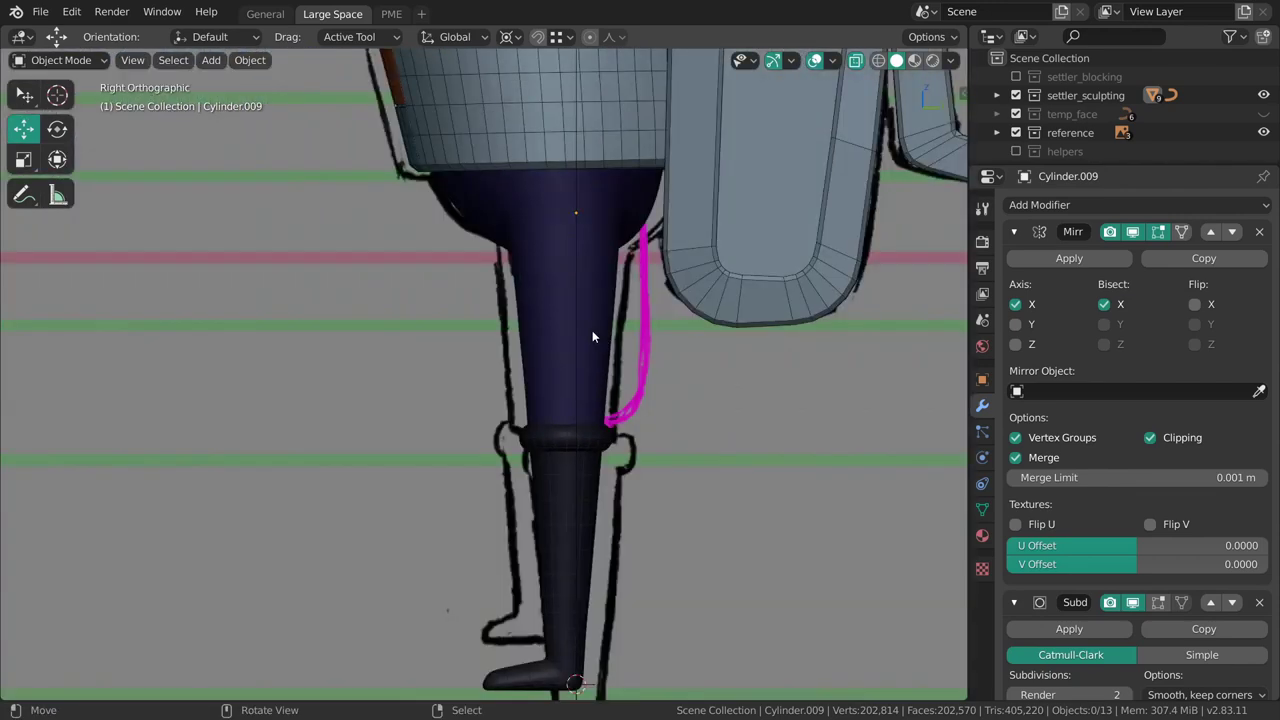
Examine the character's hand, torso, backpack and legs against the reference in the right and front views.
middle_click_drag(583, 298, 552, 325, "shift")
middle_click_drag(552, 325, 553, 425, "shift")
middle_click_drag(553, 425, 578, 351, "ctrl")
right_click(635, 408)
key("alt+a")
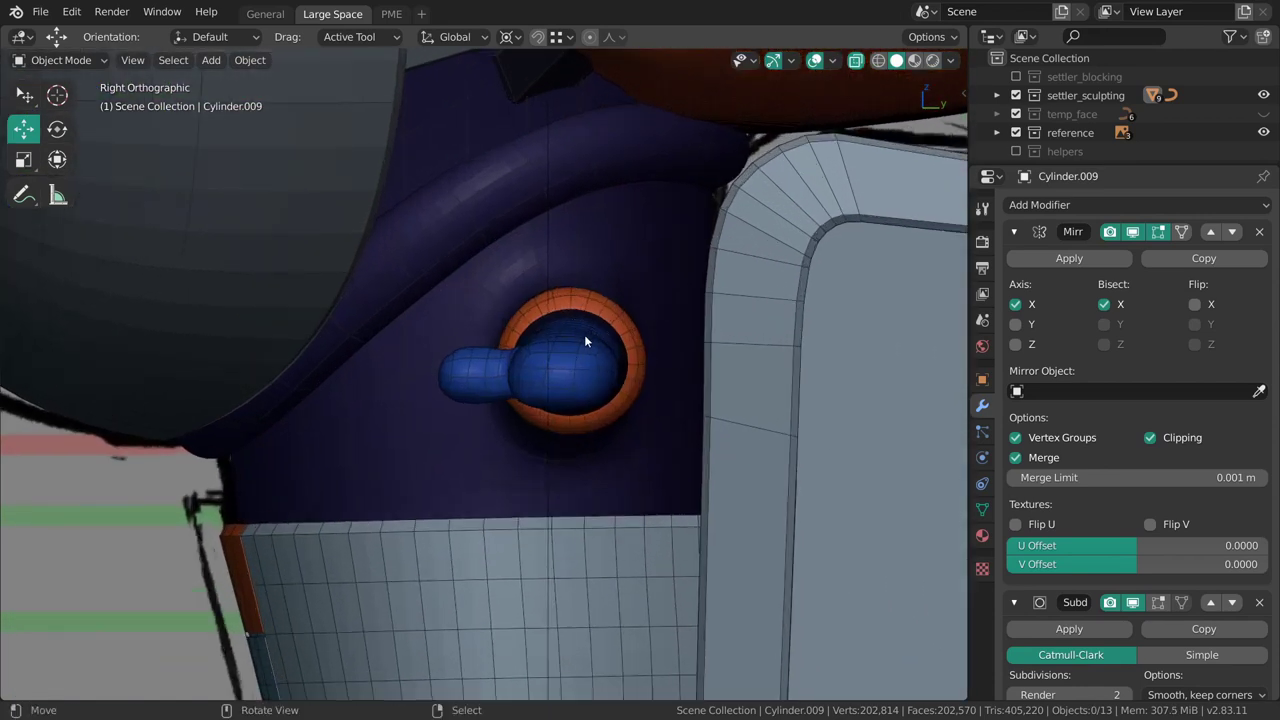
scroll(589, 349, "up", 2)
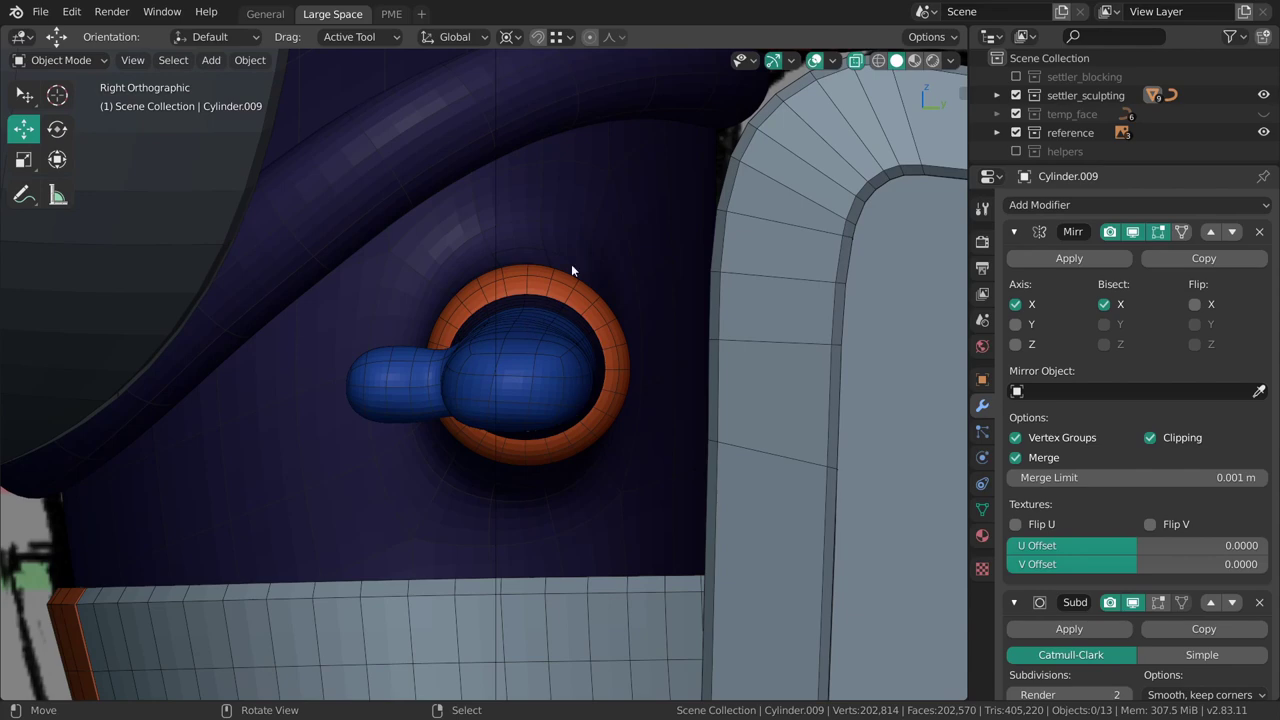
scroll(583, 243, "down", 6)
key("KP_1")
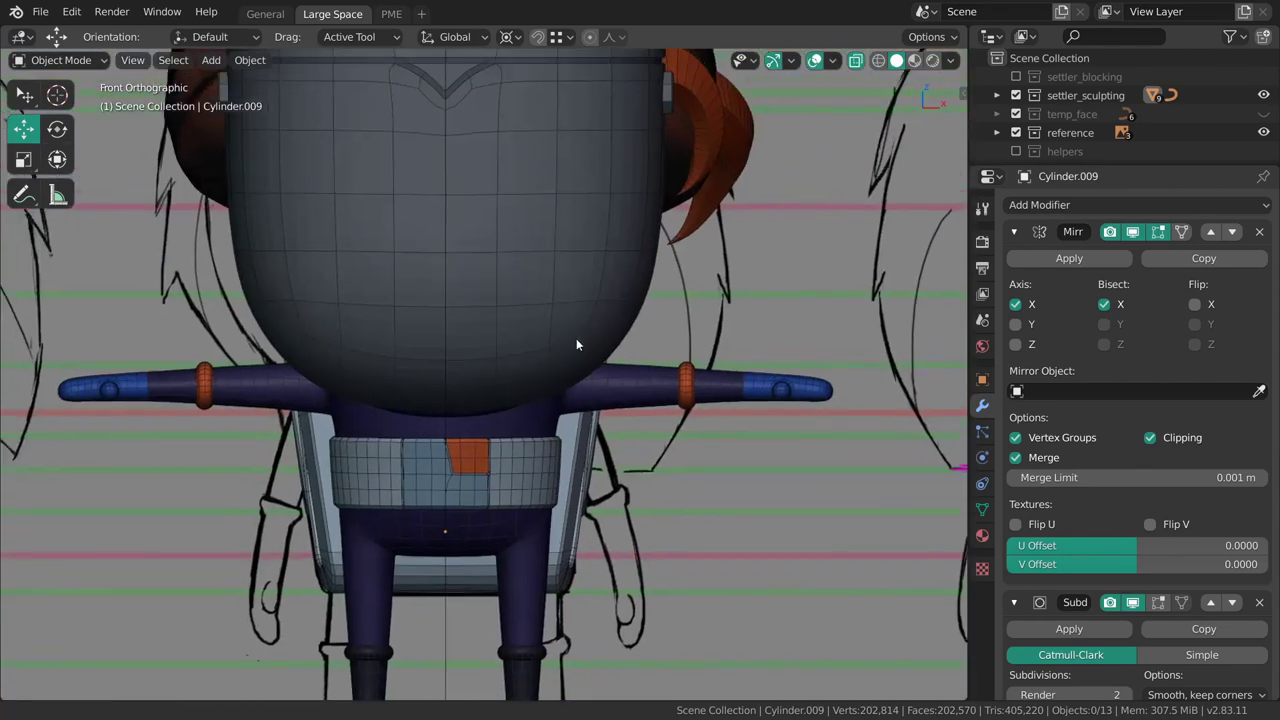
scroll(571, 341, "up", 4)
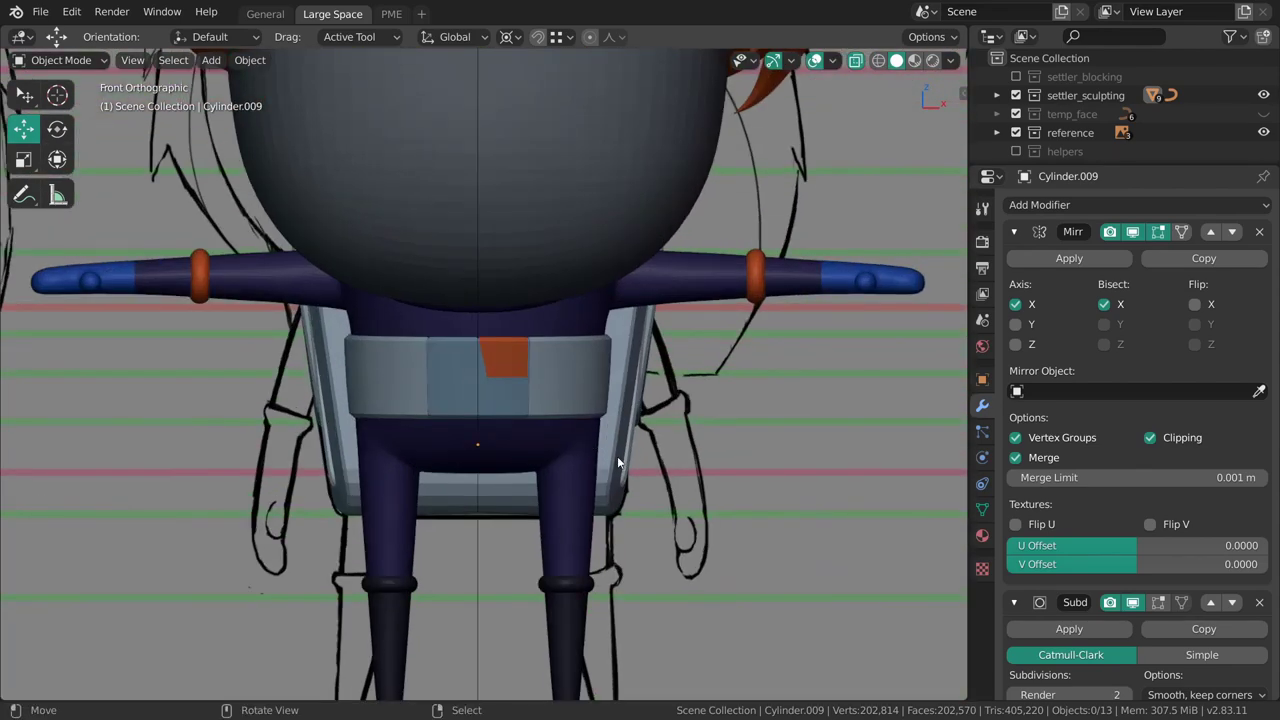
left_click(622, 462)
middle_click_drag(624, 460, 616, 416, "shift")
scroll(603, 408, "up", 3)
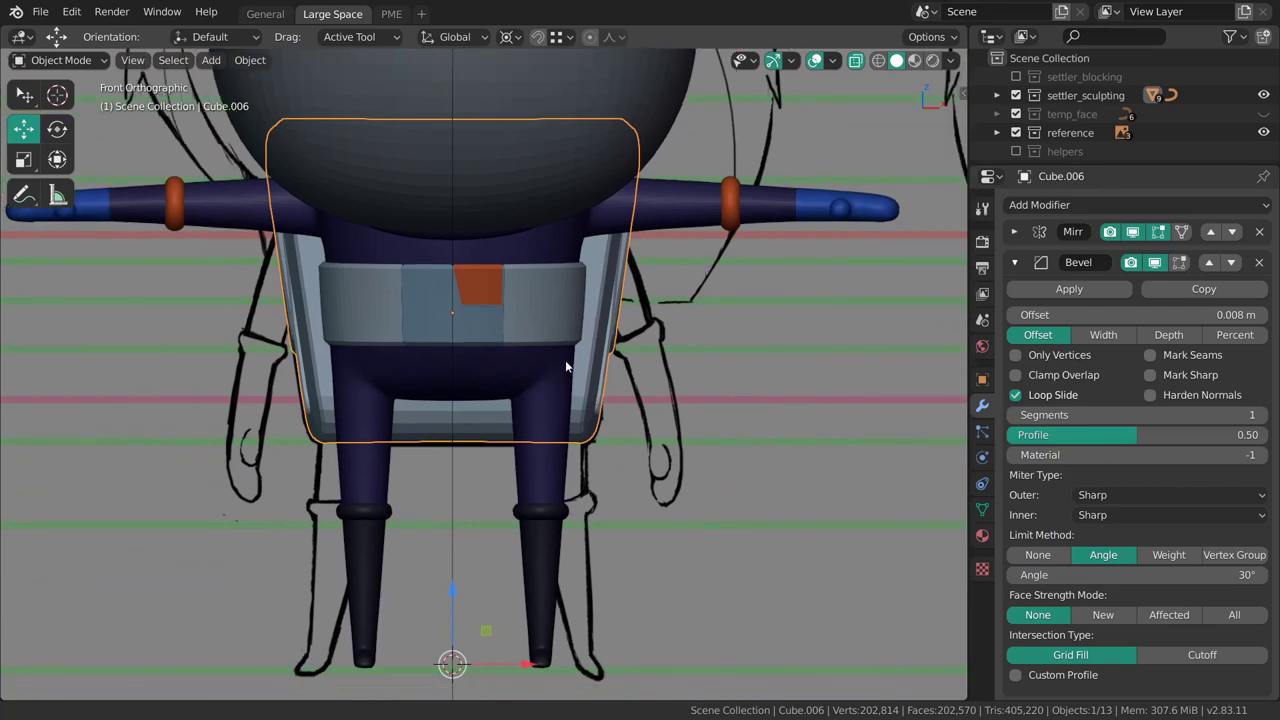
Switch to the right view, clear the selection and save the file.
key("KP_3")
scroll(640, 425, "up", 2)
scroll(597, 430, "down", 4)
key("alt+a")
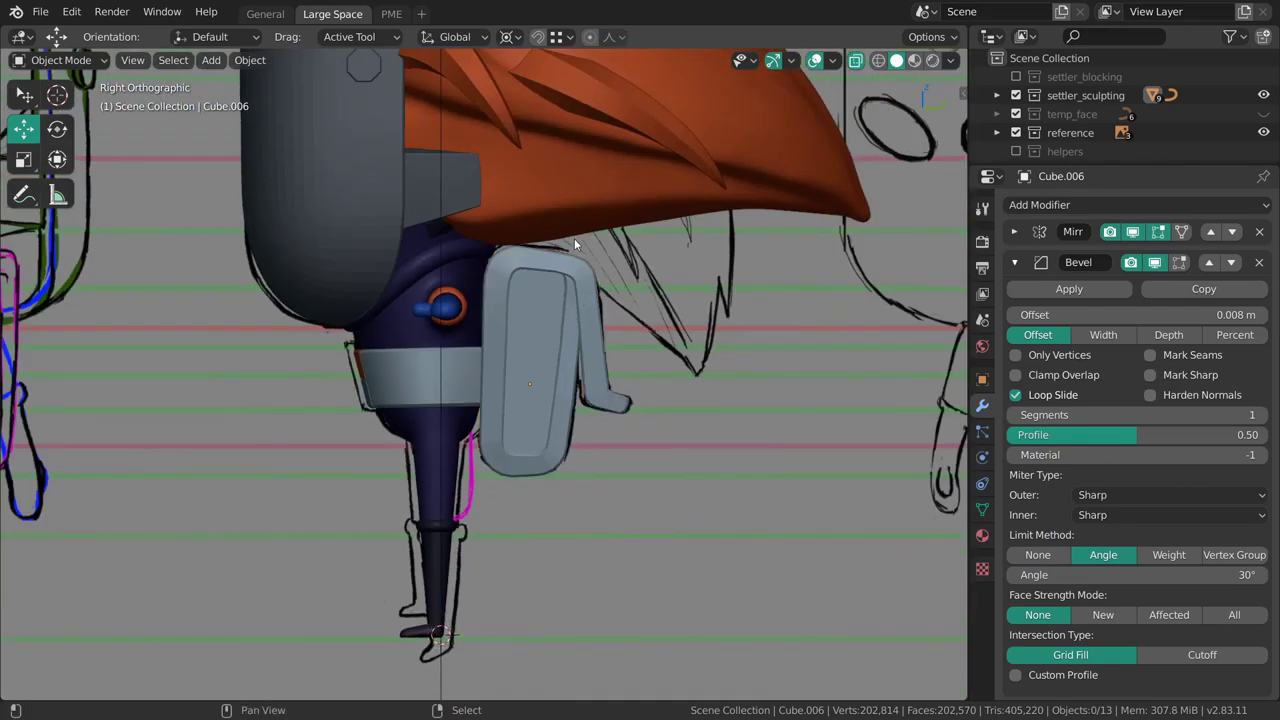
key("ctrl+s")
Select the main hair volume and enter Sculpt Mode with its rear tip in view.
middle_click_drag(587, 283, 620, 467, "shift")
right_click(570, 200)
right_click(480, 250)
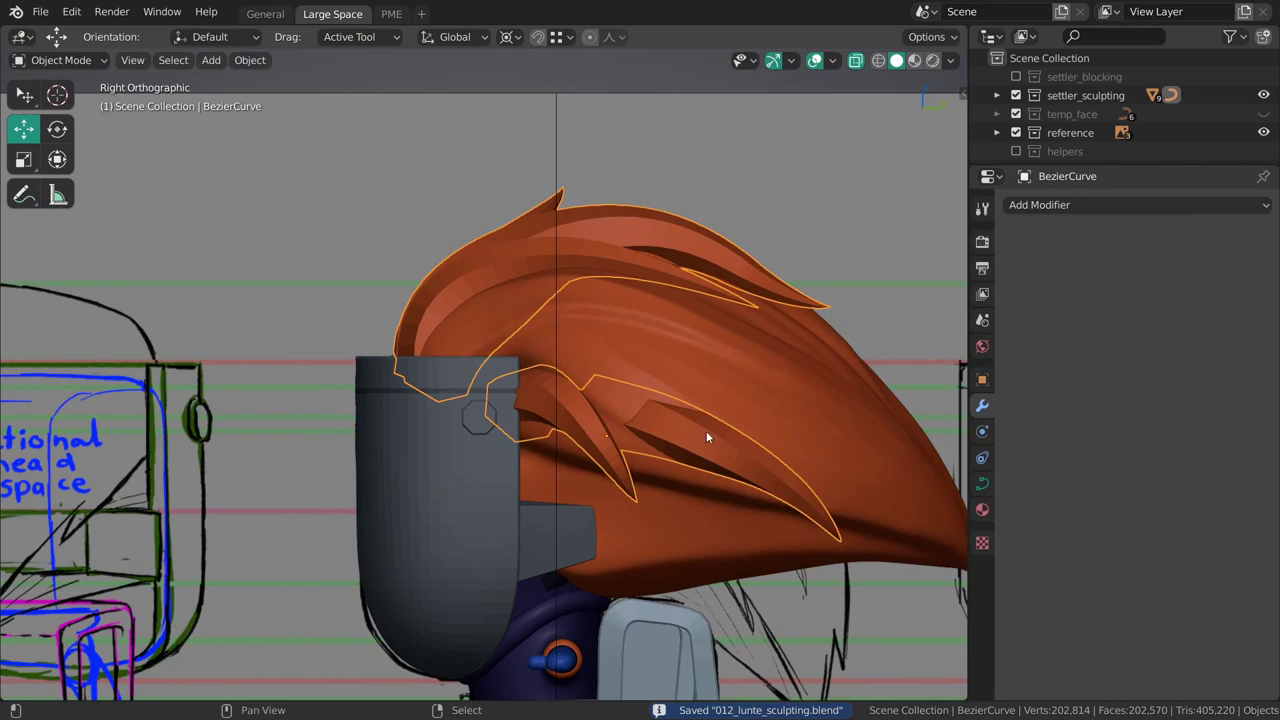
middle_click_drag(713, 427, 528, 347, "shift")
right_click(573, 334)
key("ctrl+Tab")
middle_click_drag(790, 450, 755, 360, "shift")
Try to bend the rear hair tip with the Pose brush at a radius of 262 px and check its brush settings.
key("f")
left_click(878, 378)
mouse_move(850, 385)
middle_mouse_down("ctrl")
mouse_move(729, 348)
mouse_move(674, 388)
middle_mouse_up("ctrl")
key("k")
key("f")
left_click(715, 390)
key("k")
left_click(57, 368)
key("f")
left_click(593, 375)
key("f")
left_click(640, 388)
mouse_move(652, 388)
left_mouse_down()
mouse_move(662, 361)
mouse_move(638, 432)
left_mouse_up()
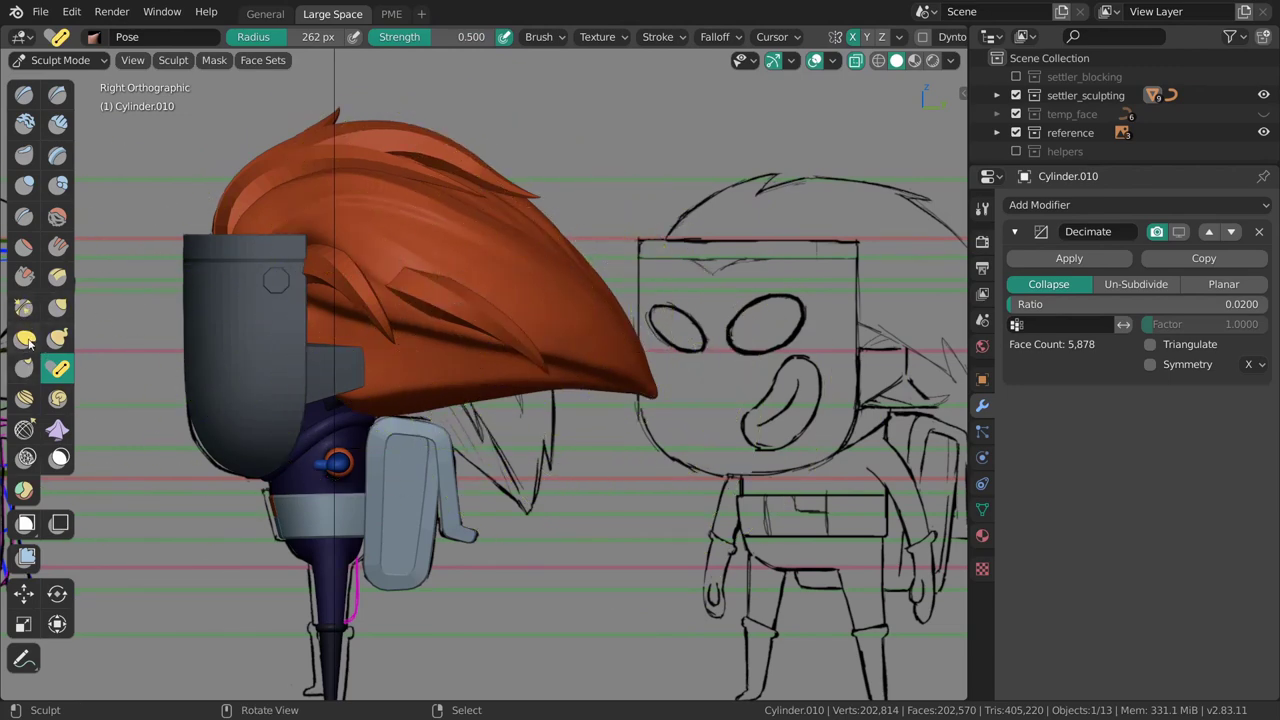
left_click(540, 38)
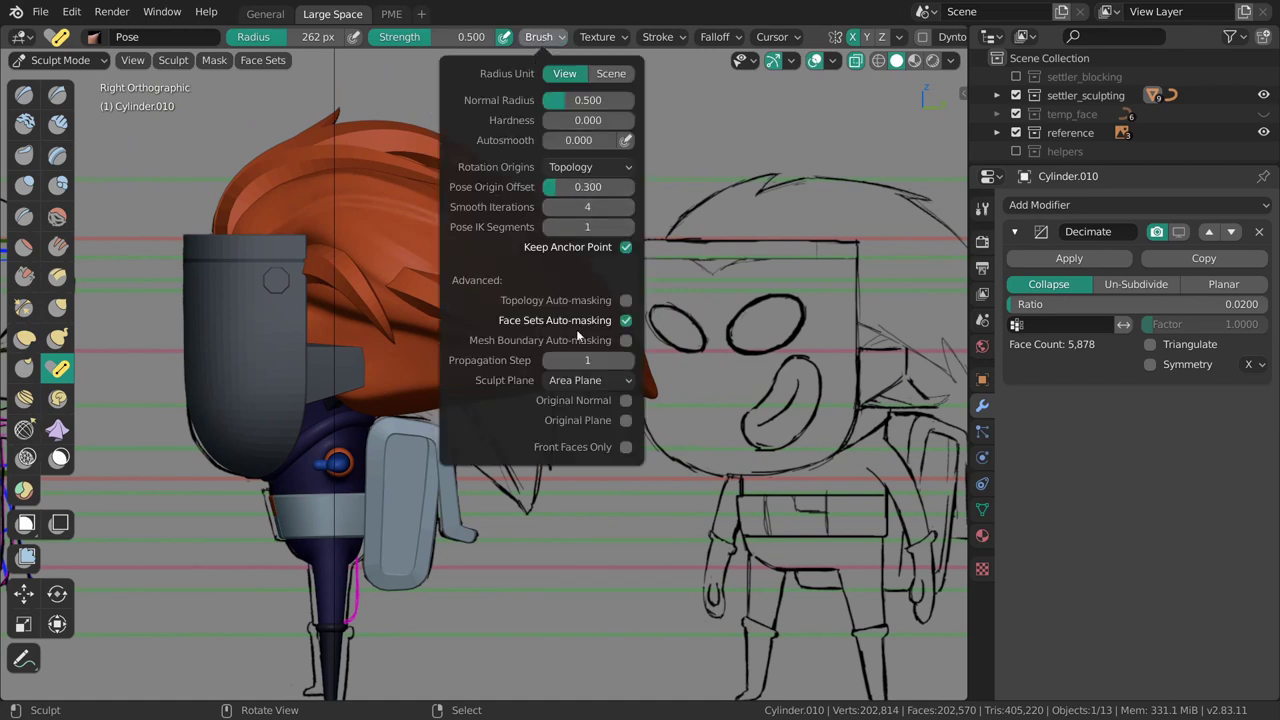
Try to pull the rear hair tip upward with the Snake Hook brush at a radius of 356 px, and undo the stroke.
left_click(57, 342)
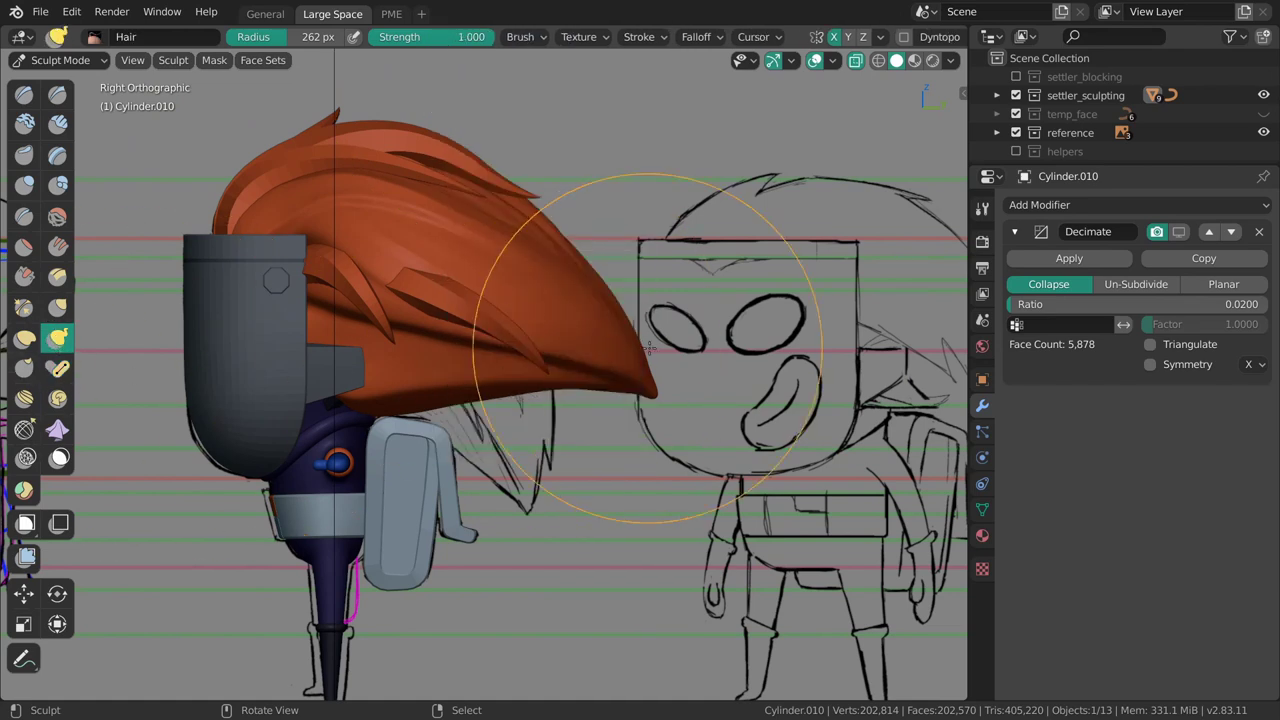
key("f")
left_click(676, 378)
middle_click_drag(640, 394, 648, 403, "shift")
key("f")
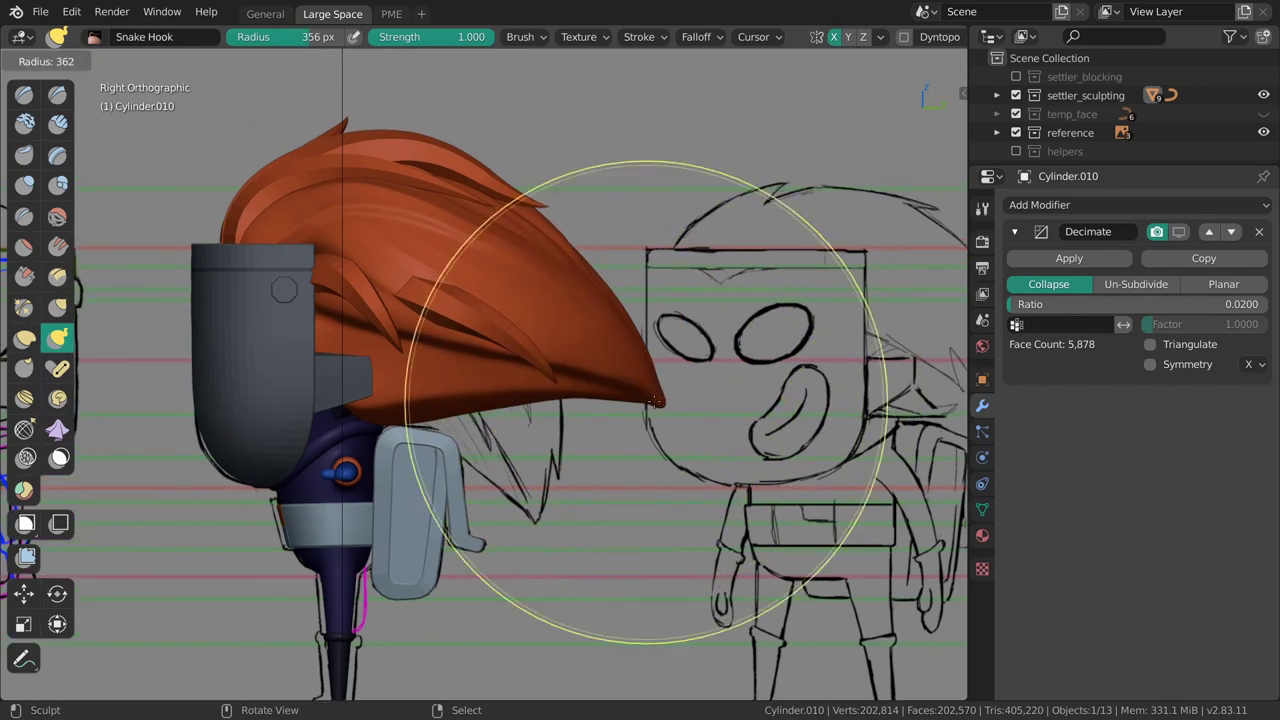
left_click(667, 402)
left_click_drag(659, 397, 682, 362)
key("f")
left_click(603, 365)
key("ctrl+z")
Set the Snake Hook strength to 0.387 and lift the rear hair tip at radii of 228 px and 201 px.
key("shift+f")
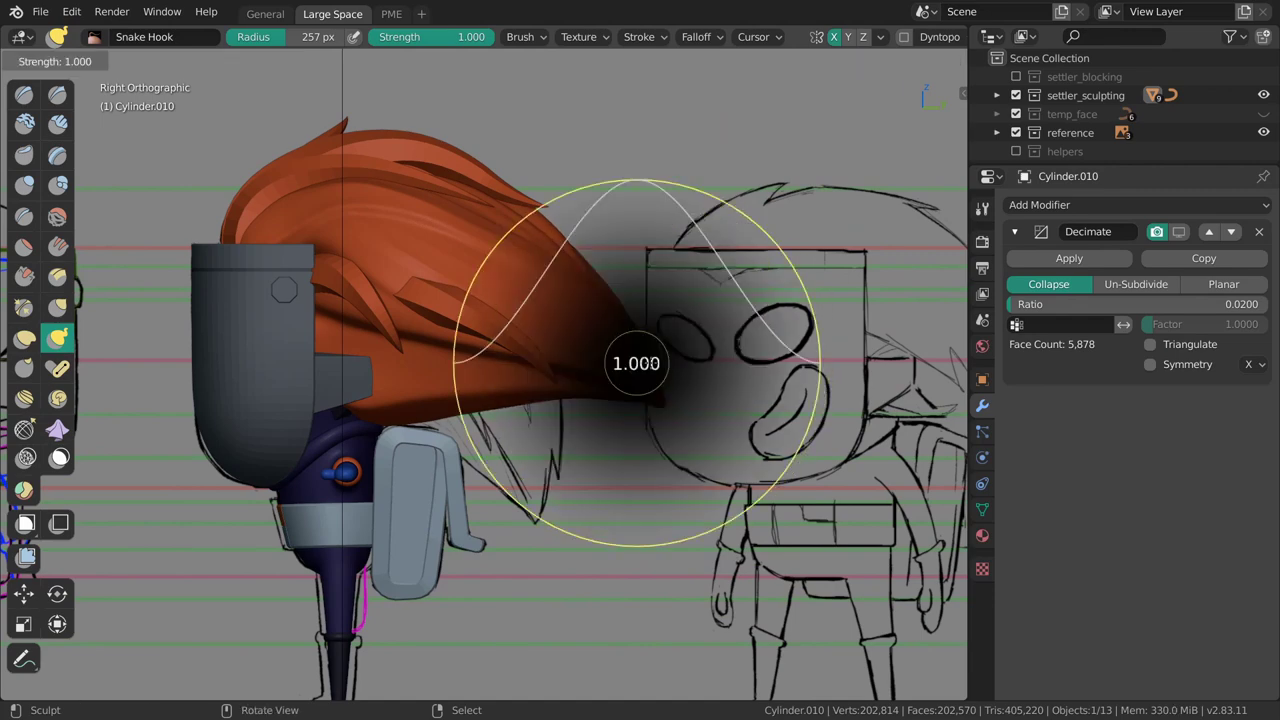
left_click(761, 364)
middle_click_drag(709, 366, 780, 380, "ctrl")
key("f")
left_click(923, 382)
mouse_move(620, 390)
left_mouse_down()
mouse_move(638, 373)
mouse_move(639, 329)
mouse_move(612, 350)
left_mouse_up()
left_click(628, 372)
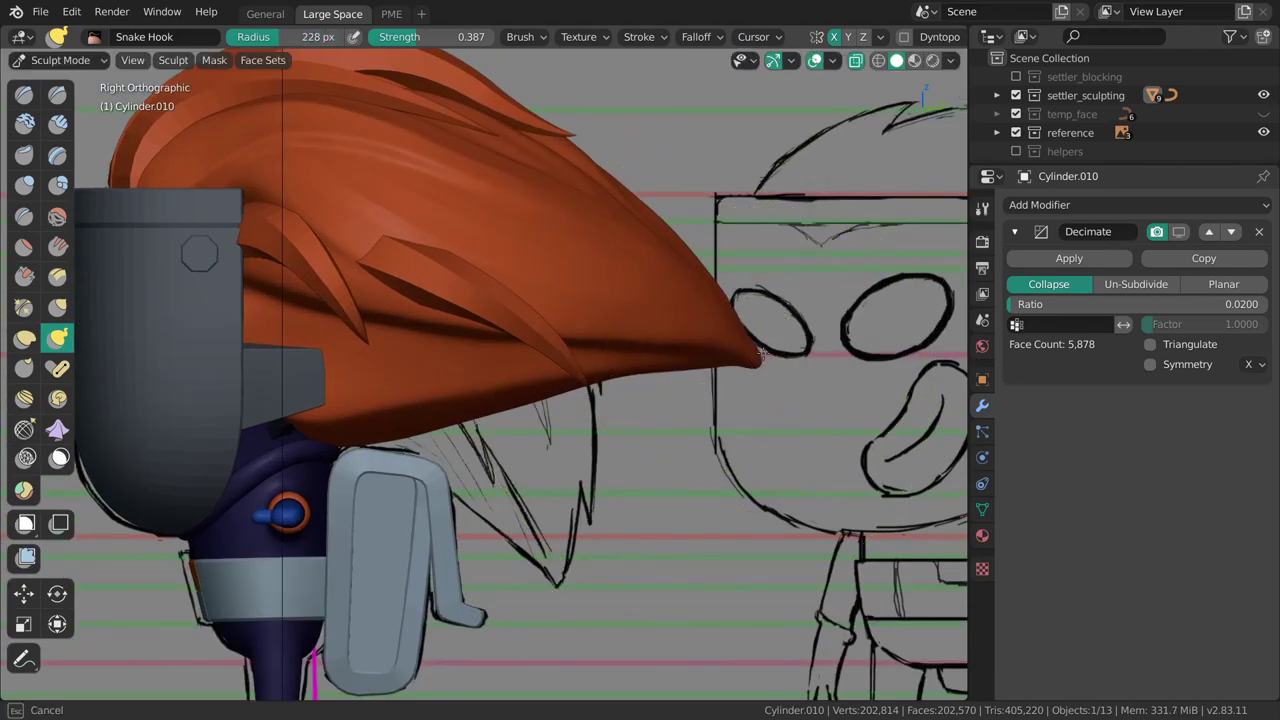
left_click(520, 36)
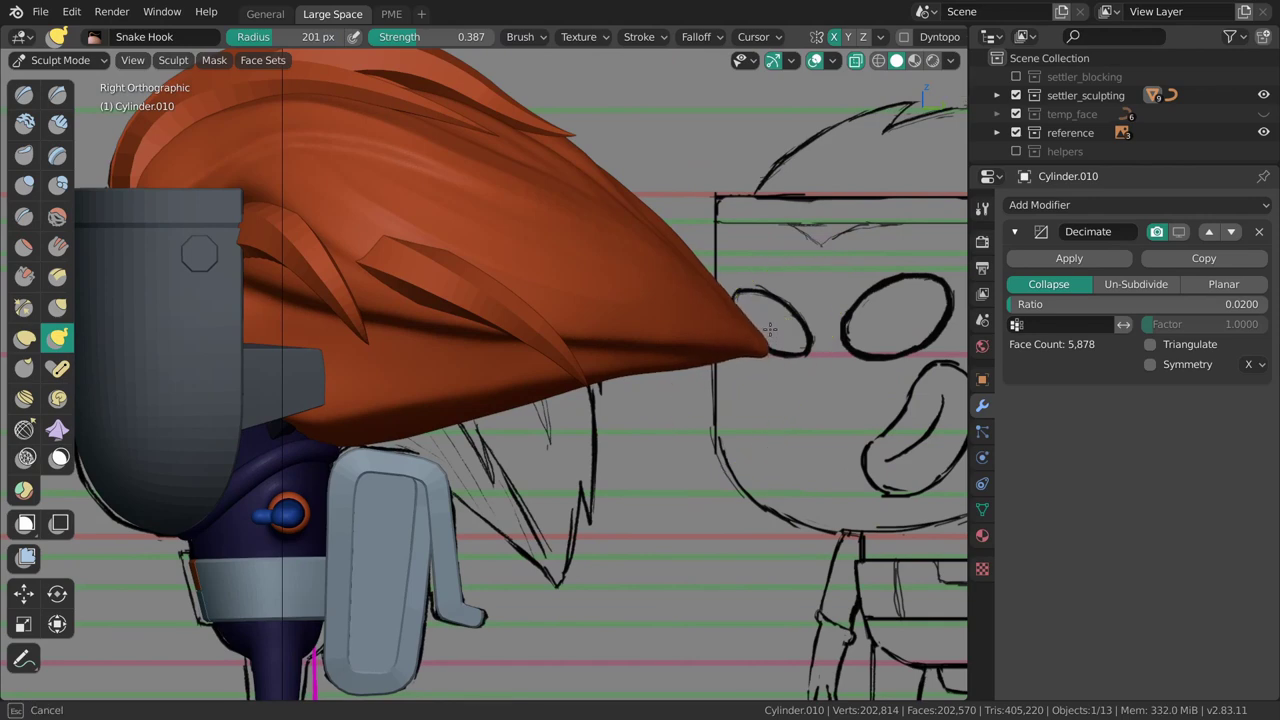
left_click(797, 345)
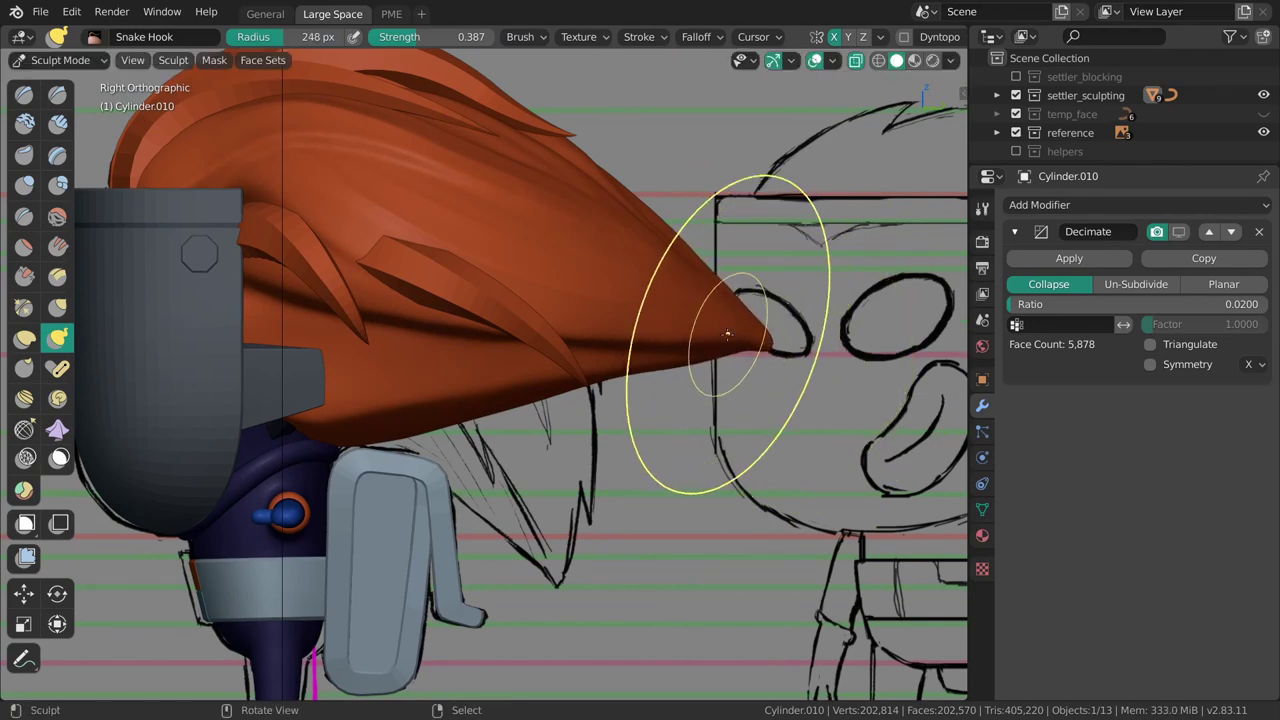
Refine the raised hair tip with the Snake Hook brush at radii of 385 px and 366 px.
middle_click_drag(726, 337, 726, 383, "ctrl")
key("f")
left_click(795, 335)
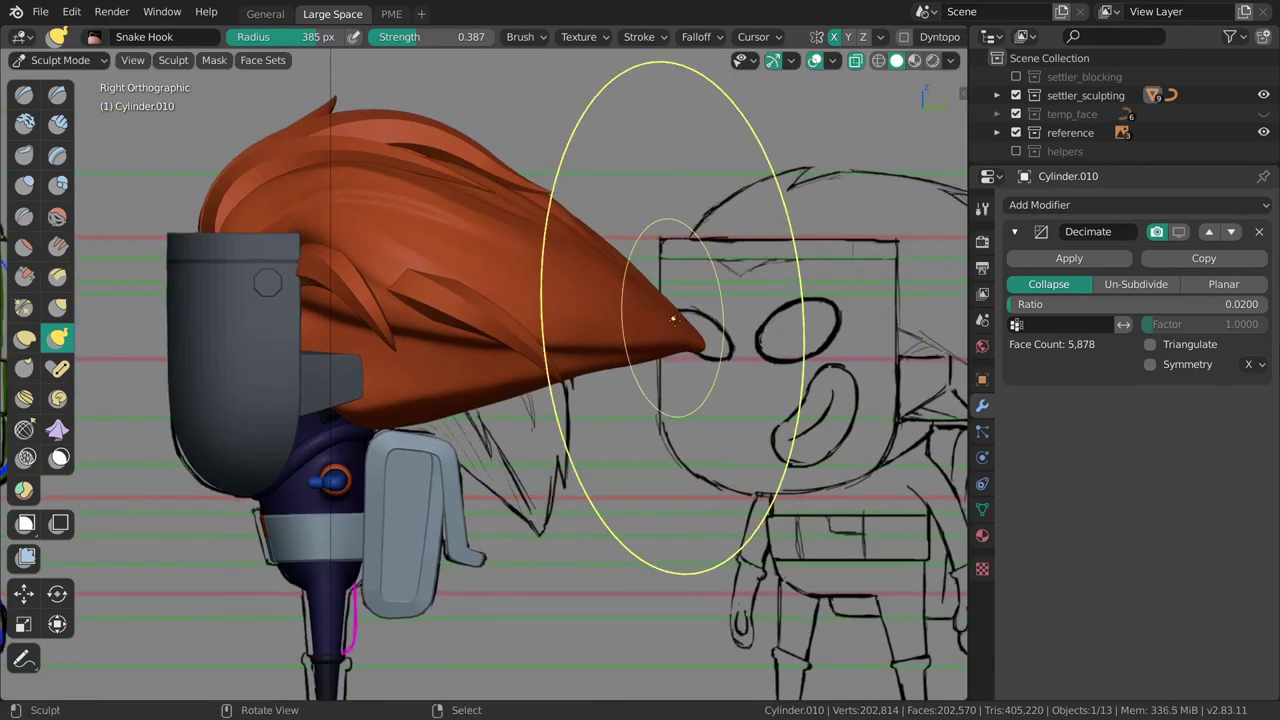
left_click_drag(677, 322, 697, 337)
middle_click_drag(668, 316, 670, 346, "shift")
key("f")
left_click(590, 353)
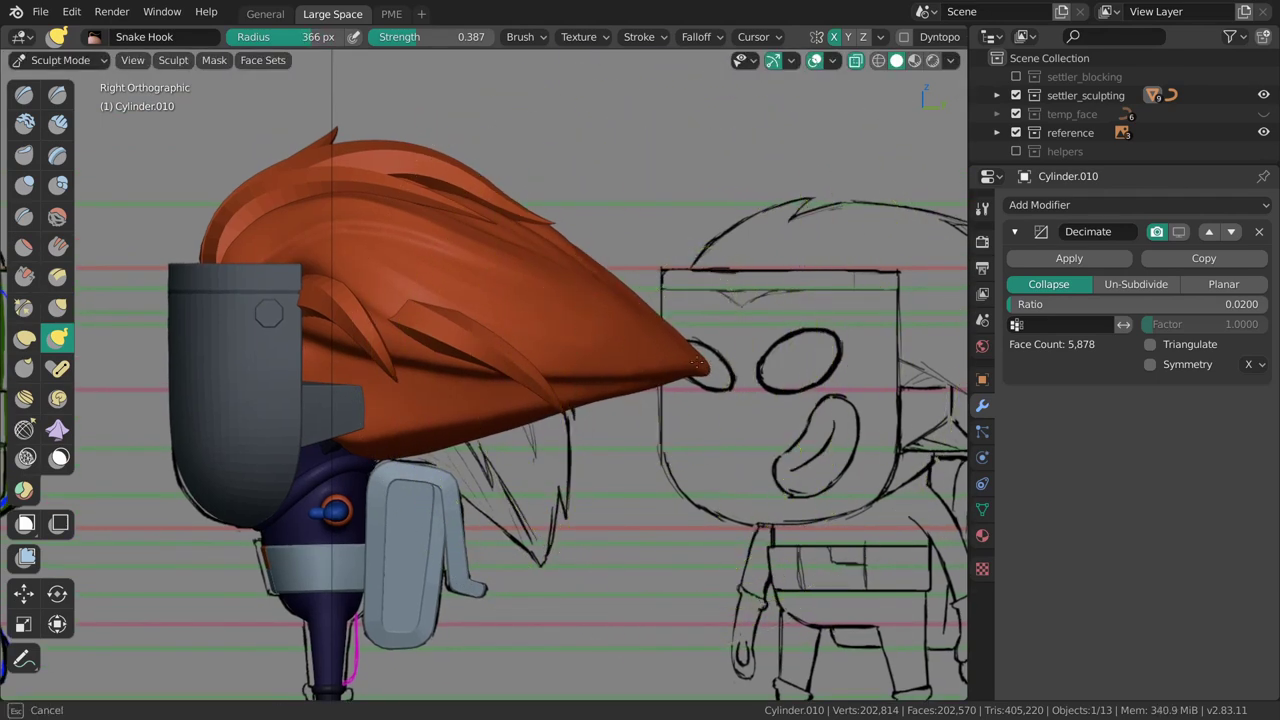
Nudge the side of the hair volume with the Snake Hook brush in the right view.
key("f")
left_click(537, 334)
mouse_move(538, 334)
left_mouse_down()
mouse_move(518, 368)
mouse_move(450, 346)
mouse_move(523, 349)
left_mouse_up()
key("f")
left_click(390, 338)
key("f")
left_click(590, 360)
scroll(620, 360, "up", 1)
Adjust the hair's lower rear contour with the Grab 2D brush, starting at a radius of 179 px.
key("g")
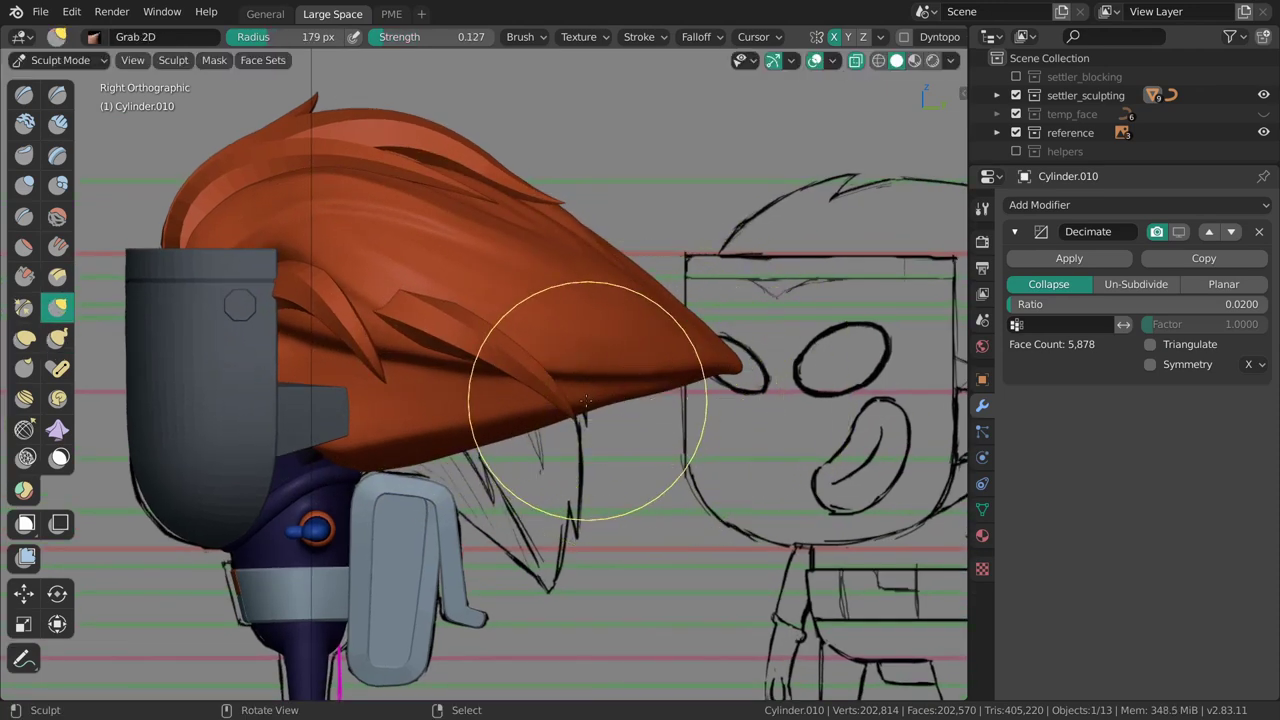
key("f")
left_click(781, 394)
key("f")
left_click(685, 348)
Check the Snake Hook settings, try pulling the hair tip upward at a radius of 351 px, and undo the stroke.
mouse_move(671, 328)
middle_mouse_down()
mouse_move(603, 388)
mouse_move(681, 355)
mouse_move(640, 300)
middle_mouse_up()
key("k")
left_click(525, 37)
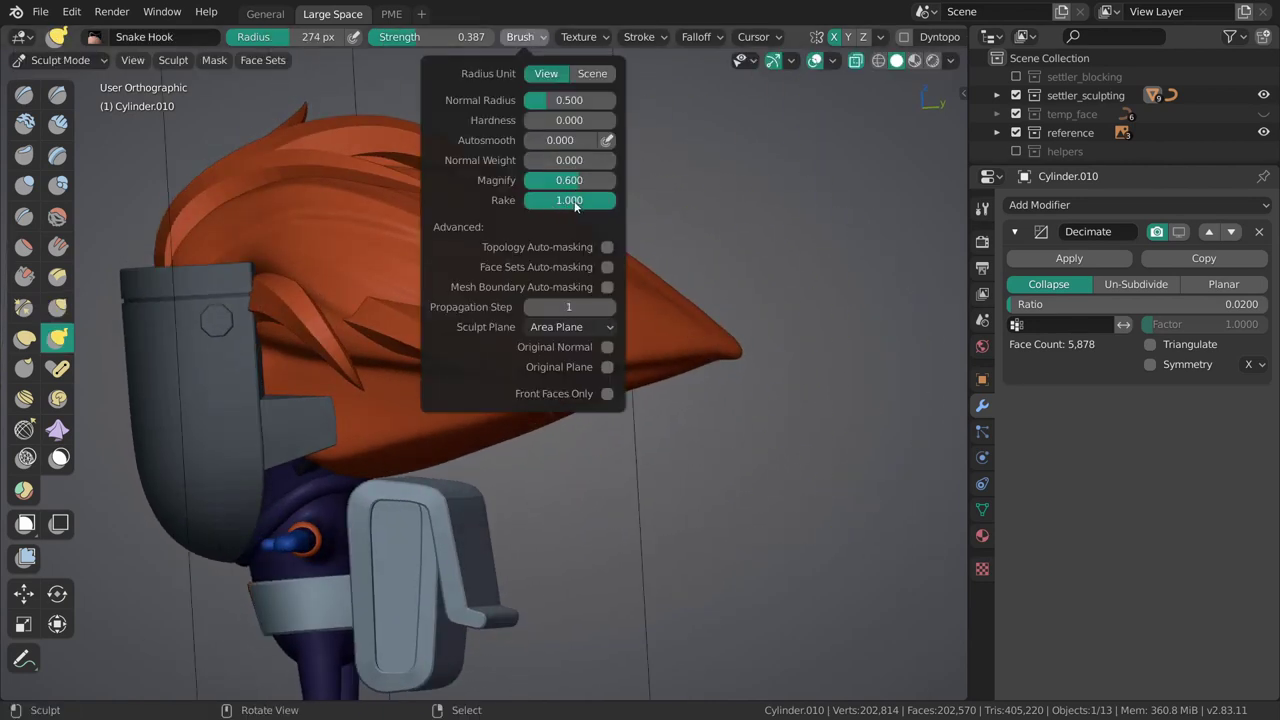
key("f")
left_click(727, 342)
mouse_move(733, 345)
left_mouse_down()
mouse_move(750, 332)
mouse_move(754, 216)
mouse_move(569, 246)
mouse_move(650, 262)
mouse_move(760, 232)
left_mouse_up()
key("ctrl+z")
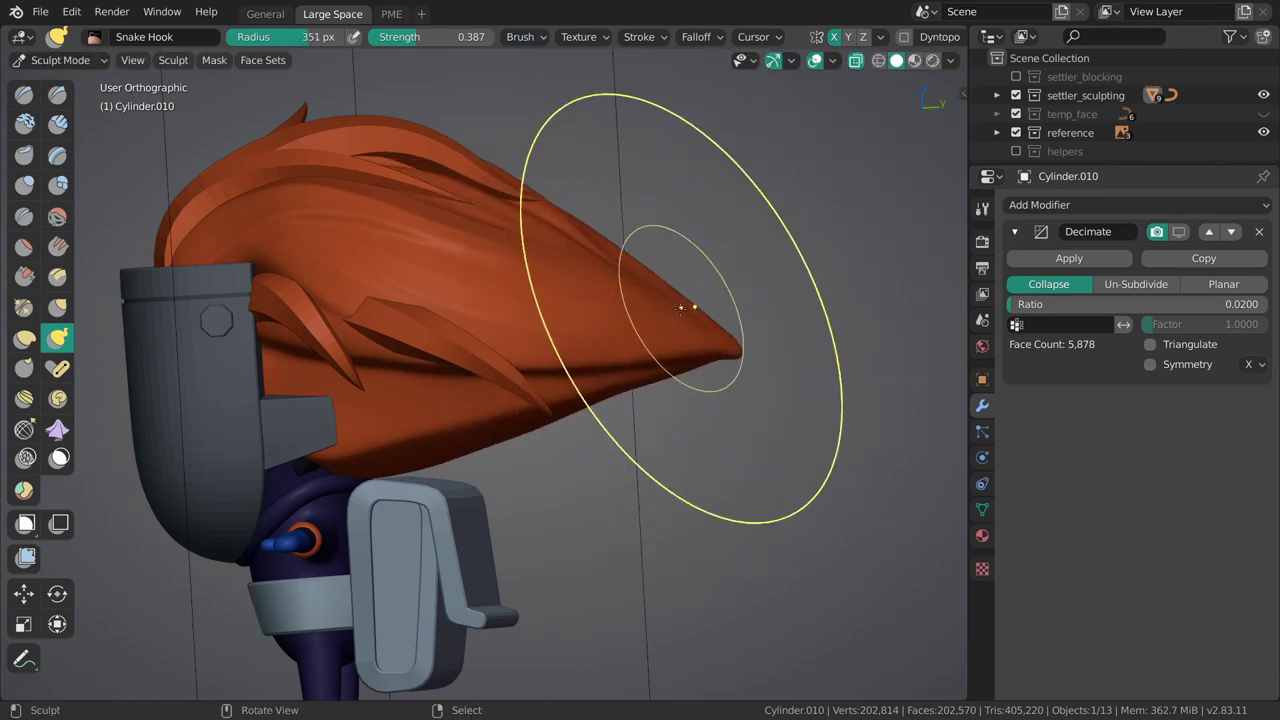
Return to Object Mode and show the hair object's transform values to check its rotation and scale.
key("ctrl+Tab")
left_click(640, 328)
middle_click_drag(645, 330, 588, 303)
key("n")
left_click(684, 338)
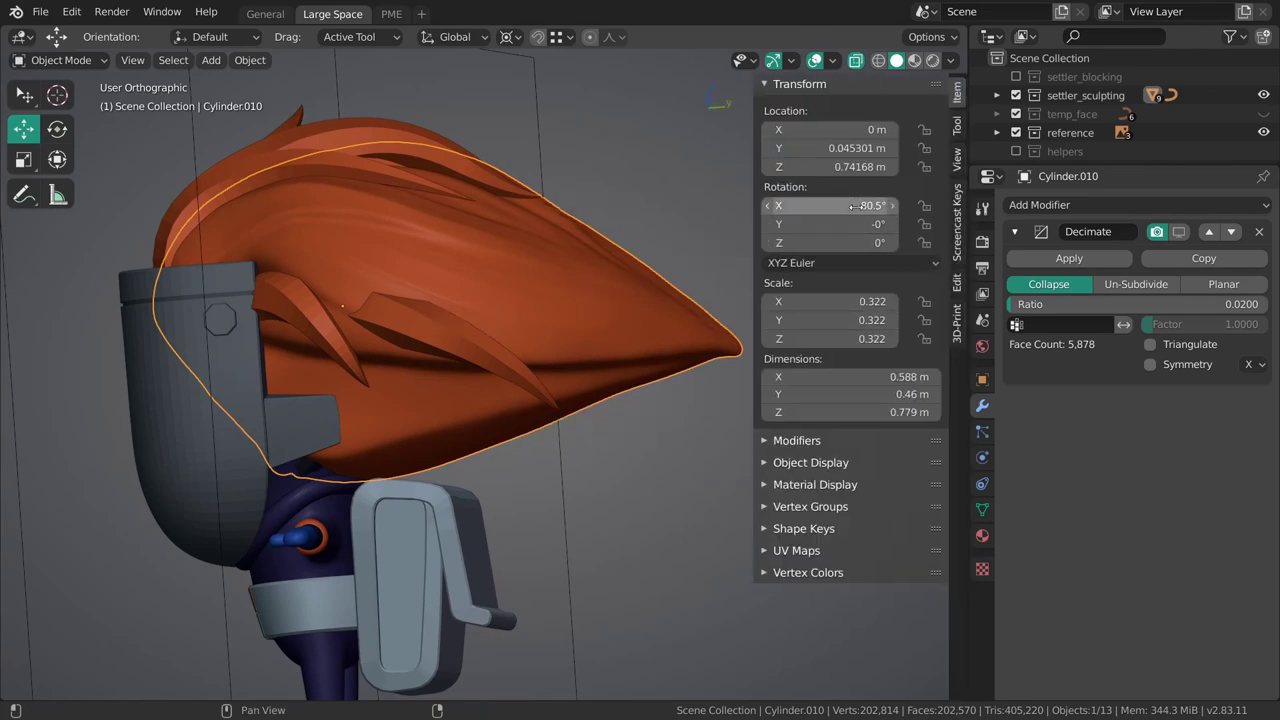
key("ctrl+space")
left_click(678, 325)
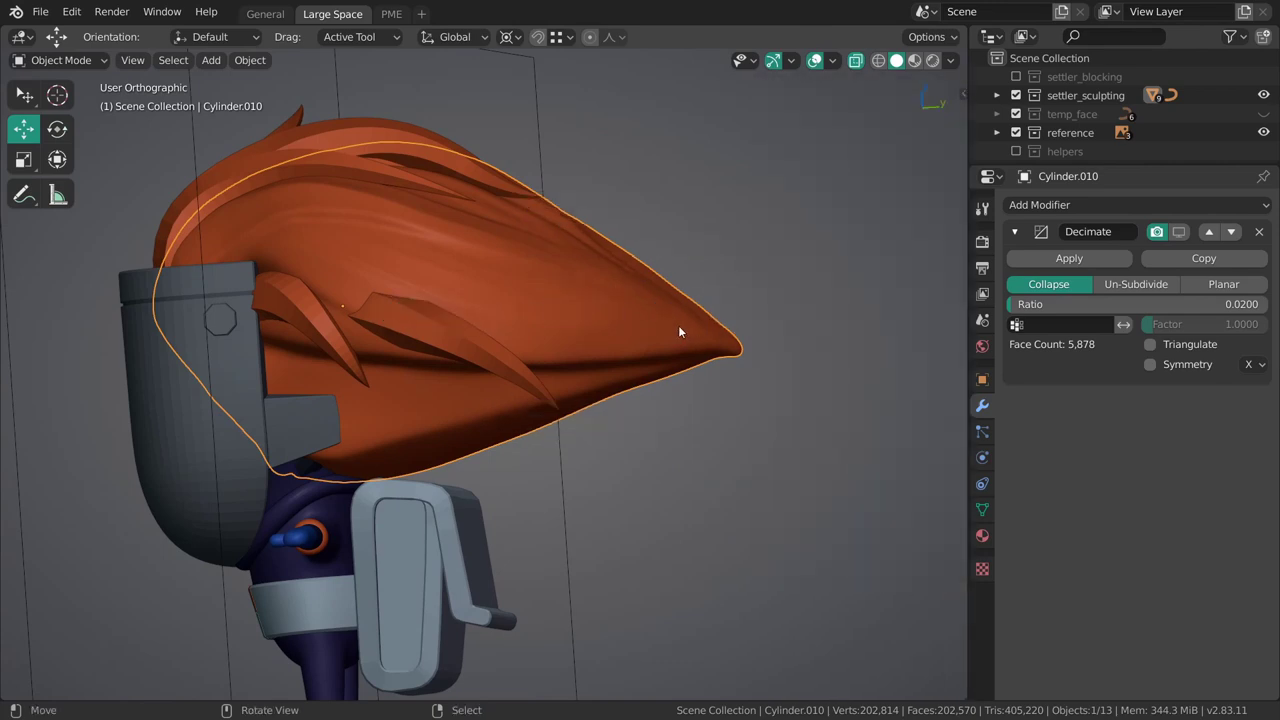
key("n")
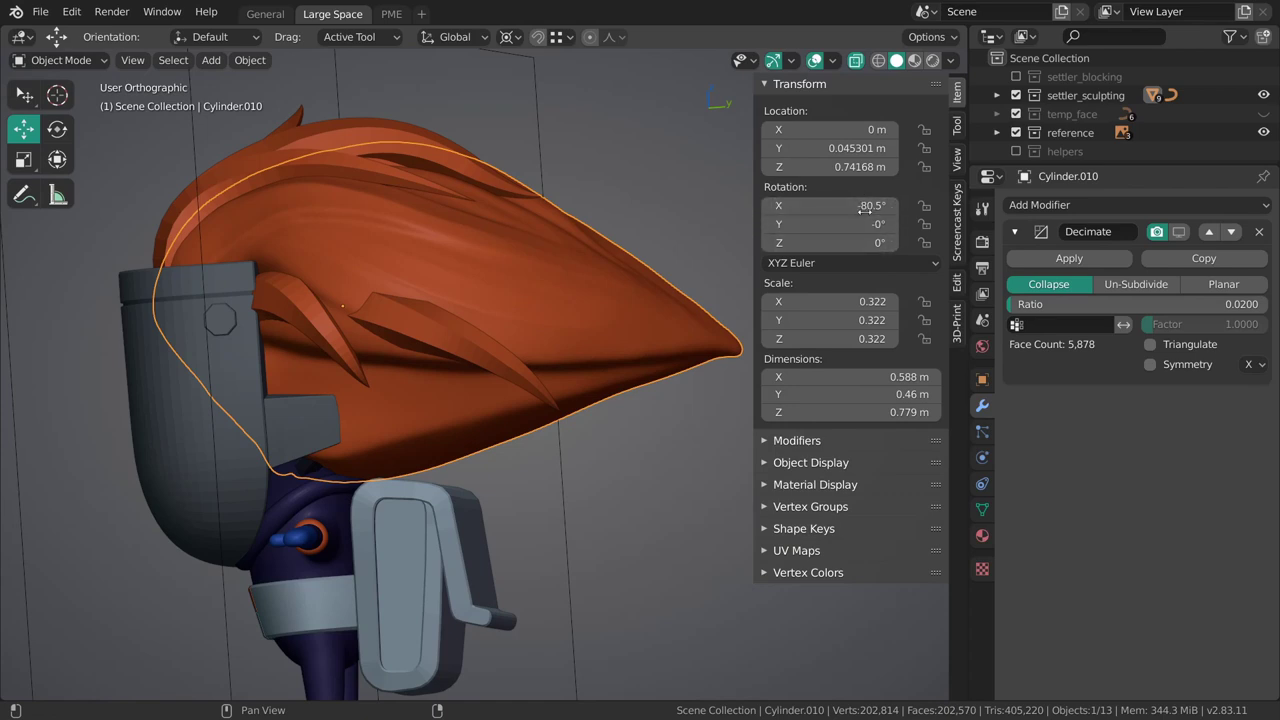
middle_click_drag(640, 330, 619, 325)
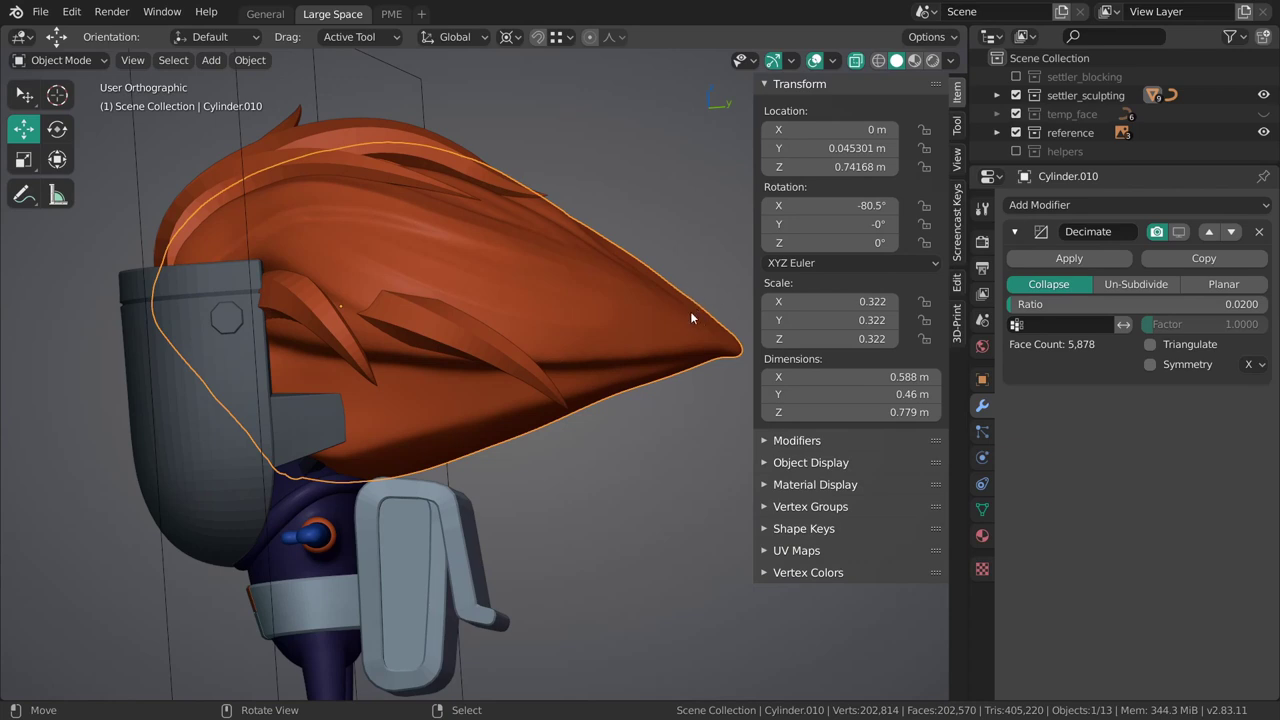
middle_click_drag(691, 318, 644, 368)
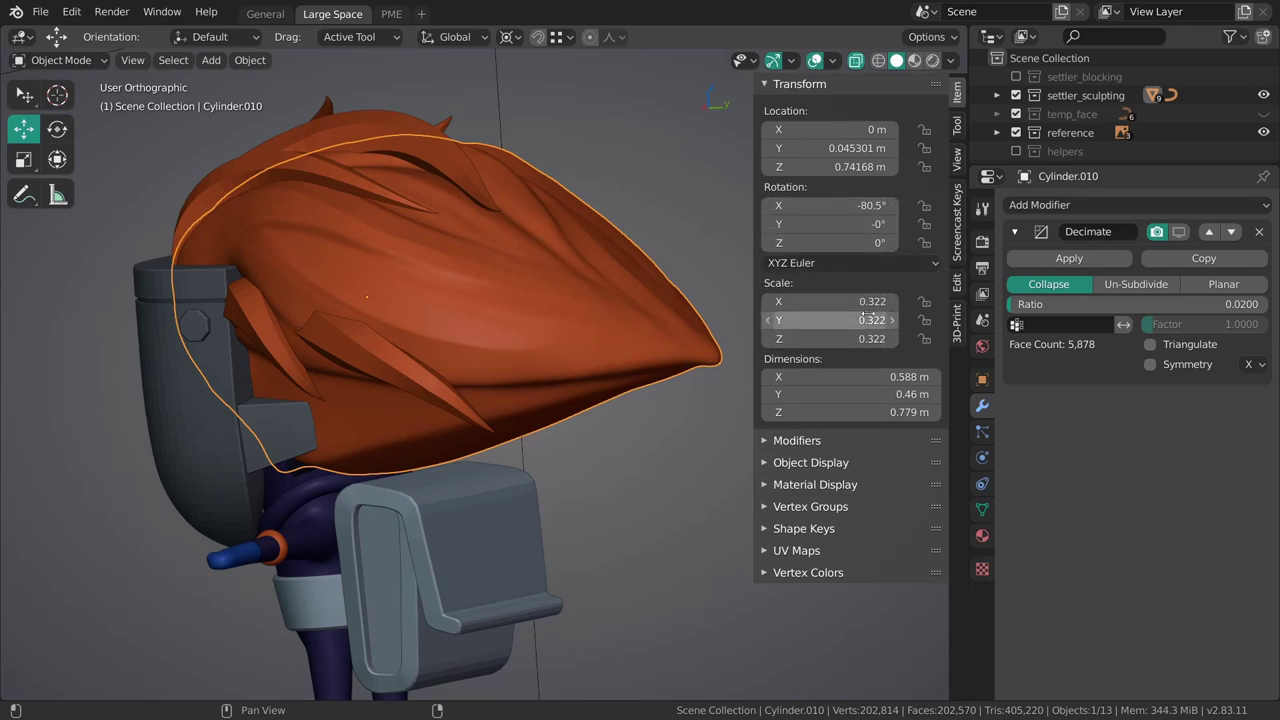
Apply the hair object's scale and return to the right orthographic view.
middle_click_drag(680, 318, 645, 324)
key("ctrl+a")
left_click(626, 366)
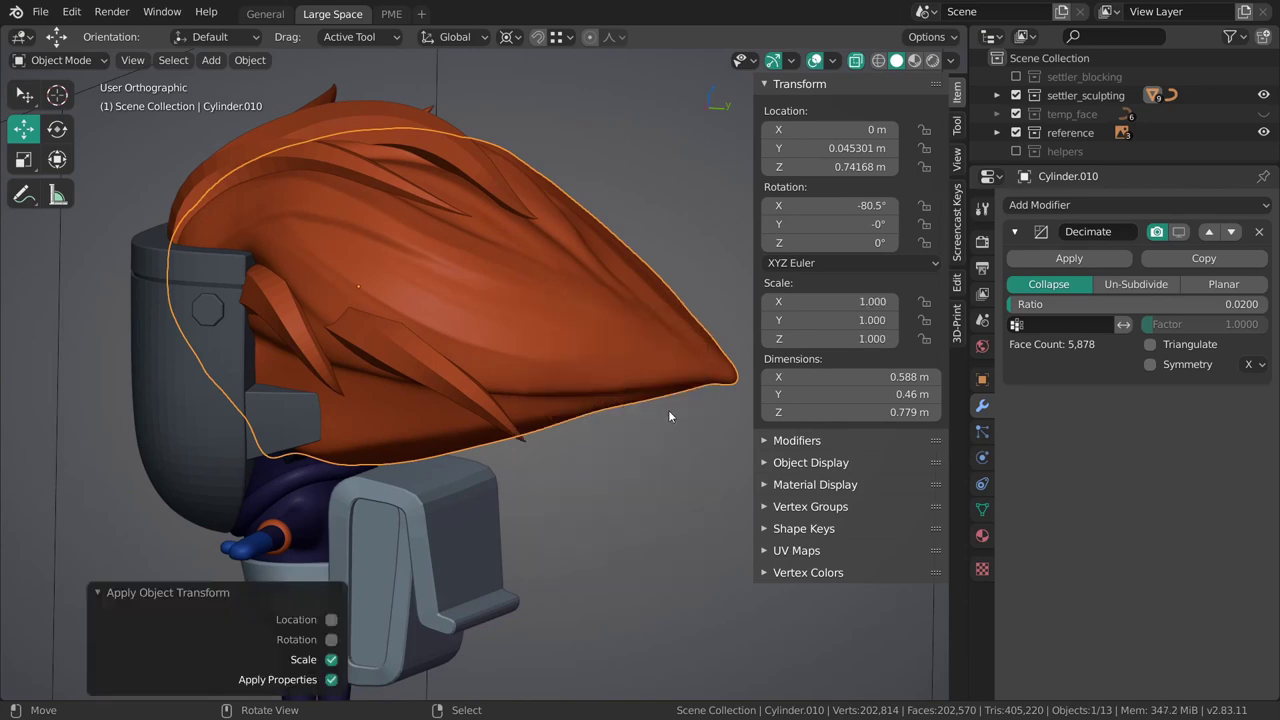
key("KP_1")
key("grave")
left_click(744, 340)
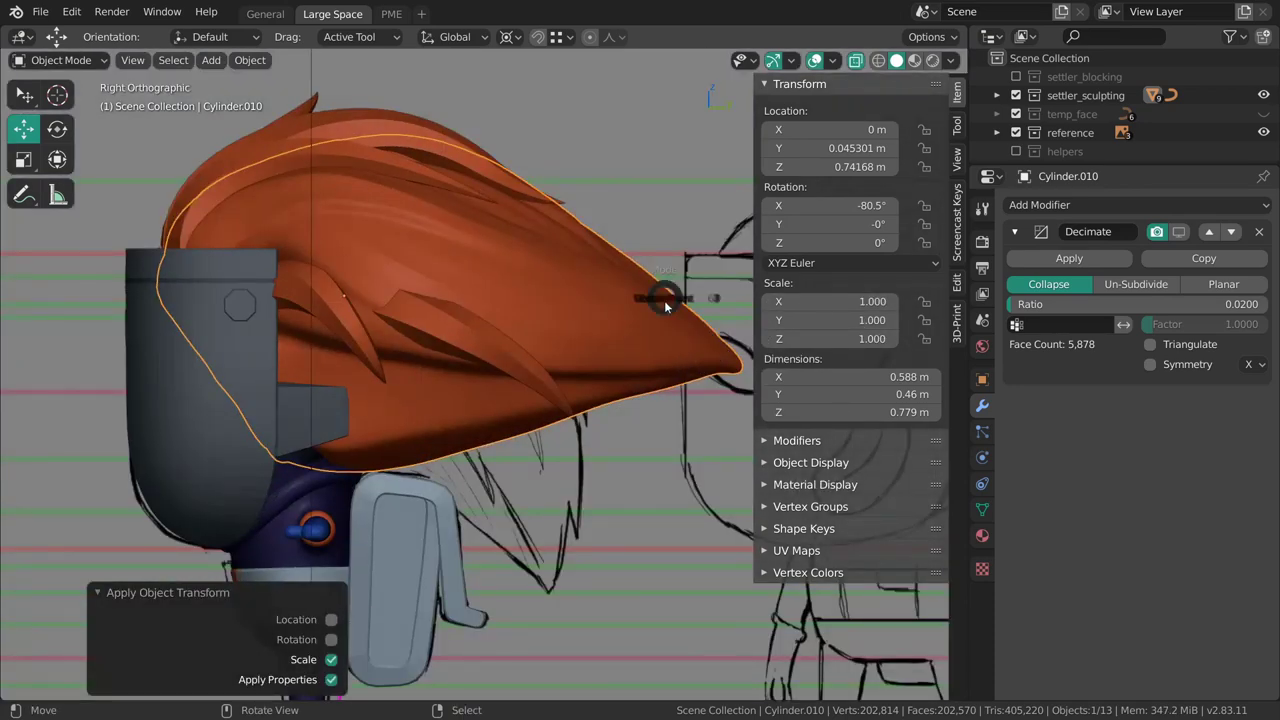
Enter Sculpt Mode on the hair again and hide the transform values.
key("ctrl+Tab")
left_click(667, 356)
mouse_move(670, 362)
middle_mouse_down("shift")
mouse_move(608, 380)
mouse_move(668, 381)
mouse_move(757, 450)
middle_mouse_up("shift")
key("n")
Sharpen the rear hair tip with the Snake Hook brush at varying radii in the right view.
key("f")
left_click(668, 381)
key("f")
left_click(660, 386)
key("f")
left_click(671, 378)
middle_click_drag(757, 450, 654, 447, "shift")
key("f")
left_click(667, 388)
key("f")
left_click(659, 369)
Smooth the end of the hair tip from behind with the Smooth brush at a radius of 74 px.
middle_click_drag(663, 366, 480, 466)
key("s")
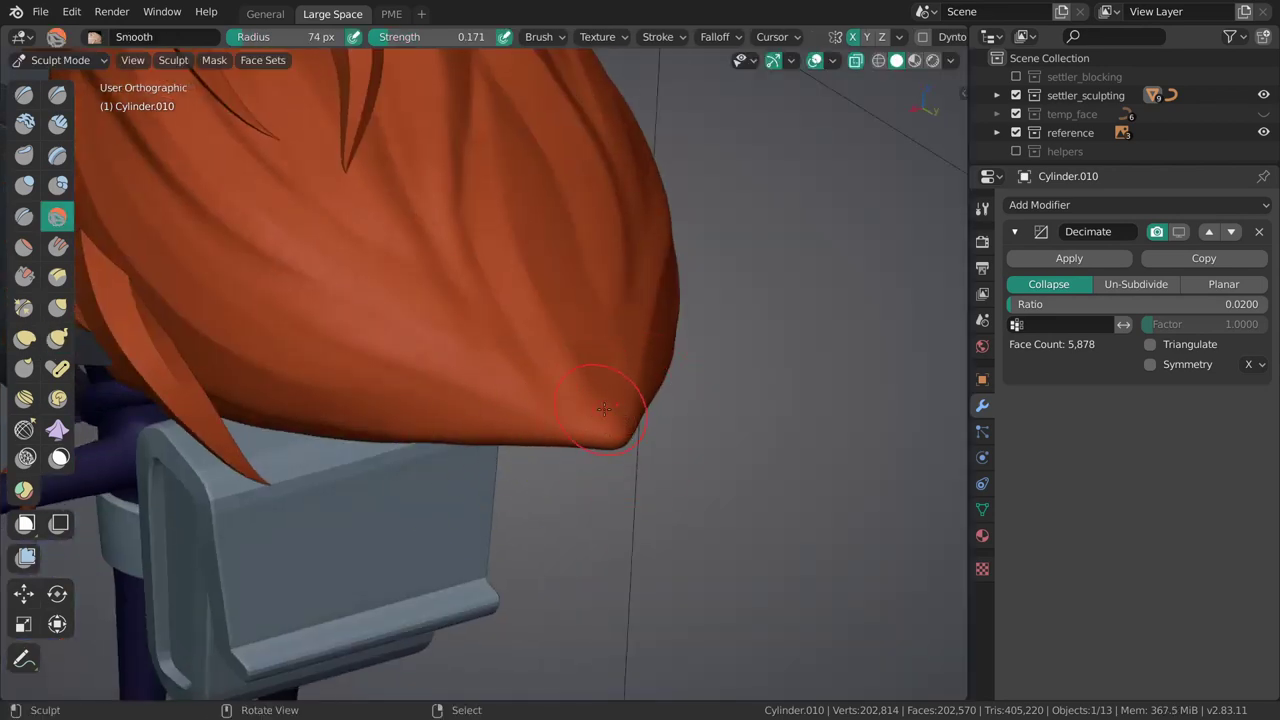
mouse_move(615, 403)
middle_mouse_down()
mouse_move(659, 328)
mouse_move(680, 363)
mouse_move(665, 342)
middle_mouse_up()
Switch to the Snake Hook brush in the right view and nudge the hair tip slightly downward.
key("k")
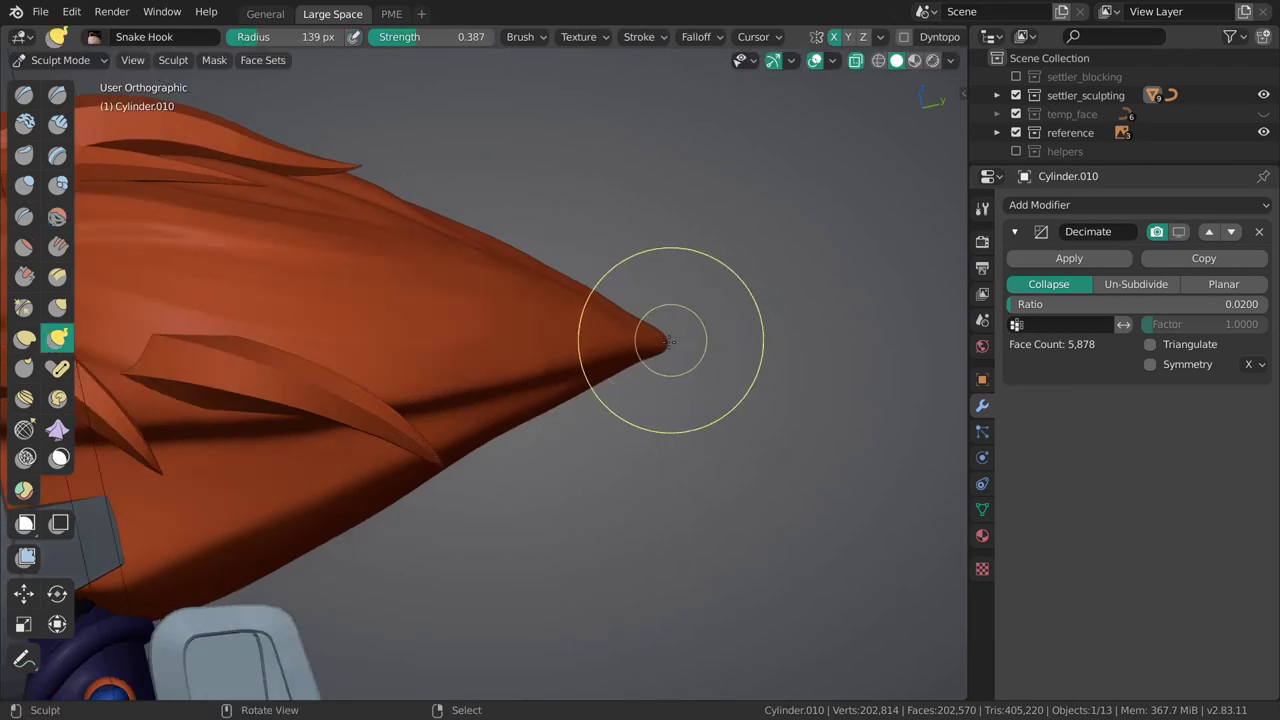
key("grave")
key("grave")
scroll(612, 326, "down", 3)
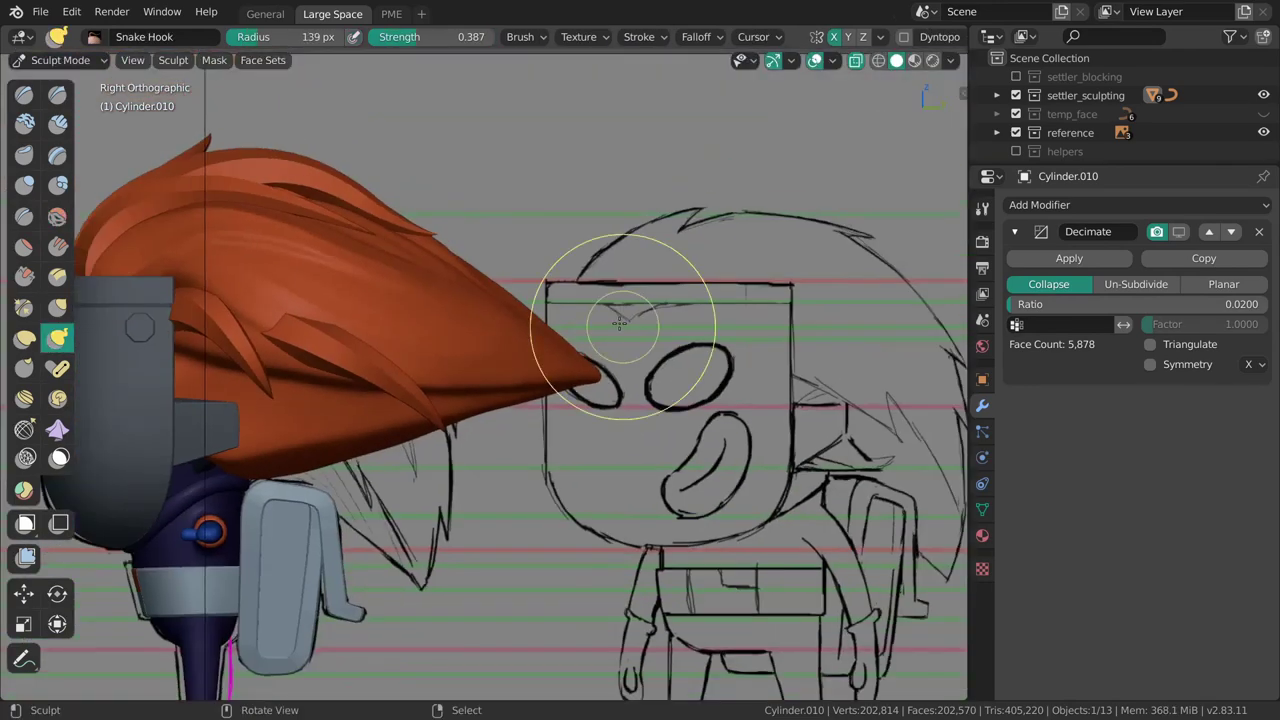
middle_click_drag(609, 325, 706, 346, "shift")
key("f")
left_click(695, 345)
mouse_move(672, 377)
left_mouse_down()
mouse_move(661, 362)
mouse_move(671, 395)
left_mouse_up()
Push the lower contour of the hair slightly upward with the Snake Hook brush at a radius of 288 px.
key("f")
left_click(684, 384)
middle_click_drag(671, 395, 729, 356, "shift")
key("f")
left_click(500, 400)
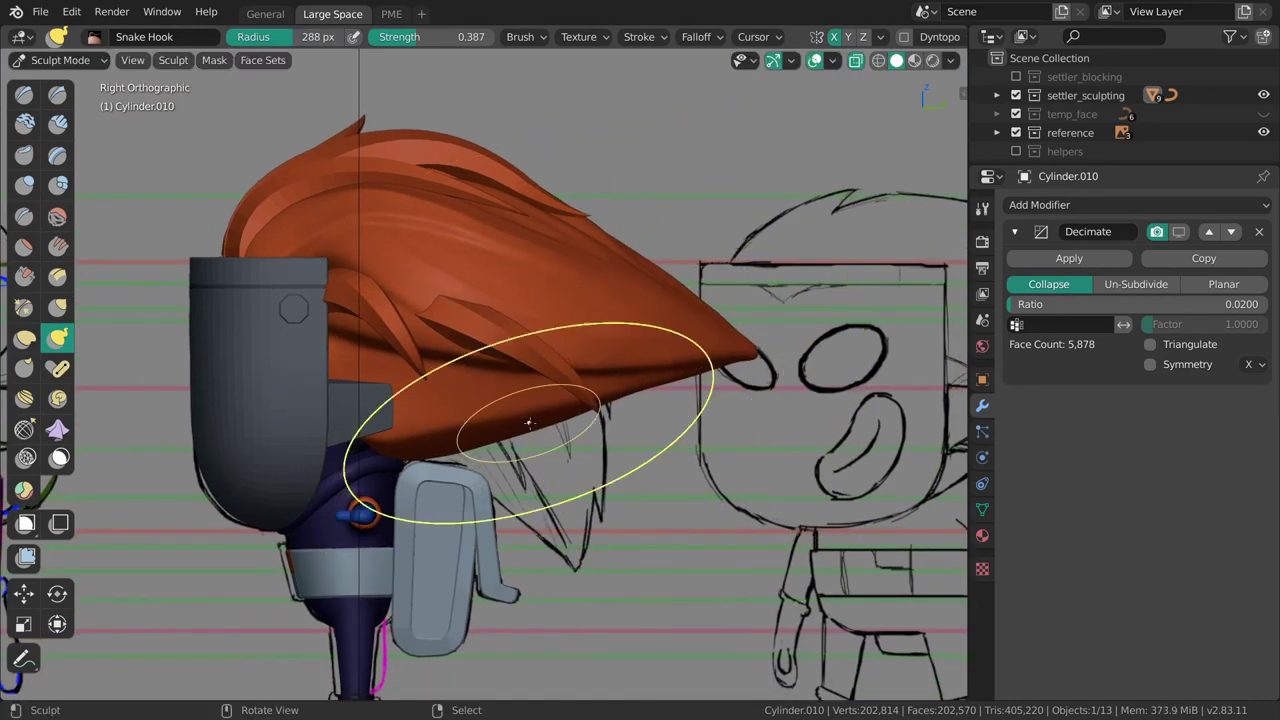
left_click_drag(535, 423, 543, 403)
Nudge the upper rear contour of the hair slightly forward with the Snake Hook brush at a radius of 290 px.
middle_click_drag(592, 345, 641, 443, "shift")
key("f")
left_click(656, 360)
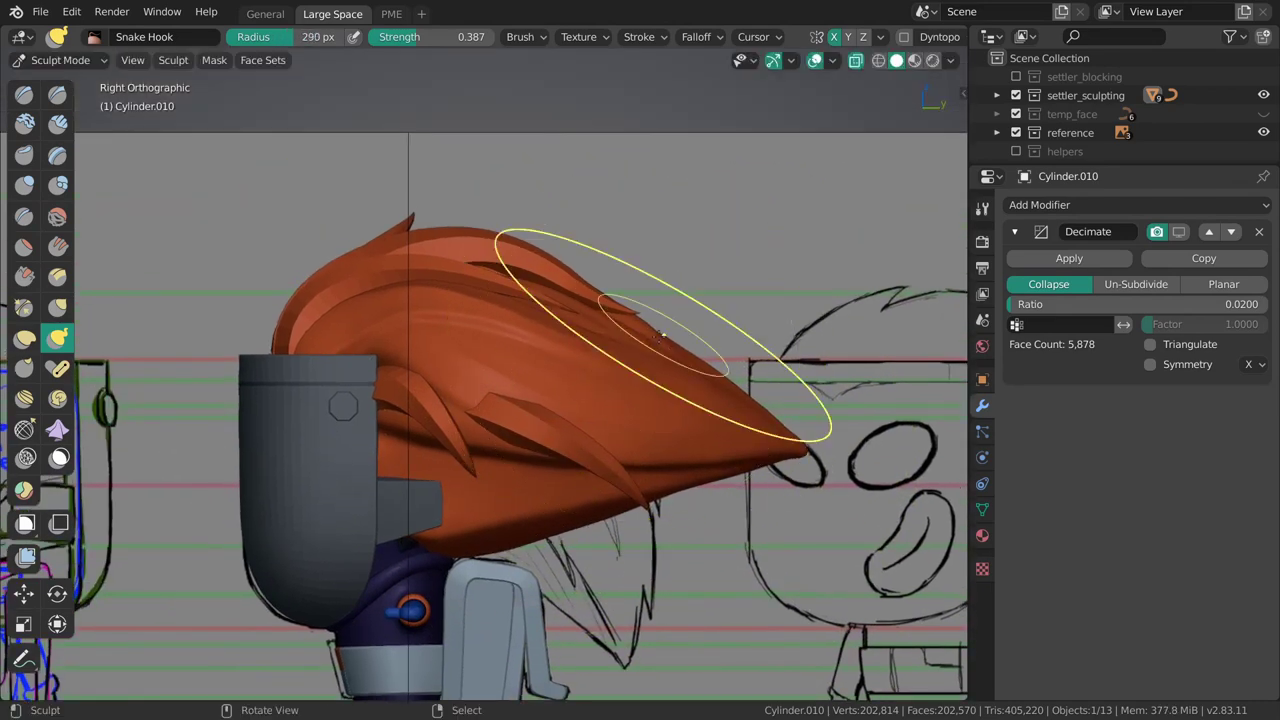
left_click_drag(638, 331, 631, 333)
Hide the hair strand curves and return to Sculpt Mode on the main hair volume.
mouse_move(608, 400)
middle_mouse_down("shift")
mouse_move(626, 326)
mouse_move(612, 375)
middle_mouse_up("shift")
mouse_move(560, 345)
middle_mouse_down("shift")
mouse_move(668, 428)
mouse_move(628, 350)
middle_mouse_up("shift")
key("ctrl+Tab")
left_click(451, 350)
right_click(472, 299)
key("h")
right_click(516, 338)
key("ctrl+Tab")
left_click(486, 334)
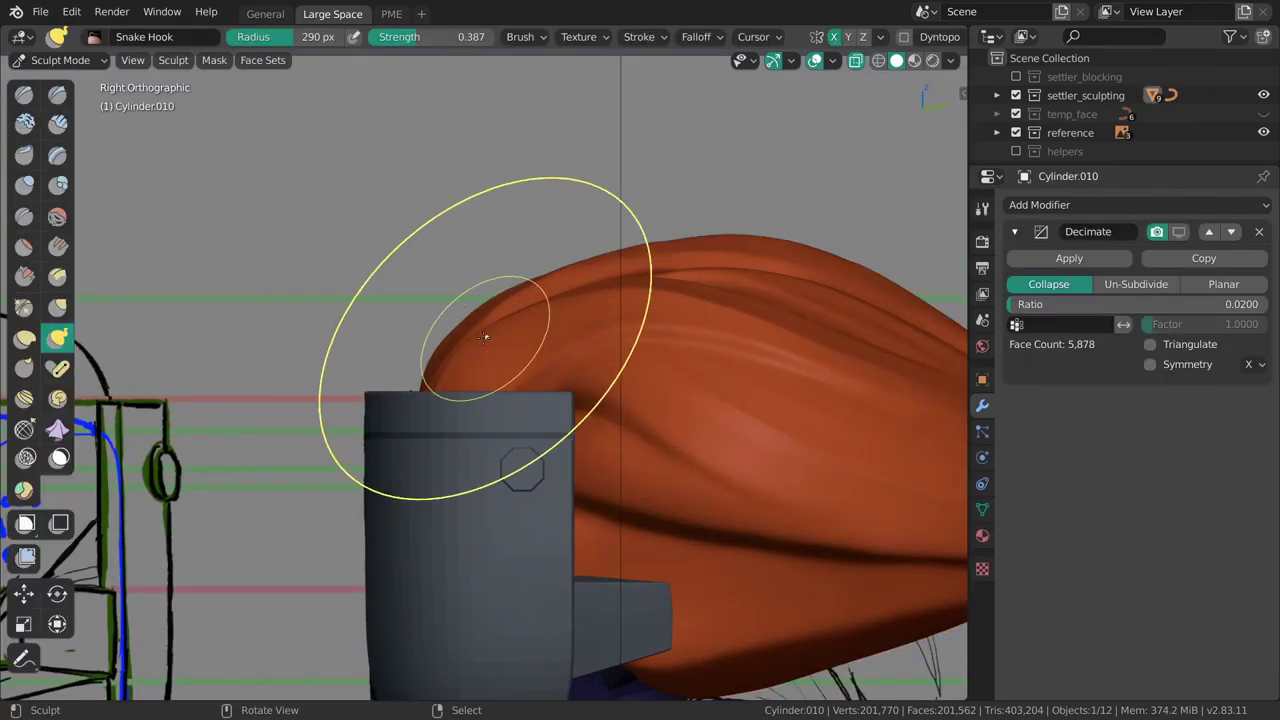
Reshape the front hairline above the head's rim with the Grab 2D brush at a radius of 158 px.
key("g")
key("f")
left_click(439, 314)
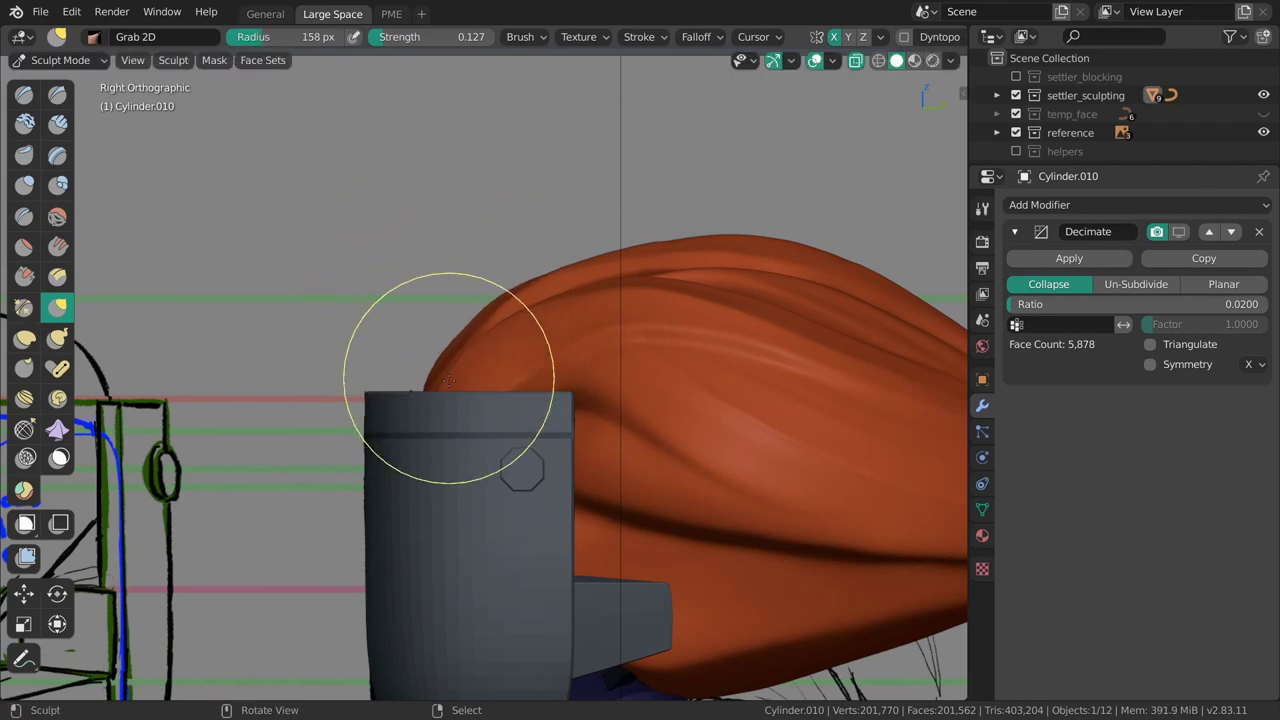
left_click_drag(490, 278, 527, 284)
left_click_drag(460, 314, 466, 338)
Adjust the top contour of the hair volume in the right view with a resized Grab 2D brush.
key("f")
left_click(751, 300)
left_click_drag(666, 243, 649, 221)
key("f")
left_click(606, 228)
scroll(668, 290, "down", 3)
scroll(472, 319, "up", 3)
key("f")
left_click(415, 355)
Leave Sculpt Mode, unhide the hair strands and enter Edit Mode on the BezierCurve.
key("Tab")
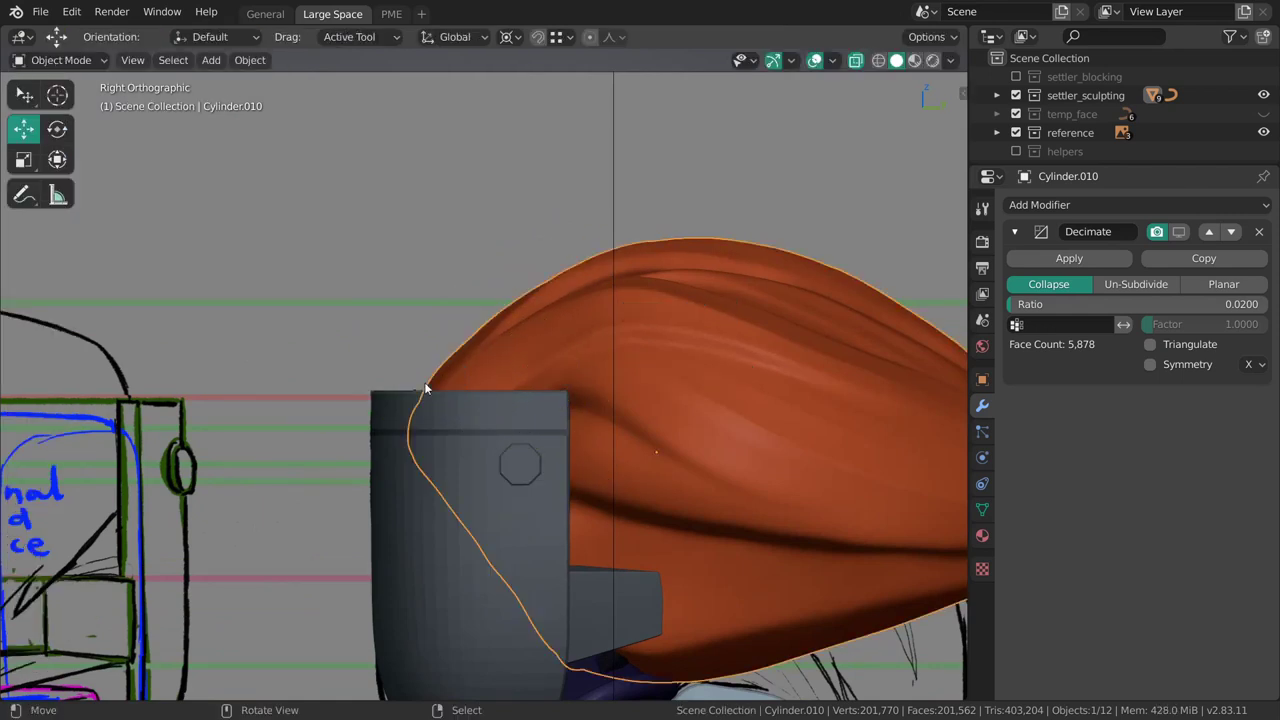
key("alt+h")
right_click(460, 318)
key("Tab")
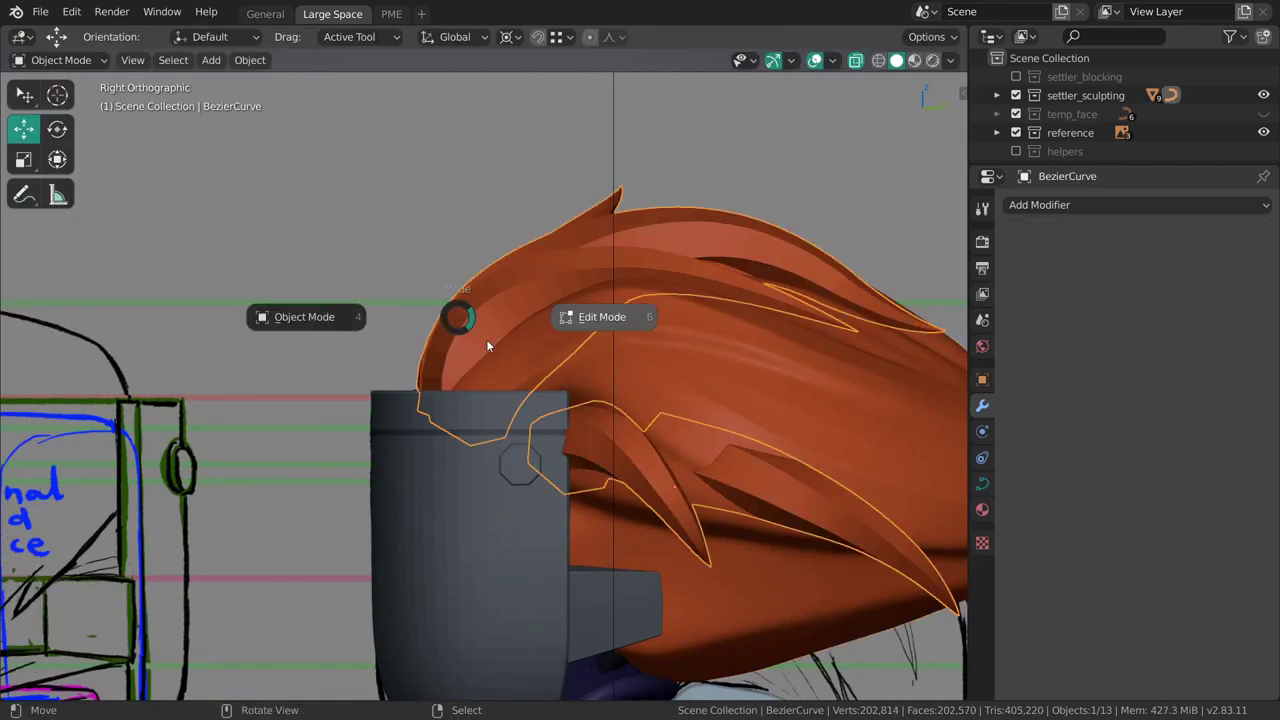
left_click(582, 315)
Nudge and rotate the root control point of a front strand, and undo the last adjustment.
middle_click_drag(582, 315, 565, 335)
key("w")
middle_click_drag(469, 407, 480, 400)
left_click_drag(459, 396, 468, 396)
middle_click_drag(525, 395, 590, 380)
key("r")
left_click_drag(590, 401, 589, 395)
middle_click_drag(576, 372, 605, 370)
left_click_drag(590, 380, 619, 388)
scroll(590, 450, "down", 4)
key("ctrl+z")
Rotate the selected front strand's root control point and move it slightly forward to fit the hairline.
middle_click_drag(567, 696, 590, 523, "shift")
scroll(590, 523, "up", 3, "shift")
key("period")
left_click(590, 345)
scroll(588, 338, "up", 5)
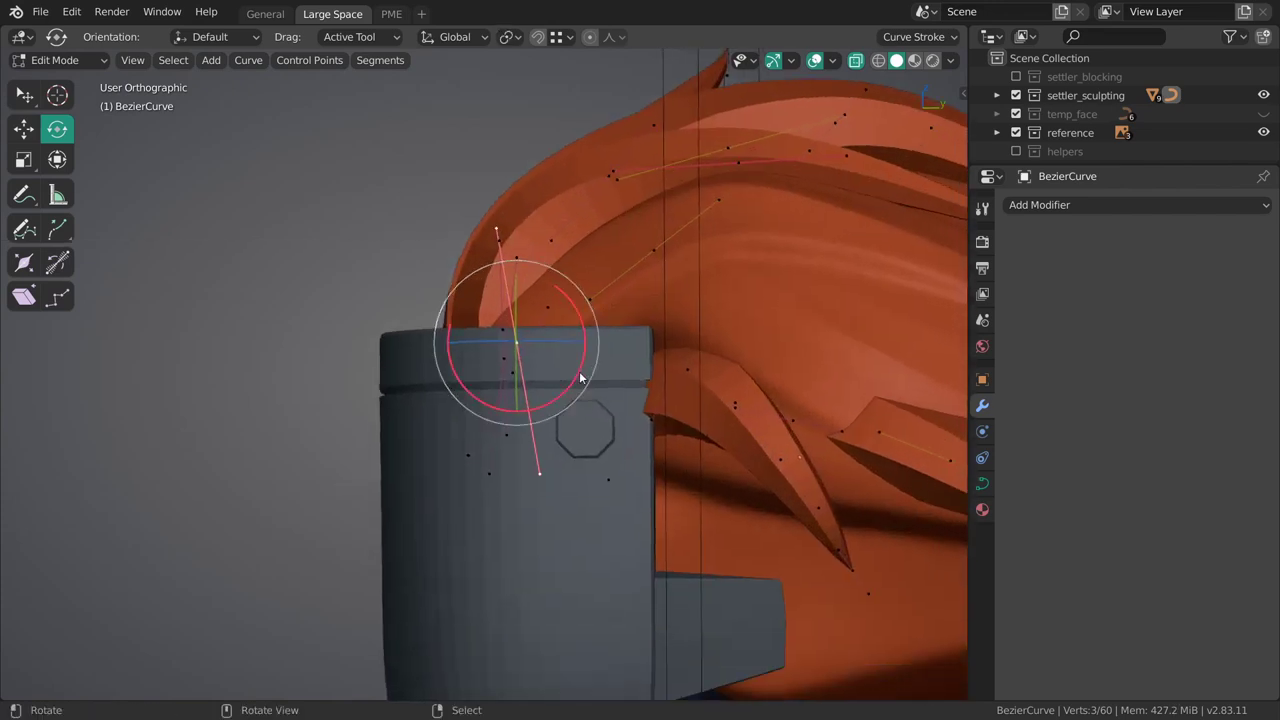
scroll(578, 367, "up", 1)
left_click_drag(678, 322, 690, 389)
key("g")
left_click_drag(522, 300, 511, 302)
Select another strand's root control point, rotate it and move it to follow the front hairline.
middle_click_drag(511, 300, 530, 394, "shift")
right_click(524, 416)
key("r")
left_click_drag(680, 388, 682, 446)
middle_click_drag(590, 388, 640, 402)
key("g")
left_click_drag(637, 374, 664, 354)
Select the next front strand's root control point and move it slightly downward behind the head's rim.
key("r")
right_click(611, 440)
middle_click_drag(649, 434, 699, 370)
key("g")
left_click_drag(700, 371, 701, 381)
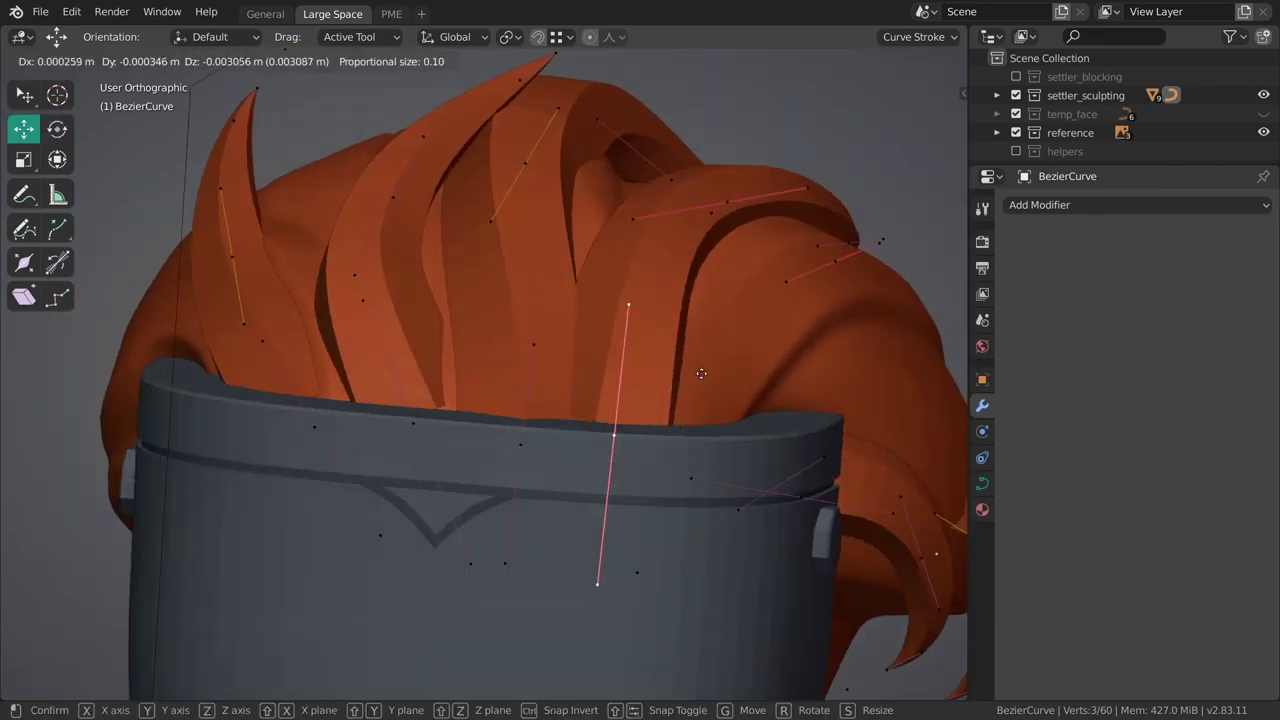
left_click(672, 372)
Tilt the root of another front strand and move it so it sits against the hair volume.
middle_click_drag(672, 372, 718, 398)
left_click(487, 390)
middle_click_drag(487, 390, 647, 436)
key("ctrl+t")
left_click_drag(691, 461, 673, 352)
middle_click_drag(636, 380, 548, 477)
key("g")
left_click_drag(586, 465, 553, 418)
Select the neighbouring strand's root control point, tilt it slightly and nudge it into place.
right_click(604, 477)
middle_click_drag(646, 479, 708, 437)
key("ctrl+t")
mouse_move(710, 464)
left_mouse_down()
mouse_move(714, 495)
mouse_move(718, 441)
left_mouse_up()
key("g")
left_click_drag(620, 467, 626, 456)
Adjust the root position of the outermost front strand and undo the last change.
middle_click_drag(626, 456, 732, 557, "shift")
right_click(554, 453)
middle_click_drag(554, 453, 580, 415)
middle_click_drag(450, 433, 620, 437, "shift")
left_click_drag(590, 438, 591, 457)
middle_click_drag(591, 457, 520, 482)
left_click_drag(577, 487, 582, 490)
middle_click_drag(450, 420, 503, 404)
key("ctrl+z")
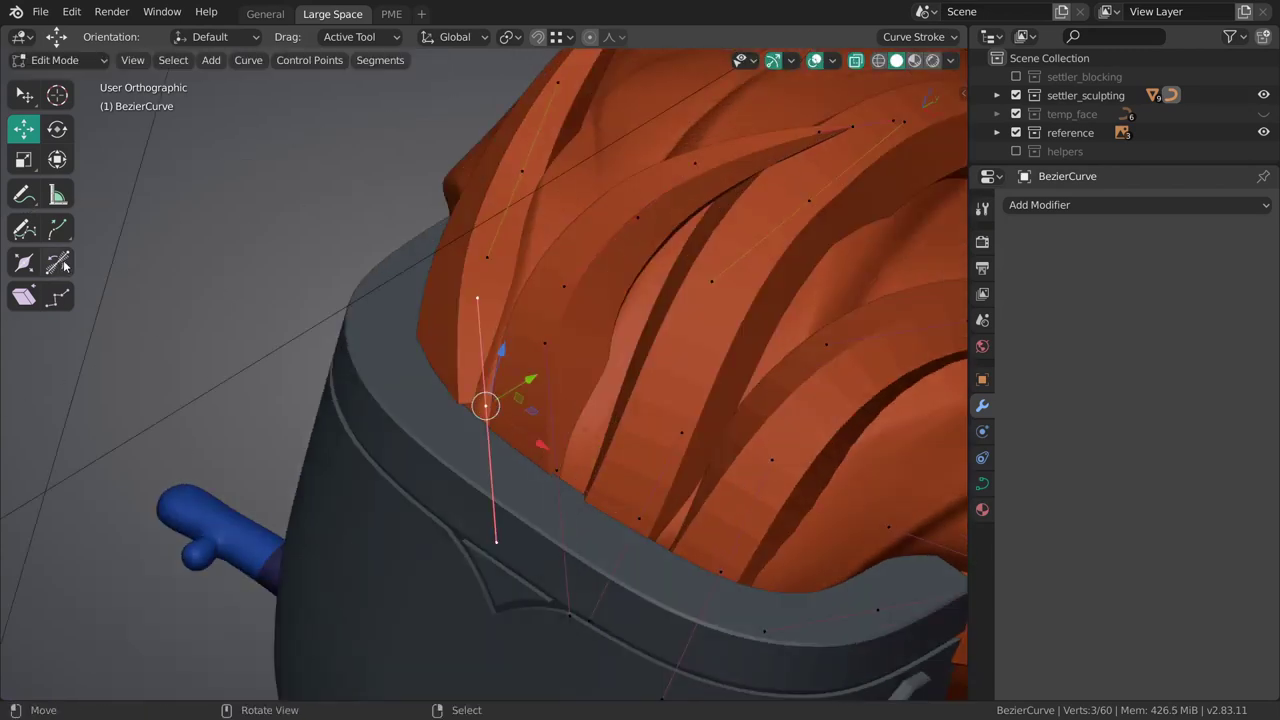
Activate the Tilt tool, and reposition the selected strand root with the Move tool.
left_click(57, 262)
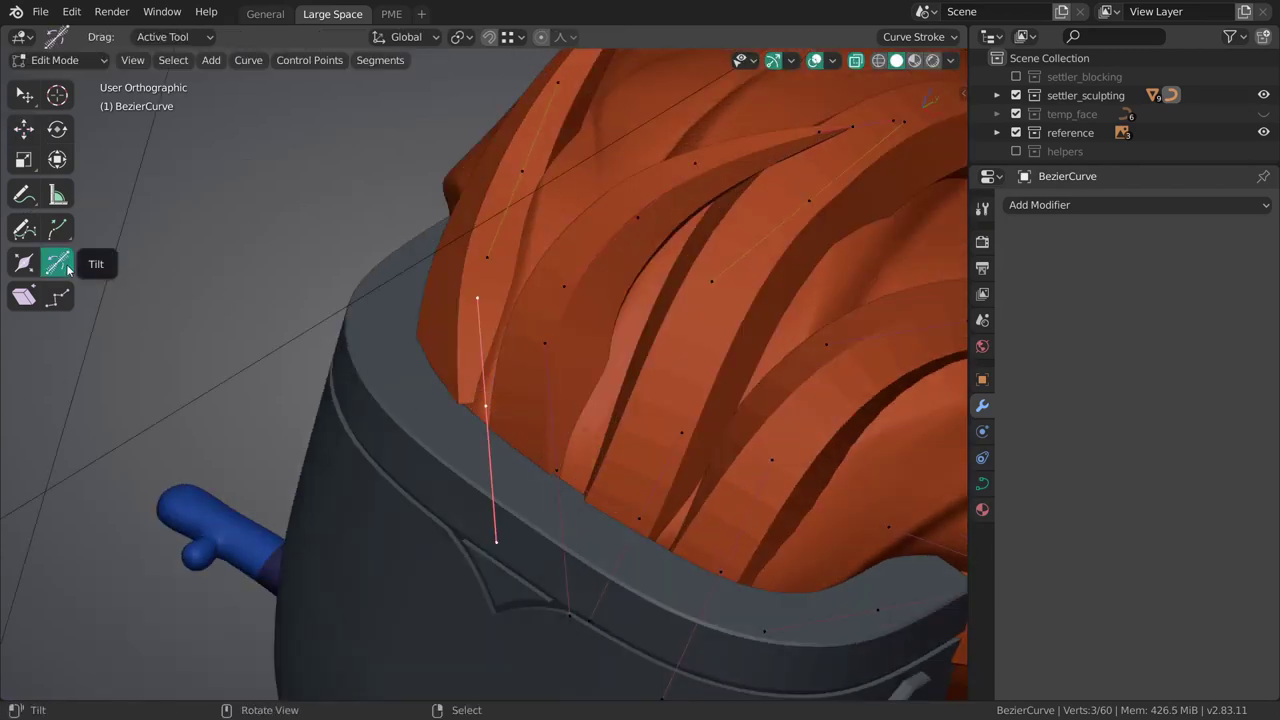
middle_click_drag(780, 572, 480, 430)
key("g")
left_click_drag(479, 427, 488, 443)
middle_click_drag(522, 426, 540, 586, "shift")
Make a small adjustment to a control point on the upper front strands in the right view.
key("alt+a")
scroll(578, 400, "down", 3)
key("KP_3")
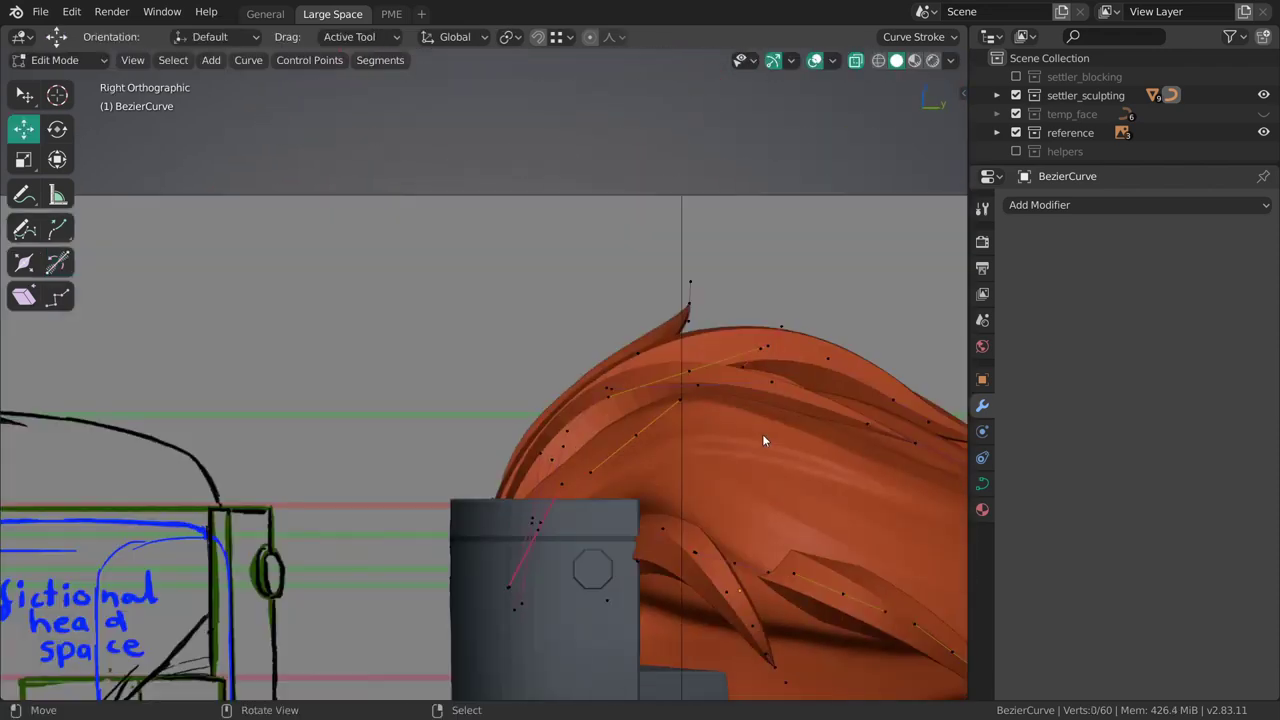
middle_click_drag(645, 411, 595, 376, "shift")
middle_click_drag(637, 278, 626, 282, "shift")
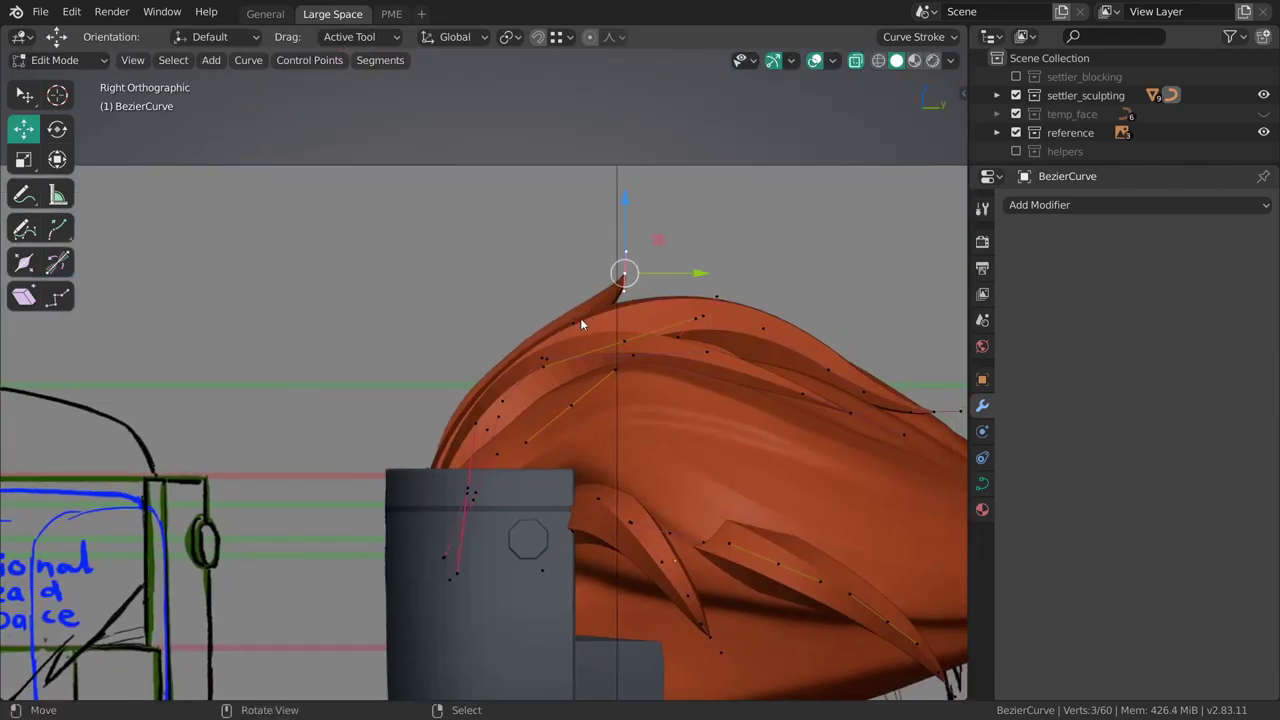
left_click(541, 357)
left_click_drag(546, 368, 547, 366)
middle_click_drag(547, 366, 852, 436)
Try tilting the root control point of the middle front strand.
key("alt+a")
middle_click_drag(616, 380, 622, 408, "shift")
middle_click_drag(672, 467, 588, 442)
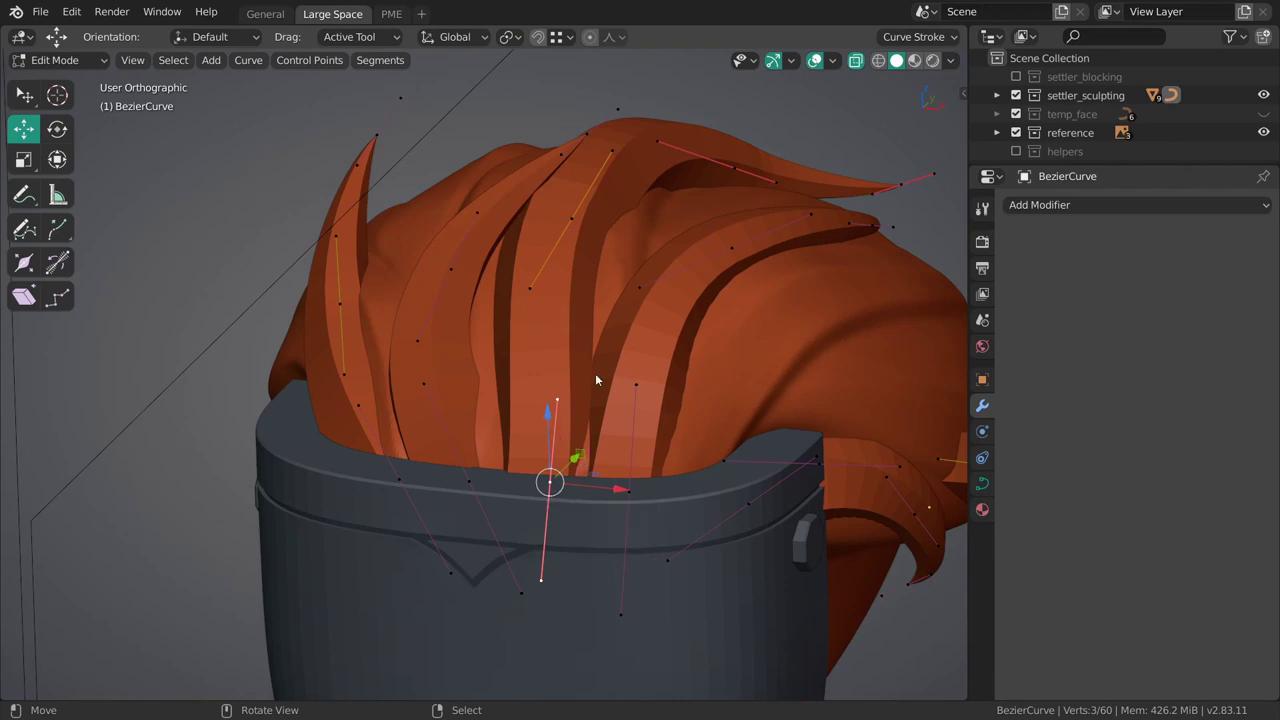
middle_click_drag(603, 447, 564, 450)
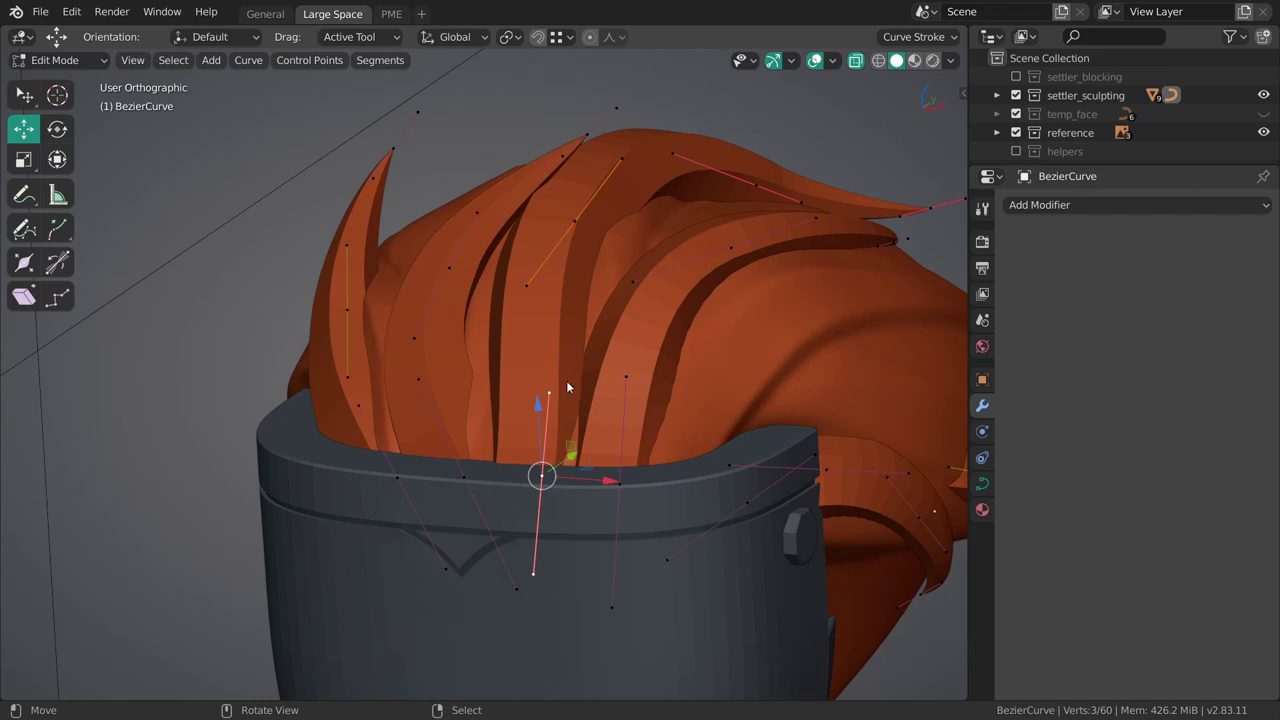
key("ctrl+t")
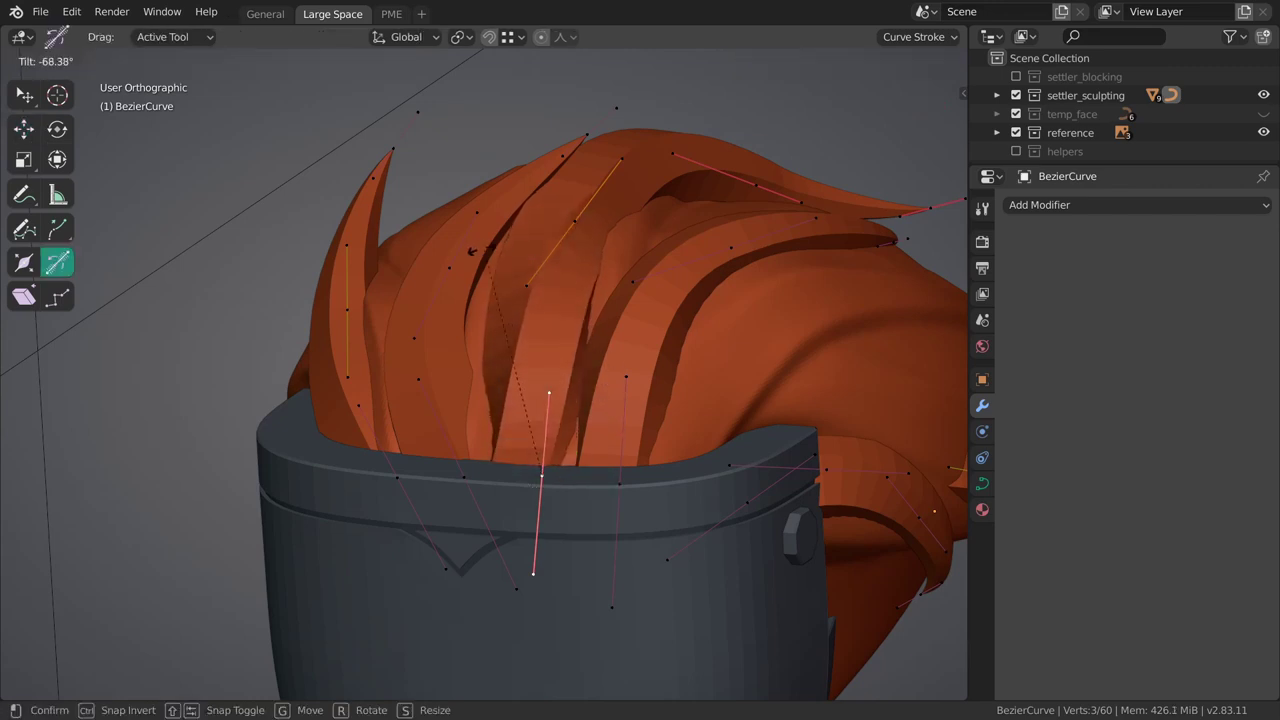
left_click_drag(640, 492, 582, 434)
key("ctrl+z")
Check the tilt value of the middle front strand's root control point in the transform values.
key("n")
left_click(760, 457)
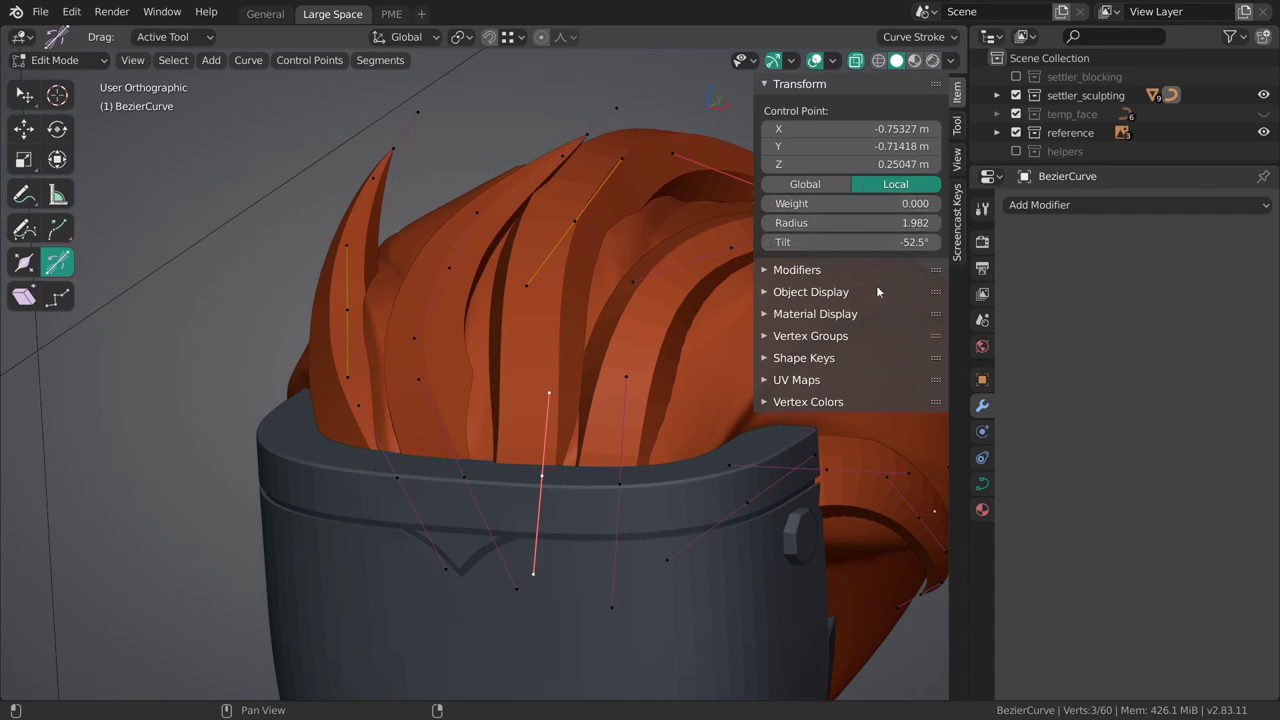
key("n")
left_click(572, 390)
mouse_move(622, 362)
middle_mouse_down("shift")
mouse_move(650, 442)
mouse_move(824, 446)
mouse_move(758, 444)
mouse_move(638, 355)
middle_mouse_up("shift")
Leave Edit Mode on the strands and enter Sculpt Mode on the main hair volume.
key("Tab")
scroll(636, 434, "down", 2)
key("alt+a")
right_click(751, 424)
middle_click_drag(751, 424, 554, 398, "shift")
key("ctrl+Tab")
left_click(632, 470)
middle_click_drag(632, 466, 608, 334, "ctrl")
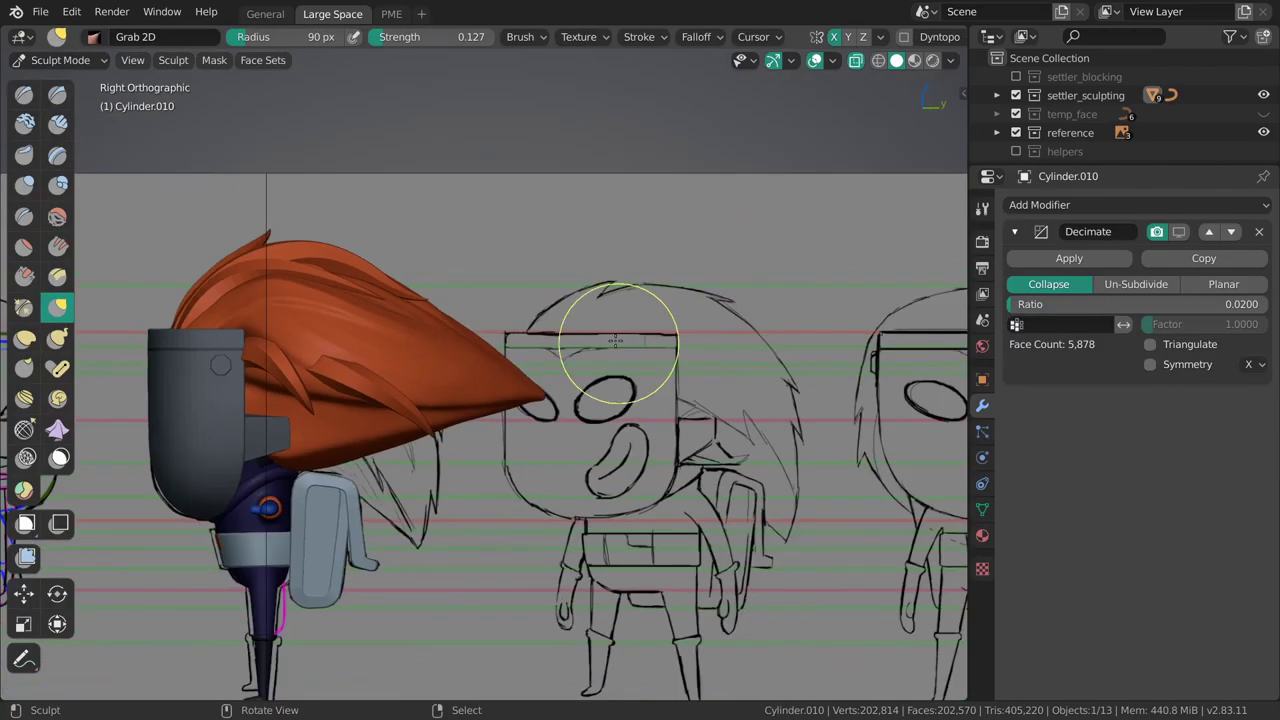
Pull the rear end of the hair inward with the Grab 2D brush, starting at a radius of 243 px.
middle_click_drag(537, 368, 650, 371, "shift")
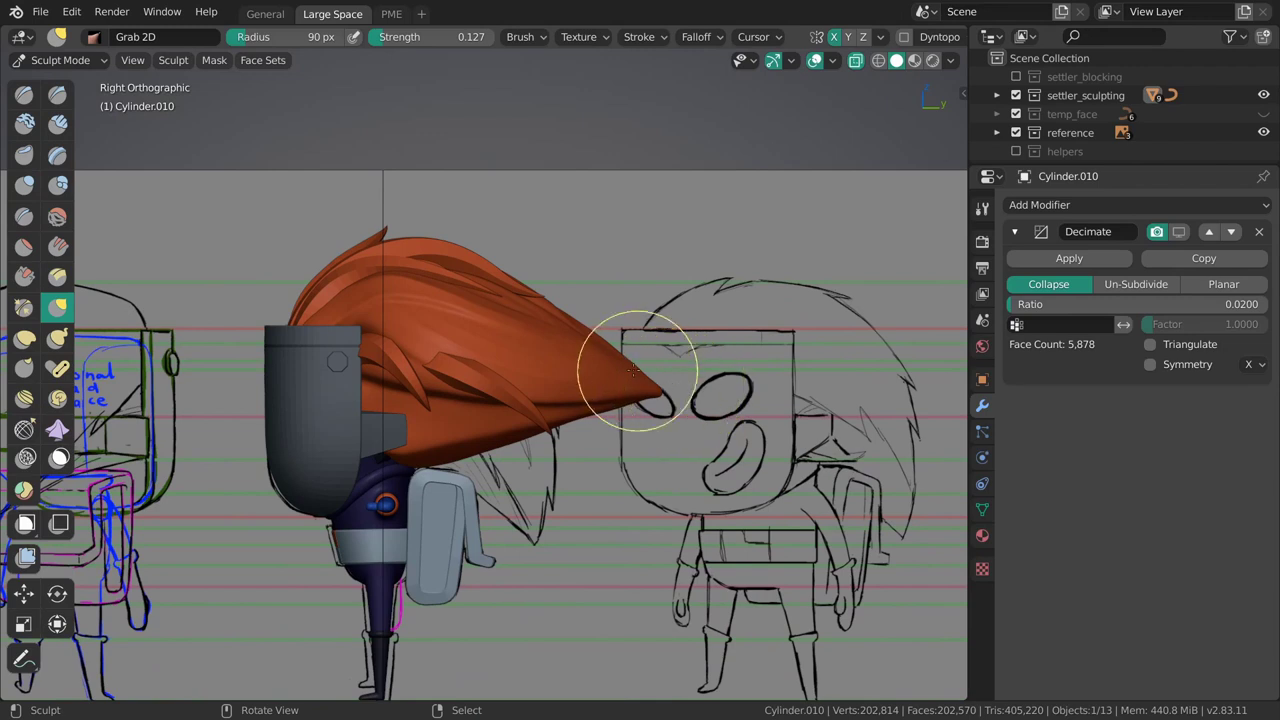
key("g")
scroll(660, 385, "up", 1)
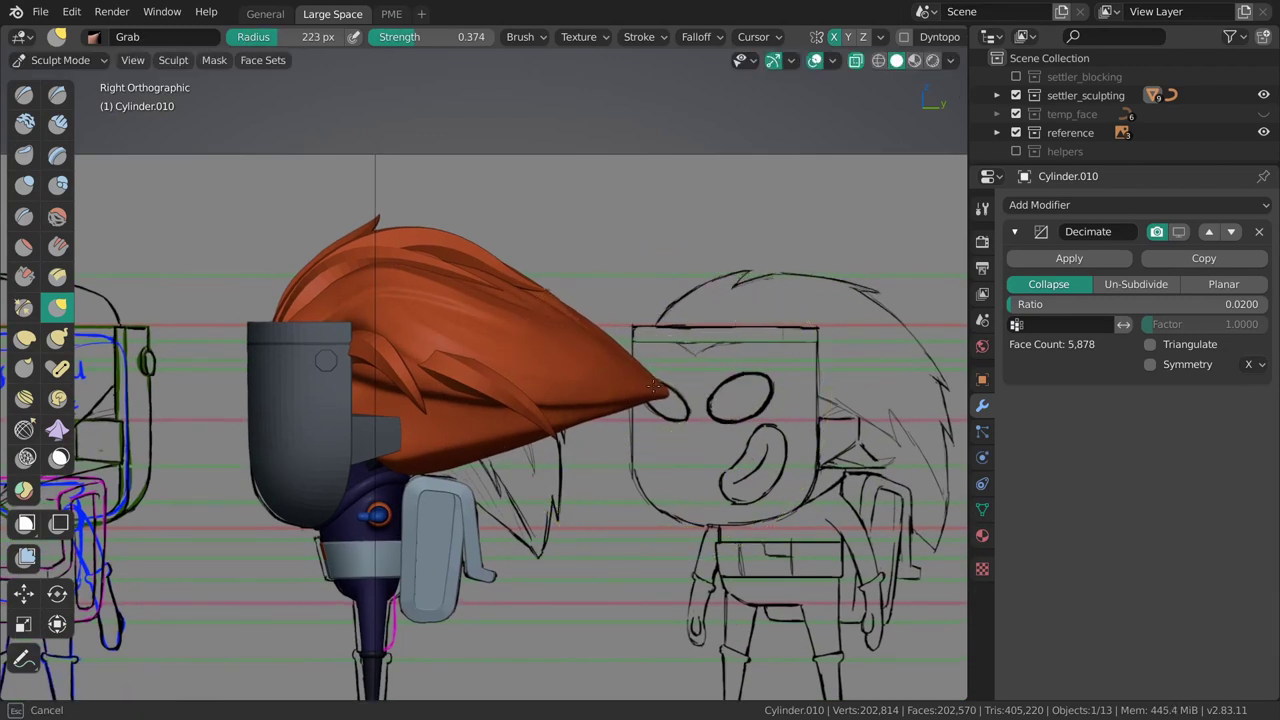
key("g")
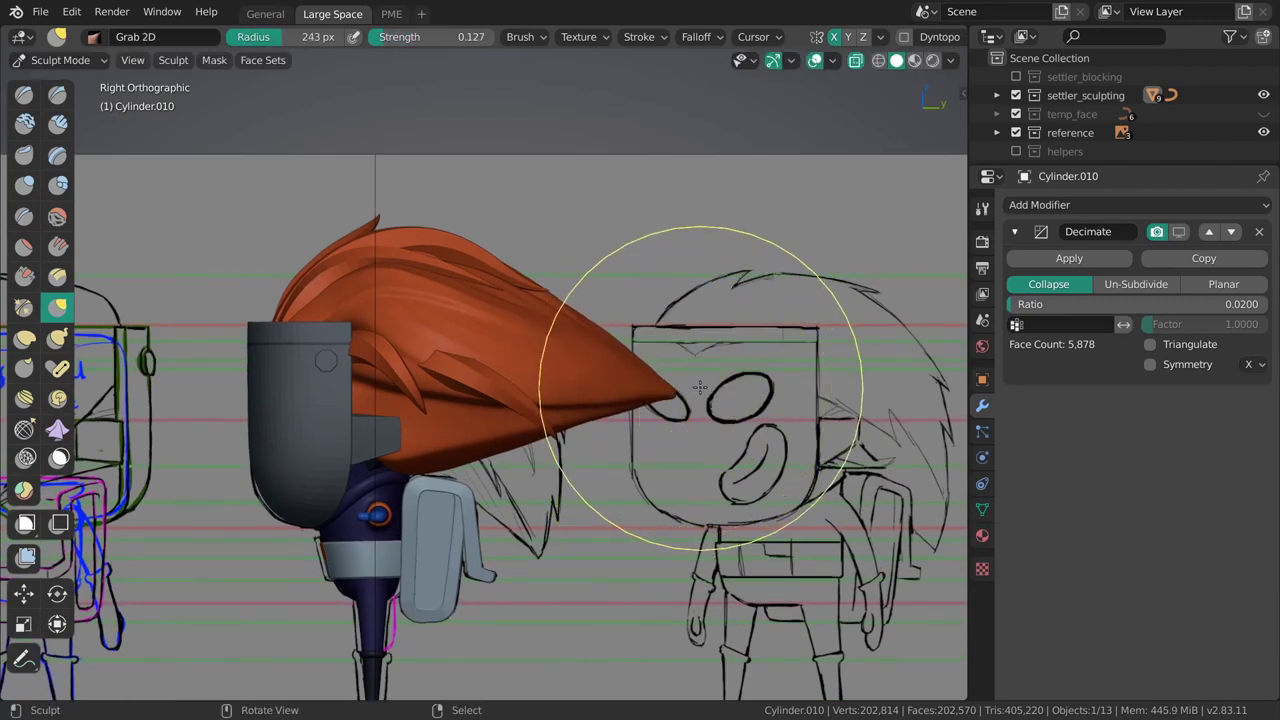
key("f")
left_click_drag(624, 386, 512, 380)
left_click(832, 391)
key("f")
left_click(772, 390)
left_click_drag(607, 367, 545, 367)
Shorten the rear hair tip further toward the head with varying Grab 2D brush sizes.
key("f")
left_click(844, 368)
key("f")
left_click(836, 389)
left_click_drag(682, 388, 638, 384)
middle_click_drag(666, 374, 735, 414, "ctrl")
key("f")
left_click(656, 412)
left_click_drag(726, 396, 698, 398)
Refine the pointed rear hair tip with the Grab 2D brush at radii between 81 and 280 px.
key("f")
key("f")
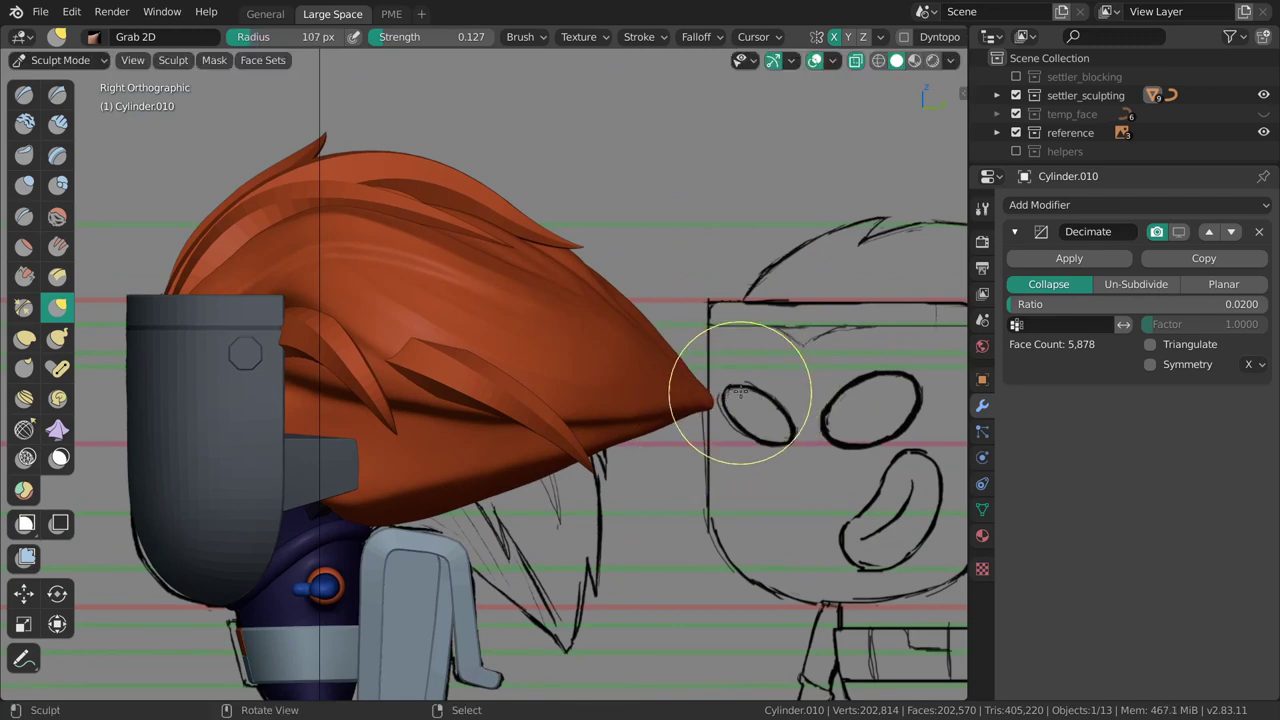
scroll(755, 408, "up", 4)
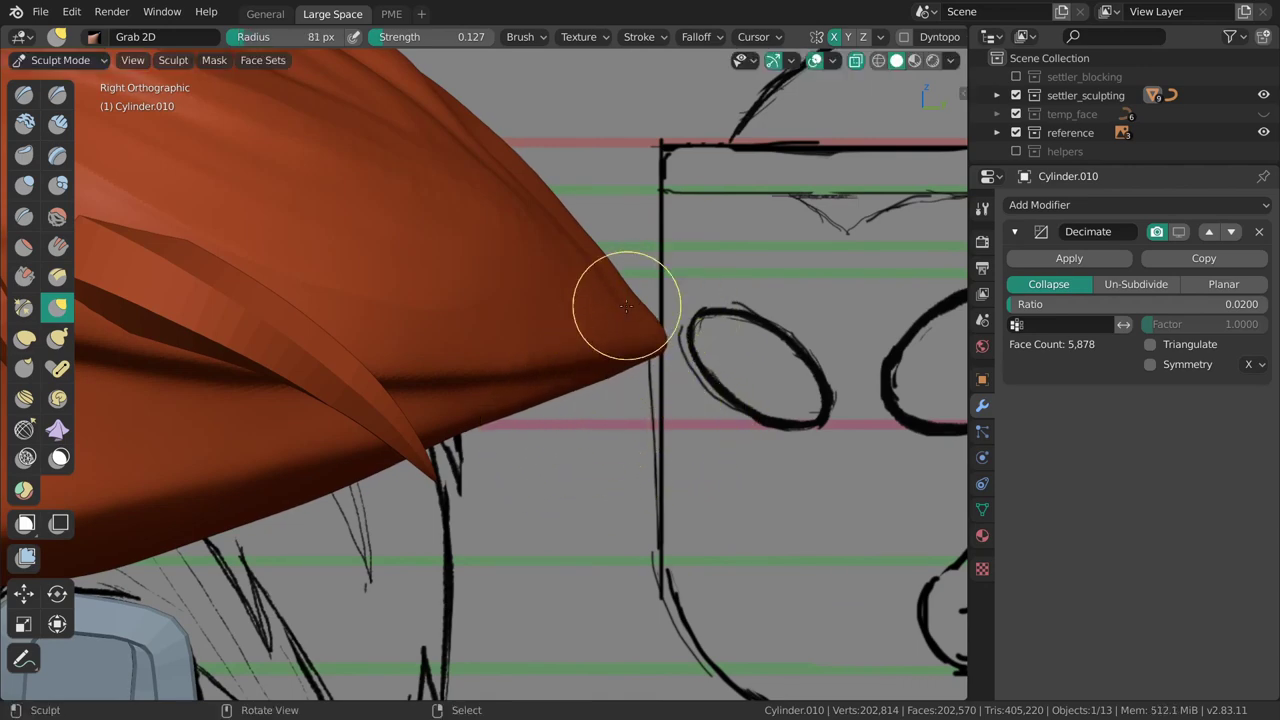
scroll(663, 343, "down", 4)
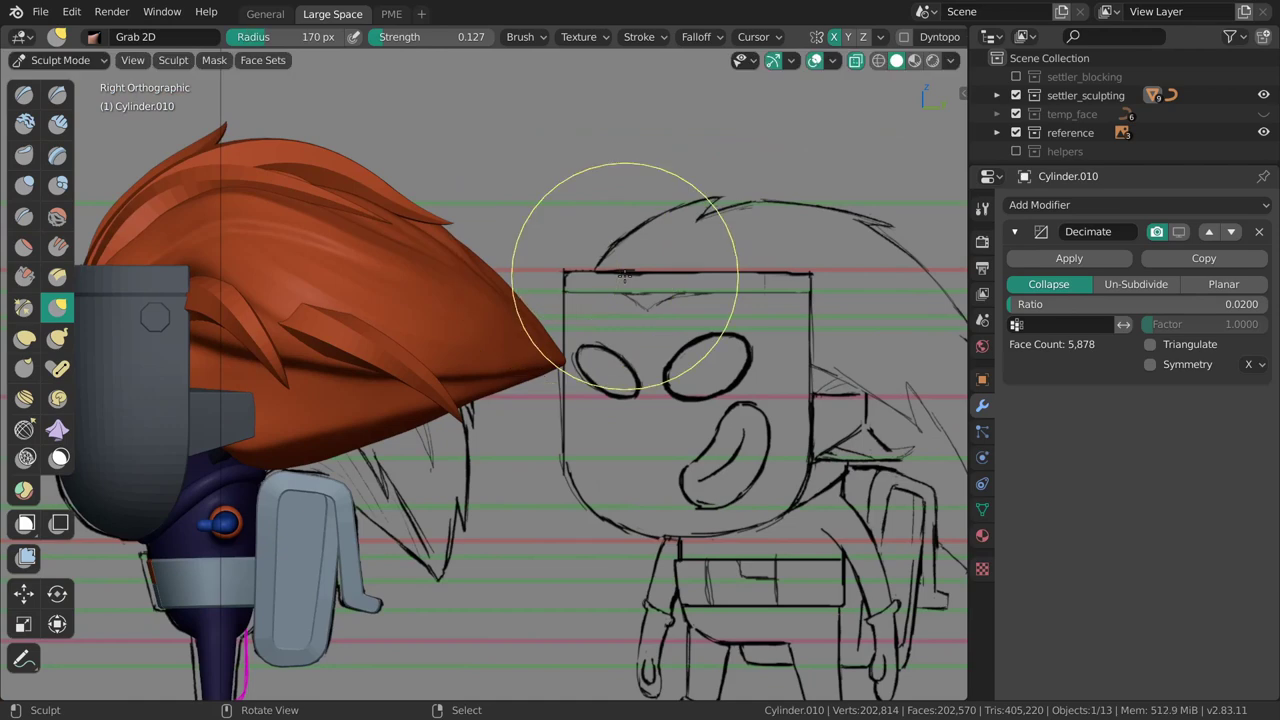
scroll(663, 369, "down", 1)
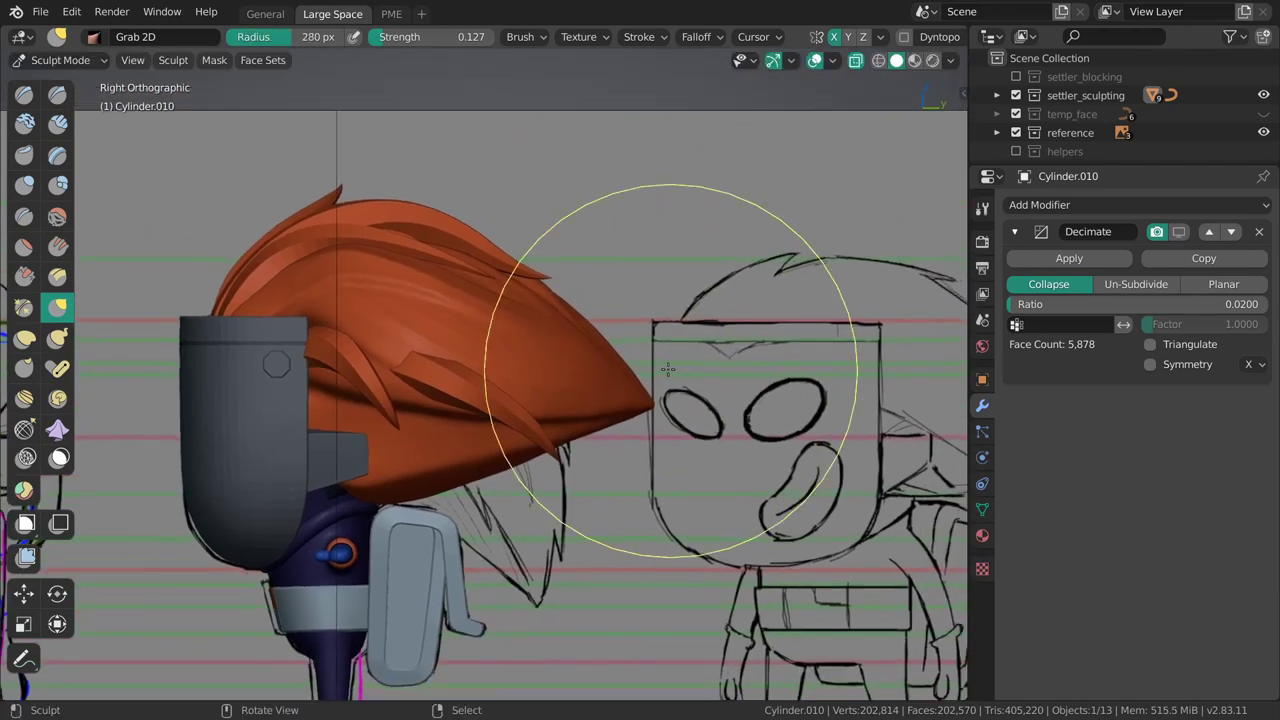
Switch the main hair volume from Sculpt Mode to Object Mode in the front orthographic view.
middle_click_drag(676, 387, 703, 355, "shift")
key("grave")
left_click(686, 377)
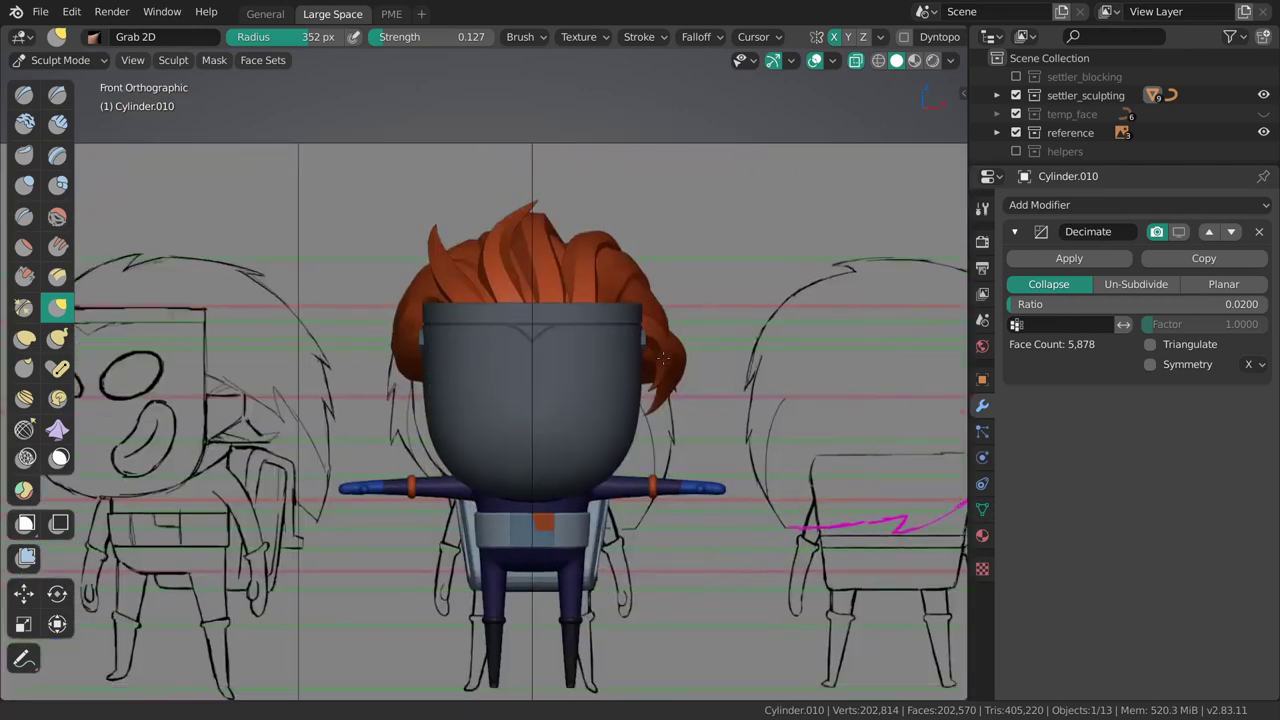
key("ctrl+Tab")
left_click(630, 380)
Examine how the front hair strands sit on the head from below and from the front.
right_click(727, 357)
middle_click_drag(727, 357, 634, 232)
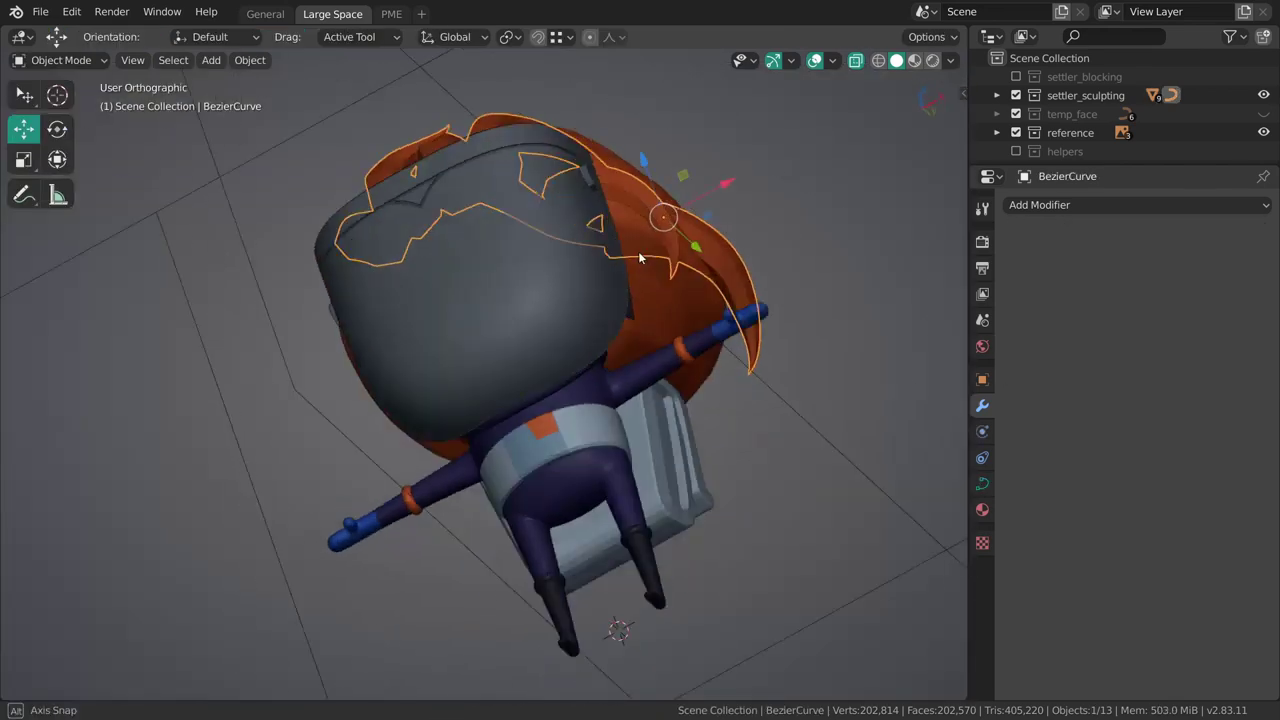
middle_click_drag(670, 362, 623, 395, "shift")
key("alt+a")
key("grave")
left_click(570, 402)
scroll(570, 405, "down", 2)
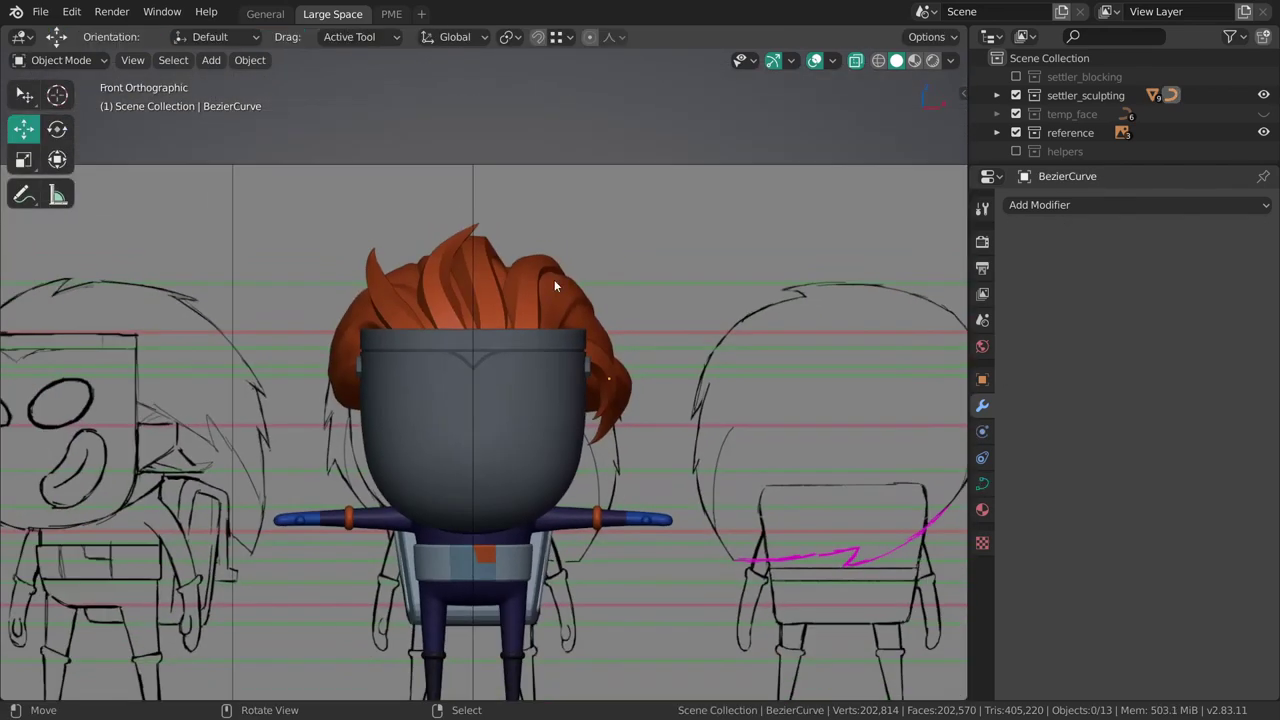
Try moving the front hair strands up off the head, and undo the move.
middle_click_drag(543, 313, 524, 323)
key("g")
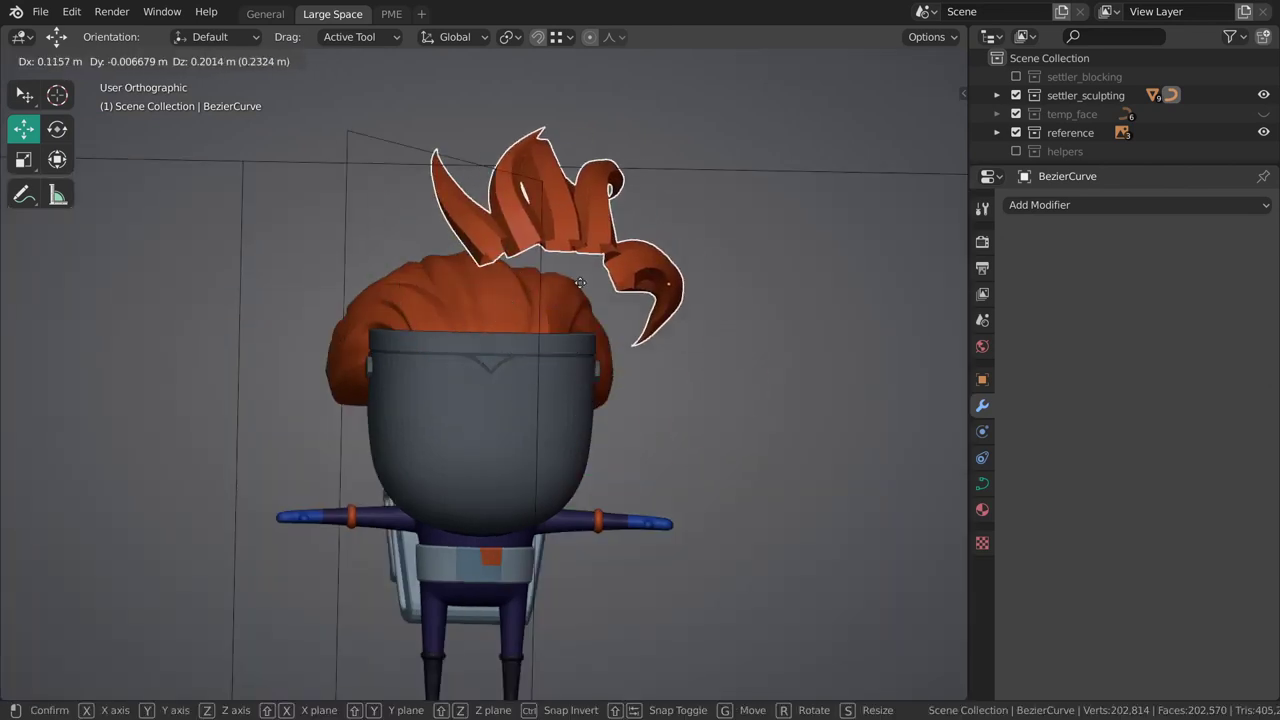
left_click(622, 345, "ctrl")
key("ctrl+z")
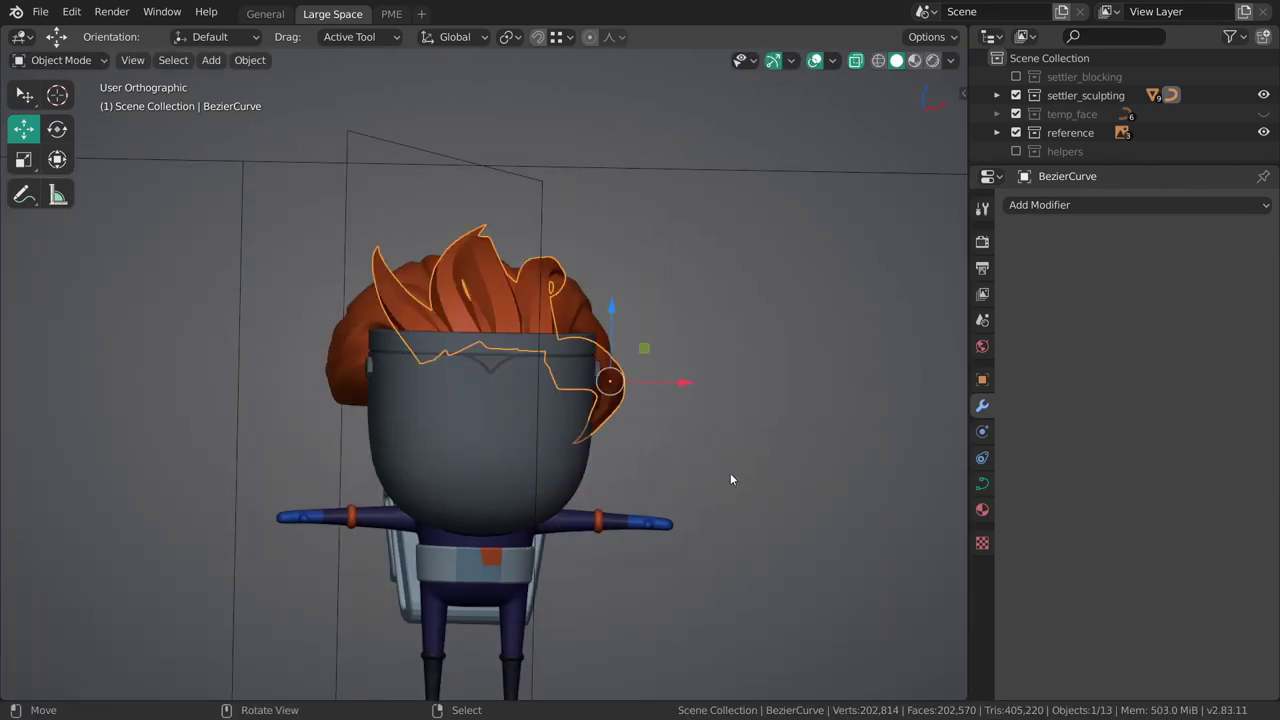
Hide the front hair strands and select the main hair volume.
middle_click_drag(652, 398, 598, 386)
key("h")
right_click(596, 388)
middle_click_drag(702, 391, 530, 448)
key("ctrl+Tab")
left_click(688, 460)
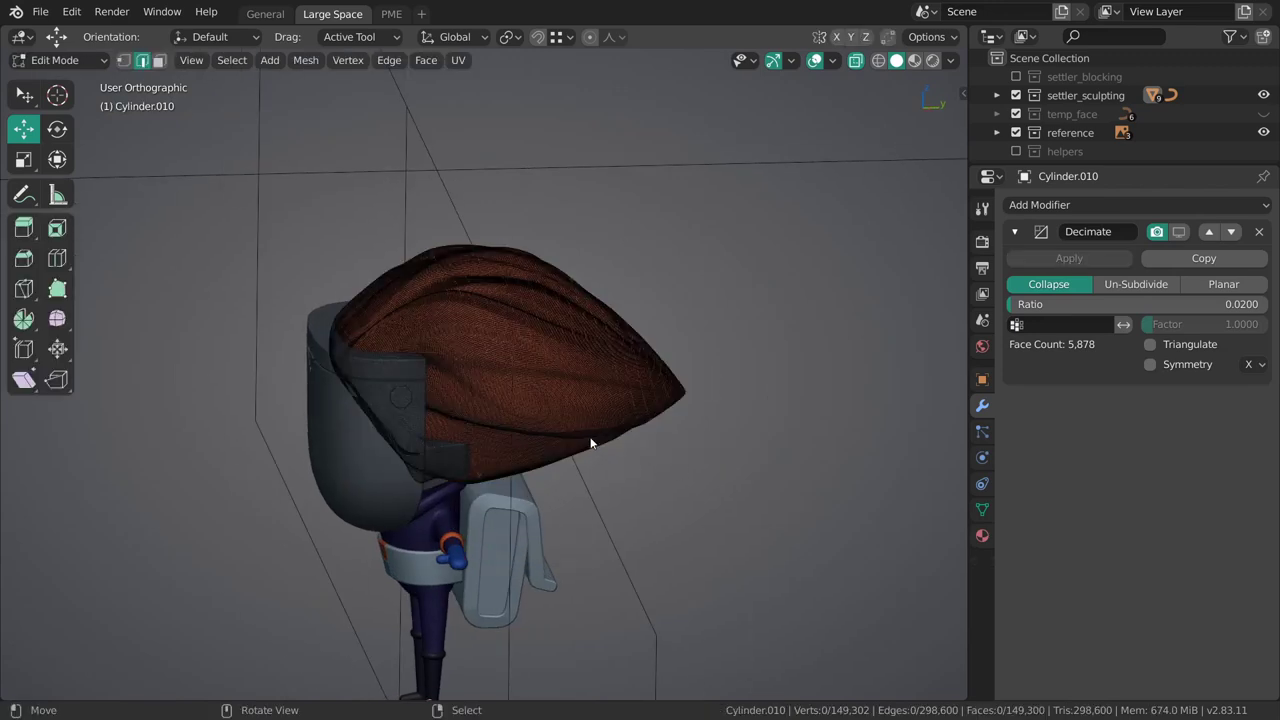
key("Tab")
Return to the right orthographic view of the main hair volume and save the file.
key("grave")
left_click(692, 459)
scroll(650, 400, "up", 4)
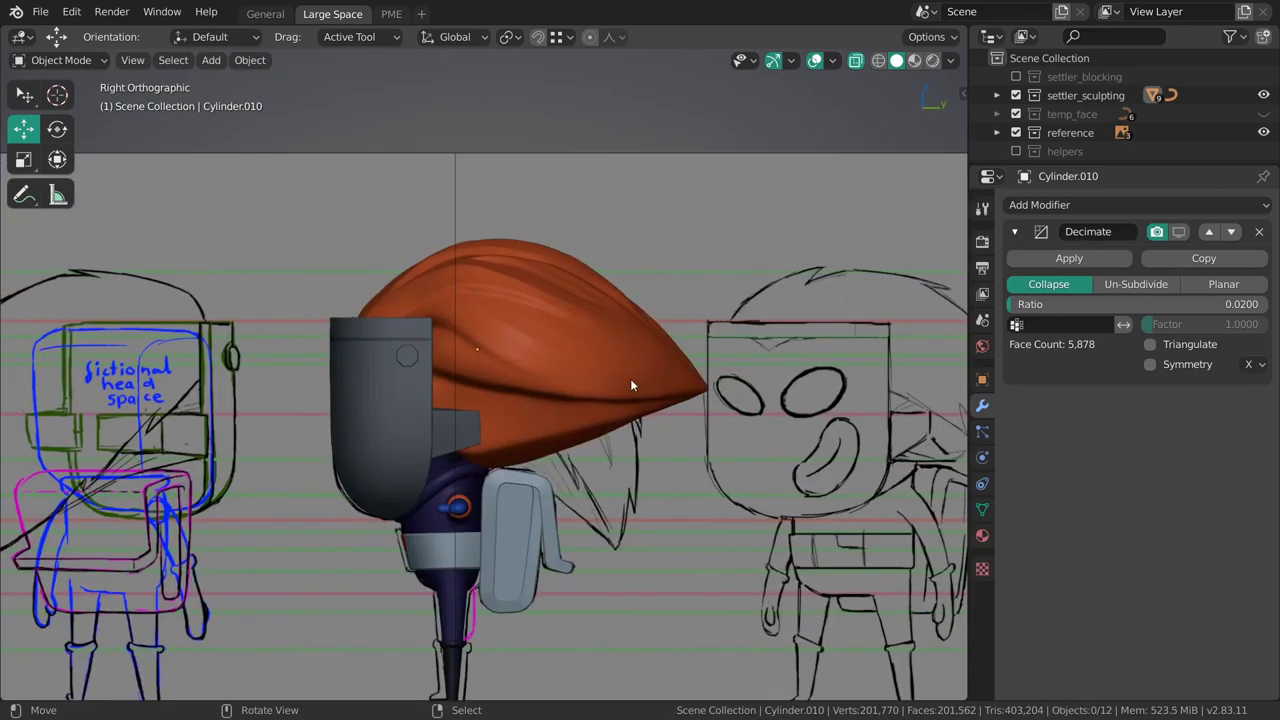
scroll(645, 345, "up", 4)
scroll(651, 370, "down", 1, "ctrl")
key("ctrl+s")
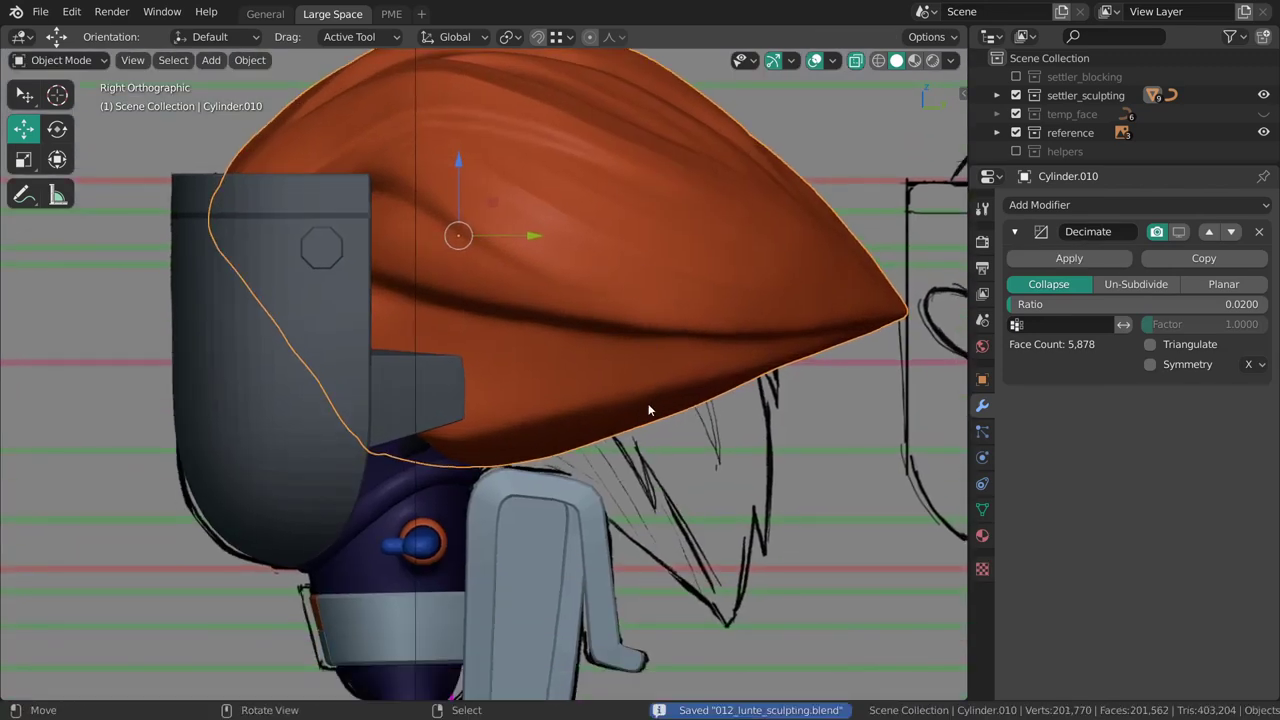
Enable the viewport display of the Decimate modifier on the main hair volume and deselect the object.
scroll(631, 390, "down", 2)
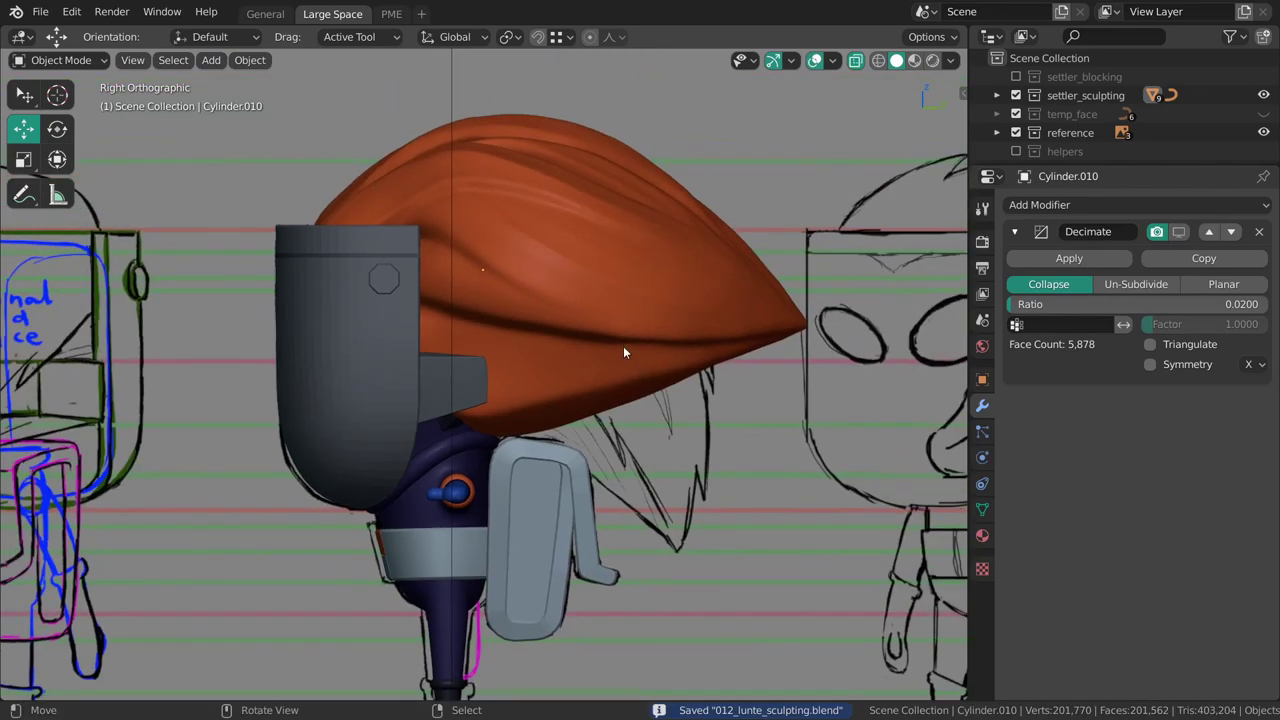
middle_click_drag(635, 388, 640, 354, "shift")
left_click(638, 346)
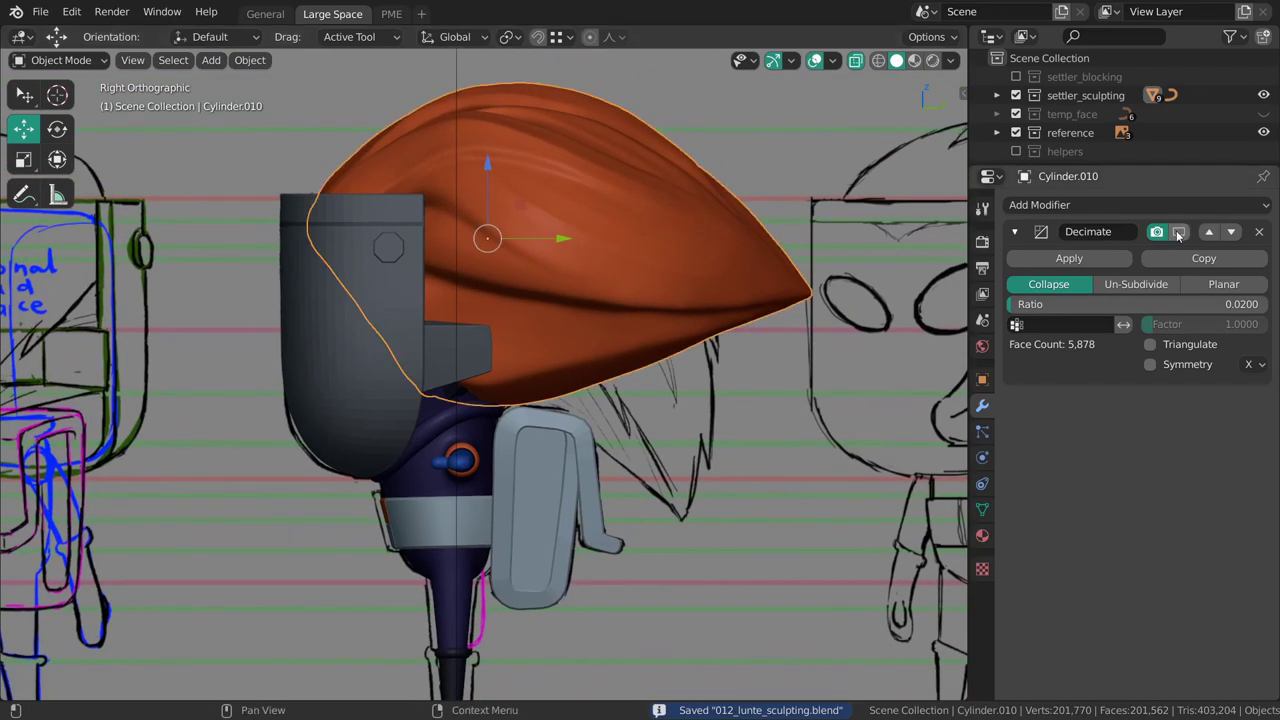
left_click(1179, 232)
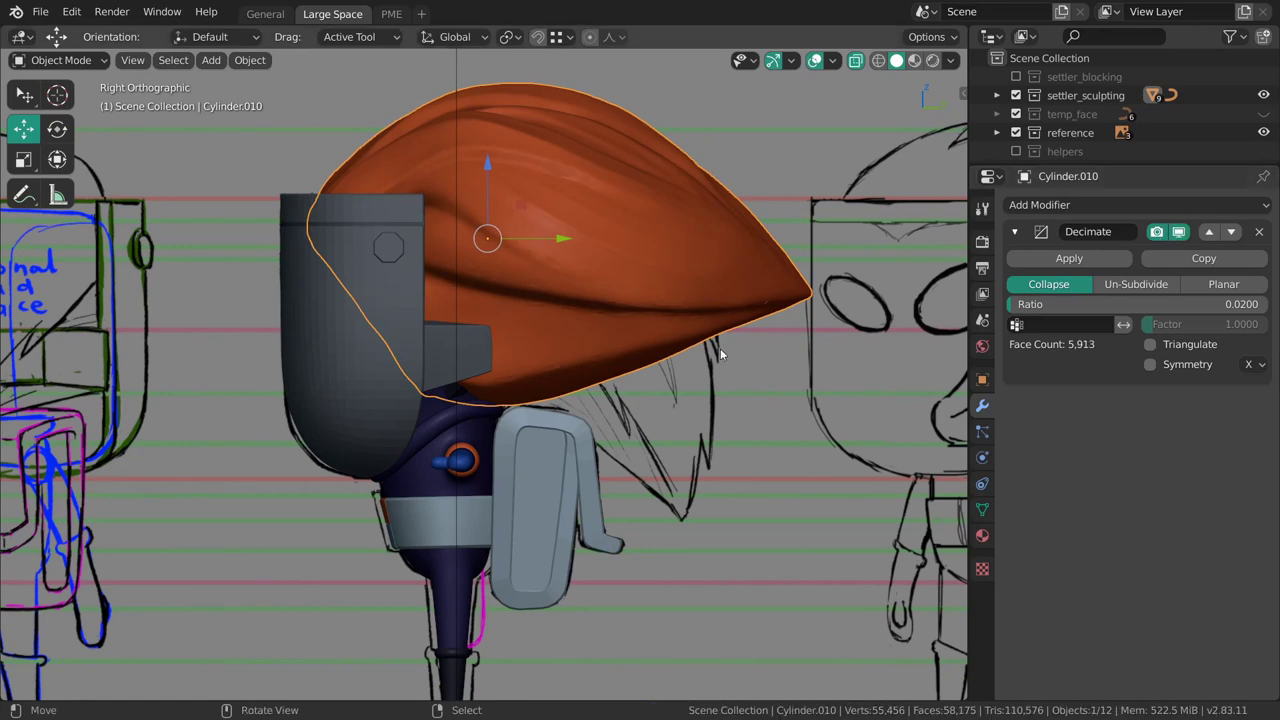
middle_click_drag(646, 323, 651, 378, "shift")
key("alt+a")
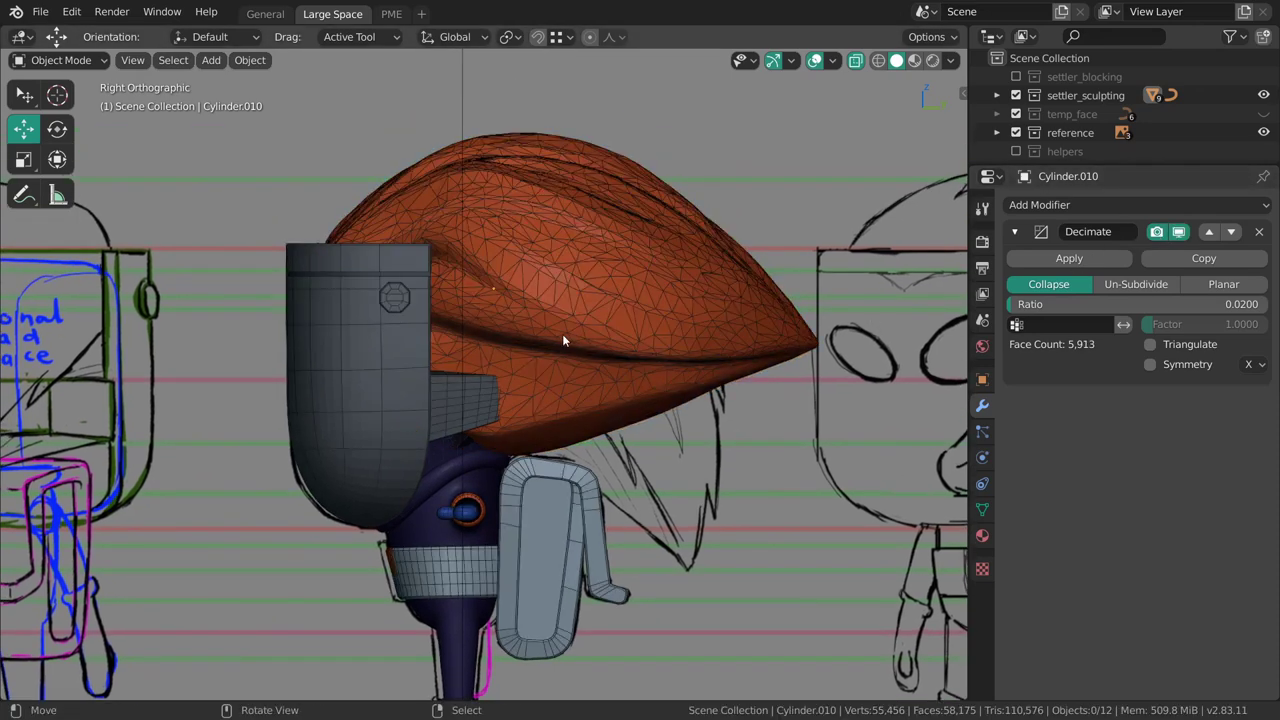